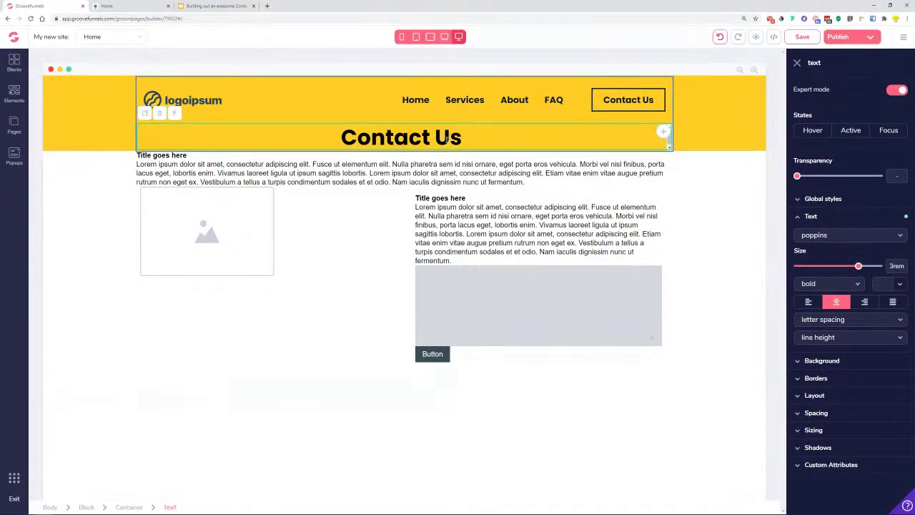
- Give the Contact Us heading 3rem of bottom padding to deepen the yellow header
click(839, 413)
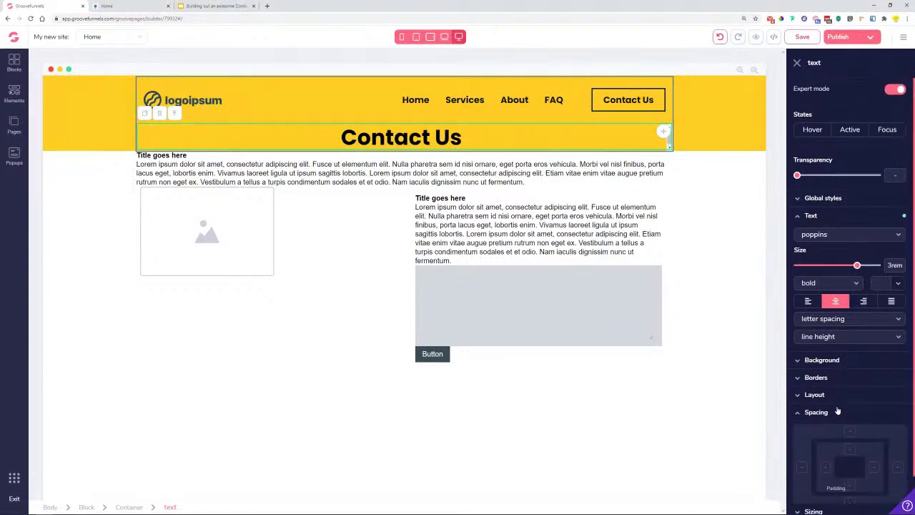
scroll(840, 415, down, 1)
click(851, 434)
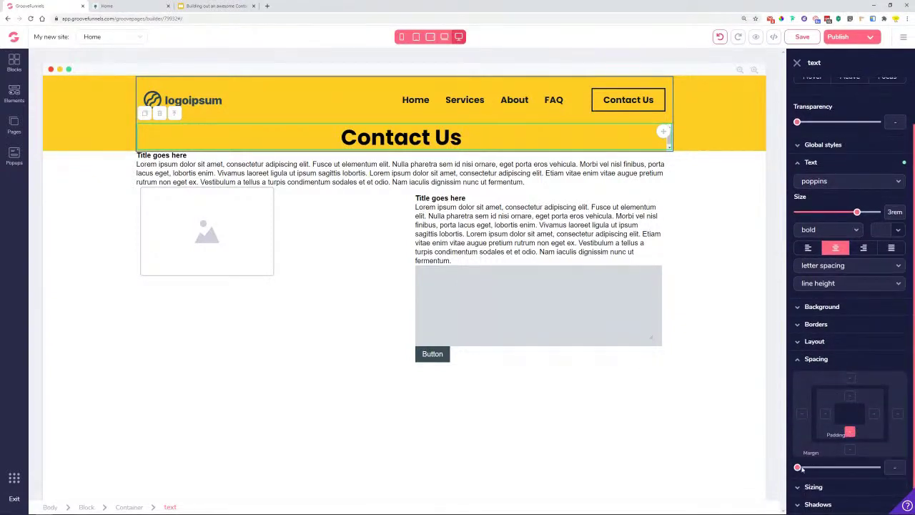
drag(798, 468, 845, 467)
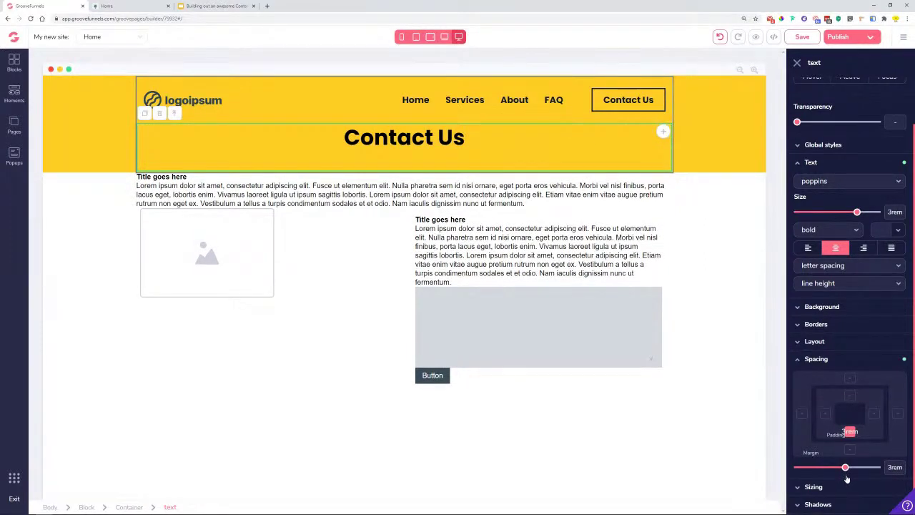
click(75, 144)
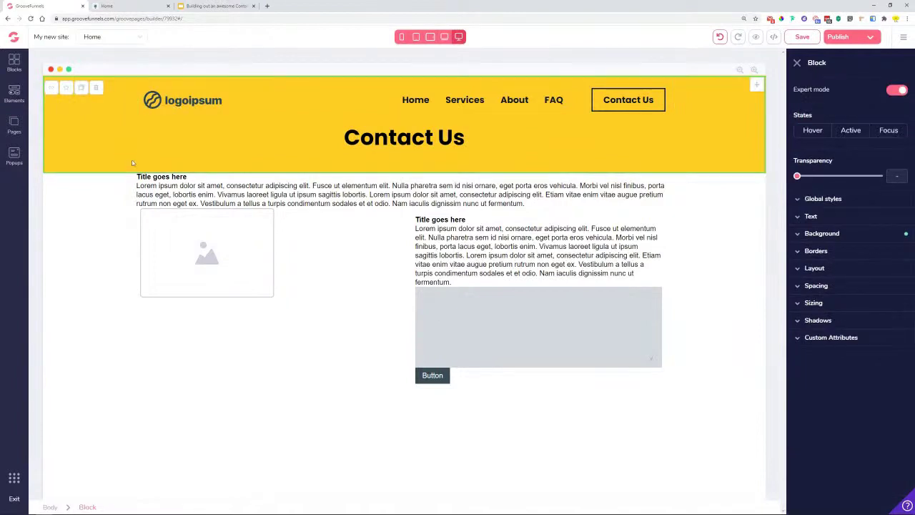
- Compare the taller header with the Lemon reference preview and save the page
click(103, 9)
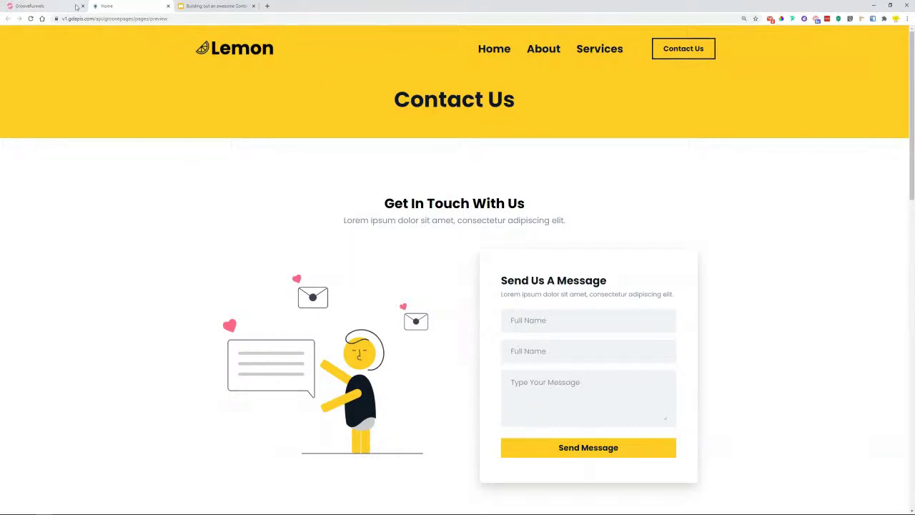
click(43, 6)
click(803, 37)
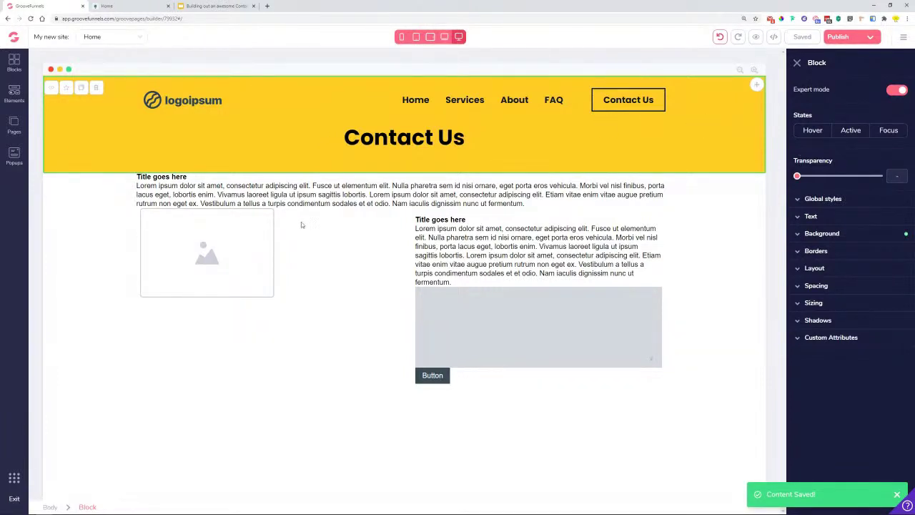
- Copy the 'Get In Touch With Us' heading text from the Lemon reference preview
click(136, 6)
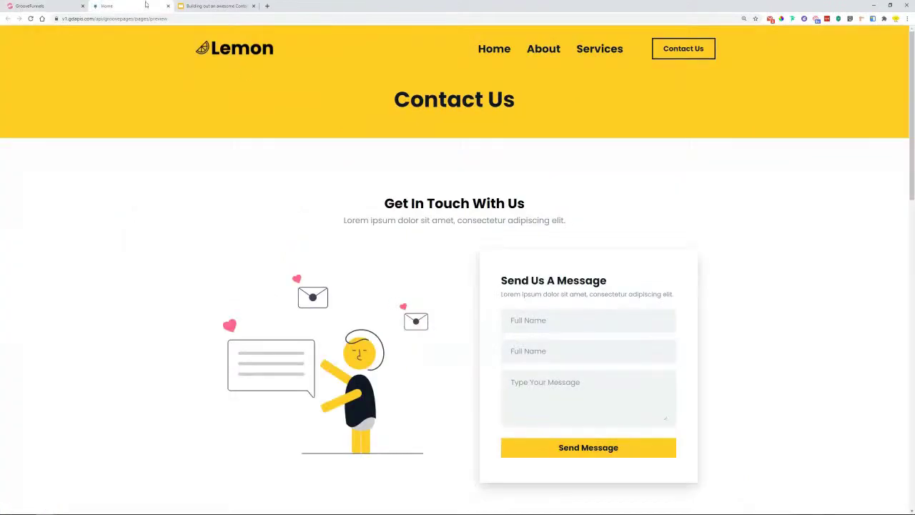
drag(383, 204, 526, 203)
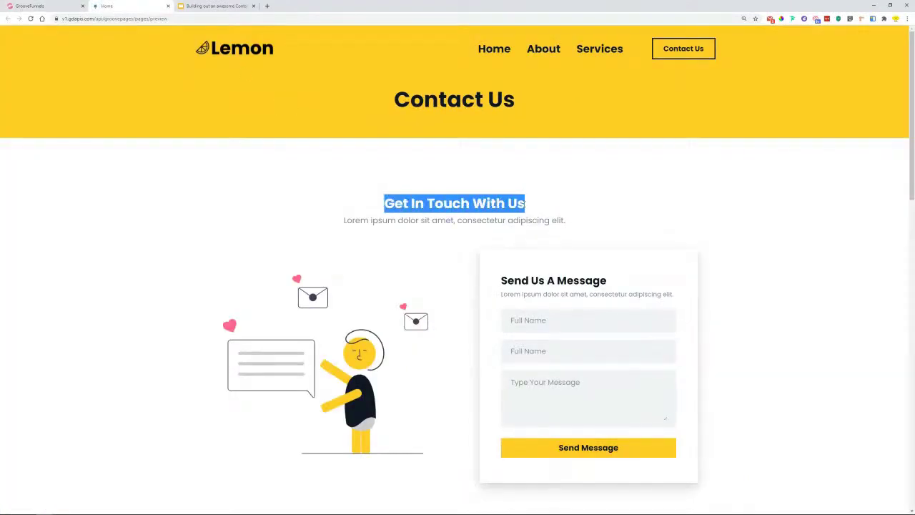
right_click(506, 205)
click(515, 211)
drag(339, 222, 574, 232)
click(566, 221)
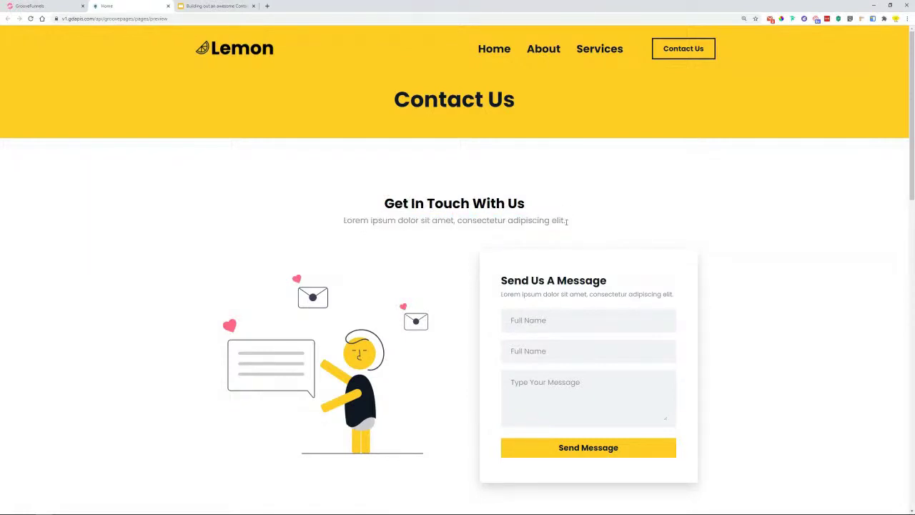
click(43, 5)
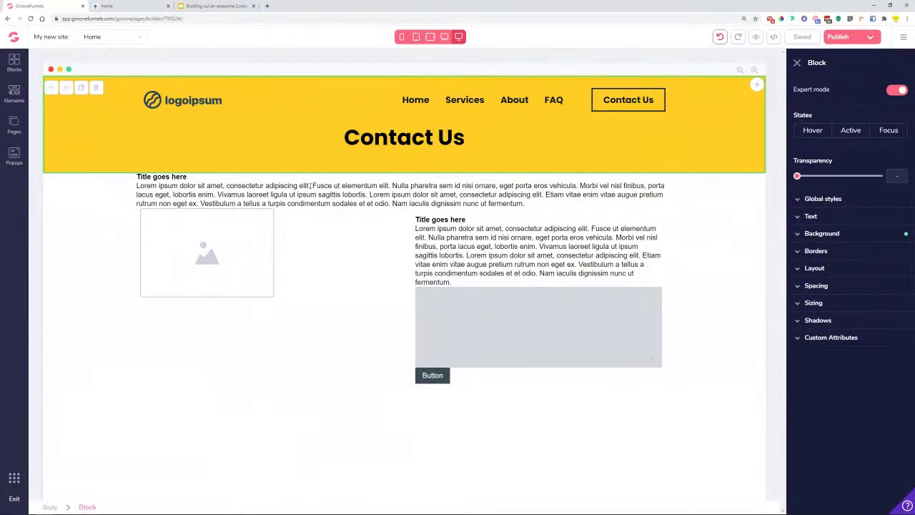
drag(311, 186, 312, 186)
- Cut the paragraph down to its first sentence, then centre it and the Title goes here heading
click(536, 209)
key(BackSpace)
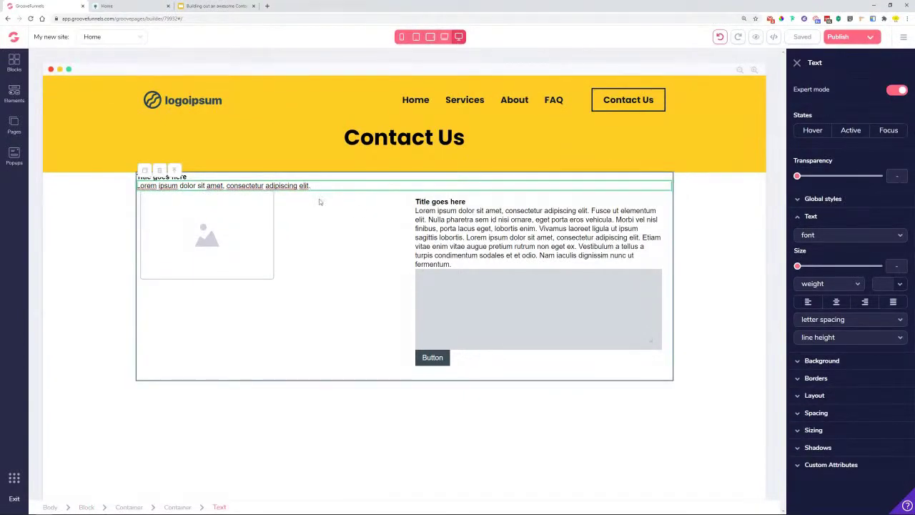
click(837, 302)
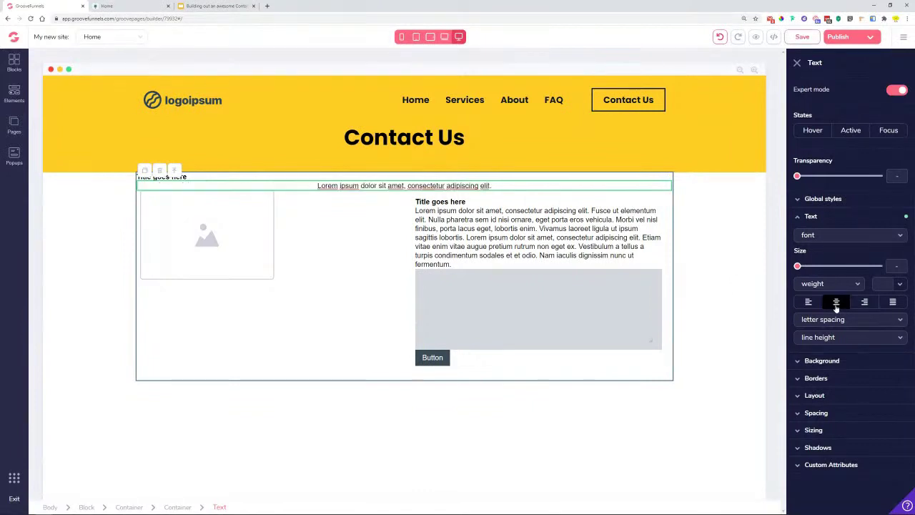
click(190, 177)
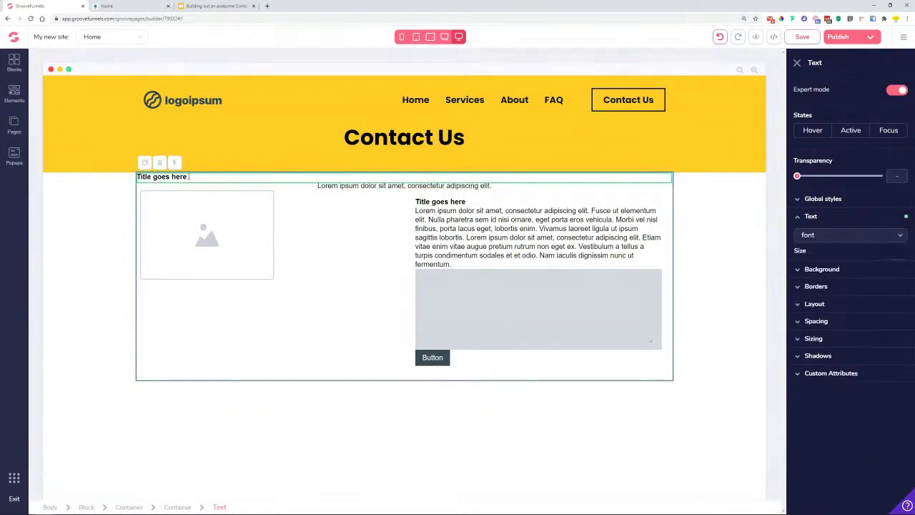
click(837, 302)
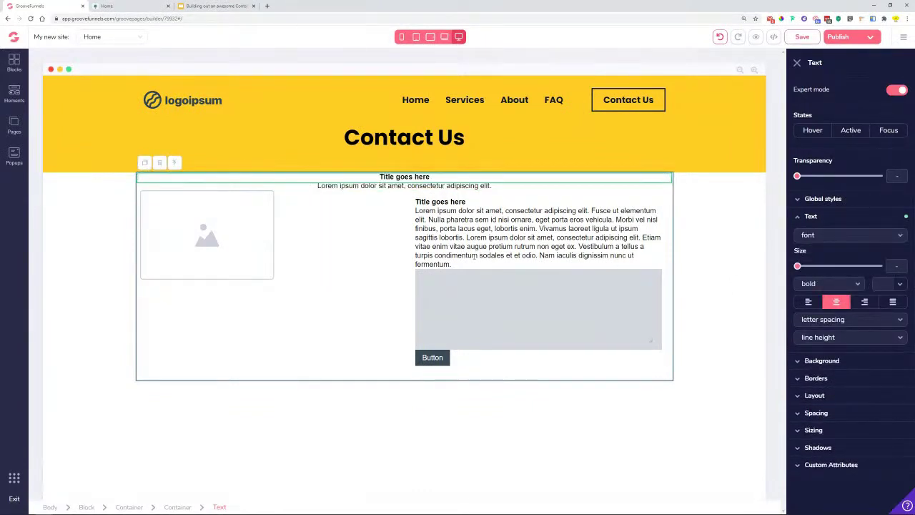
- Check the centred first section against the Lemon reference preview
click(118, 5)
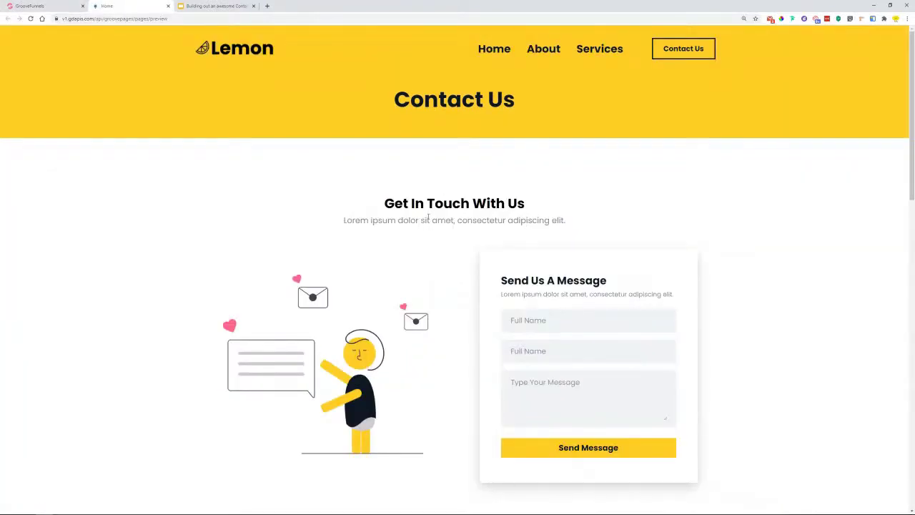
scroll(429, 206, down, 7)
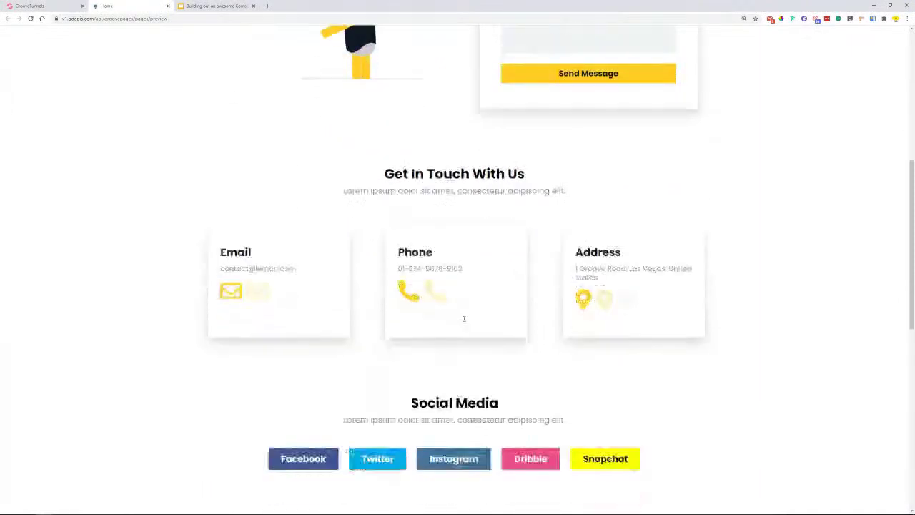
scroll(455, 306, down, 3)
scroll(462, 309, up, 10)
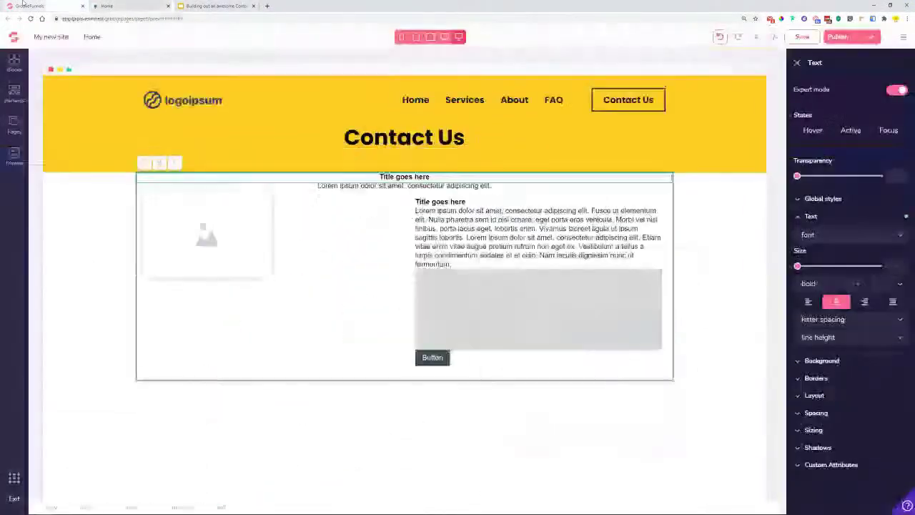
click(28, 6)
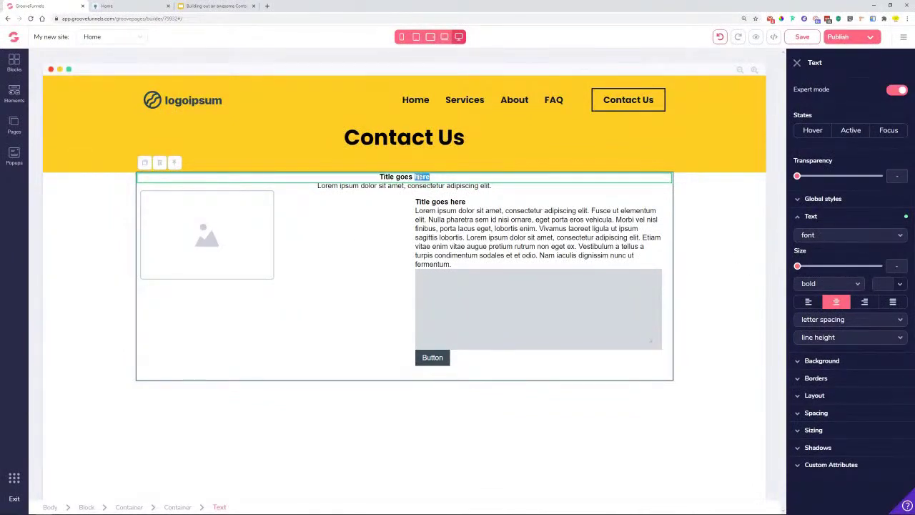
double_click(417, 177)
- Replace the title with 'Get In Touch With Us' in Poppins at 1.875rem
key(ctrl+v)
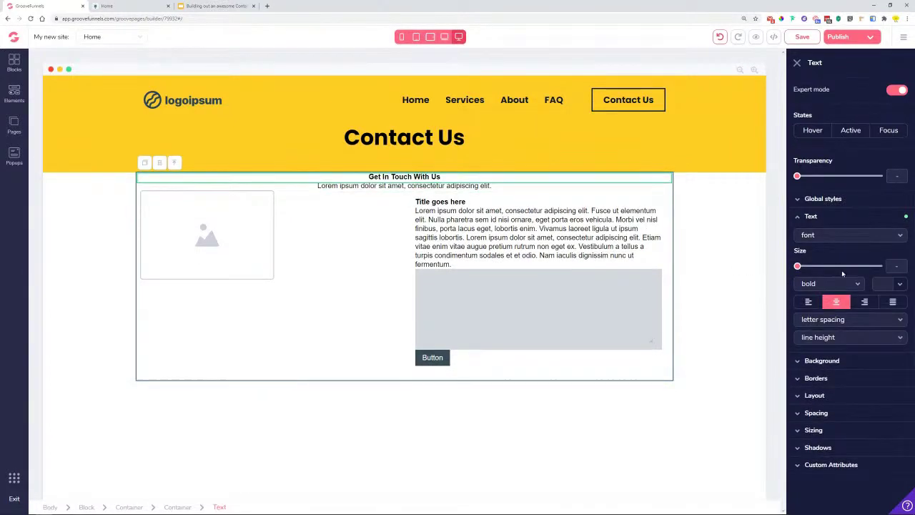
click(844, 236)
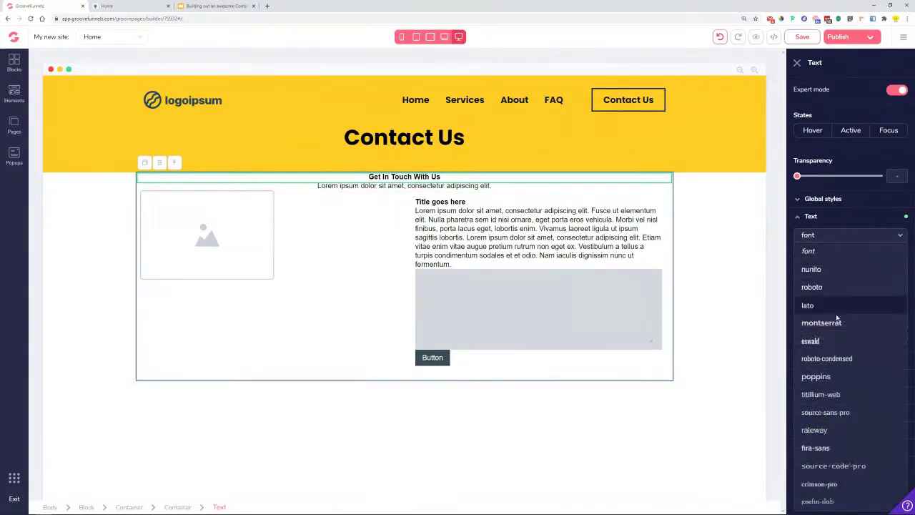
click(826, 377)
drag(798, 268, 845, 269)
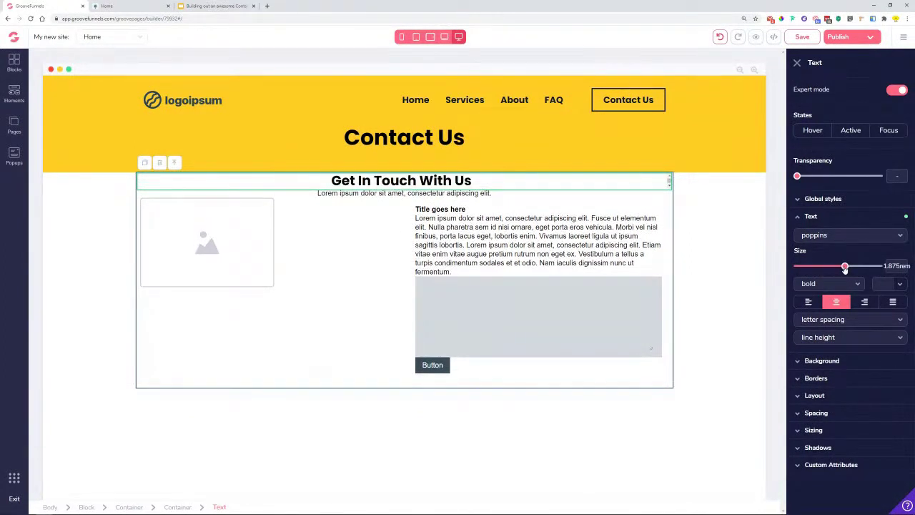
drag(845, 268, 841, 269)
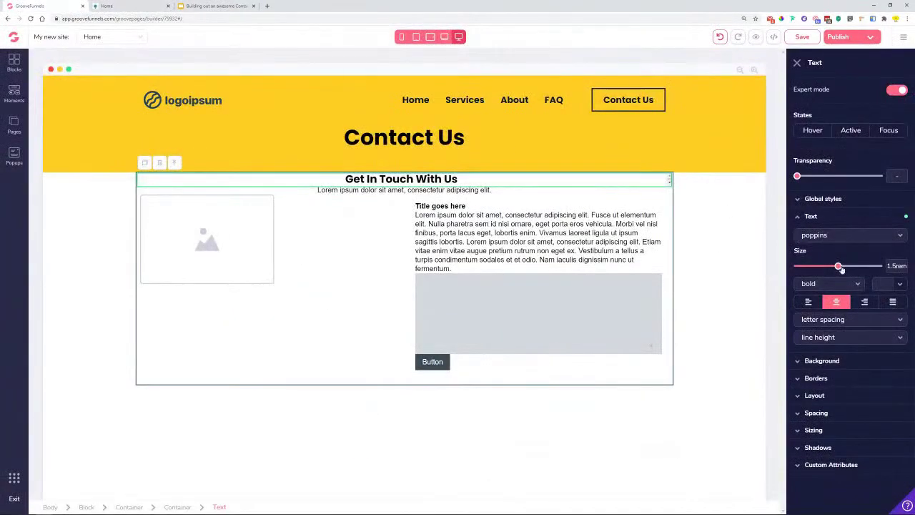
drag(841, 269, 845, 269)
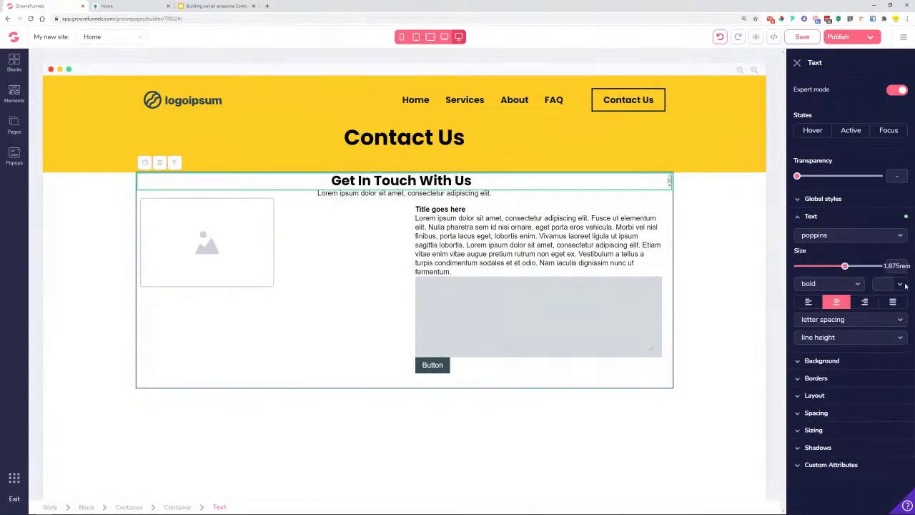
- Give the heading the dark text colour #0F1824
click(902, 285)
click(860, 335)
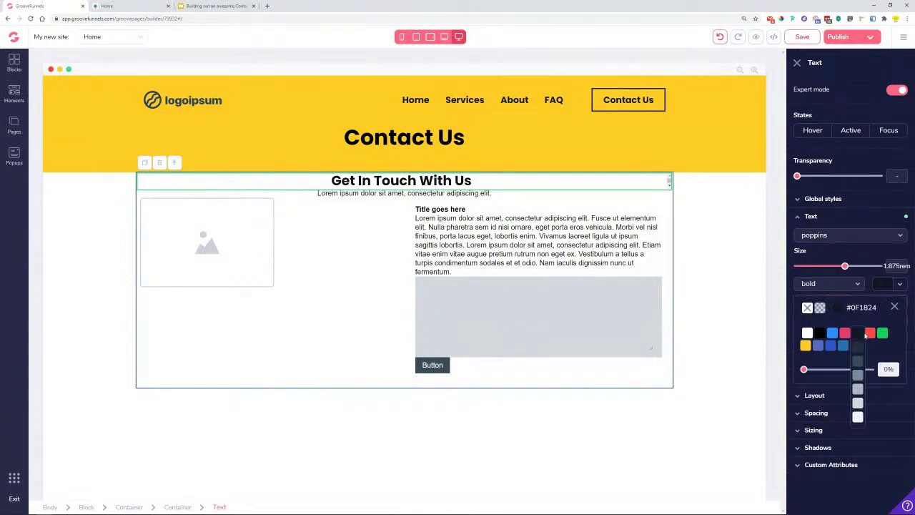
click(893, 308)
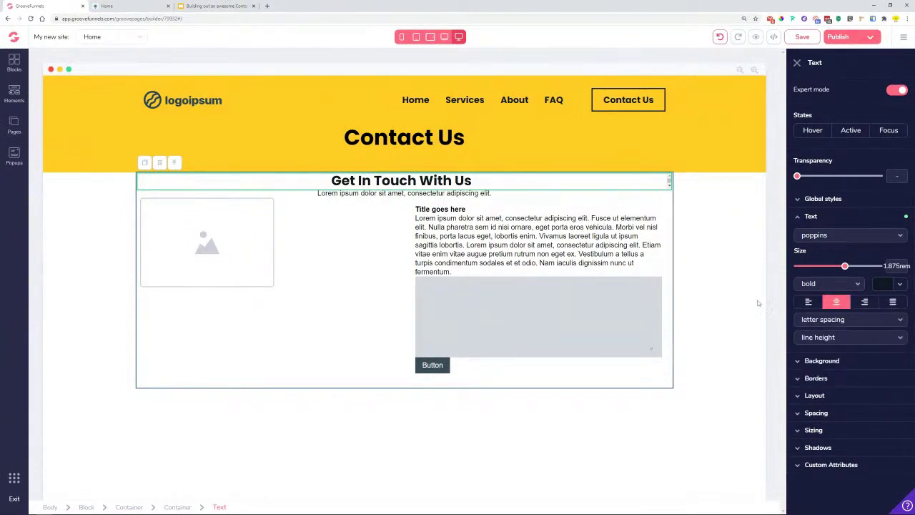
click(391, 193)
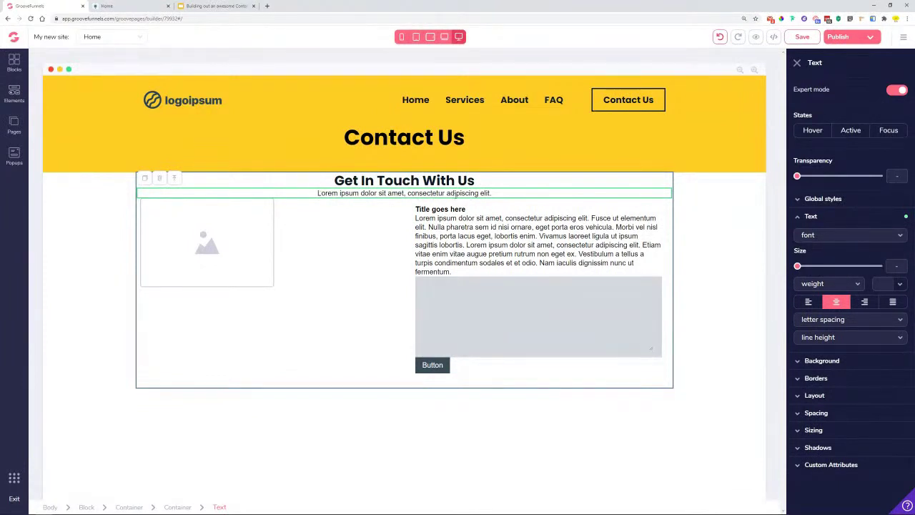
- Set the subtitle to Poppins at 1.125rem
click(838, 238)
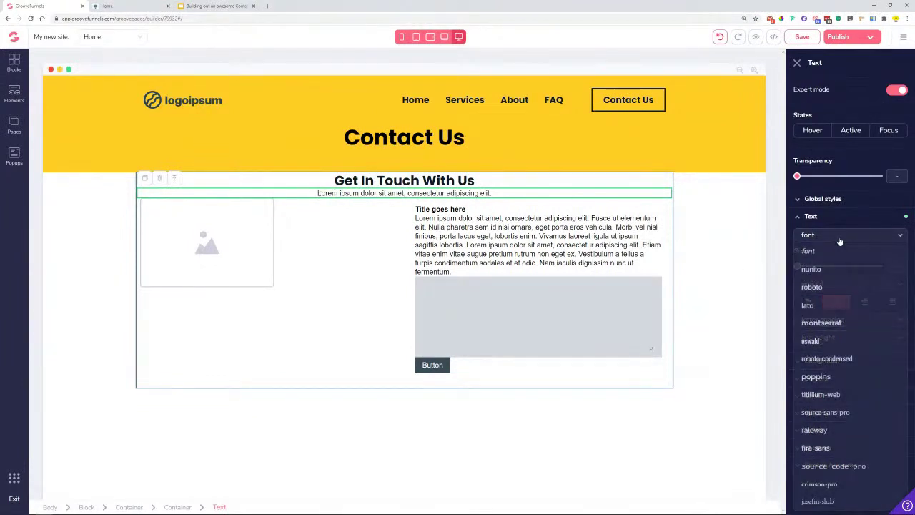
click(821, 376)
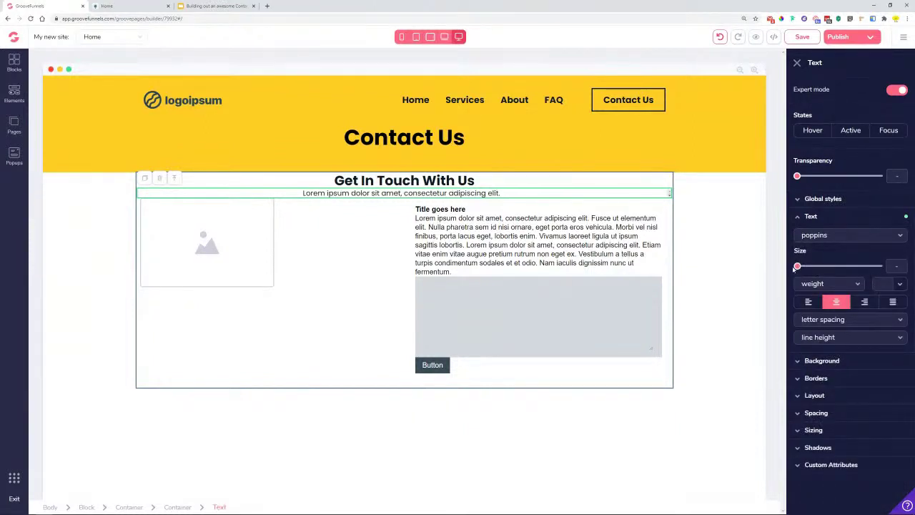
drag(798, 265, 823, 270)
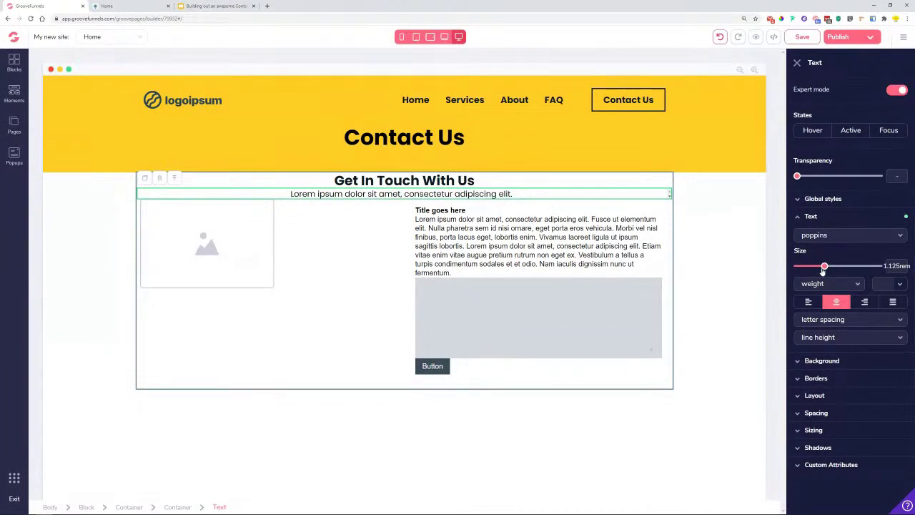
- Colour the subtitle grey #78889B, checking it against the Lemon preview
click(900, 284)
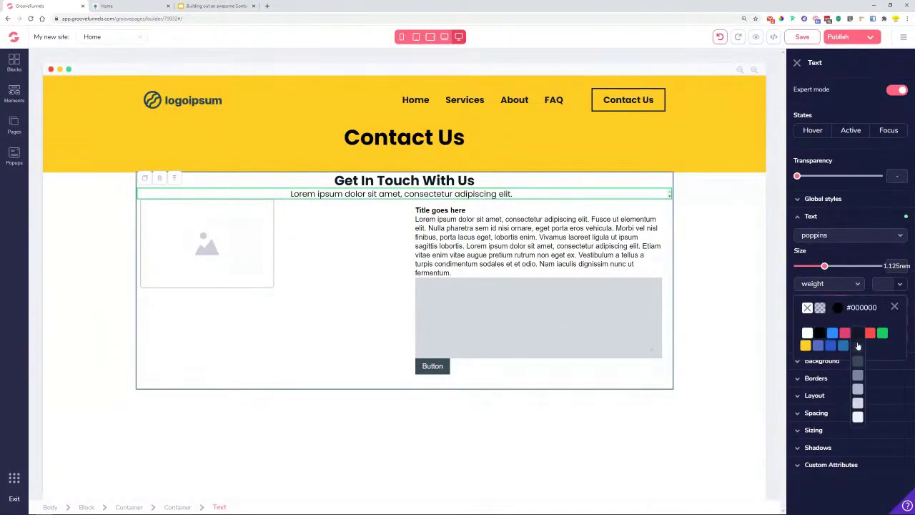
click(862, 376)
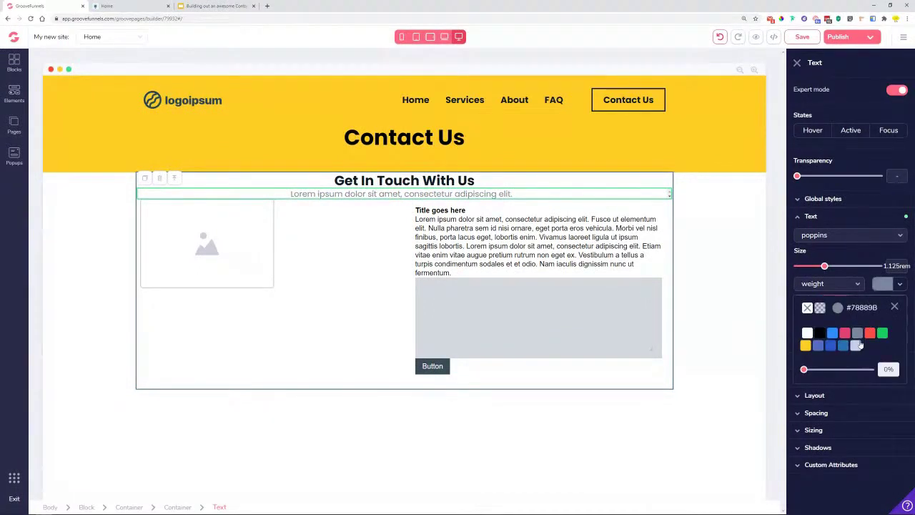
click(862, 390)
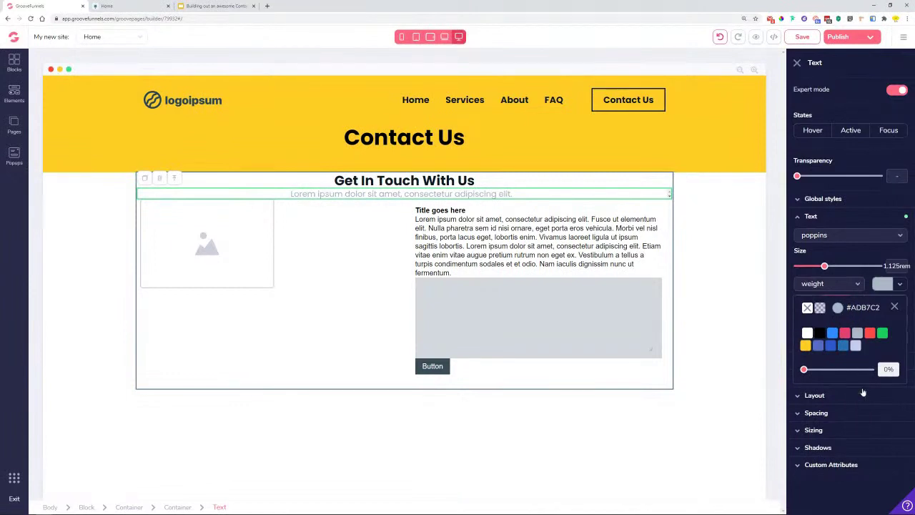
click(858, 375)
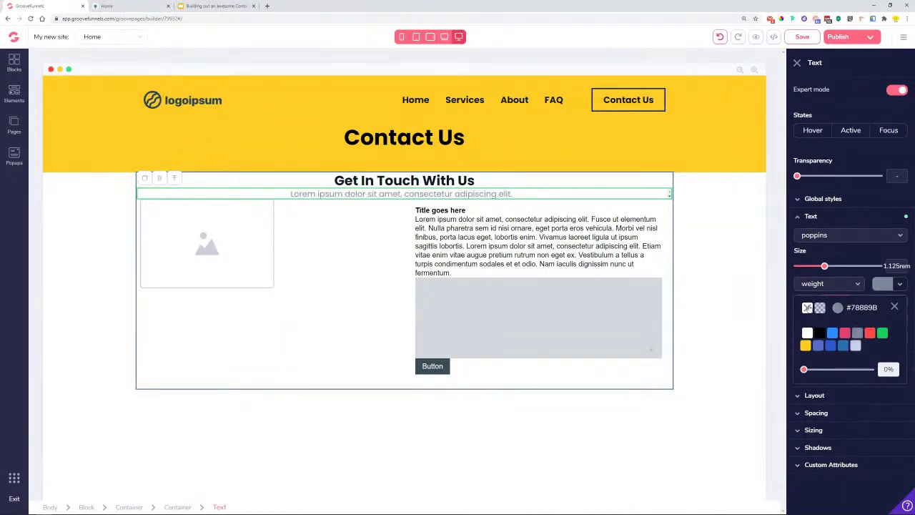
click(116, 5)
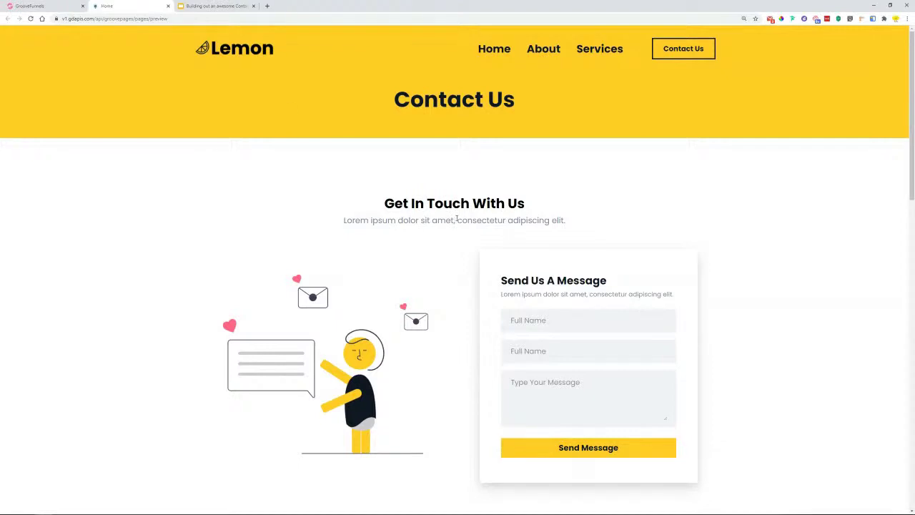
click(29, 6)
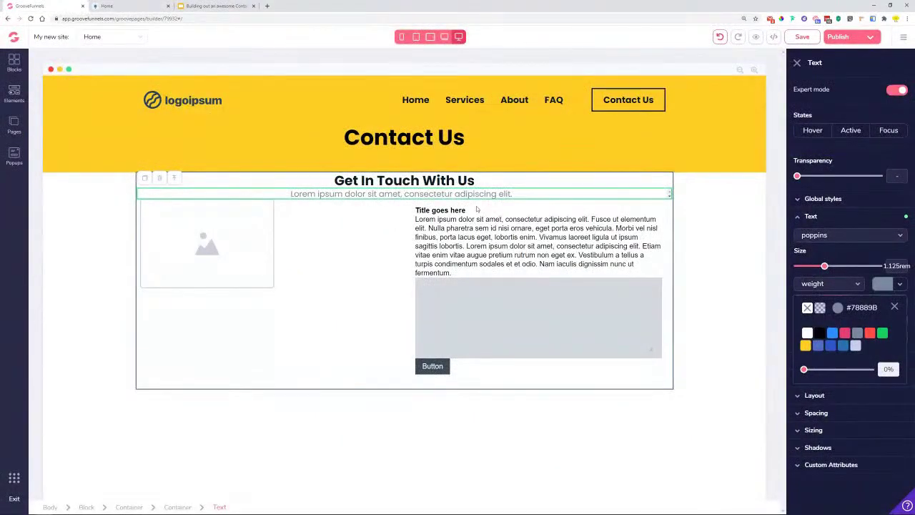
click(894, 307)
- Give the subtitle a 0.5rem top margin
click(822, 413)
click(850, 434)
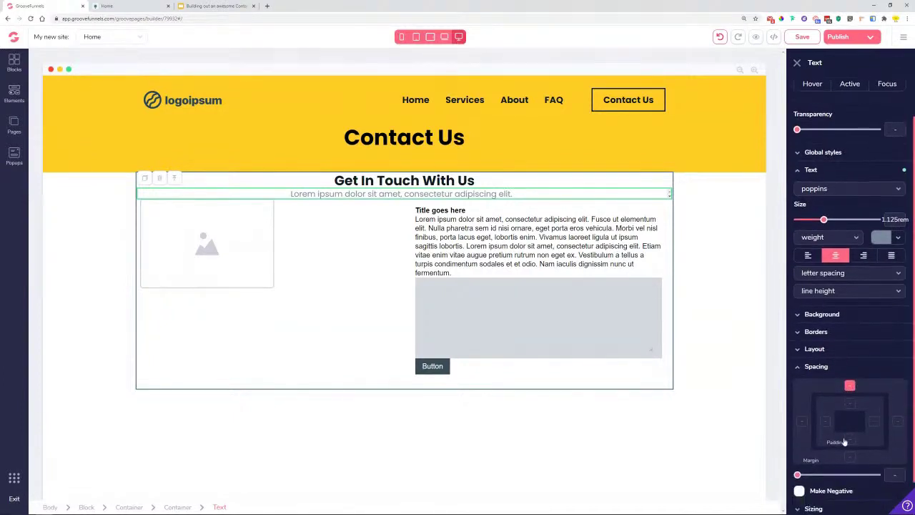
drag(802, 475, 810, 476)
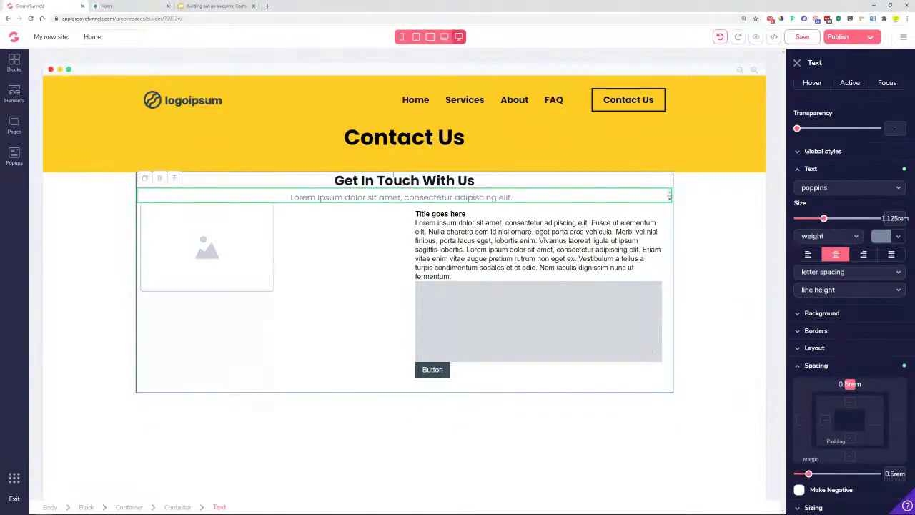
click(383, 180)
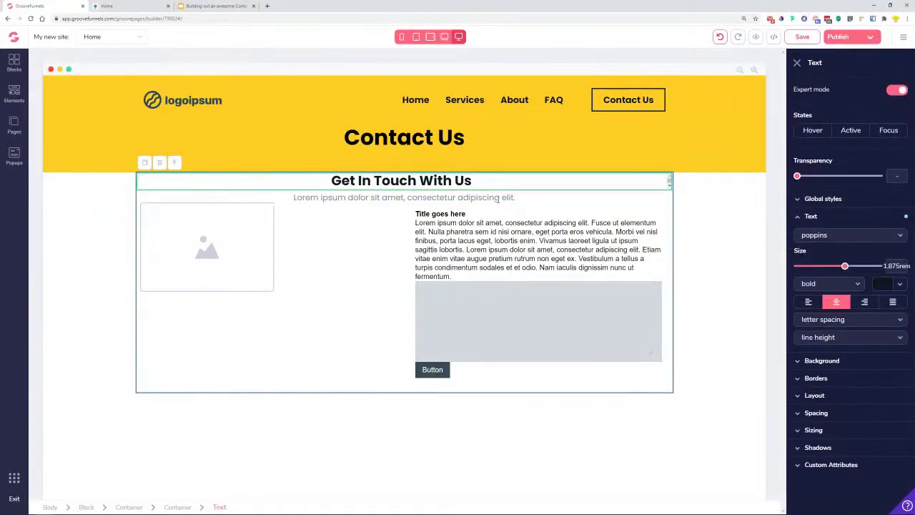
click(499, 198)
- Compare with the Lemon preview, then select the heading's parent container
click(161, 7)
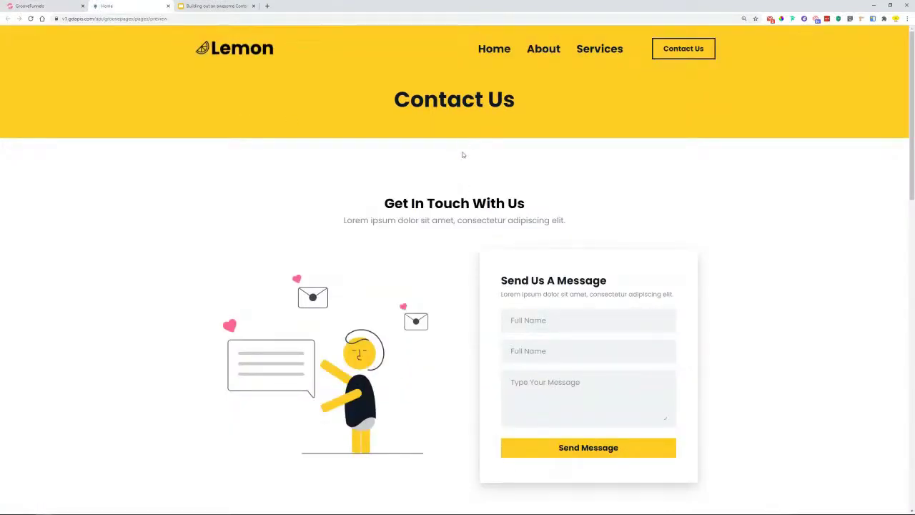
click(43, 5)
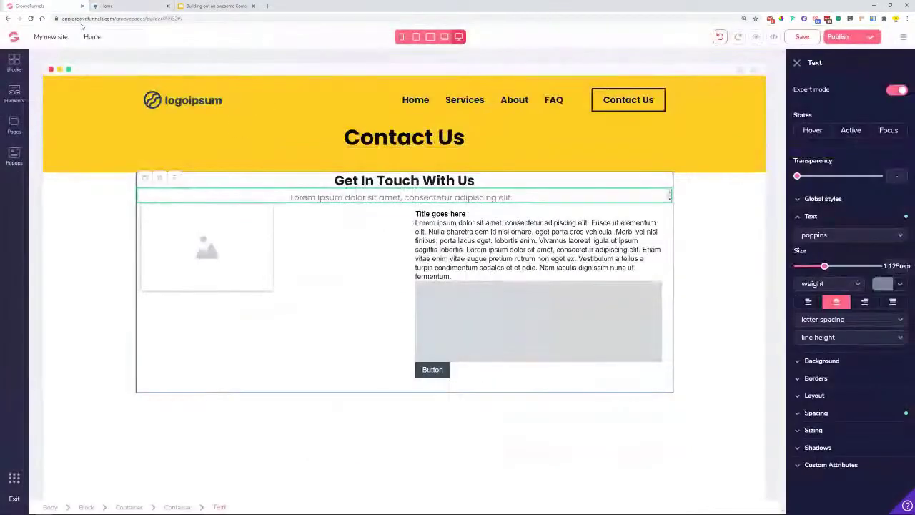
click(190, 181)
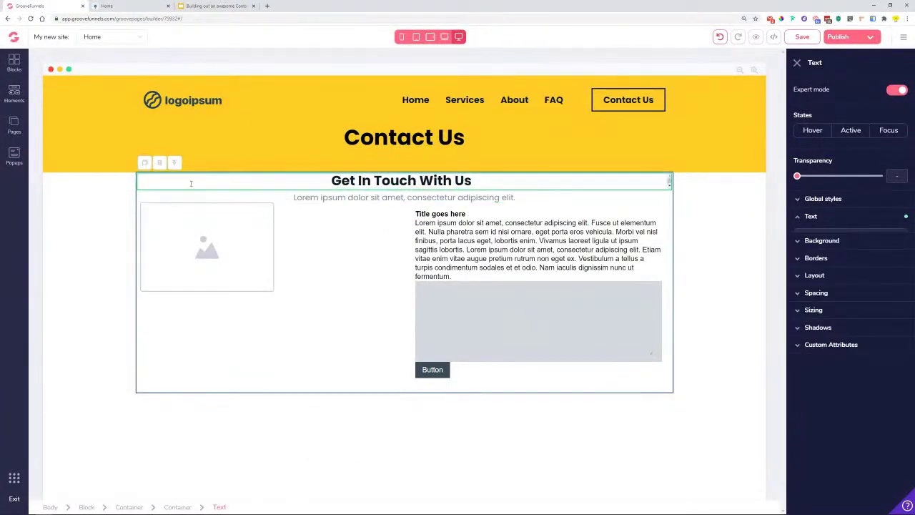
click(163, 180)
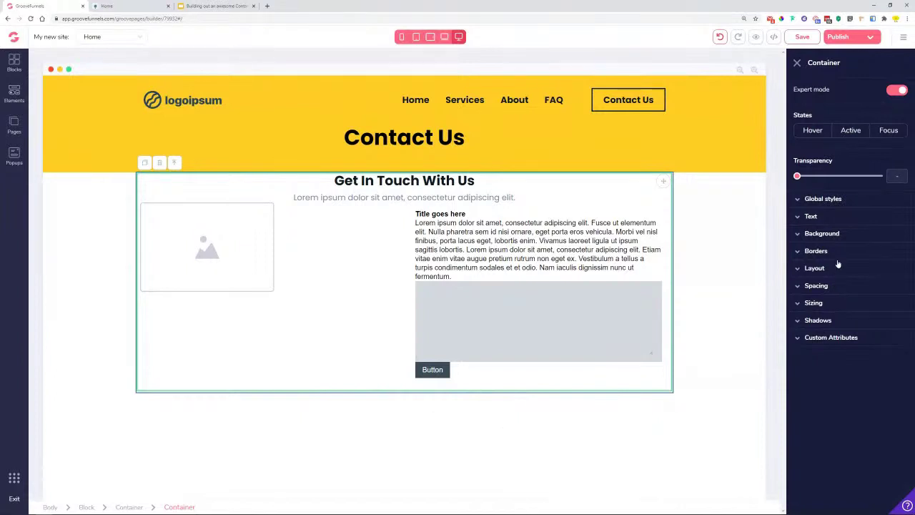
- Try a 6rem top margin on the heading's container and inspect the surrounding blocks
click(837, 286)
click(850, 305)
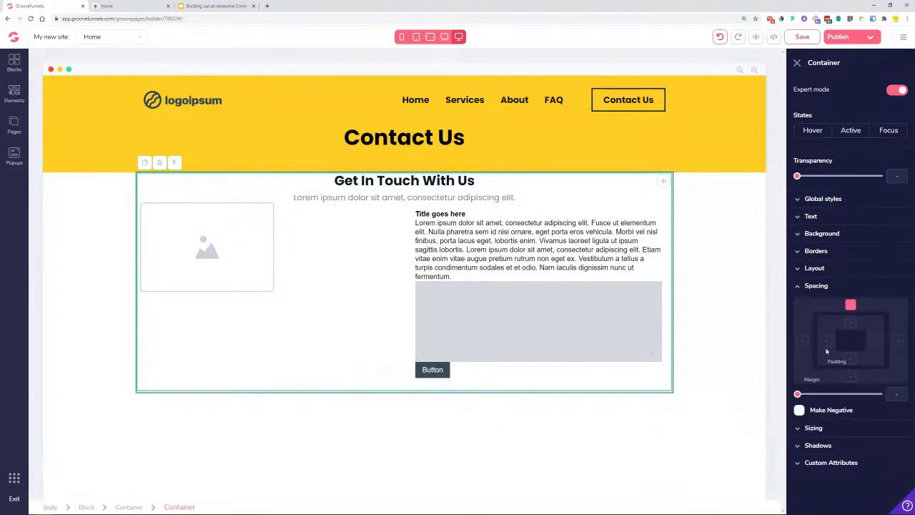
drag(797, 394, 867, 418)
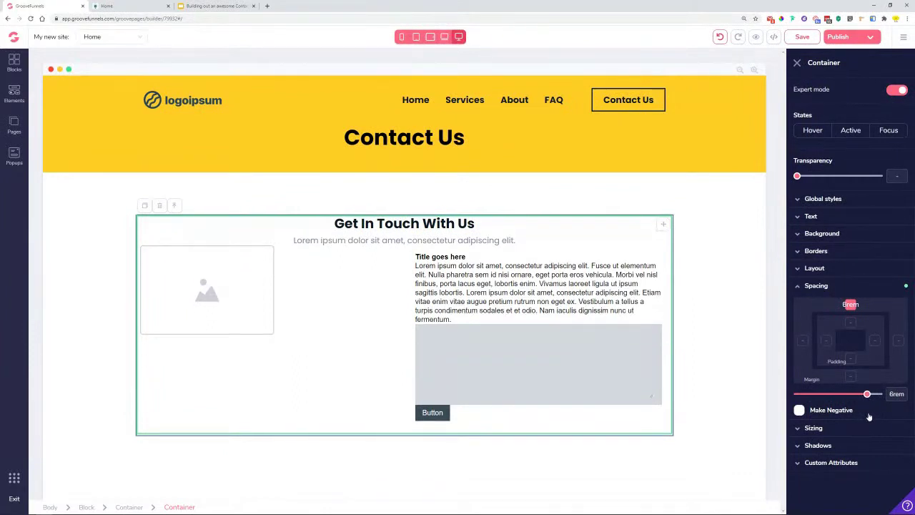
click(730, 288)
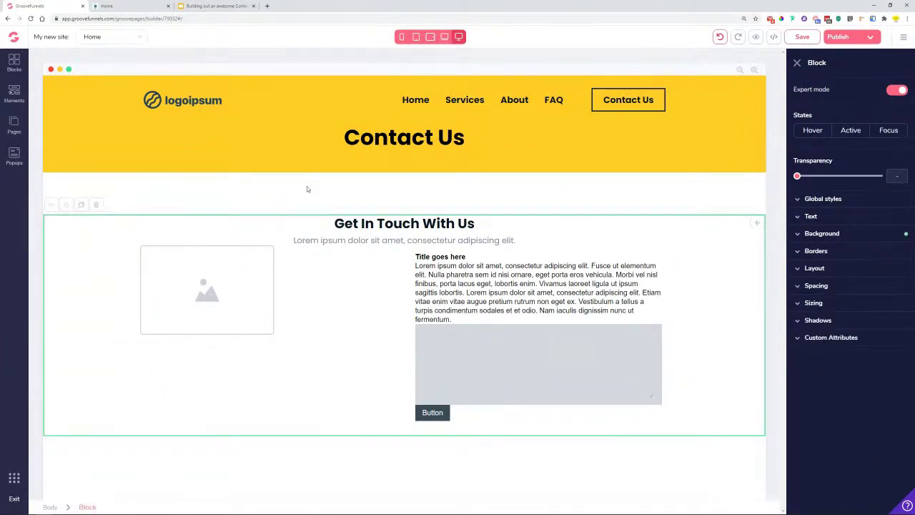
click(262, 236)
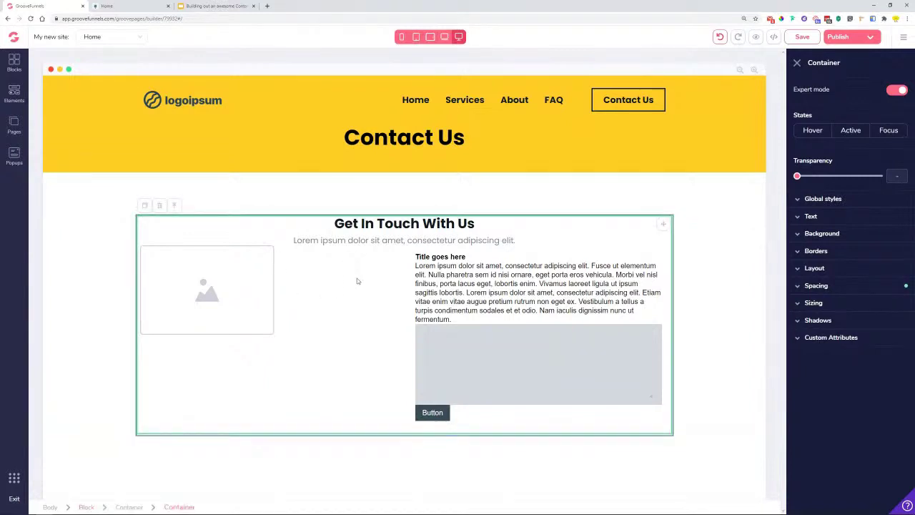
click(109, 241)
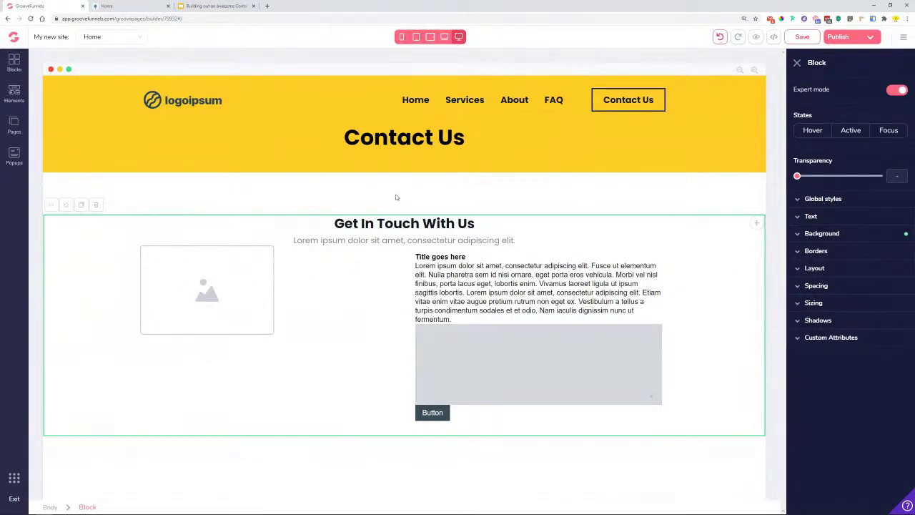
click(118, 163)
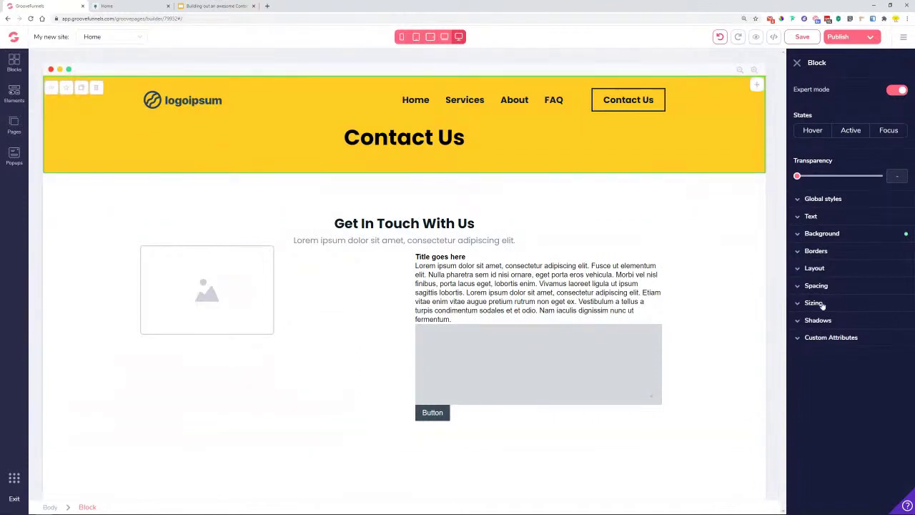
click(74, 257)
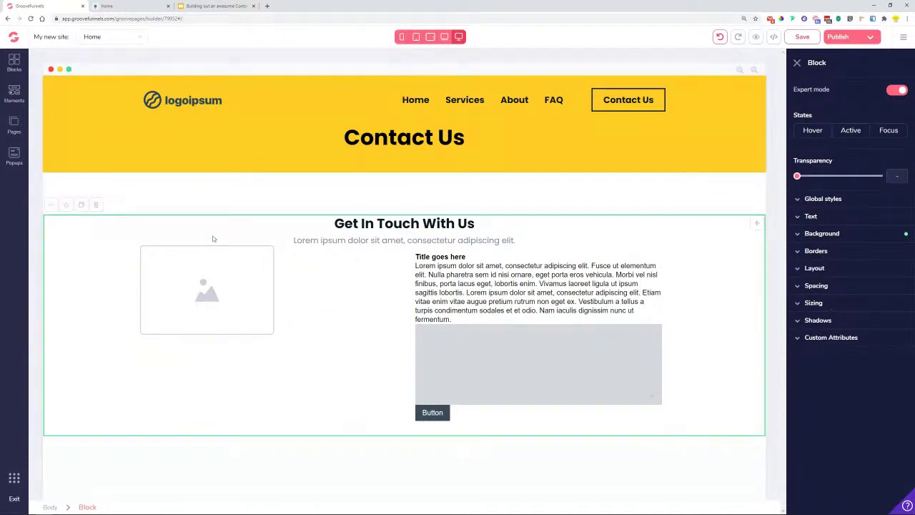
click(238, 225)
click(174, 205)
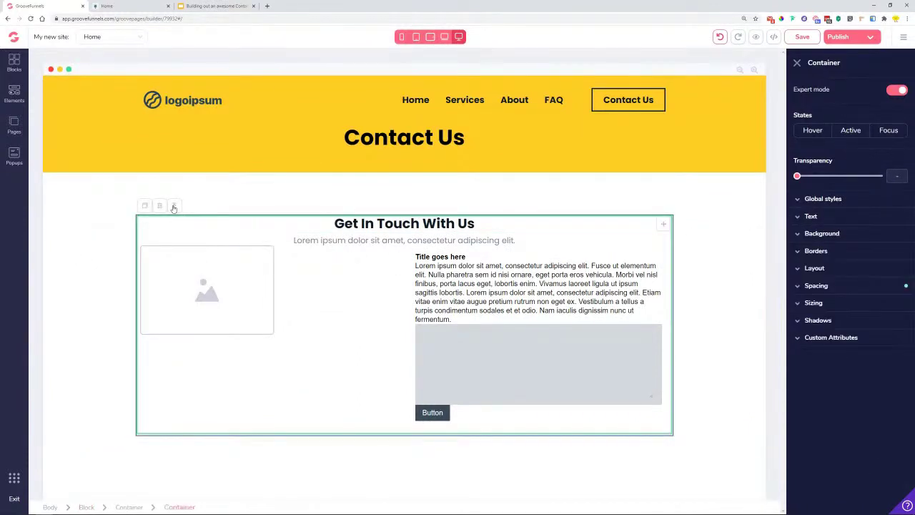
- Move the 6rem spacing from container margin to the contact block's top padding, and save
click(836, 287)
drag(867, 394, 797, 394)
click(78, 205)
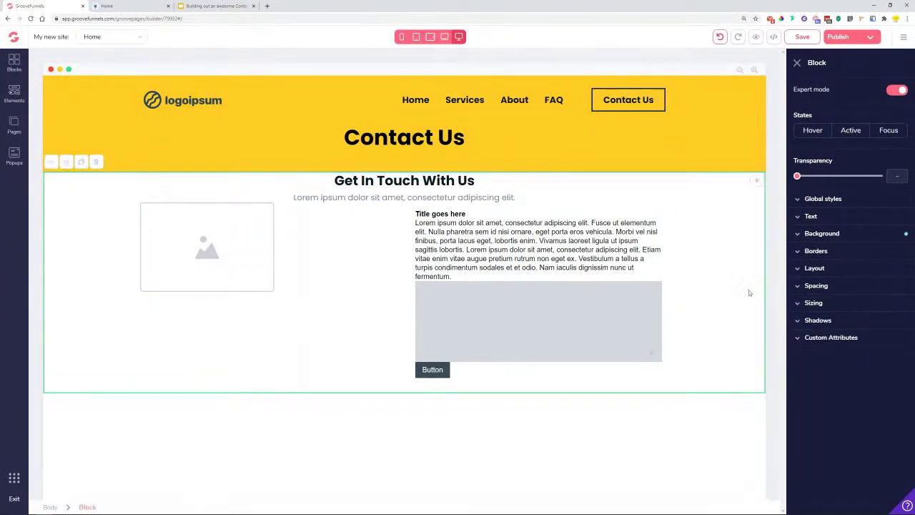
click(829, 287)
click(853, 360)
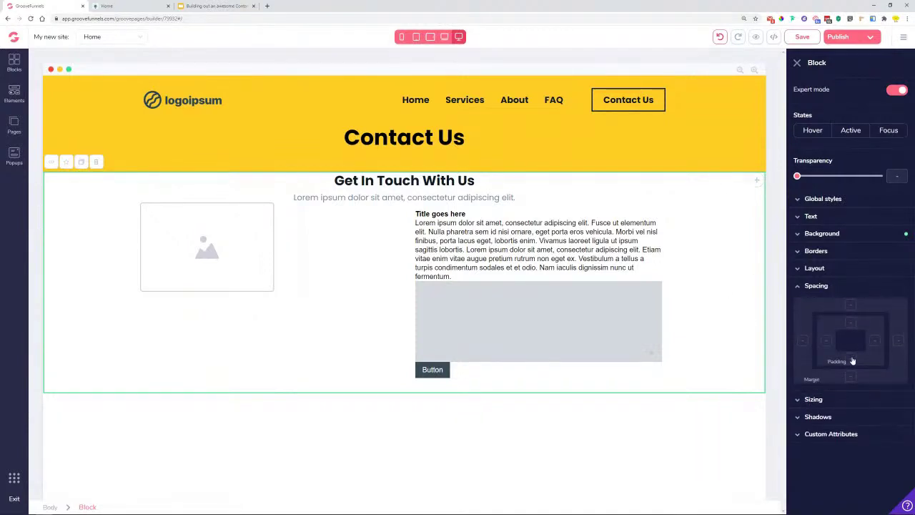
drag(797, 395, 787, 401)
shift+click(849, 324)
shift+click(849, 362)
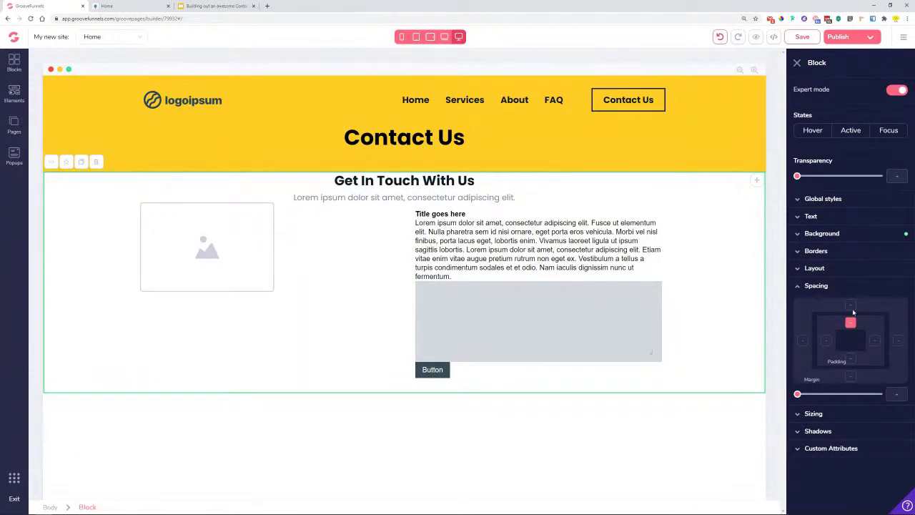
drag(797, 396, 870, 404)
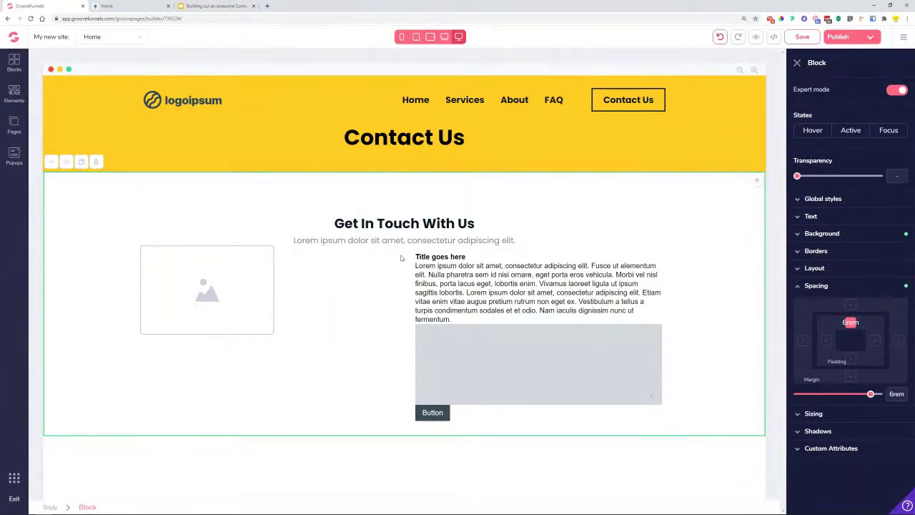
click(807, 37)
click(429, 223)
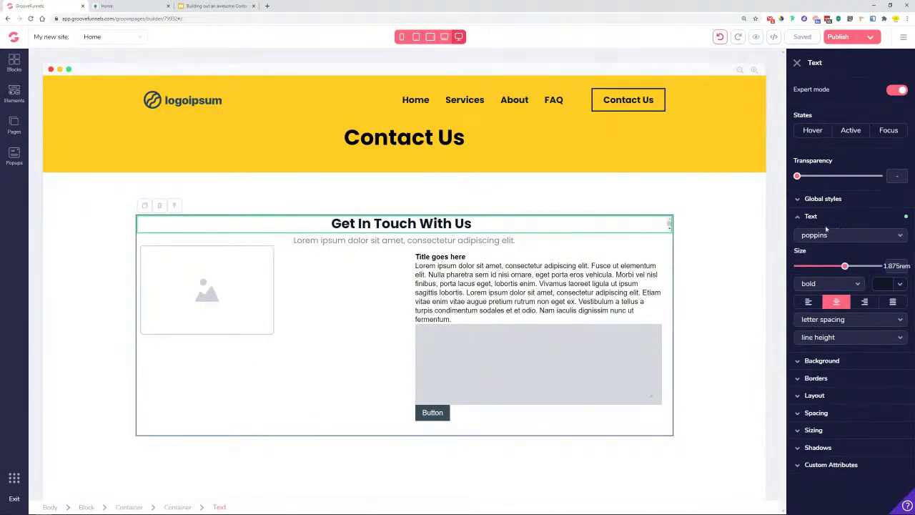
- Create a 'Title text' global style from the Get In Touch With Us heading
click(829, 200)
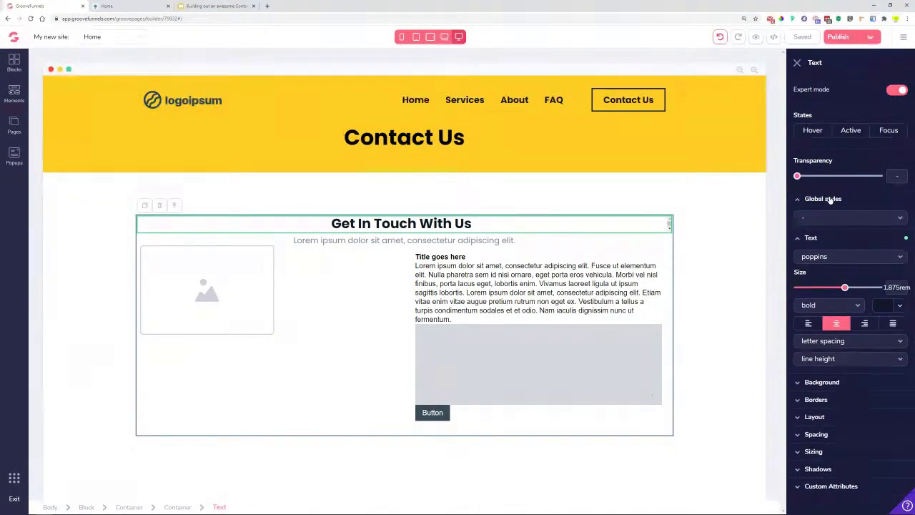
click(799, 239)
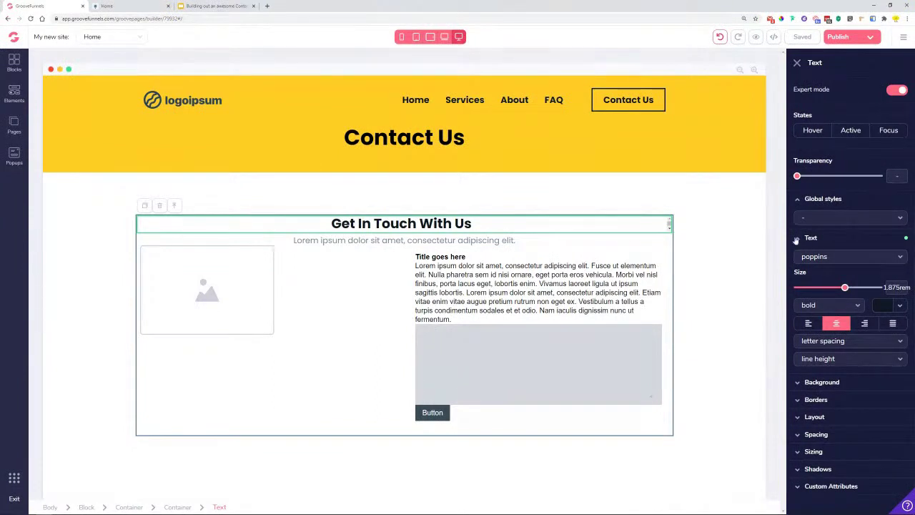
click(828, 218)
click(829, 231)
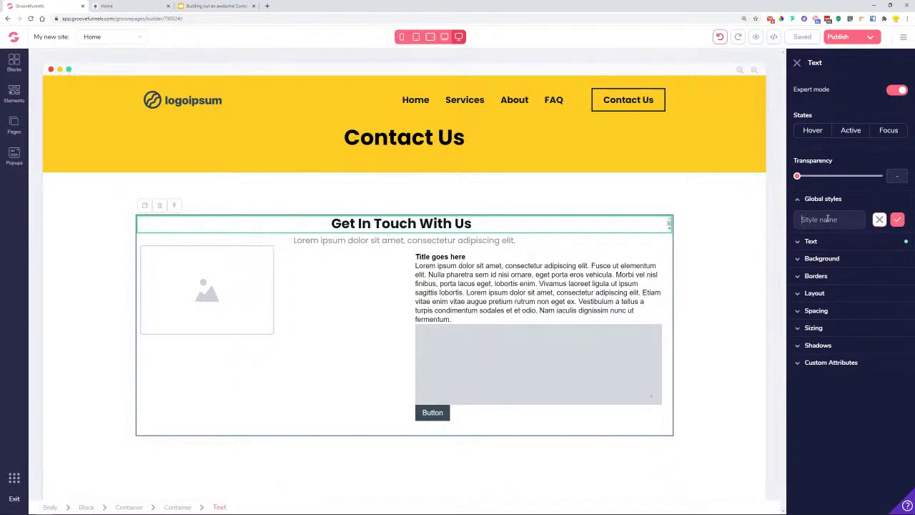
text(Title text)
click(895, 220)
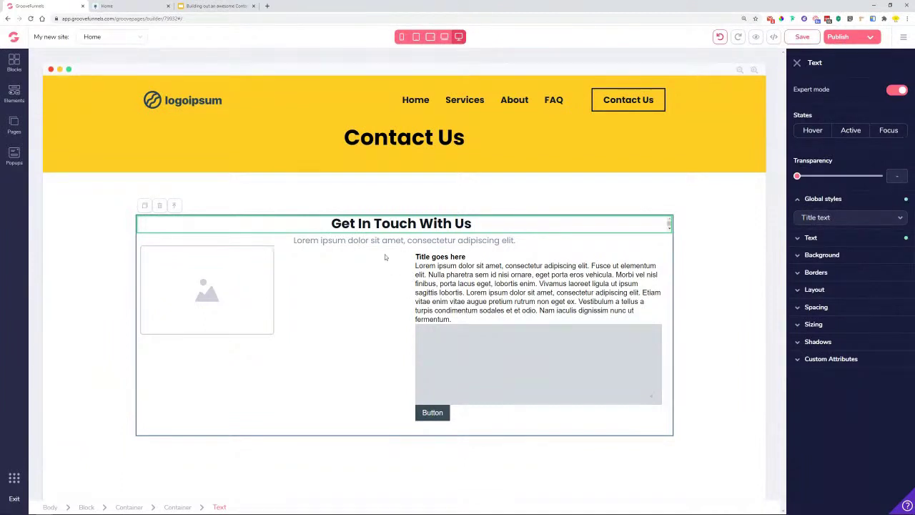
- Create a 'Desc. Text' global style from the subtitle line
click(354, 241)
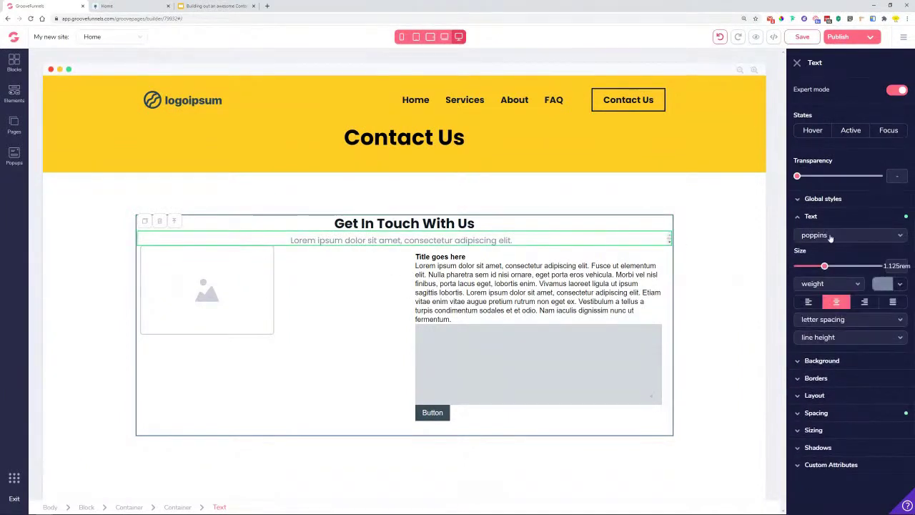
click(830, 202)
click(833, 222)
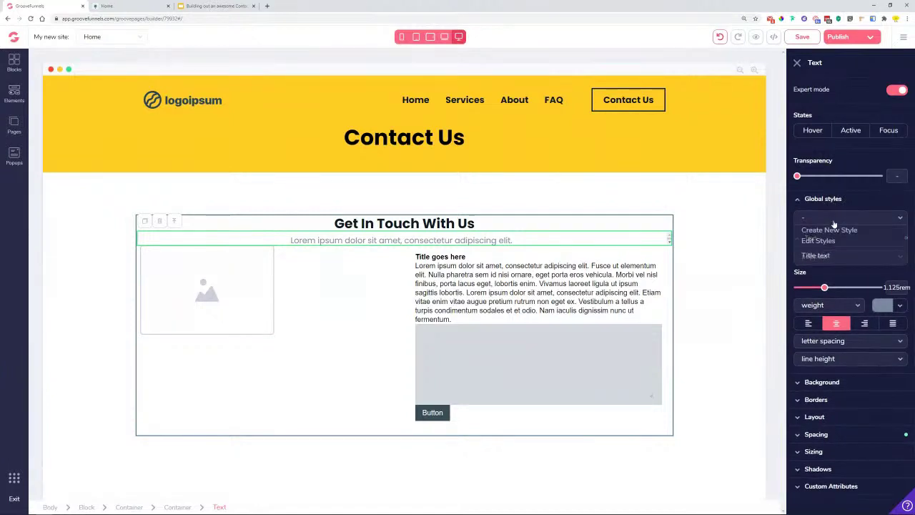
click(834, 229)
text(Desc. Text)
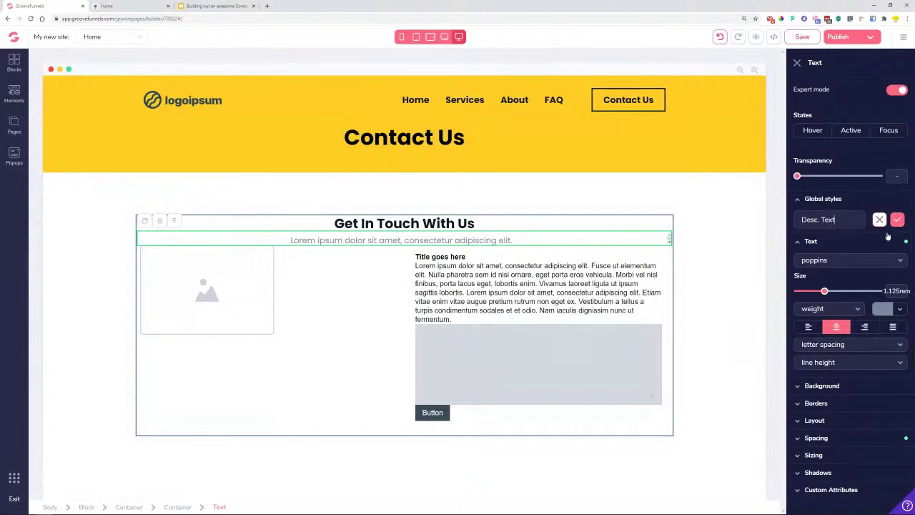
click(897, 219)
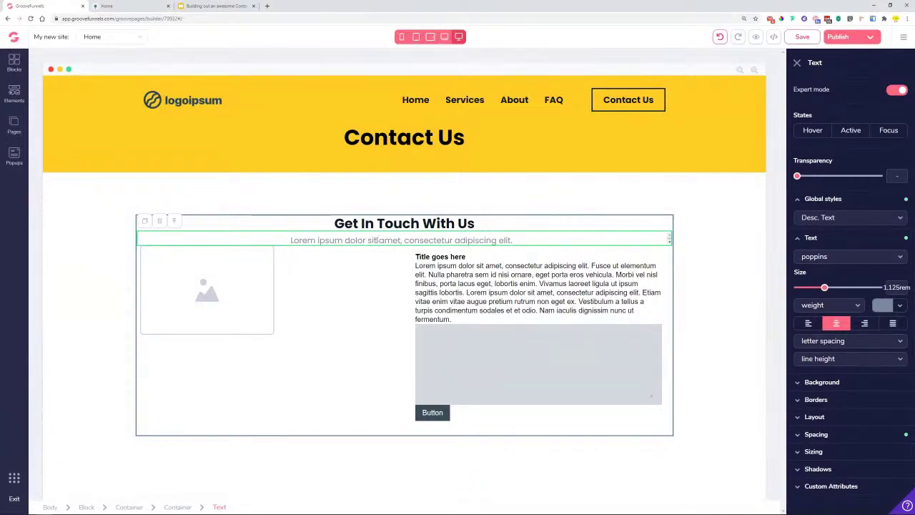
click(125, 5)
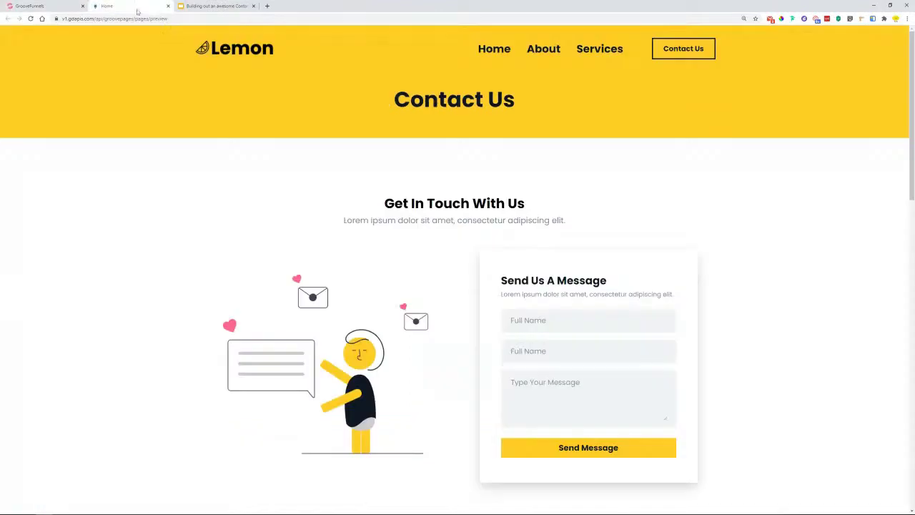
scroll(422, 291, down, 5)
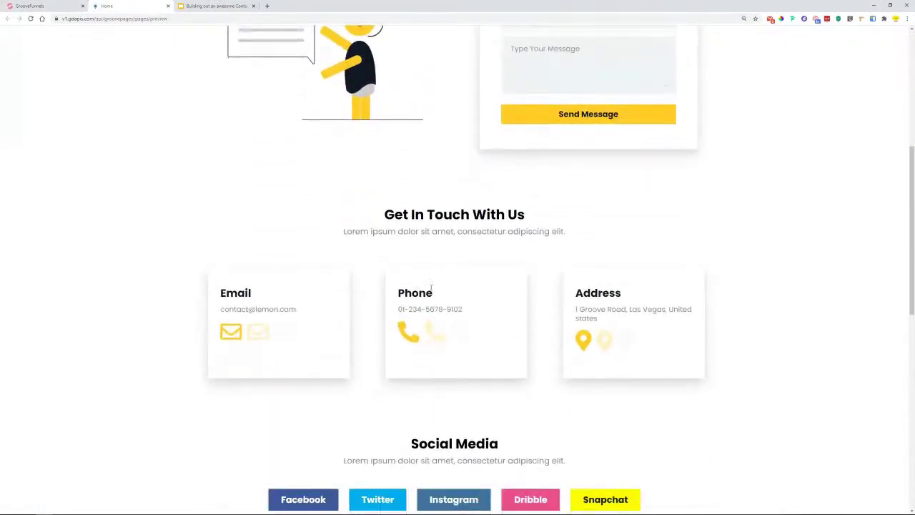
scroll(464, 325, down, 2)
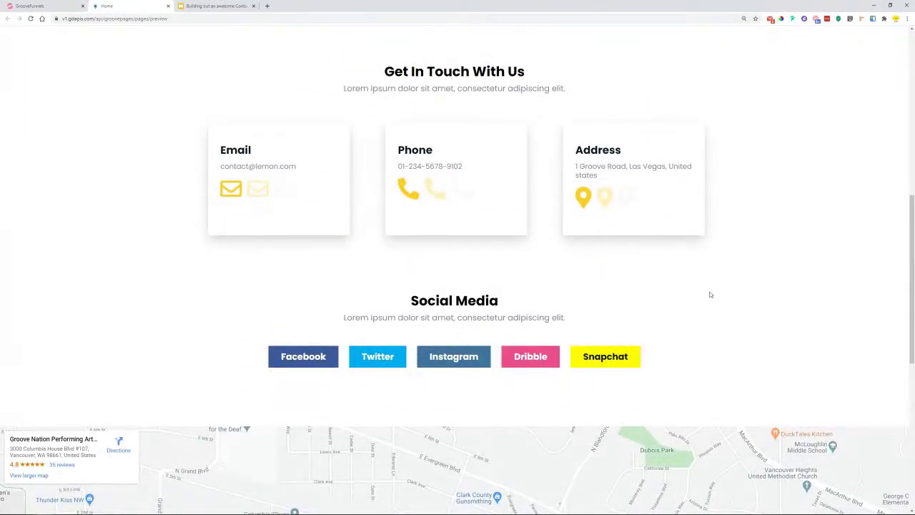
scroll(595, 203, up, 1)
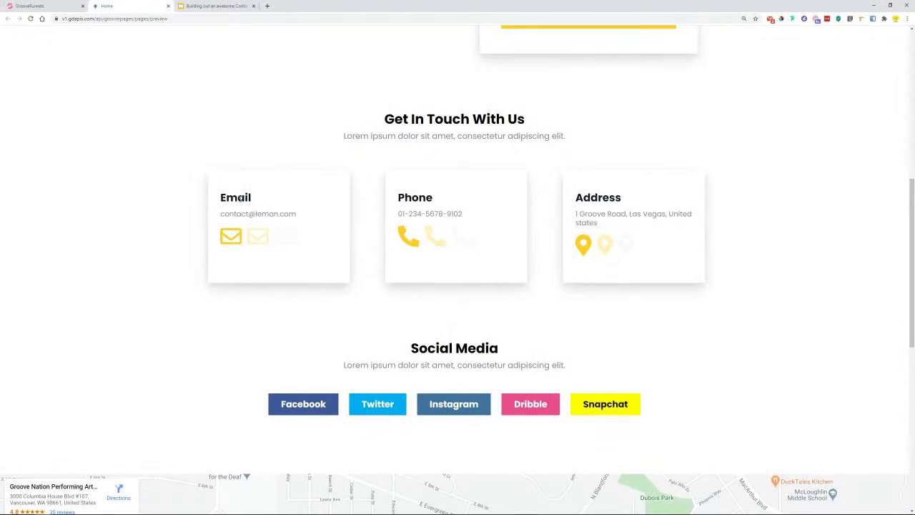
scroll(142, 240, up, 4)
scroll(148, 242, up, 2)
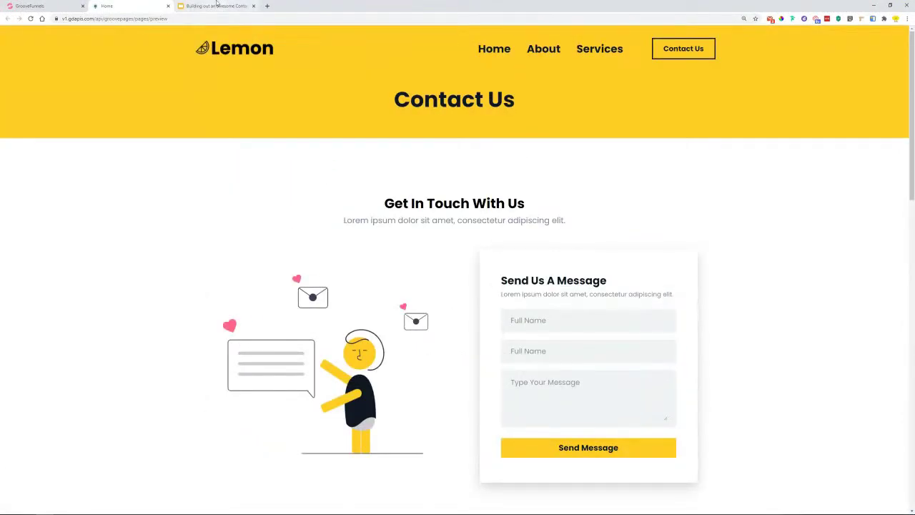
click(42, 5)
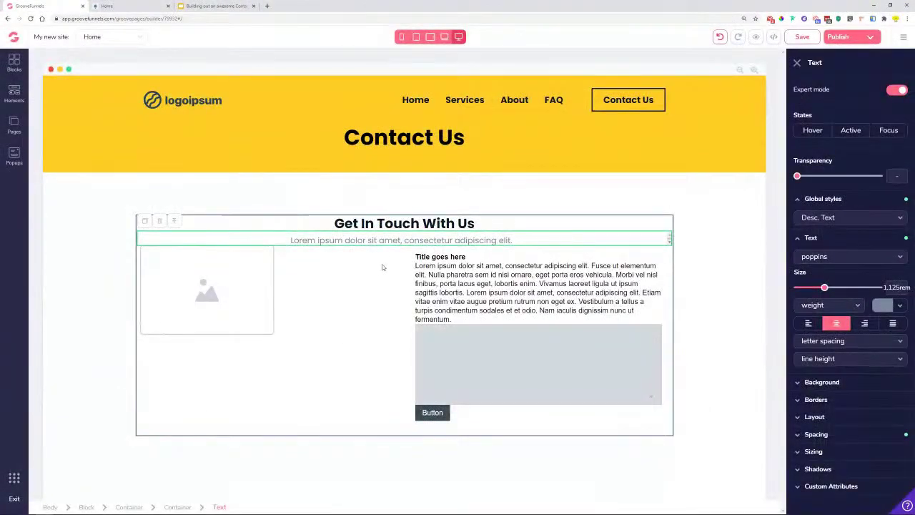
click(310, 318)
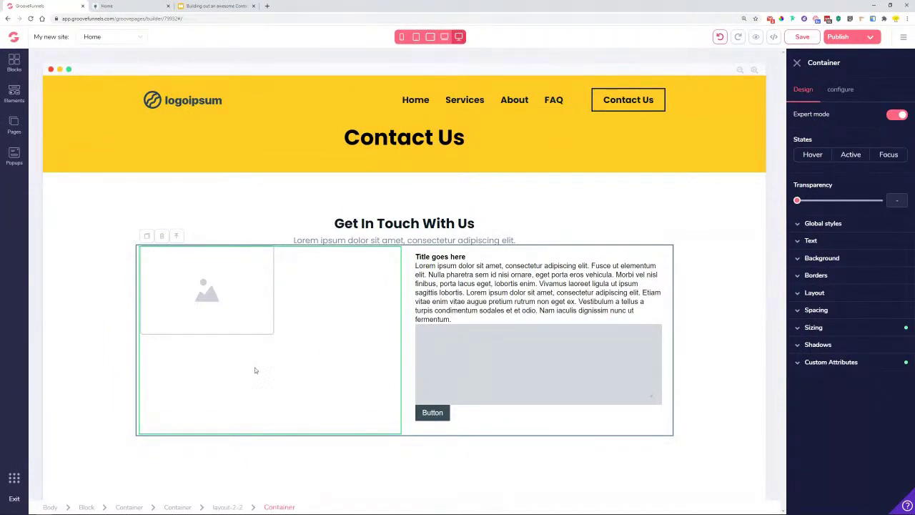
- Centre the left column's image placeholder on both main and cross axes with flex layout
click(833, 297)
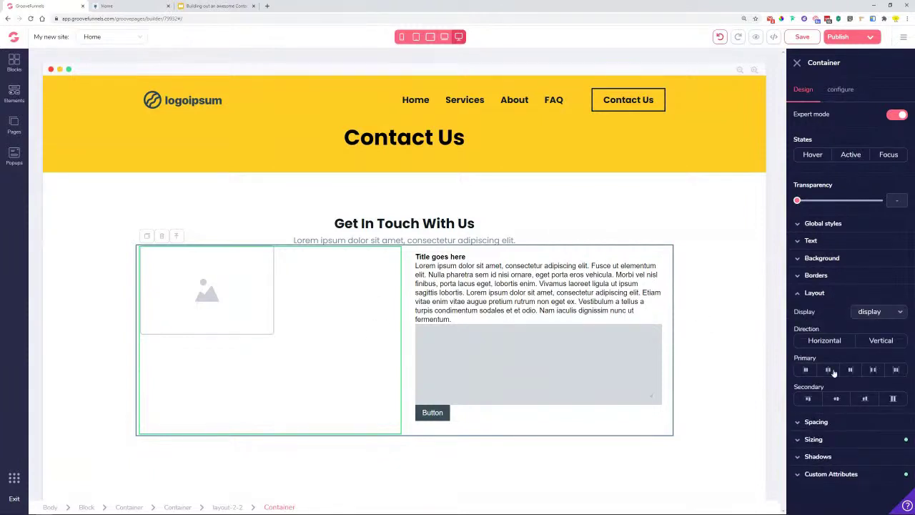
click(828, 369)
click(837, 400)
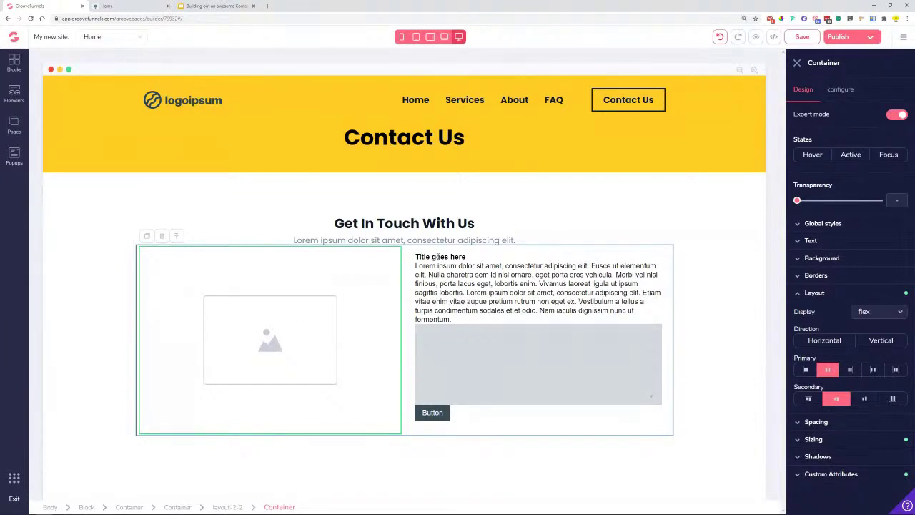
click(438, 257)
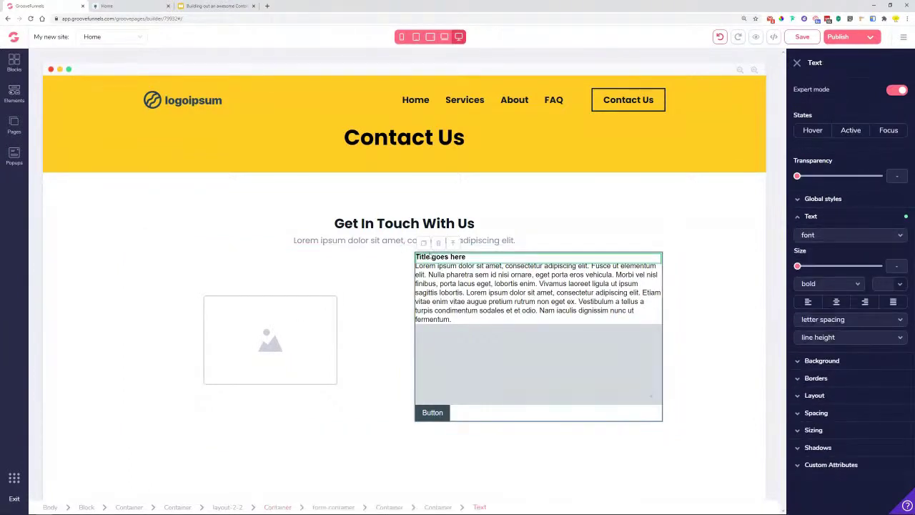
- Replace the right column's title with 'Send Us A Message' copied from the reference
click(114, 6)
drag(521, 280, 501, 280)
right_click(509, 283)
click(516, 293)
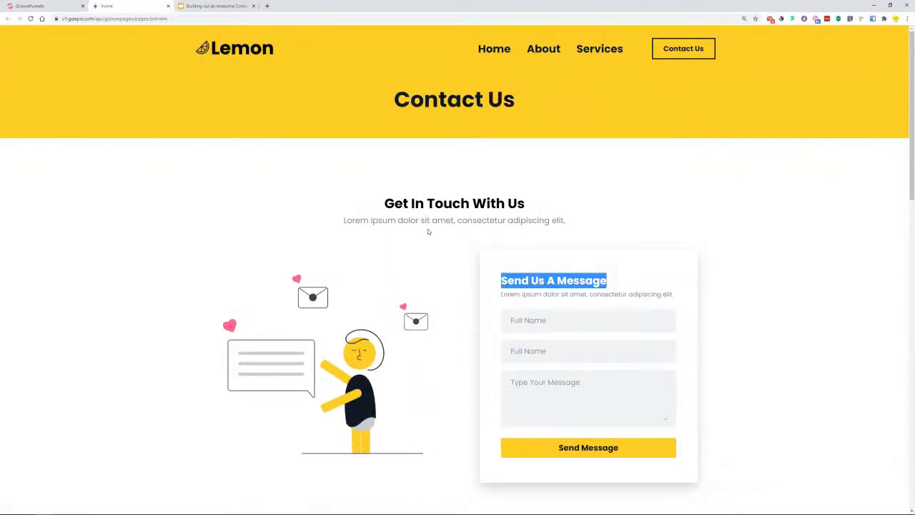
click(53, 6)
triple_click(429, 258)
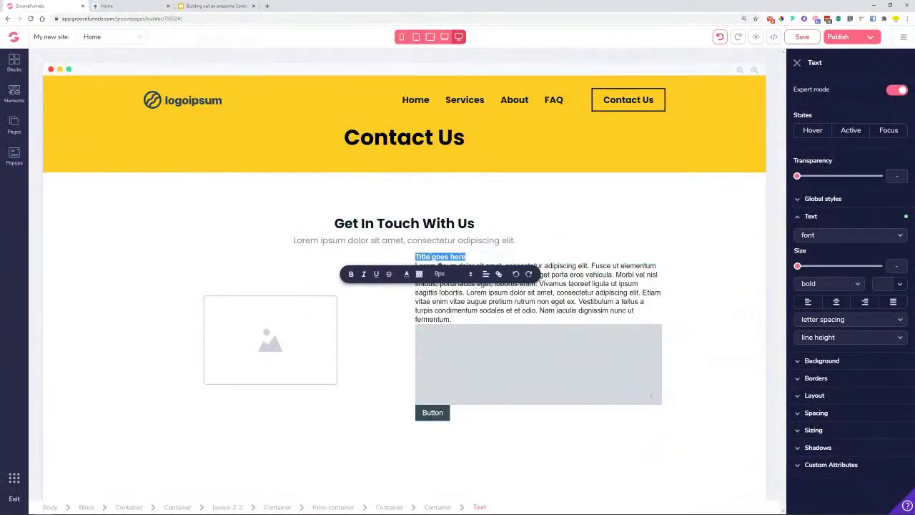
key(ctrl+v)
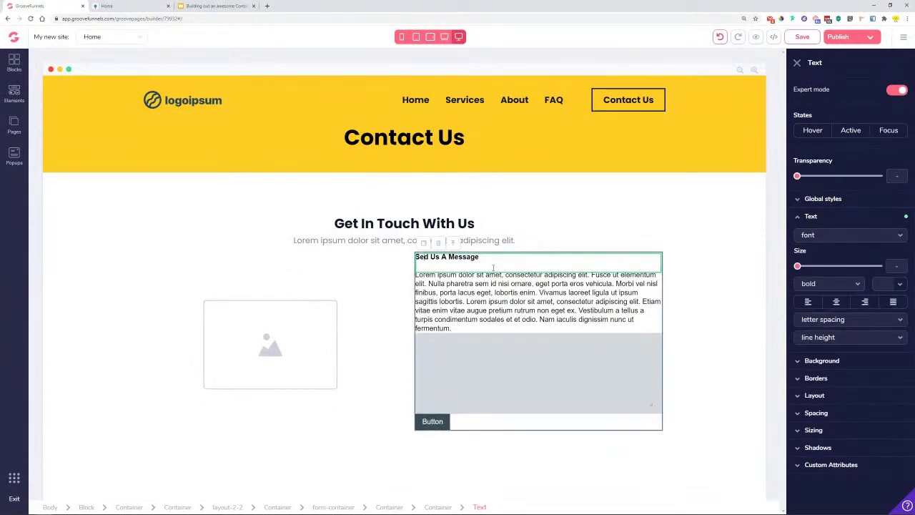
key(Home)
key(Right)
key(Right)
text(n)
key(Delete)
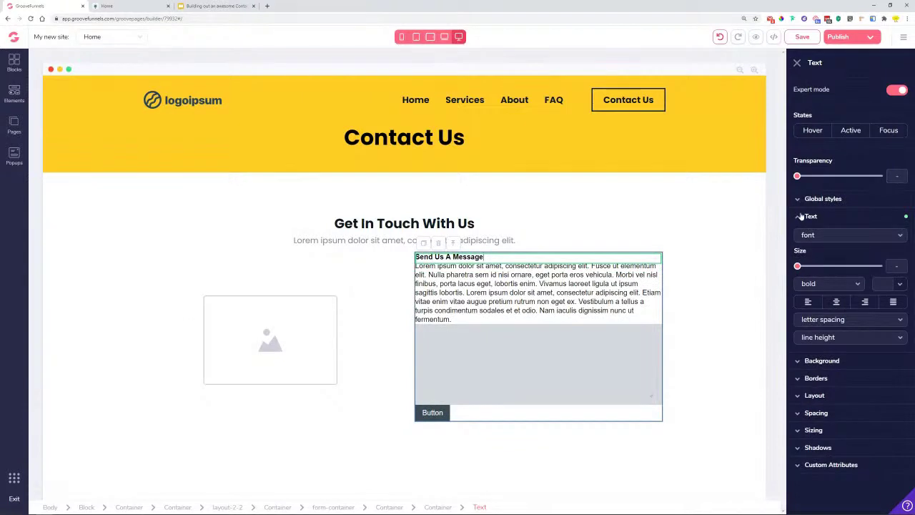
- Apply the Title text style to the heading and left-align it
click(815, 199)
click(849, 218)
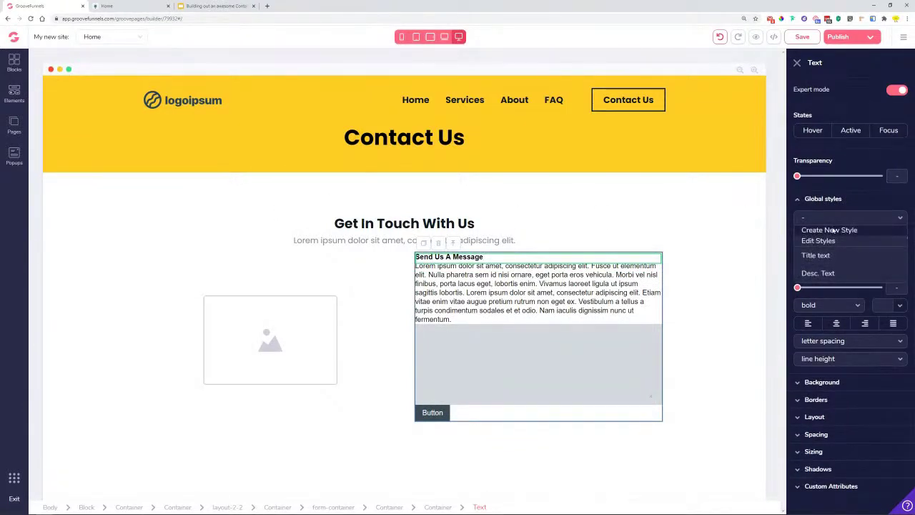
click(815, 255)
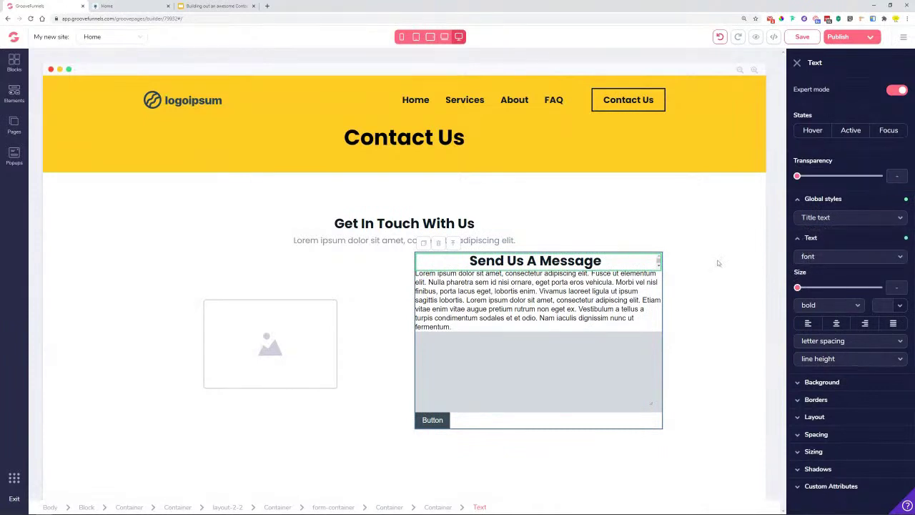
click(100, 6)
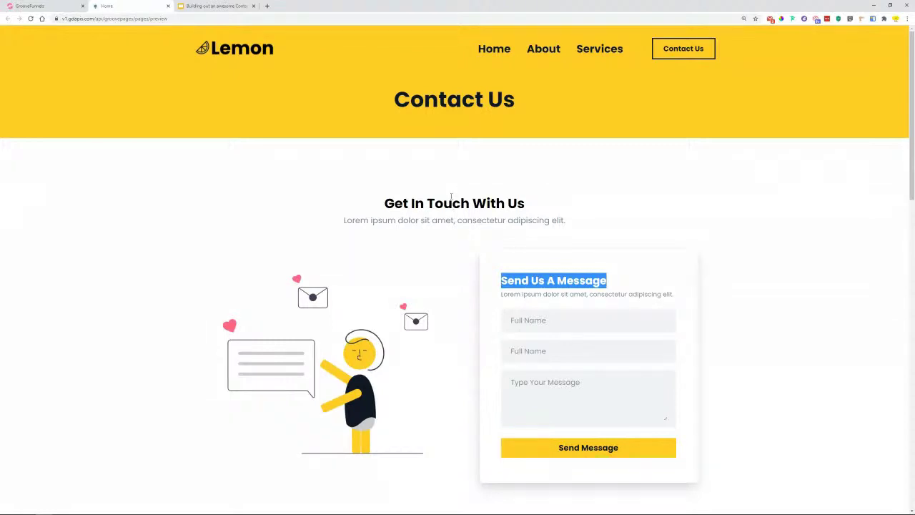
click(523, 285)
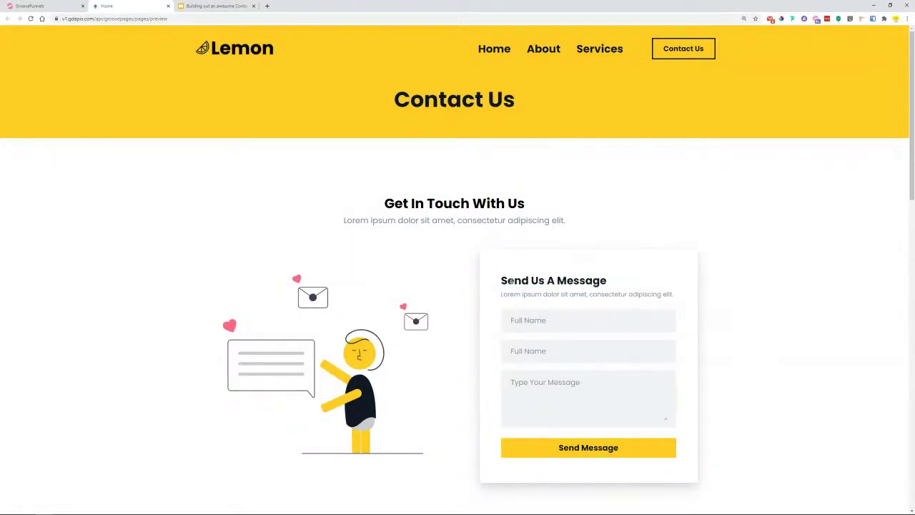
click(71, 6)
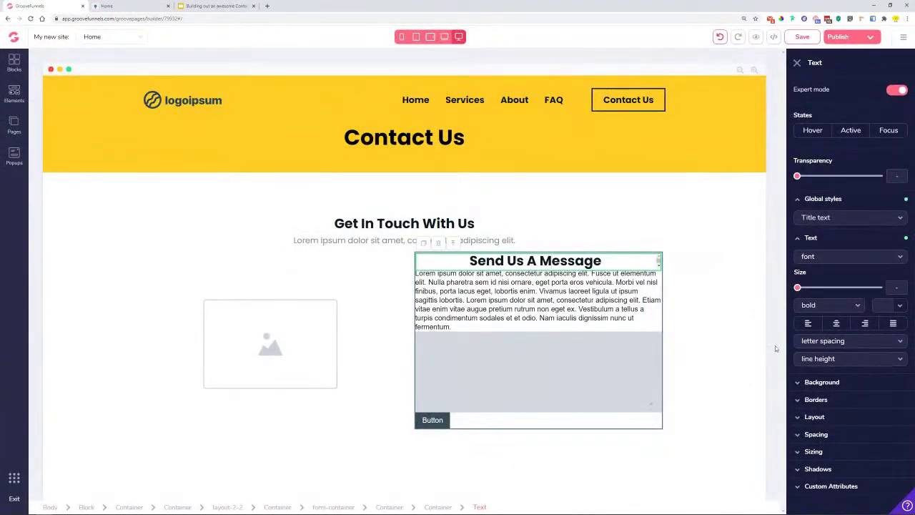
click(807, 323)
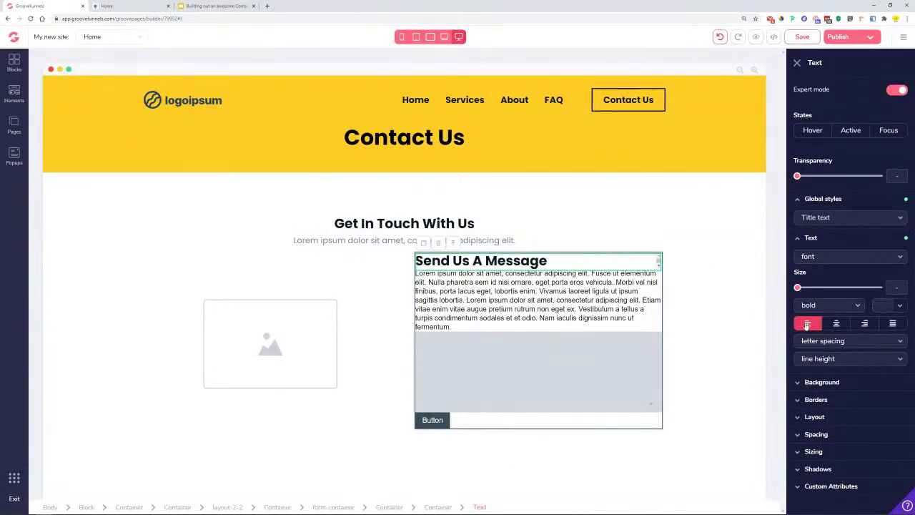
- Trim the paragraph to its first sentence and apply the Desc. Text style
click(528, 300)
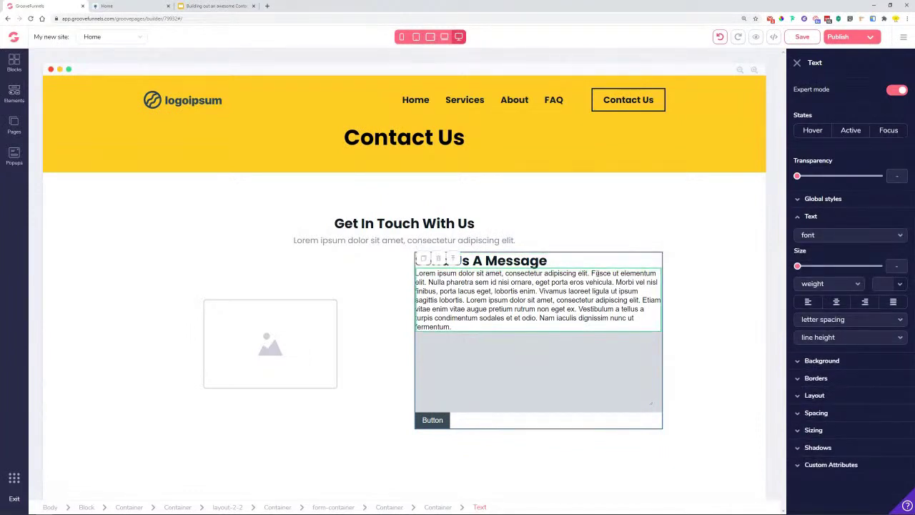
drag(590, 273, 611, 326)
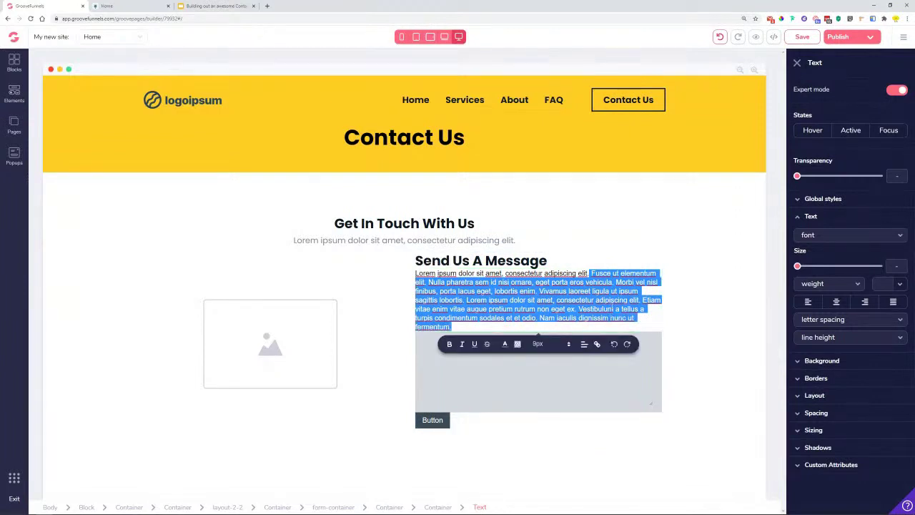
key(BackSpace)
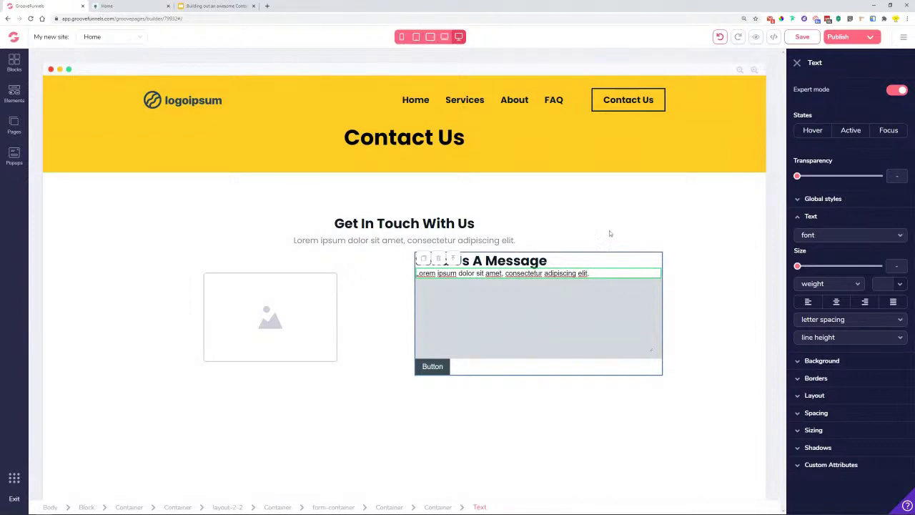
click(820, 199)
click(833, 218)
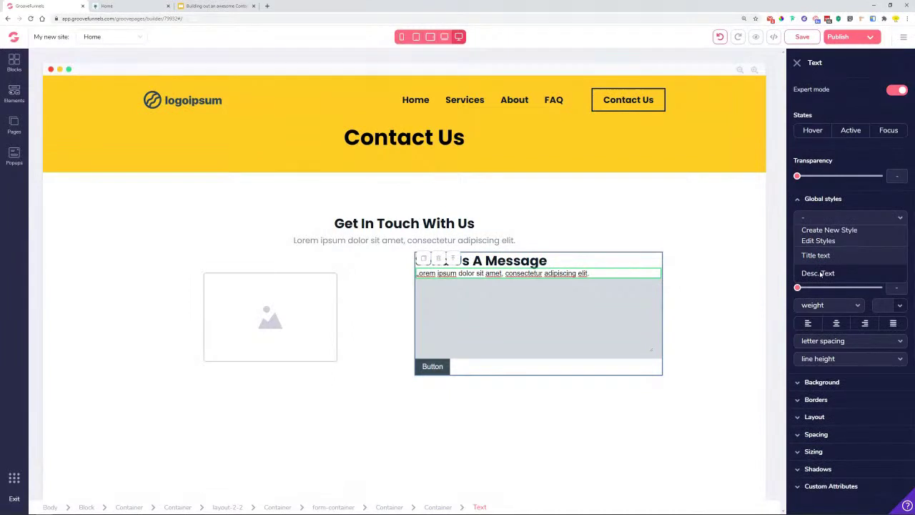
click(818, 273)
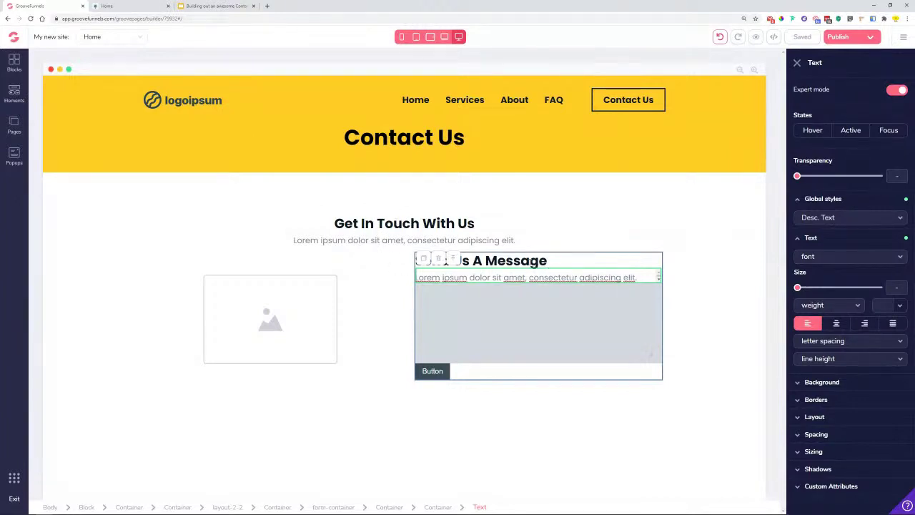
- Size the heading at 1.5rem and the description paragraph at 1rem
click(500, 260)
drag(845, 267, 838, 267)
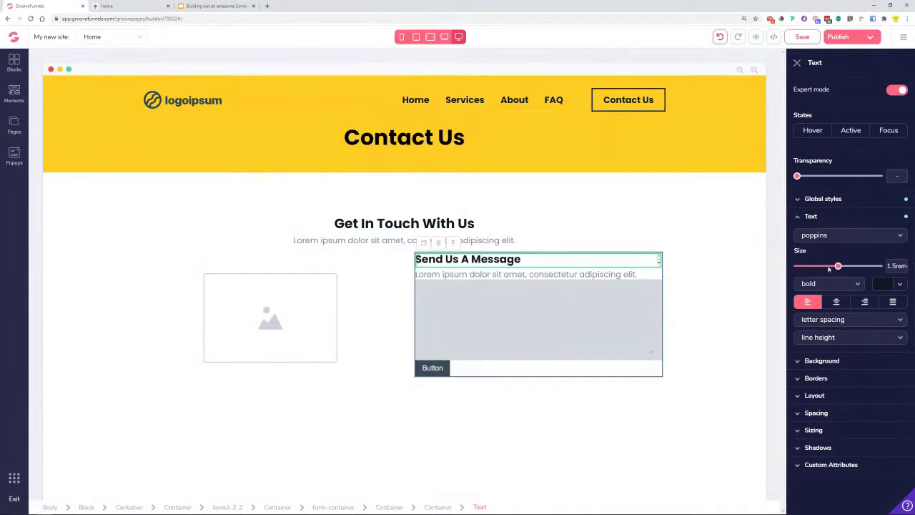
click(503, 277)
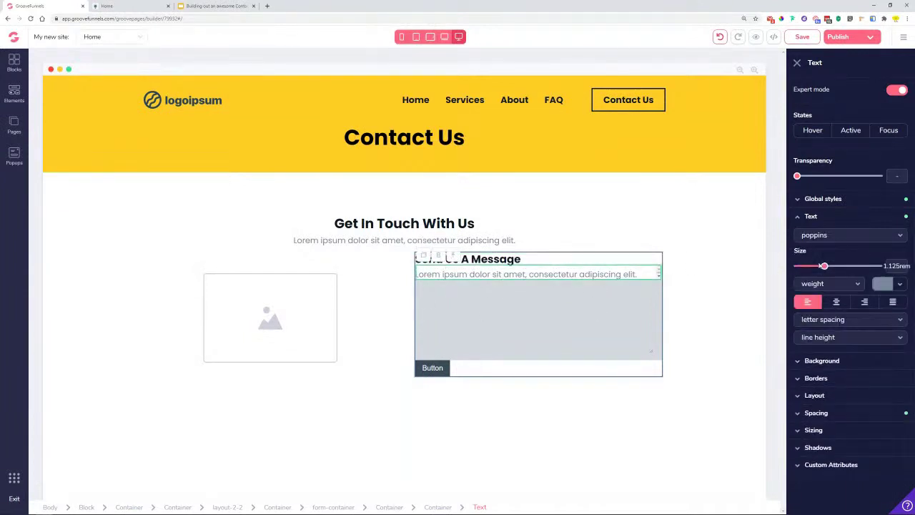
drag(826, 266, 819, 267)
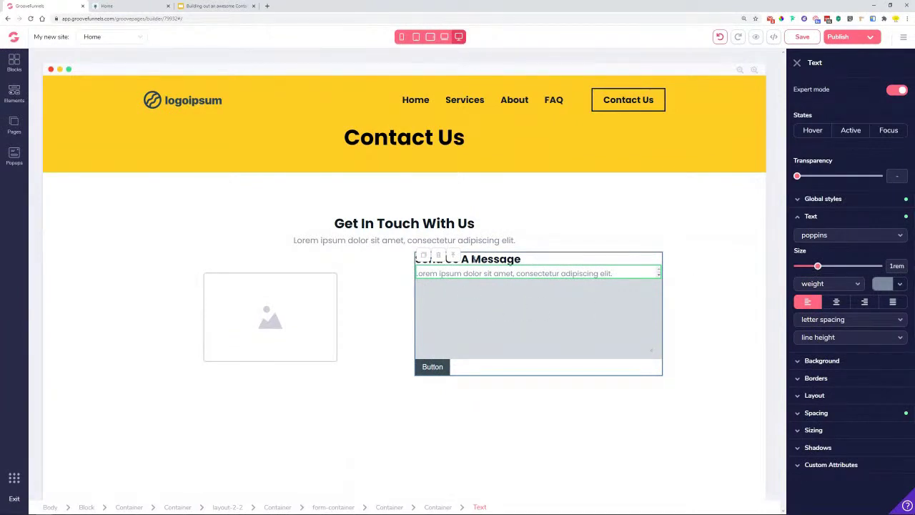
click(684, 281)
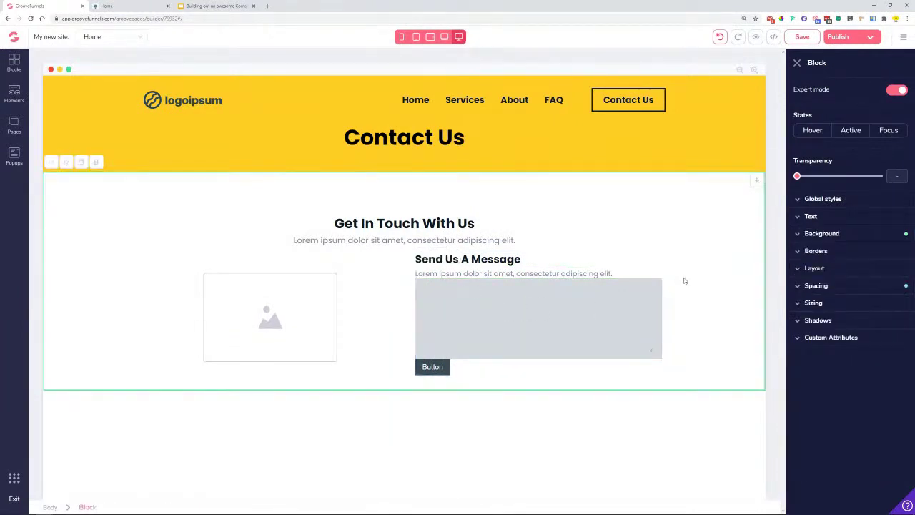
- After checking the reference page, raise the two-column image-and-form layout's top margin to 3rem
click(125, 5)
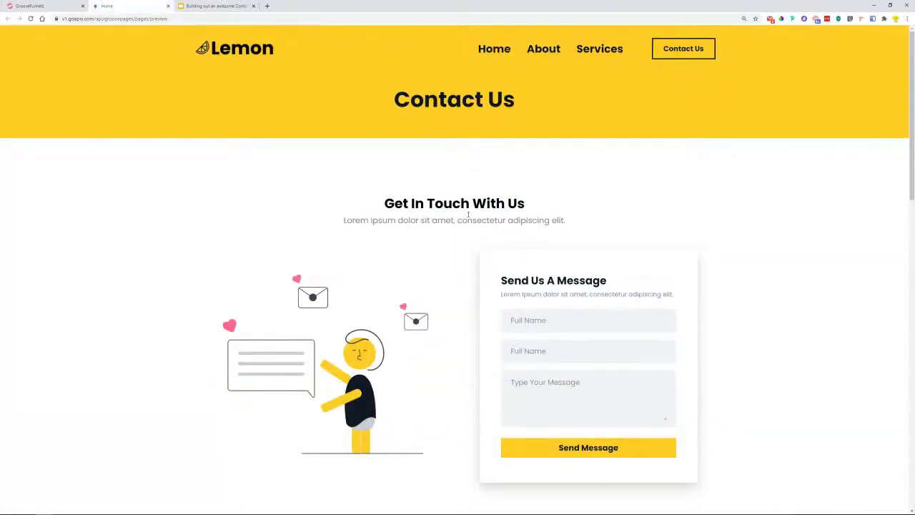
click(43, 6)
click(402, 287)
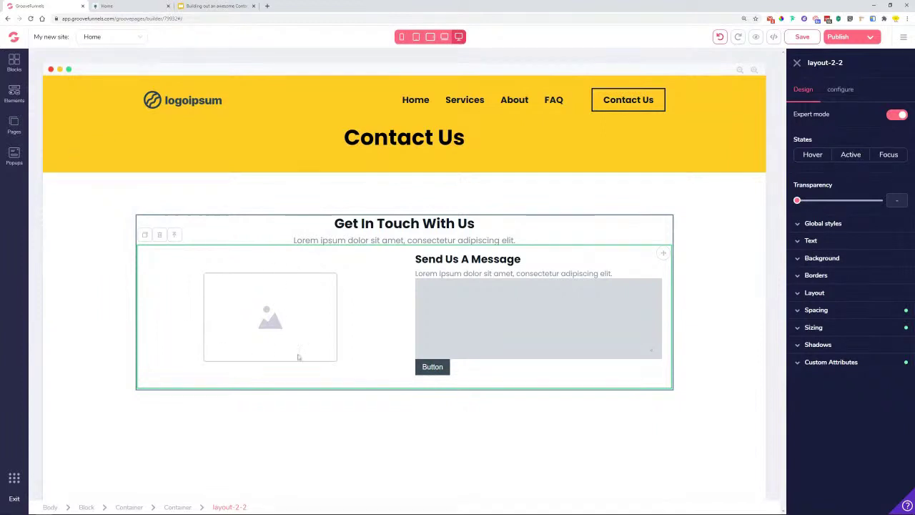
click(833, 309)
drag(798, 419, 840, 427)
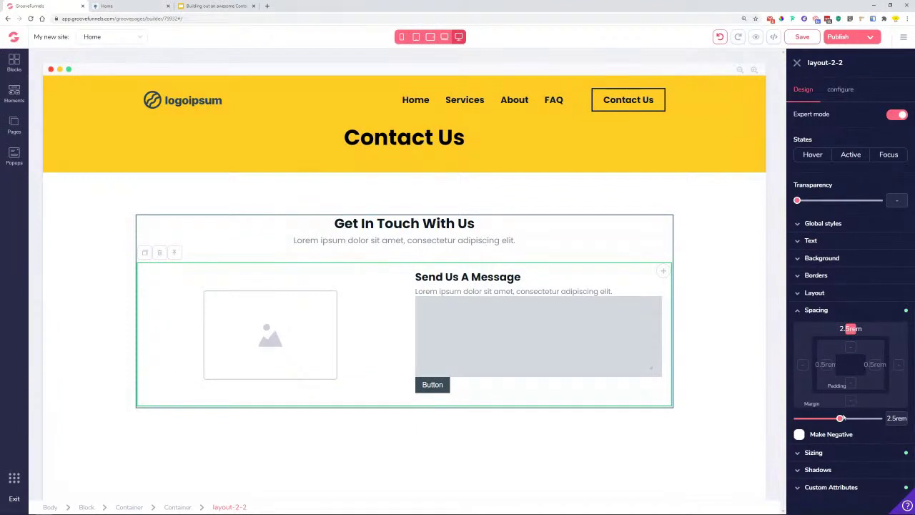
drag(841, 418, 844, 418)
click(690, 280)
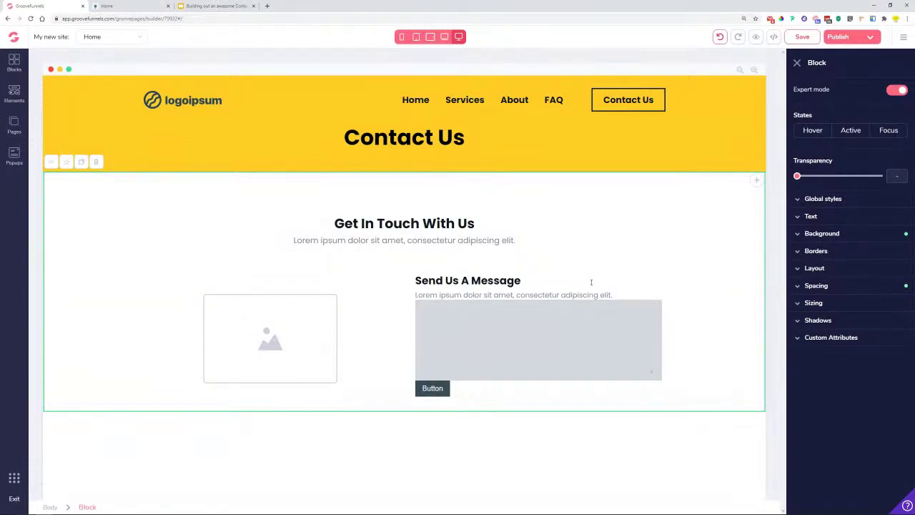
- Give the Send Us A Message form-container an lg drop shadow
click(591, 282)
click(425, 283)
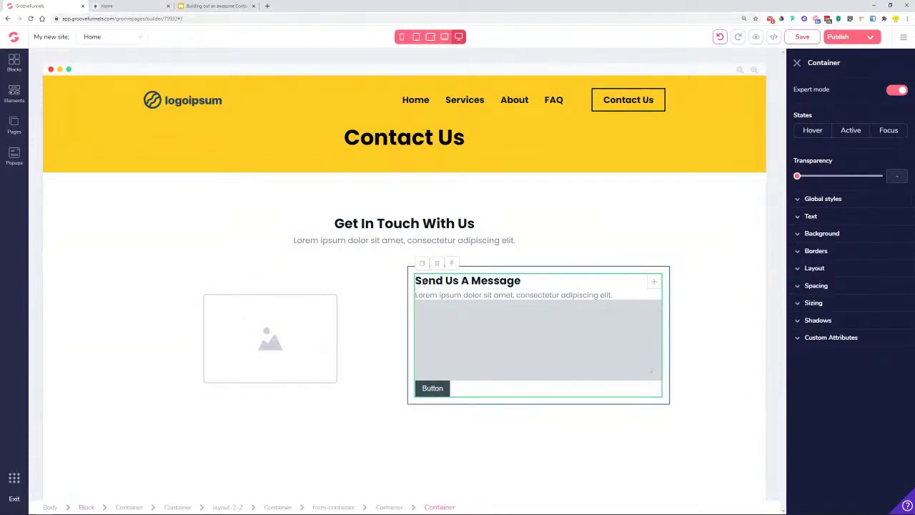
mouse_move(366, 508)
click(337, 508)
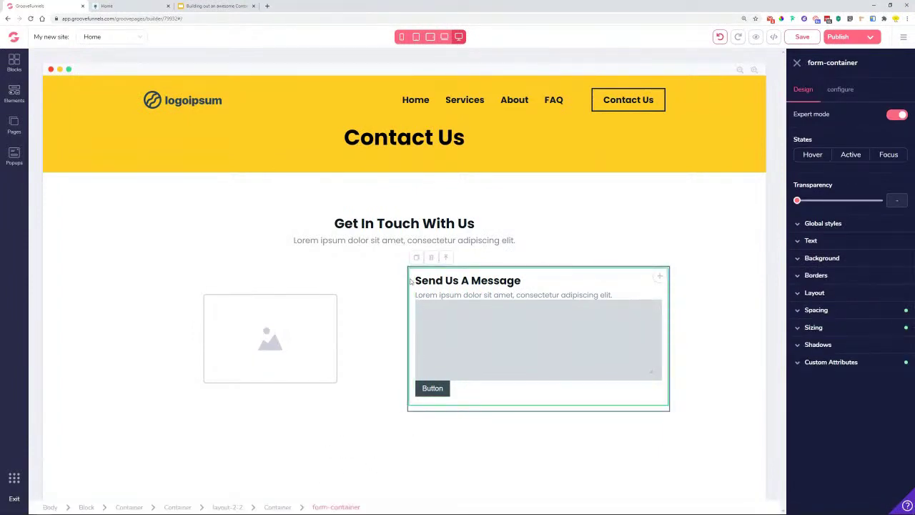
click(828, 344)
click(829, 364)
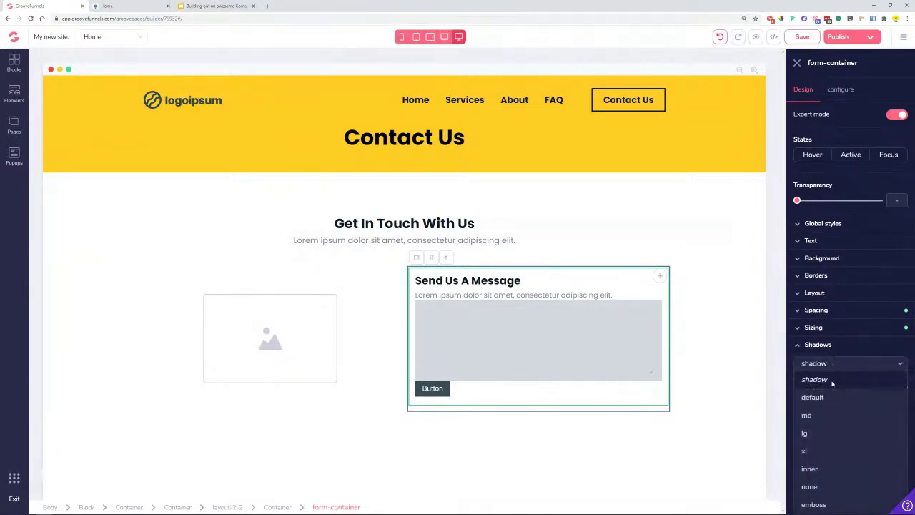
click(819, 434)
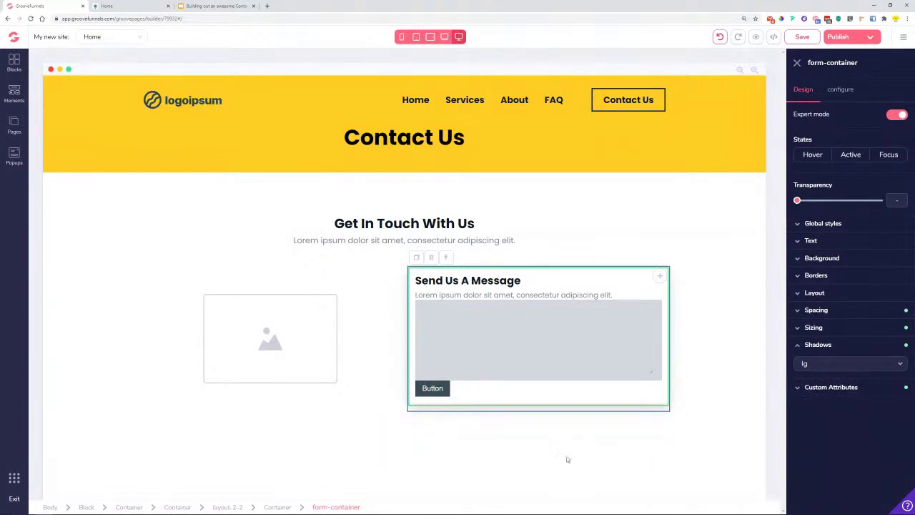
- Inspect the placeholder image, message heading and column container, then start a new browser tab
click(278, 343)
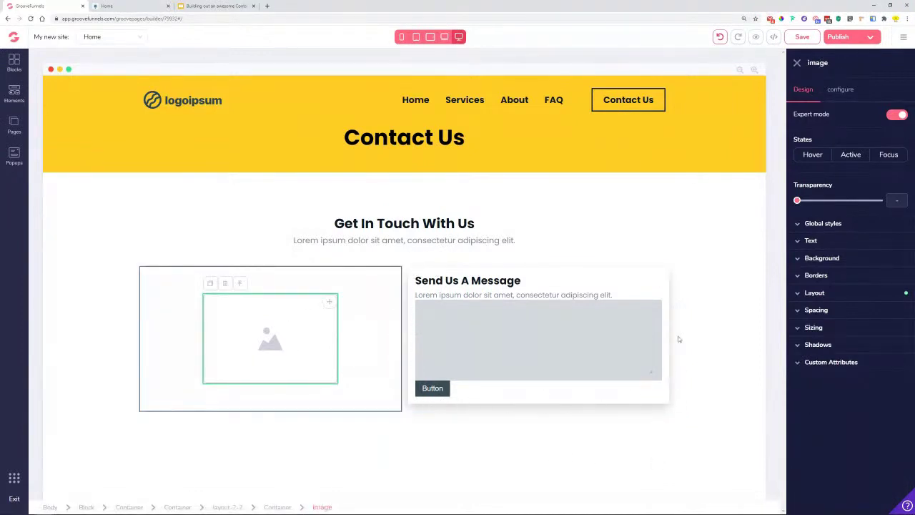
click(659, 282)
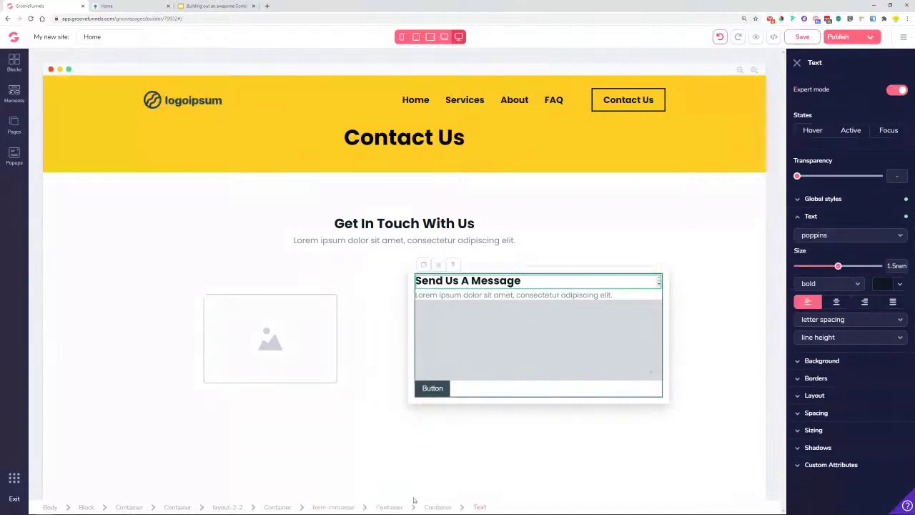
click(279, 507)
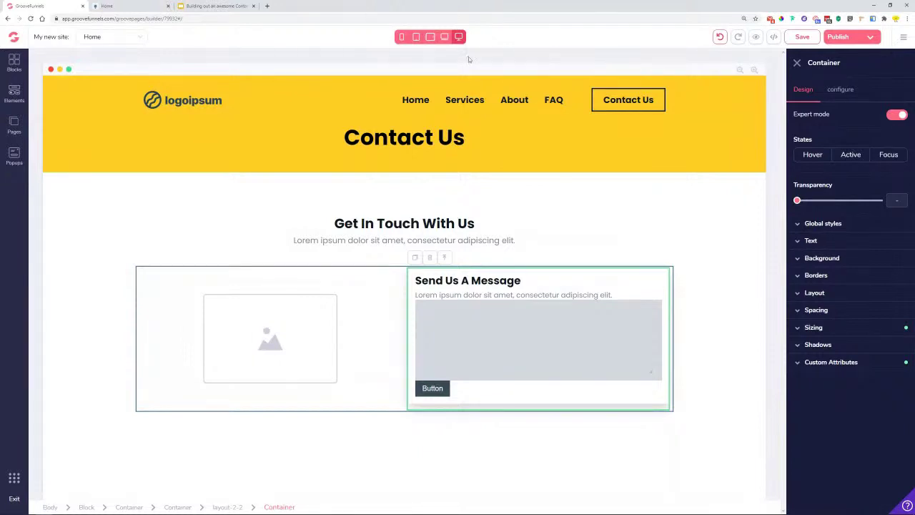
click(269, 6)
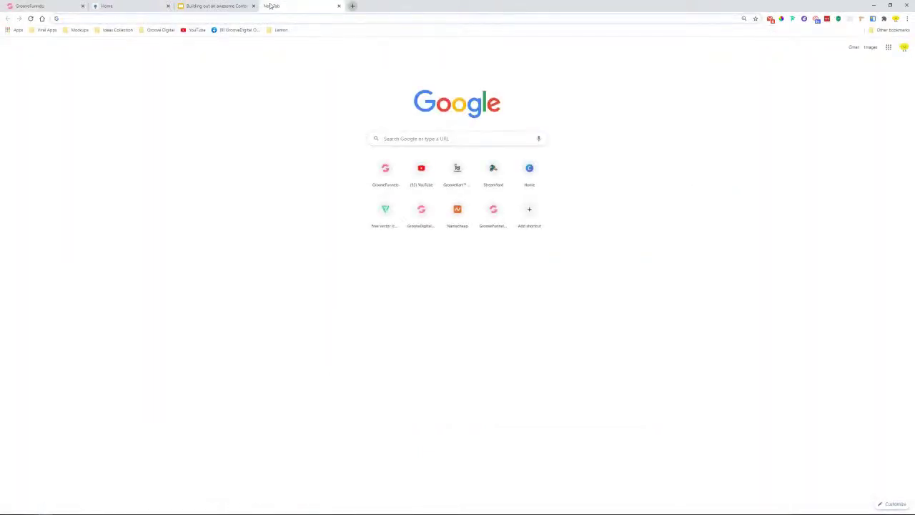
- Search YouTube for 'form groovepages' and pause the 'How to create a custom form in GroovePages' video
click(195, 30)
click(449, 36)
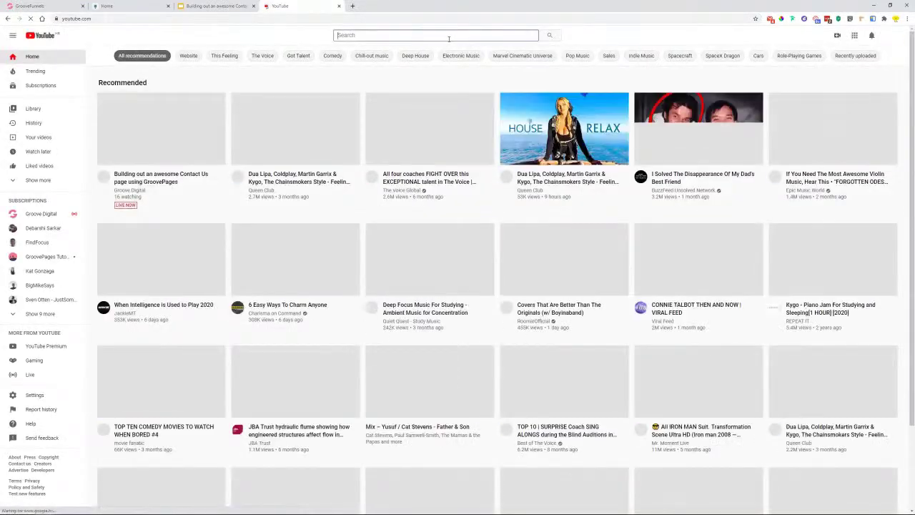
text(fo)
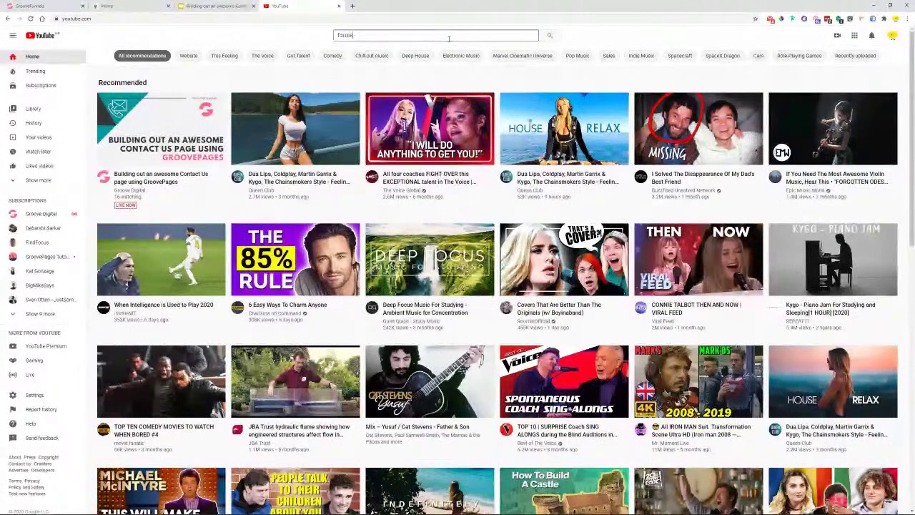
text(rm groovepages)
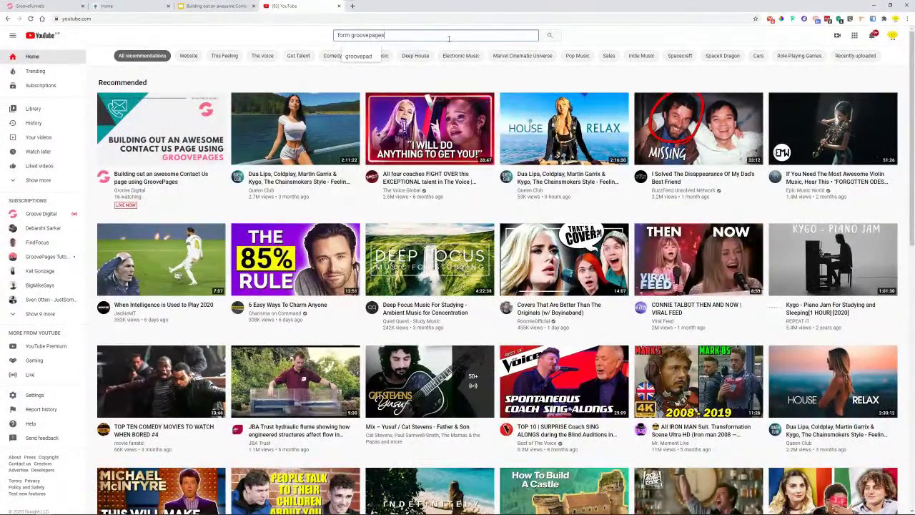
key(Return)
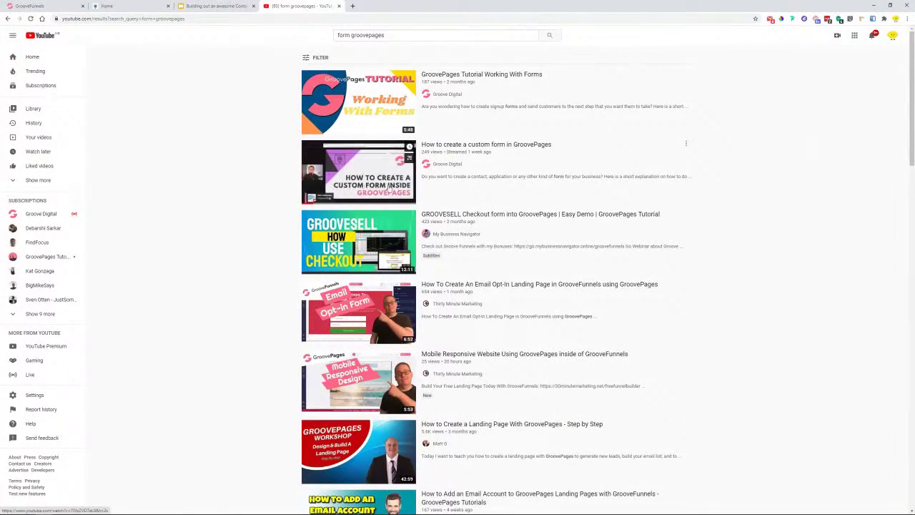
click(351, 188)
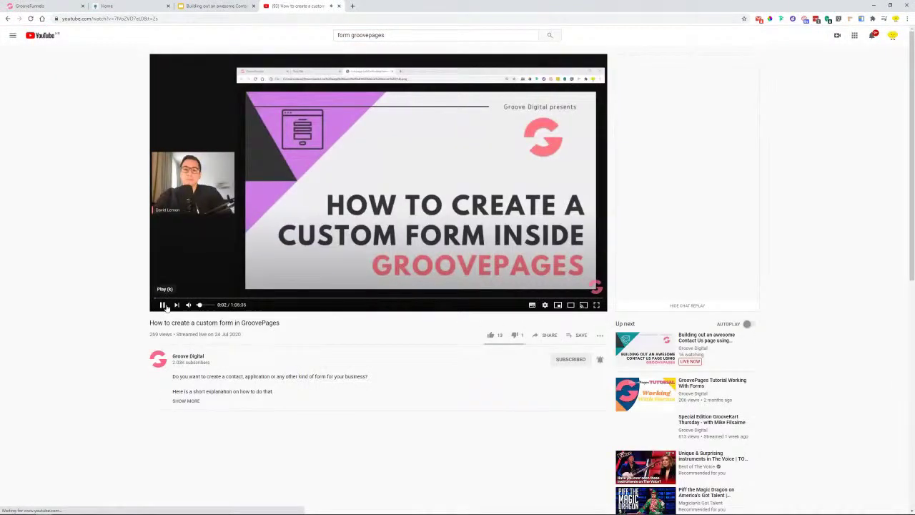
click(162, 305)
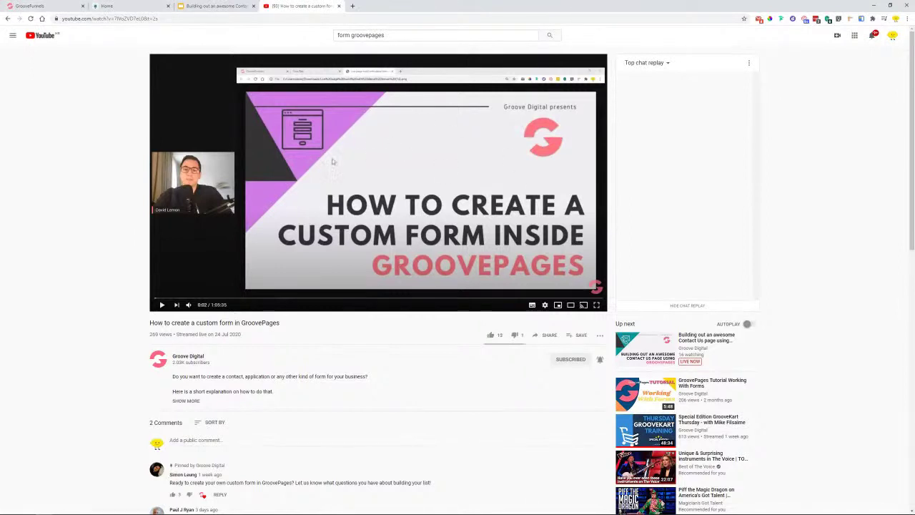
- Copy the custom form video's share link and return to the GroovePages builder
click(222, 6)
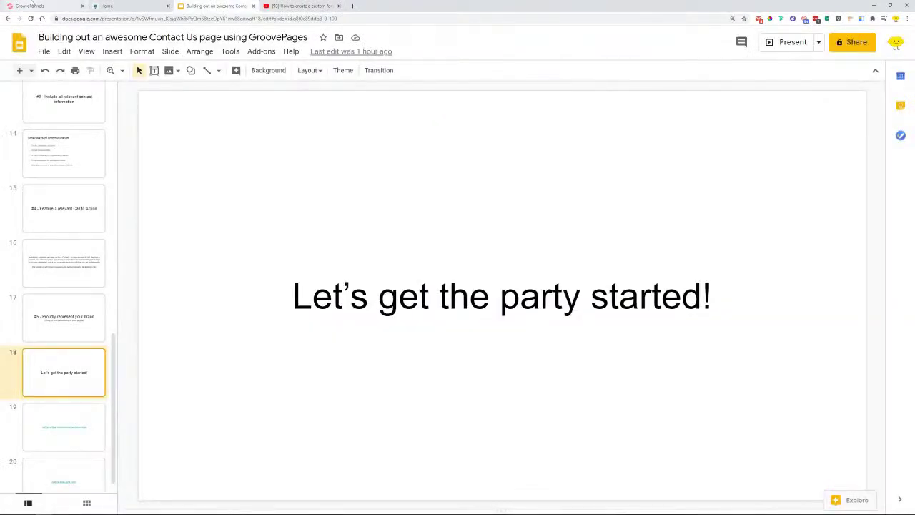
click(31, 6)
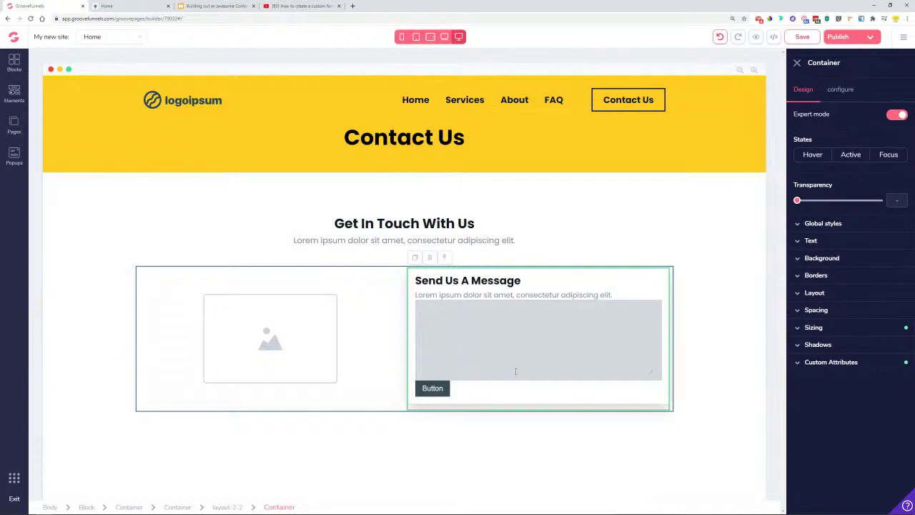
click(300, 6)
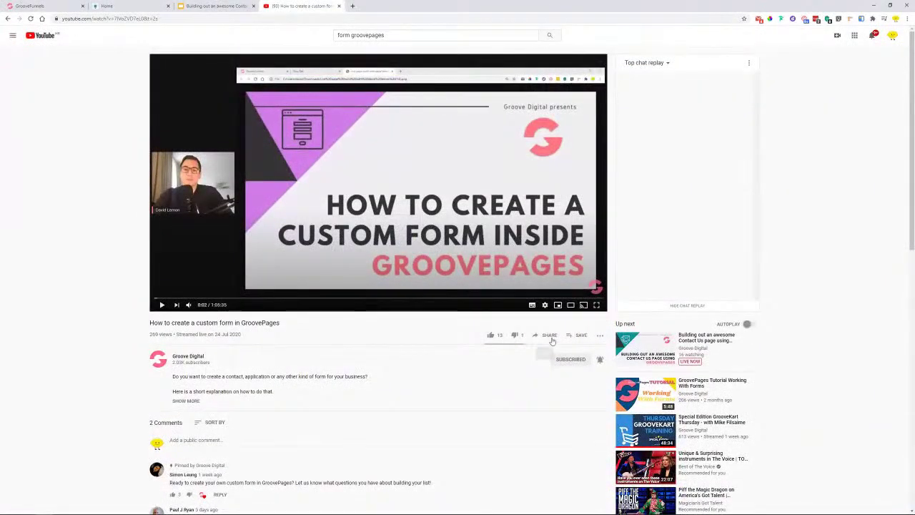
click(550, 335)
click(525, 285)
click(890, 324)
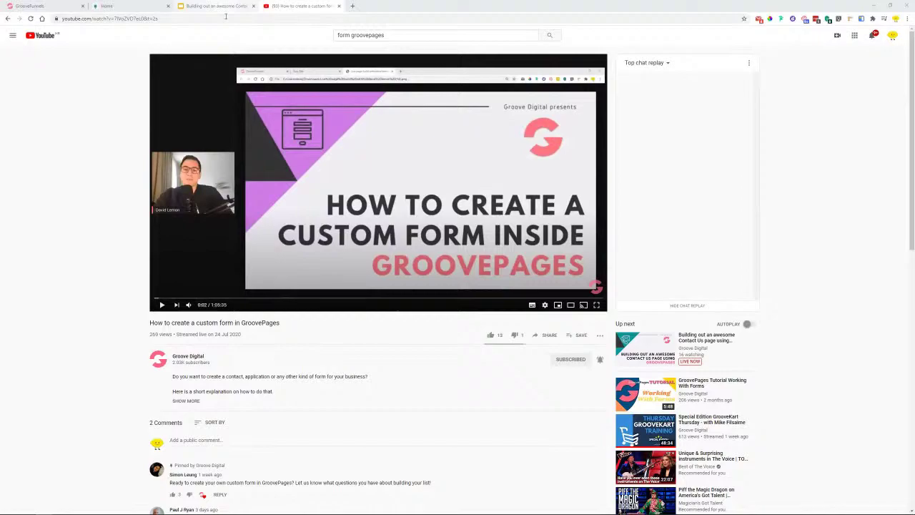
click(40, 6)
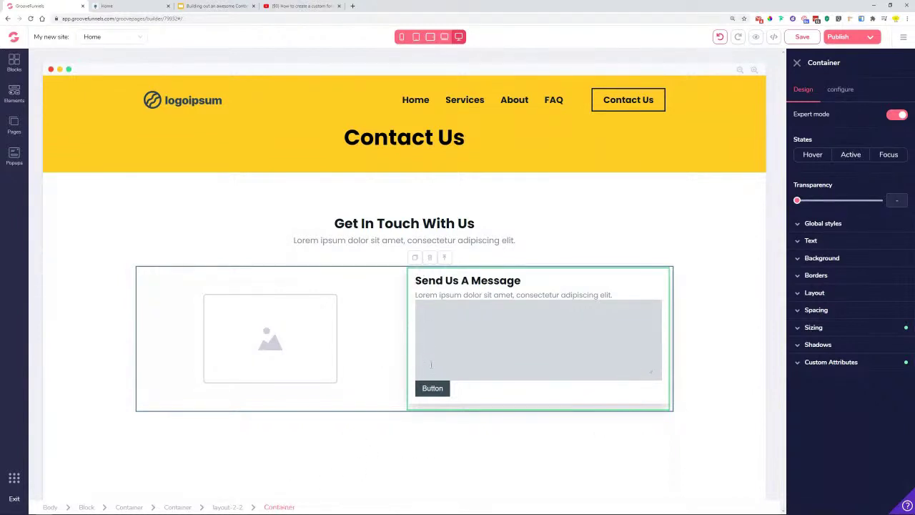
- Set the message column's left and right padding to 4rem
click(823, 311)
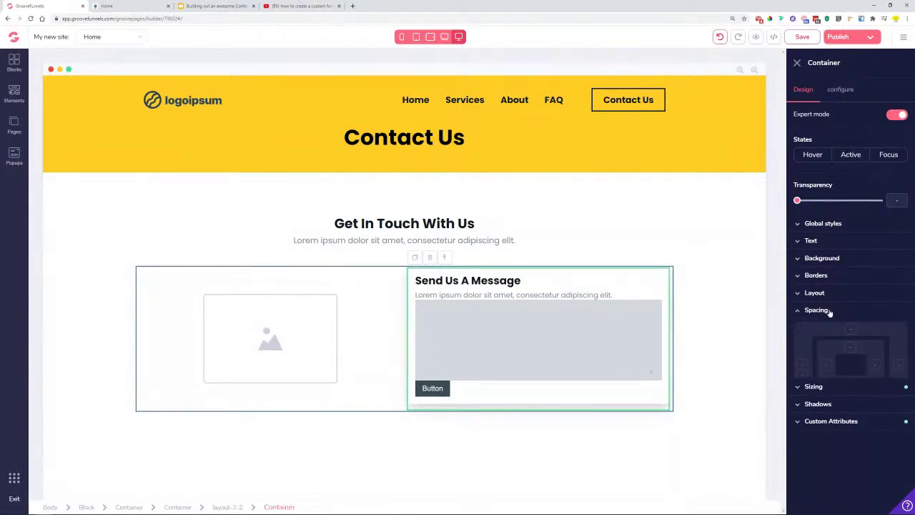
click(875, 365)
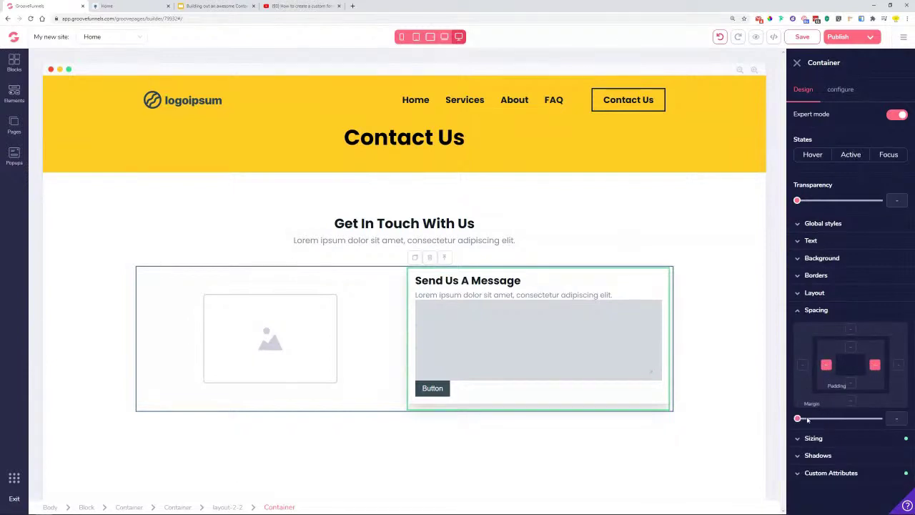
drag(797, 418, 855, 428)
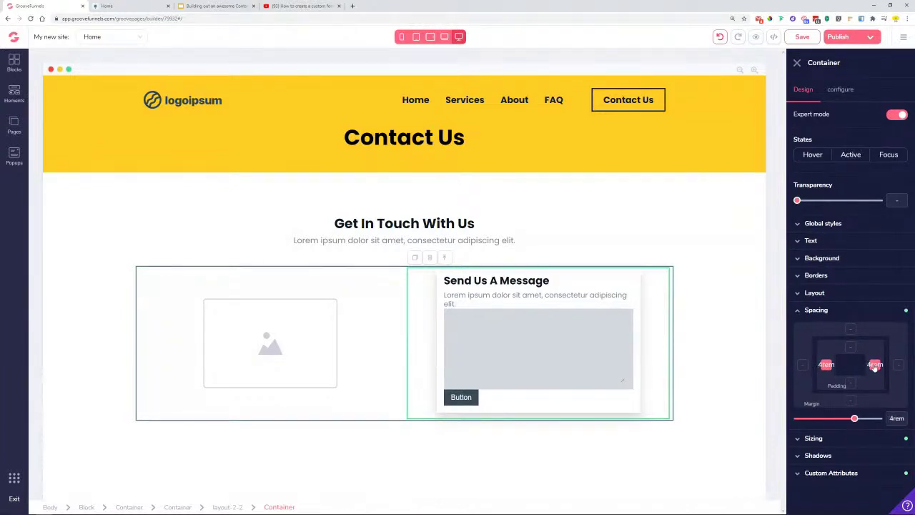
click(819, 310)
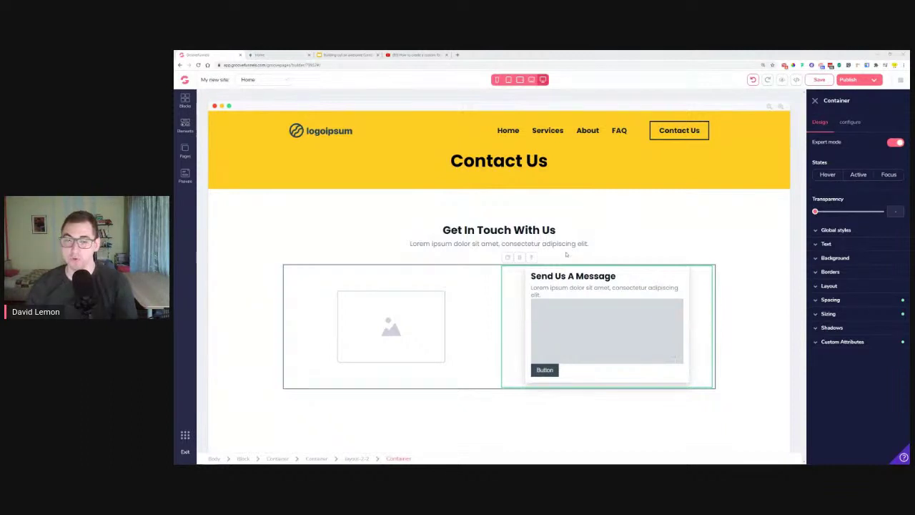
- Set the form-container's left and right padding to 3rem
click(677, 276)
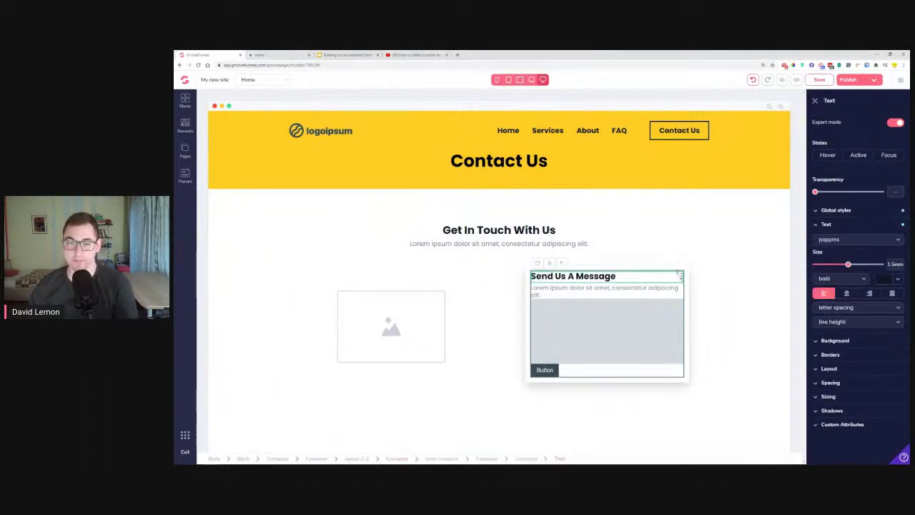
click(677, 271)
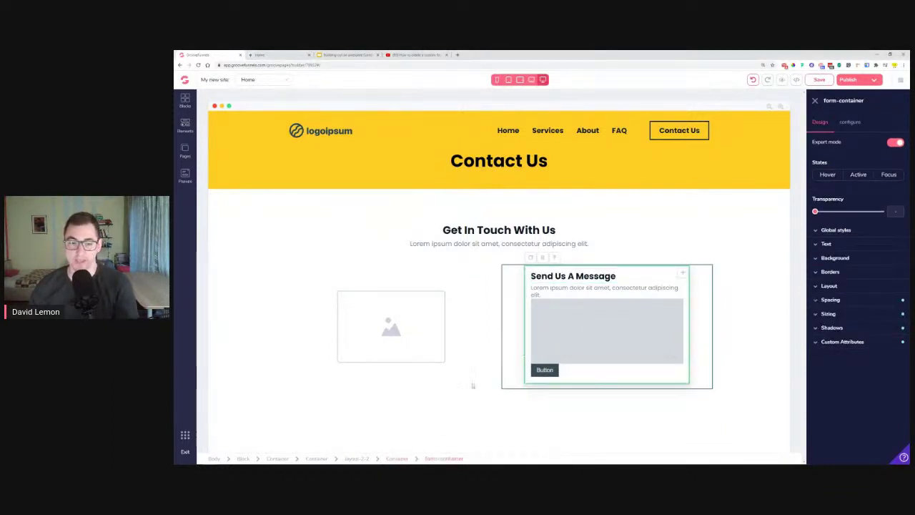
click(840, 301)
shift+click(878, 344)
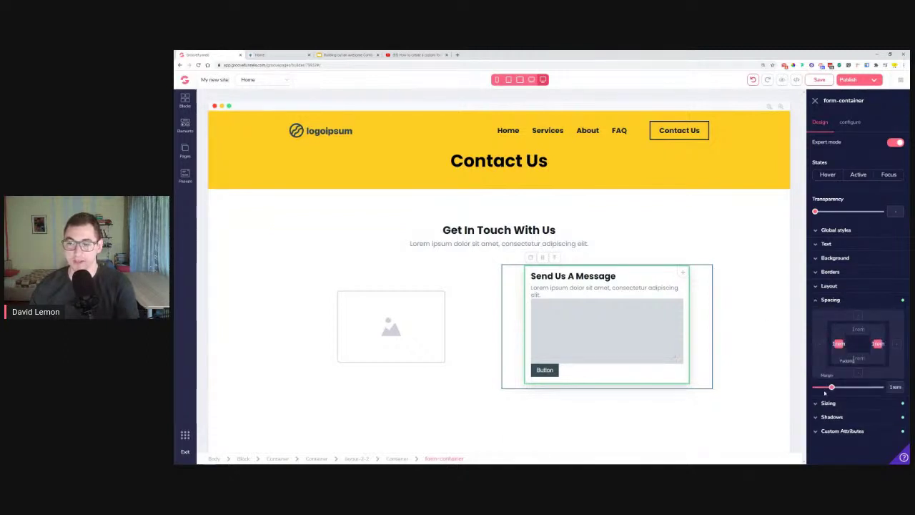
drag(831, 387, 833, 393)
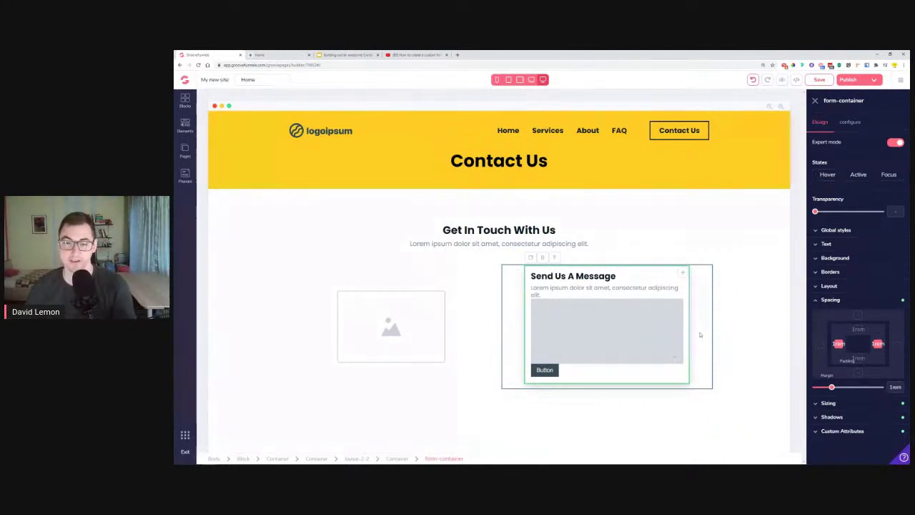
- Compare the section with the original Lemon contact page, then return to the editor
click(754, 263)
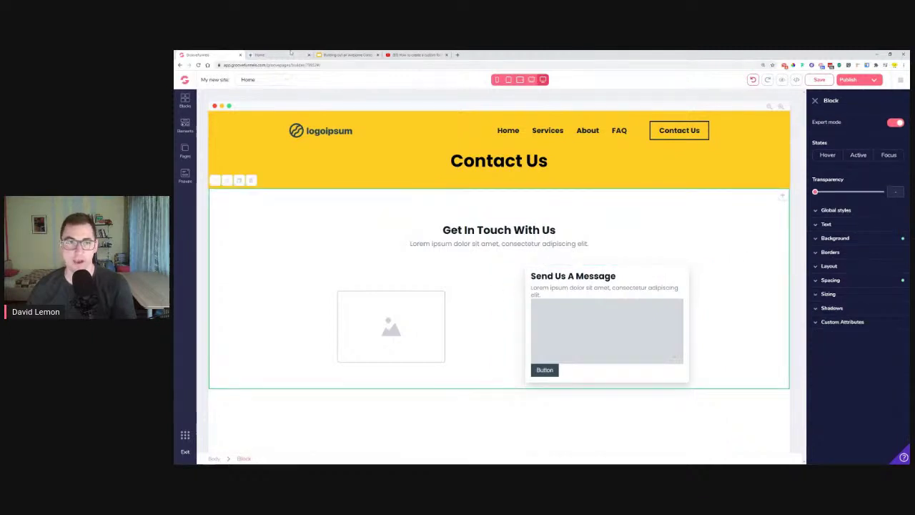
click(347, 54)
click(268, 54)
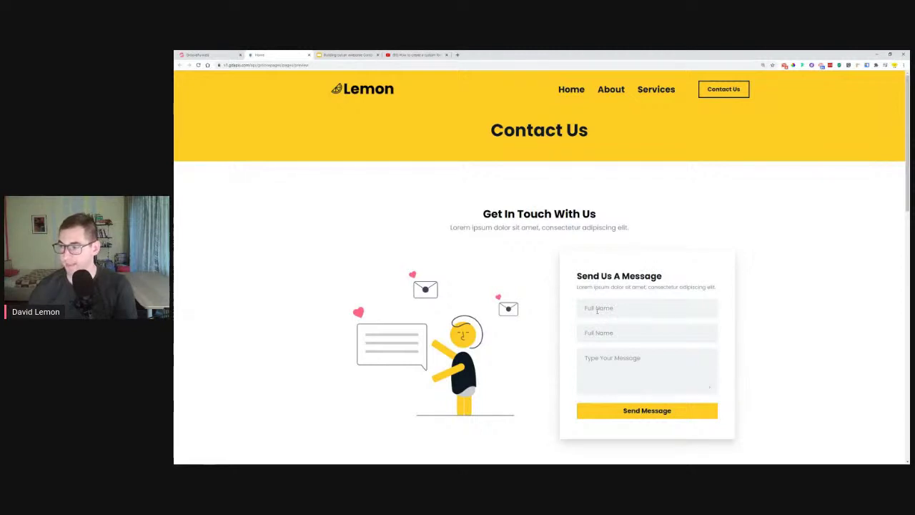
click(199, 54)
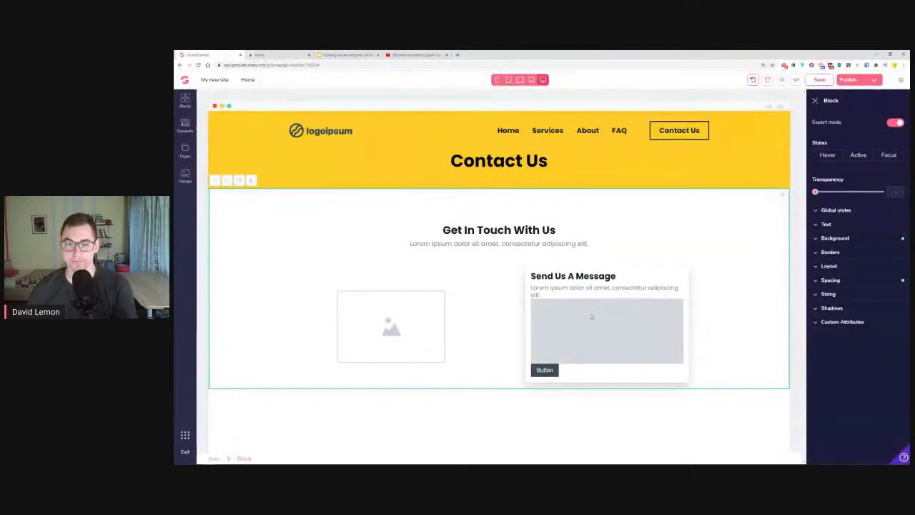
- Give the form's first input field a light grey #F0F2F4 background
click(590, 309)
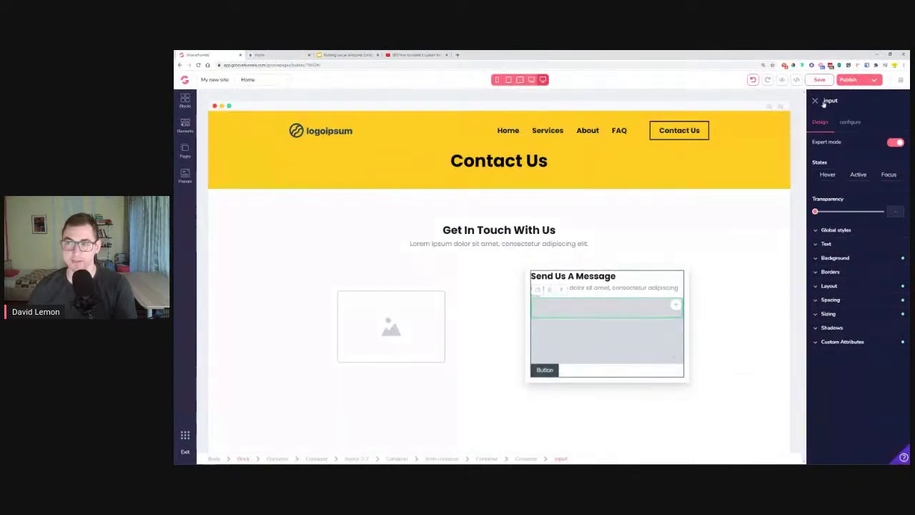
click(838, 257)
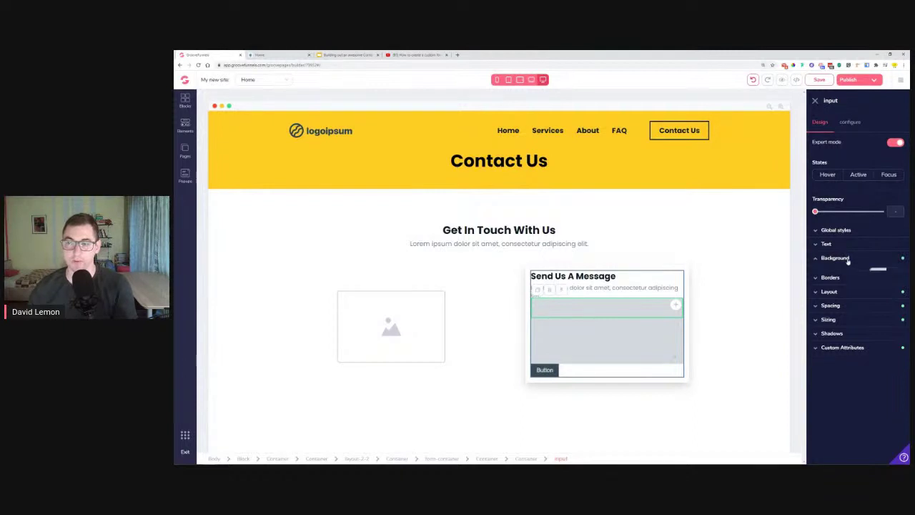
click(892, 274)
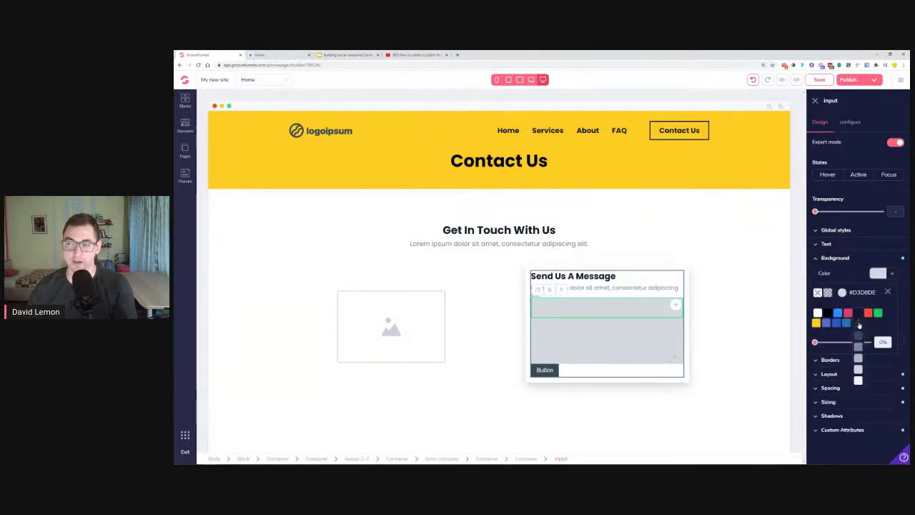
click(858, 381)
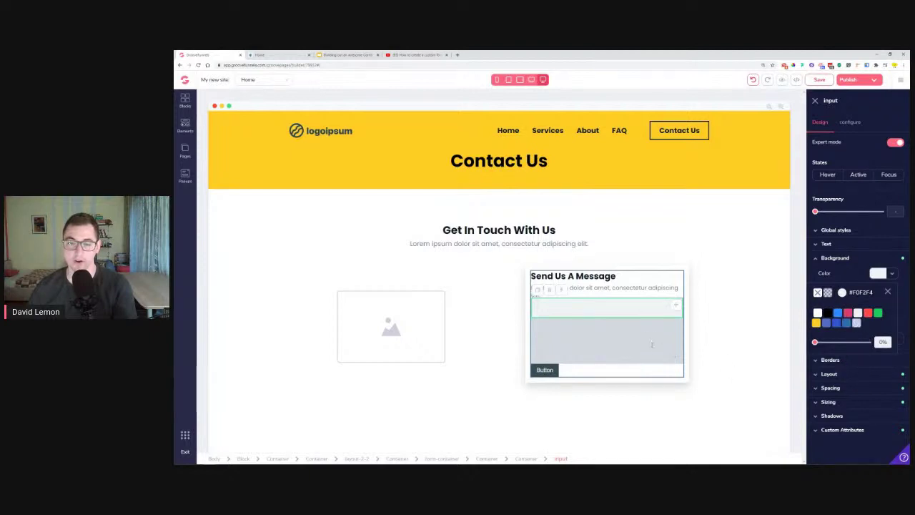
click(850, 123)
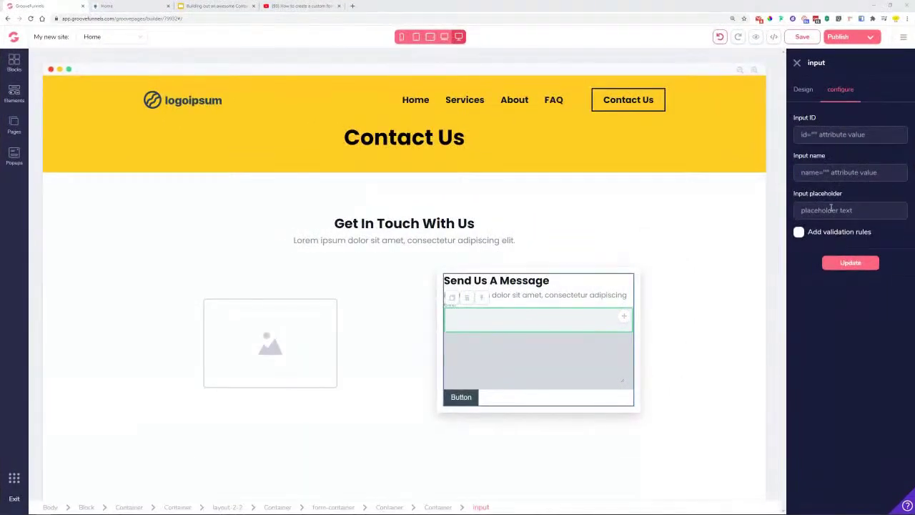
- Set the first input's placeholder to 'Full Name' and its font to poppins
click(831, 207)
text(Full Name)
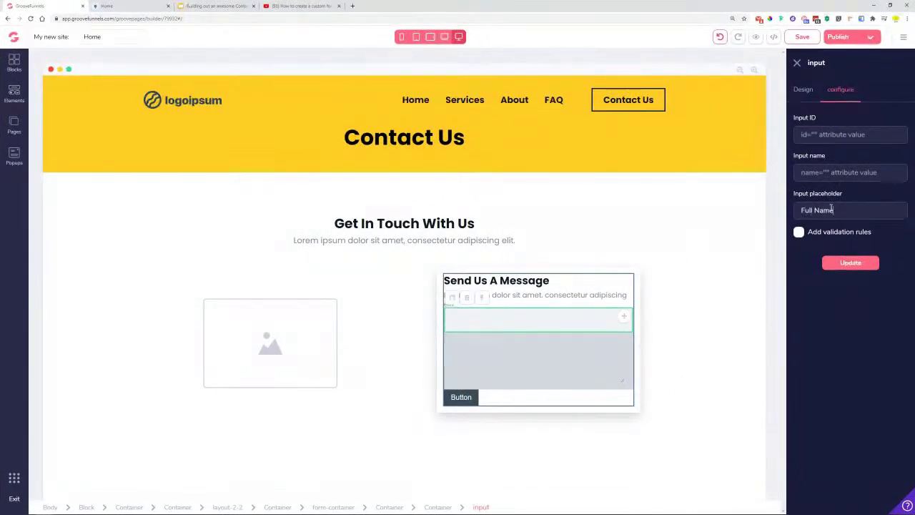
click(829, 263)
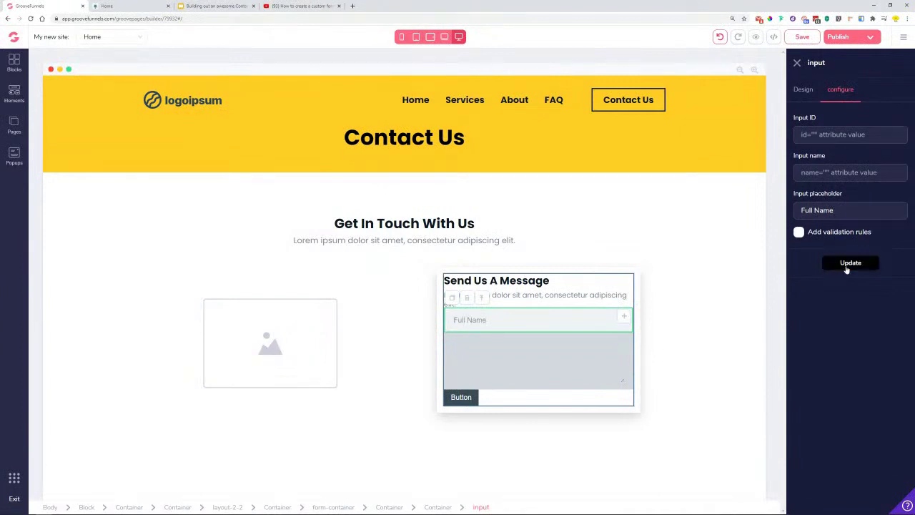
click(804, 90)
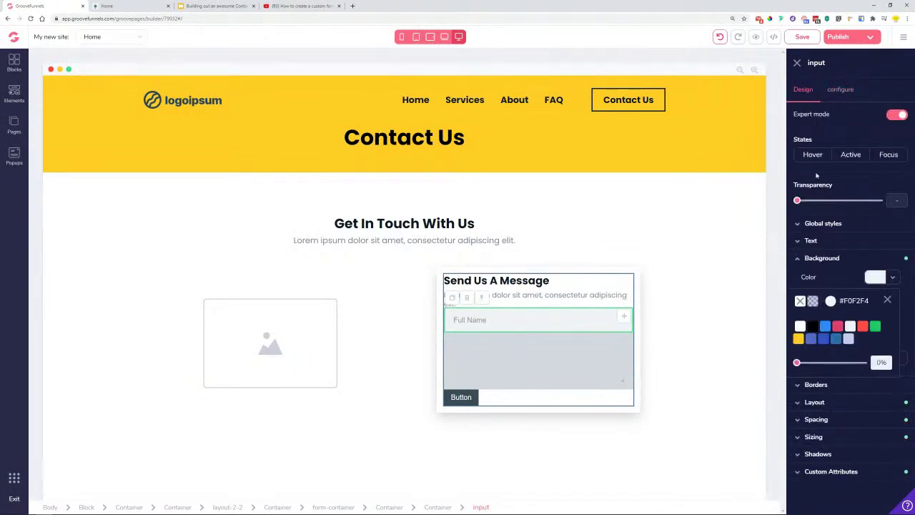
click(797, 259)
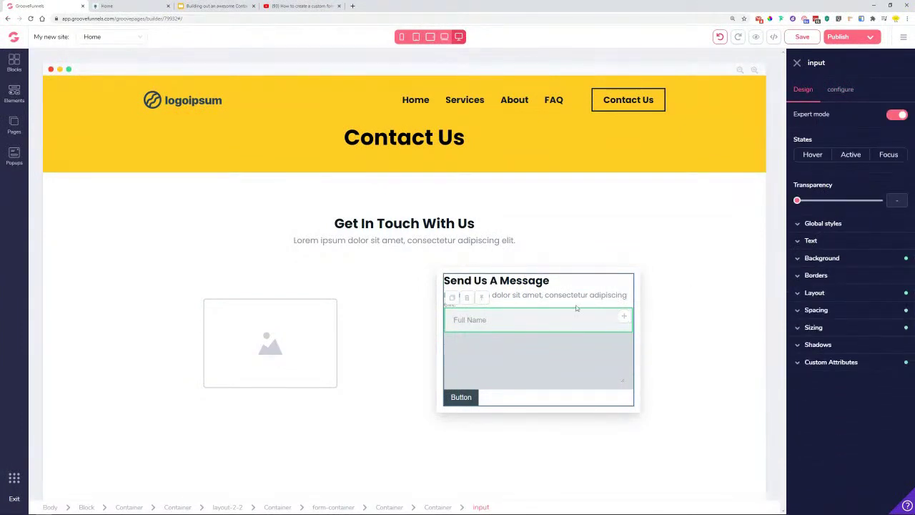
click(812, 242)
click(825, 262)
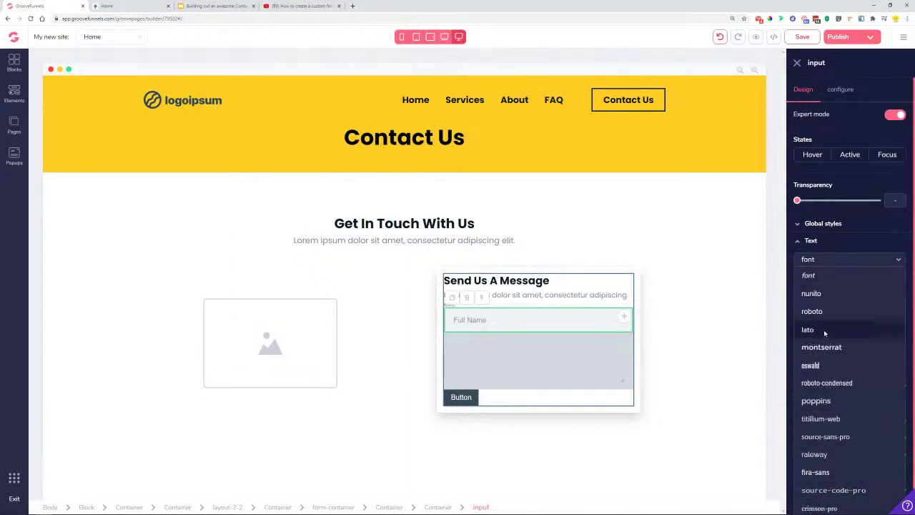
click(816, 401)
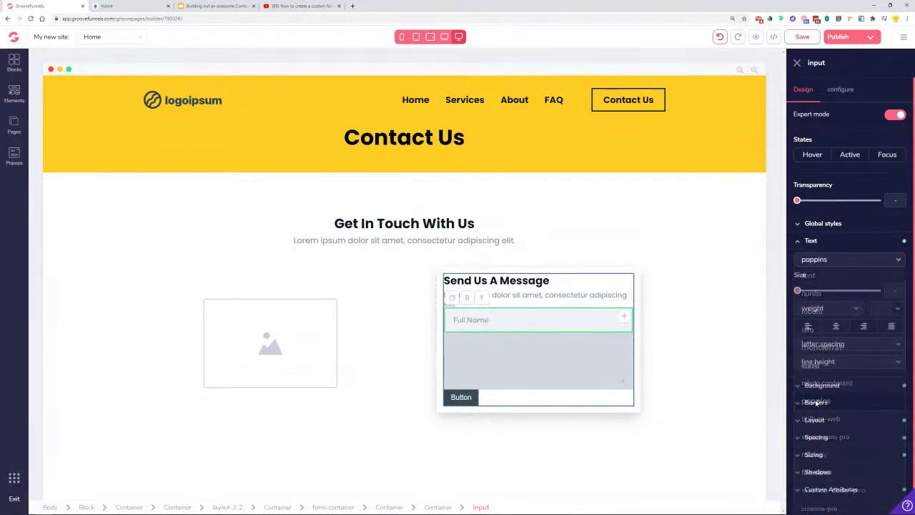
- Change the second input's placeholder to 'Your Email Address'
click(465, 343)
click(521, 323)
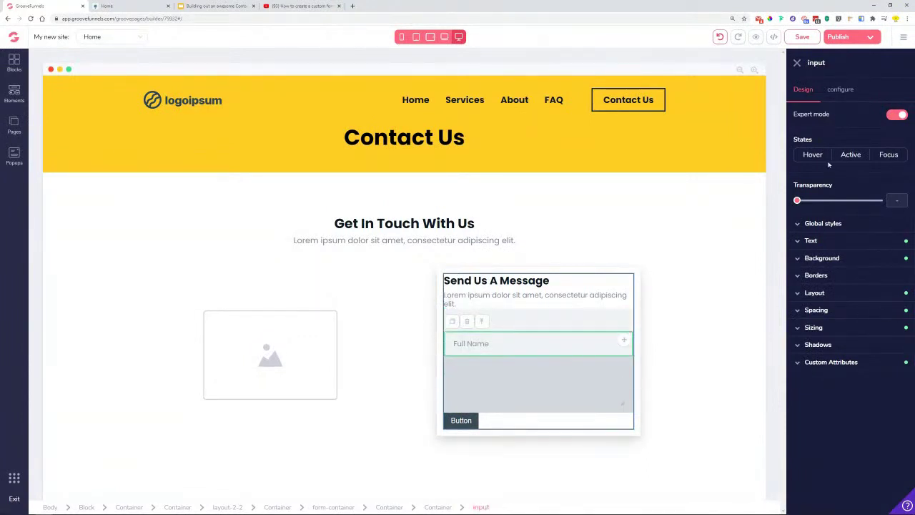
click(849, 86)
drag(848, 212, 740, 222)
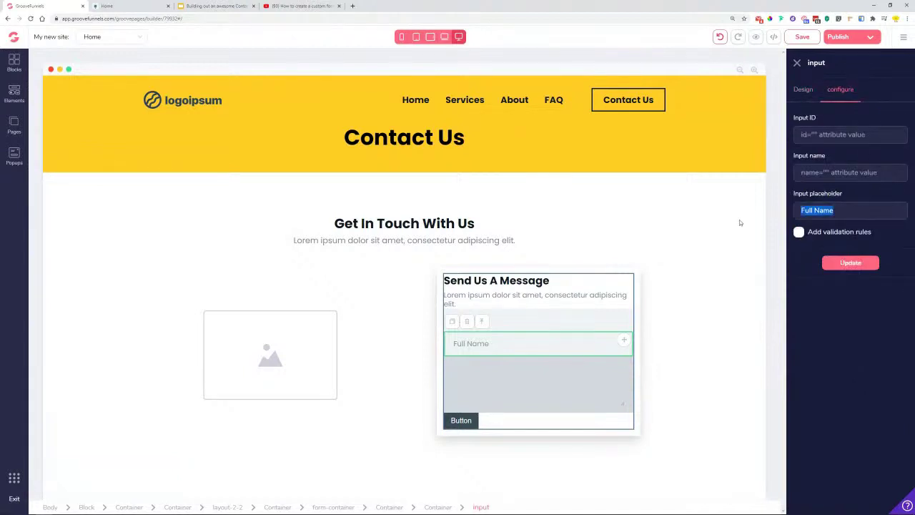
text(Your e)
key(BackSpace)
text(Email Address)
click(848, 264)
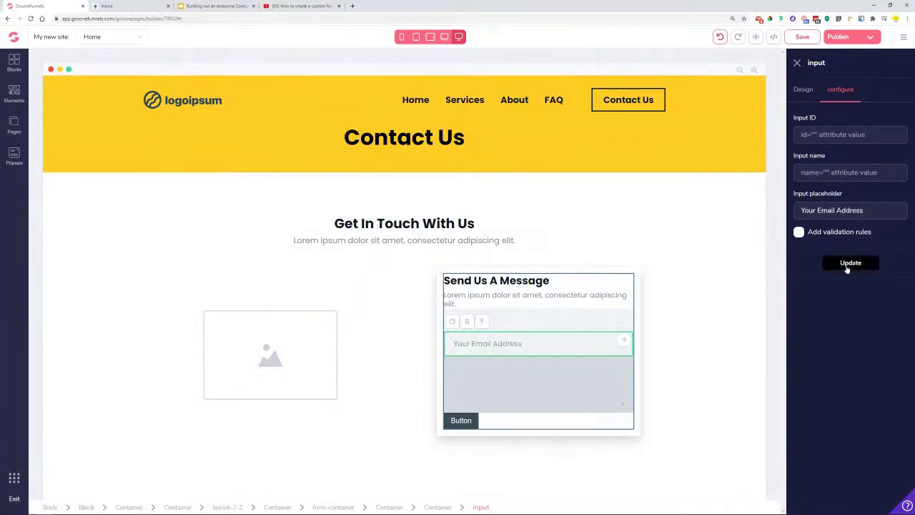
click(803, 90)
- Lighten the message textarea's background and set its placeholder to 'Your Message'
click(523, 369)
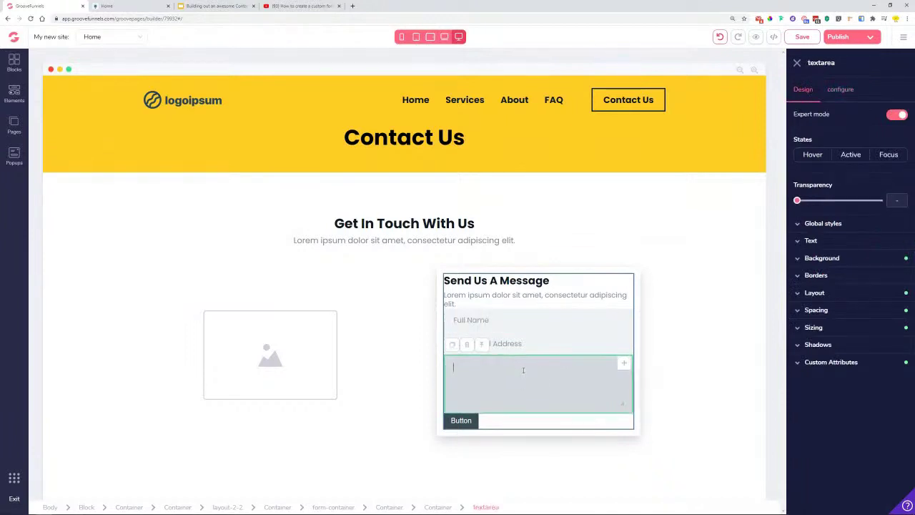
click(834, 259)
click(892, 278)
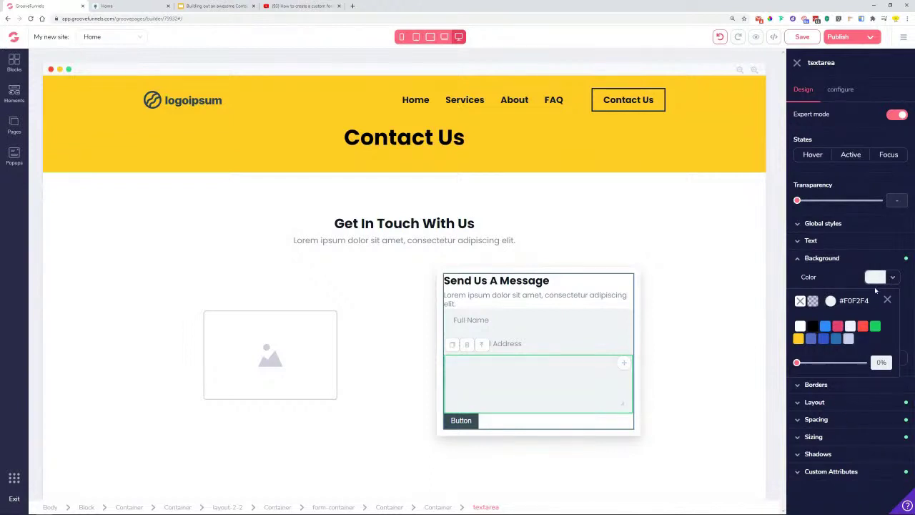
click(841, 88)
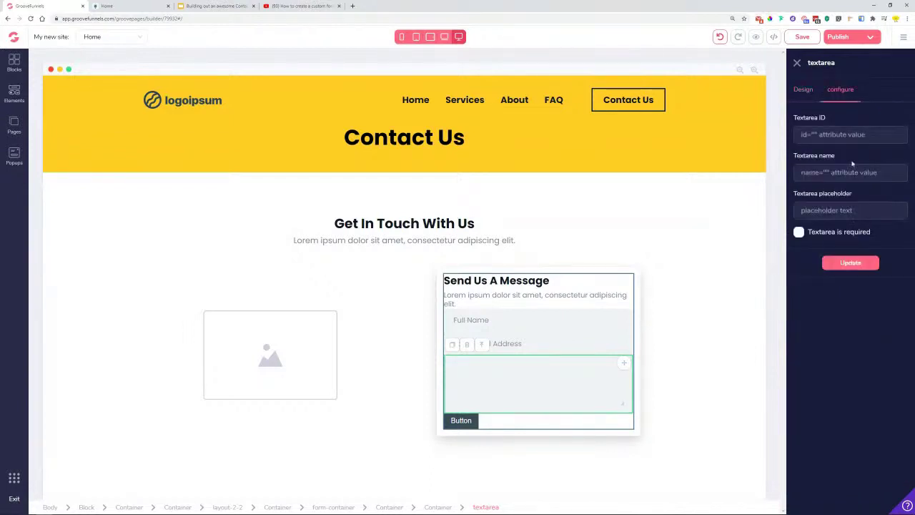
click(847, 210)
text(Your Message)
click(850, 261)
click(803, 90)
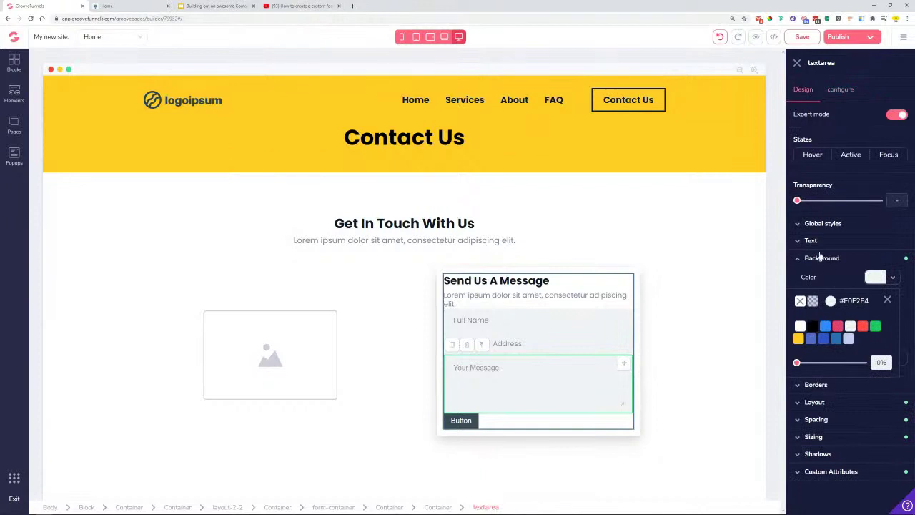
click(886, 301)
- Give the message textarea a 1rem top margin
click(822, 422)
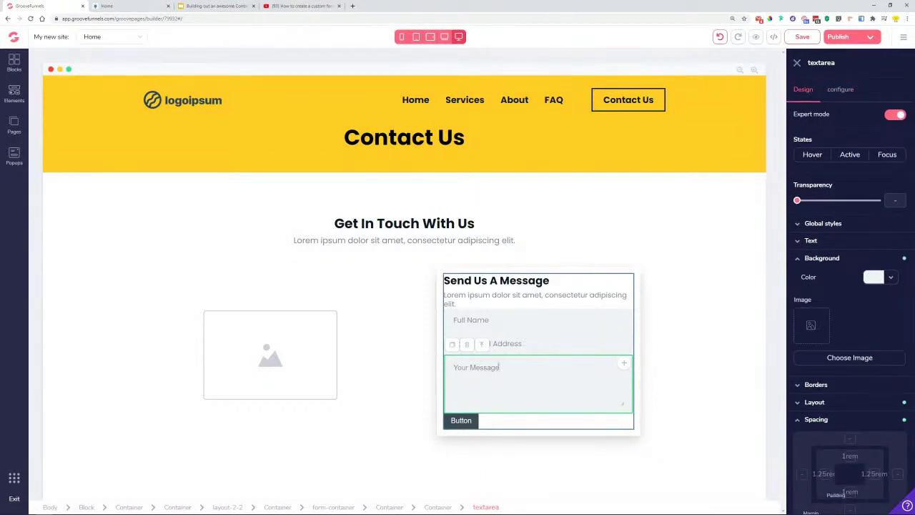
scroll(835, 399, down, 2)
click(849, 376)
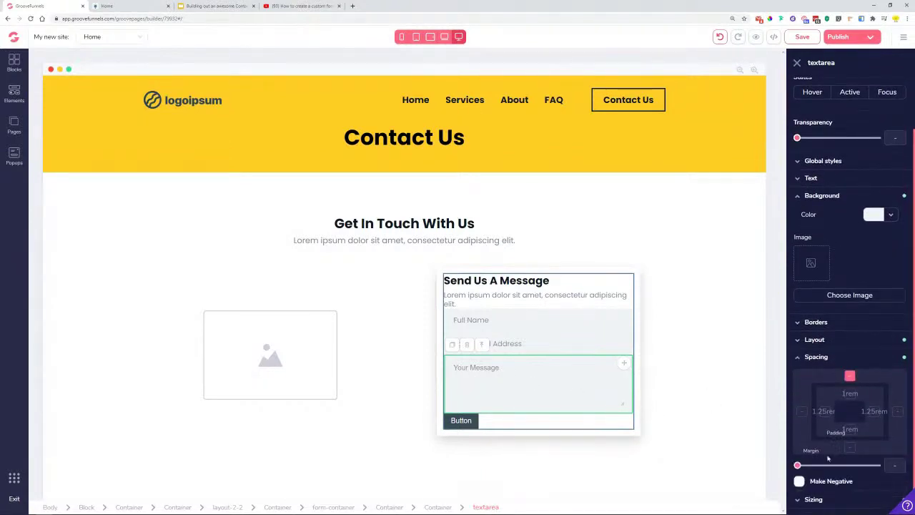
drag(799, 466, 816, 466)
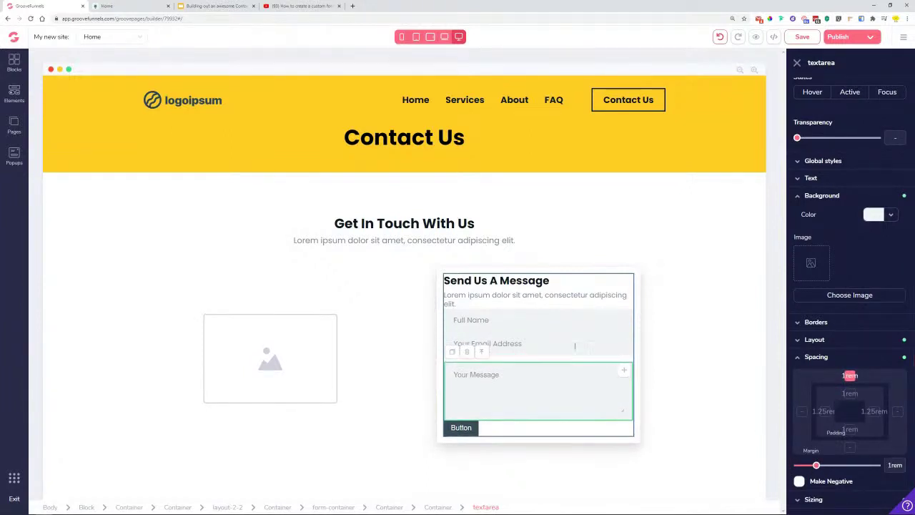
- Add top margins to the email field and the Full Name field (1.5rem)
click(558, 342)
click(822, 310)
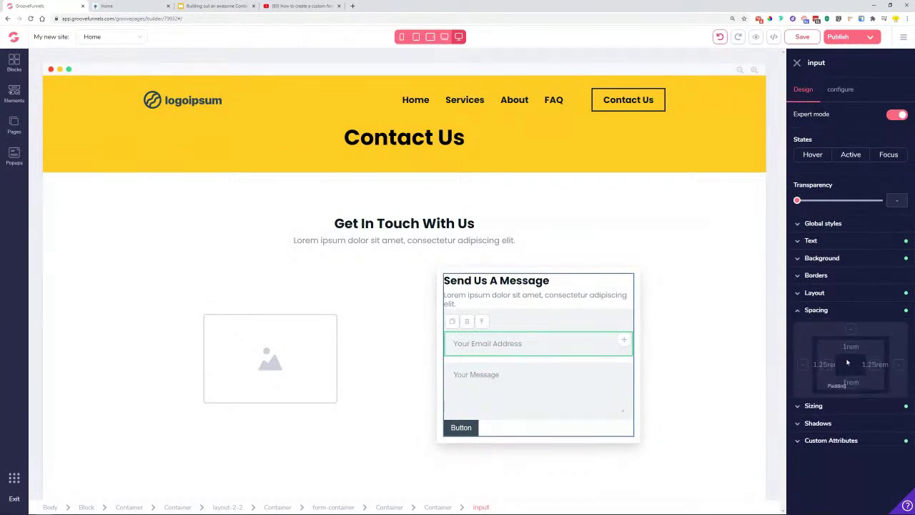
click(851, 329)
drag(798, 419, 816, 419)
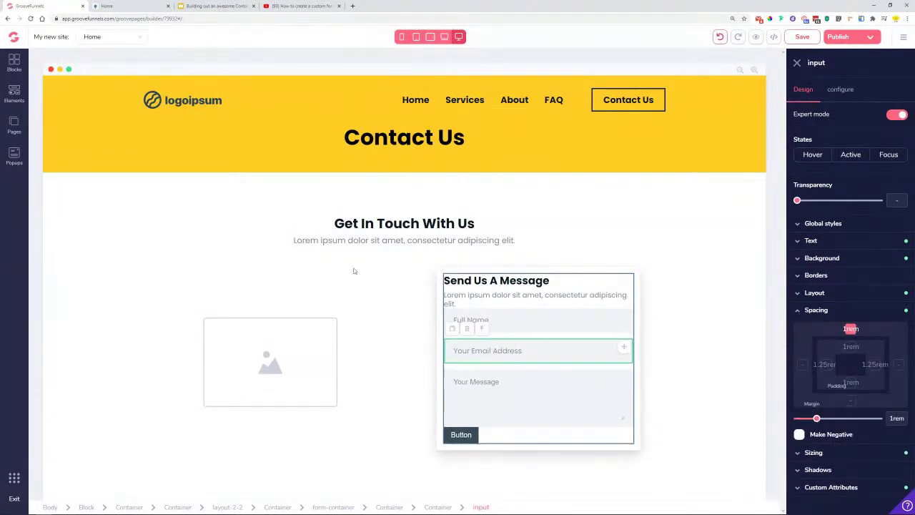
click(513, 305)
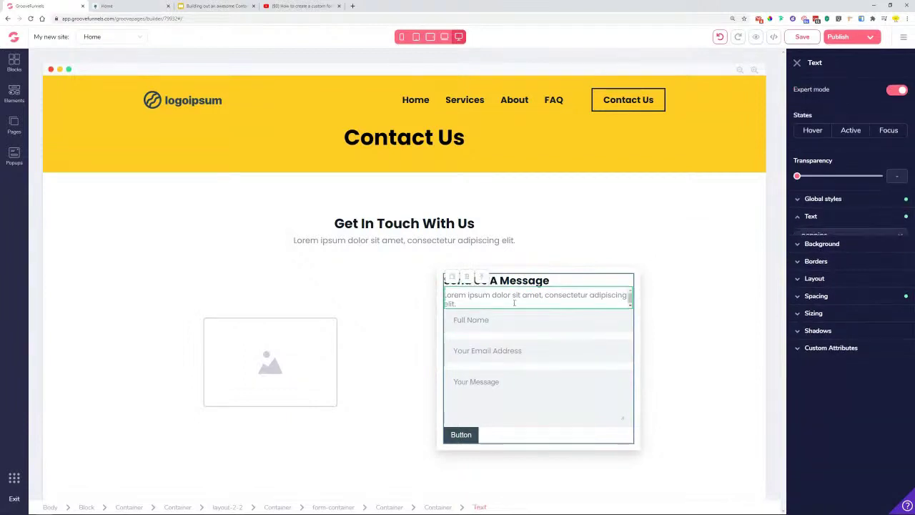
click(513, 316)
click(828, 313)
click(851, 329)
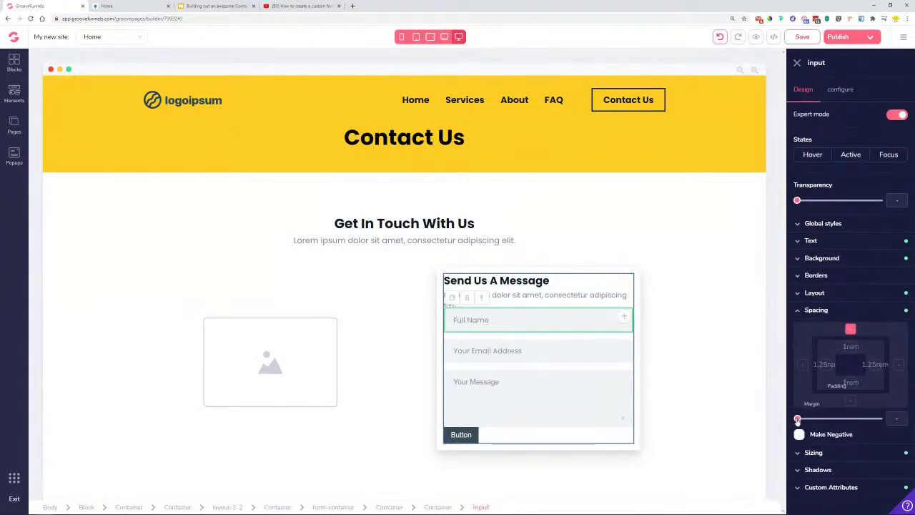
drag(798, 418, 824, 419)
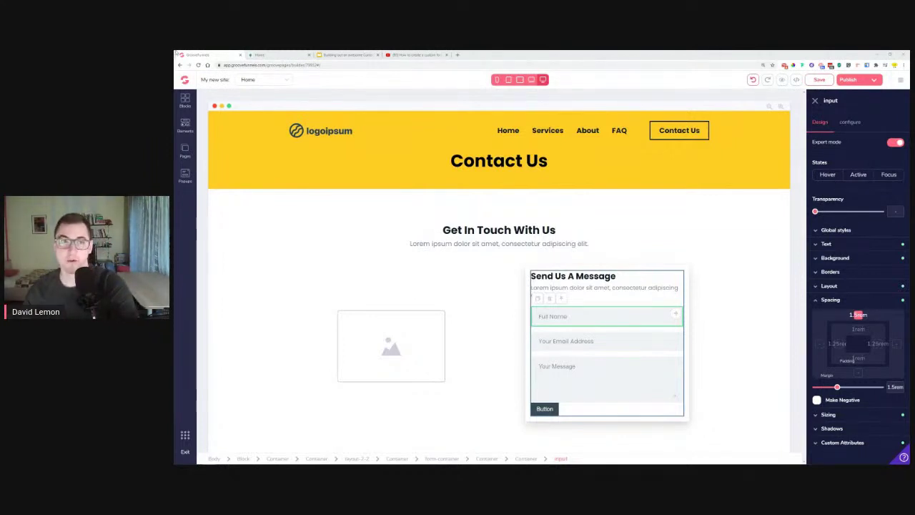
- After comparing with the original send button, make the form button's background yellow #FFCC24
key(ctrl+Tab)
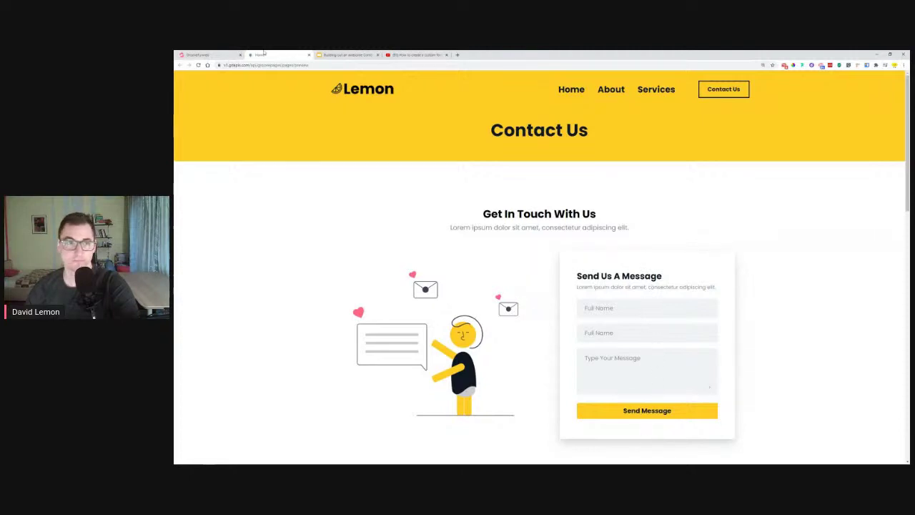
key(ctrl+shift+Tab)
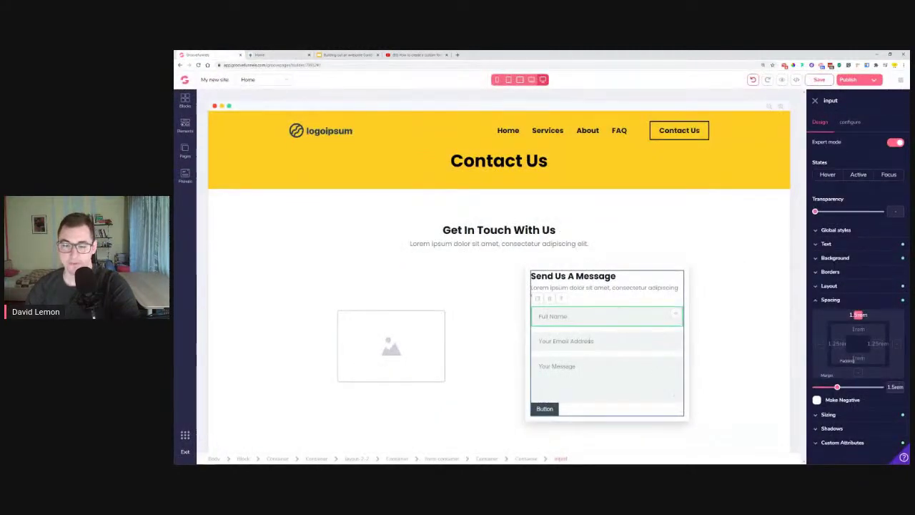
click(547, 411)
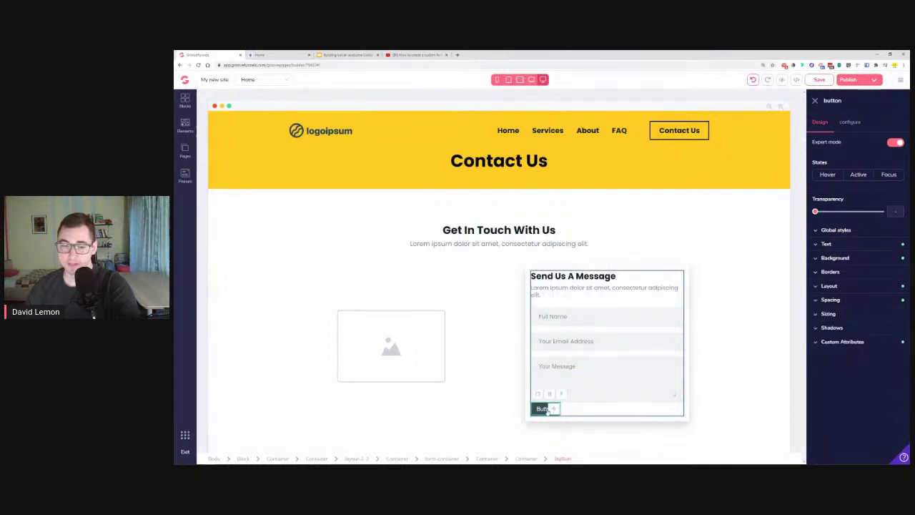
click(259, 55)
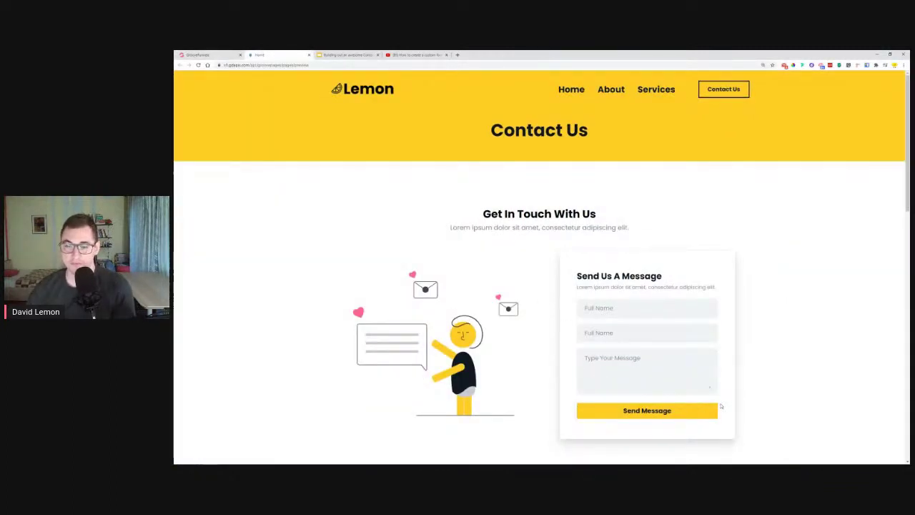
click(198, 55)
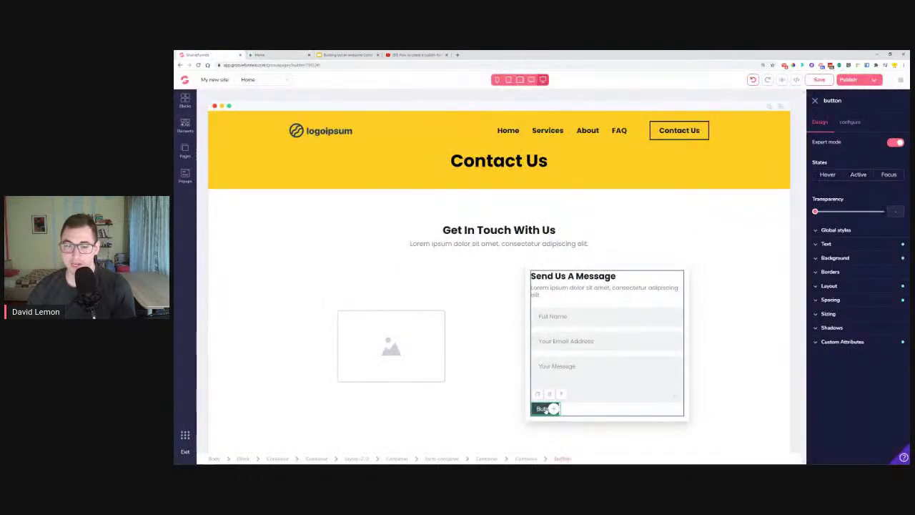
click(842, 258)
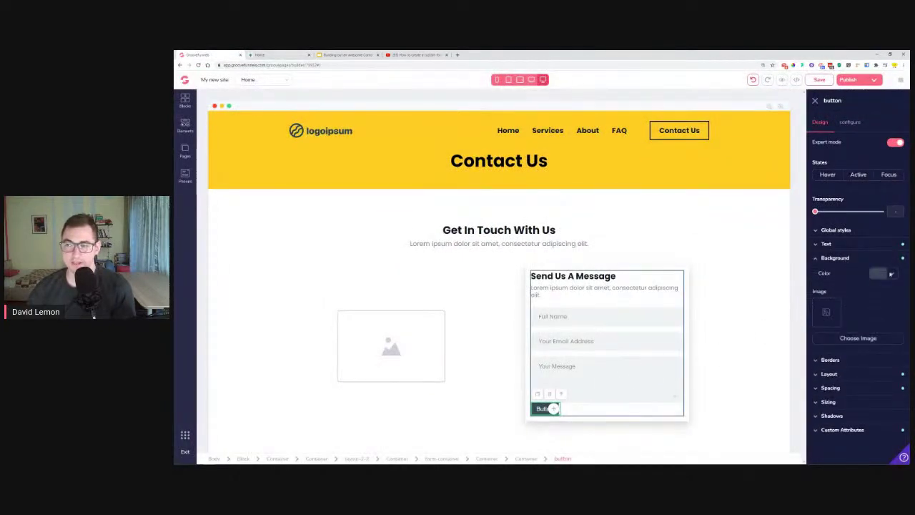
click(878, 274)
click(816, 356)
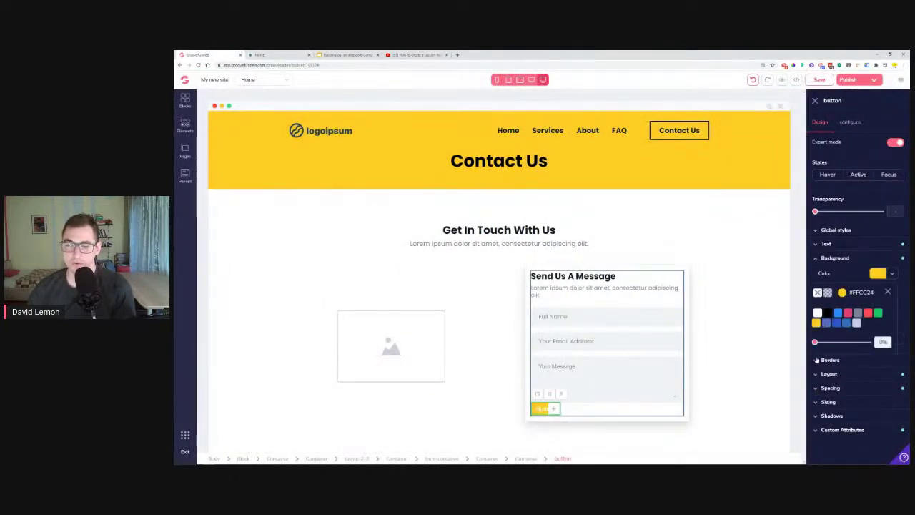
click(889, 293)
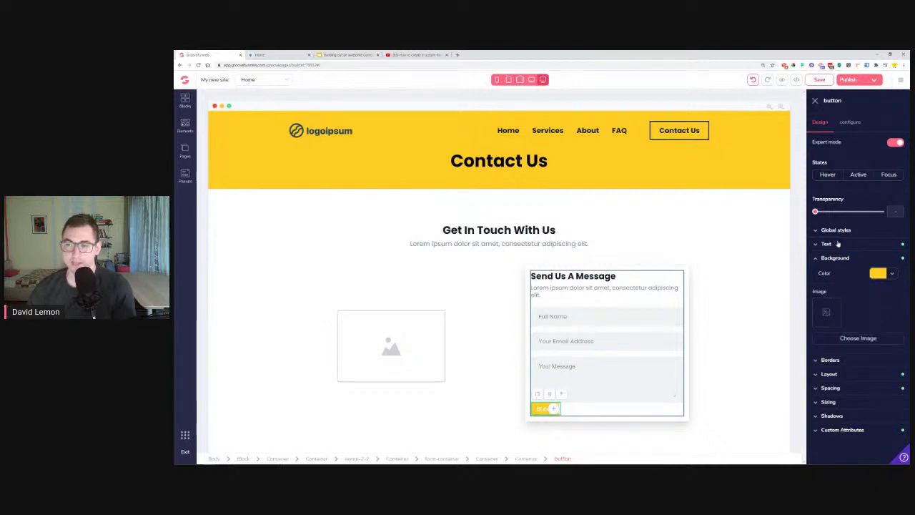
- Style the button text as bold Poppins in dark #0F1824
click(838, 243)
click(857, 261)
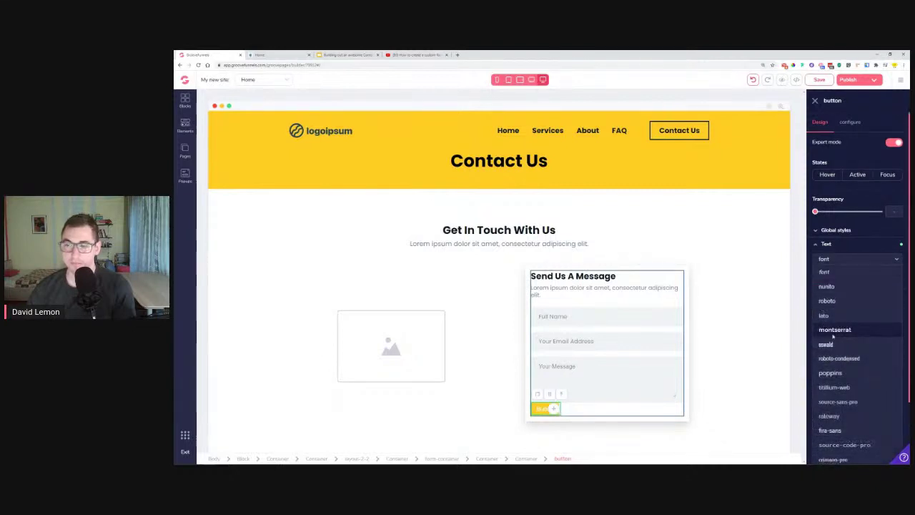
click(838, 374)
click(892, 299)
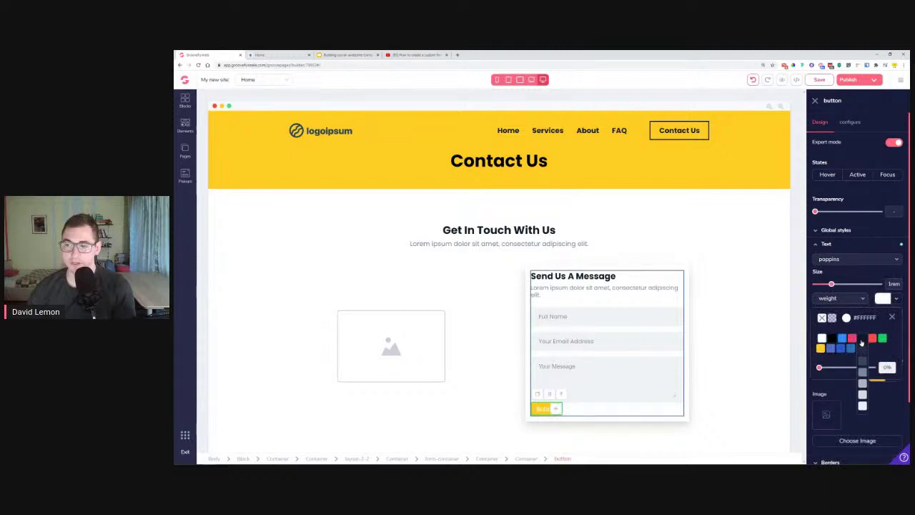
click(861, 339)
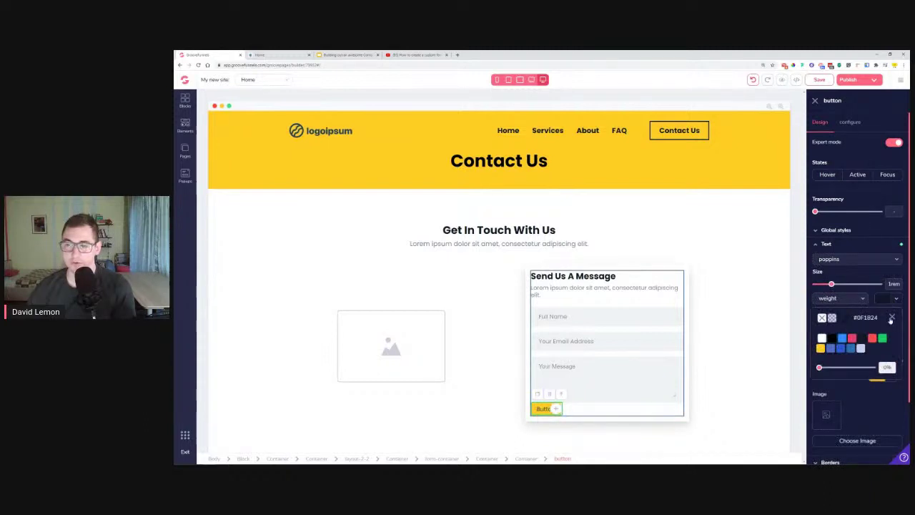
click(892, 317)
click(844, 299)
click(840, 340)
click(848, 122)
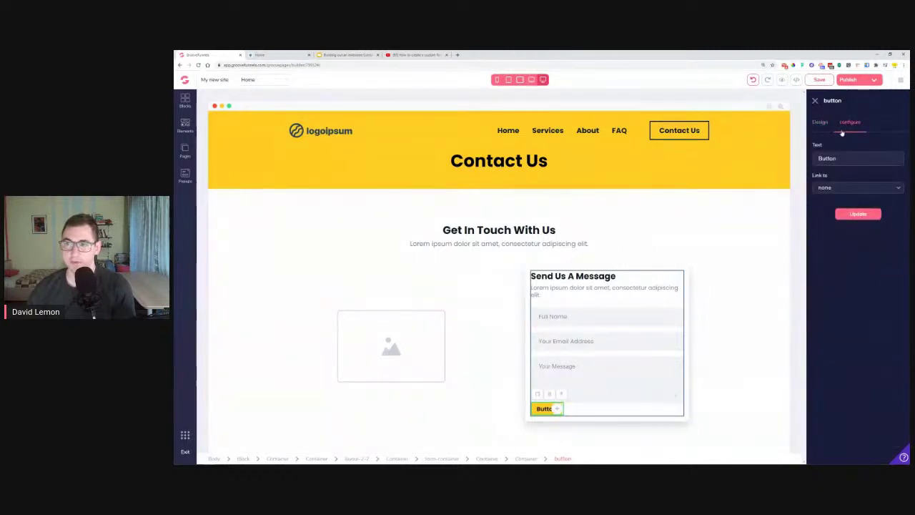
click(274, 54)
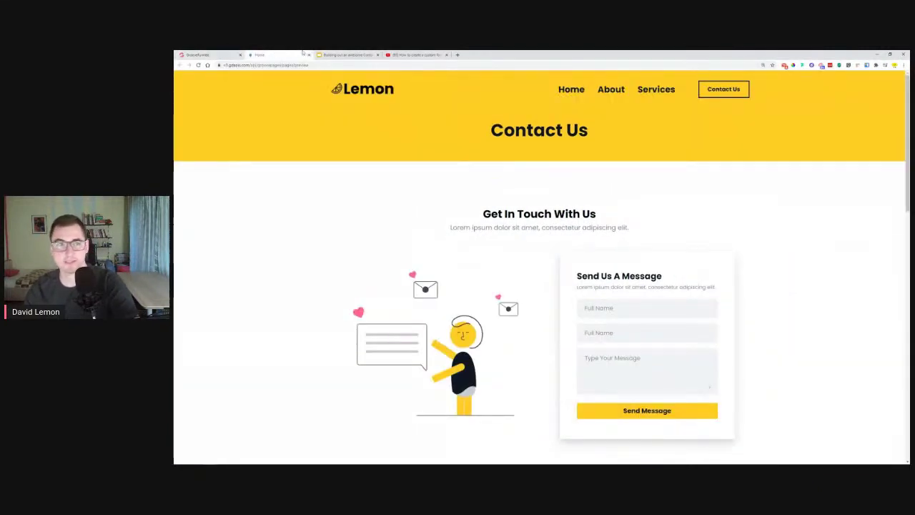
- Relabel the form button 'Send Message' and save the page
click(215, 54)
double_click(852, 161)
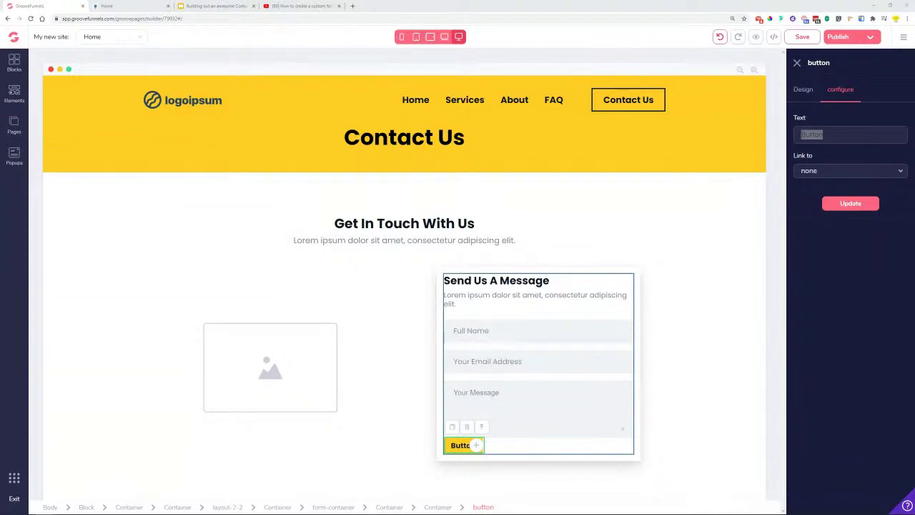
click(858, 134)
double_click(858, 134)
text(Send Message)
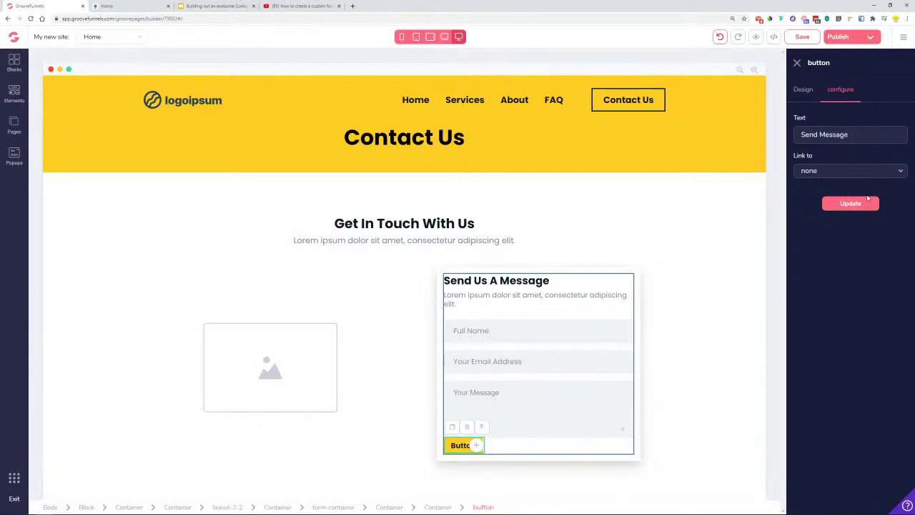
click(857, 203)
click(802, 38)
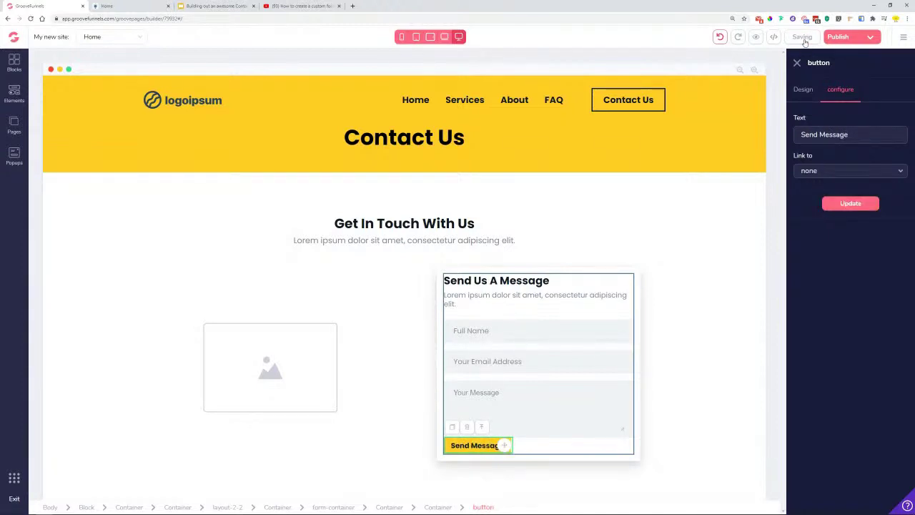
- Enlarge the Send Message button text to 1.25rem
click(804, 92)
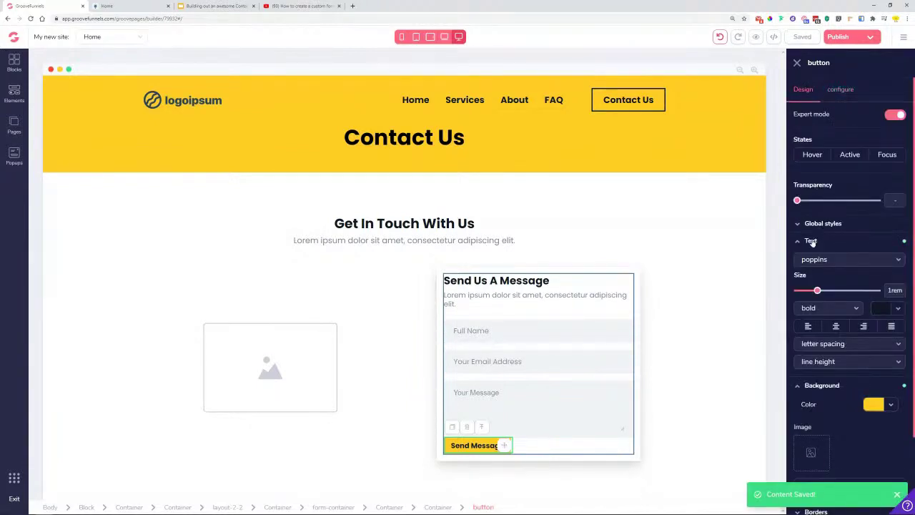
drag(817, 292, 829, 295)
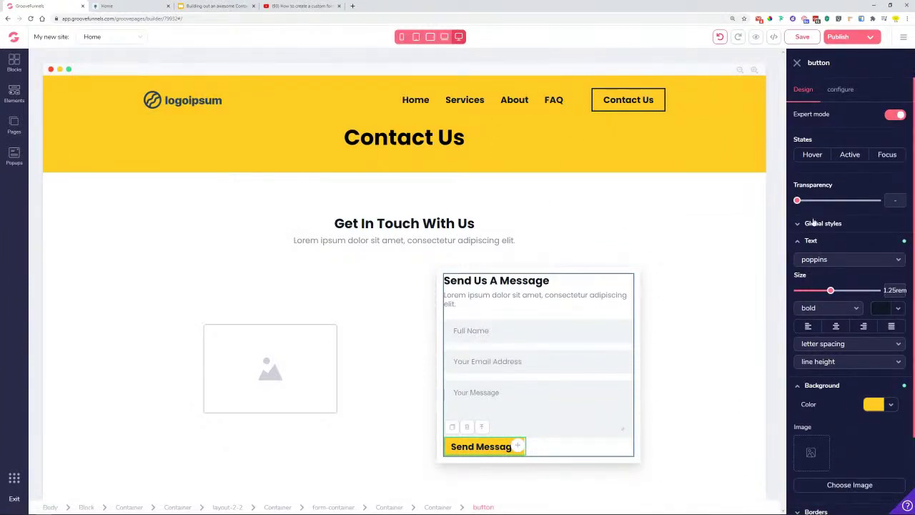
click(800, 242)
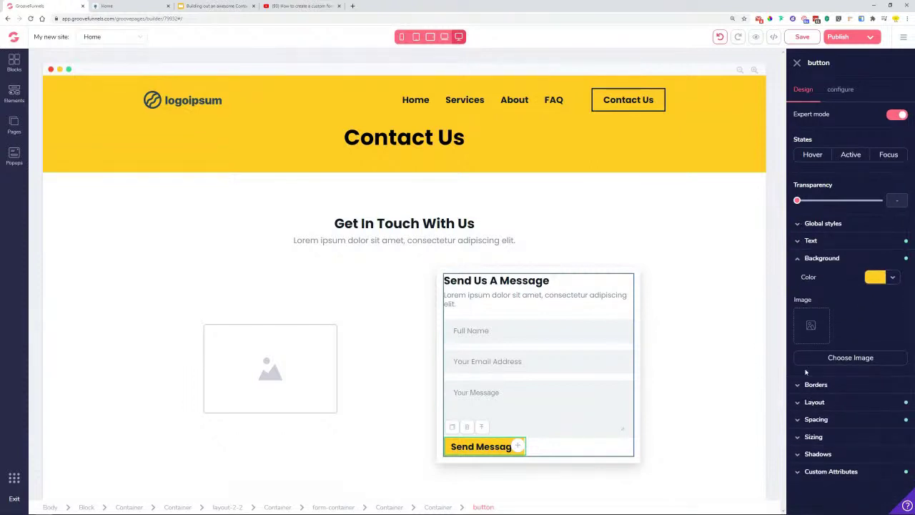
click(802, 261)
- Make the button 100% of its parent's width and centre its label
click(807, 330)
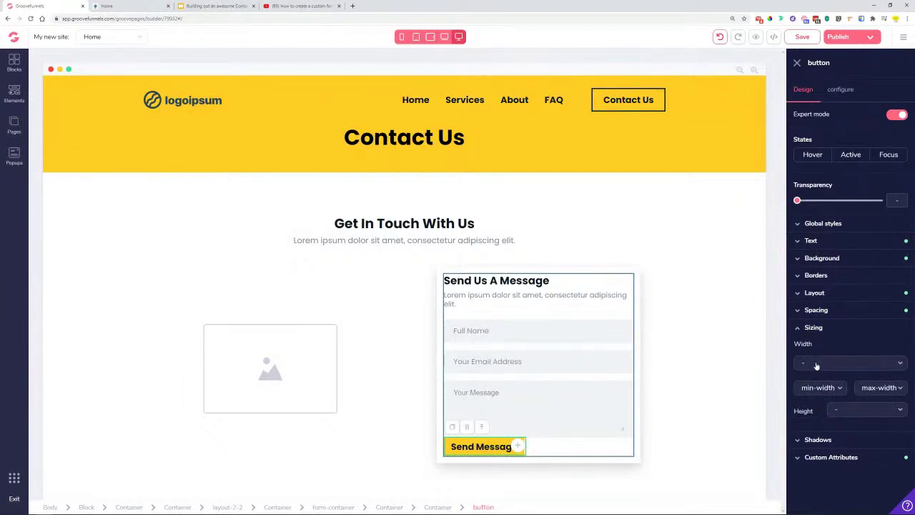
click(817, 364)
click(828, 433)
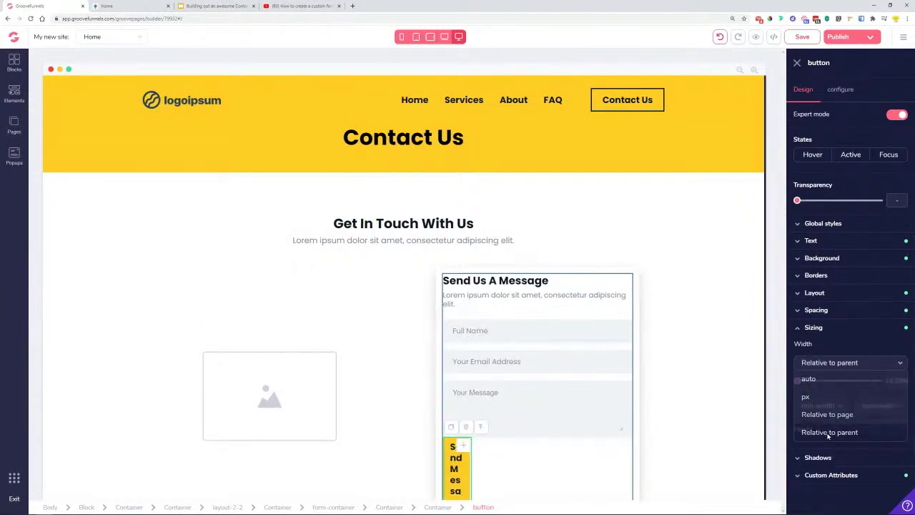
scroll(715, 350, down, 1)
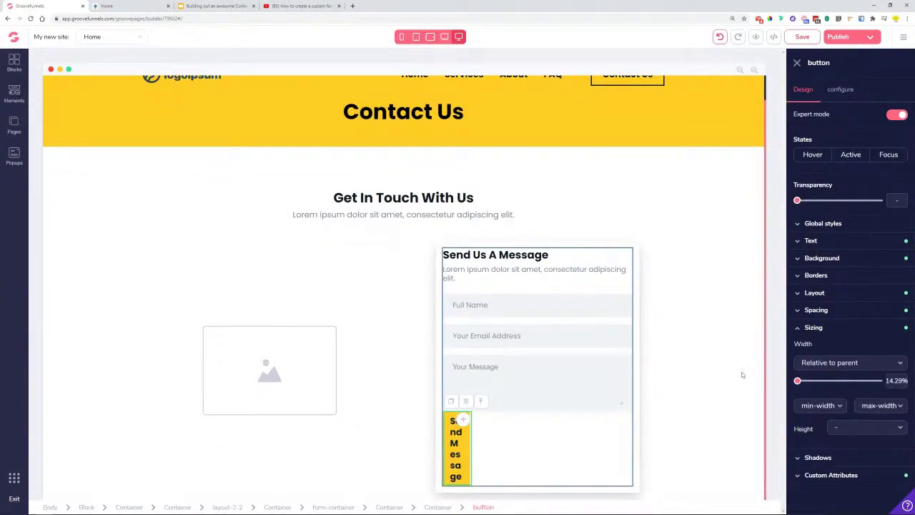
drag(797, 381, 879, 383)
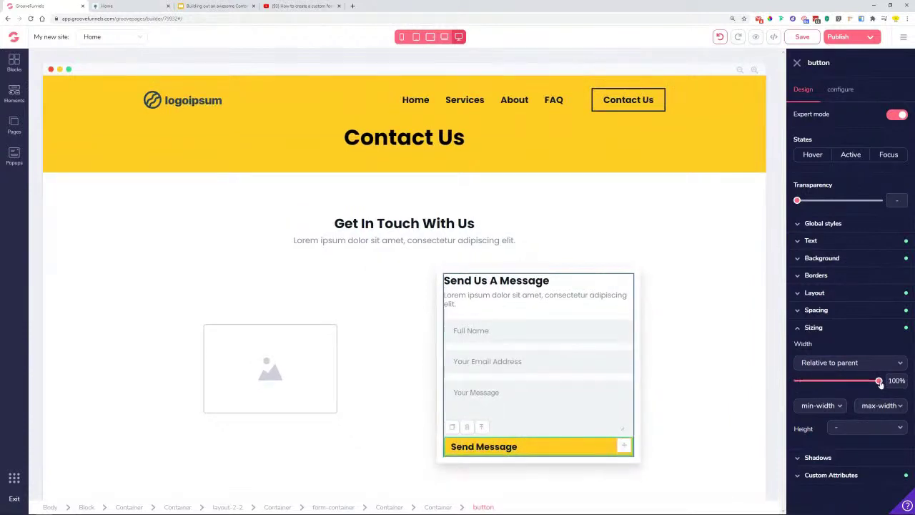
click(822, 241)
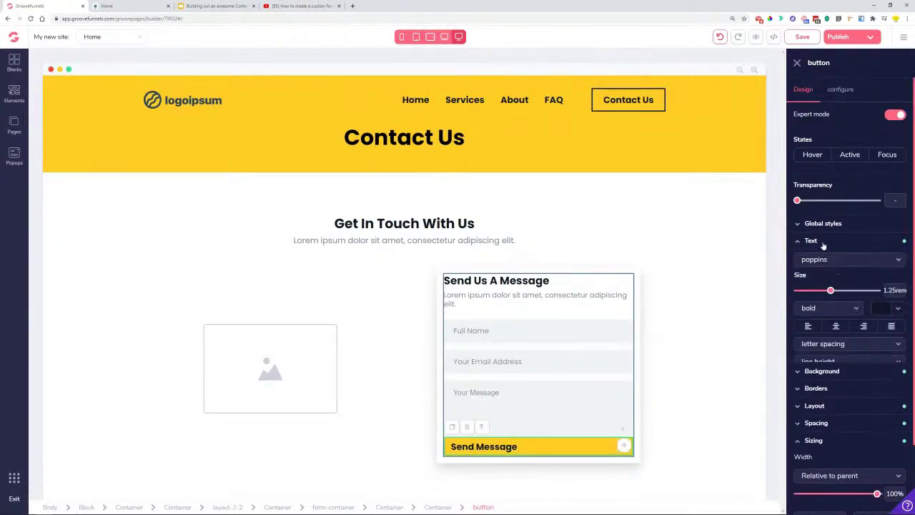
click(836, 327)
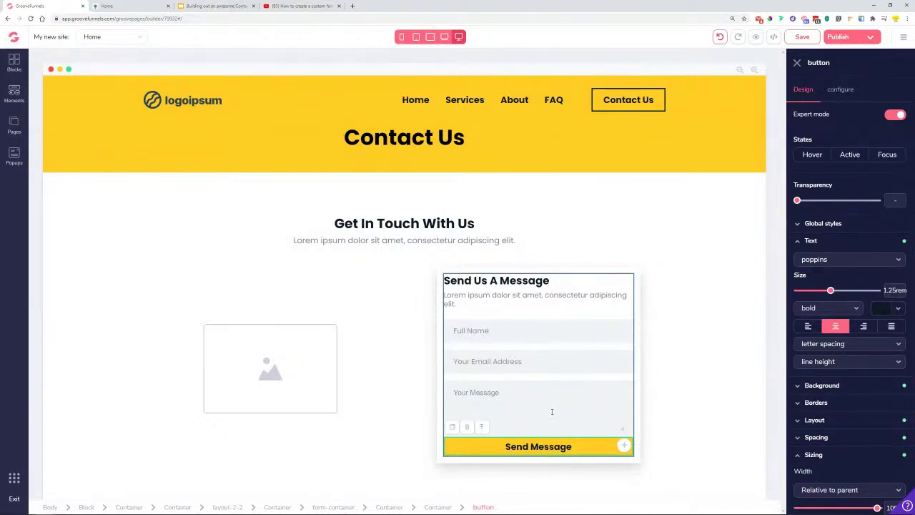
- Give the Send Message button a 1rem top margin
click(833, 457)
click(829, 436)
click(850, 384)
drag(796, 473, 816, 474)
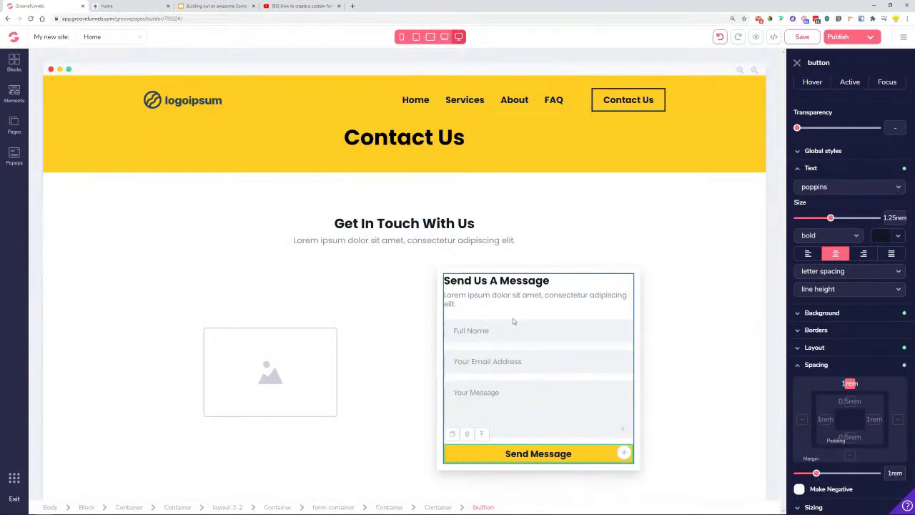
- Pad the form-container 3rem top and bottom and 1.5rem left and right
click(501, 298)
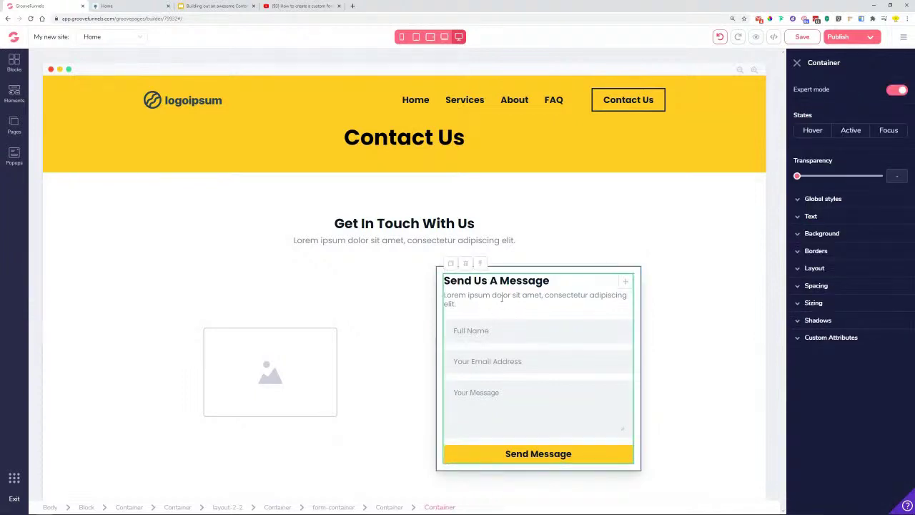
click(479, 263)
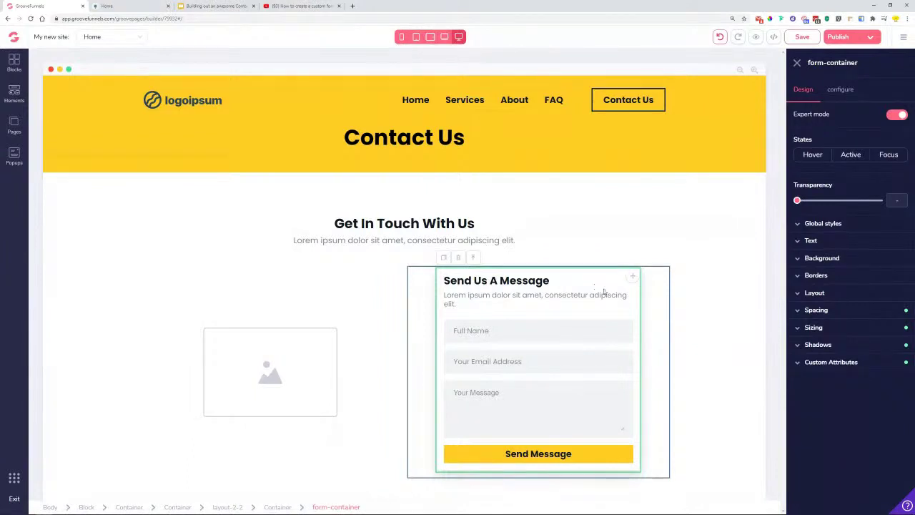
click(834, 313)
click(850, 346)
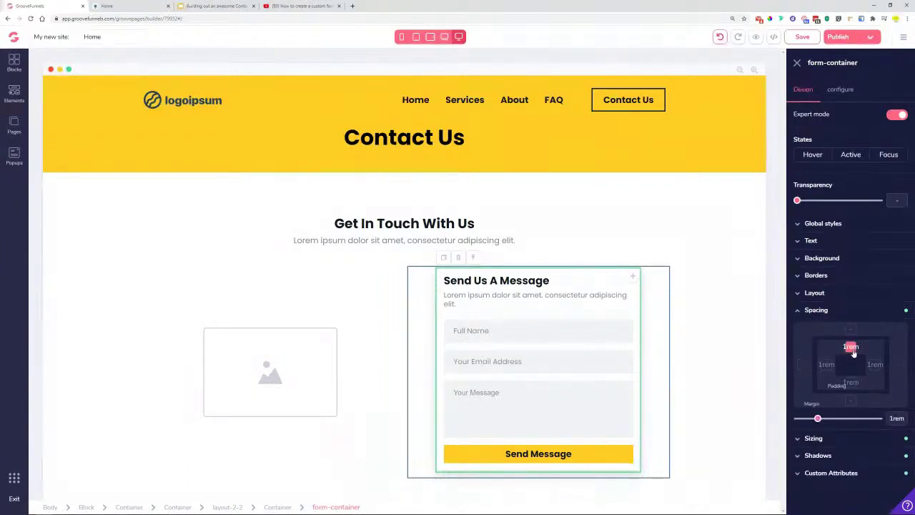
drag(818, 420, 846, 423)
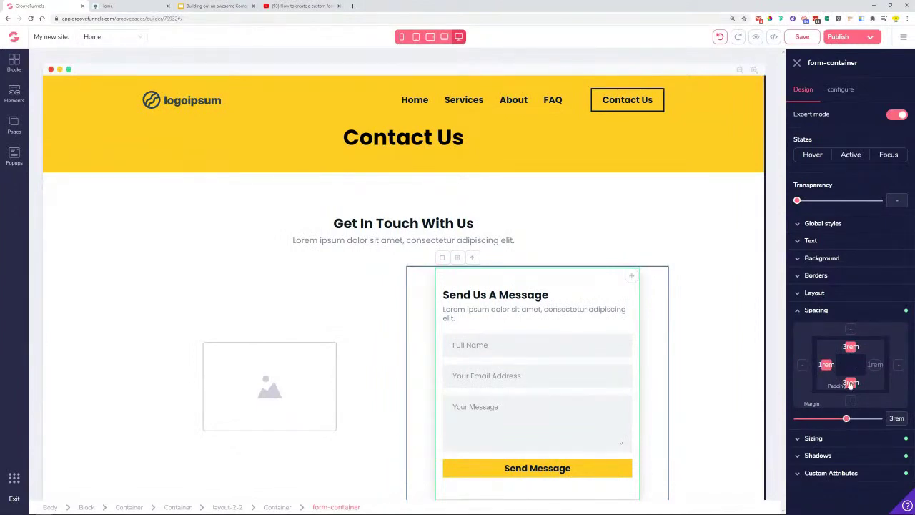
click(826, 365)
drag(818, 420, 825, 423)
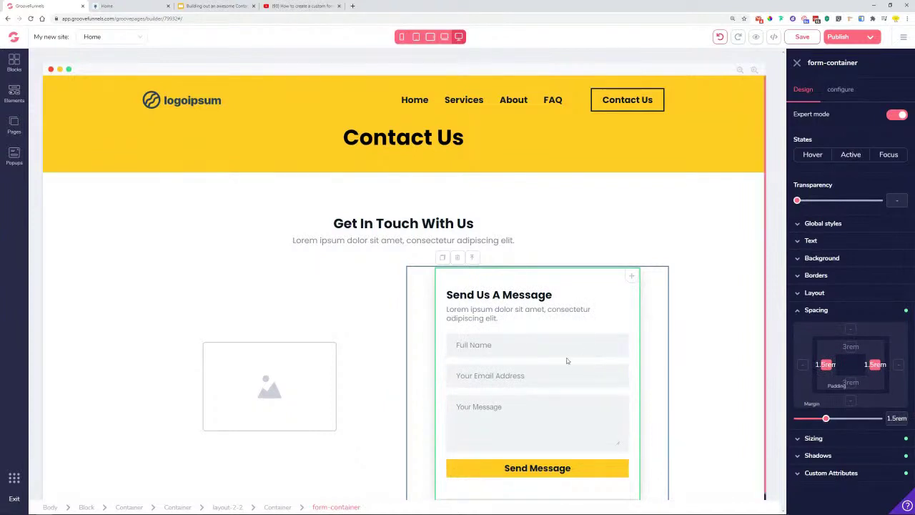
click(686, 393)
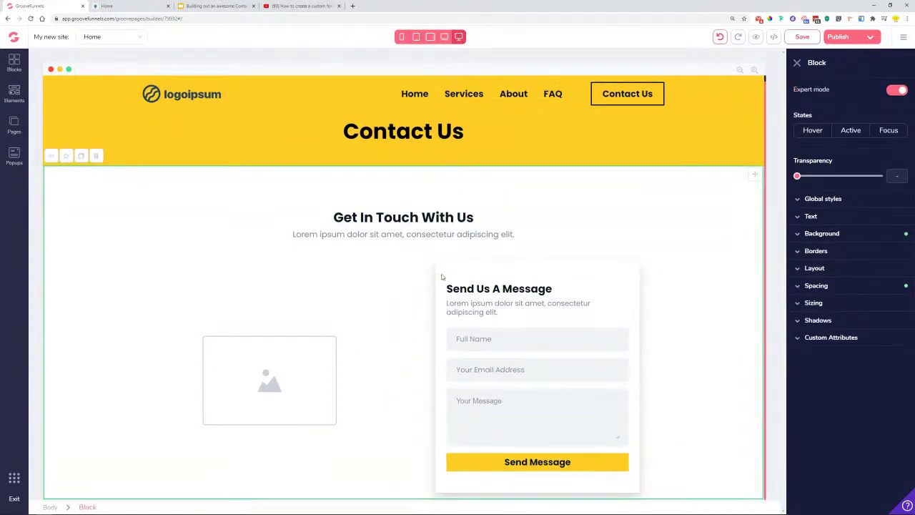
- After checking the Lemon preview, narrow the form column's side padding from 4rem to 2.5rem
key(ctrl+Tab)
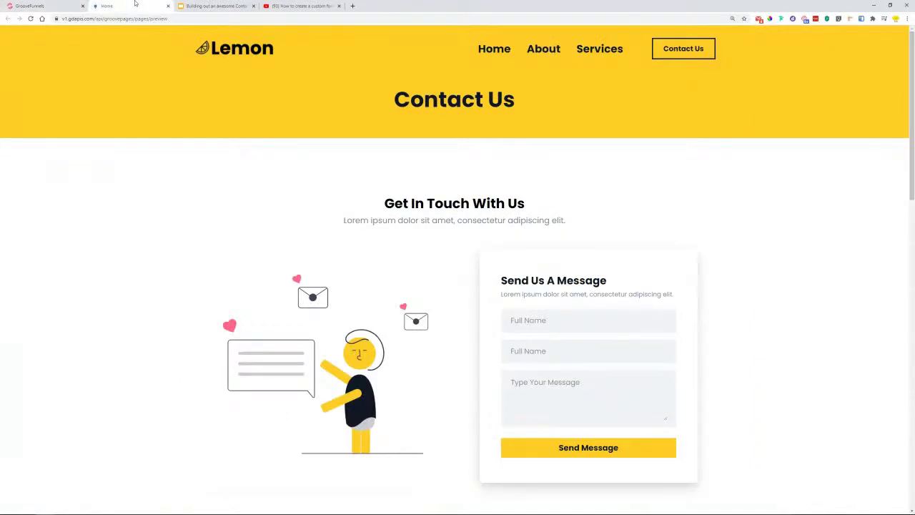
click(215, 6)
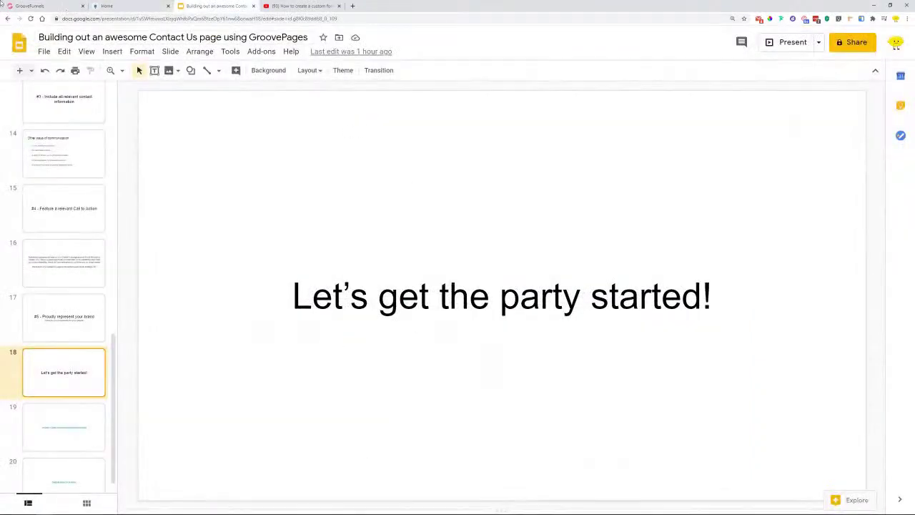
click(32, 6)
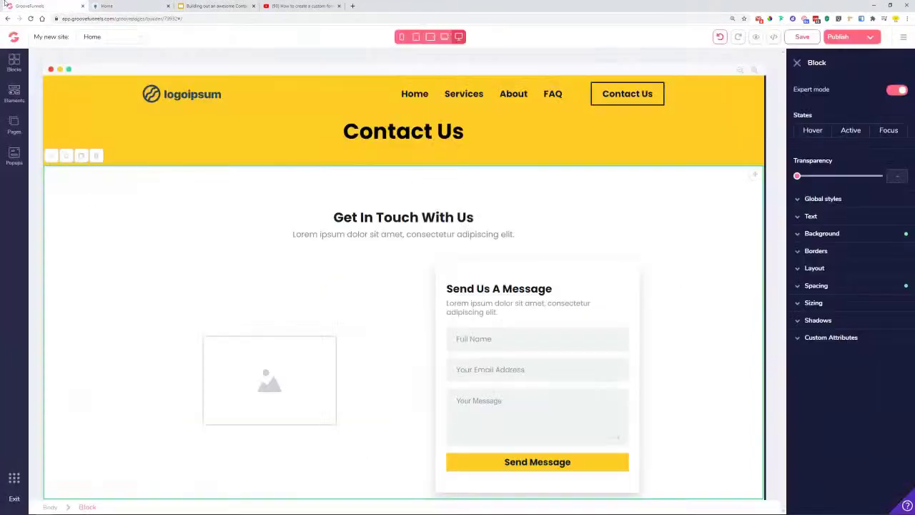
click(644, 309)
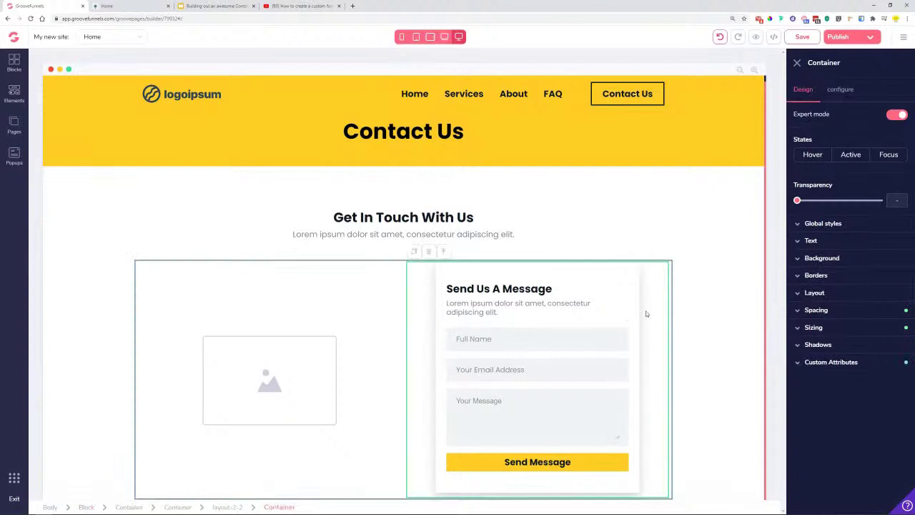
click(847, 309)
click(823, 365)
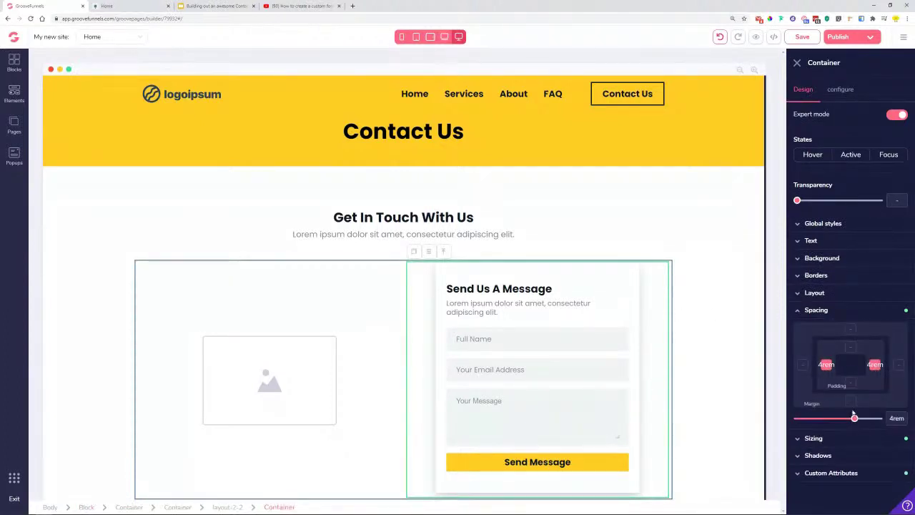
drag(855, 418, 843, 419)
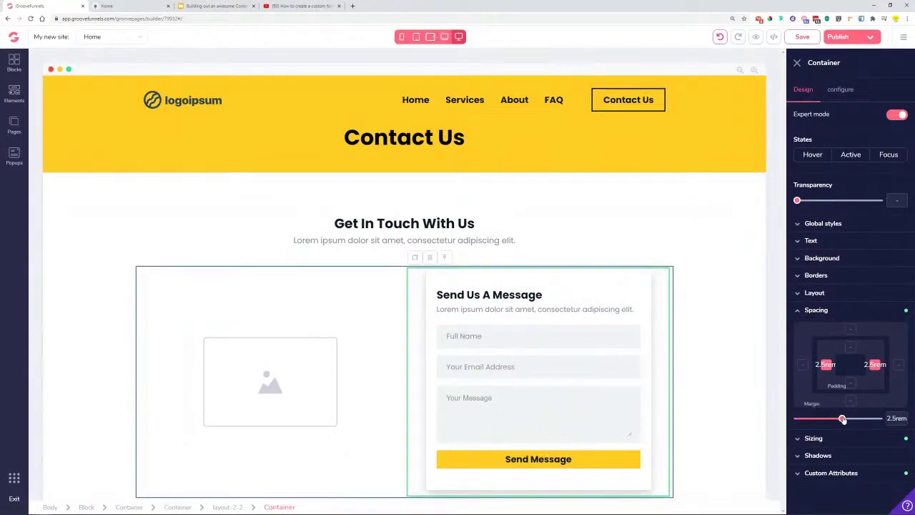
- Compare the contact section with the Lemon reference and save the page
click(707, 397)
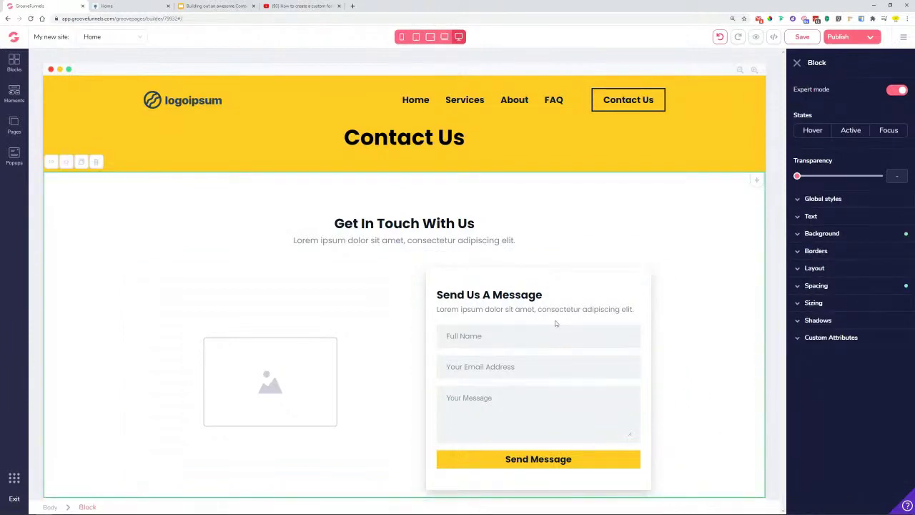
click(129, 6)
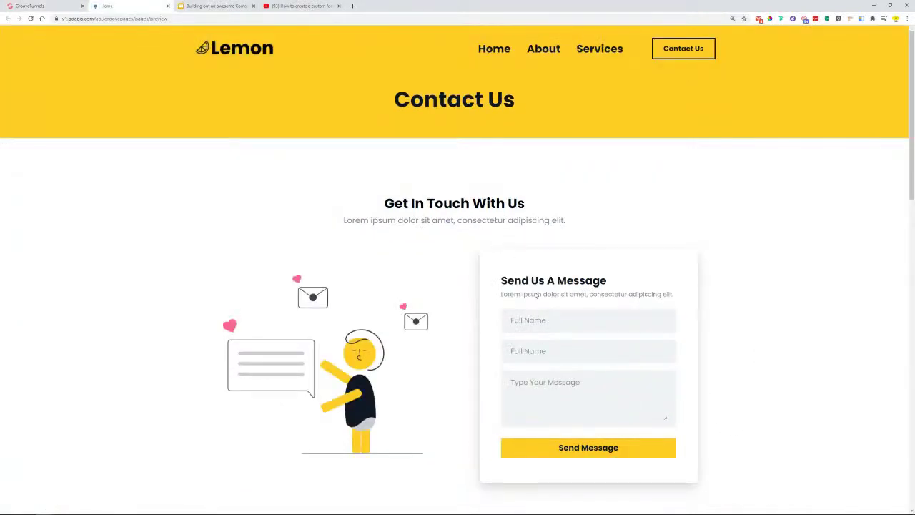
click(21, 5)
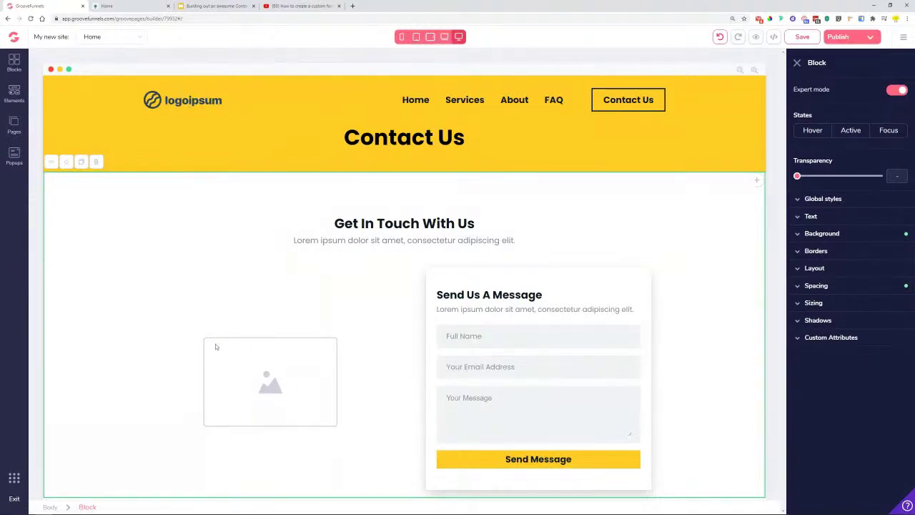
click(802, 37)
click(135, 5)
scroll(319, 259, down, 6)
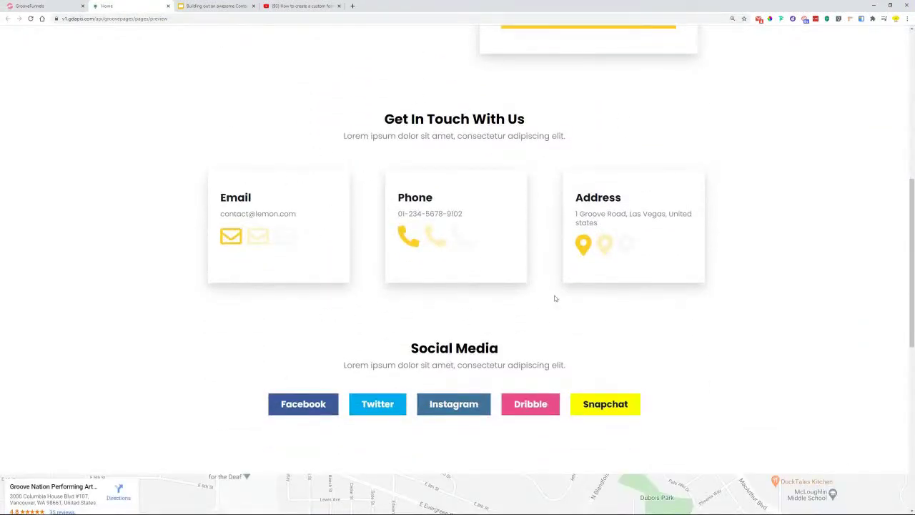
scroll(527, 323, down, 2)
scroll(469, 326, down, 5)
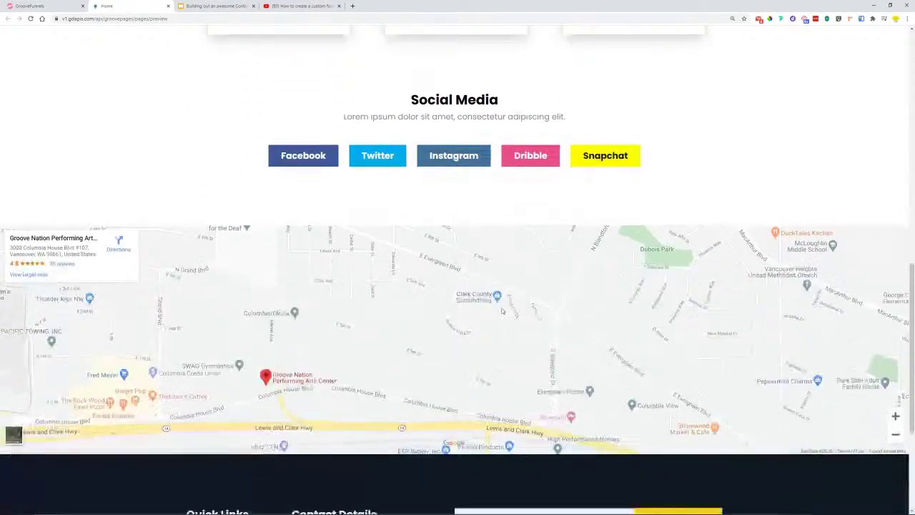
scroll(465, 429, up, 10)
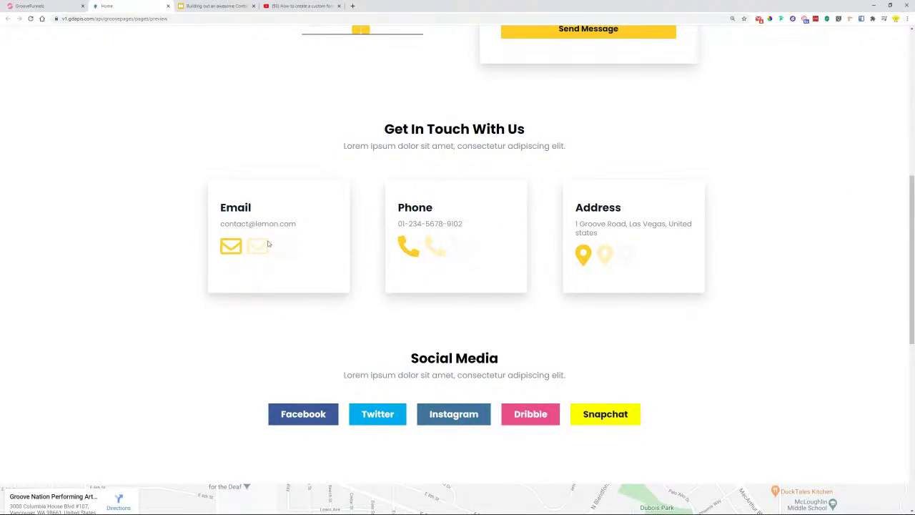
click(53, 6)
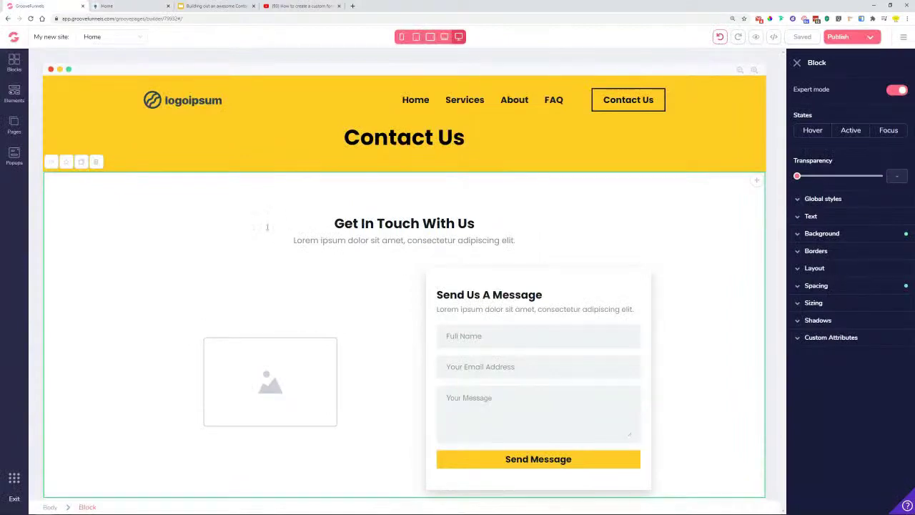
- Add an empty wireframe container below the image-and-form row
click(14, 63)
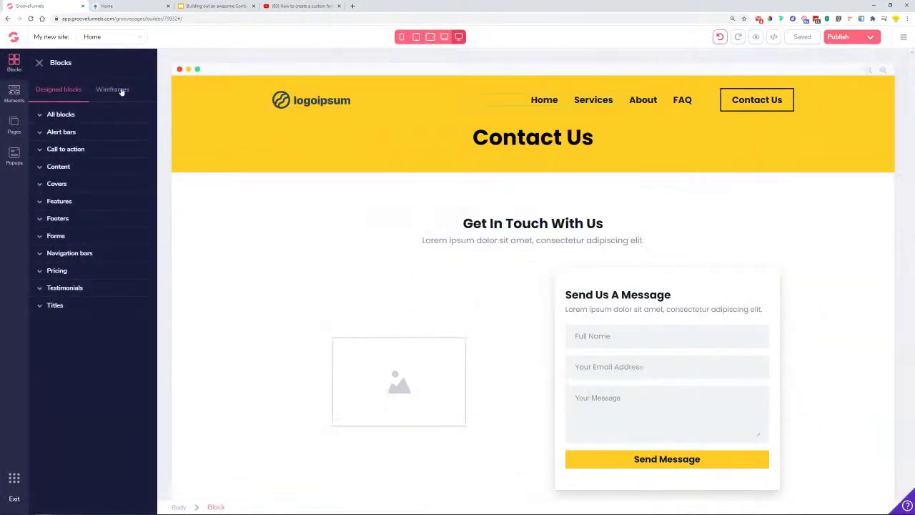
click(113, 90)
click(56, 114)
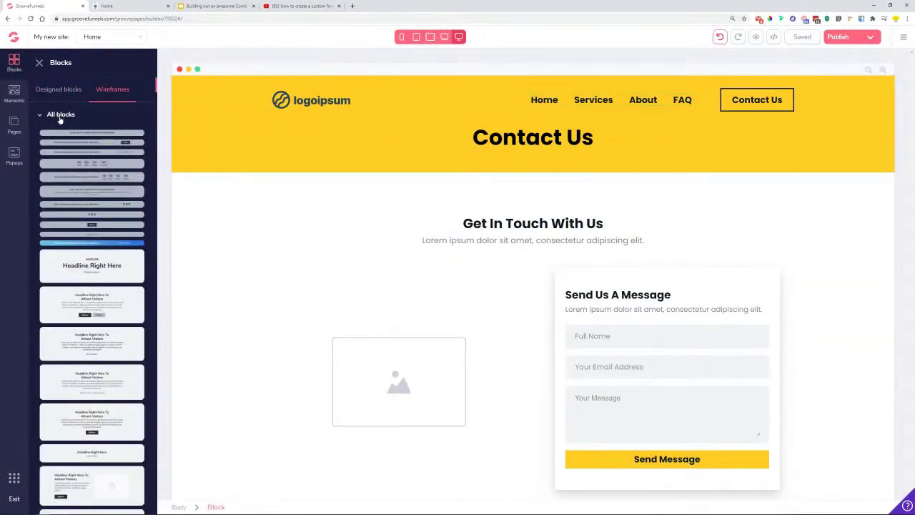
click(57, 115)
click(55, 131)
drag(93, 167, 515, 476)
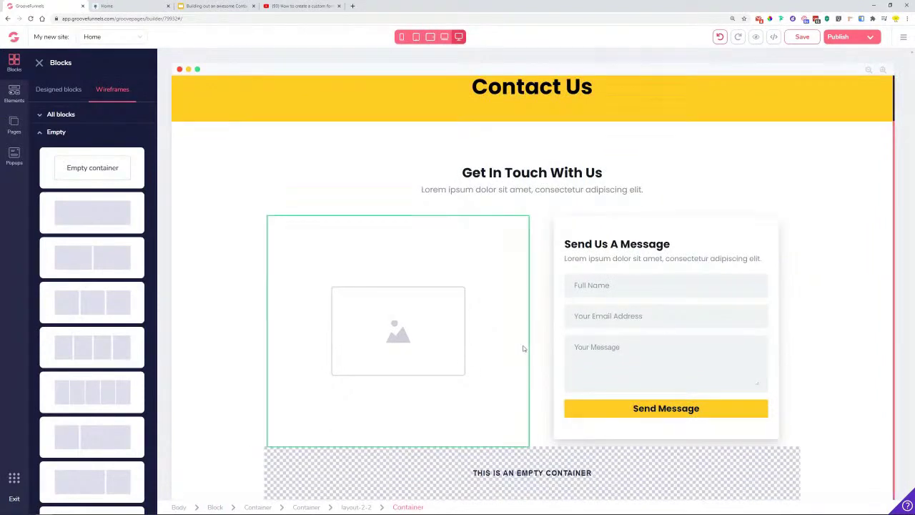
- Duplicate the Get In Touch With Us heading and select the copy
click(522, 172)
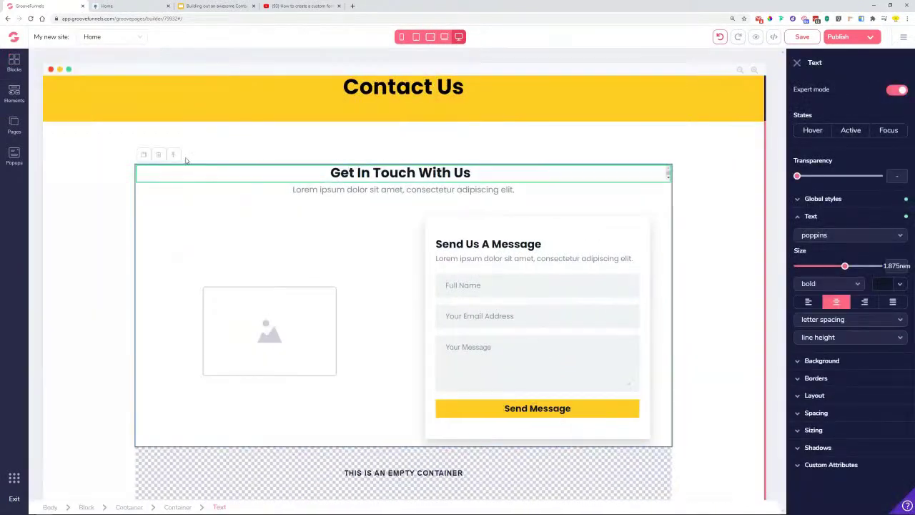
key(ctrl+d)
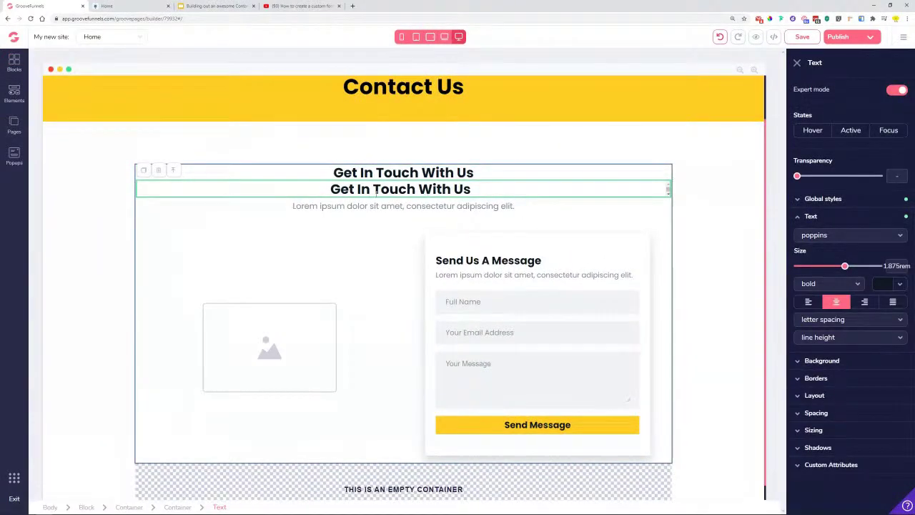
click(716, 224)
click(474, 193)
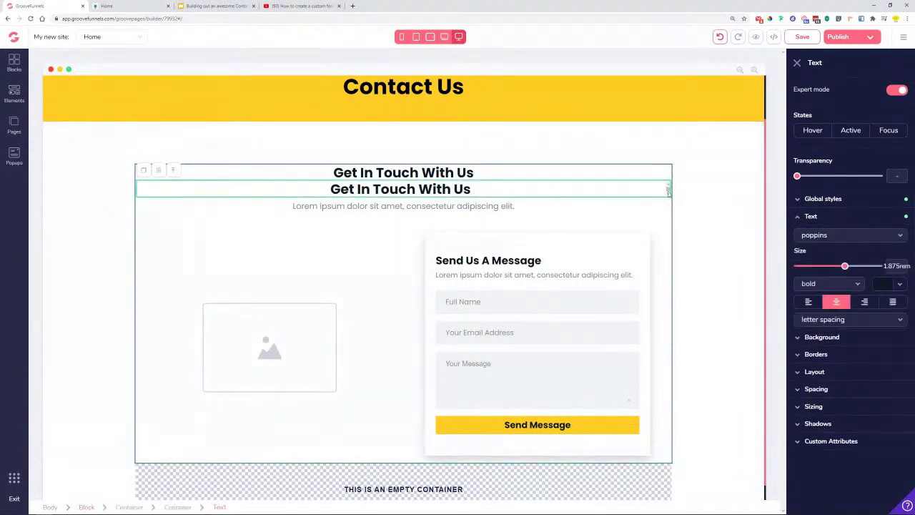
click(798, 63)
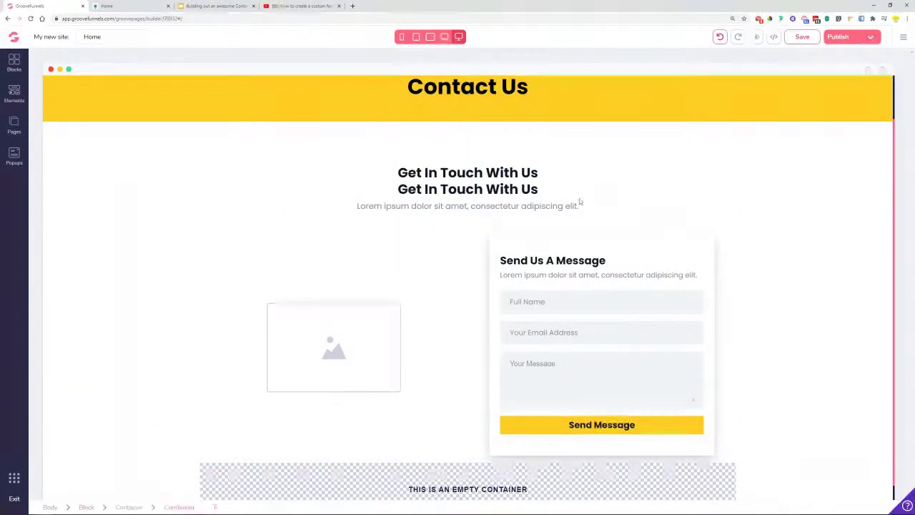
click(511, 188)
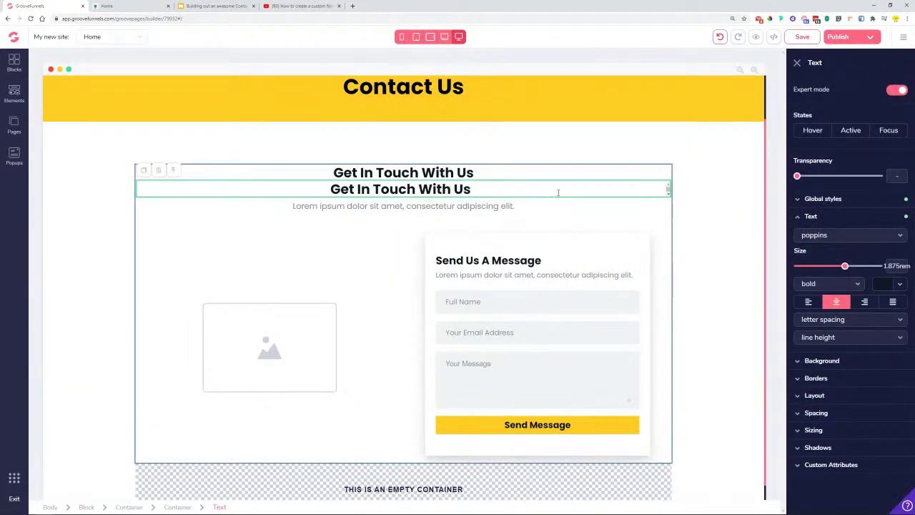
scroll(500, 193, down, 1)
scroll(476, 196, up, 2)
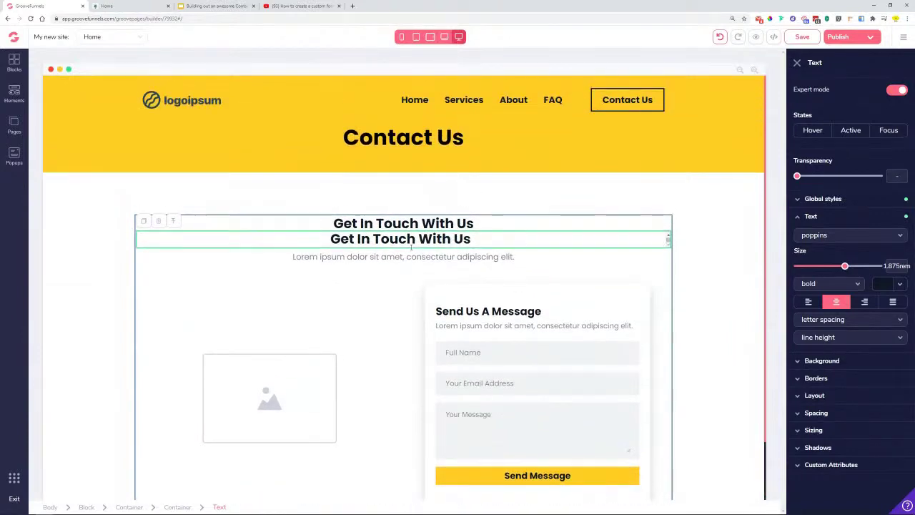
- Delete the duplicated heading, leaving a single Get In Touch With Us
click(798, 62)
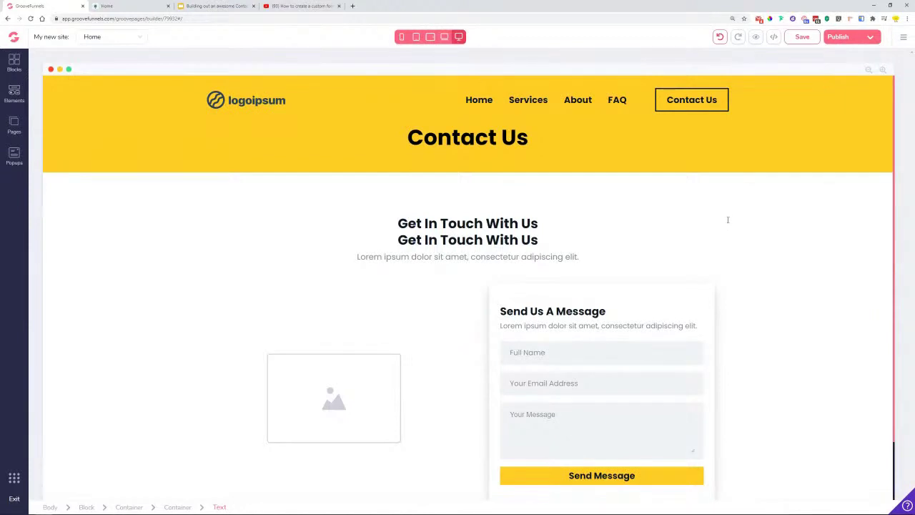
click(522, 239)
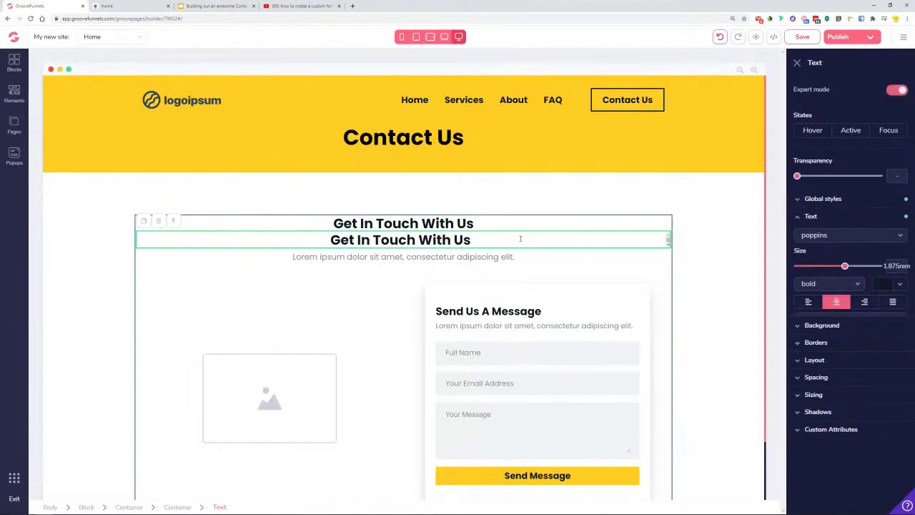
click(159, 221)
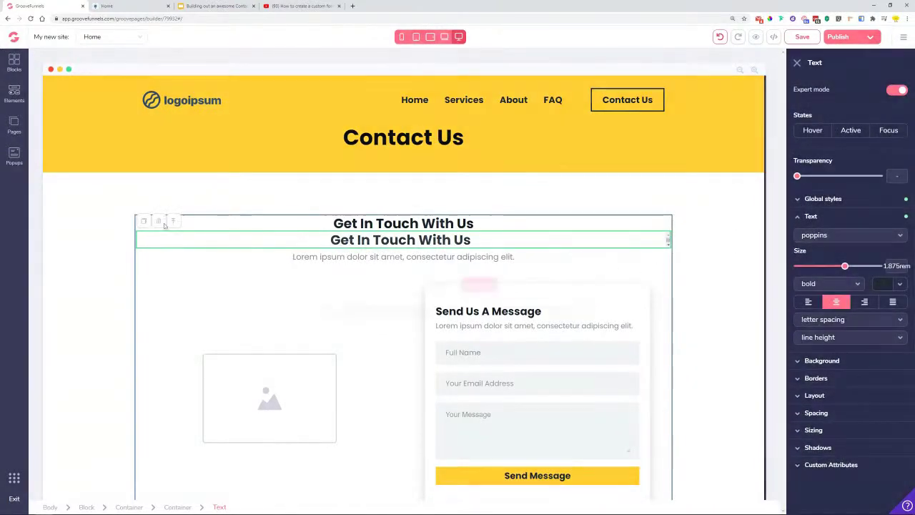
click(478, 284)
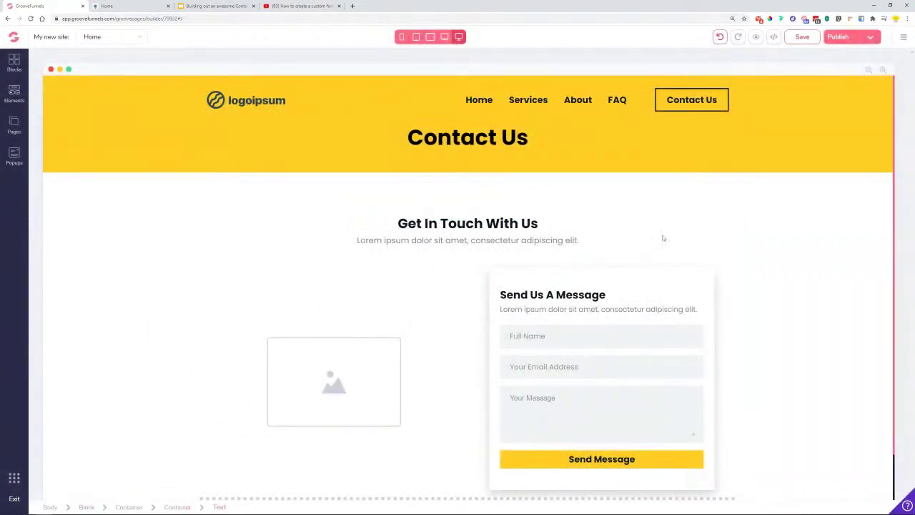
click(730, 228)
click(729, 227)
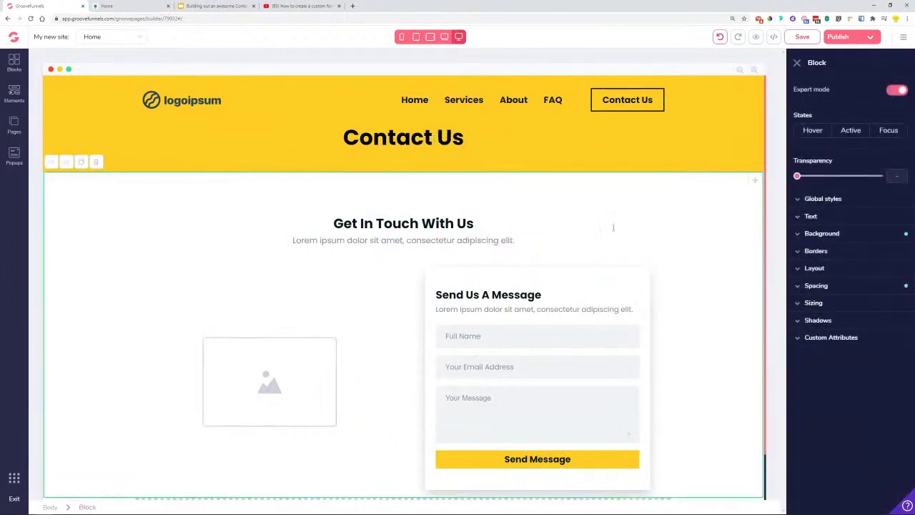
- Add a Title & Paragraph element into the new empty container
click(341, 229)
scroll(429, 259, down, 1)
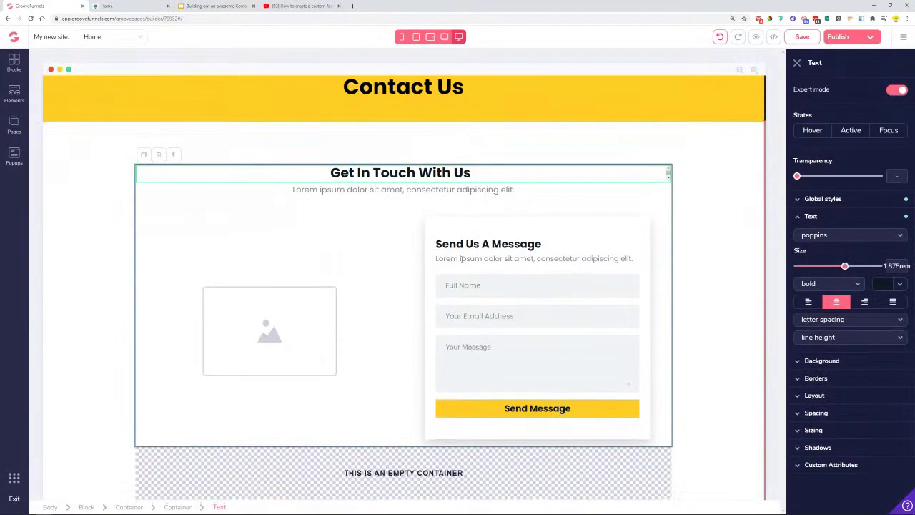
click(384, 456)
click(15, 93)
scroll(123, 333, down, 1)
scroll(123, 325, up, 3)
drag(93, 245, 535, 470)
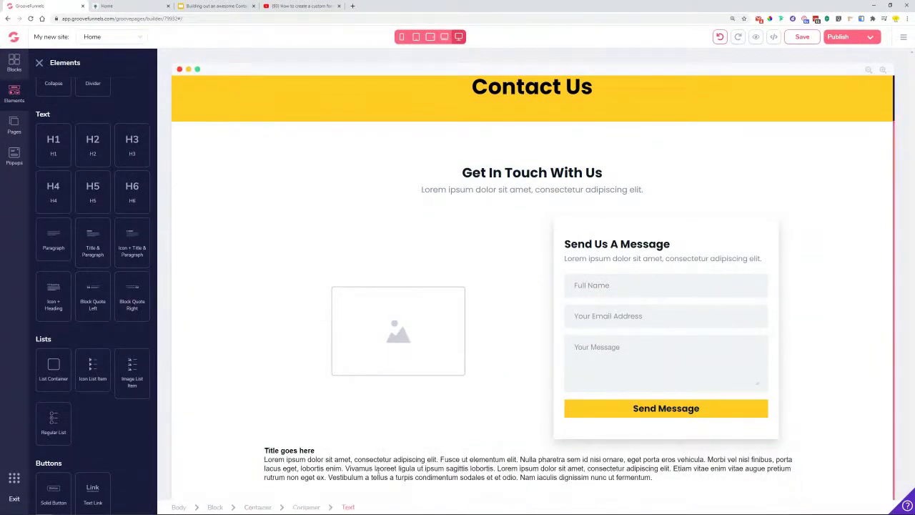
- Trim the placeholder paragraph to one sentence, centre it and apply the Desc. Text style
click(440, 460)
drag(441, 460, 674, 492)
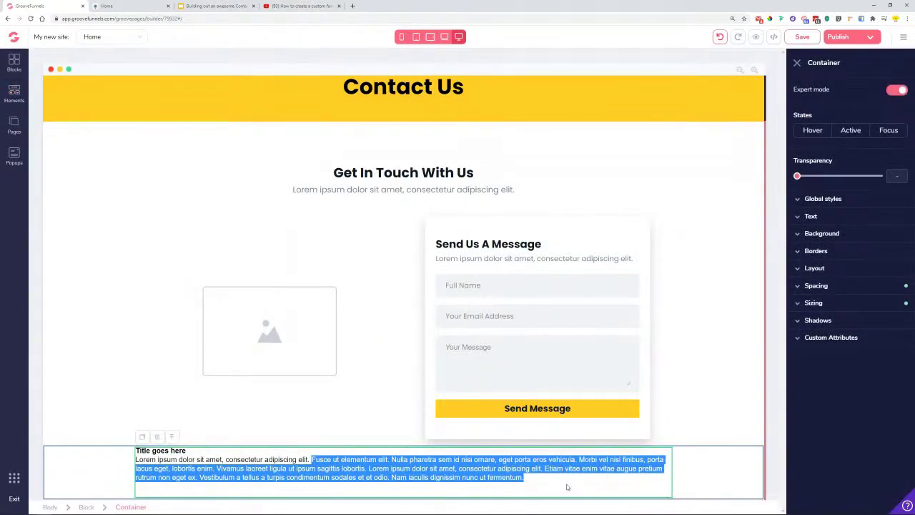
click(527, 492)
drag(527, 492, 310, 460)
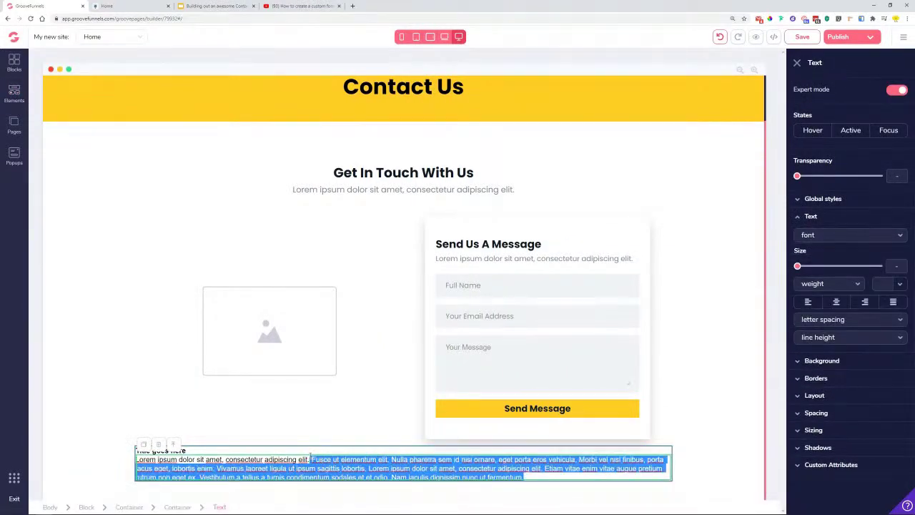
key(BackSpace)
click(837, 301)
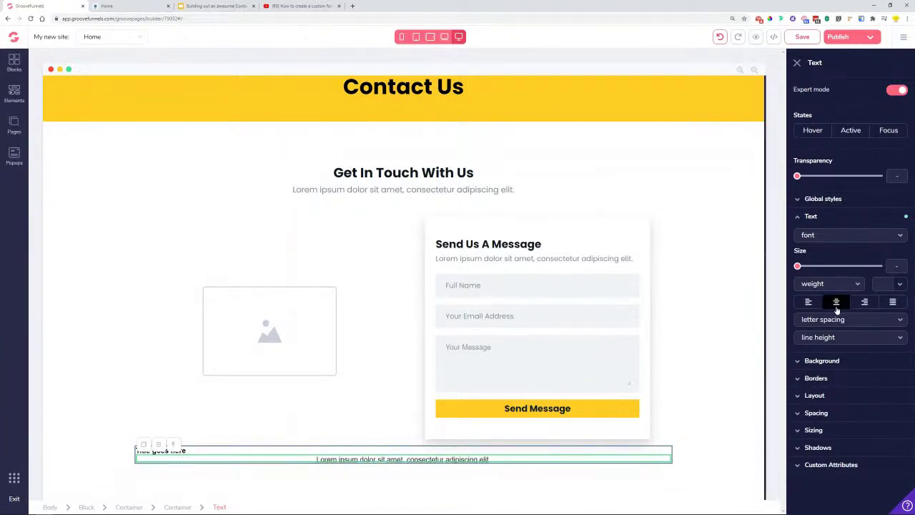
click(838, 200)
click(833, 217)
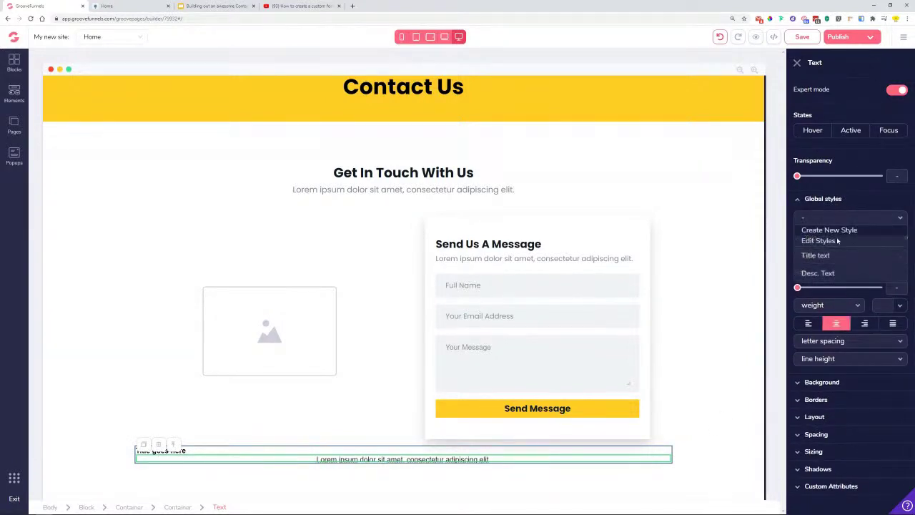
click(823, 273)
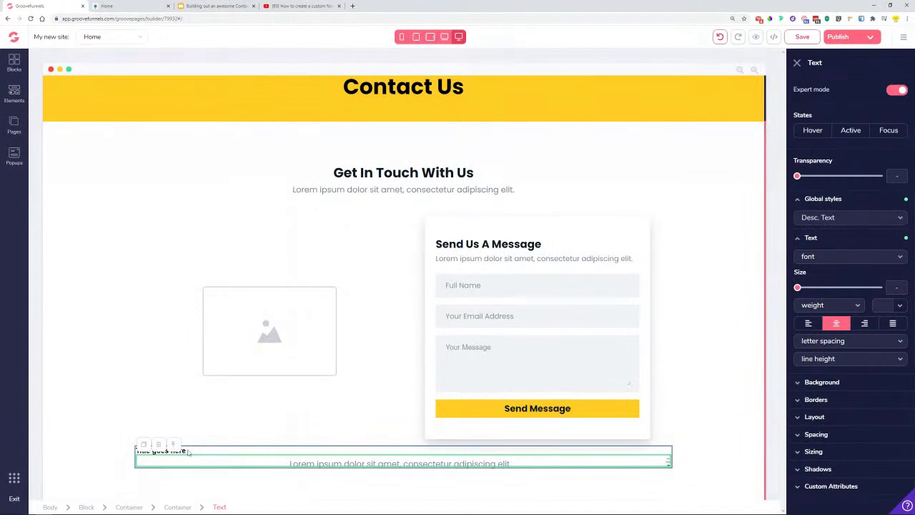
- Centre the Title goes here heading and apply the Title text style
click(188, 451)
click(836, 303)
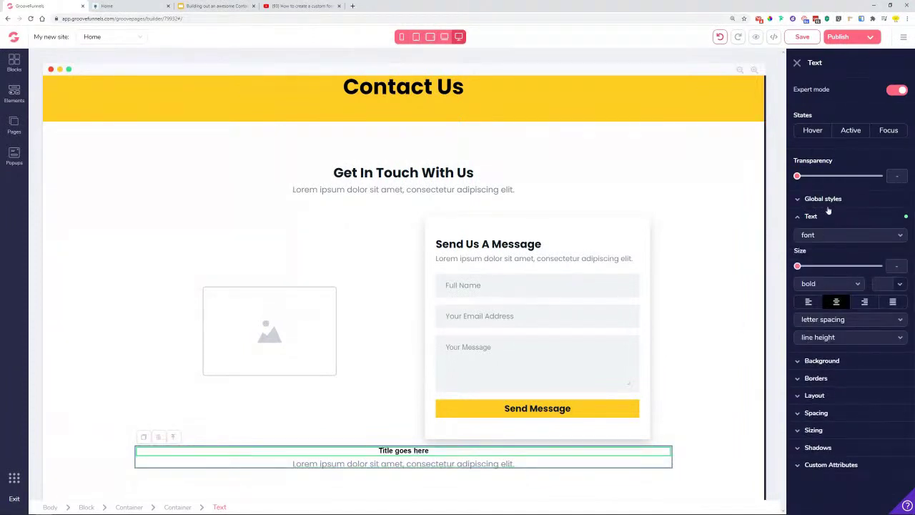
click(827, 204)
click(830, 218)
click(815, 256)
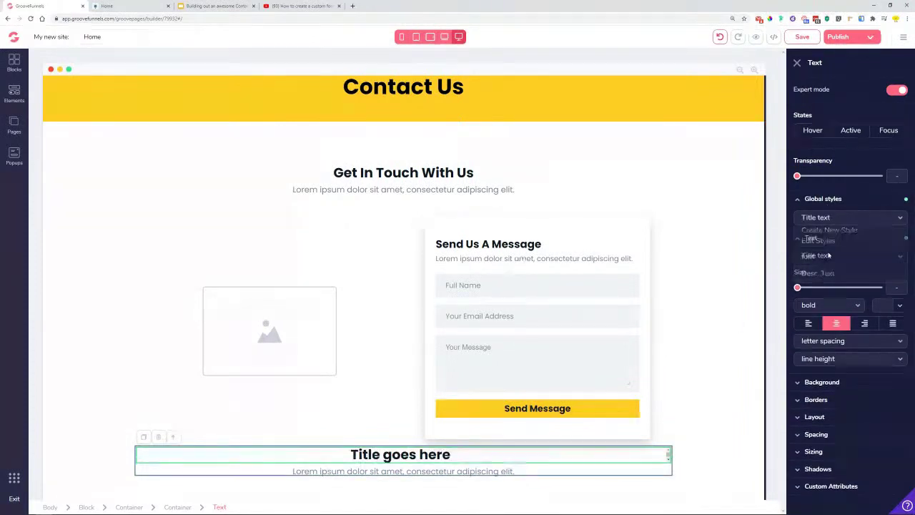
- Replace Title goes here with the copied Get In Touch With Us text
click(366, 172)
double_click(366, 172)
key(ctrl+c)
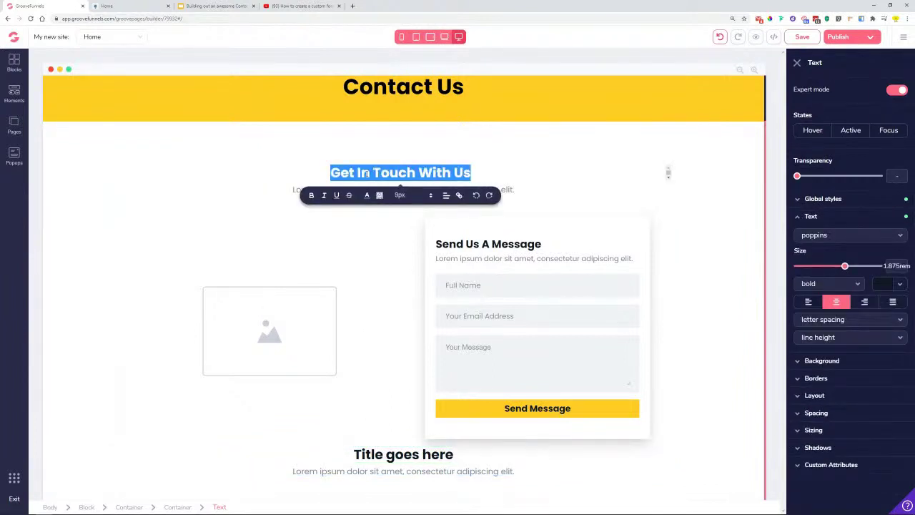
click(419, 454)
double_click(419, 454)
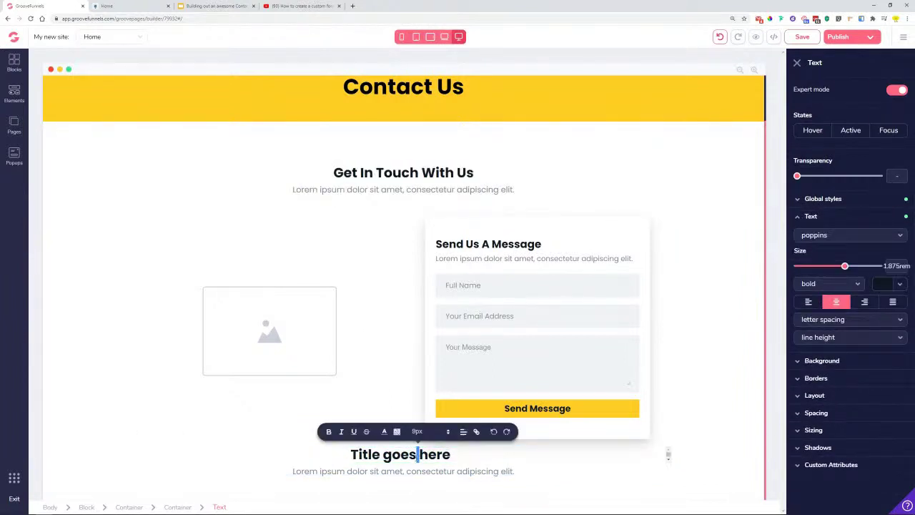
key(ctrl+v)
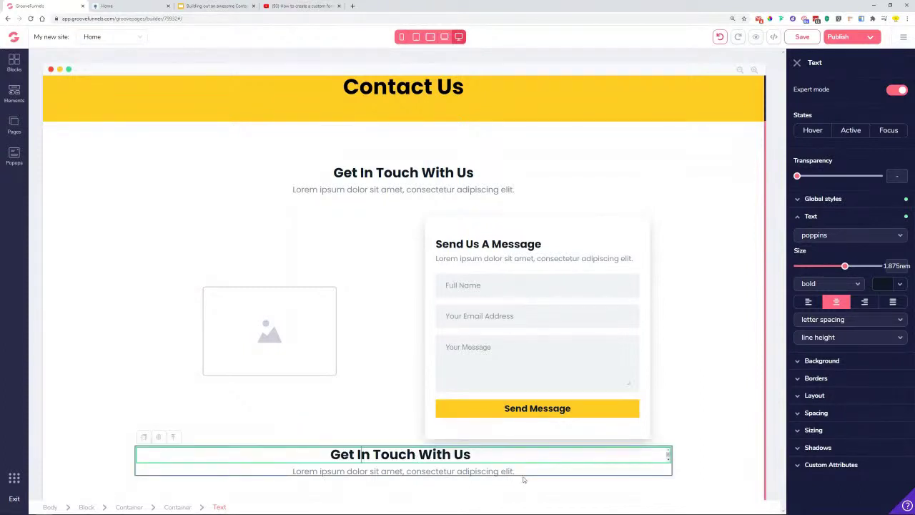
click(347, 462)
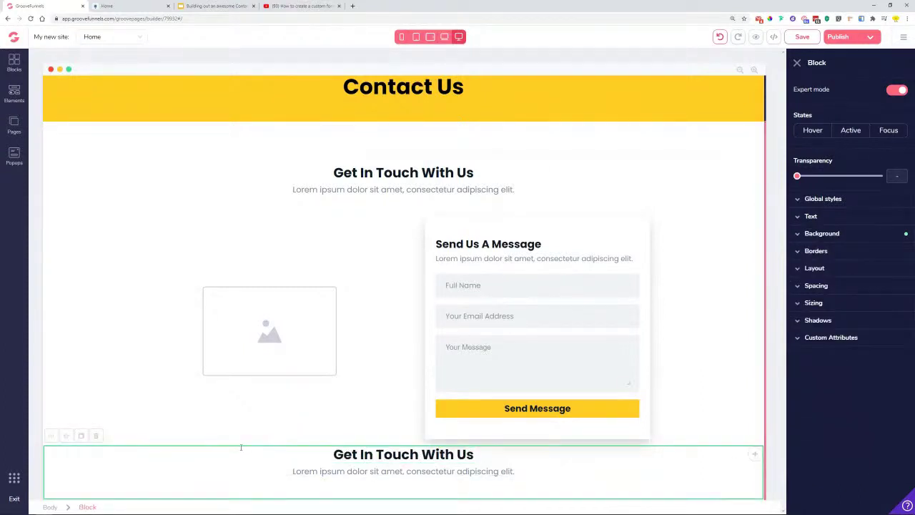
- Add a 3 Columns layout below the lower Get In Touch With Us heading
click(13, 64)
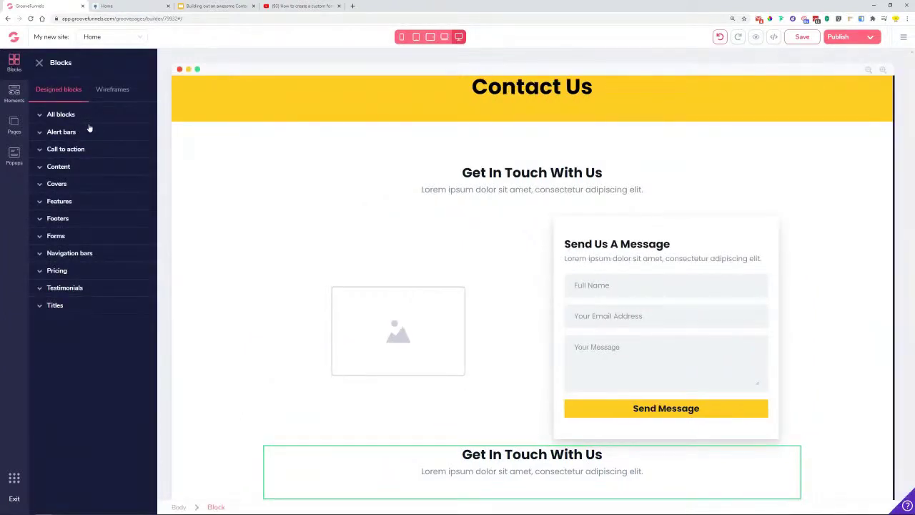
click(85, 119)
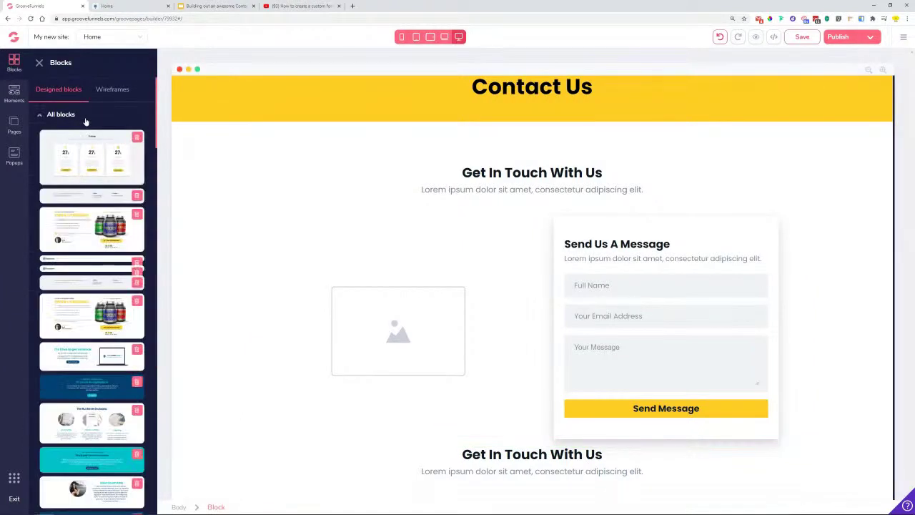
click(39, 63)
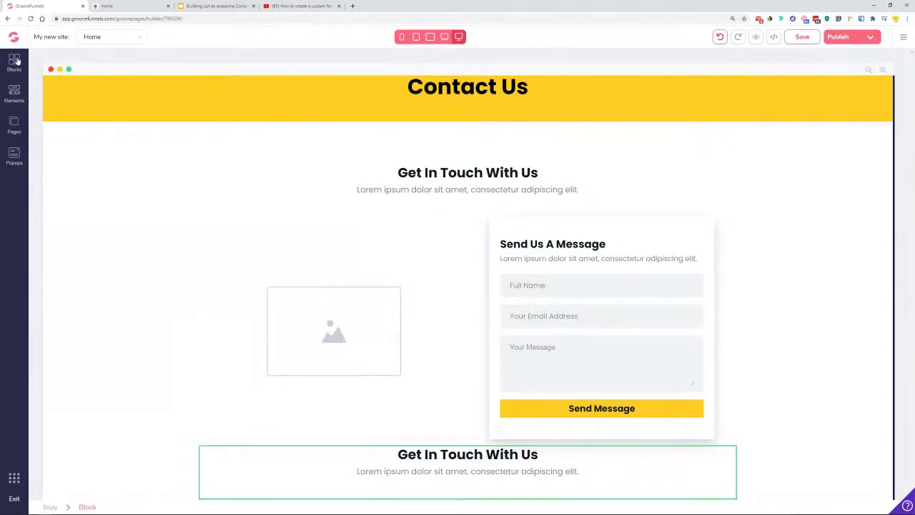
click(13, 95)
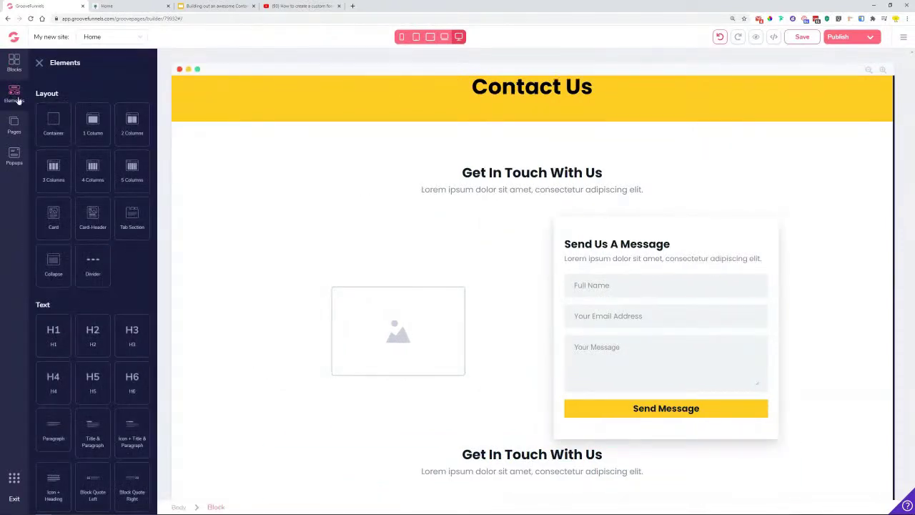
drag(45, 162, 507, 473)
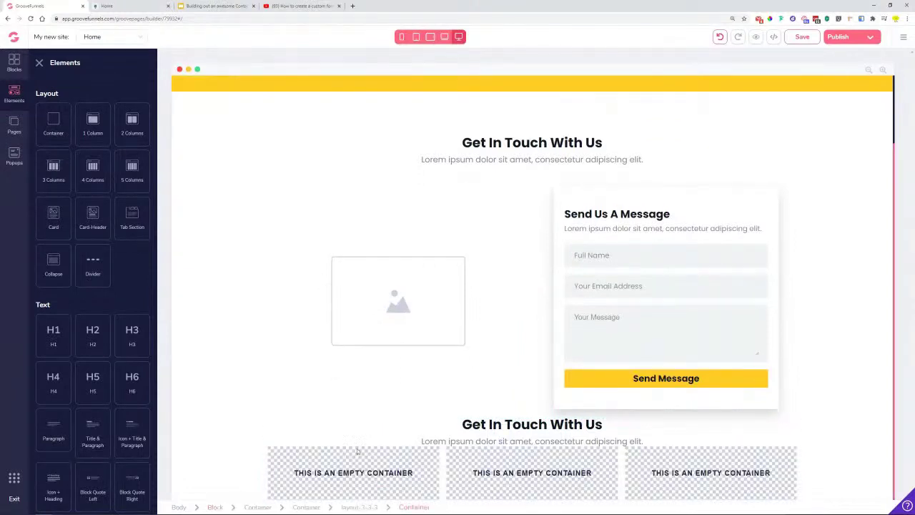
- Save the page and select the first empty column container
click(835, 38)
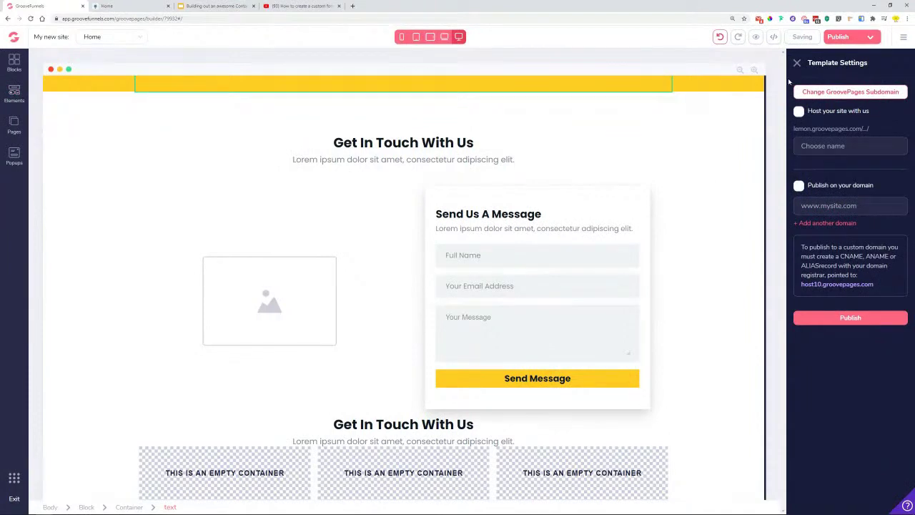
click(797, 64)
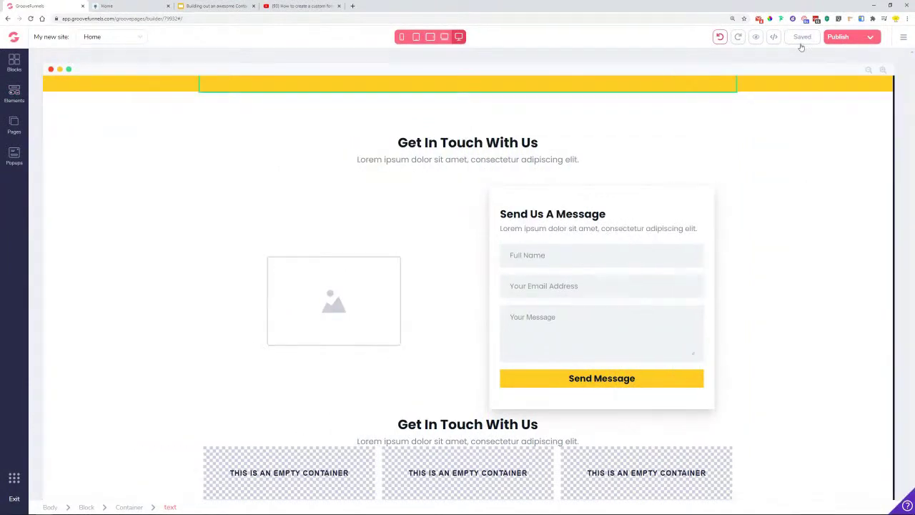
click(276, 473)
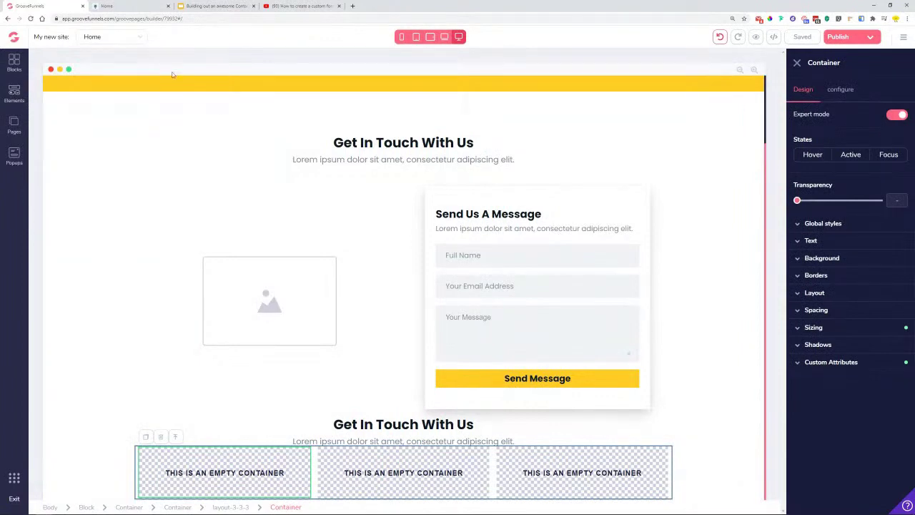
- After checking the reference Email card, give the first column a white #FFFFFF background
click(120, 5)
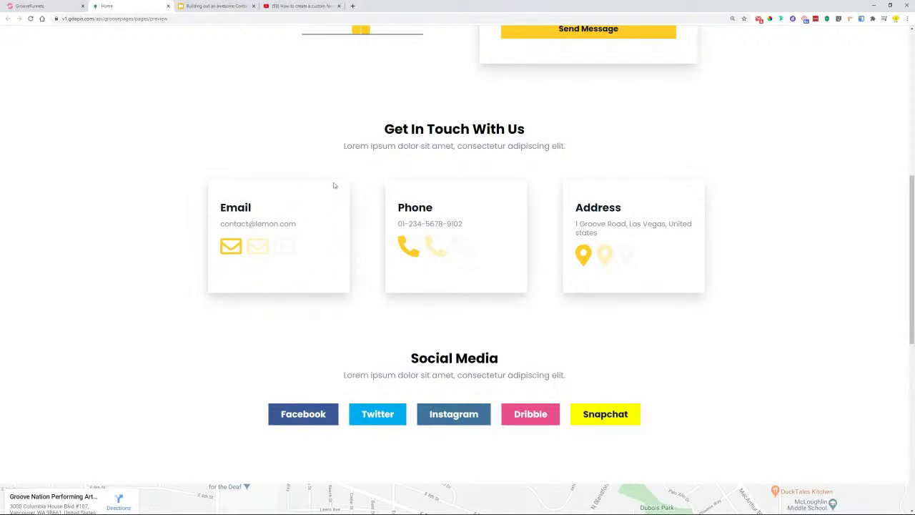
drag(220, 210, 248, 210)
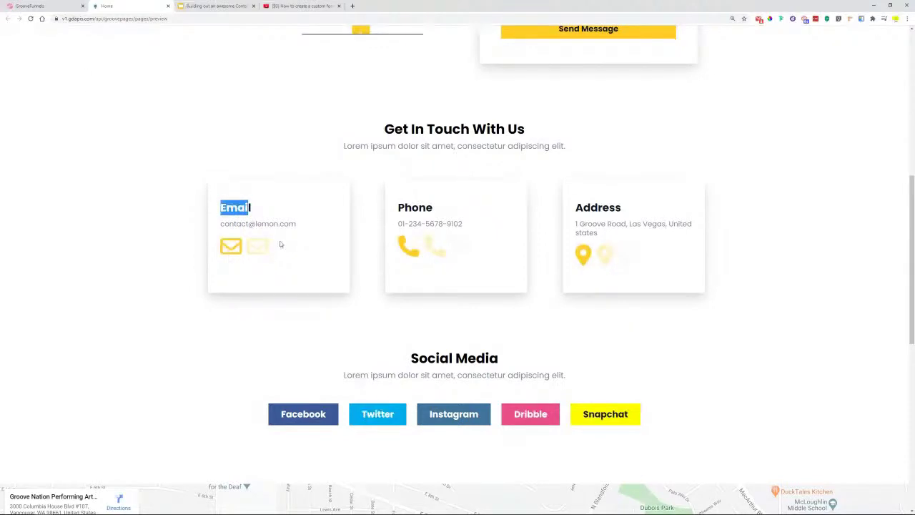
click(29, 7)
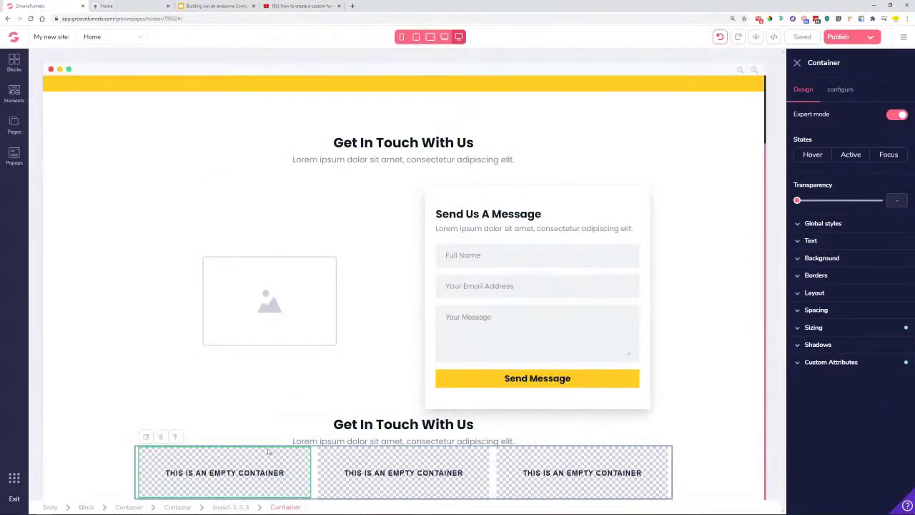
click(829, 259)
click(878, 277)
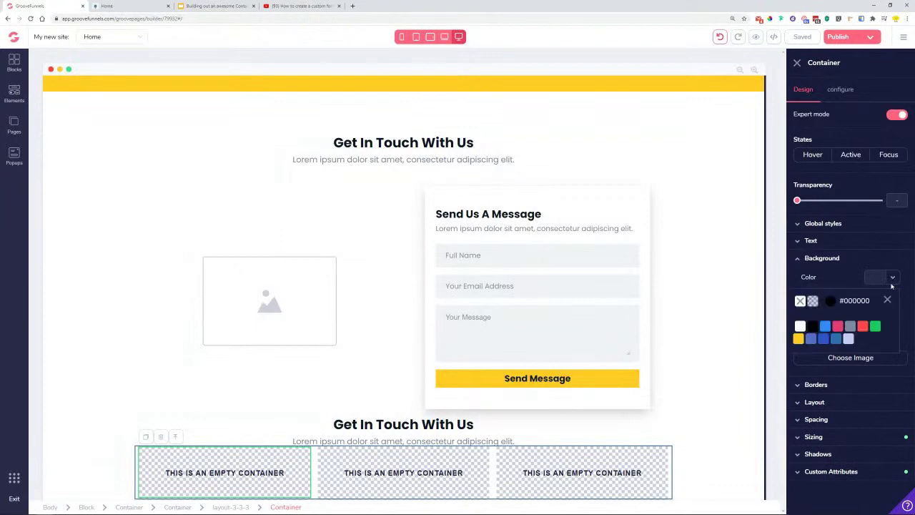
click(801, 326)
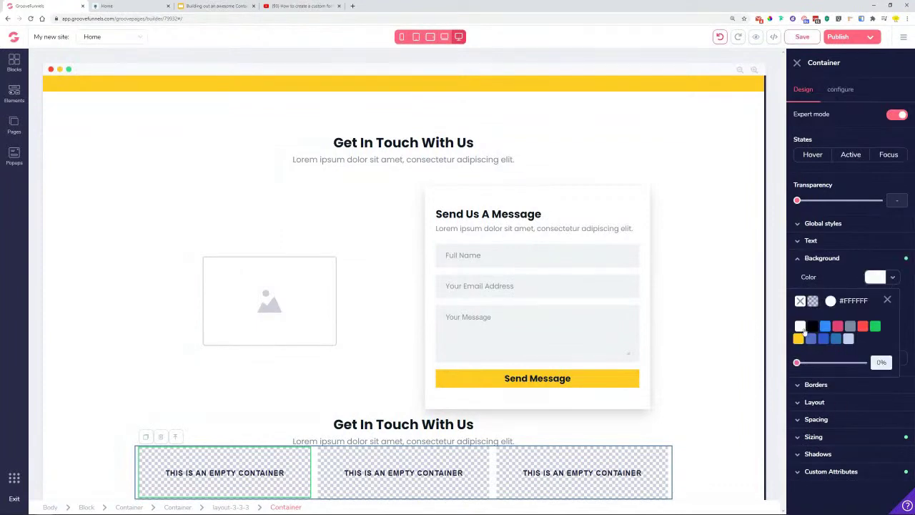
click(888, 301)
click(13, 93)
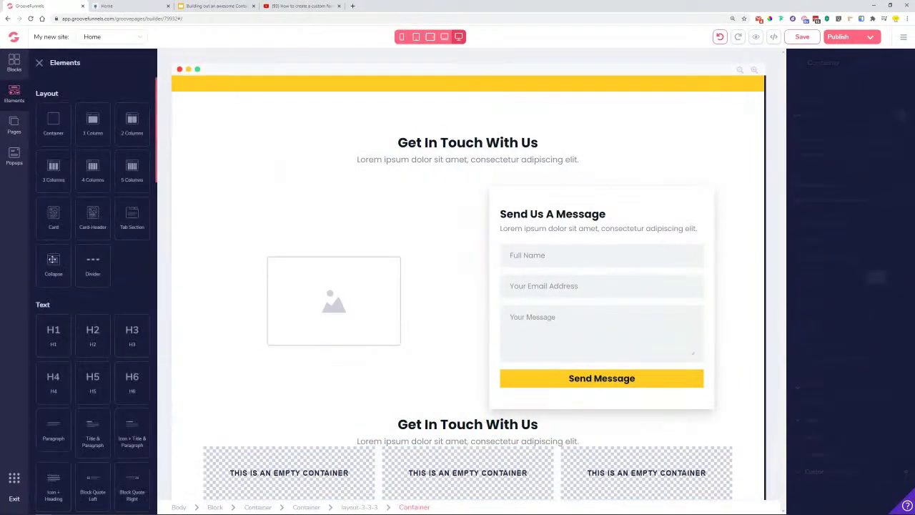
- Add a Title & Paragraph element to the first column and enter bold 'Email' text
scroll(51, 242, down, 2)
drag(92, 336, 330, 467)
scroll(282, 429, down, 1)
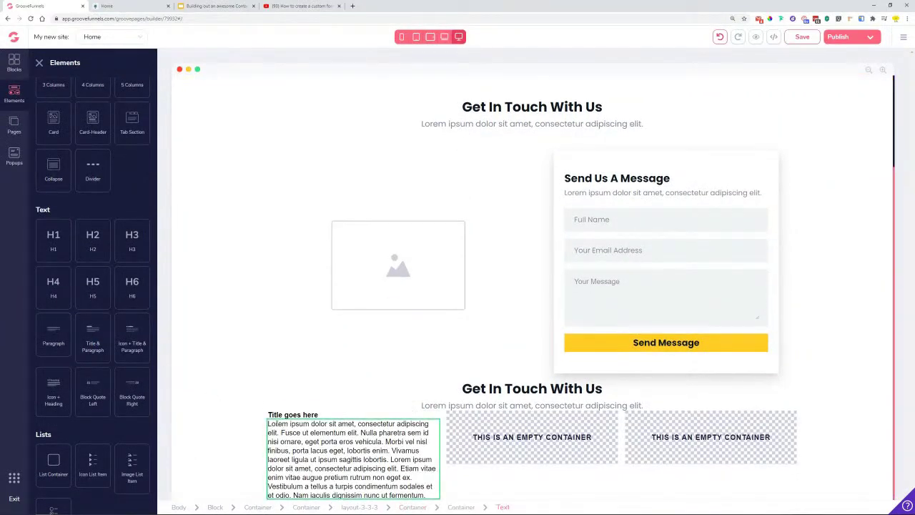
triple_click(268, 424)
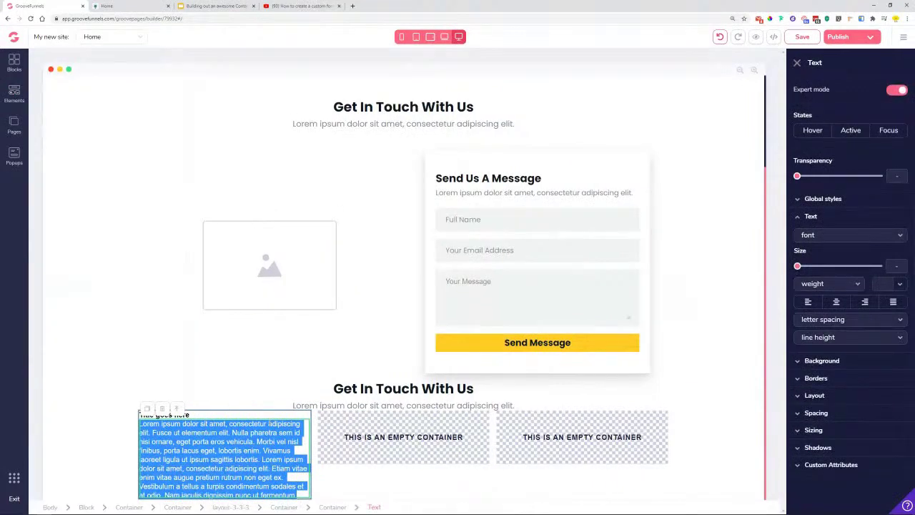
triple_click(244, 450)
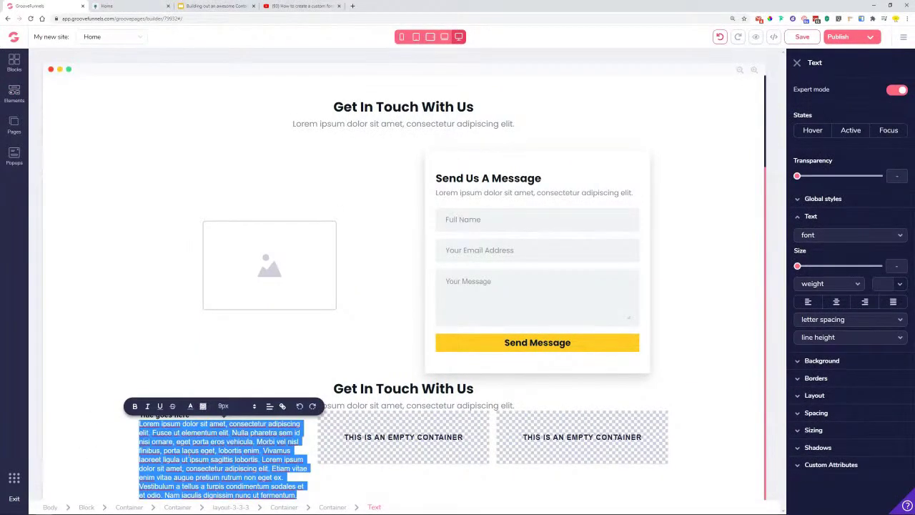
text(Email)
click(830, 283)
click(829, 319)
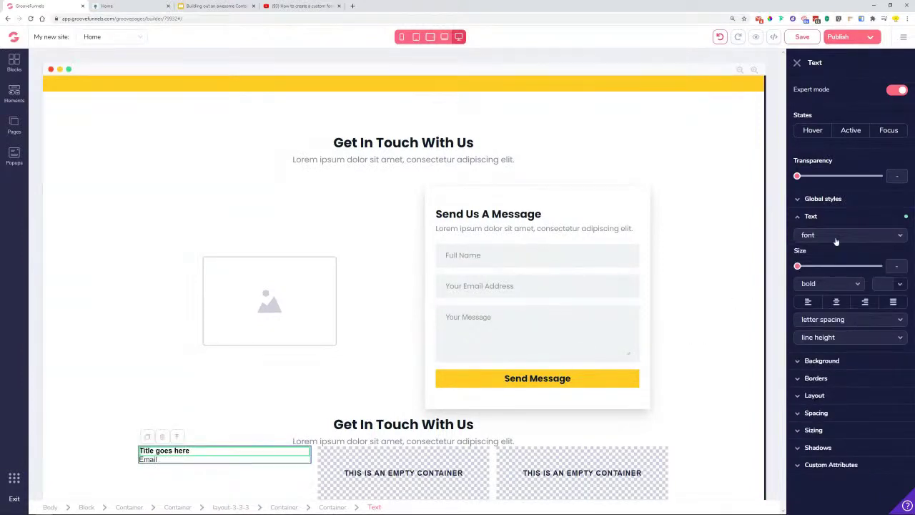
- Apply the Title text style to the Email heading and left-align it
click(834, 200)
click(833, 218)
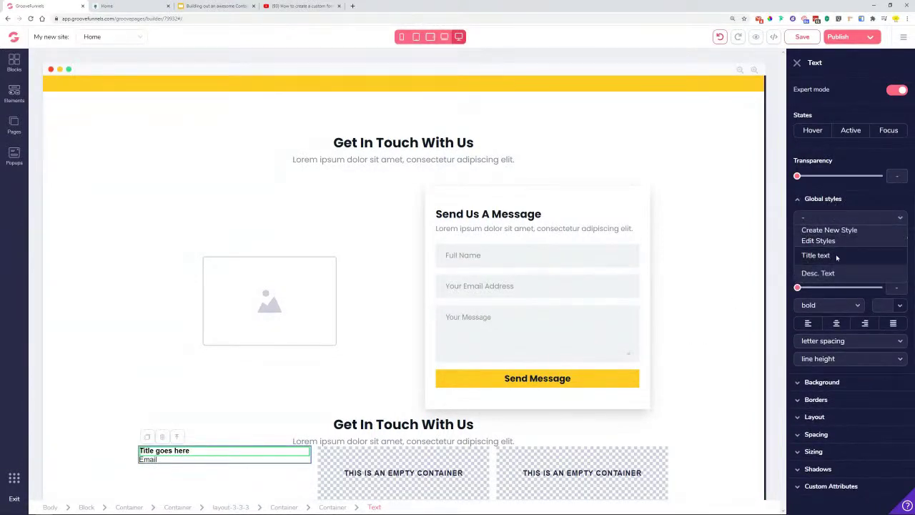
click(836, 256)
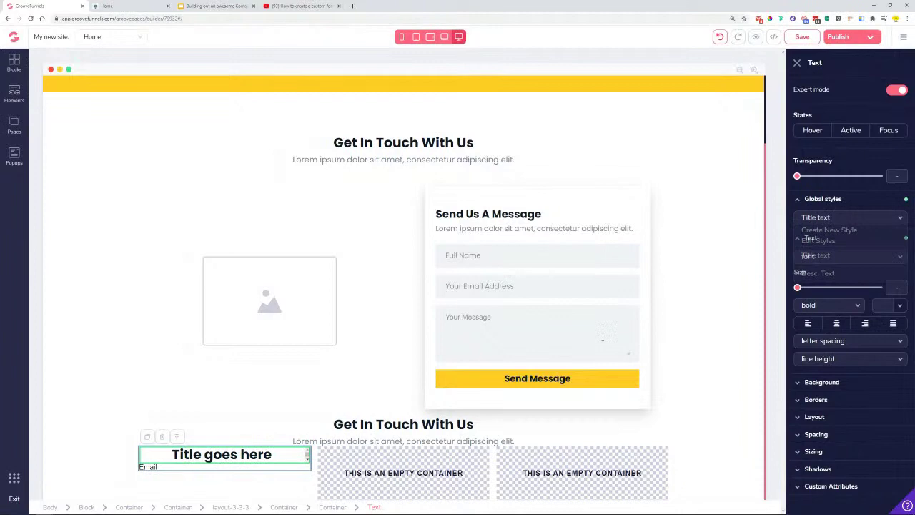
click(809, 323)
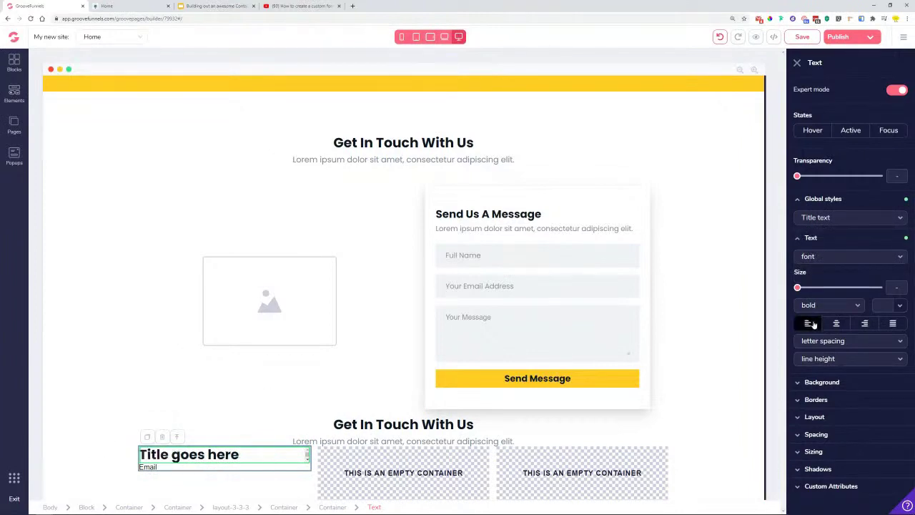
double_click(236, 455)
text(Email)
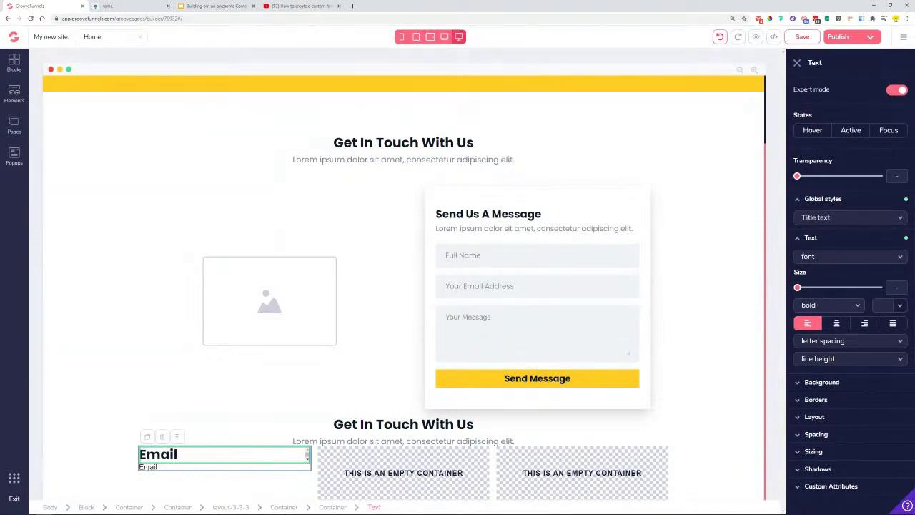
- Make the line below a left-aligned Desc. Text line holding a sample contact e-mail address
click(850, 218)
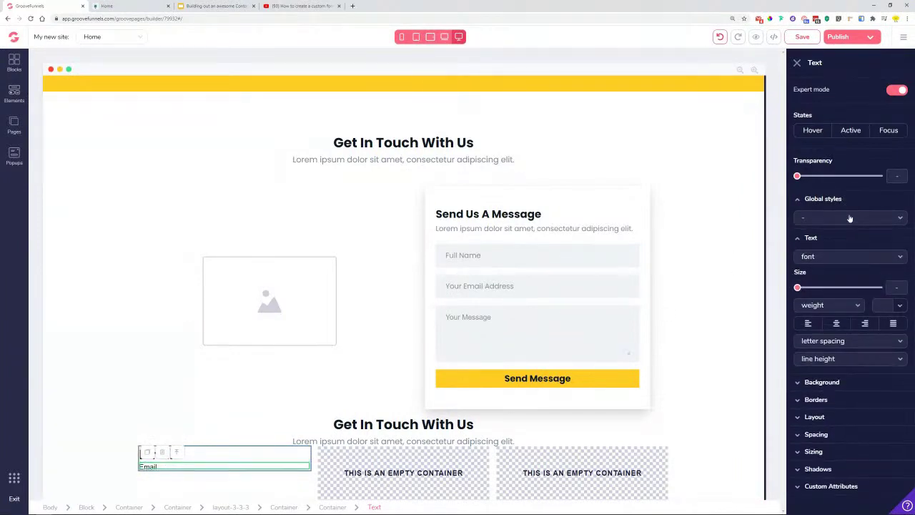
click(850, 218)
click(818, 273)
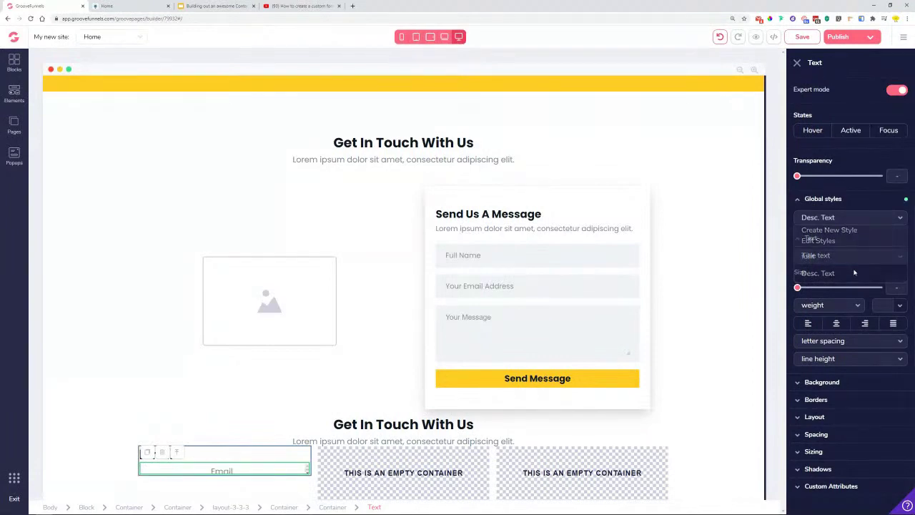
click(807, 324)
double_click(163, 471)
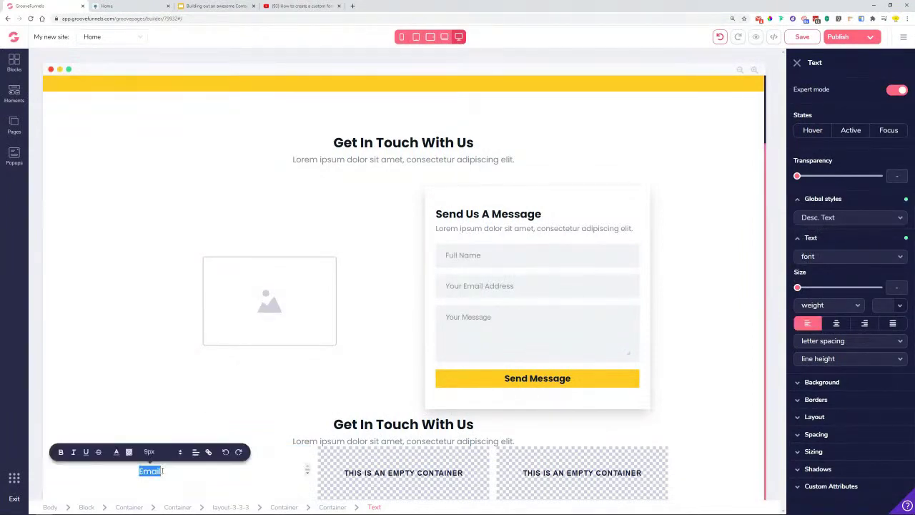
key(BackSpace)
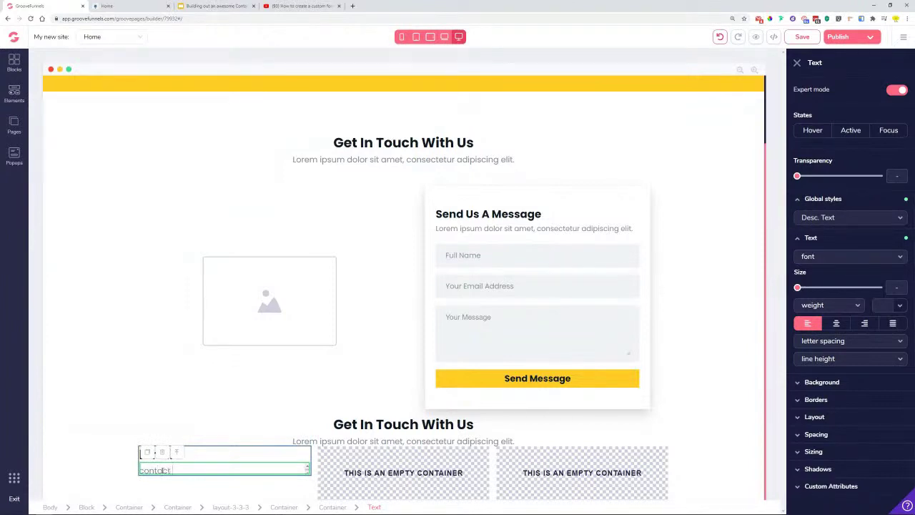
click(235, 456)
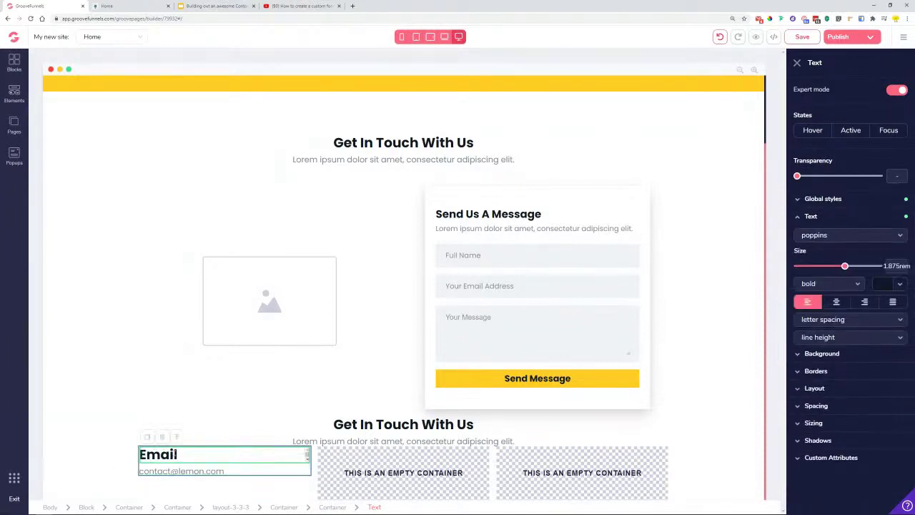
click(14, 94)
scroll(107, 291, down, 4)
- Add an icon to the Email card and swap it for the far fa-envelope icon
scroll(107, 291, down, 3)
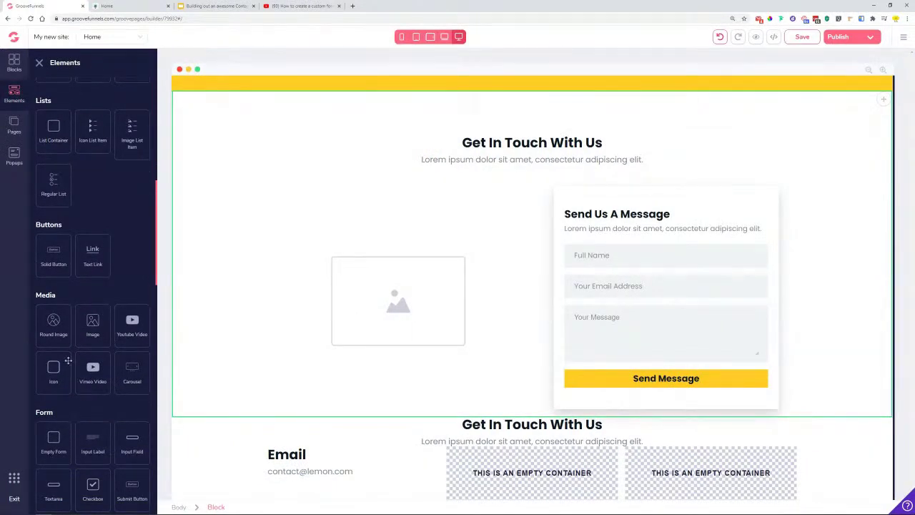
drag(62, 377, 288, 491)
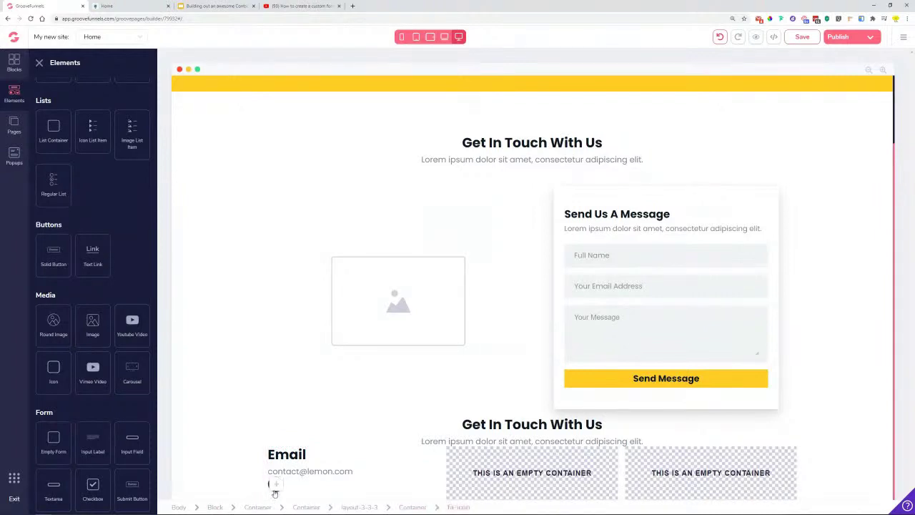
click(275, 486)
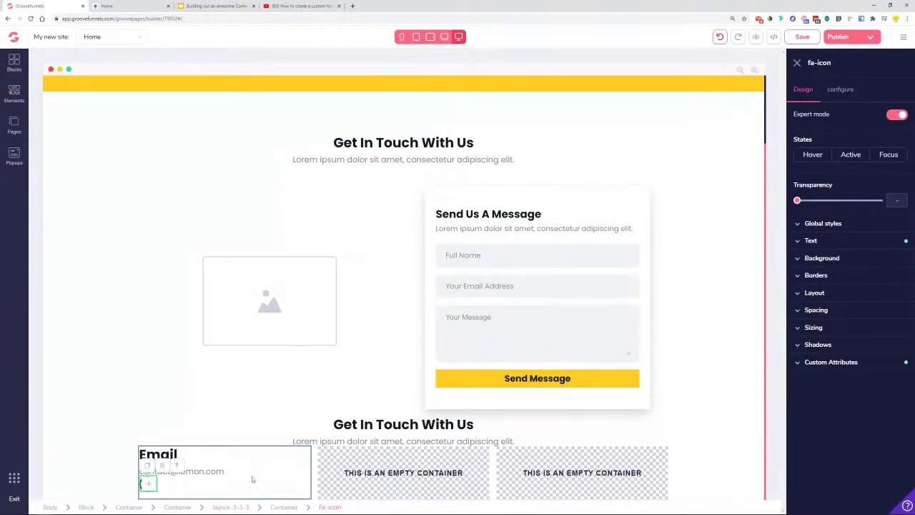
click(840, 90)
triple_click(881, 134)
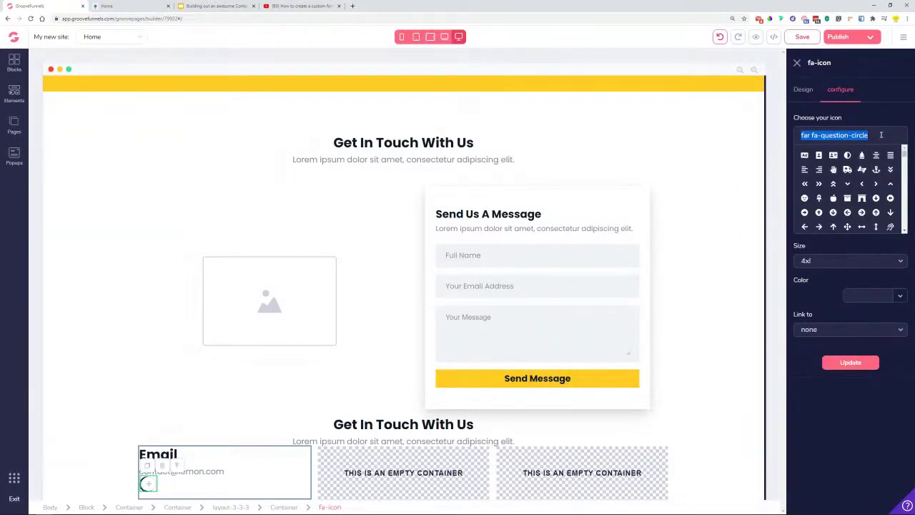
text(enve)
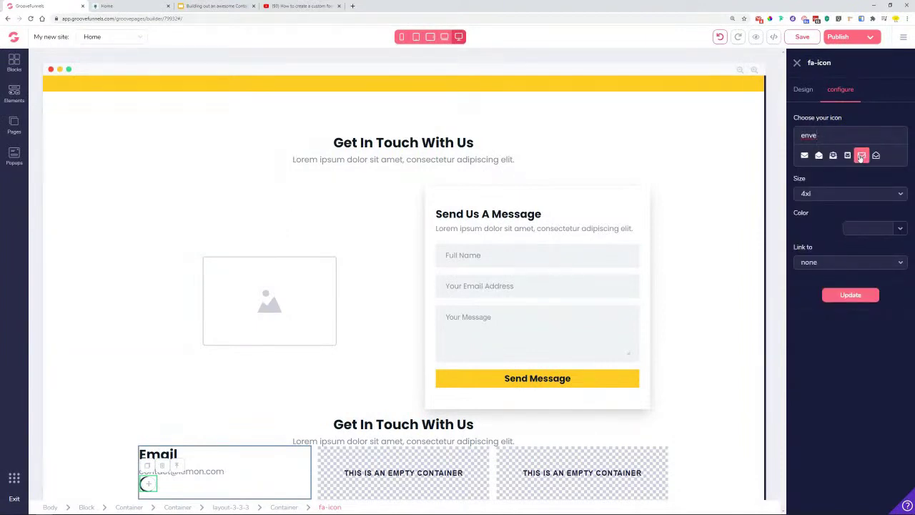
click(862, 156)
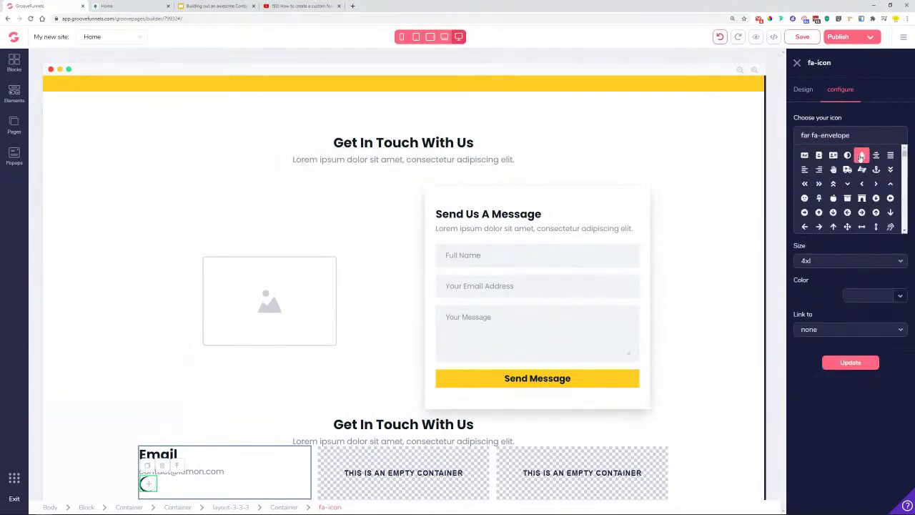
- Make the envelope icon size 5xl and colour yellow #FFCC24
click(837, 262)
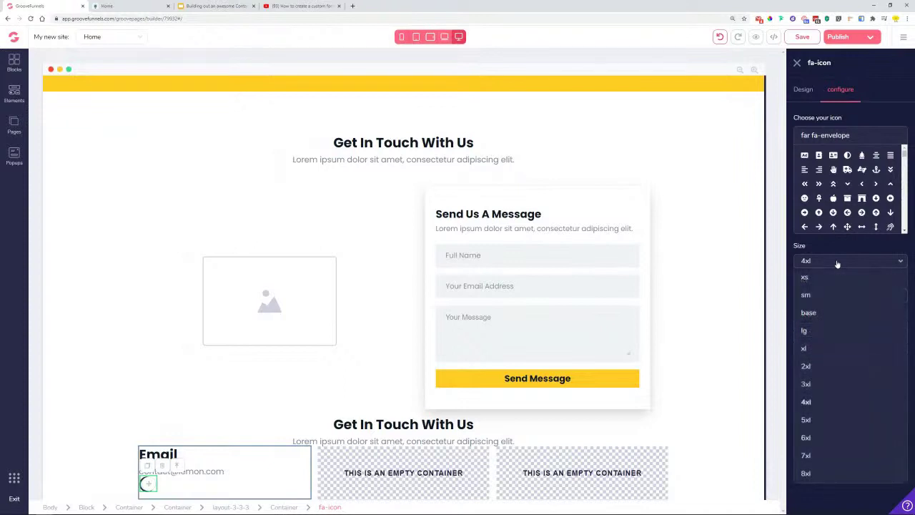
click(832, 365)
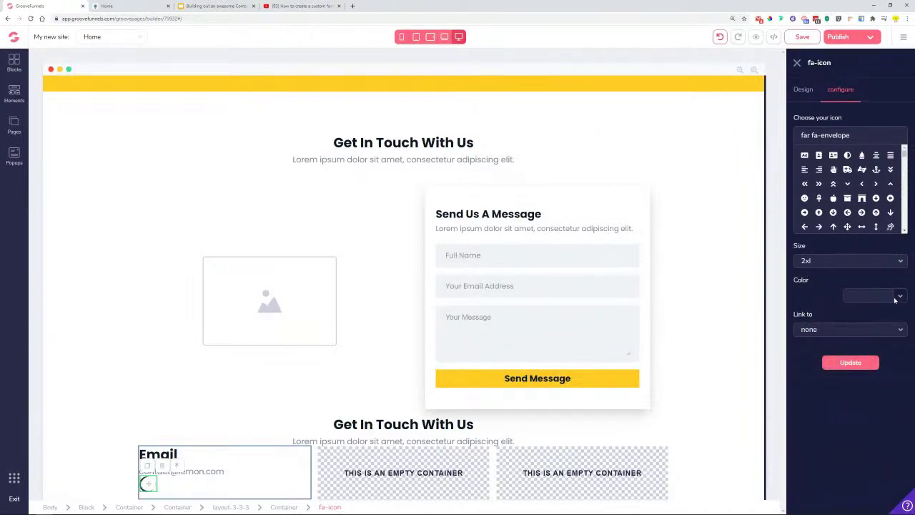
click(828, 365)
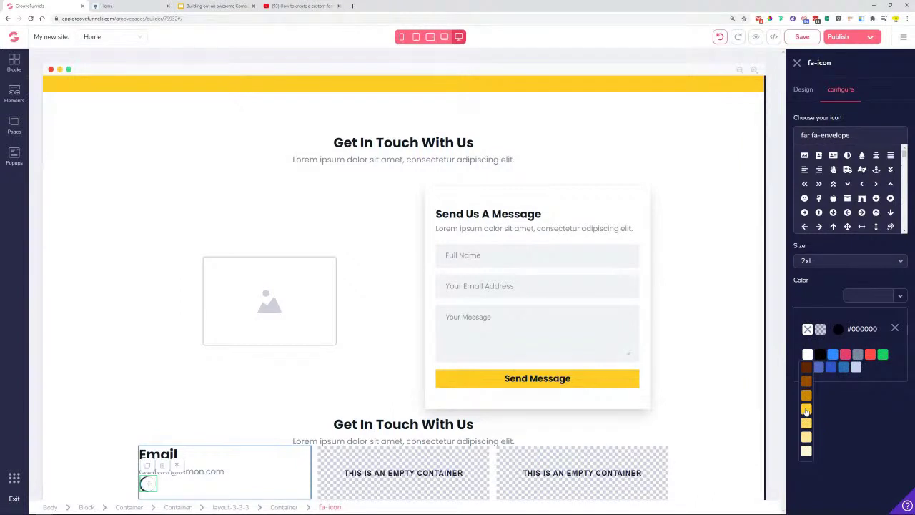
click(807, 411)
click(895, 329)
click(863, 364)
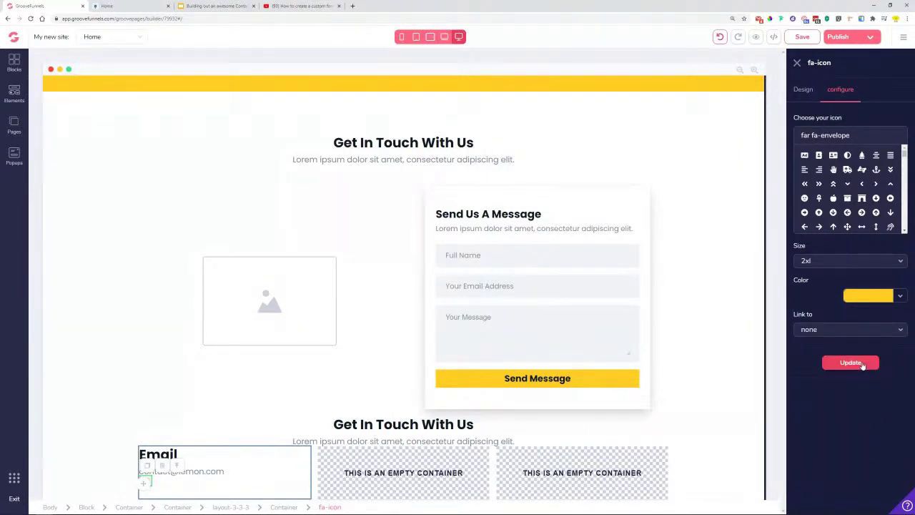
click(889, 262)
click(819, 421)
click(851, 363)
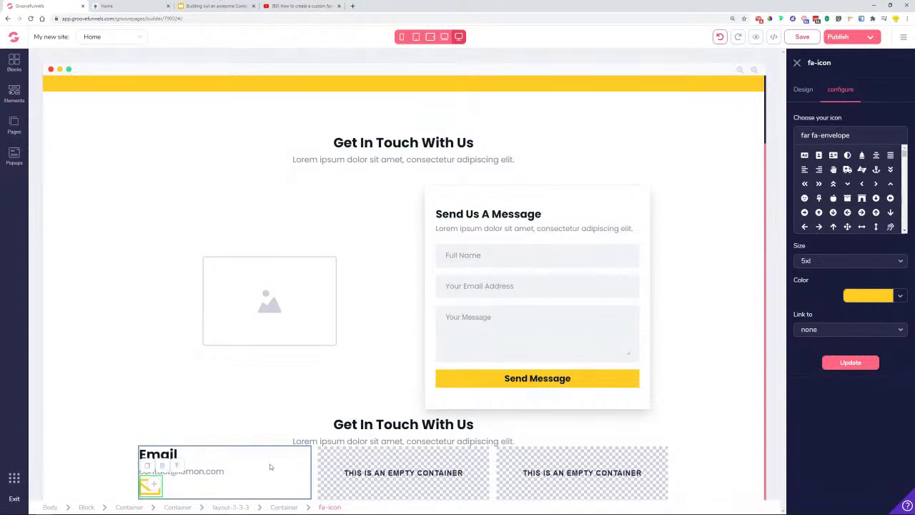
click(245, 475)
click(181, 438)
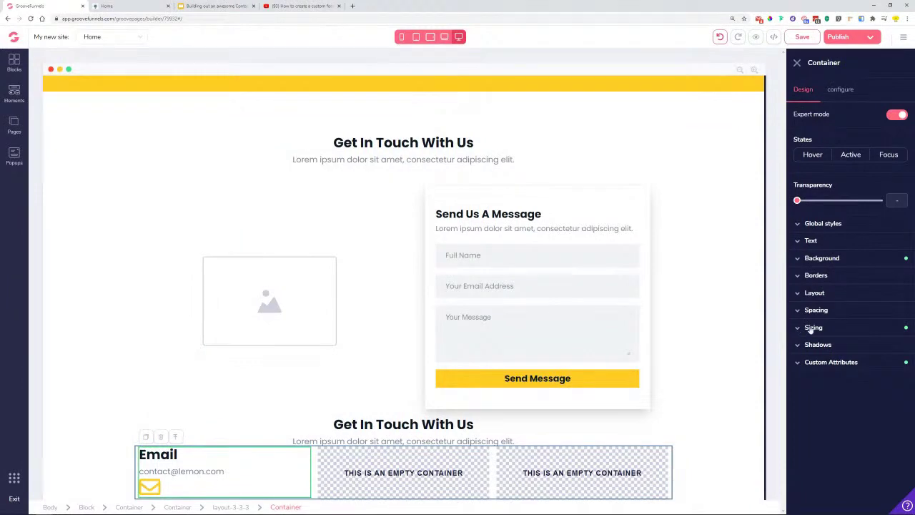
- Give the container the lg shadow preset, then select the Email card container
click(832, 347)
click(841, 364)
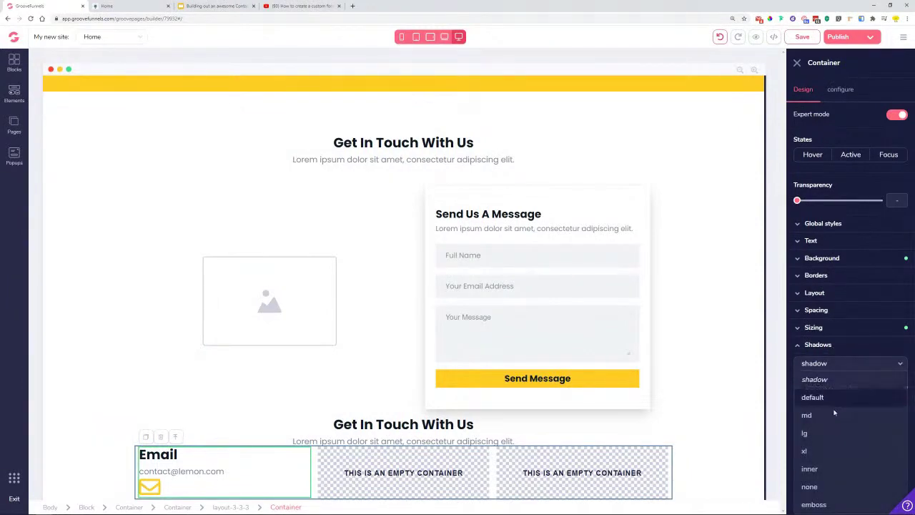
click(822, 434)
click(107, 415)
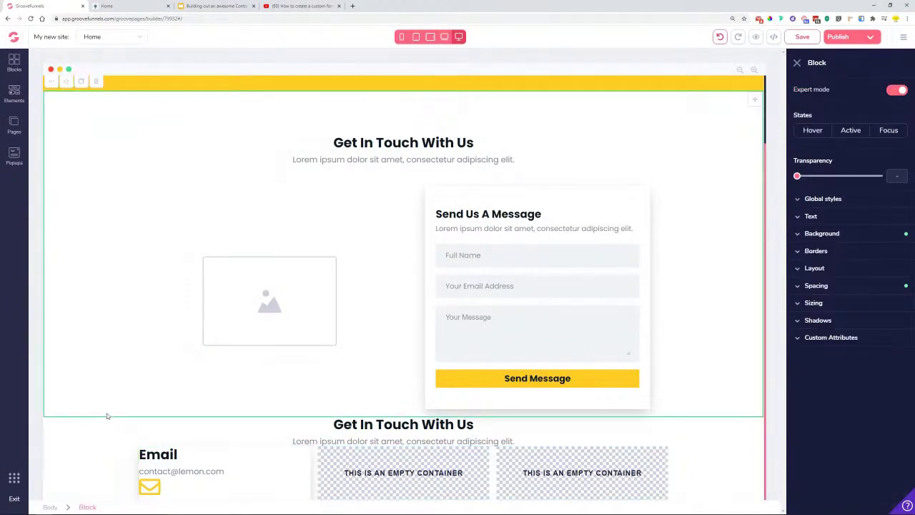
click(281, 474)
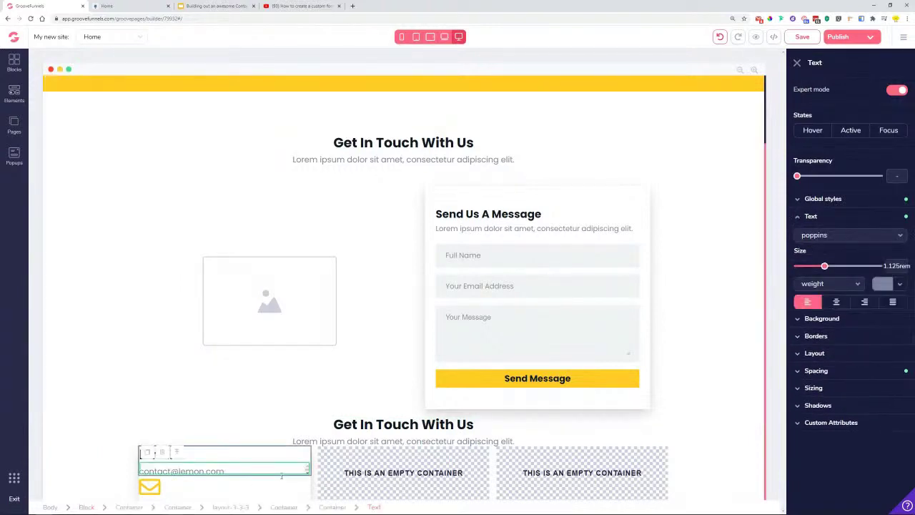
click(182, 455)
click(175, 438)
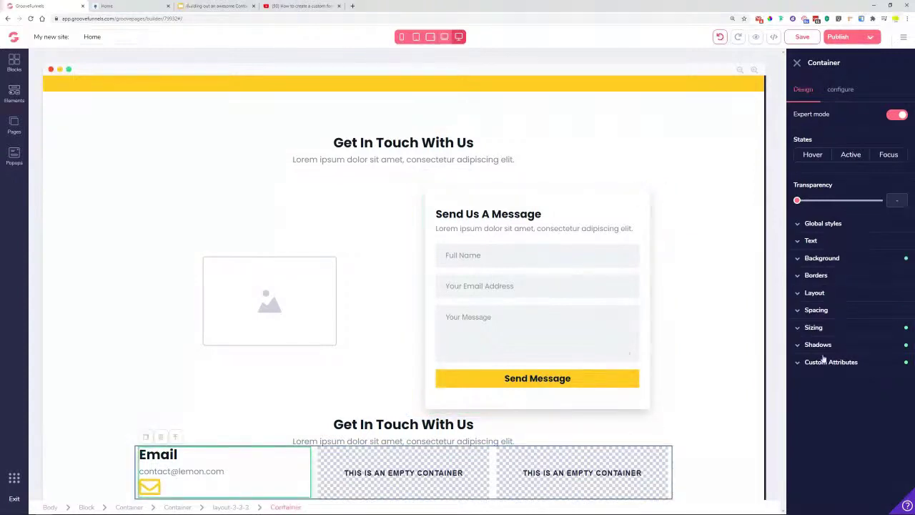
- Set the Email card's padding to 2rem on all sides
click(844, 314)
click(851, 384)
click(825, 364)
click(874, 365)
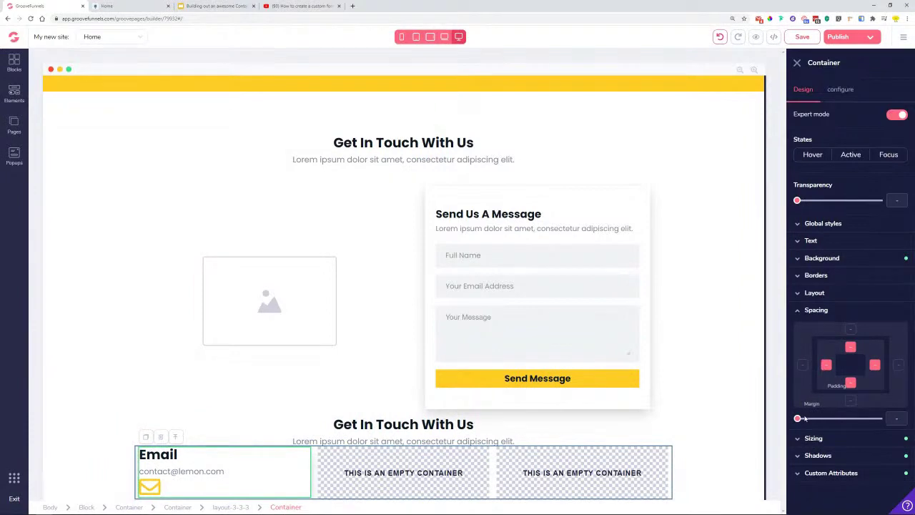
drag(797, 418, 834, 418)
scroll(322, 450, down, 1)
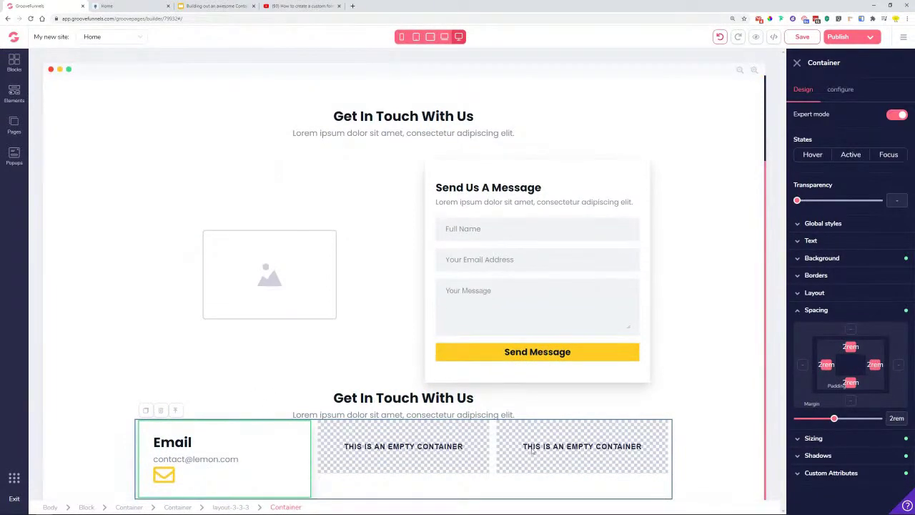
click(817, 311)
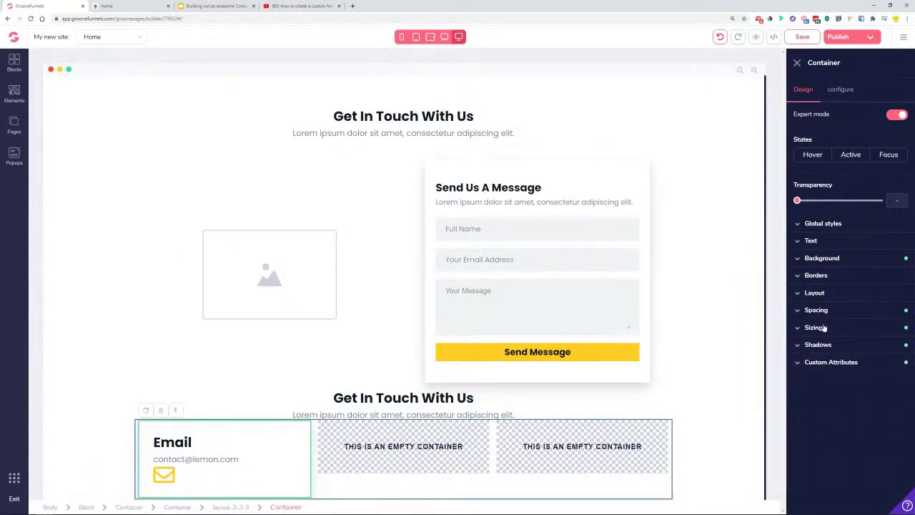
- Narrow the Email card to 80% width and raise its top/bottom padding to 3.5rem
click(823, 328)
drag(880, 384, 860, 384)
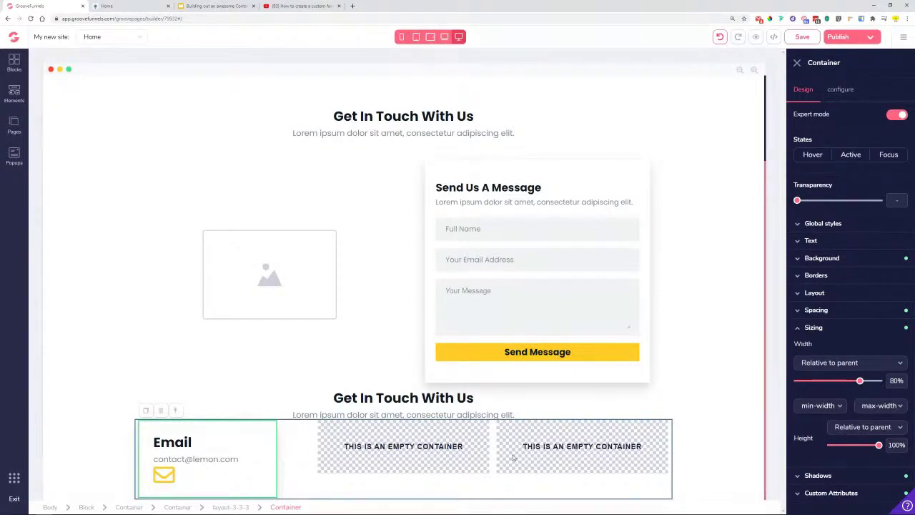
click(816, 310)
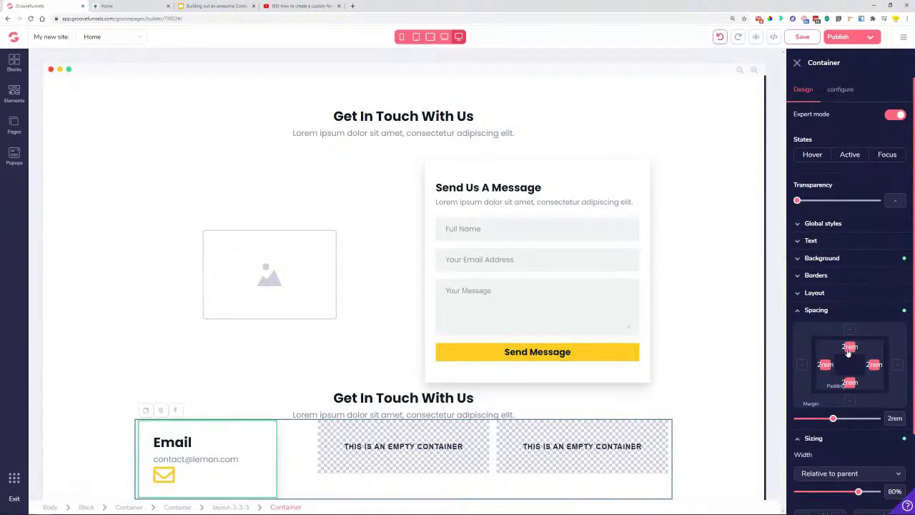
drag(833, 418, 845, 420)
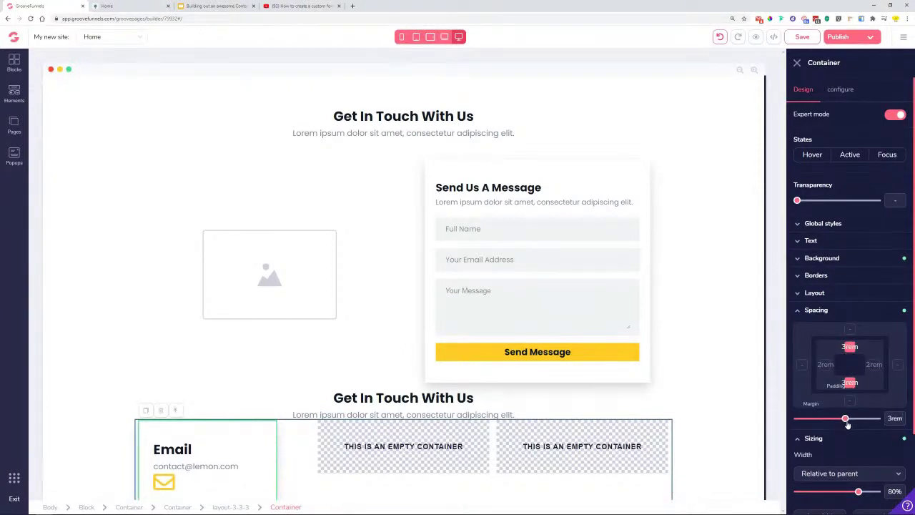
scroll(294, 405, down, 1)
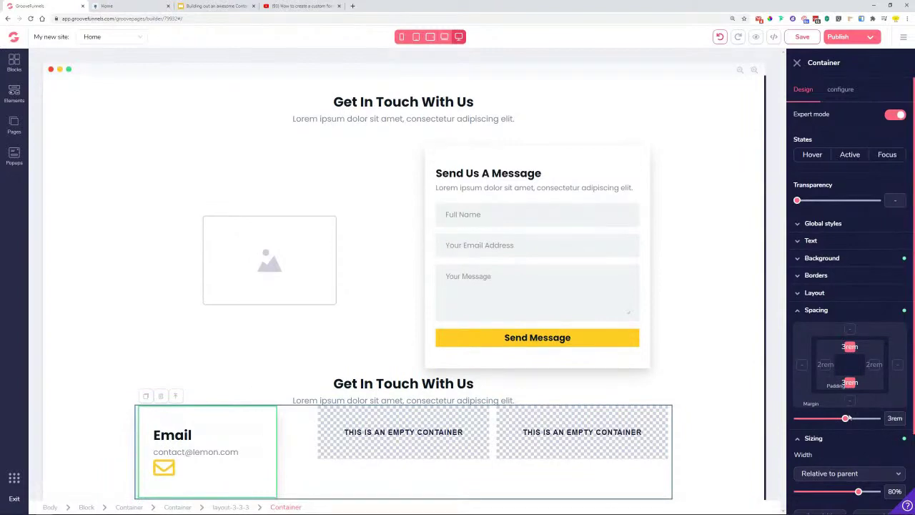
click(849, 418)
scroll(218, 464, down, 1)
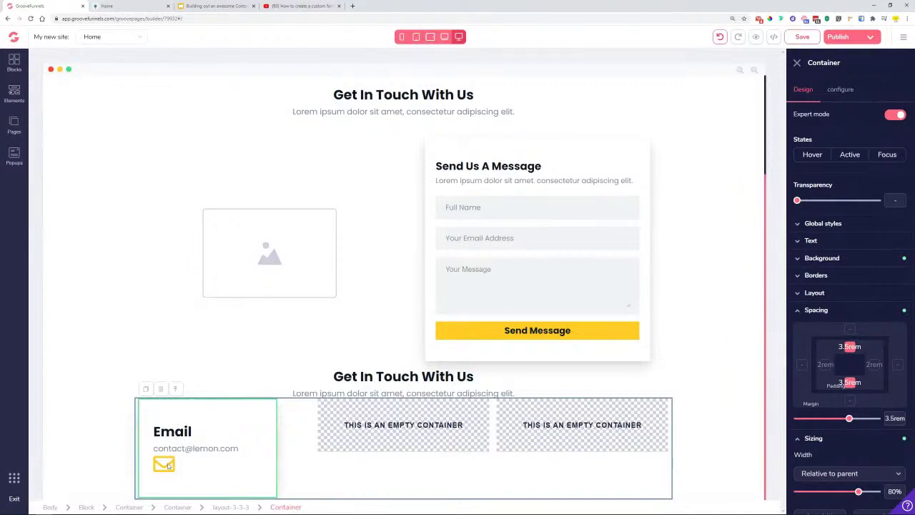
- Give the envelope icon a 1rem top margin to push it slightly lower
click(169, 467)
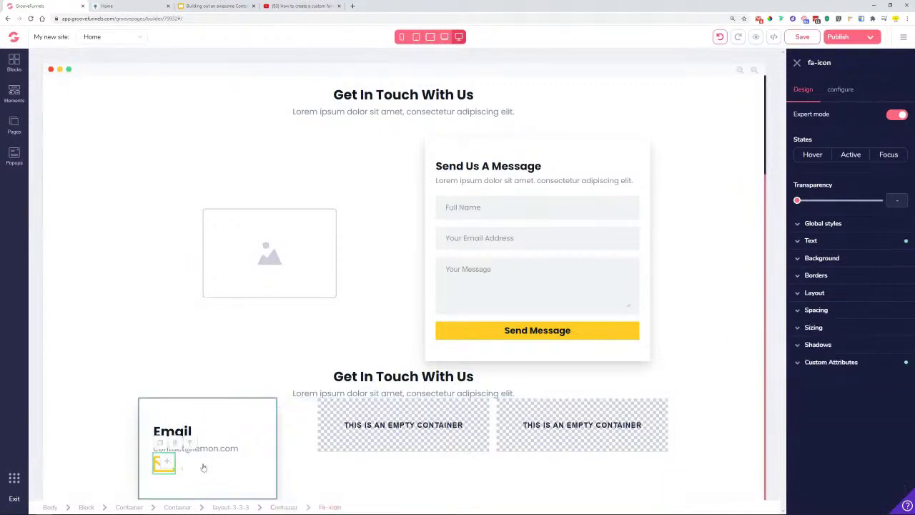
click(836, 318)
click(851, 330)
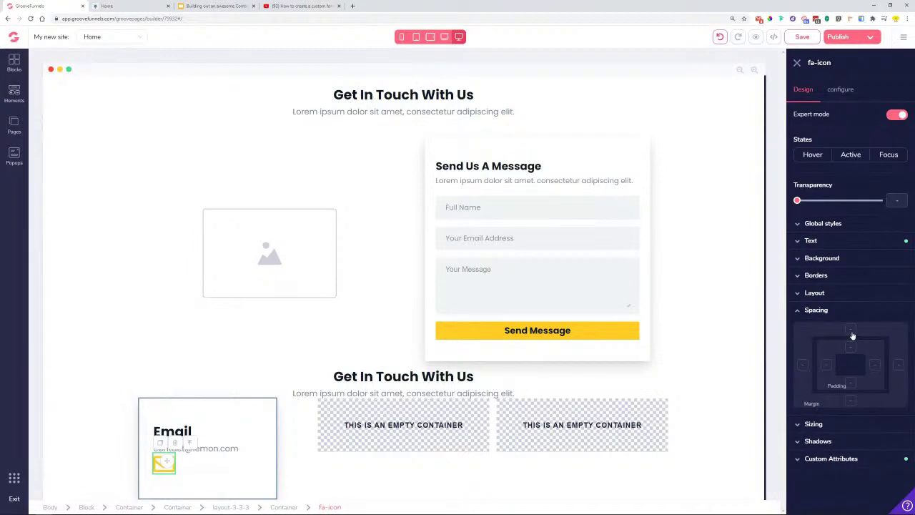
drag(798, 419, 817, 420)
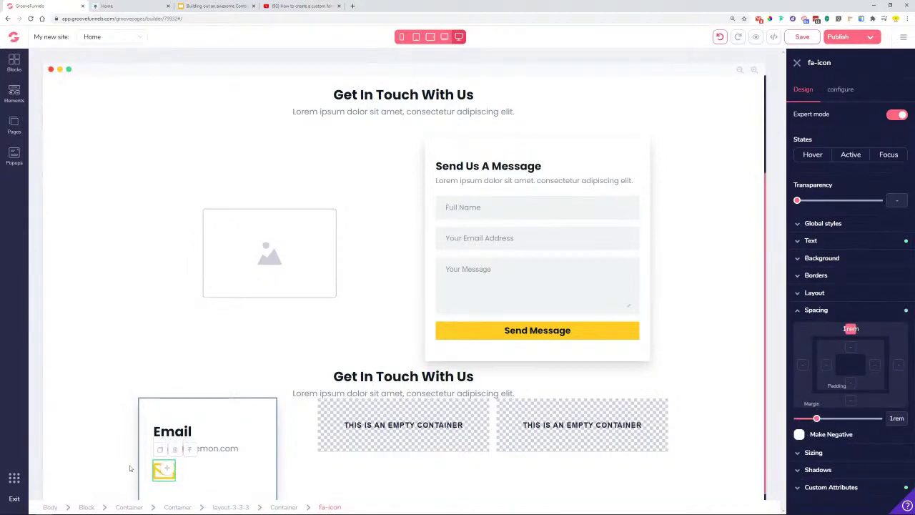
click(224, 357)
click(174, 477)
click(163, 474)
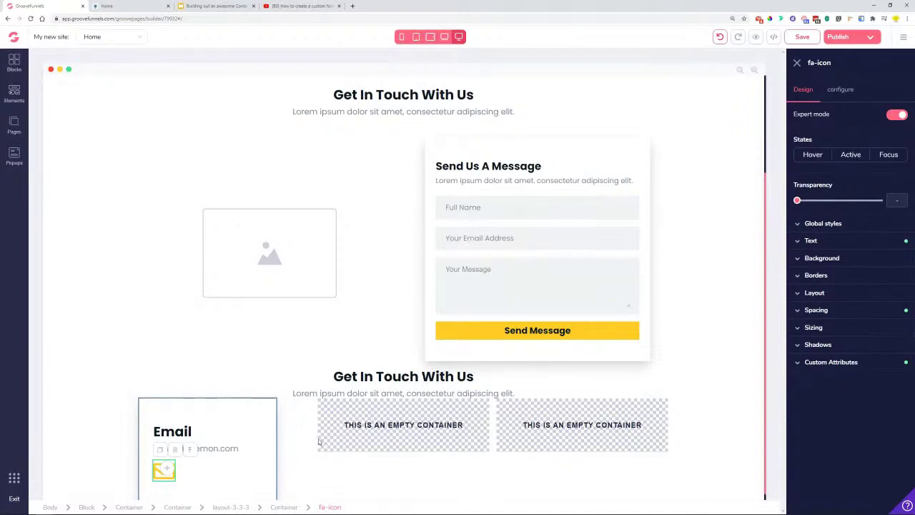
- Duplicate the envelope icon and give the copy 60% transparency and 1rem left padding
click(159, 450)
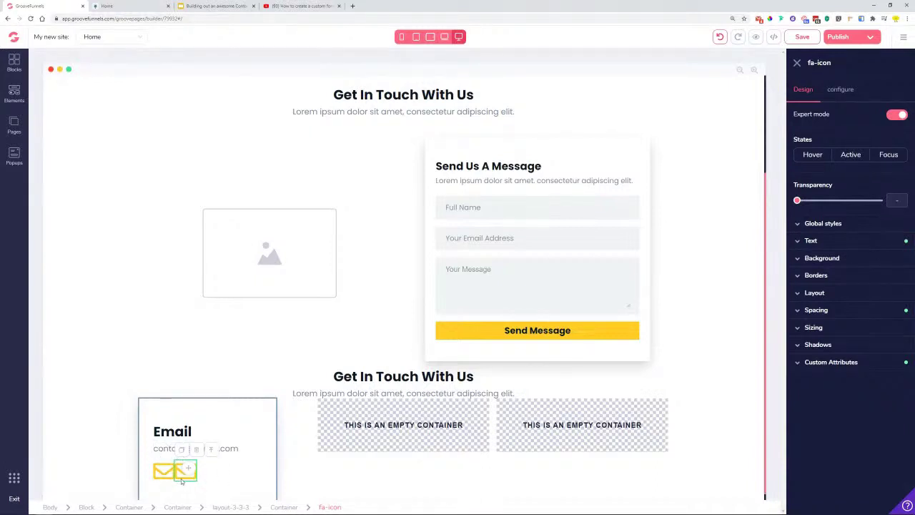
drag(799, 201, 849, 204)
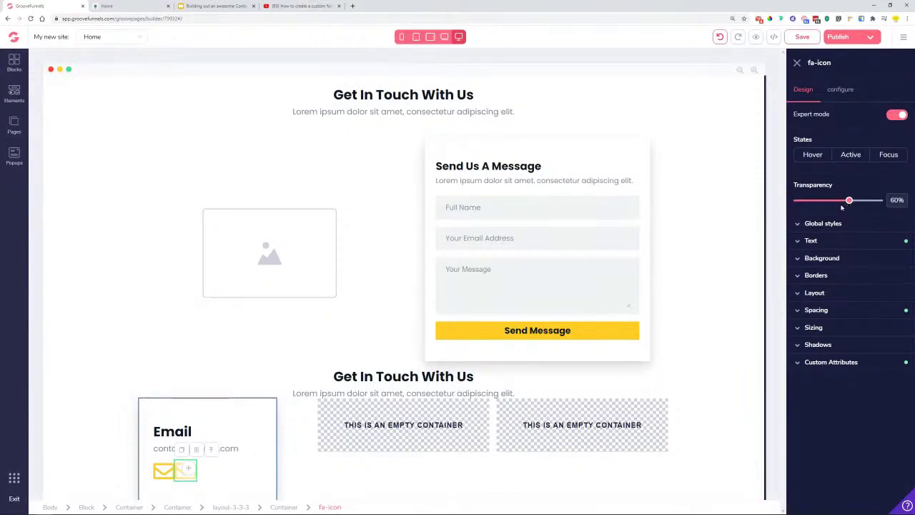
click(836, 312)
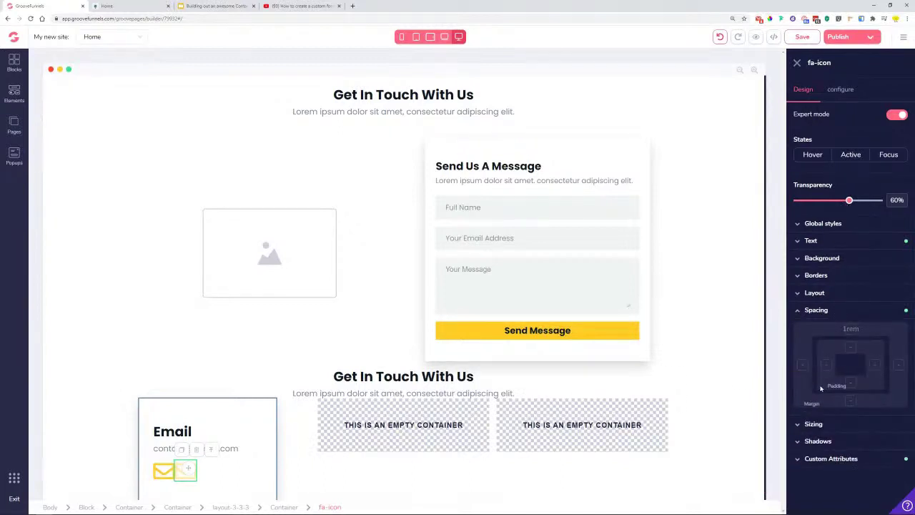
click(827, 366)
drag(799, 420, 817, 420)
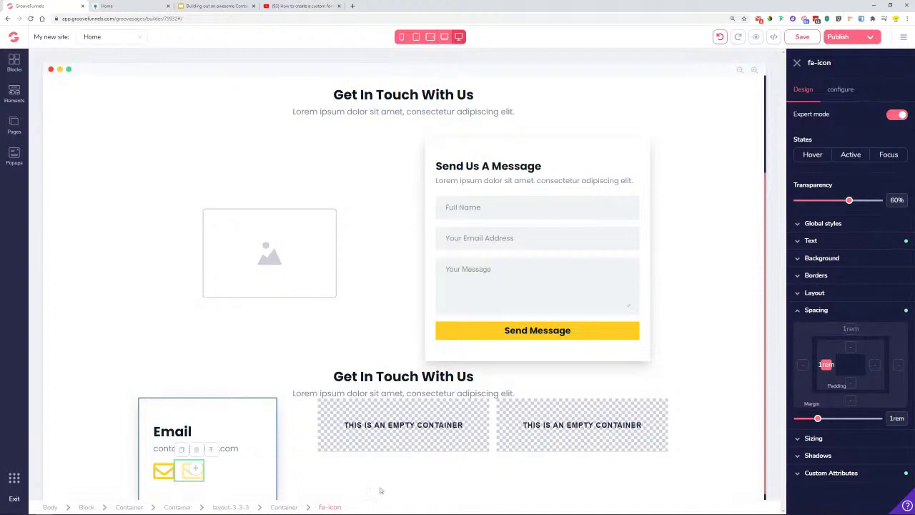
- Add a third envelope icon coloured #F0F2F4 at 40% transparency
click(198, 483)
click(190, 467)
click(181, 450)
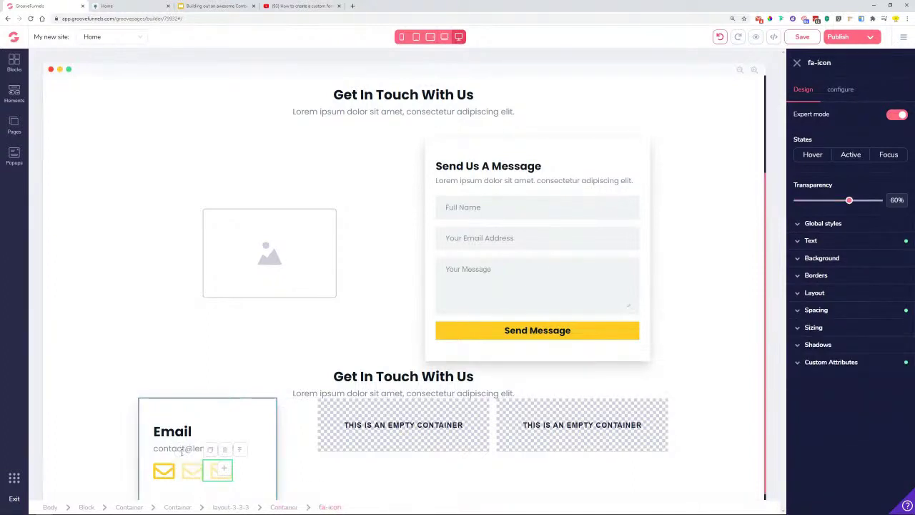
click(835, 243)
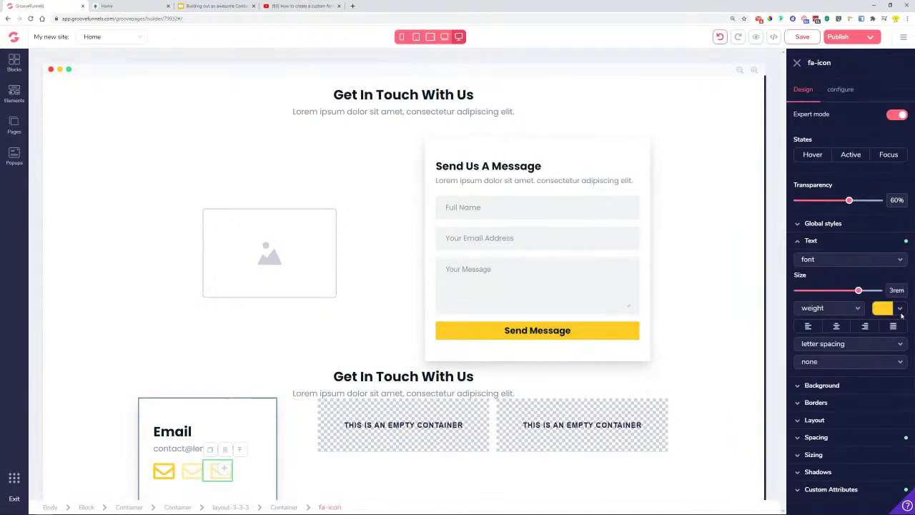
click(900, 309)
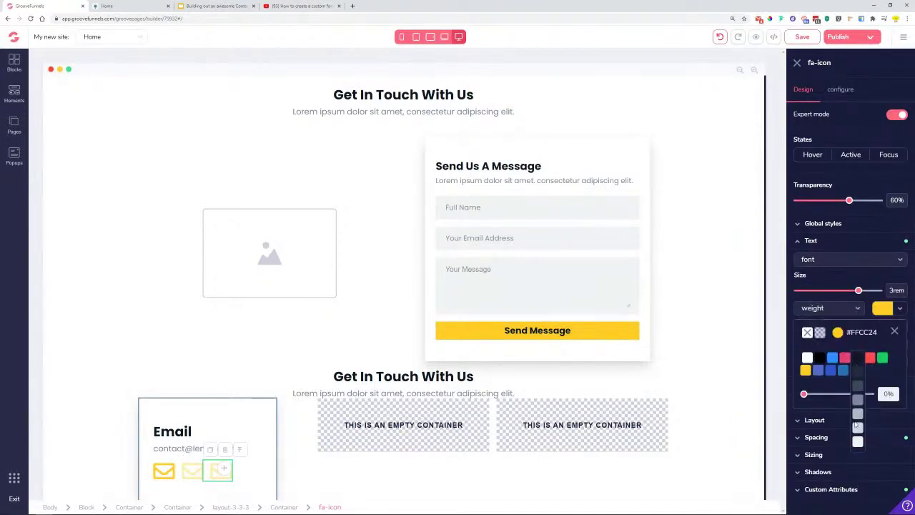
click(859, 444)
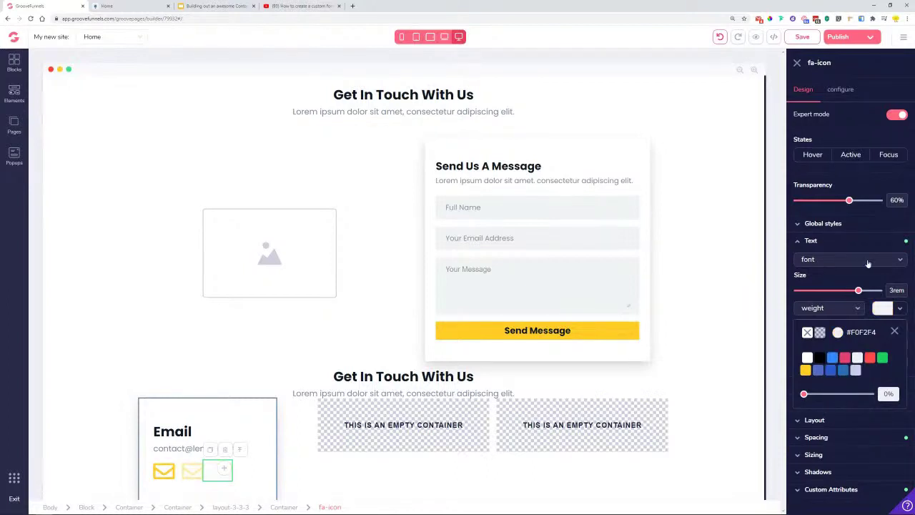
drag(850, 204, 837, 206)
- Save the Email card's container styling as a new global style named 'Container'
click(102, 383)
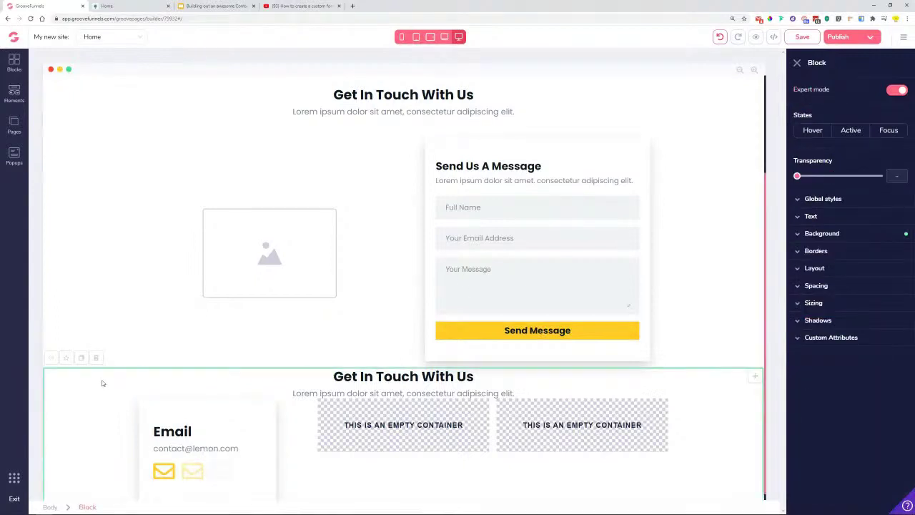
scroll(207, 479, down, 1)
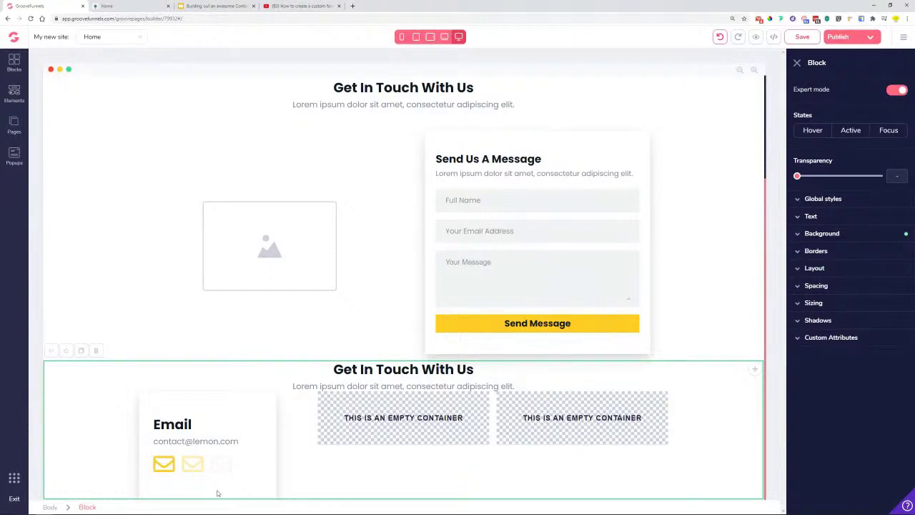
click(257, 417)
click(261, 401)
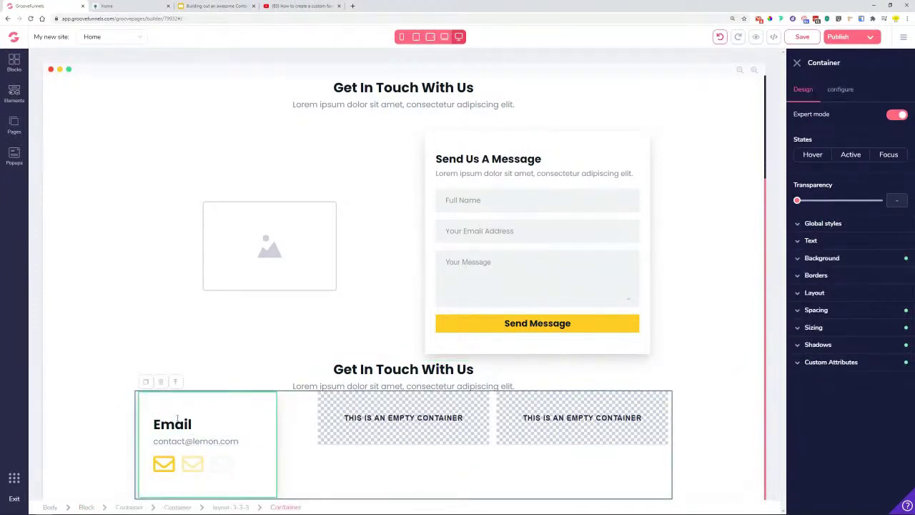
click(822, 225)
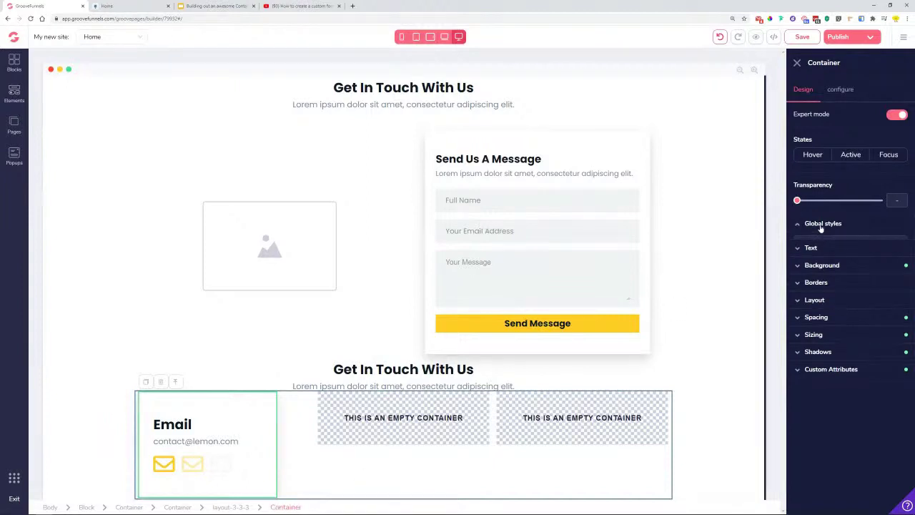
click(834, 243)
click(843, 254)
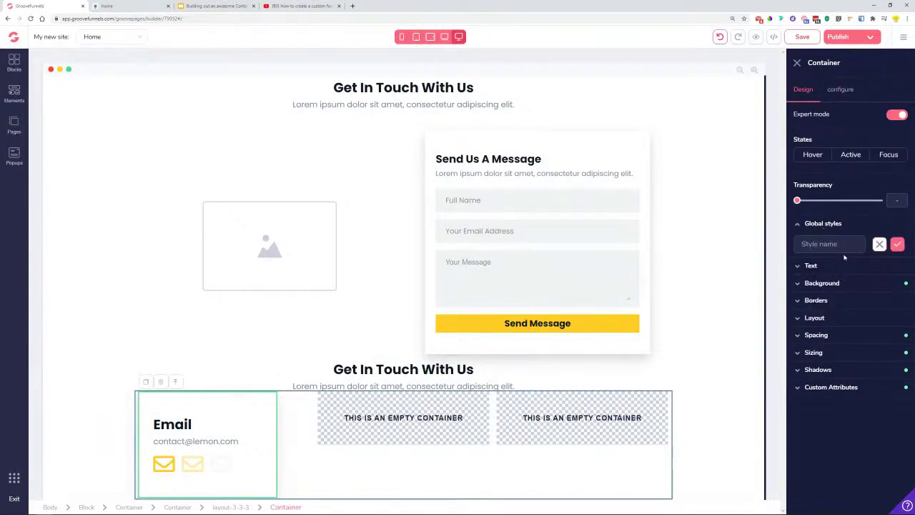
text(Container)
click(897, 243)
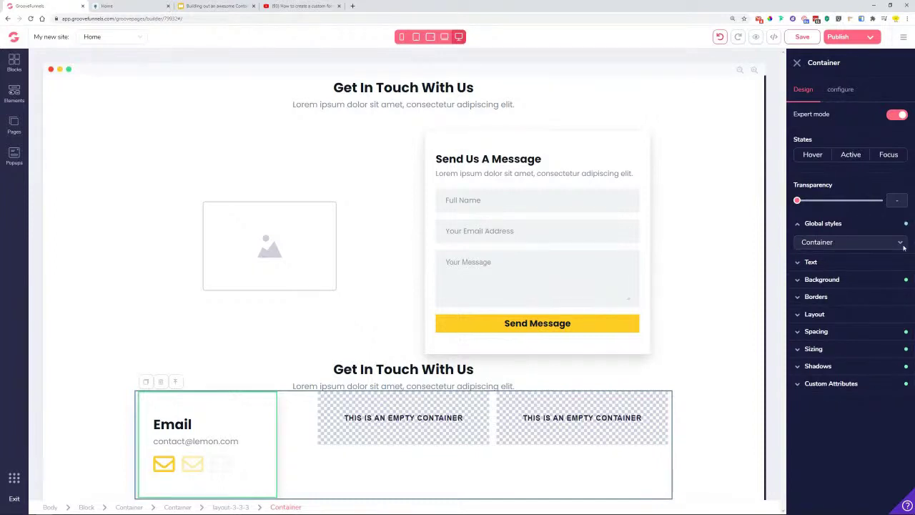
- Apply the Container global style to the middle empty container
click(421, 437)
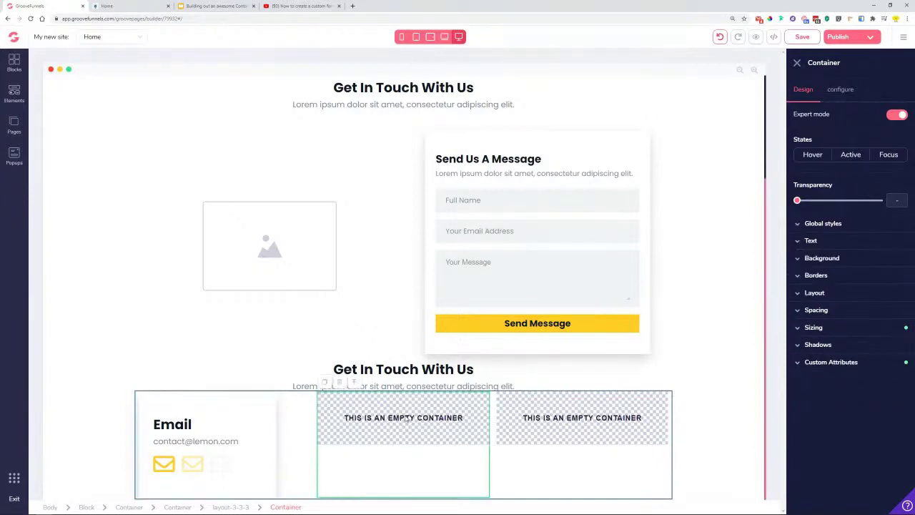
click(829, 243)
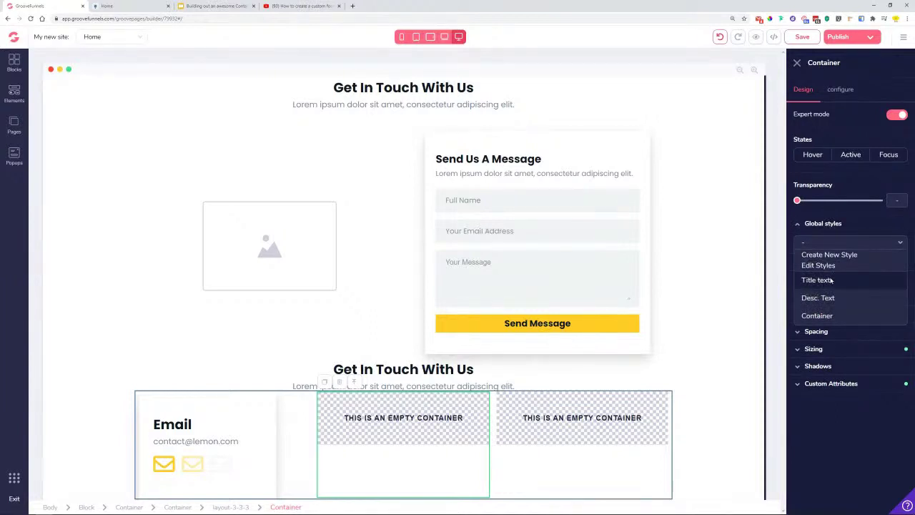
click(817, 316)
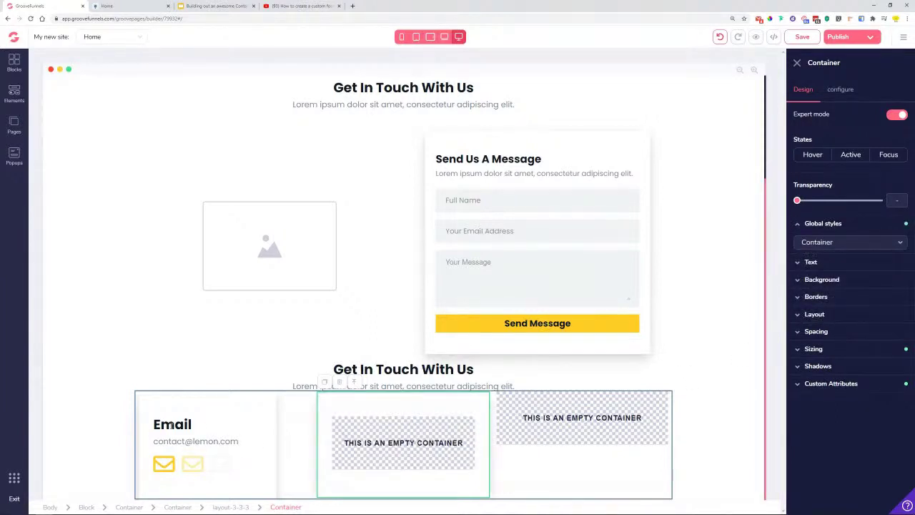
click(162, 422)
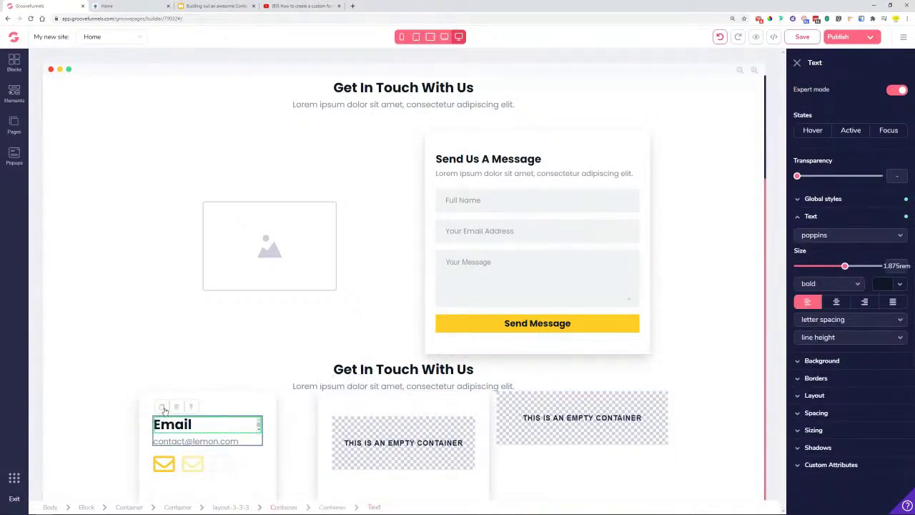
- Delete the accidental duplicate of the Email heading
click(185, 419)
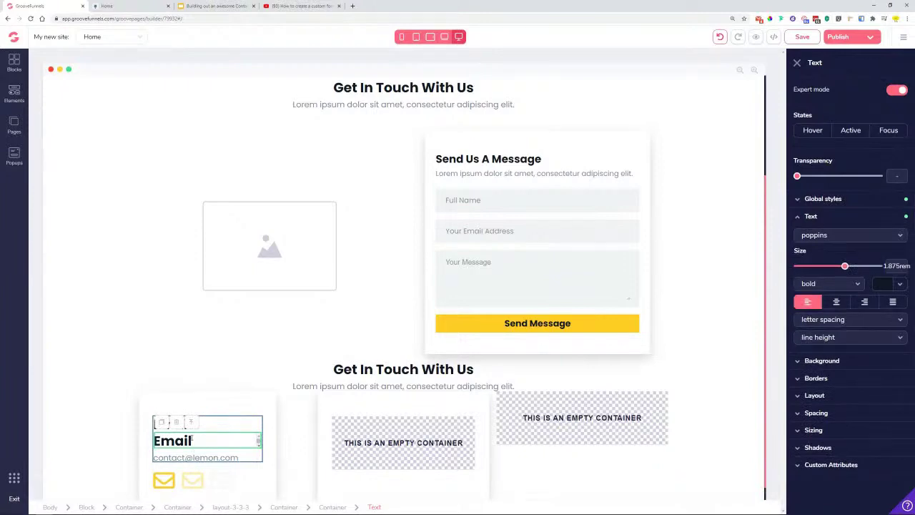
click(176, 422)
click(178, 426)
click(177, 424)
click(479, 285)
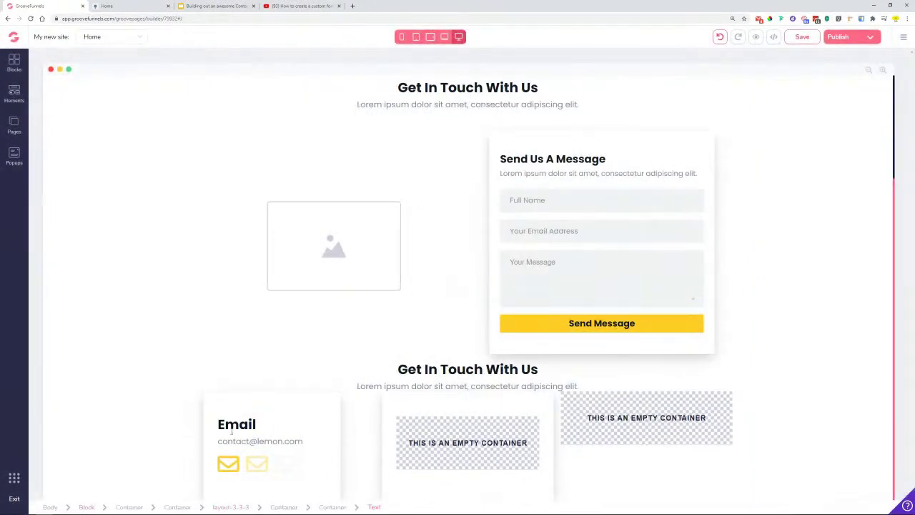
- Copy the Email heading and address group into the middle container
click(231, 429)
click(193, 406)
click(160, 407)
drag(253, 455, 419, 438)
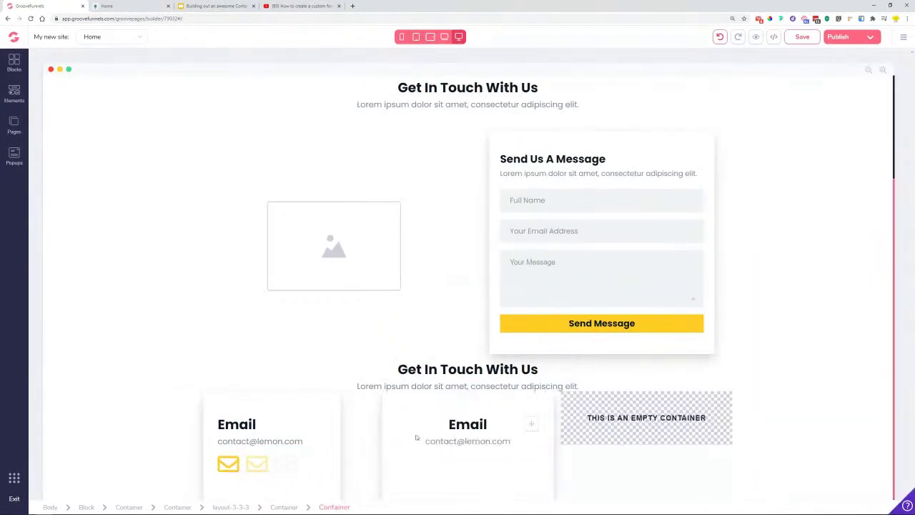
click(452, 426)
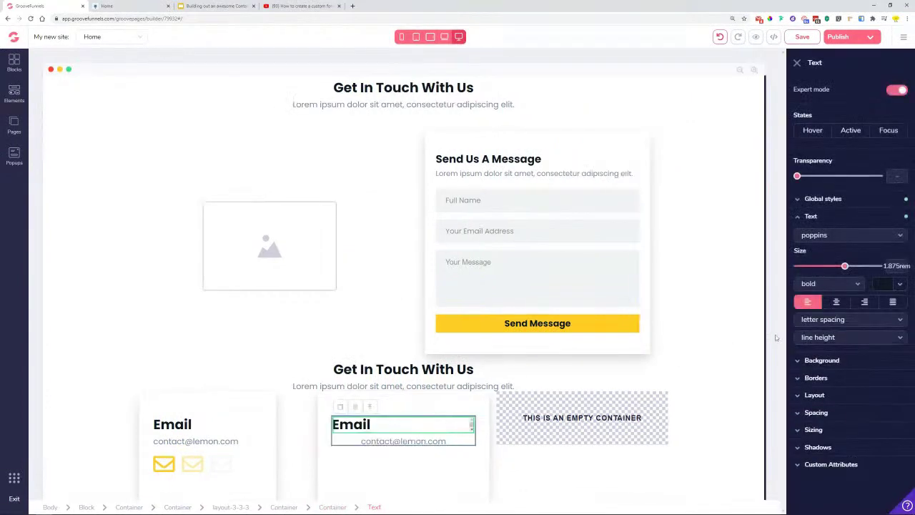
click(419, 441)
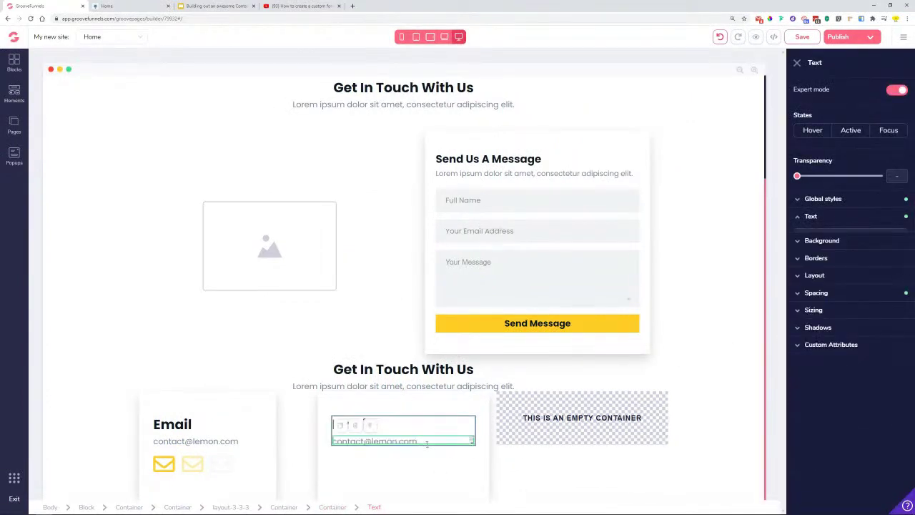
- Undo stray edits and drag a copy of the envelope icon row into the middle card
click(190, 463)
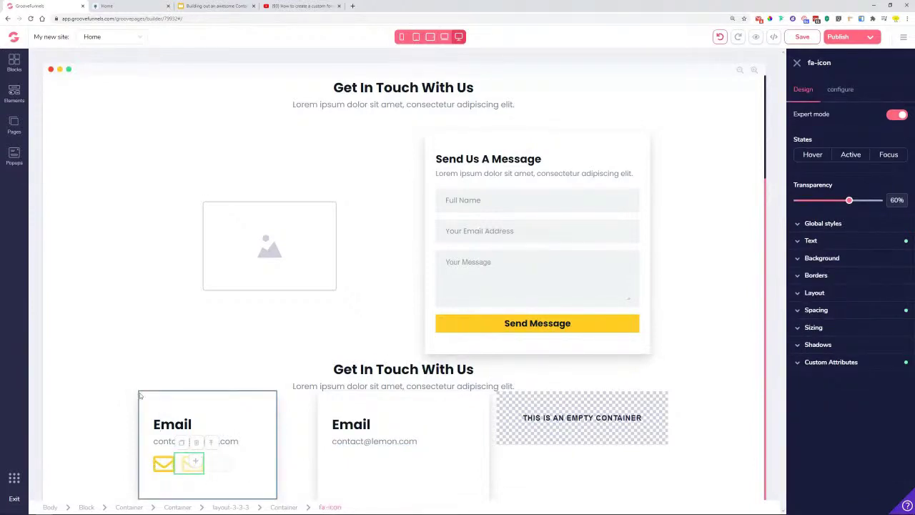
click(15, 93)
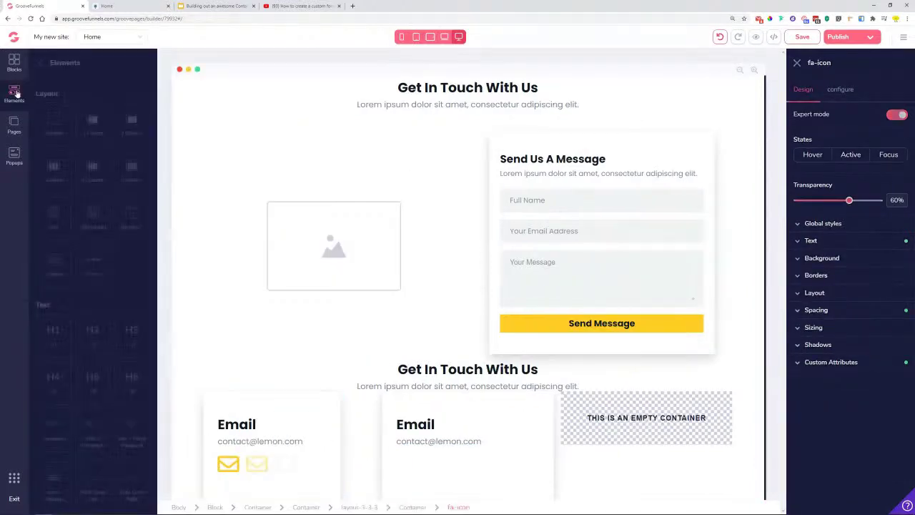
drag(711, 418, 314, 459)
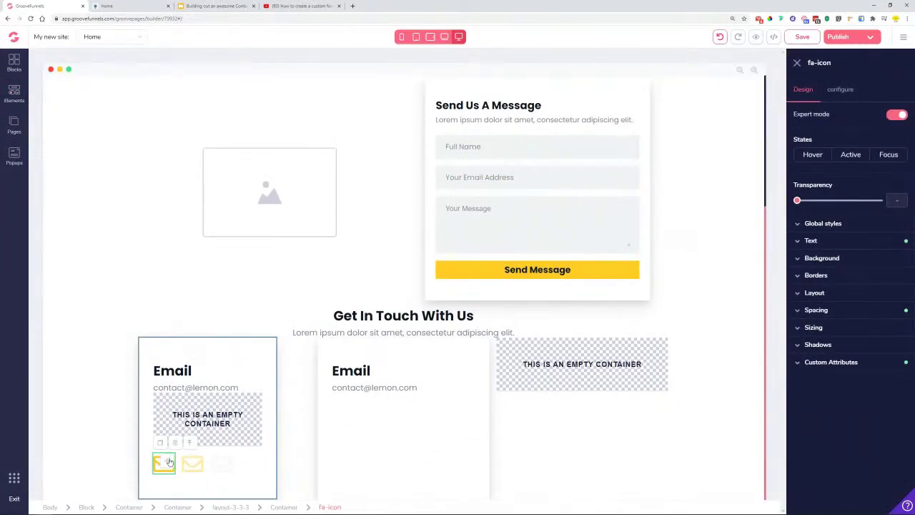
key(ctrl+z)
click(234, 461)
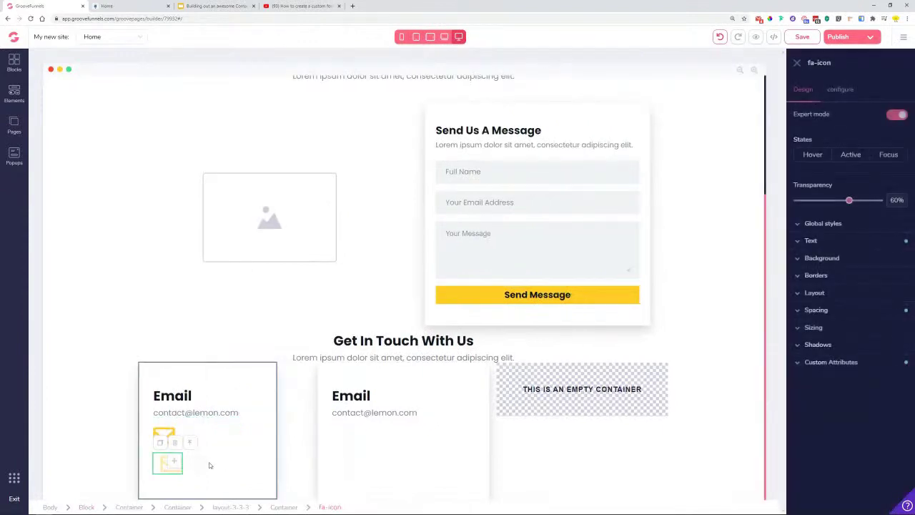
double_click(173, 464)
key(ctrl+z)
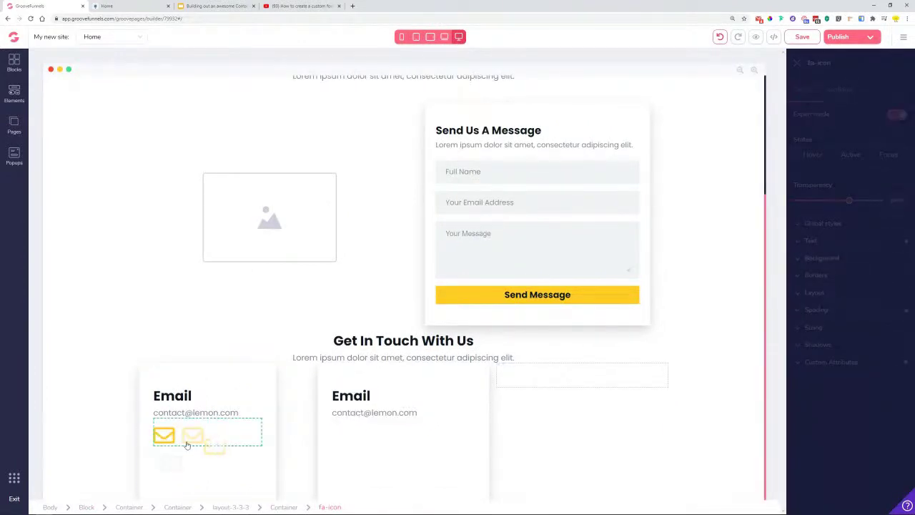
click(165, 466)
key(ctrl+z)
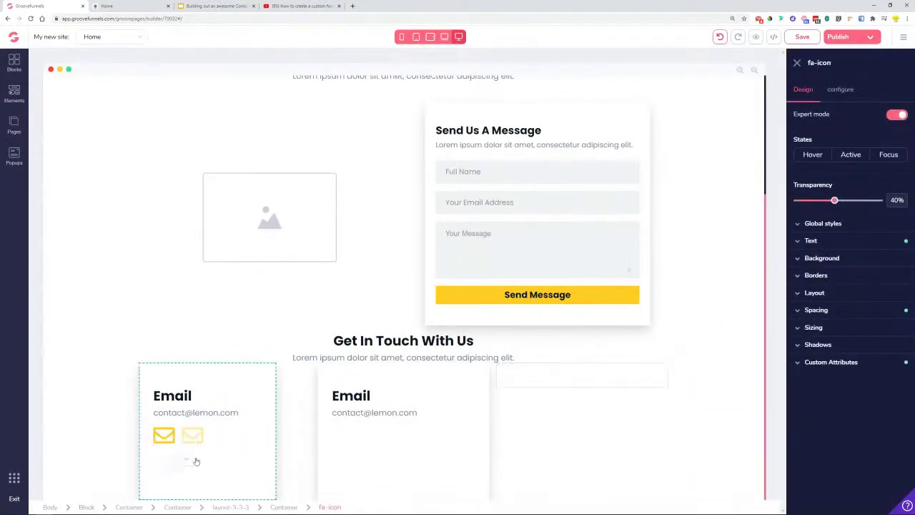
drag(270, 470, 280, 467)
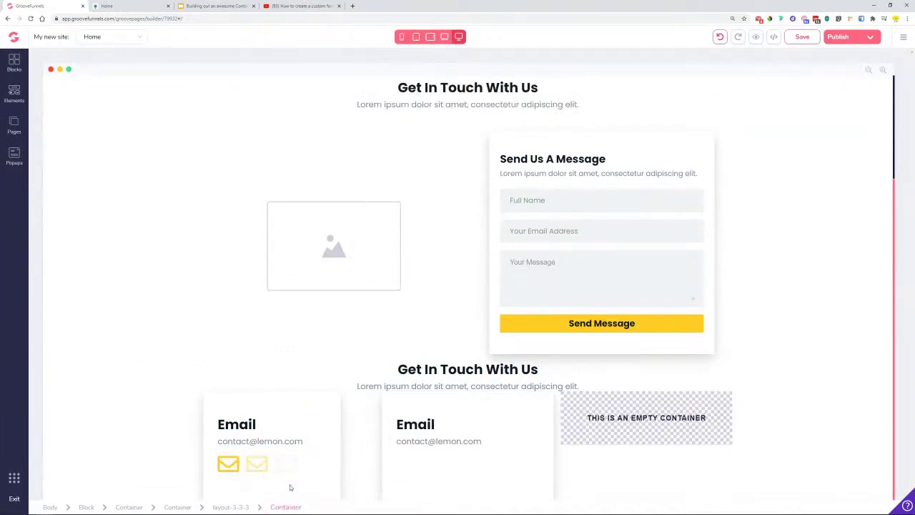
click(304, 466)
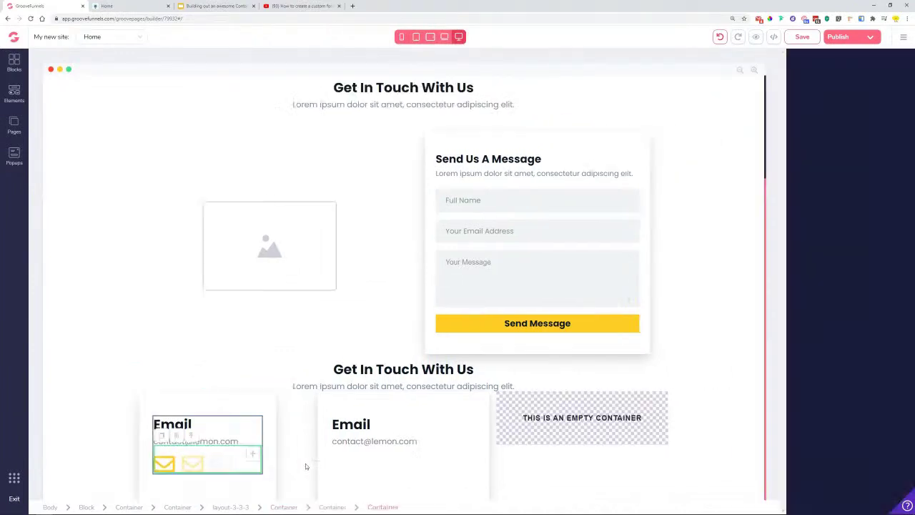
drag(163, 437, 347, 482)
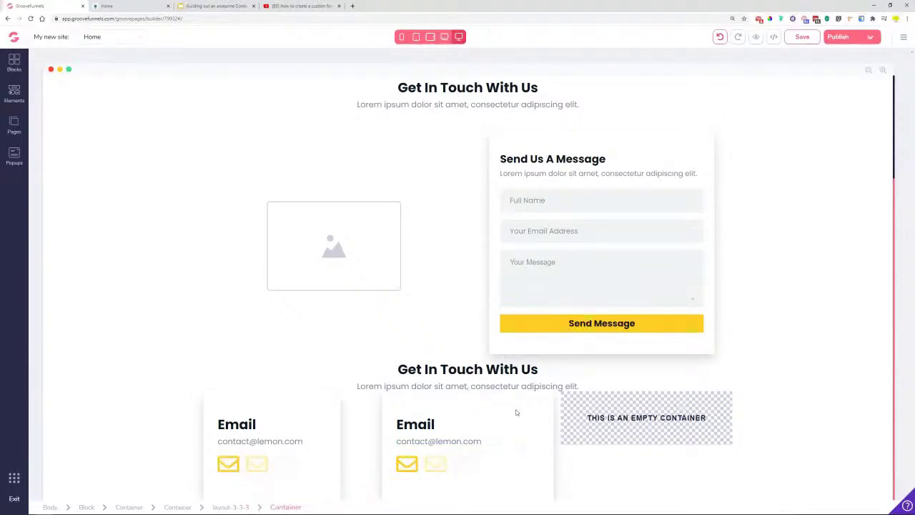
double_click(429, 425)
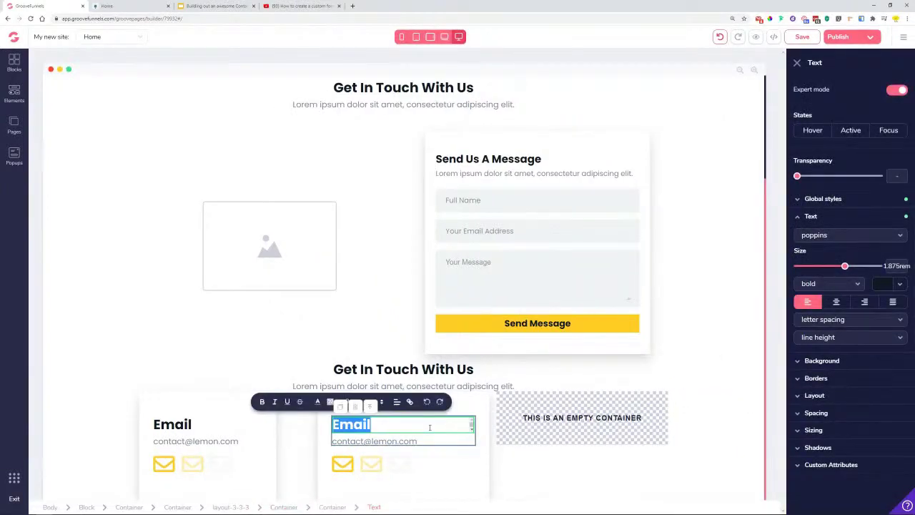
text(T)
key(BackSpace)
text(Phone)
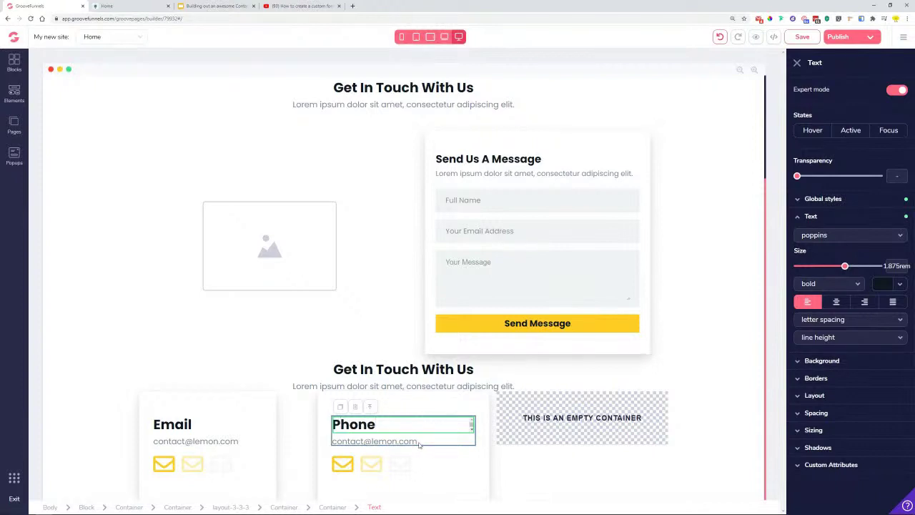
click(419, 443)
drag(419, 443, 264, 443)
click(264, 443)
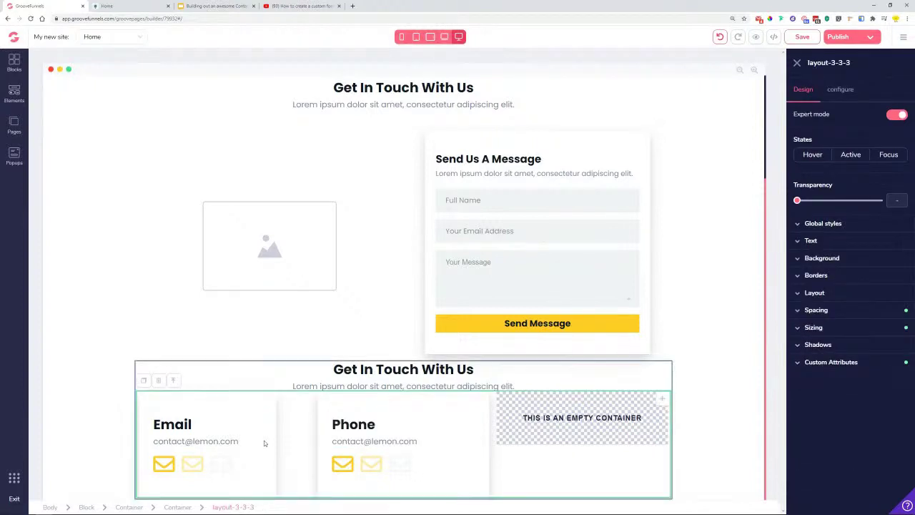
double_click(405, 442)
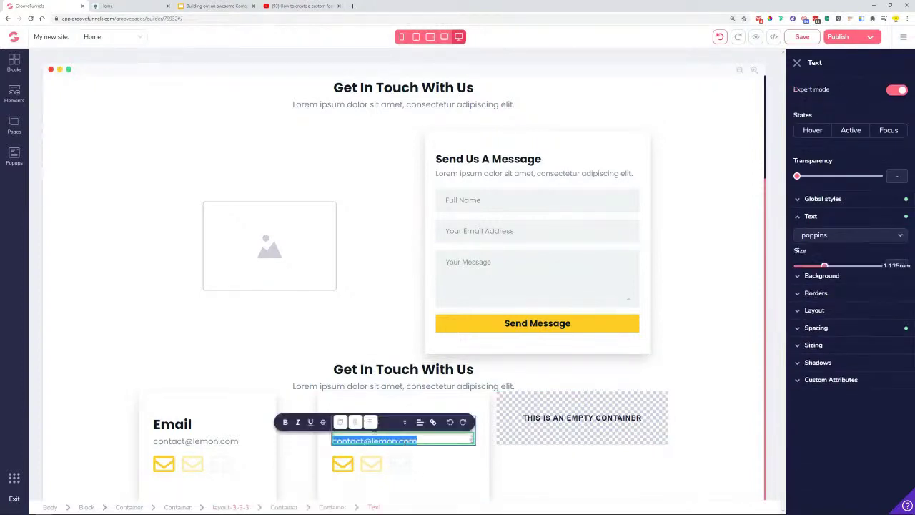
key(BackSpace)
text(123)
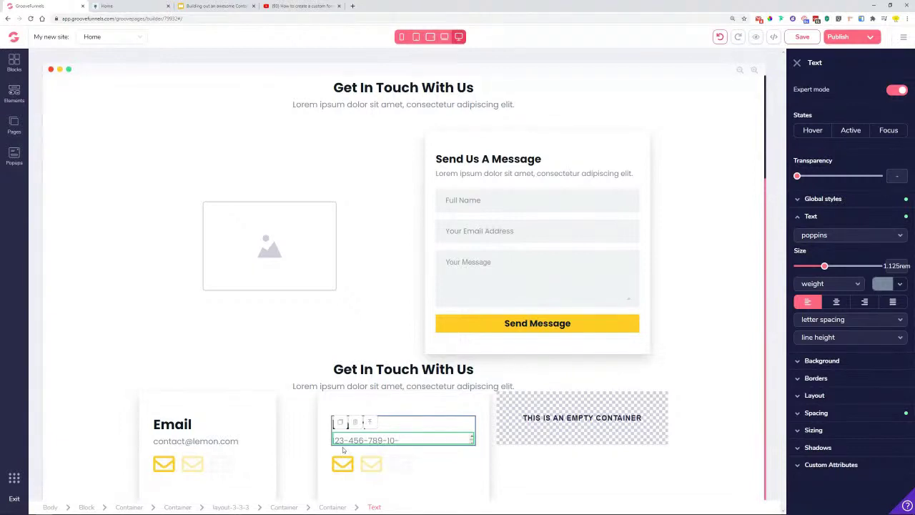
text(-456-789-1011)
click(441, 488)
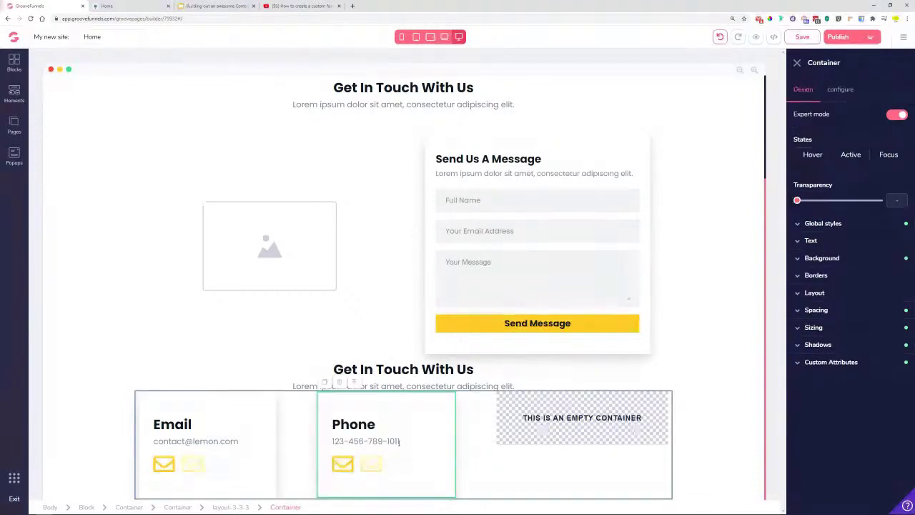
- Change the card's first two envelope icons to fas fa-phone-alt
click(344, 468)
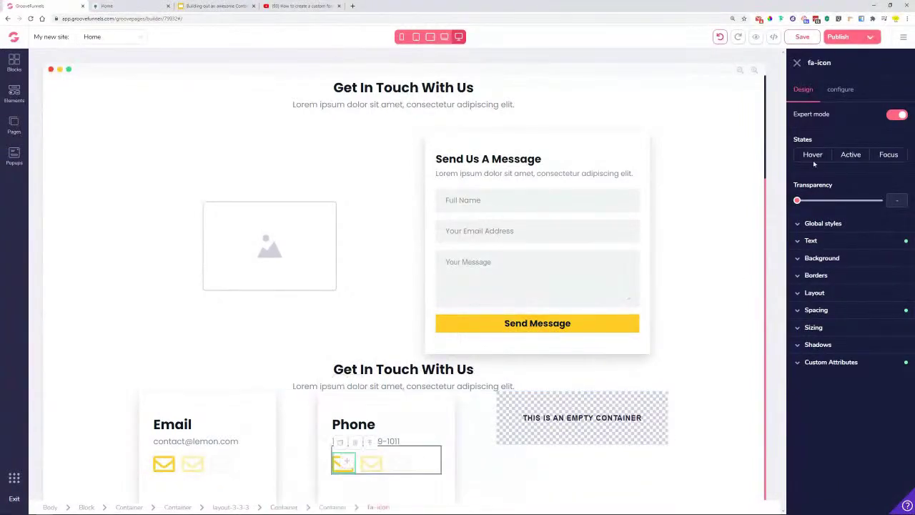
click(841, 89)
triple_click(859, 139)
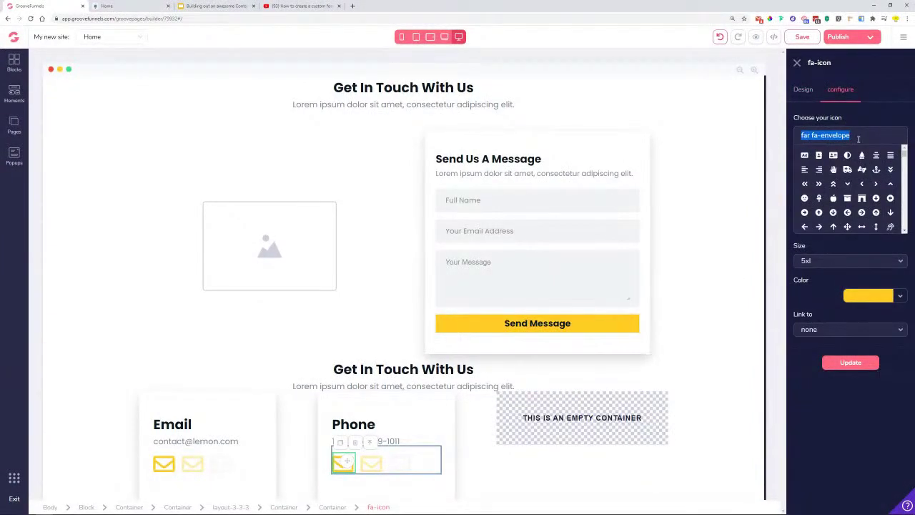
text(pho)
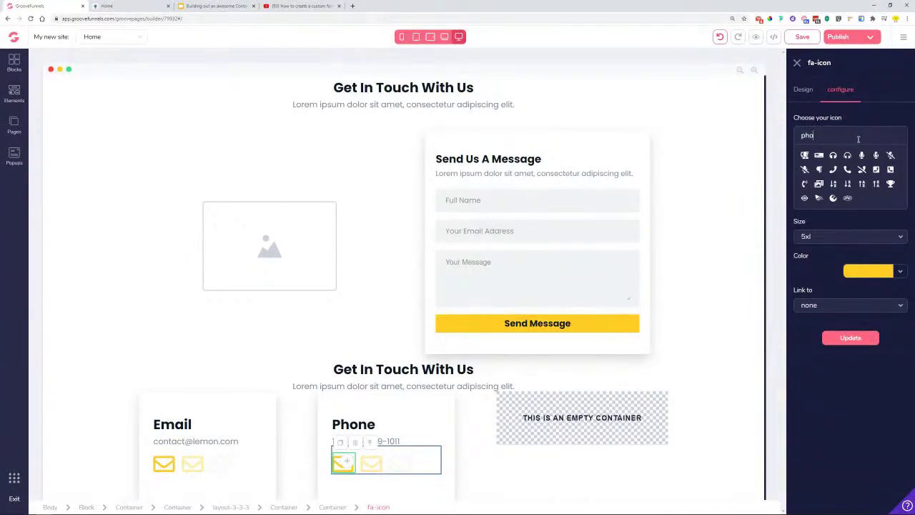
click(819, 171)
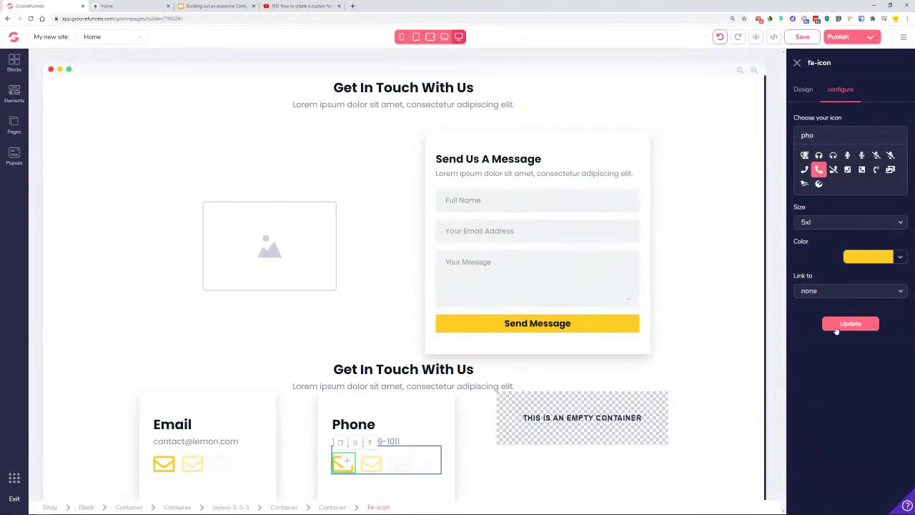
click(841, 362)
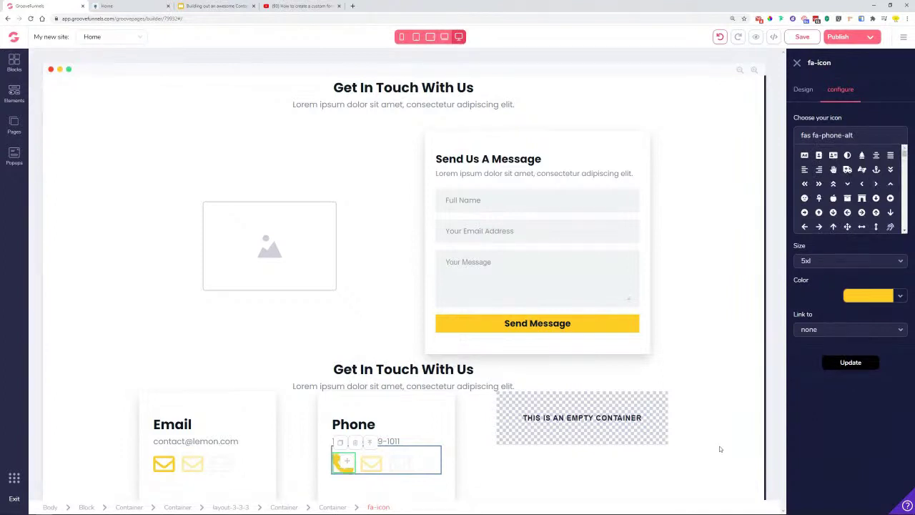
click(371, 466)
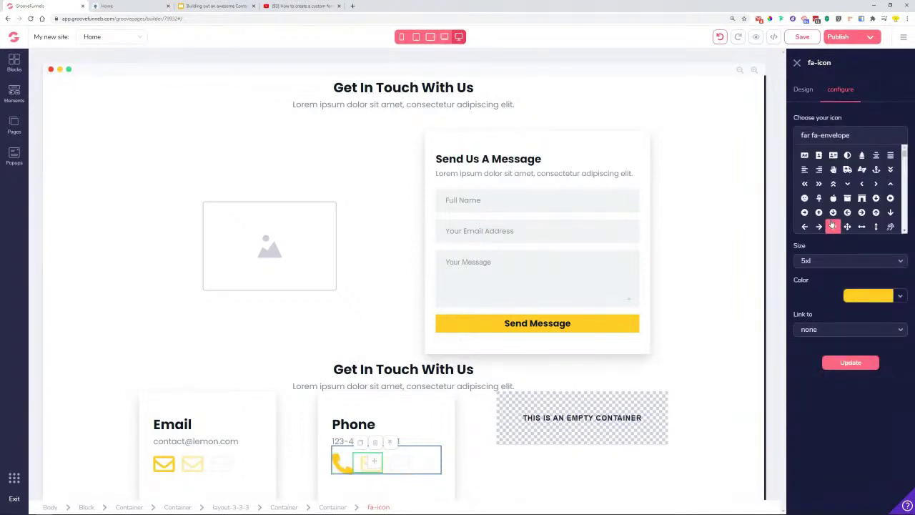
triple_click(830, 138)
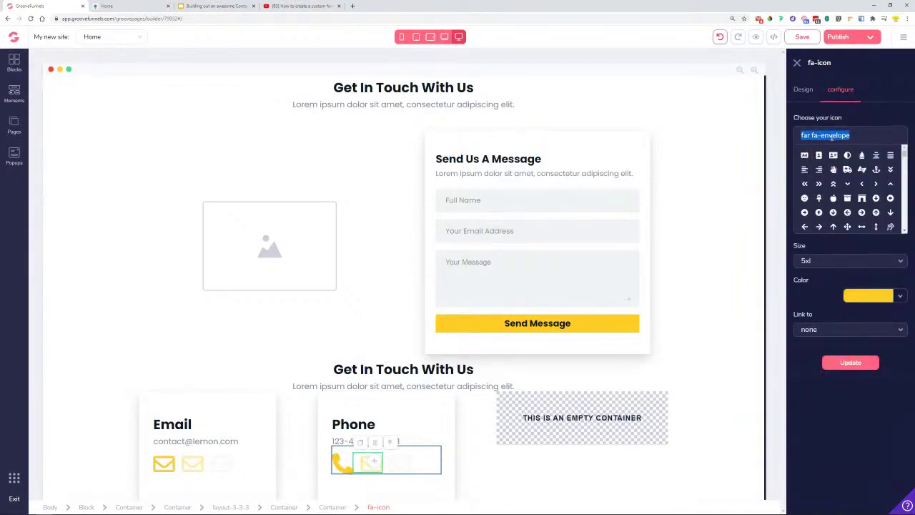
text(phone)
click(820, 171)
click(851, 312)
click(847, 361)
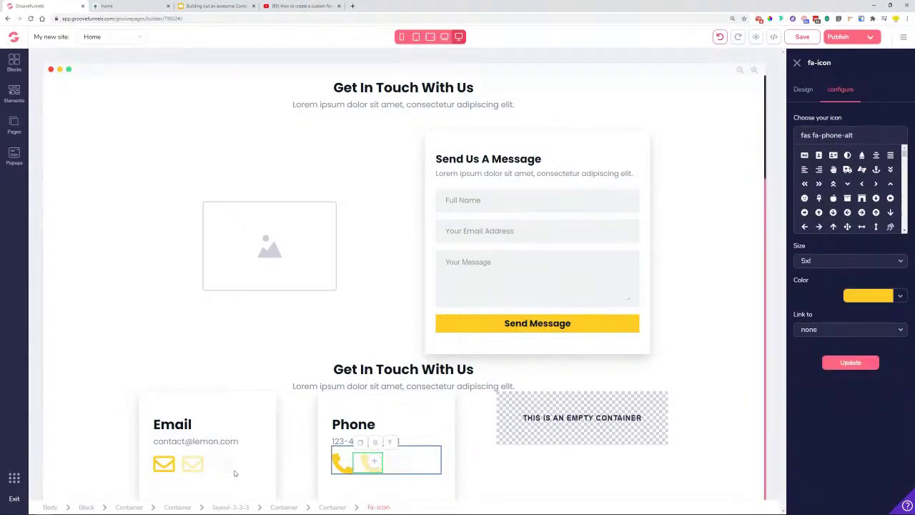
- Make the third icon a #F0F2F4 phone icon as well
click(404, 467)
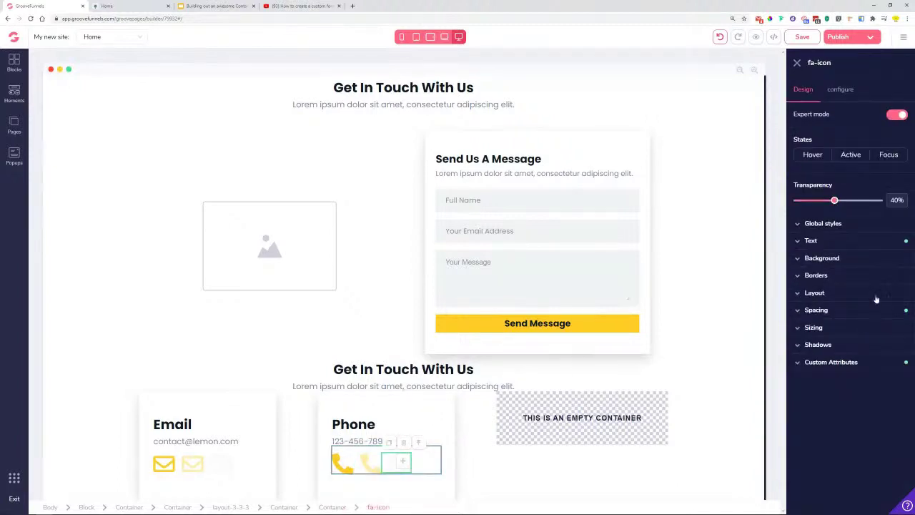
click(841, 90)
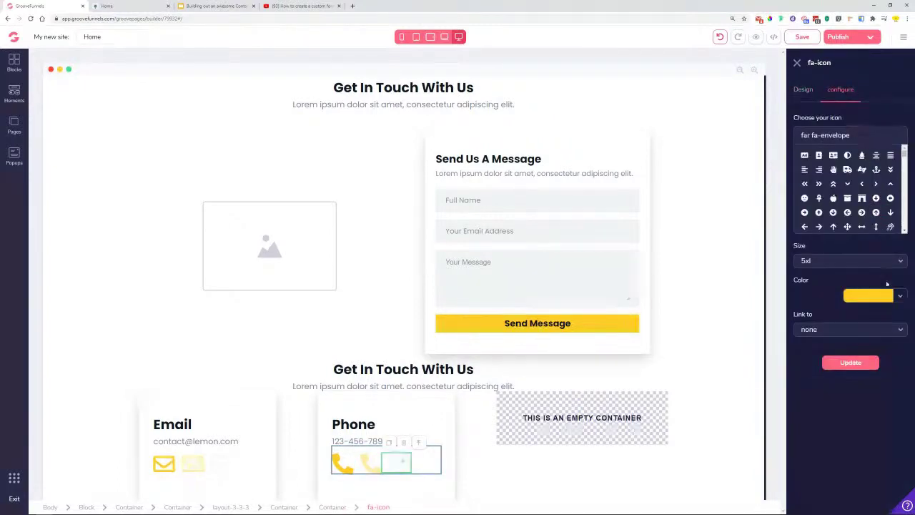
click(902, 299)
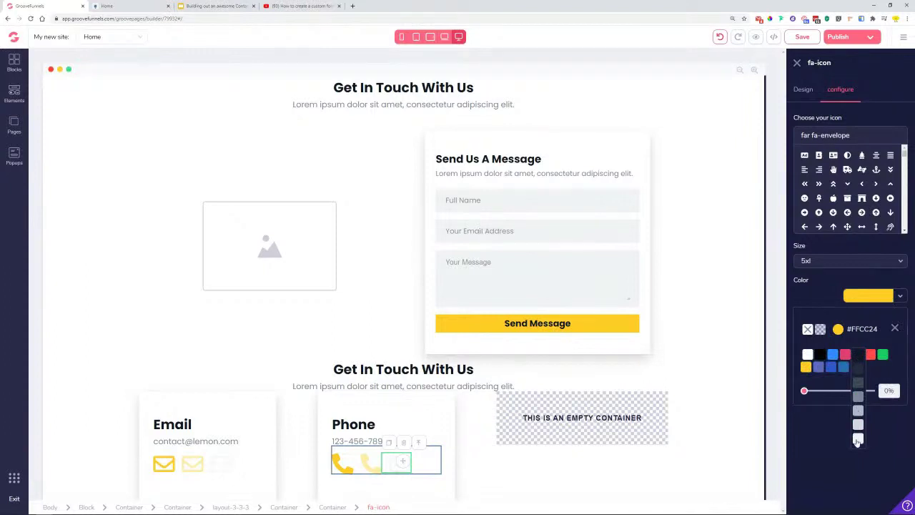
click(856, 442)
click(895, 328)
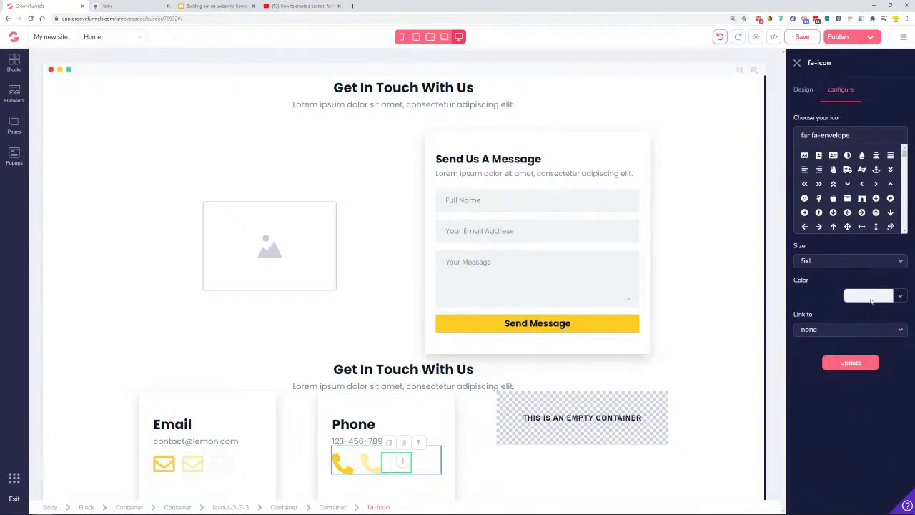
triple_click(848, 136)
text(phone)
click(820, 171)
click(846, 363)
click(452, 419)
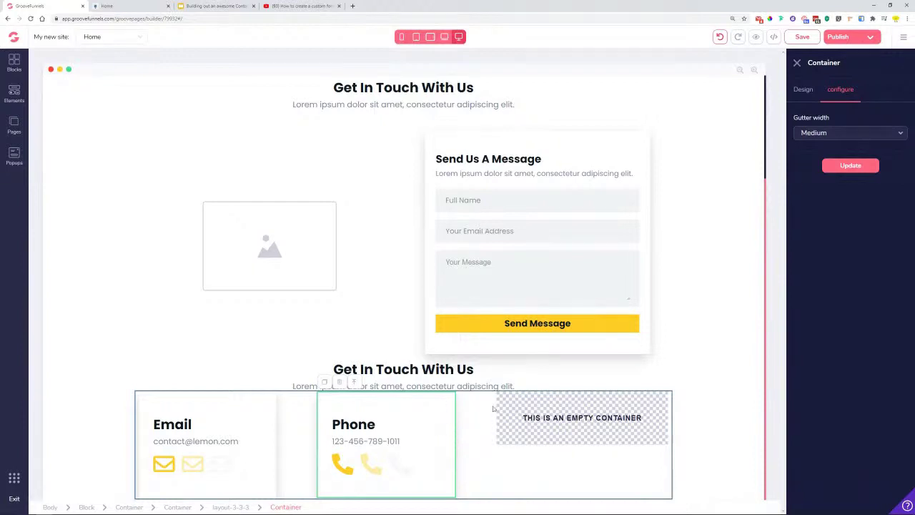
- Apply the Container global style to the empty third column
click(512, 423)
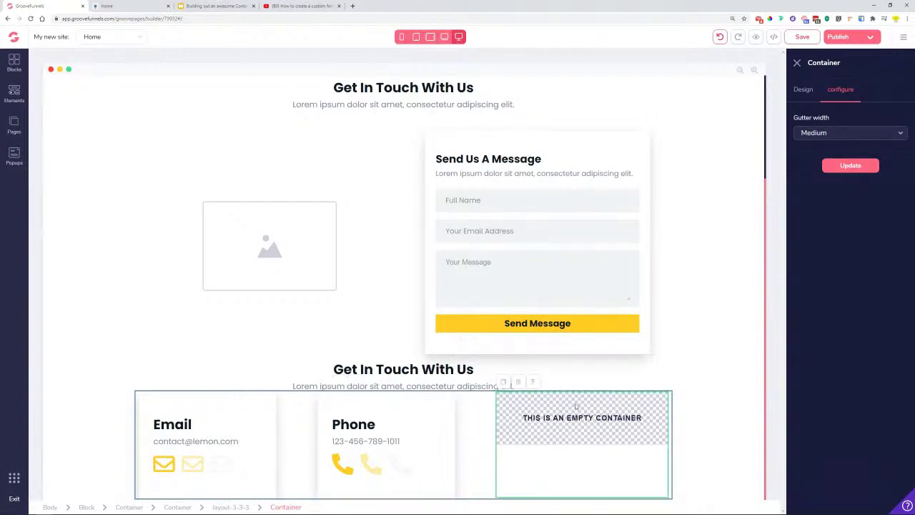
click(807, 89)
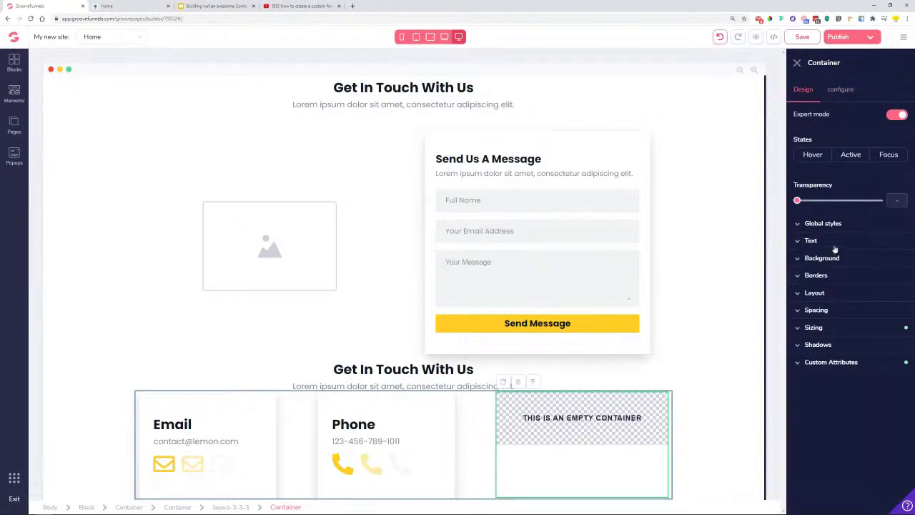
click(840, 225)
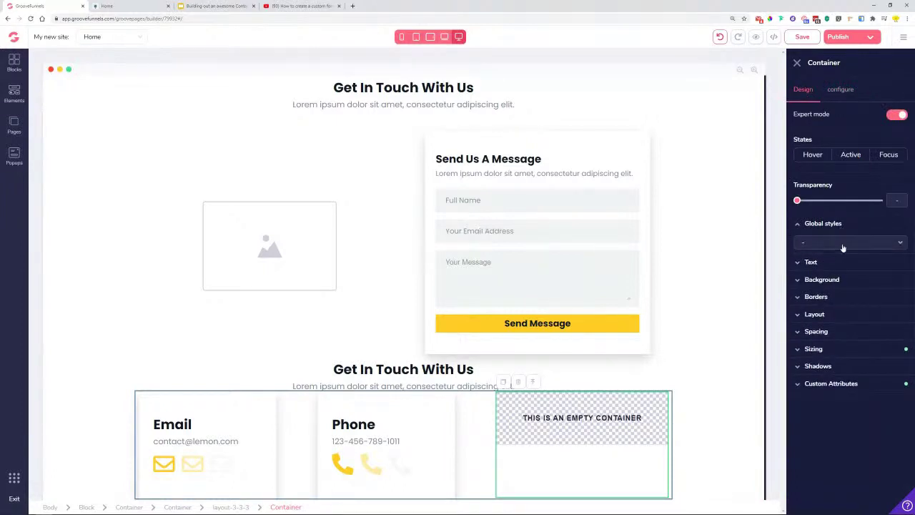
click(840, 242)
click(825, 315)
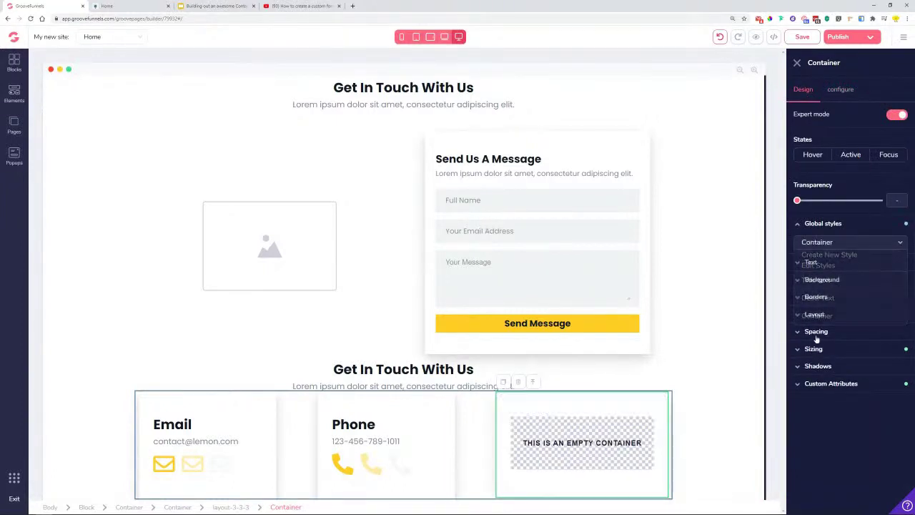
- Copy the Phone heading, number and phone icon row into the third card
click(405, 435)
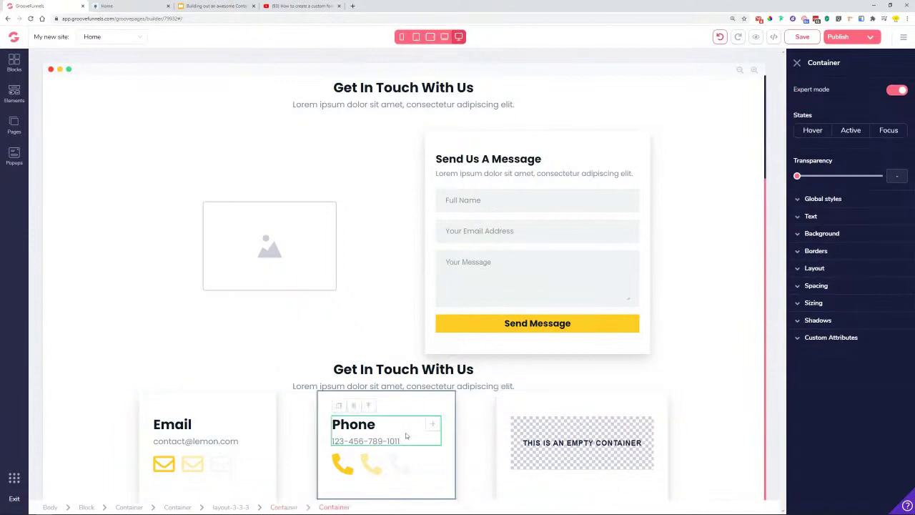
click(340, 407)
drag(433, 454, 601, 438)
click(592, 437)
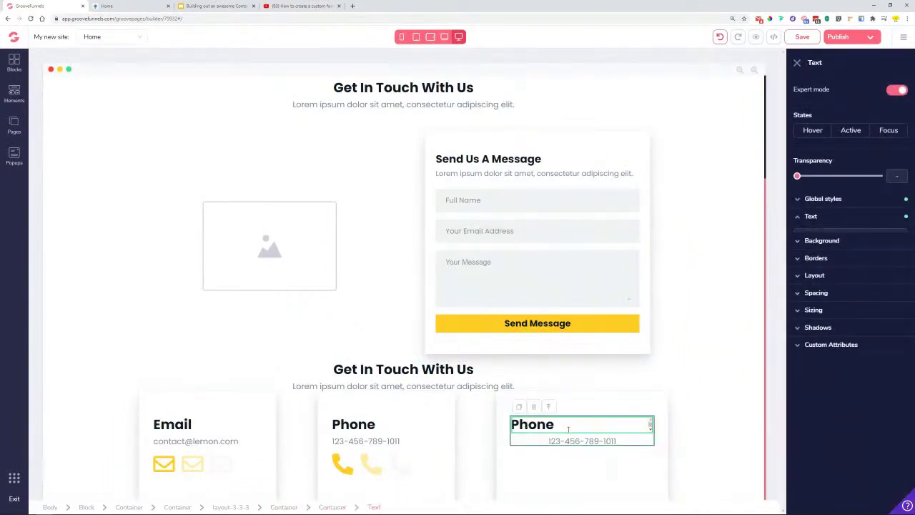
double_click(532, 438)
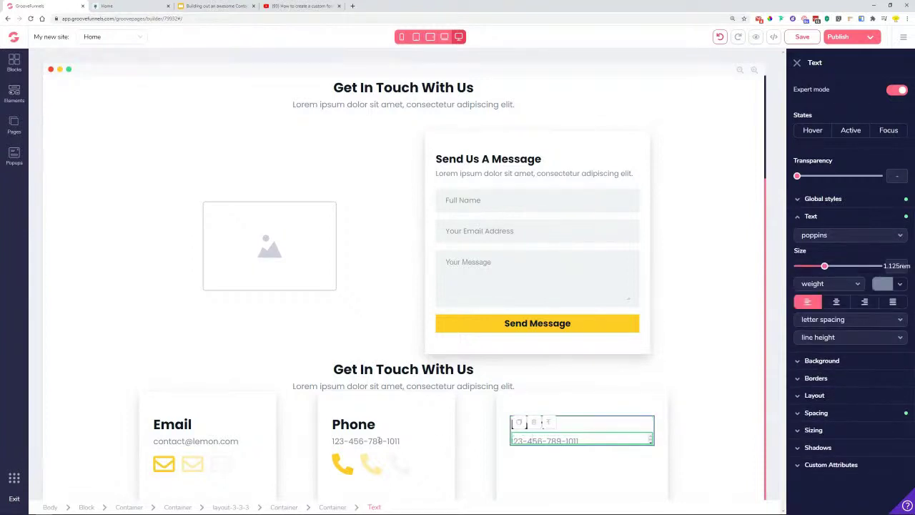
click(418, 467)
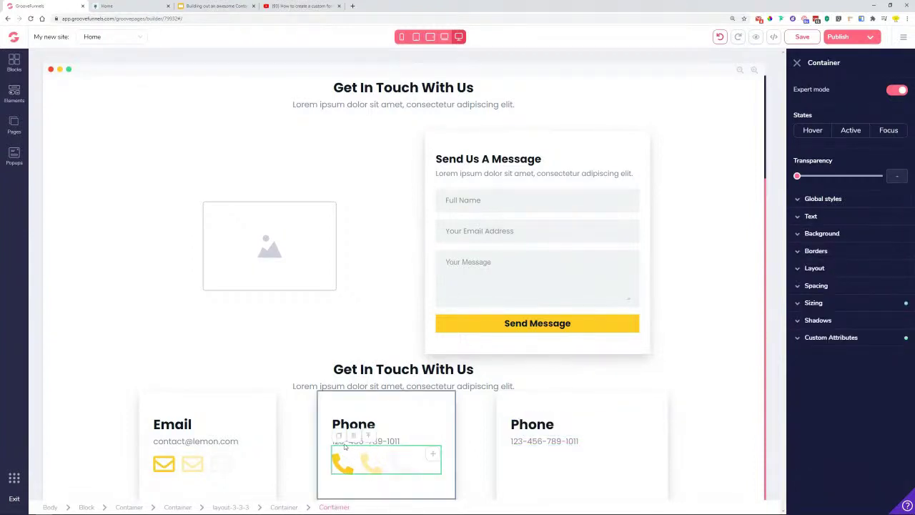
drag(411, 481, 581, 464)
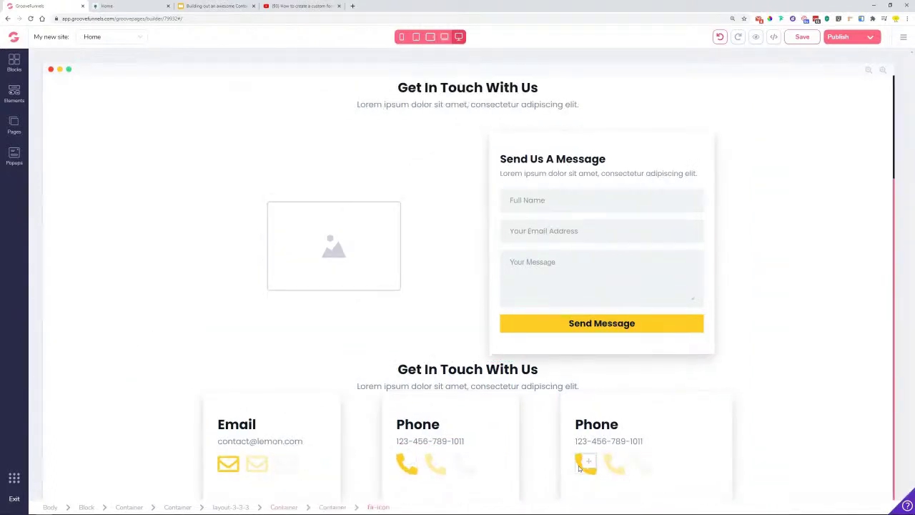
- Change the third card's first two phone icons to fa-map-marker-alt
click(581, 464)
click(840, 90)
triple_click(857, 131)
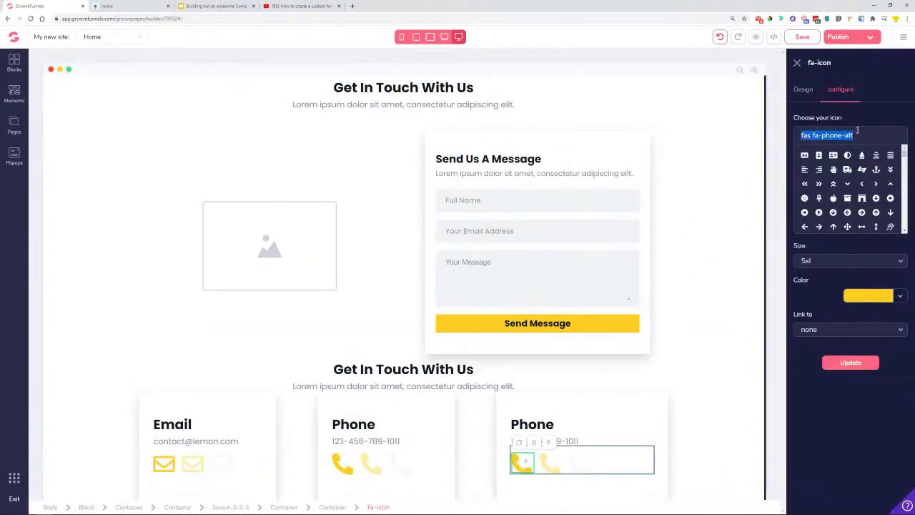
text(map)
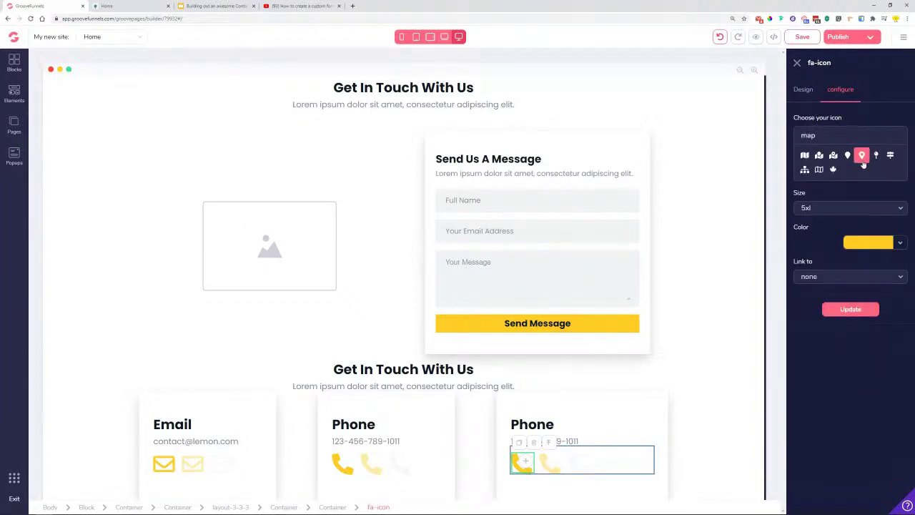
click(862, 159)
click(851, 363)
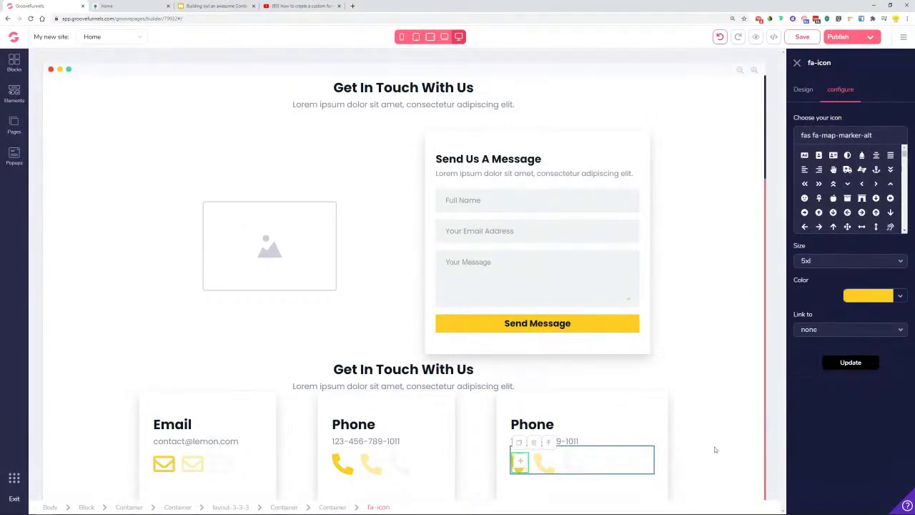
click(540, 465)
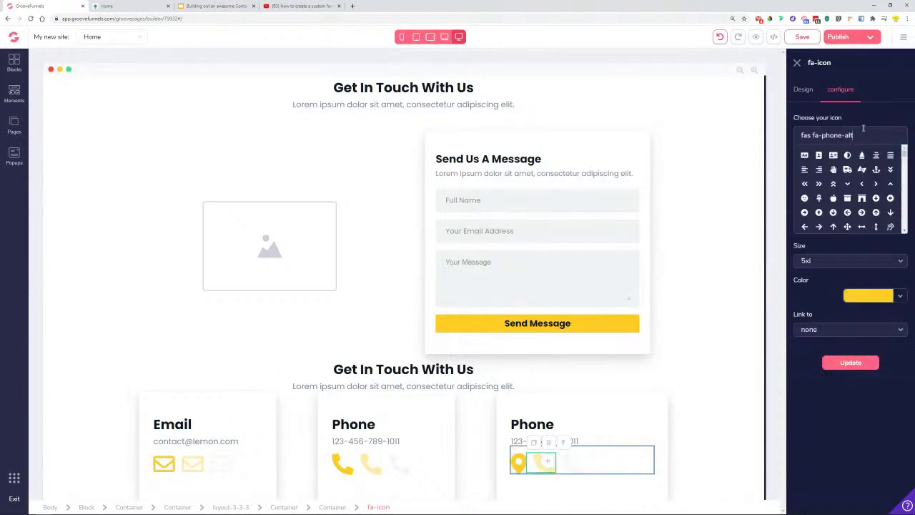
triple_click(863, 130)
text(map)
click(862, 156)
click(856, 311)
click(851, 362)
- Switch the card's last icon to a map marker too
click(578, 467)
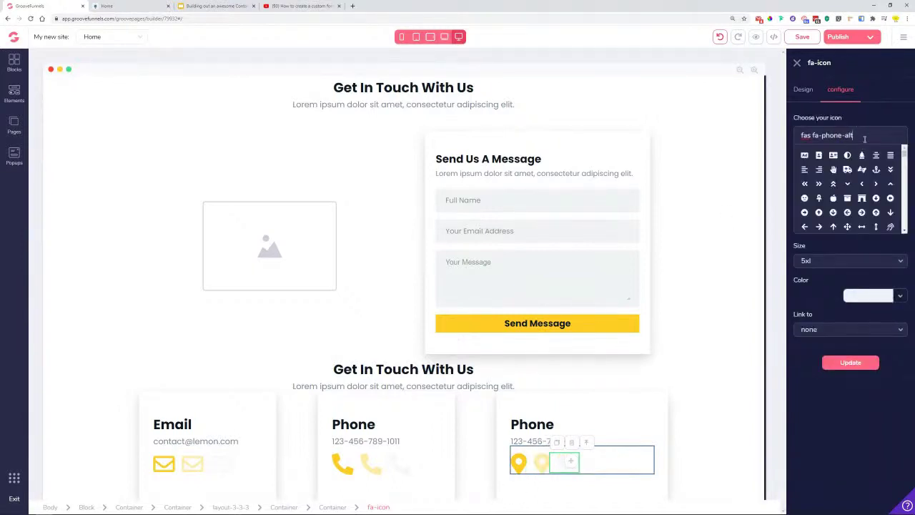
triple_click(864, 139)
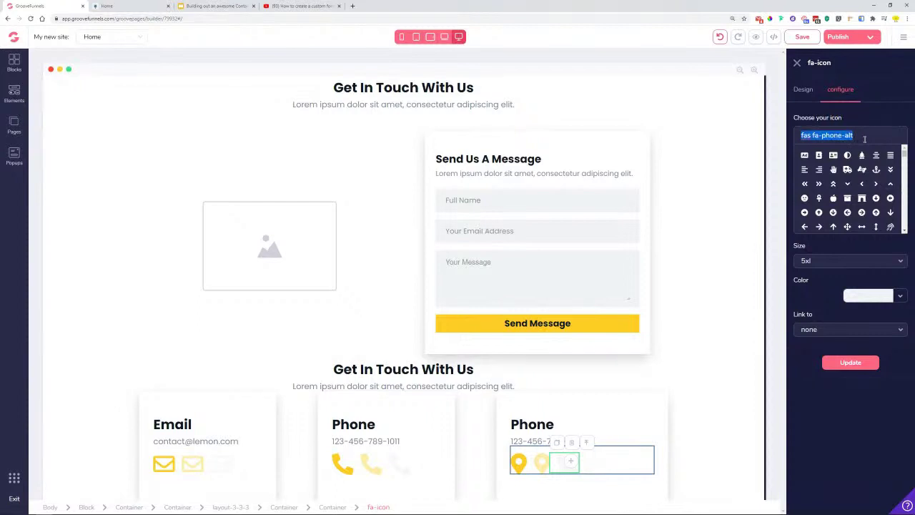
text(map)
click(861, 155)
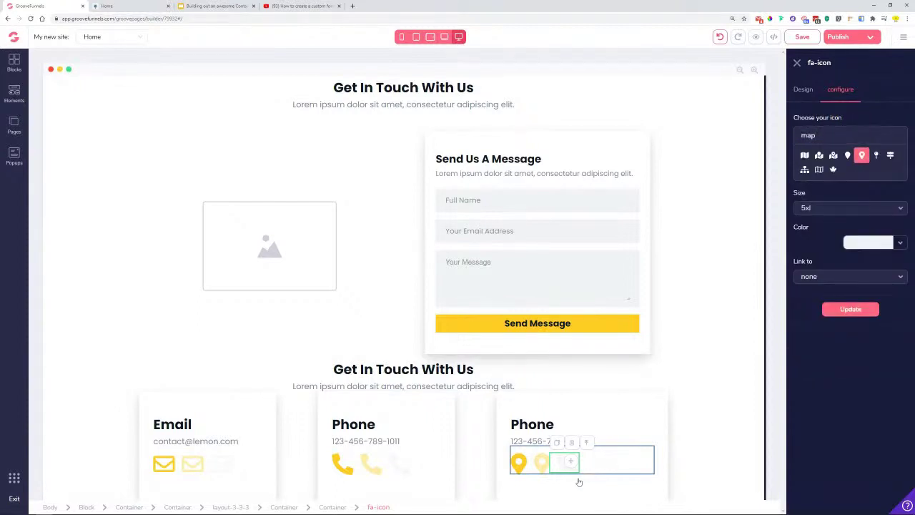
click(849, 365)
click(627, 465)
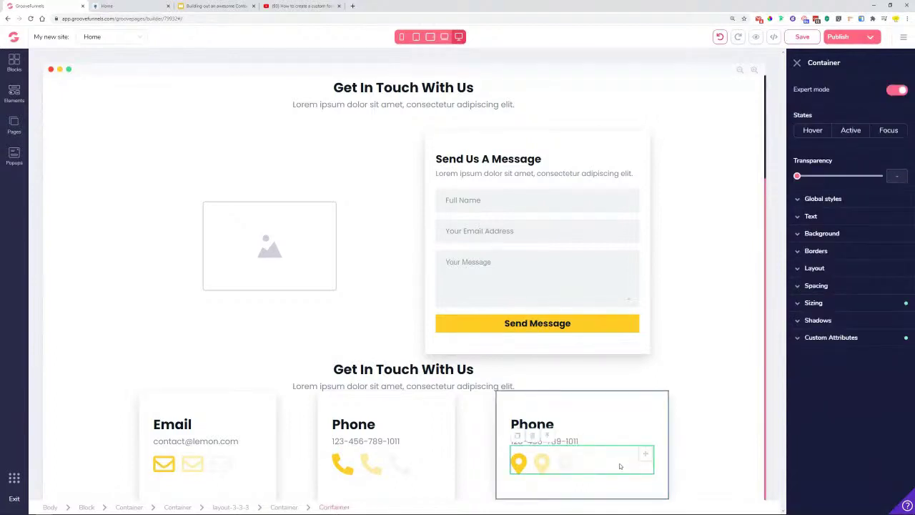
click(670, 429)
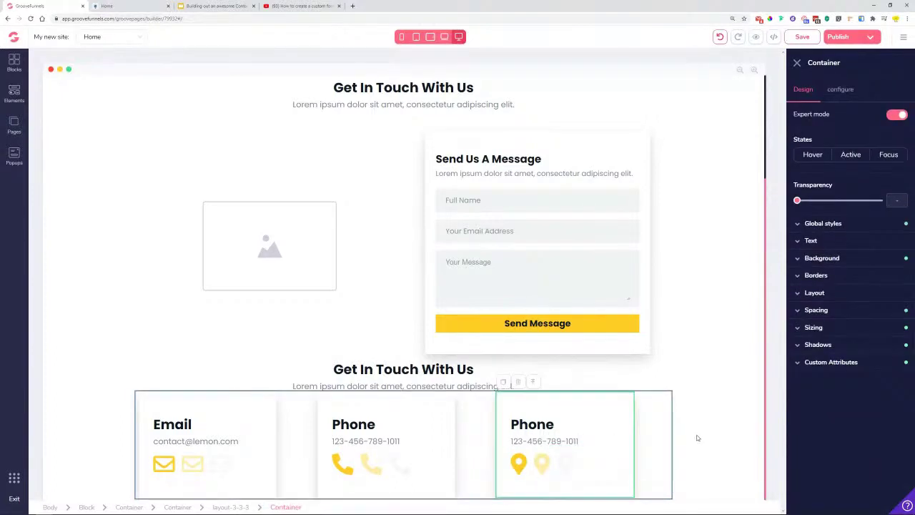
- Increase the top margin of the layout-3-3-3 row of contact cards
click(683, 424)
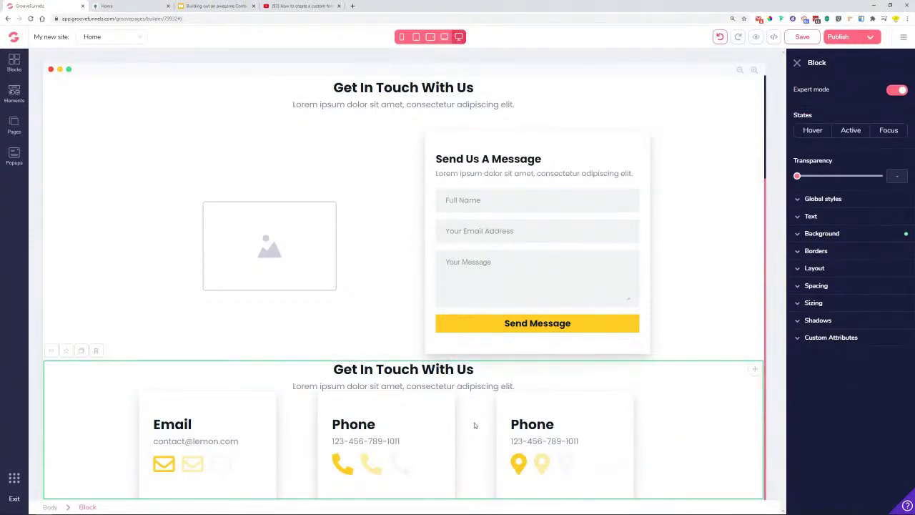
click(300, 447)
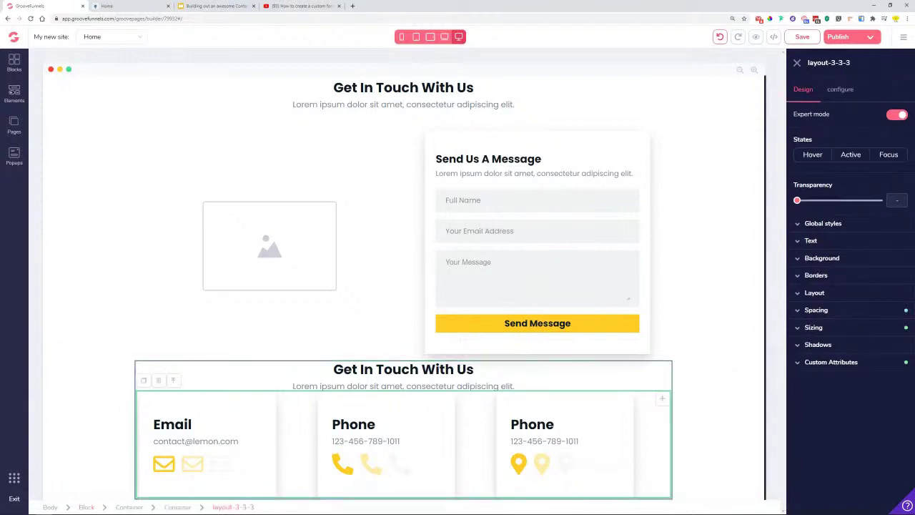
click(829, 313)
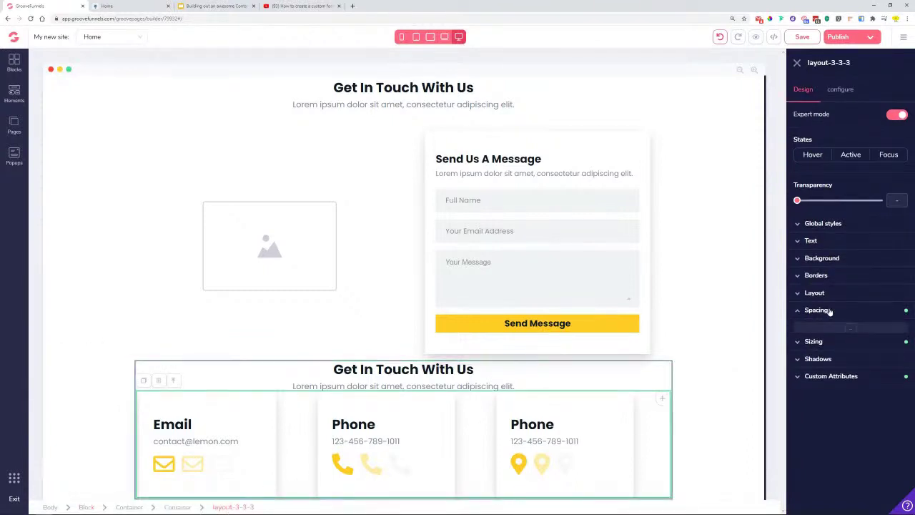
click(849, 330)
drag(798, 419, 852, 432)
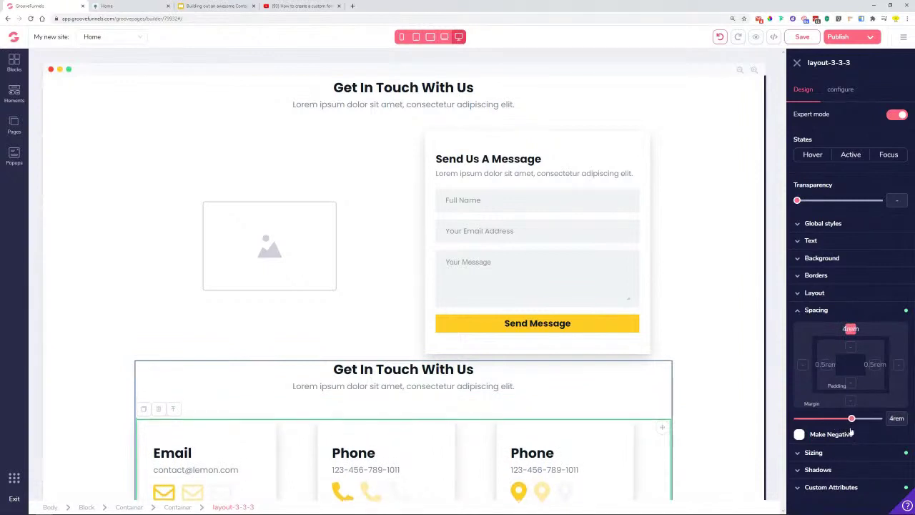
- Give the contact section block 5rem of top padding
click(304, 368)
click(173, 354)
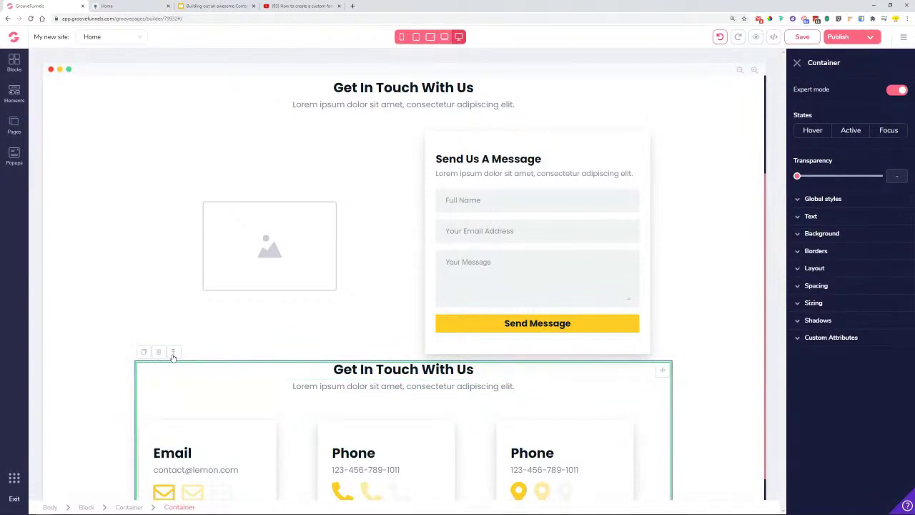
click(119, 374)
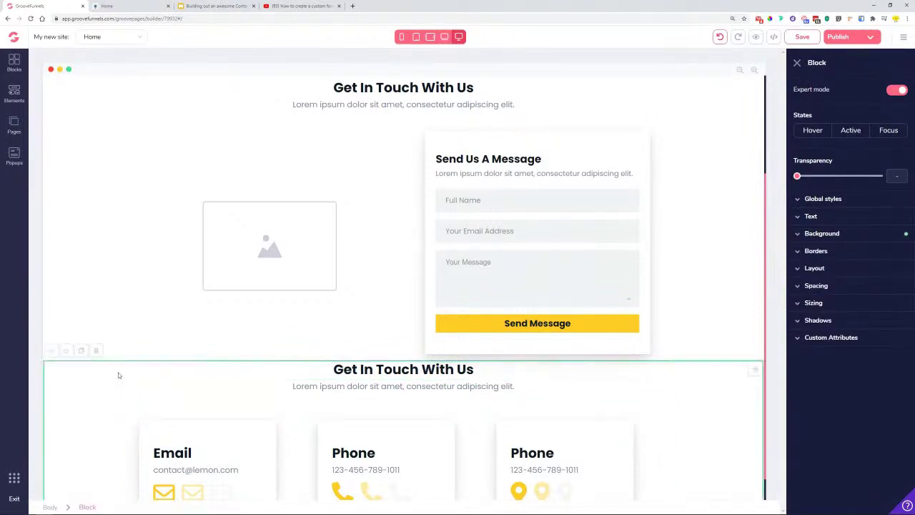
click(827, 288)
click(848, 320)
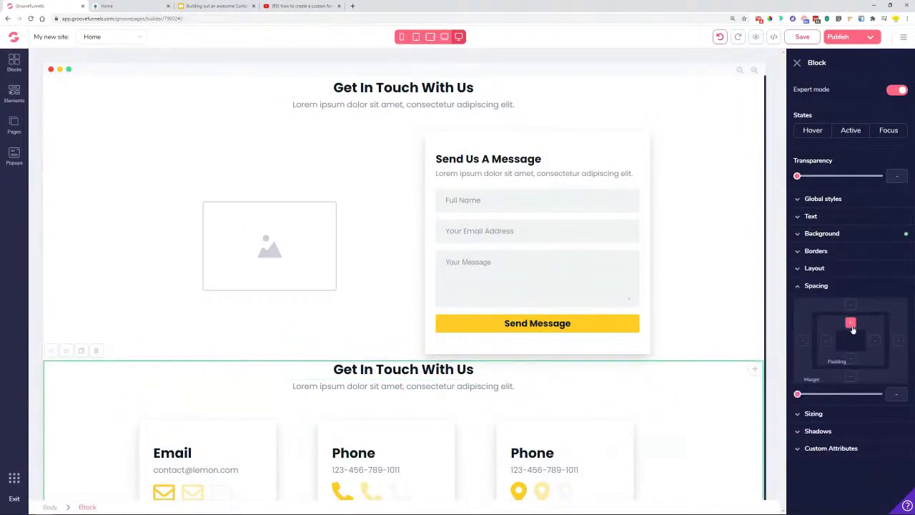
drag(797, 394, 862, 401)
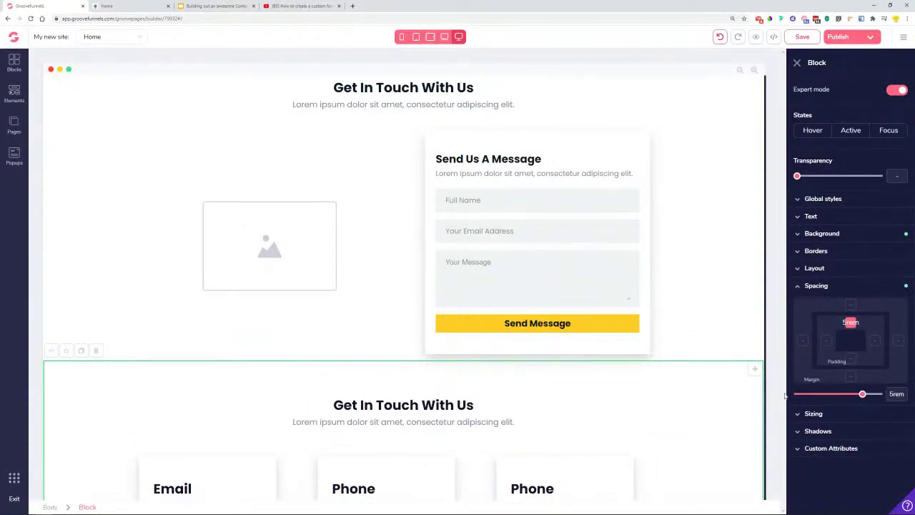
click(705, 333)
scroll(705, 334, down, 1)
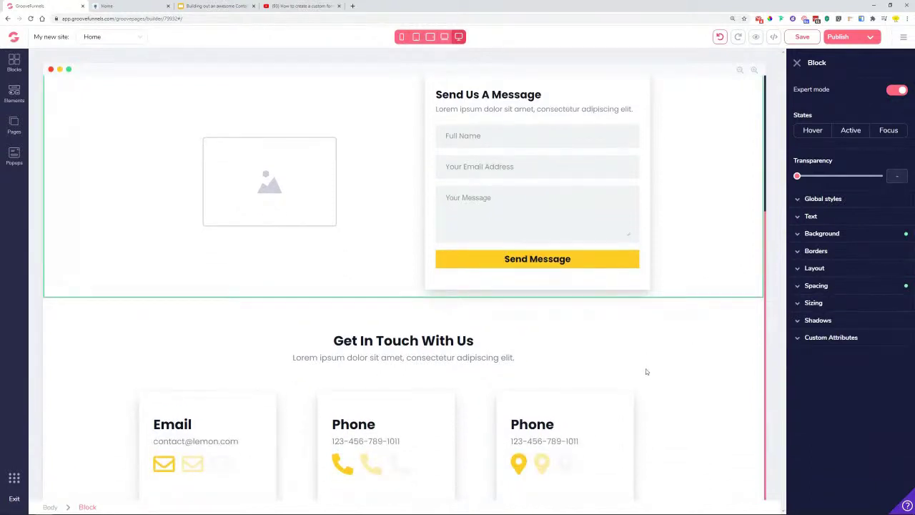
- Retitle the third card 'Address' and paste the street address from the preview over the number
click(533, 423)
double_click(532, 423)
text(Address)
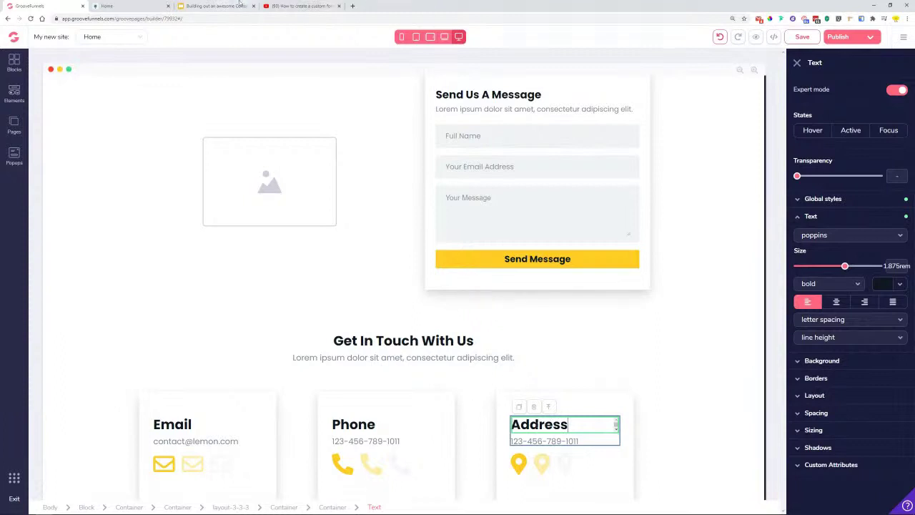
click(118, 6)
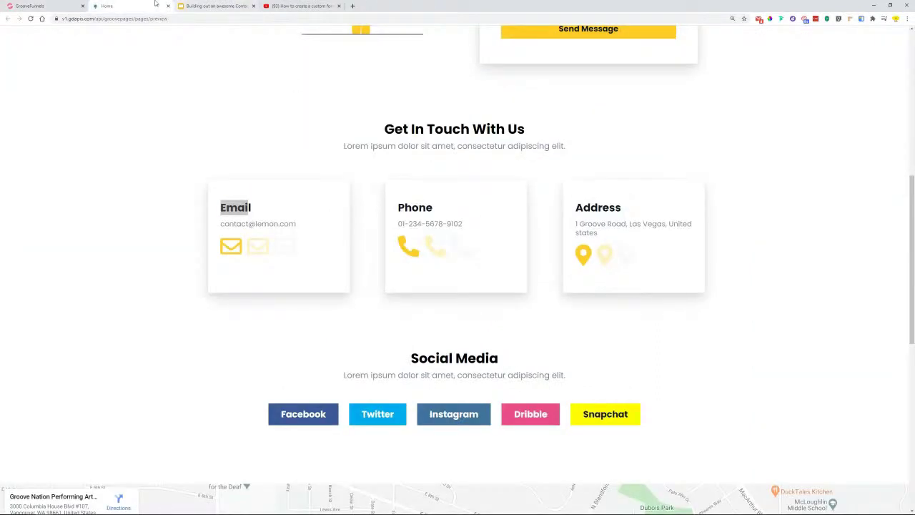
drag(576, 224, 601, 233)
key(ctrl+c)
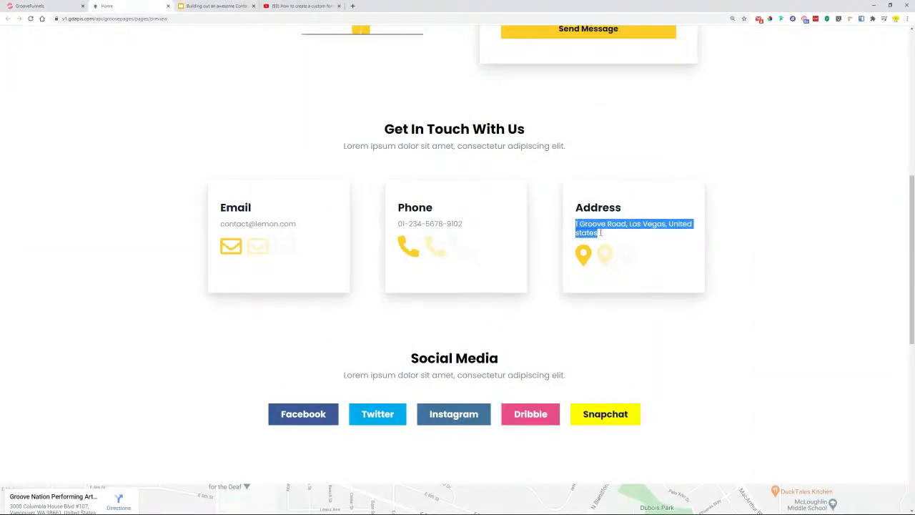
click(44, 6)
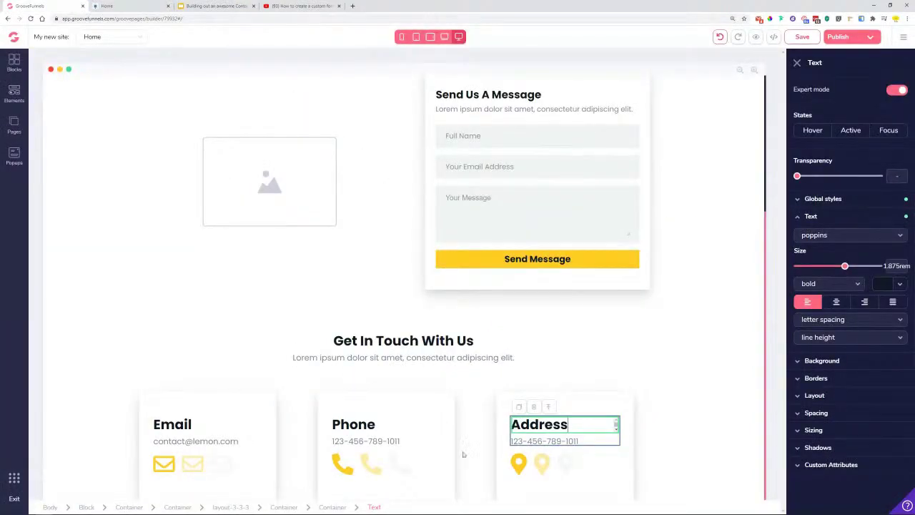
triple_click(571, 441)
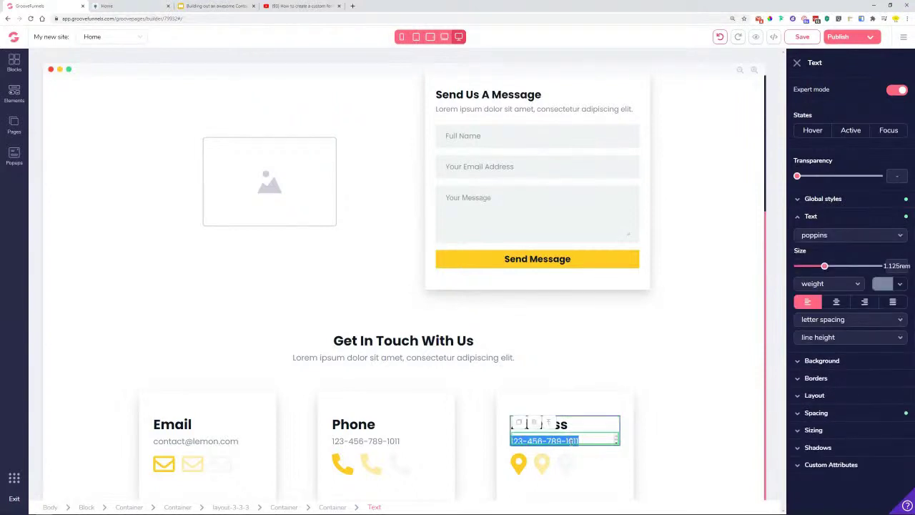
key(ctrl+v)
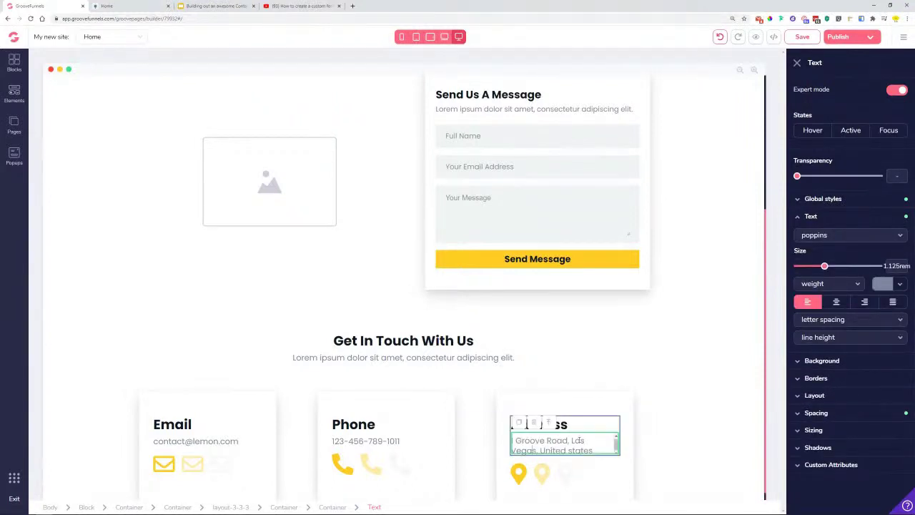
click(668, 468)
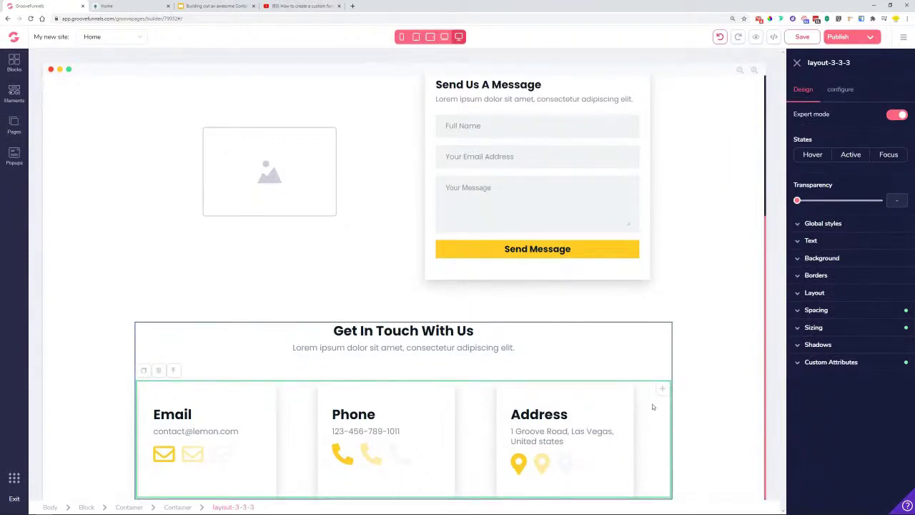
- Save the page and review it in the live preview
click(799, 37)
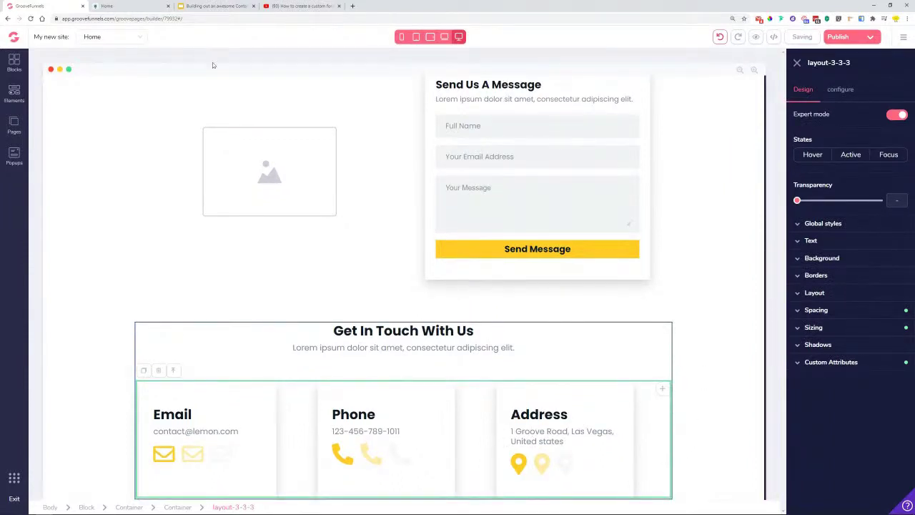
click(114, 6)
scroll(206, 263, down, 2)
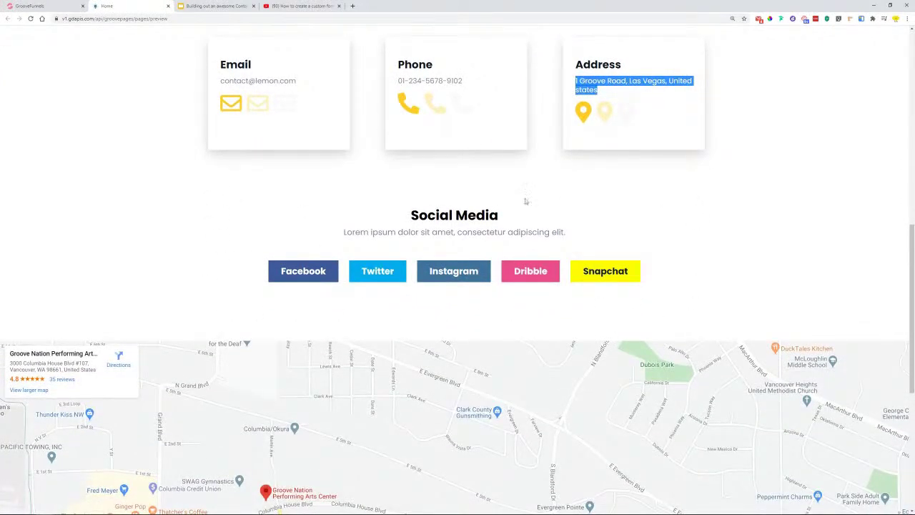
scroll(405, 208, up, 2)
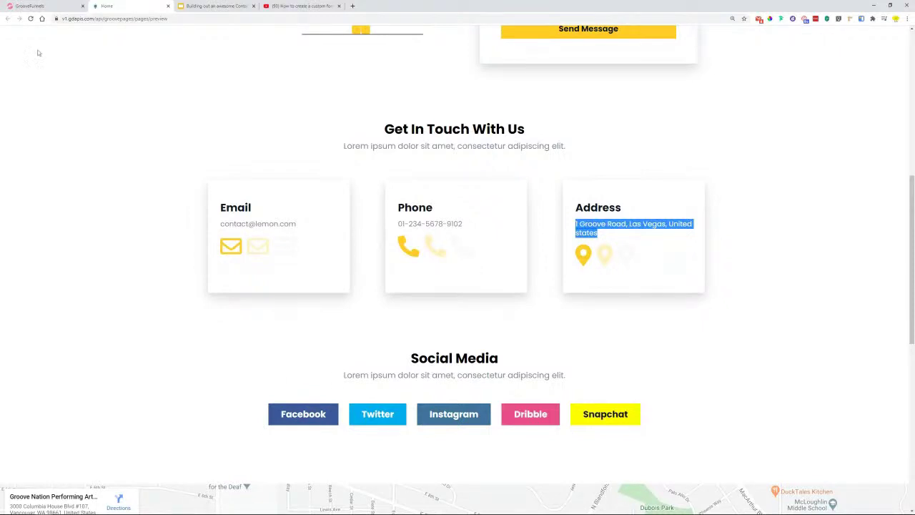
click(33, 6)
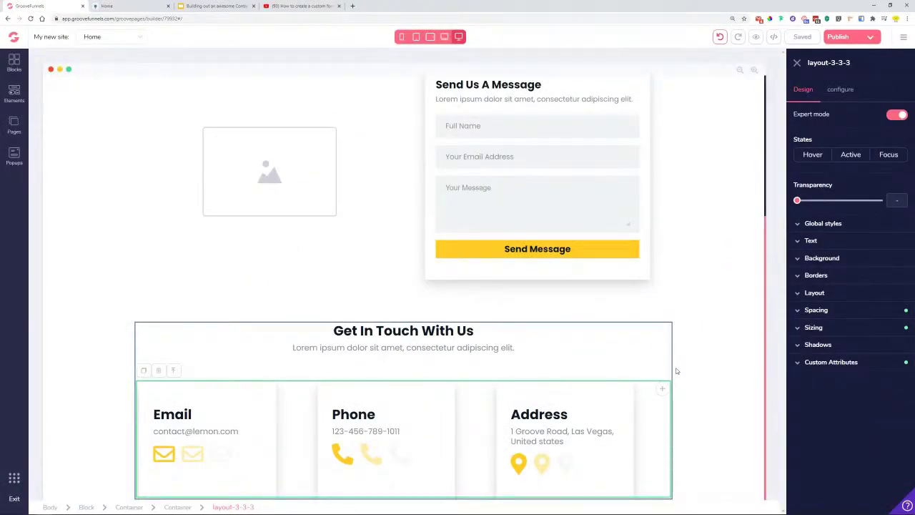
- Drag an Empty wireframe container from the Blocks library below the contact cards
click(714, 407)
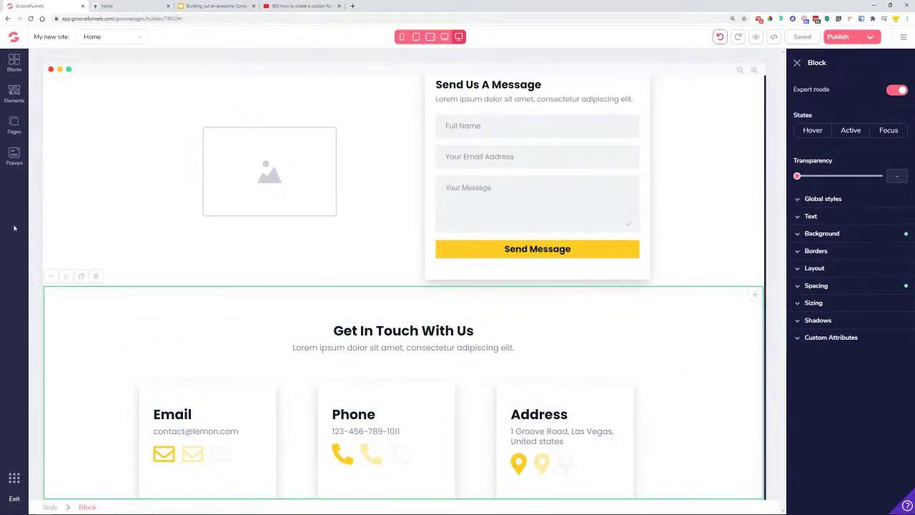
click(14, 63)
click(115, 90)
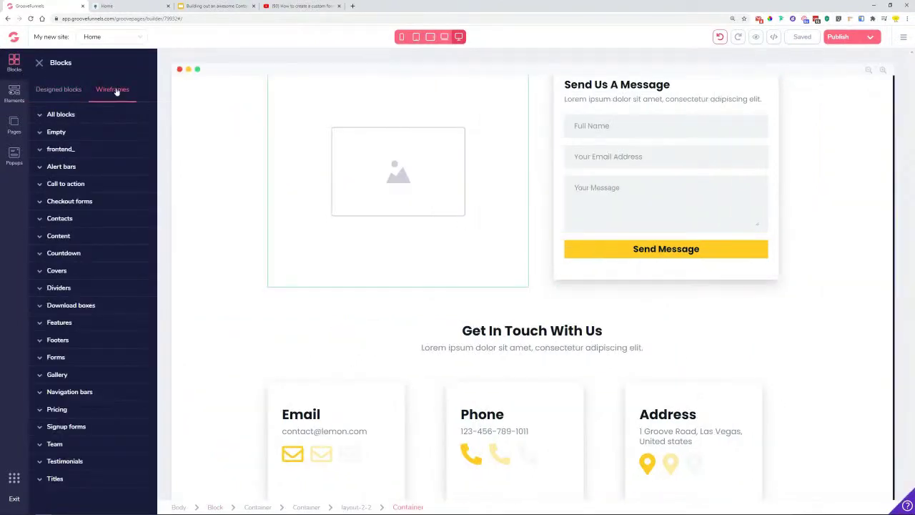
click(57, 132)
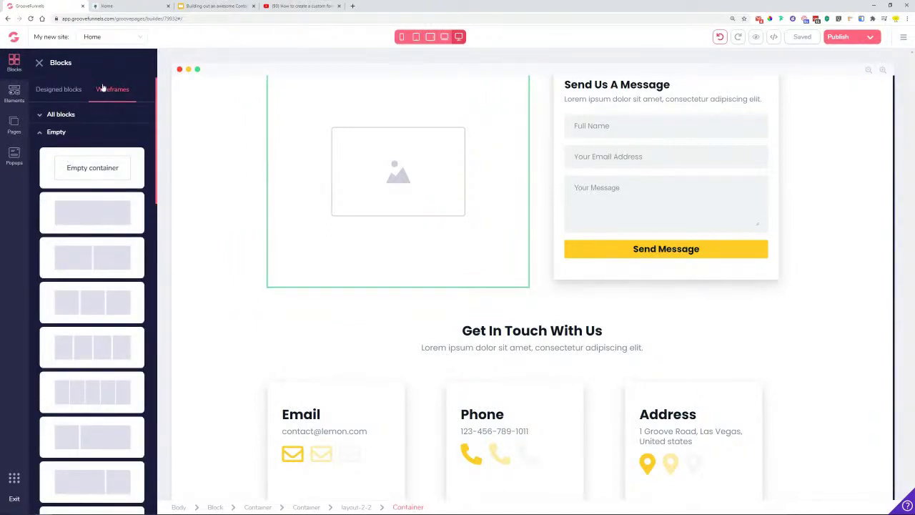
drag(84, 166, 457, 474)
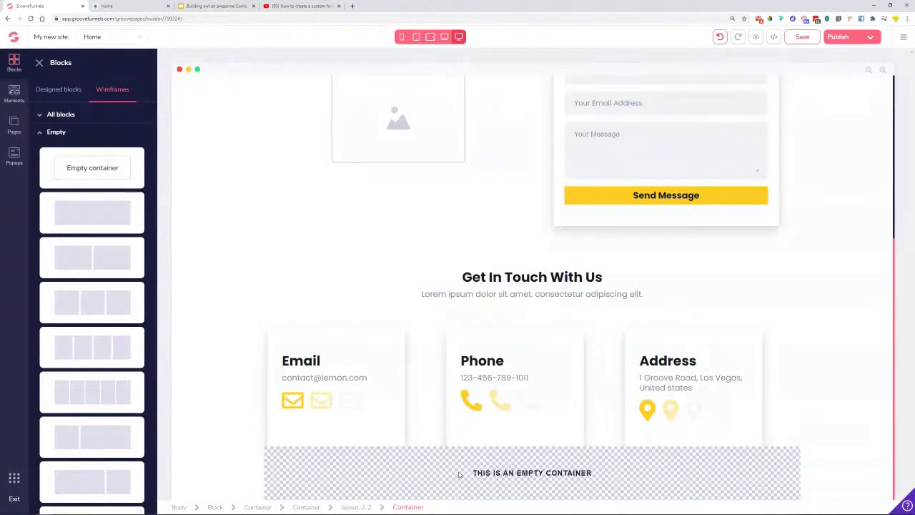
- Give the new empty block a 5rem top margin in Spacing
click(233, 474)
click(832, 287)
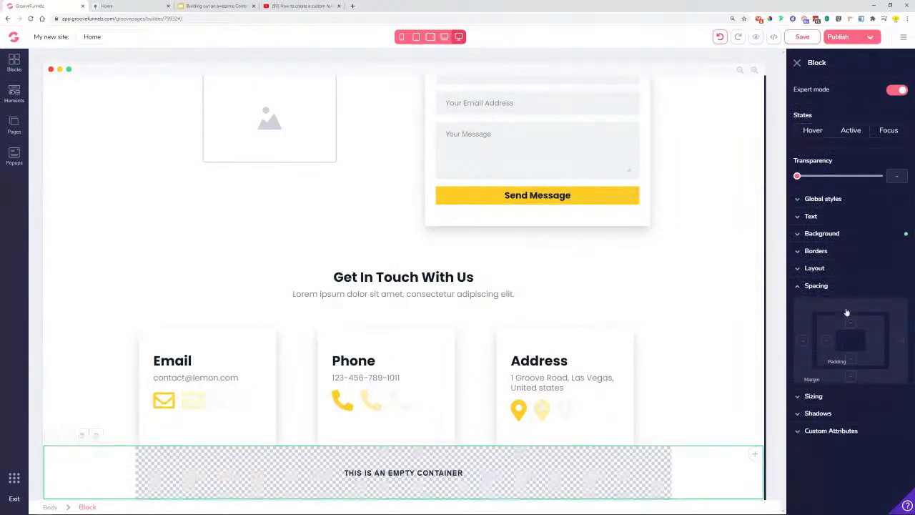
drag(798, 395, 862, 411)
scroll(709, 386, down, 1)
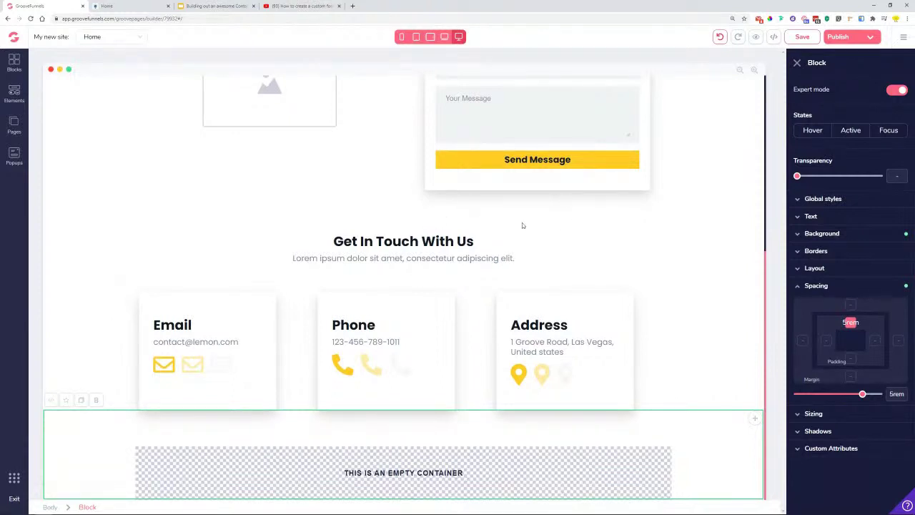
click(491, 246)
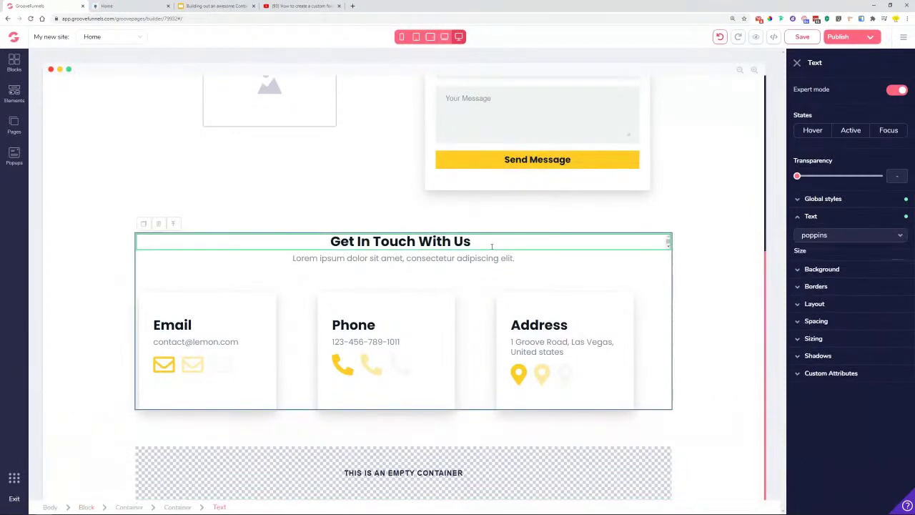
- Inspect the Get In Touch With Us heading, the lorem ipsum subtitle and their parent containers
click(173, 224)
click(536, 257)
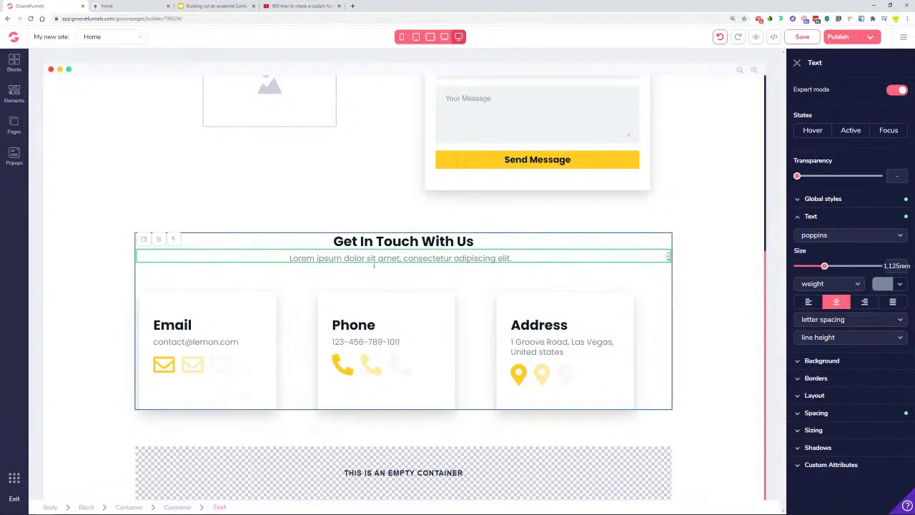
click(179, 507)
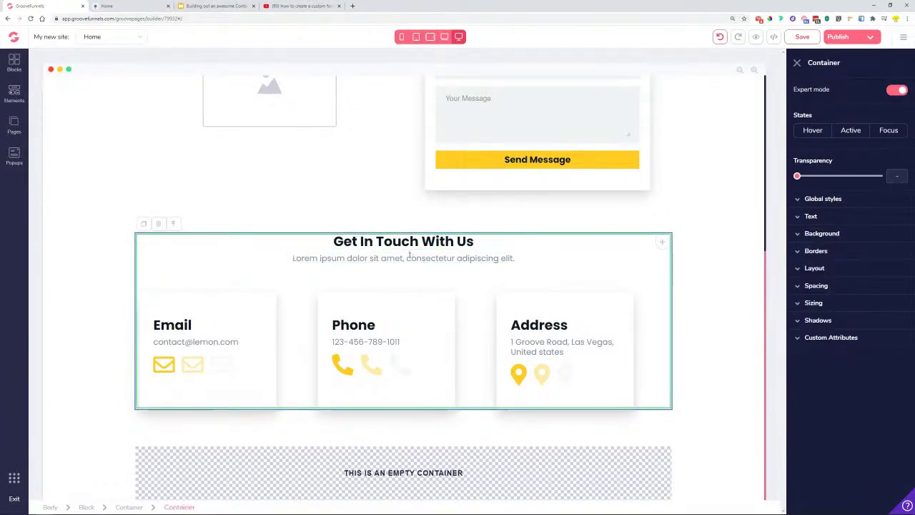
scroll(410, 243, up, 5)
click(432, 231)
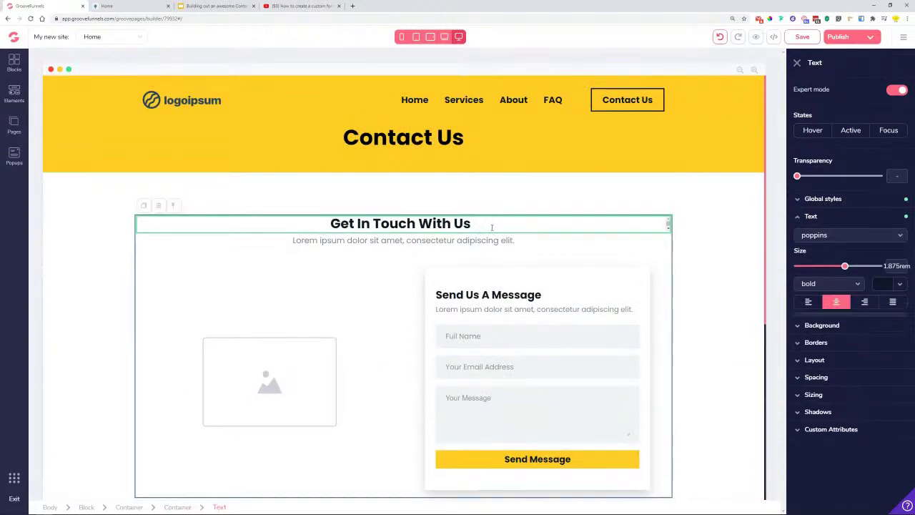
click(499, 233)
scroll(499, 230, down, 4)
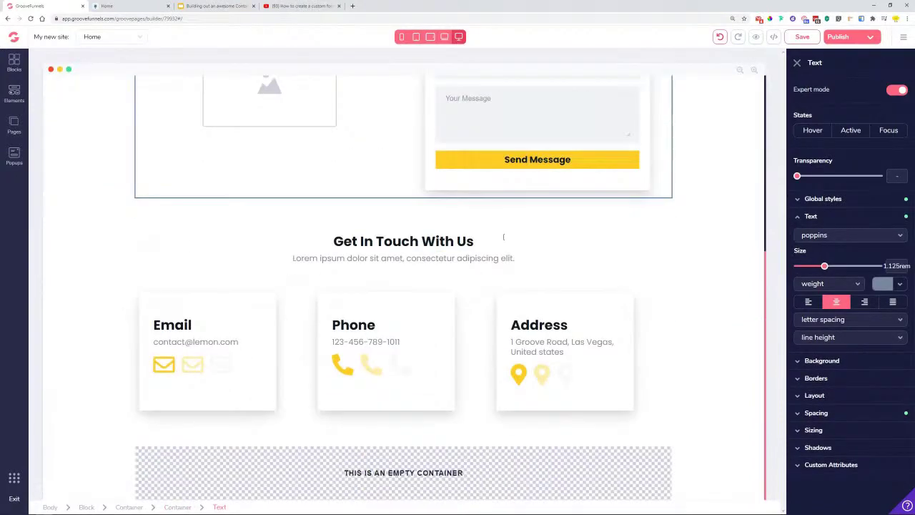
- Move the Address text container into the new empty block and bring up the Elements list
click(572, 338)
drag(517, 306, 467, 477)
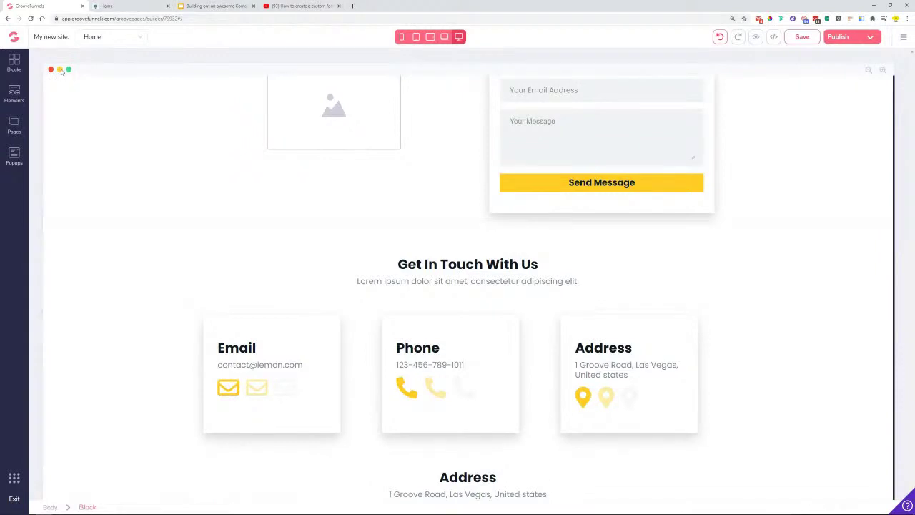
click(15, 99)
scroll(72, 301, down, 8)
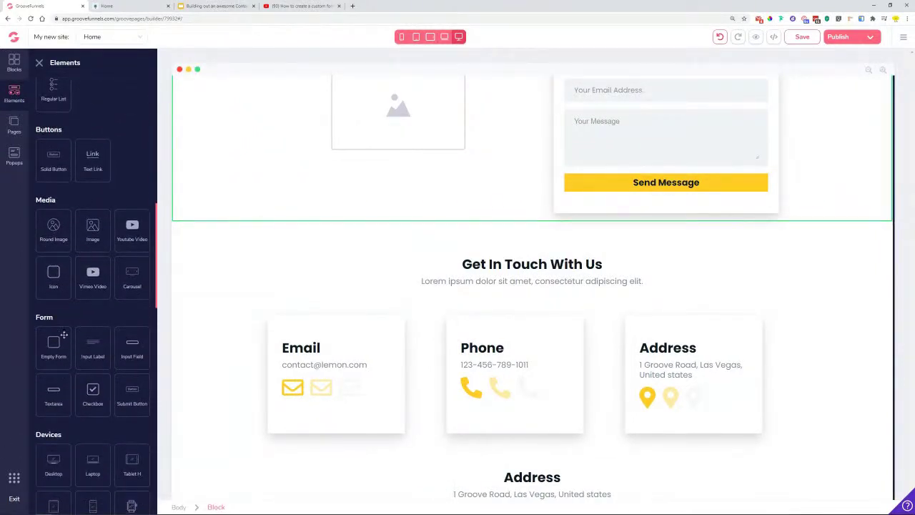
- Add a Solid Button to the Address block and center its content in a vertical stack
drag(54, 157, 504, 496)
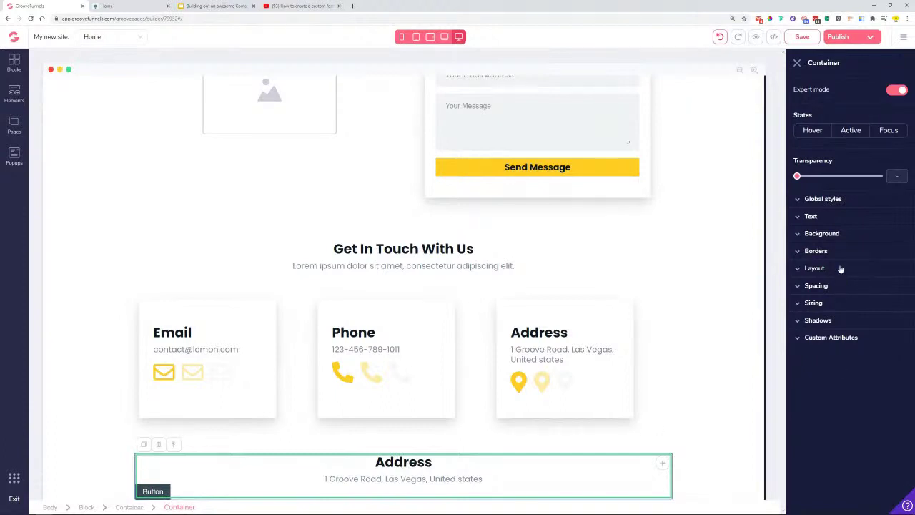
click(815, 268)
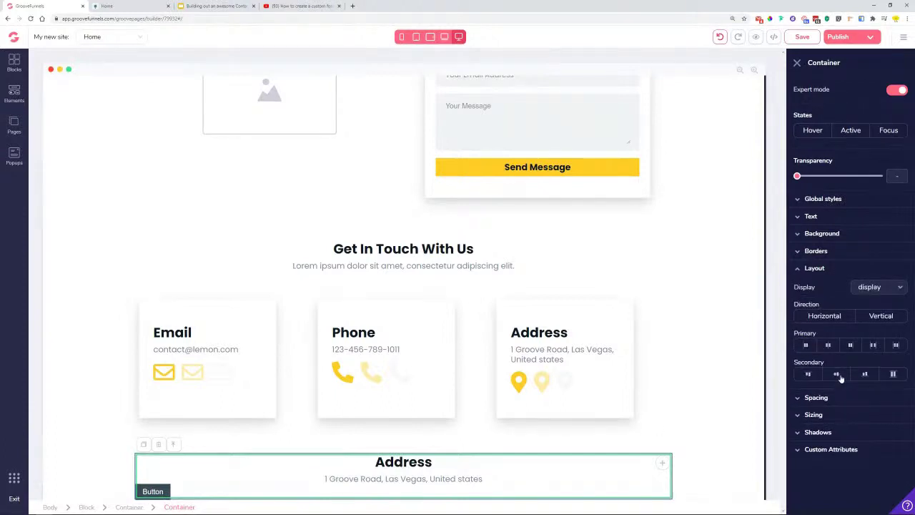
click(829, 345)
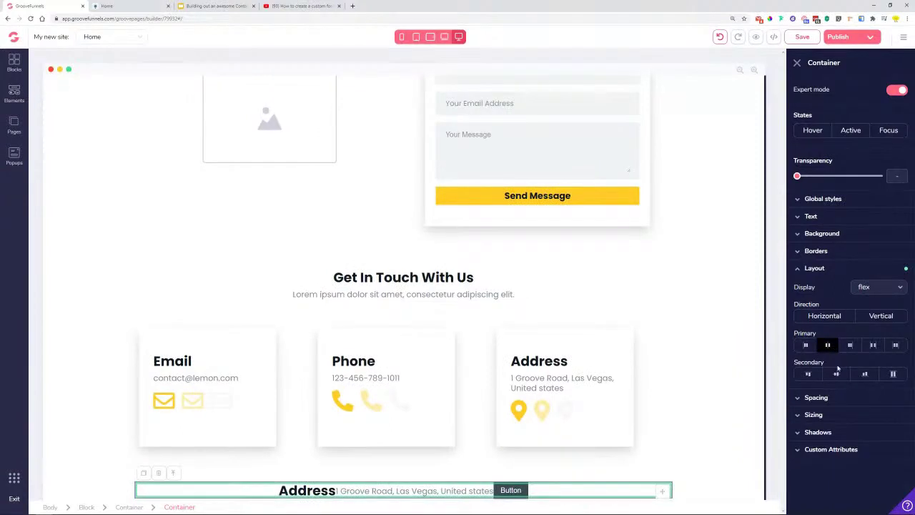
click(837, 375)
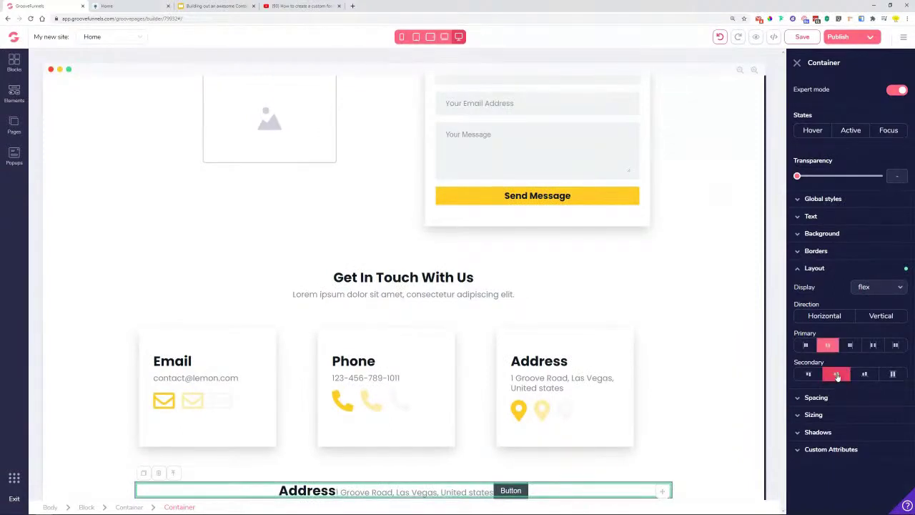
click(890, 317)
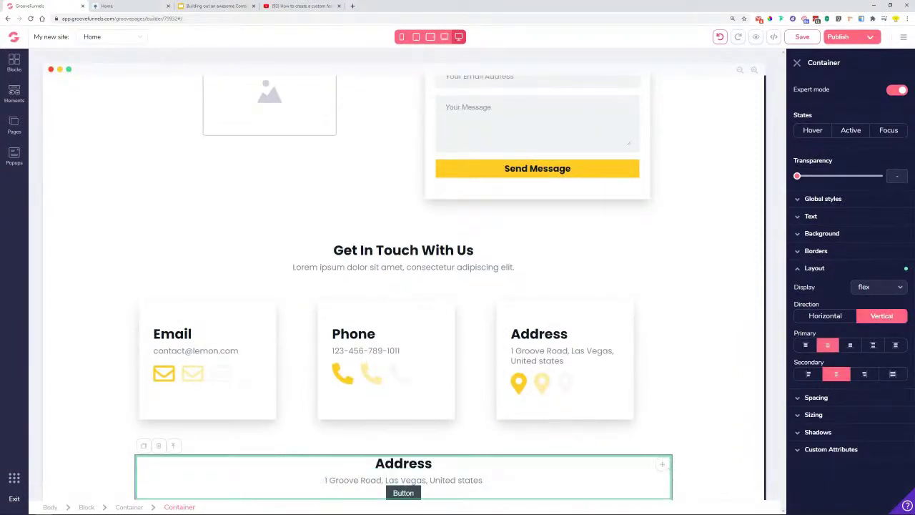
click(409, 493)
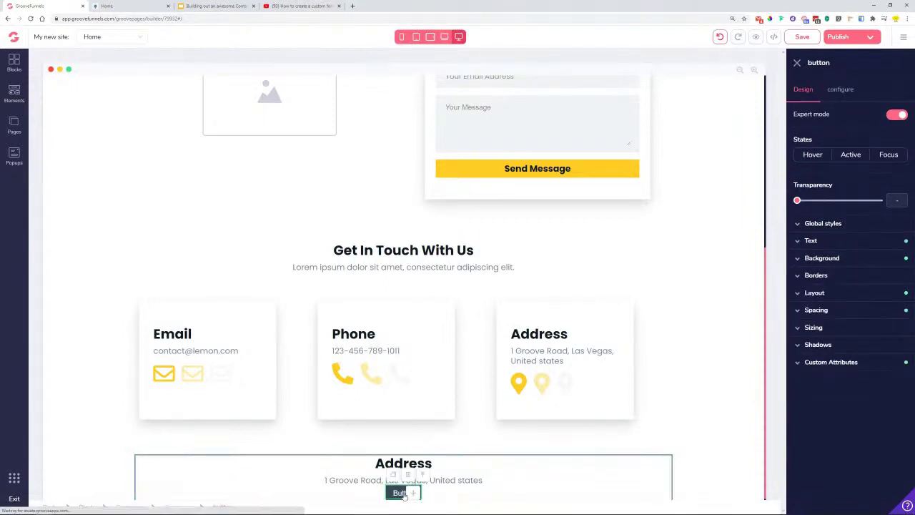
- Add a container inside the Address section and move the button into it
click(408, 484)
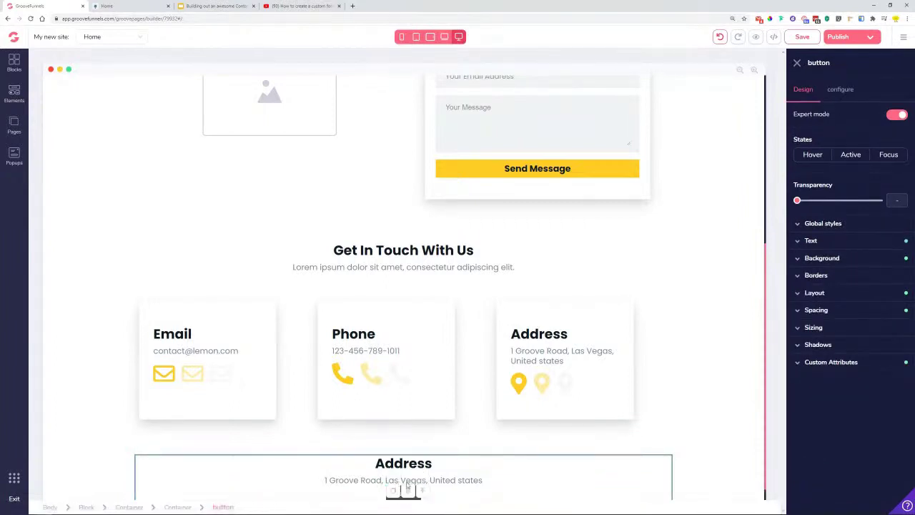
click(453, 494)
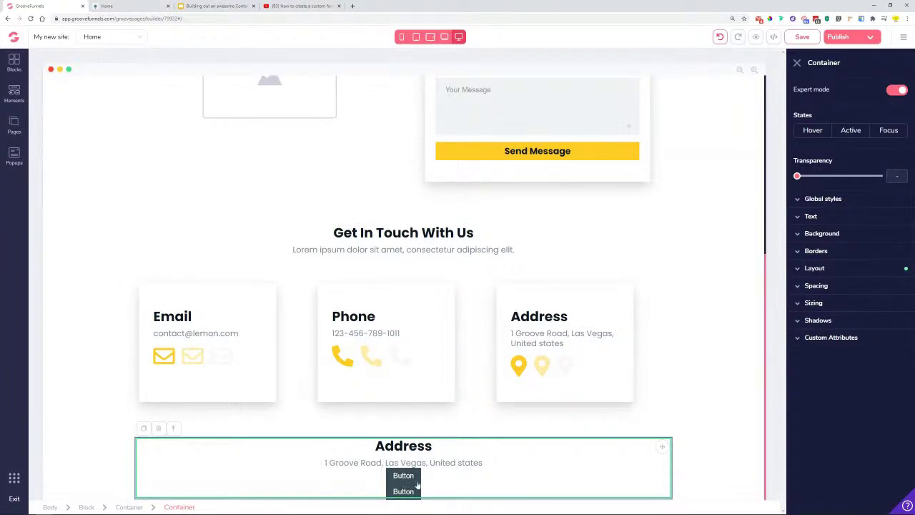
click(13, 95)
drag(53, 123, 535, 437)
click(534, 479)
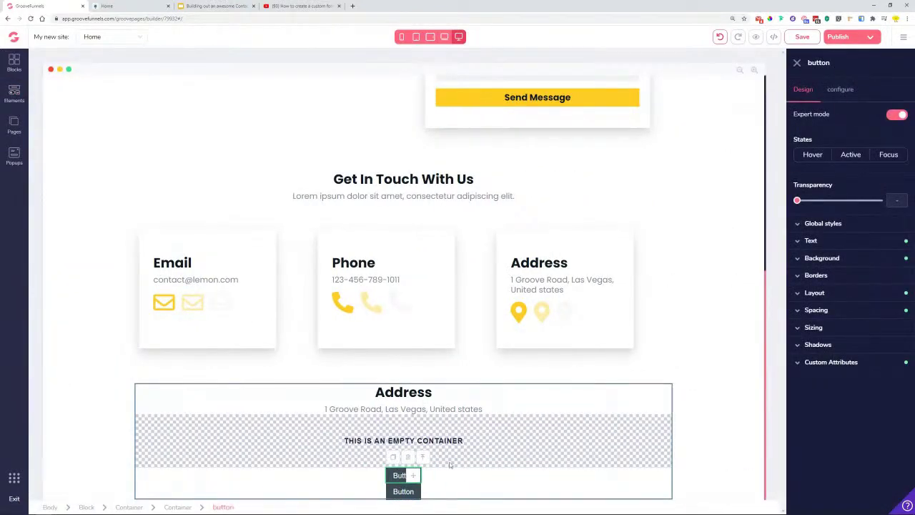
drag(416, 477, 372, 447)
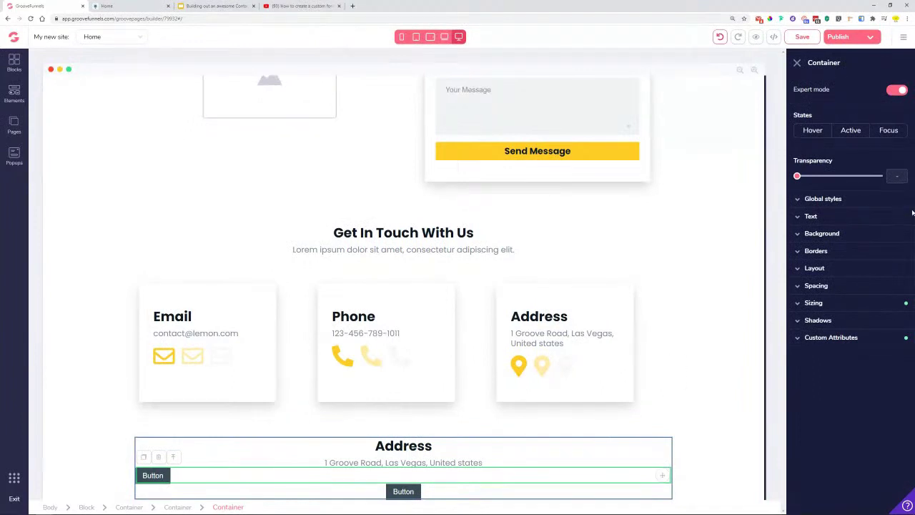
- Center the button in its row on both axes and set its display to inline-flex
click(819, 269)
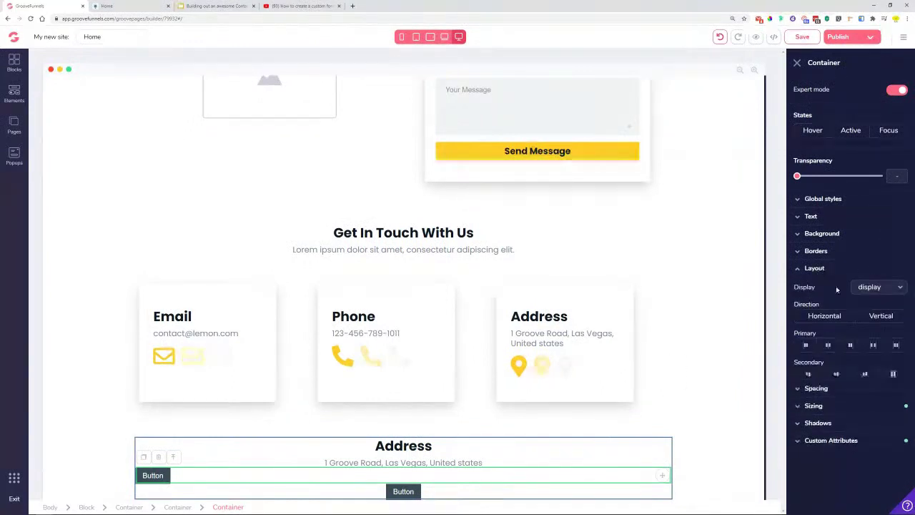
click(832, 346)
click(837, 375)
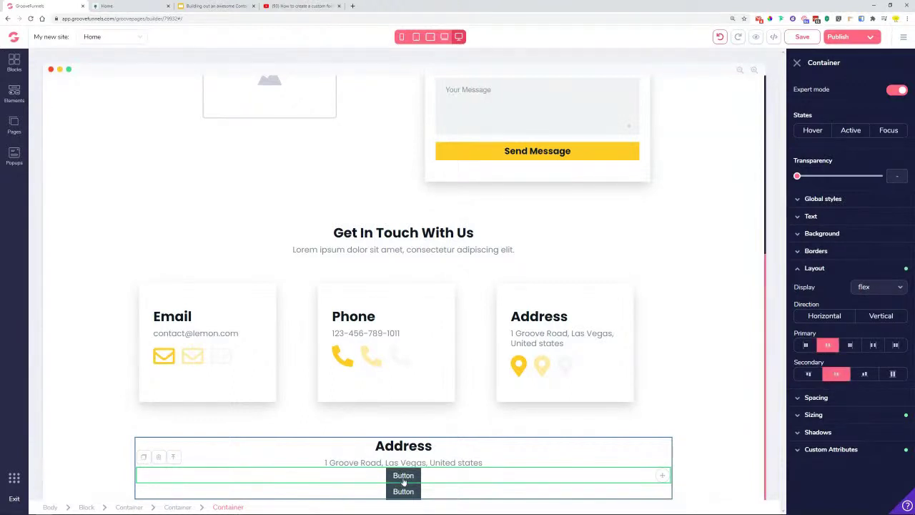
click(403, 476)
click(829, 298)
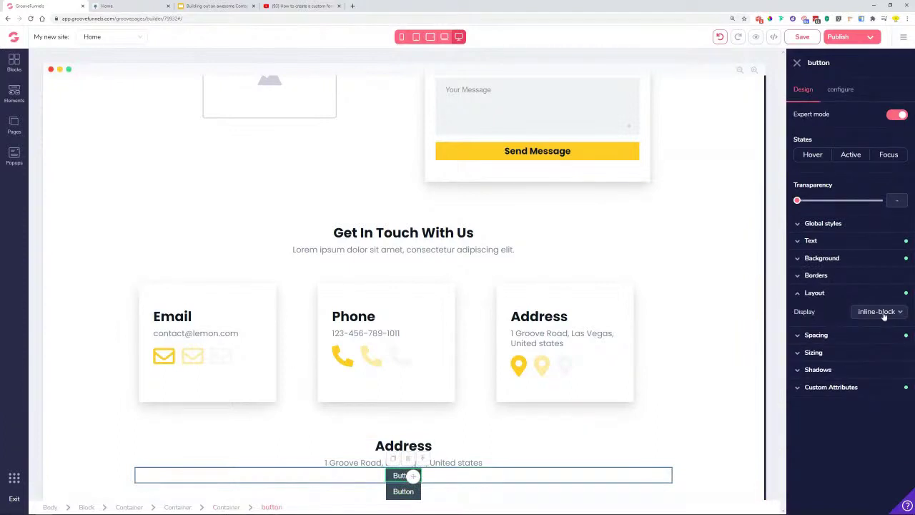
click(885, 316)
click(874, 487)
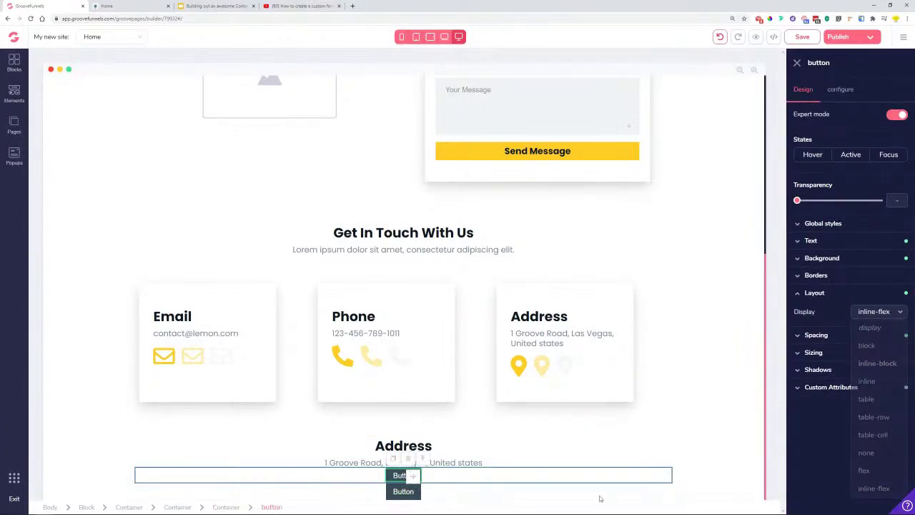
- Delete the extra button copies, leaving a single button under the address line
click(393, 459)
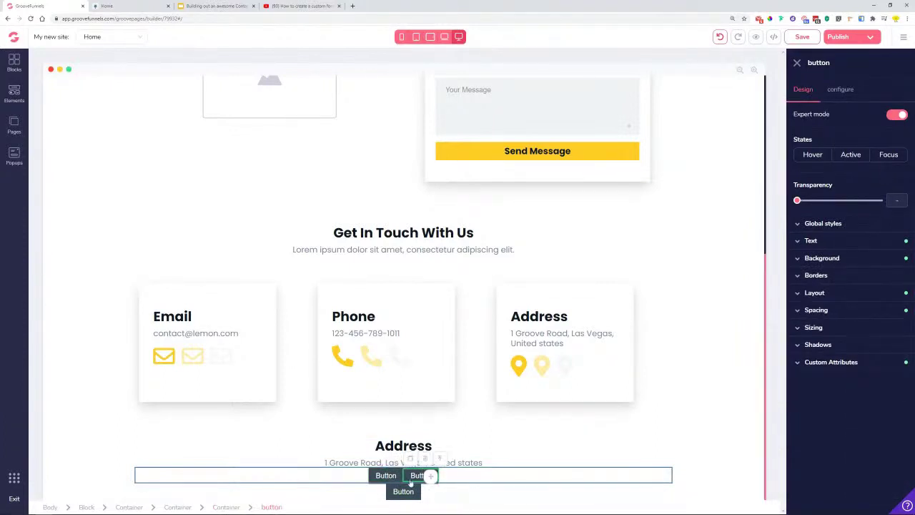
click(408, 474)
click(478, 284)
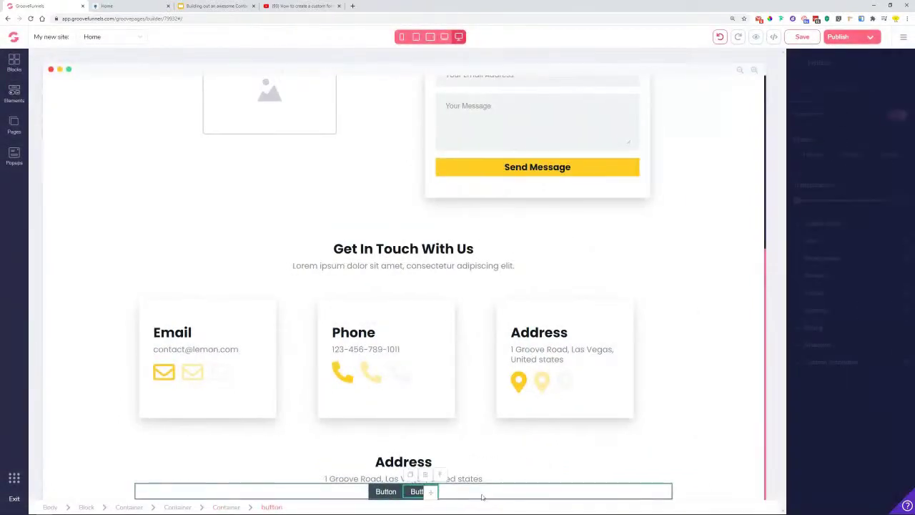
click(425, 475)
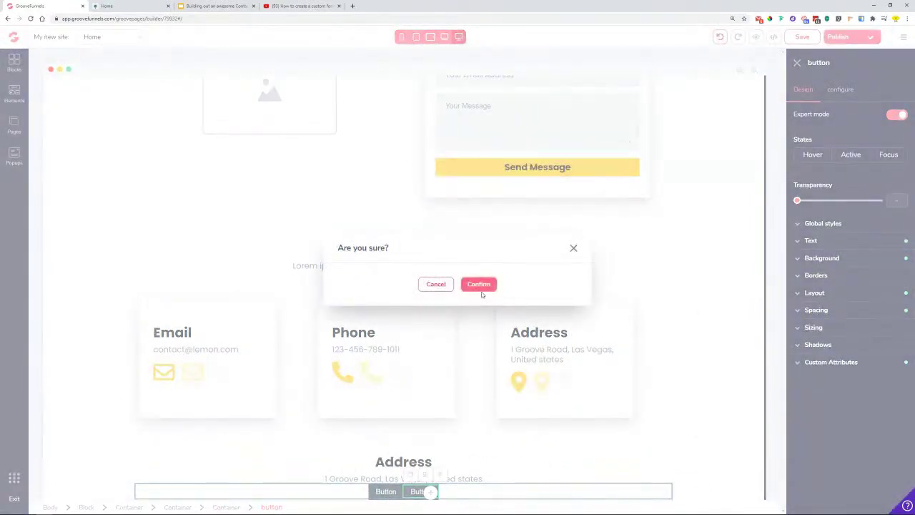
click(478, 284)
click(74, 491)
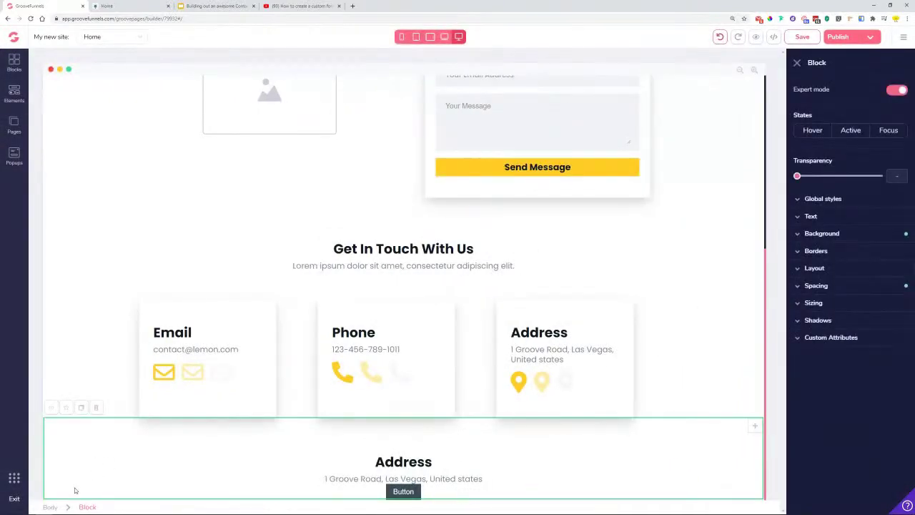
- Set the Address block's bottom padding to 16rem
click(854, 290)
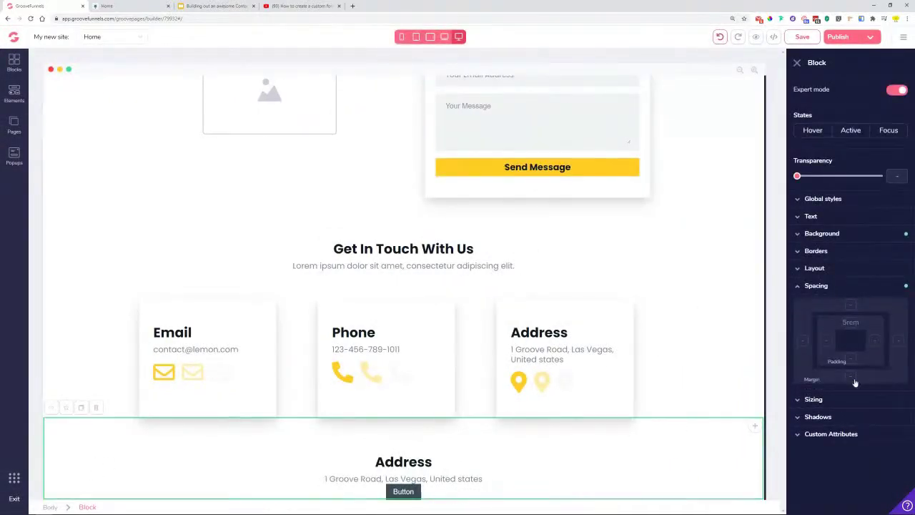
click(844, 372)
drag(798, 397, 865, 403)
scroll(672, 360, down, 1)
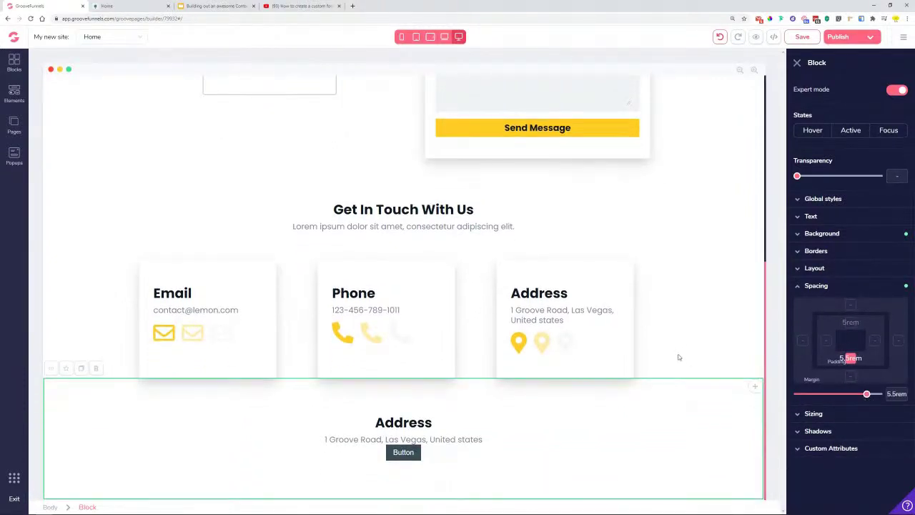
drag(868, 397, 879, 395)
scroll(632, 409, down, 2)
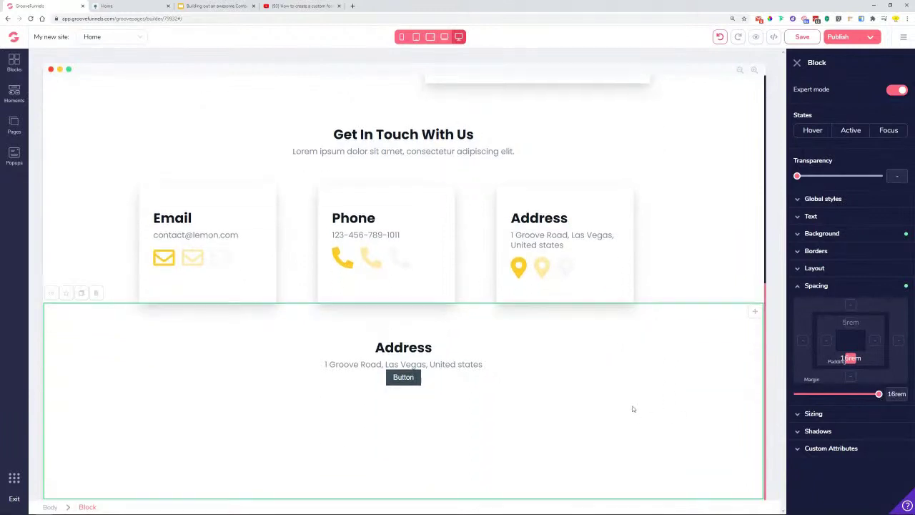
click(415, 381)
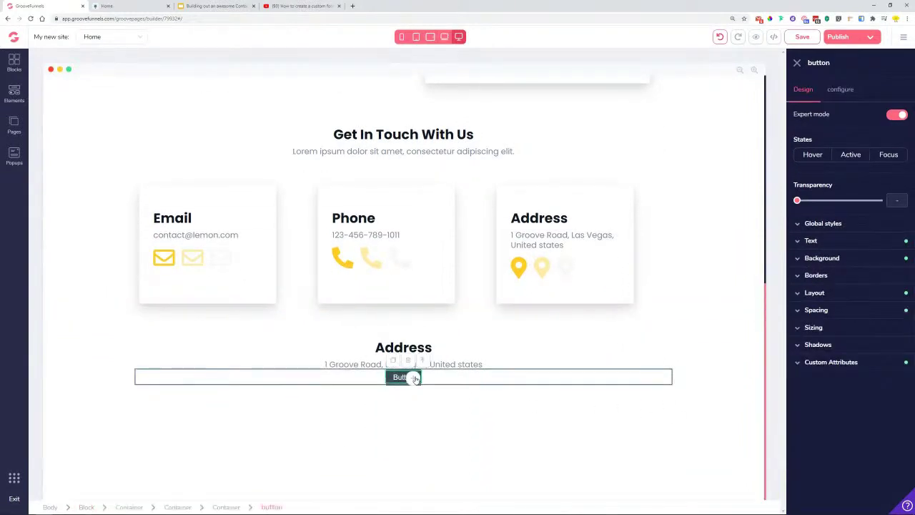
- Copy 'Social Media' from the preview tab and paste it over the Address heading
key(ctrl+Tab)
drag(409, 360, 499, 360)
right_click(478, 359)
click(497, 366)
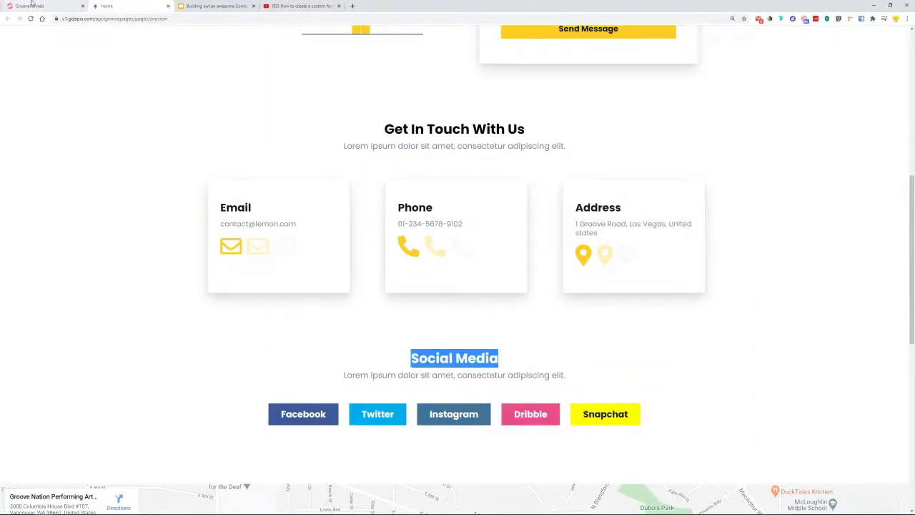
click(32, 5)
double_click(402, 346)
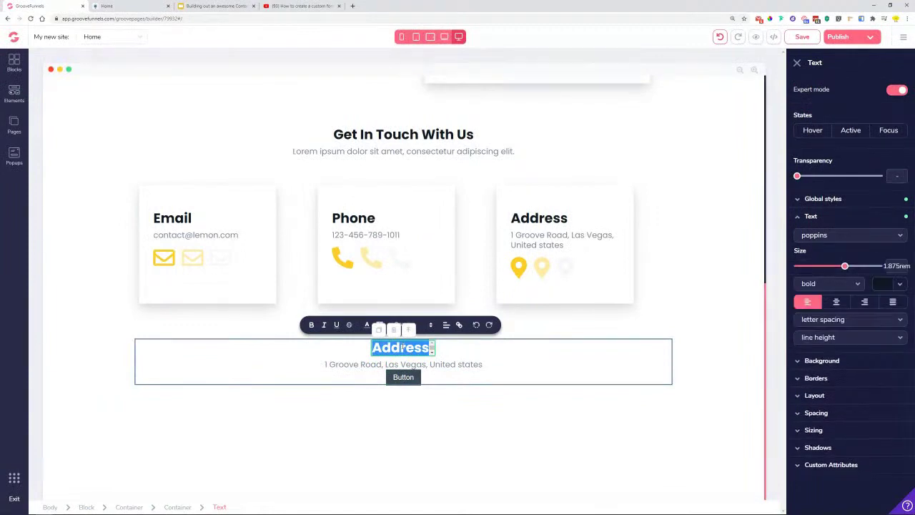
key(ctrl+v)
click(448, 366)
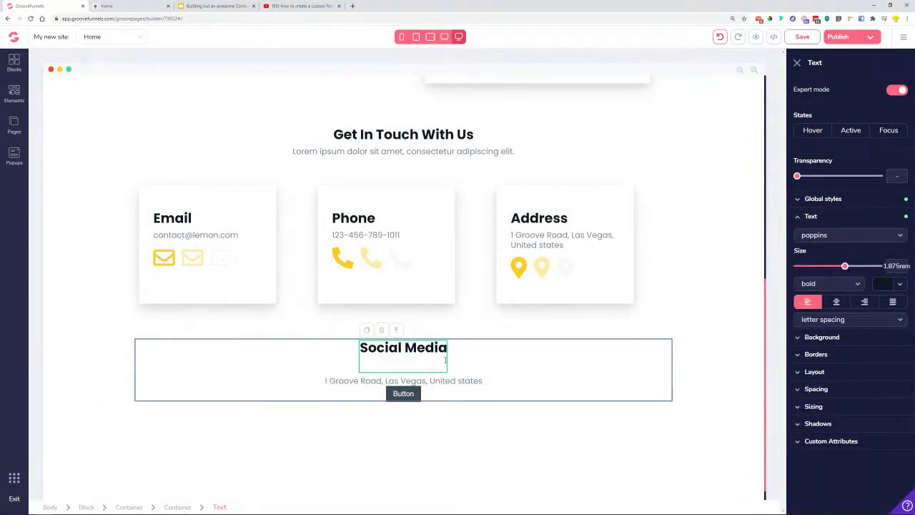
key(BackSpace)
- Copy the Lorem ipsum subtitle and paste it over the street address line
drag(515, 152, 293, 152)
right_click(293, 153)
click(306, 157)
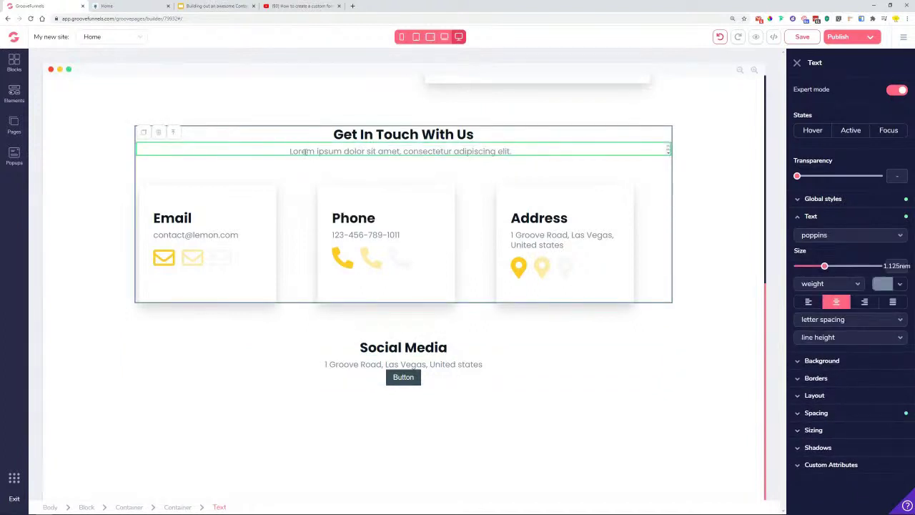
double_click(304, 152)
right_click(304, 152)
click(321, 178)
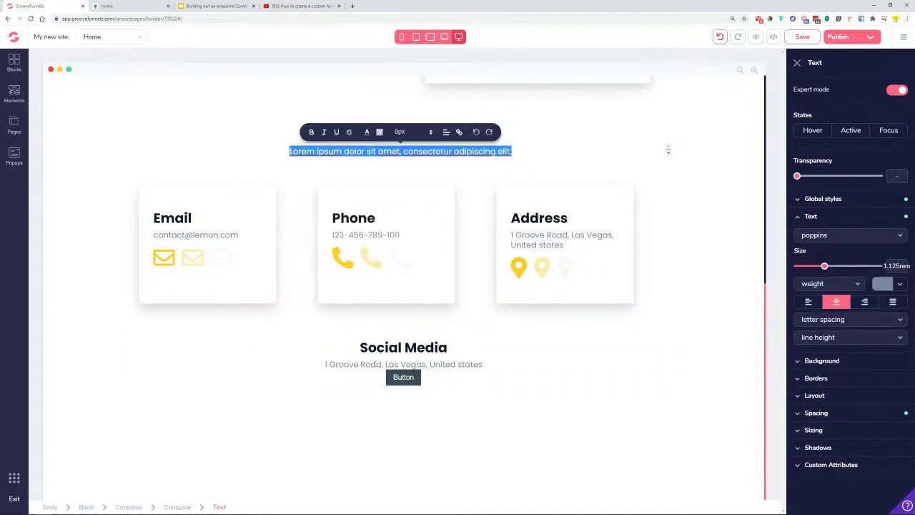
double_click(374, 365)
right_click(374, 365)
click(398, 404)
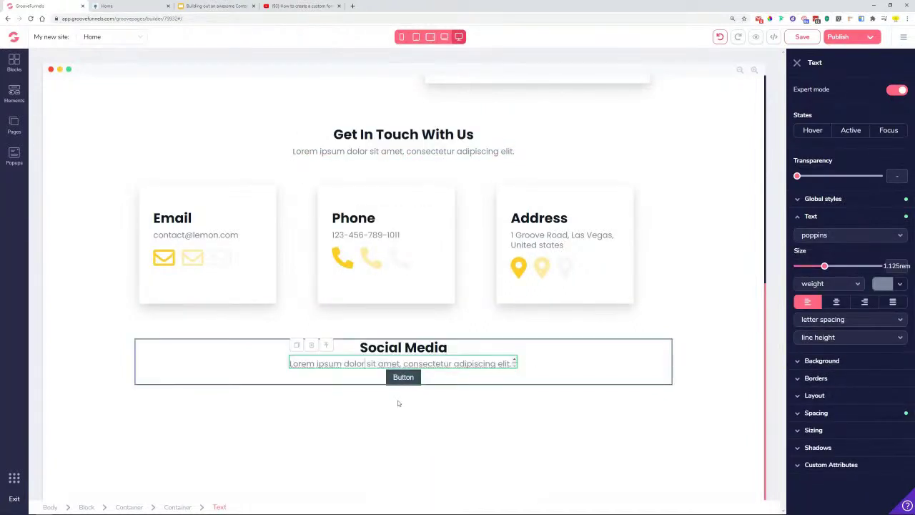
click(404, 377)
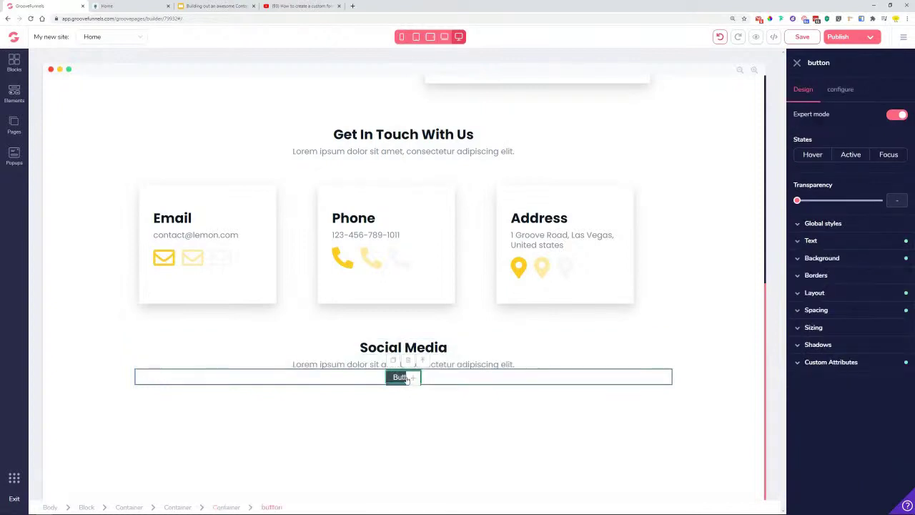
- Change the button's label to Facebook
click(110, 7)
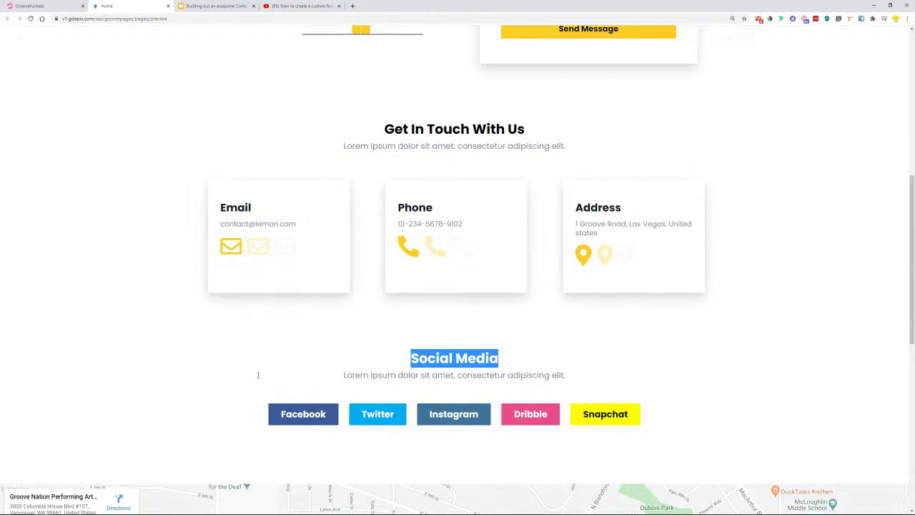
click(40, 6)
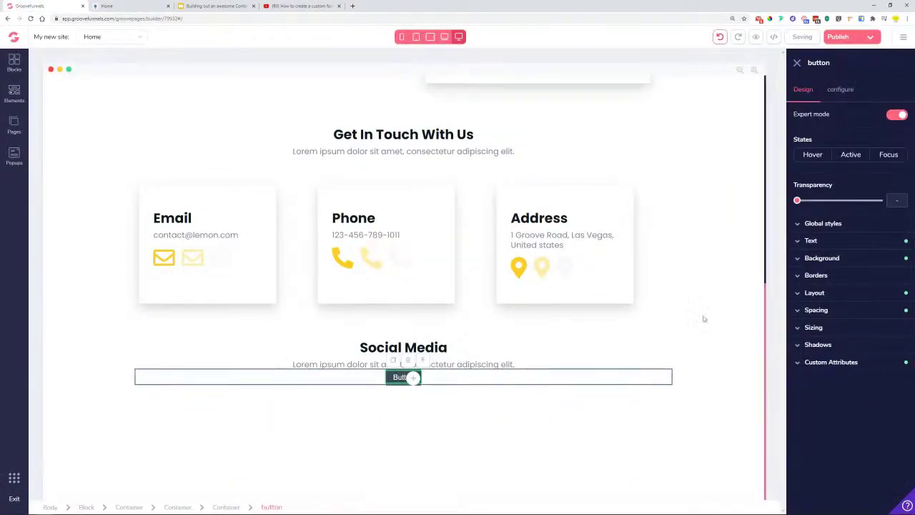
click(842, 89)
double_click(841, 136)
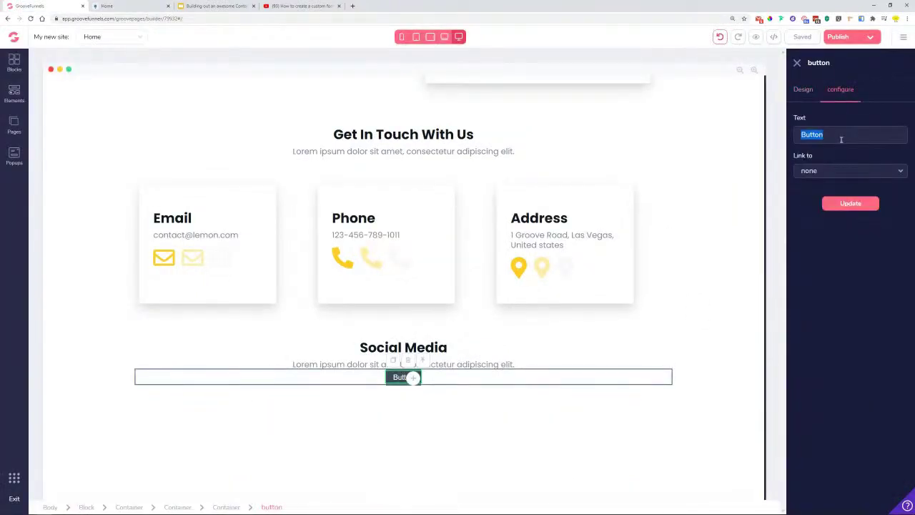
text(Facebook)
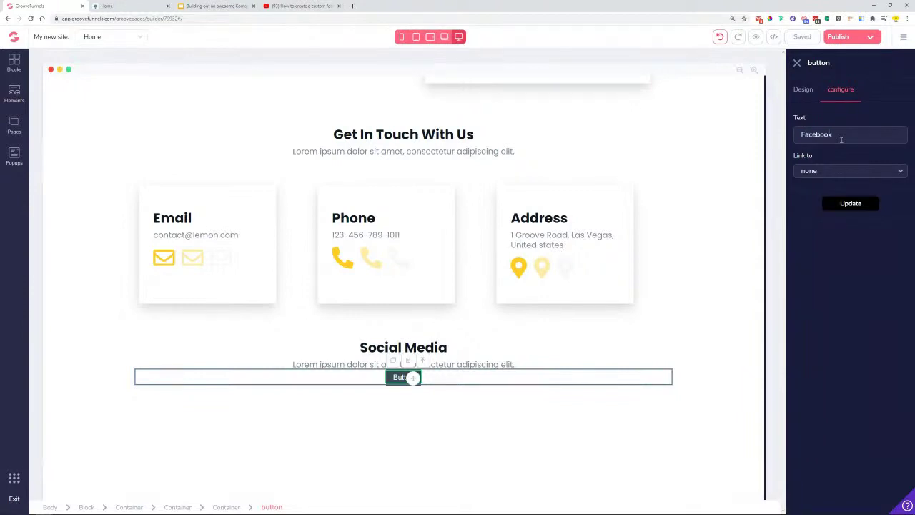
click(842, 204)
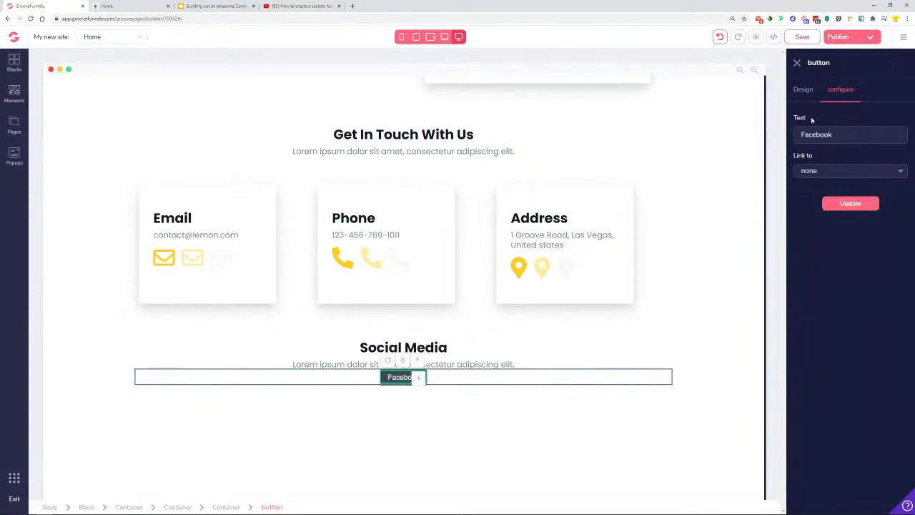
- Style the button text in bold poppins at 1.25rem
click(805, 91)
click(831, 241)
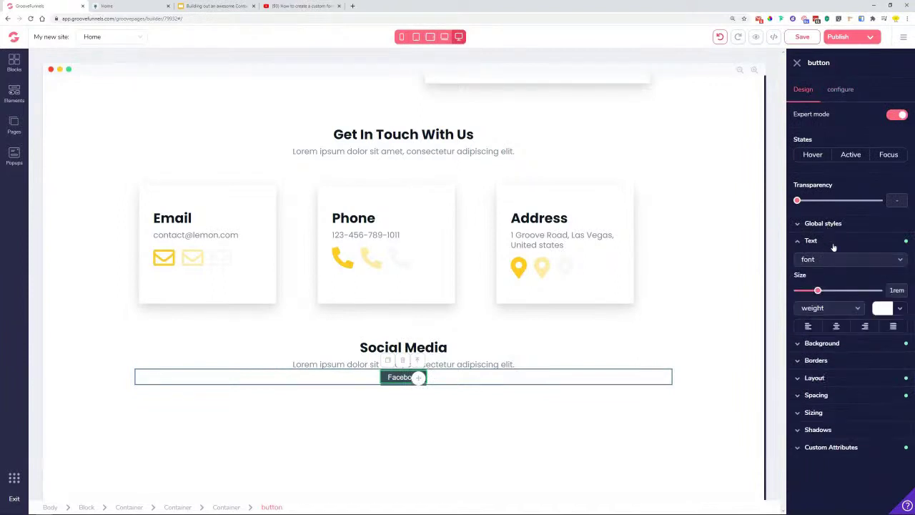
click(857, 260)
click(825, 403)
click(850, 308)
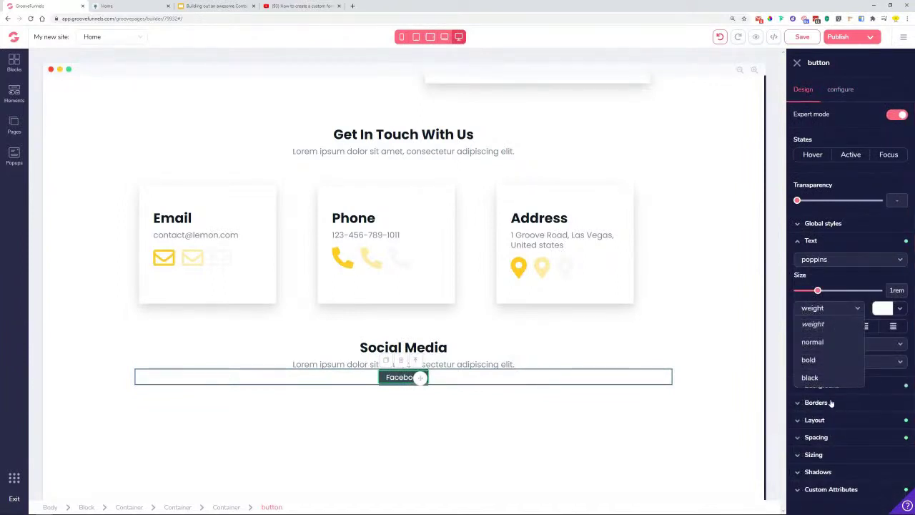
click(812, 360)
drag(817, 290, 832, 291)
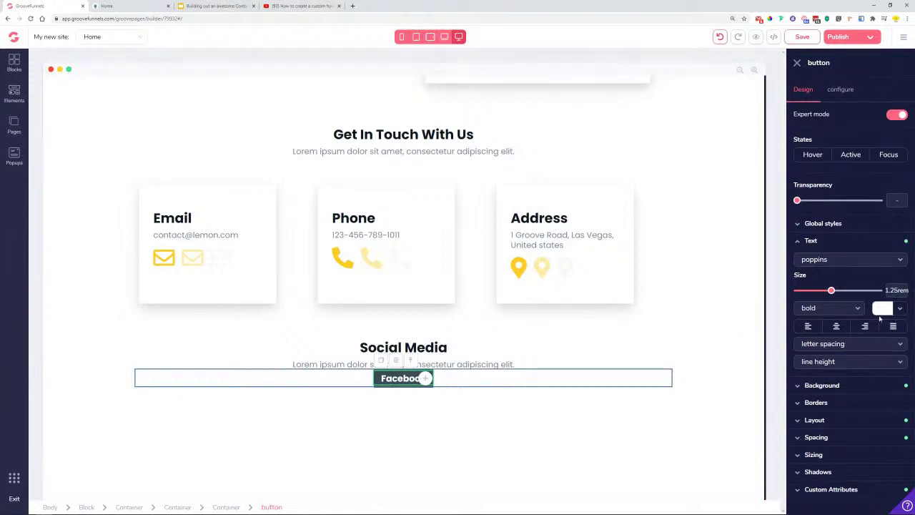
- Eyedrop and copy Facebook's blue #3B5998, then search 'social media logo col' in a new tab
click(118, 6)
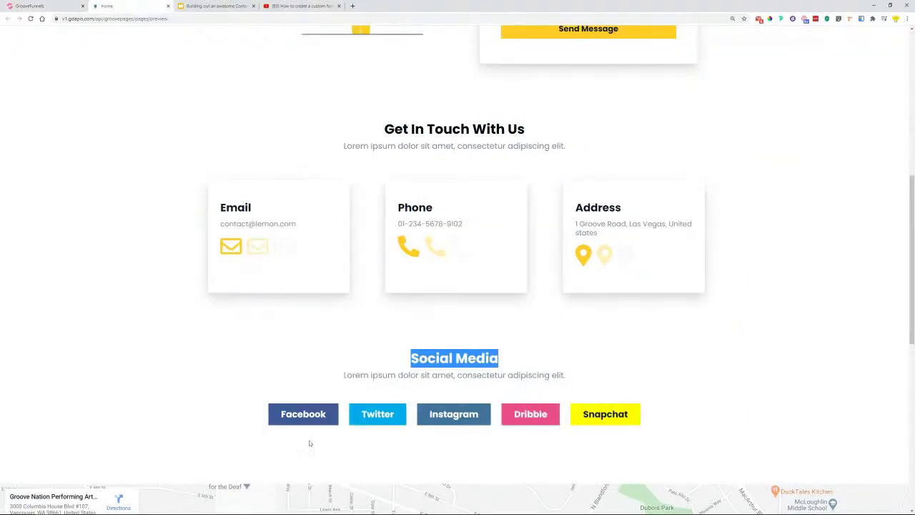
click(770, 19)
click(333, 413)
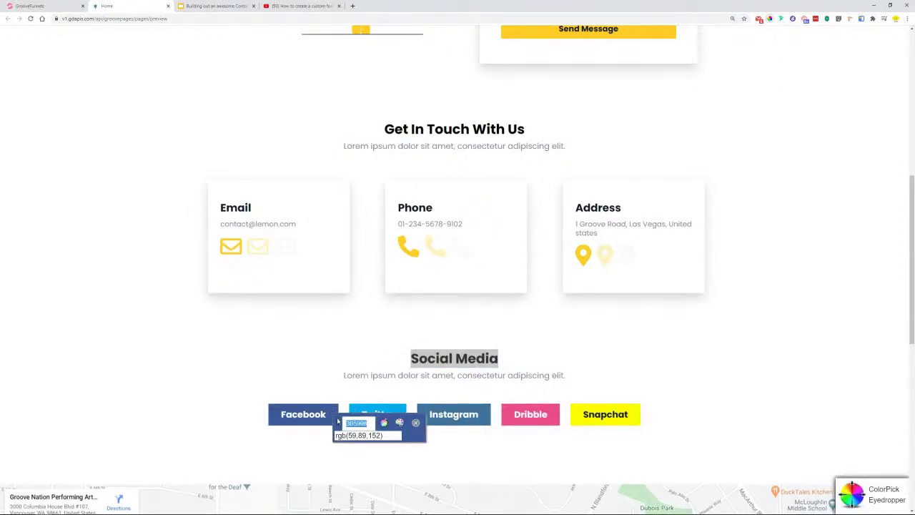
right_click(357, 423)
click(378, 428)
click(415, 423)
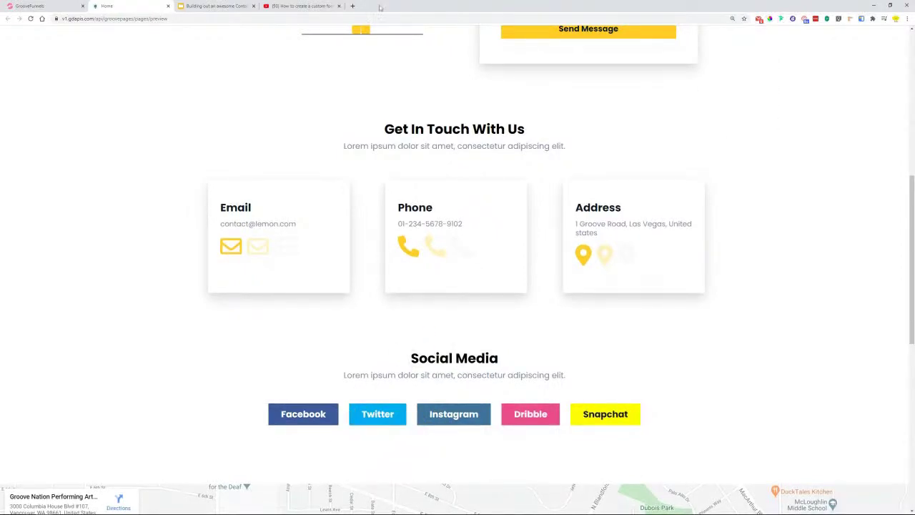
click(351, 7)
text(so)
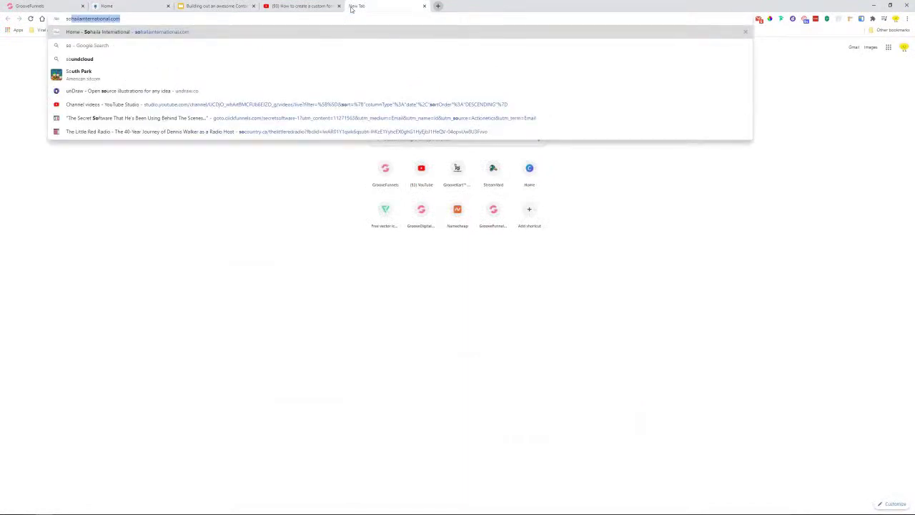
text(cial media)
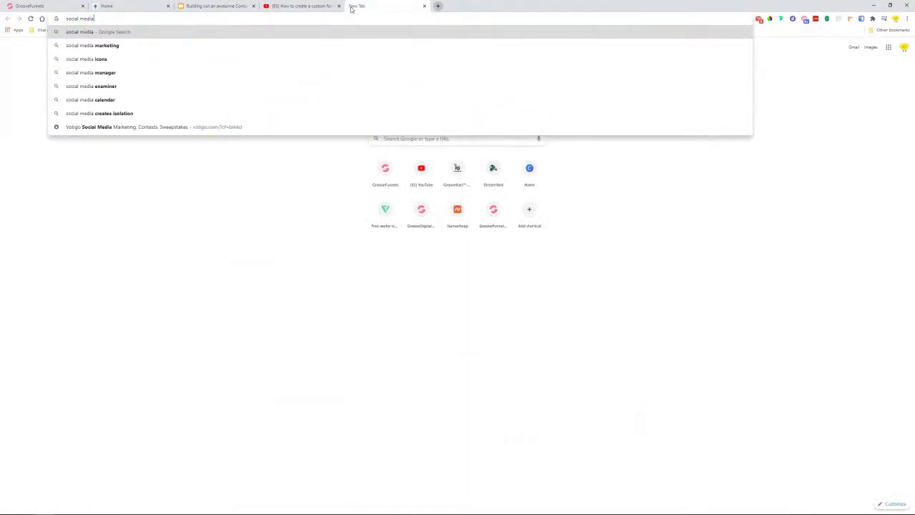
text( logo col)
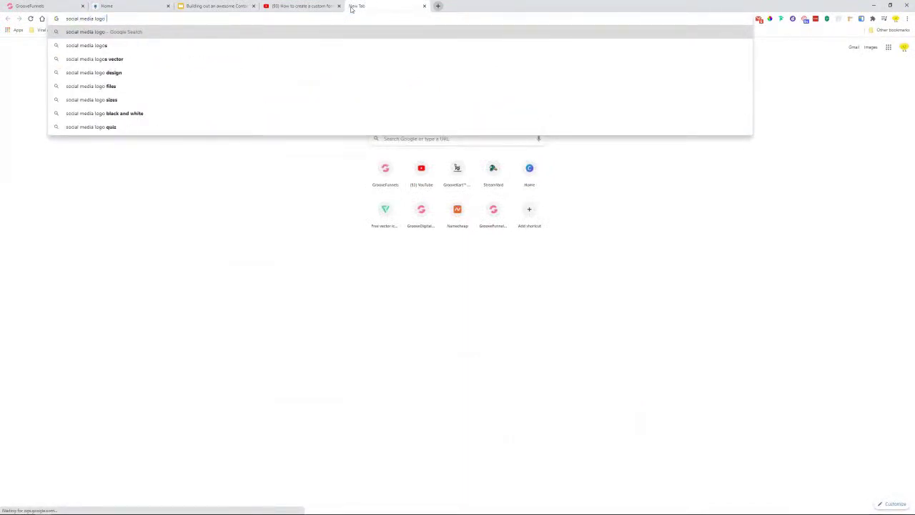
- Open Lockedown's Social Media Colors page and select Instagram's purple hex code #7232bd
key(Down)
key(Down)
key(Down)
key(Down)
key(Down)
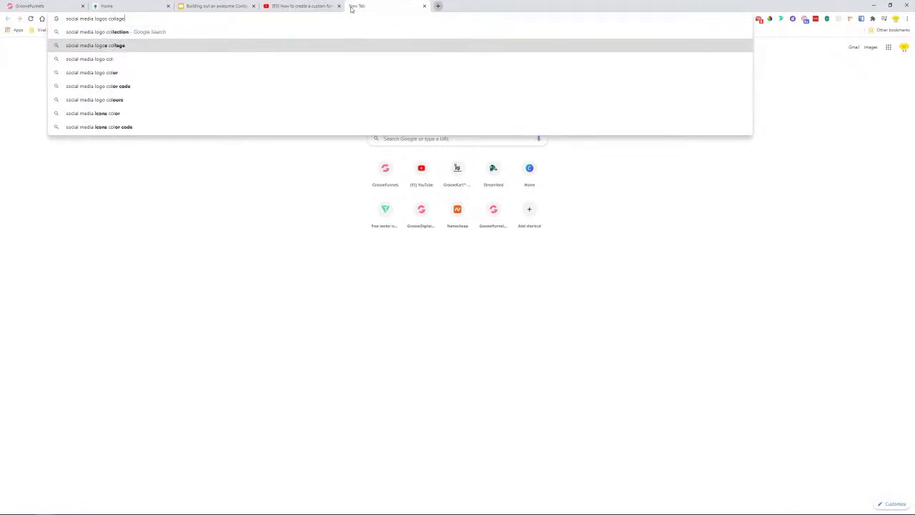
key(Return)
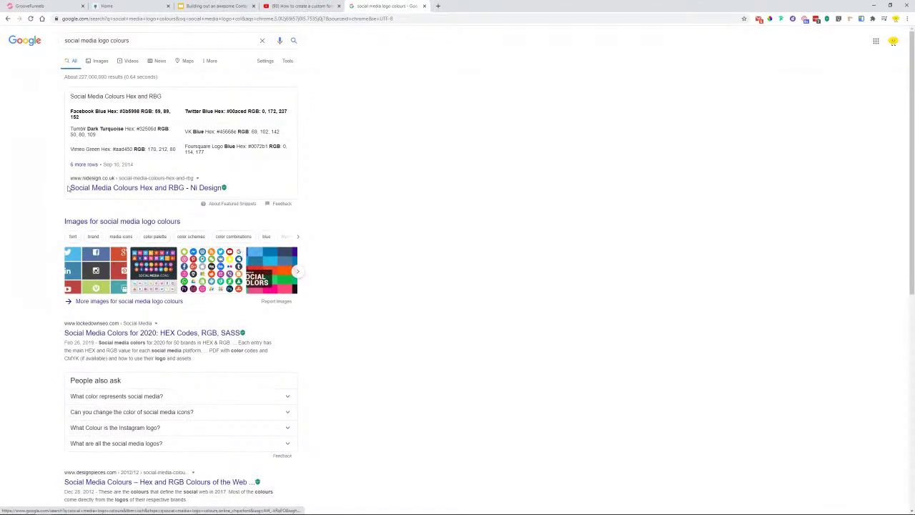
scroll(40, 207, down, 1)
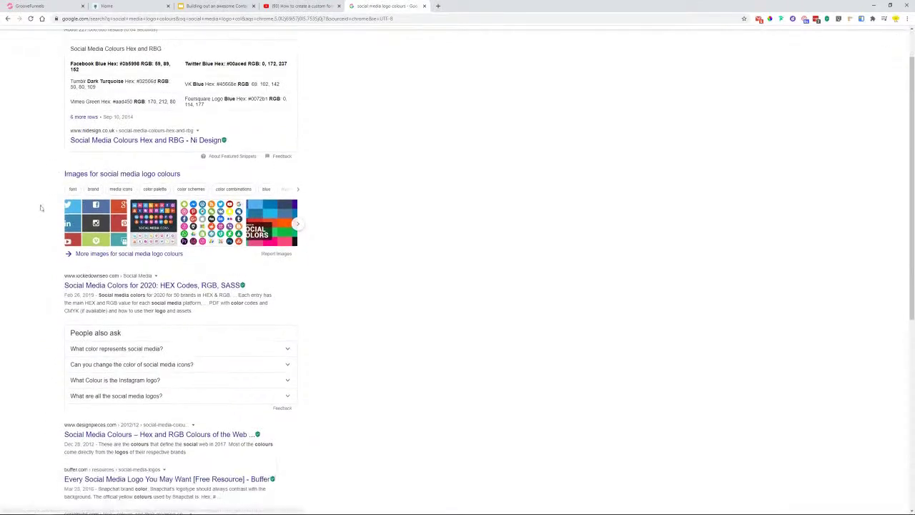
click(123, 286)
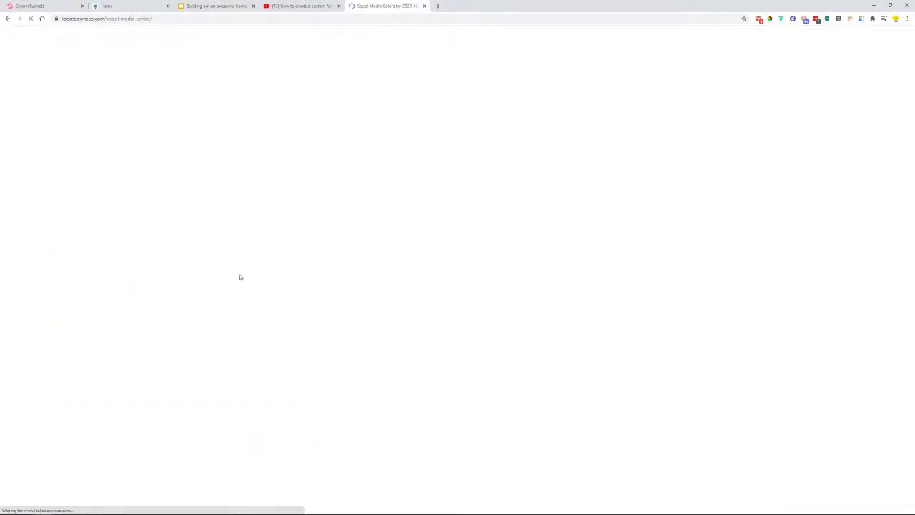
scroll(194, 285, down, 2)
scroll(195, 286, down, 9)
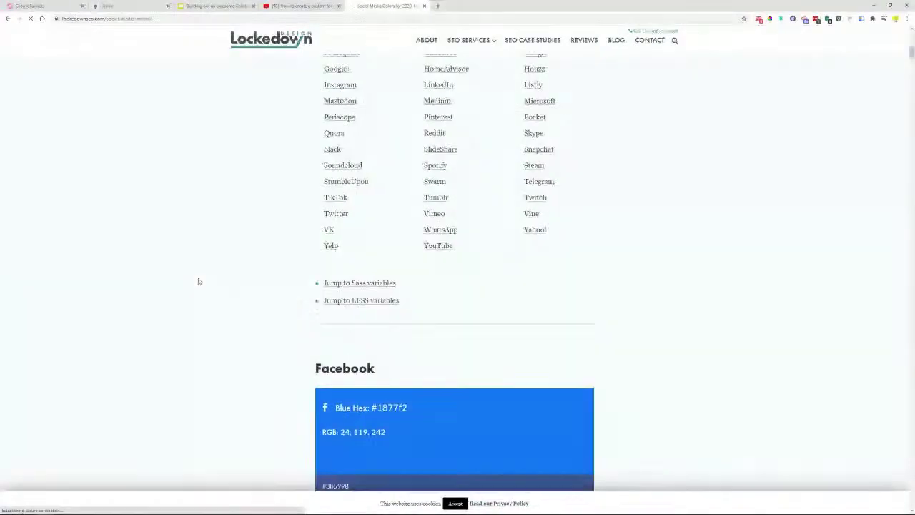
scroll(213, 264, up, 1)
scroll(403, 274, down, 3)
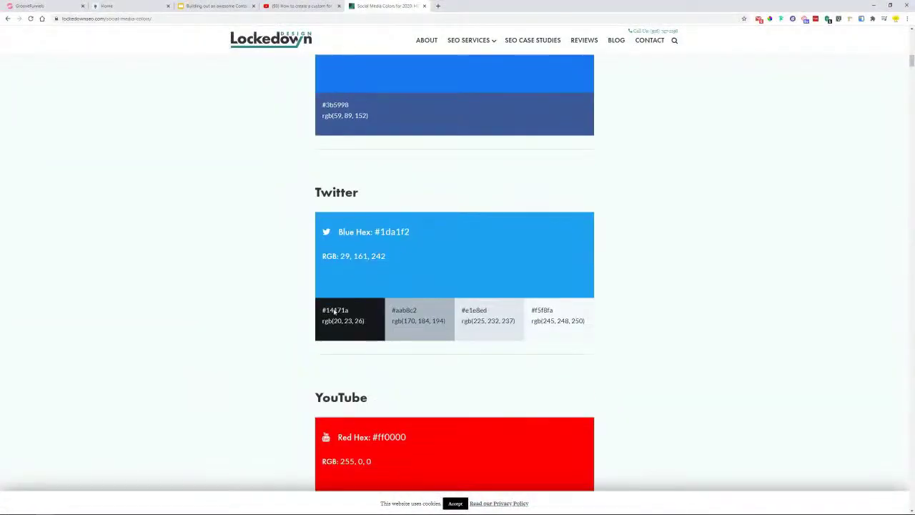
scroll(407, 261, down, 1)
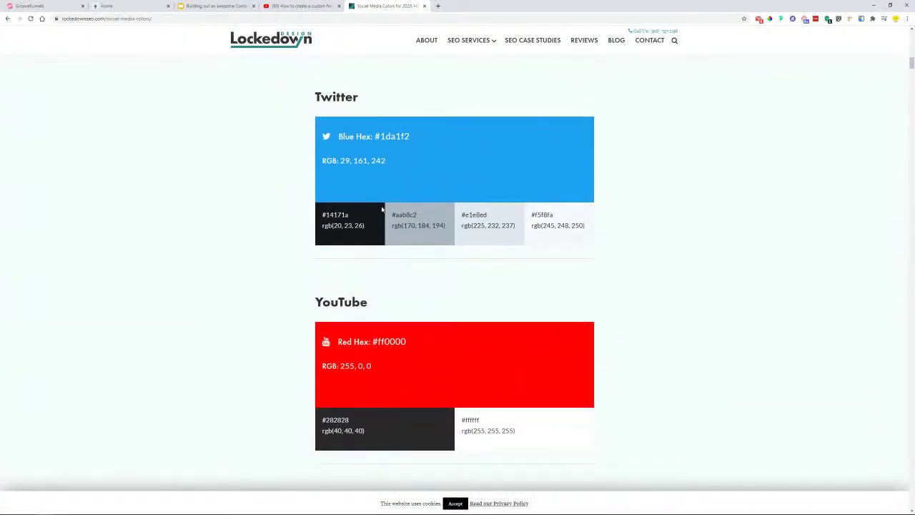
scroll(418, 168, down, 6)
scroll(358, 316, up, 1)
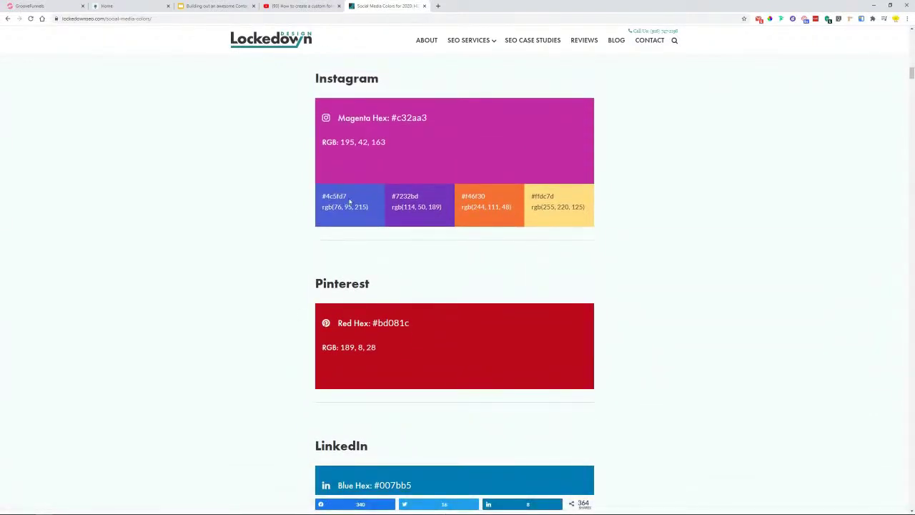
scroll(351, 203, up, 1)
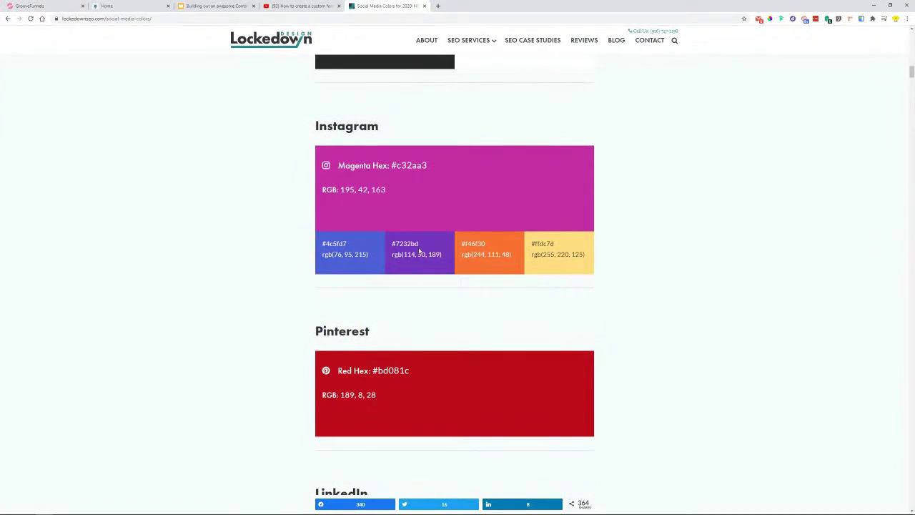
drag(419, 246, 398, 244)
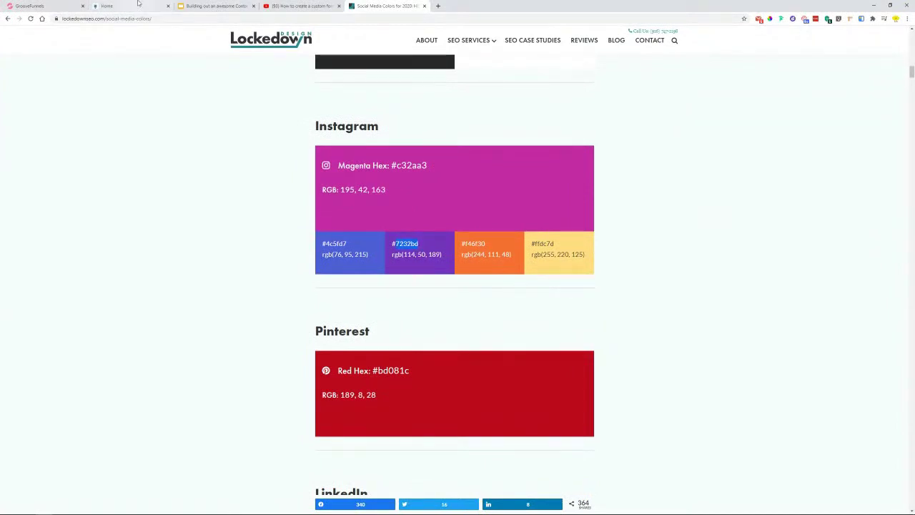
- Set the Facebook button's background color to #3b5998
click(114, 6)
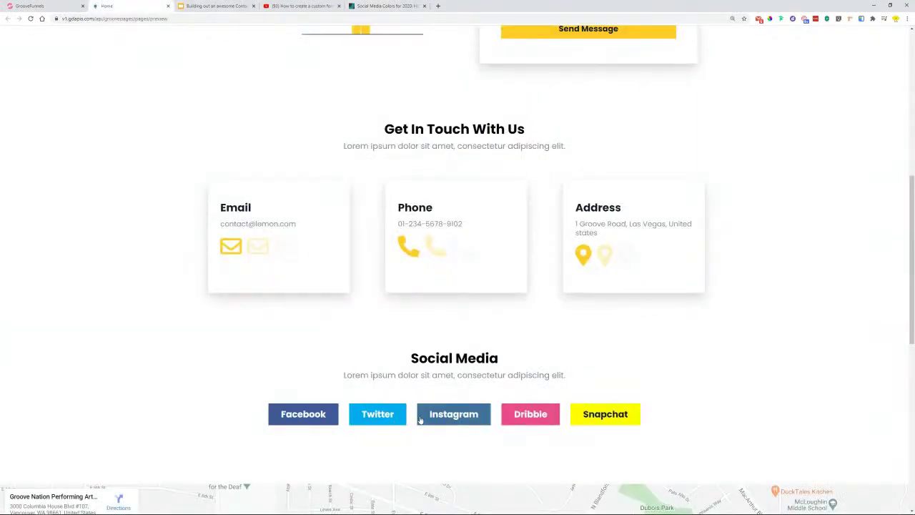
click(36, 6)
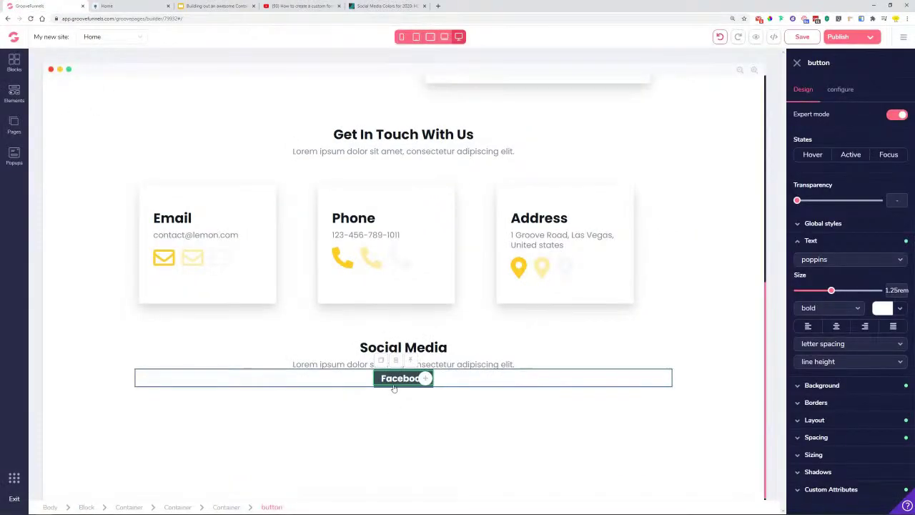
click(817, 244)
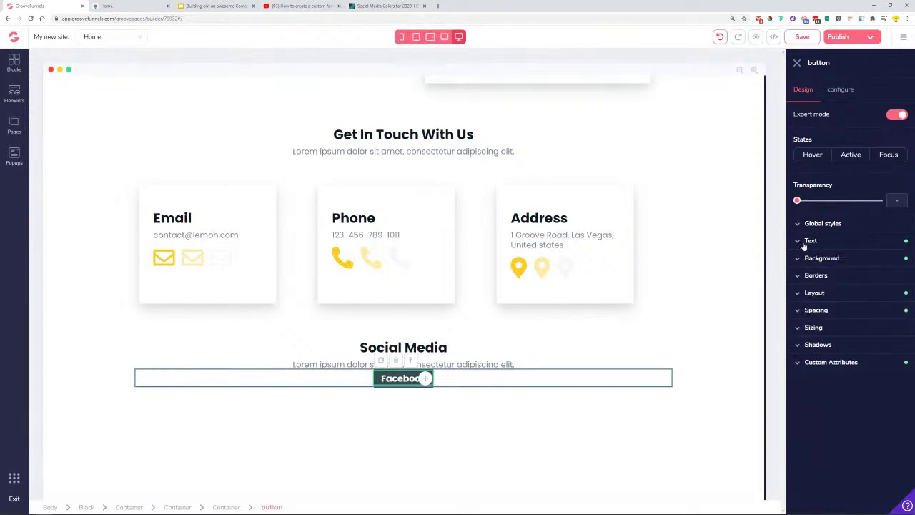
click(810, 243)
click(810, 242)
click(817, 258)
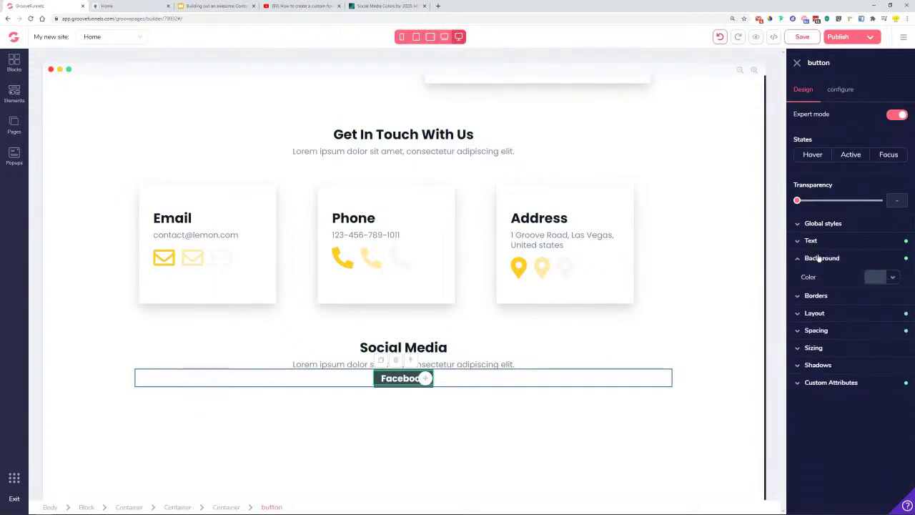
click(891, 280)
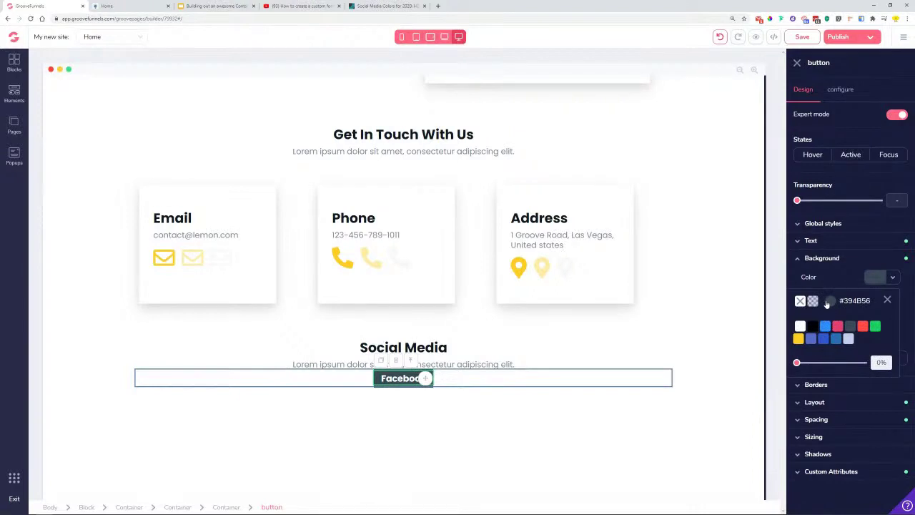
click(828, 301)
double_click(848, 424)
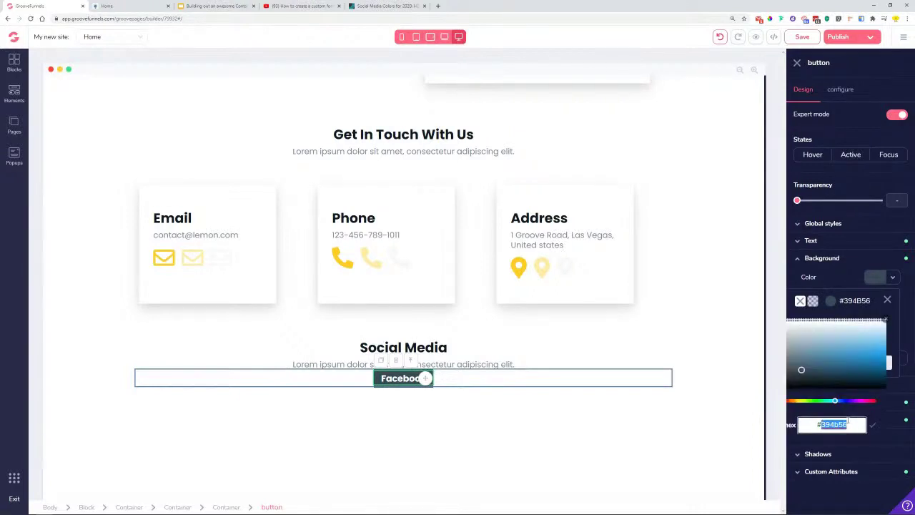
text(3b5998)
click(873, 425)
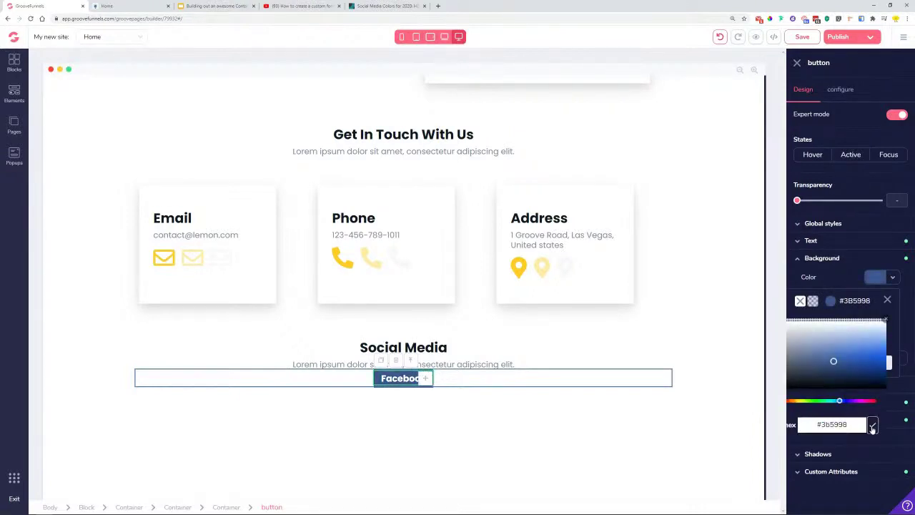
click(887, 299)
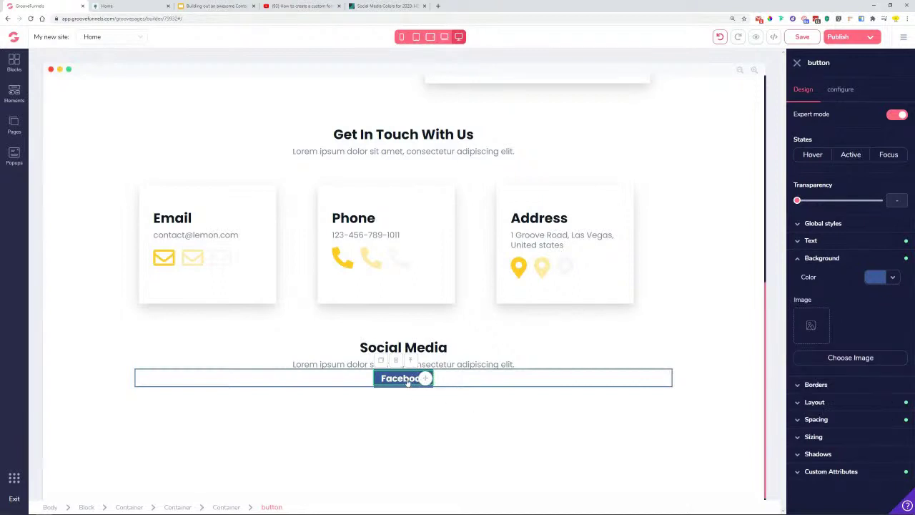
- Increase the button's padding to 0.75rem vertical and 1.75rem horizontal
click(843, 420)
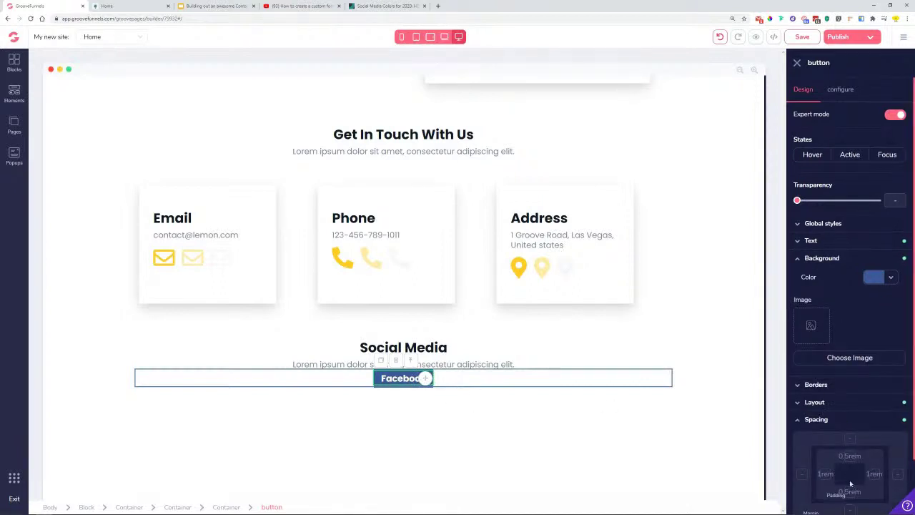
click(853, 456)
drag(808, 452, 813, 452)
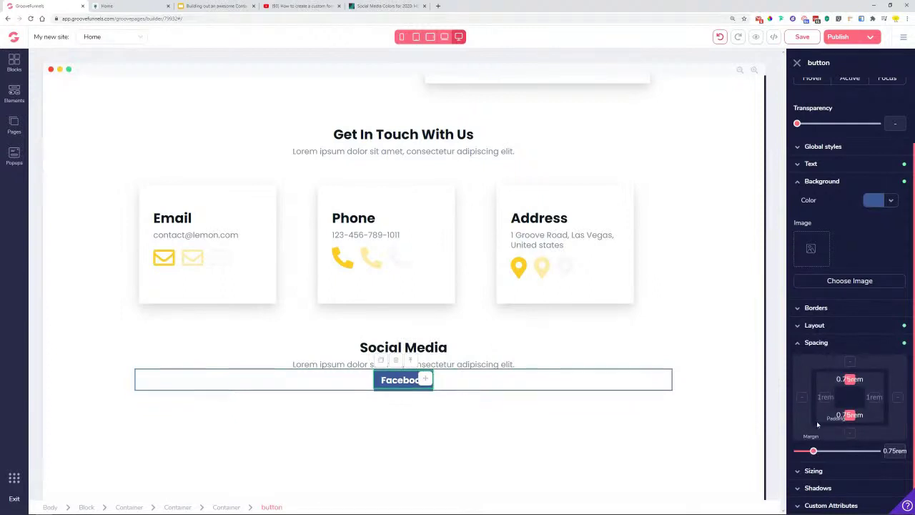
click(826, 398)
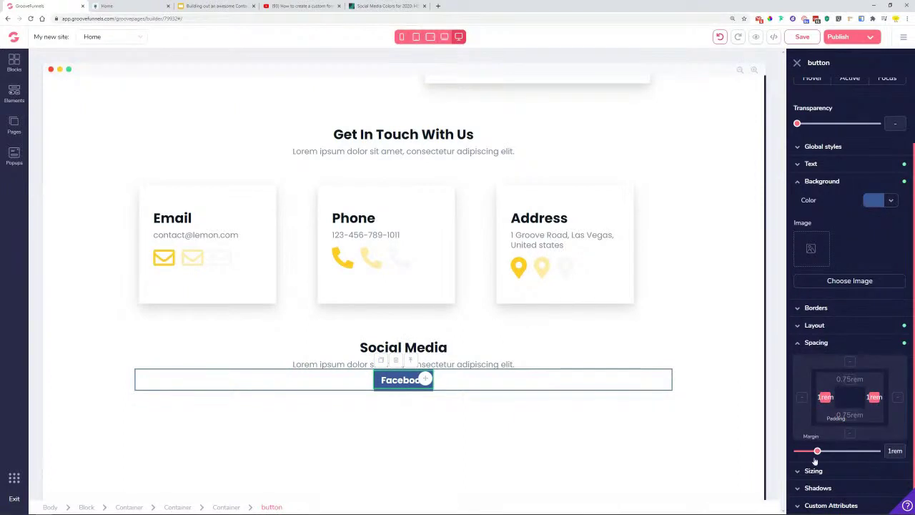
drag(818, 452, 830, 451)
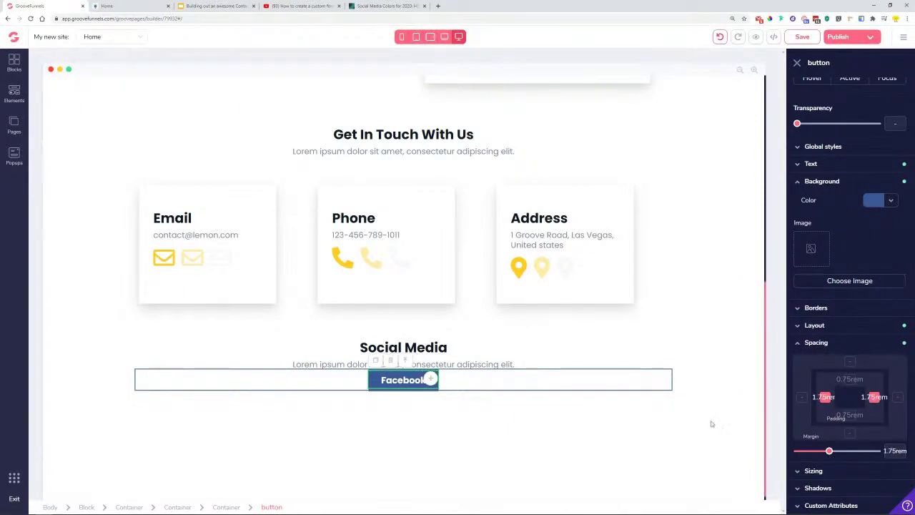
- Give the container holding the Facebook button a 3rem top margin
click(420, 408)
click(395, 381)
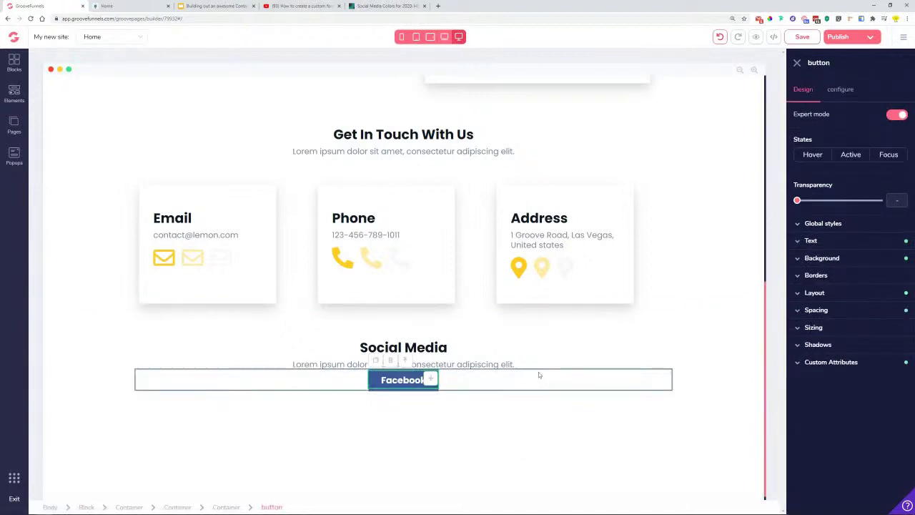
click(592, 380)
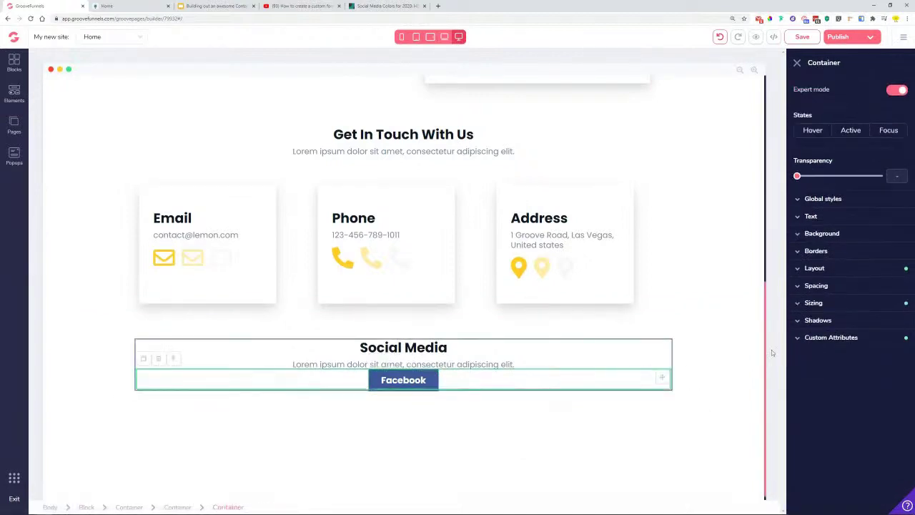
click(816, 285)
drag(799, 395, 843, 406)
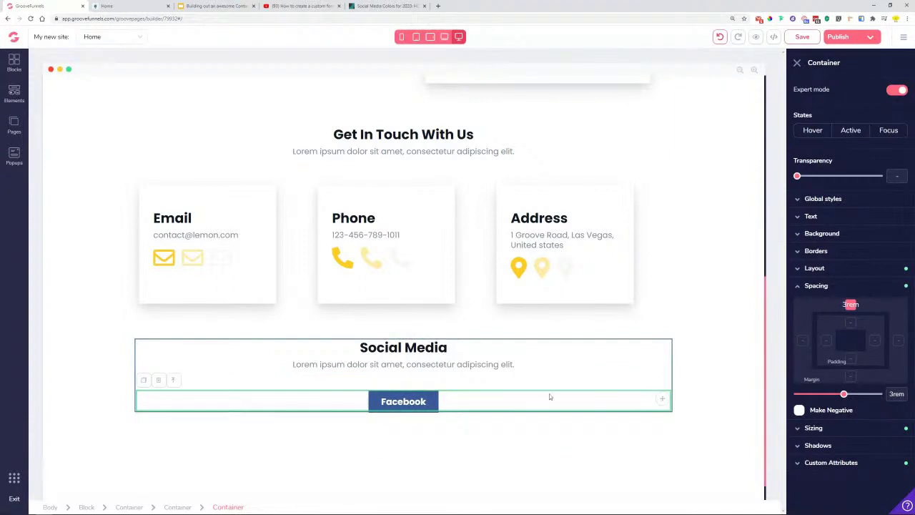
click(397, 404)
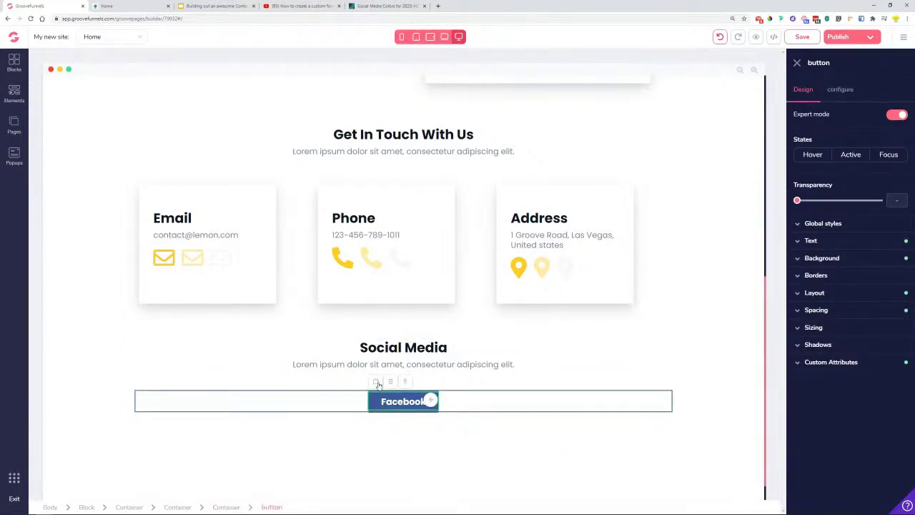
- Duplicate the Facebook button and relabel the copy 'Twitter'
click(377, 383)
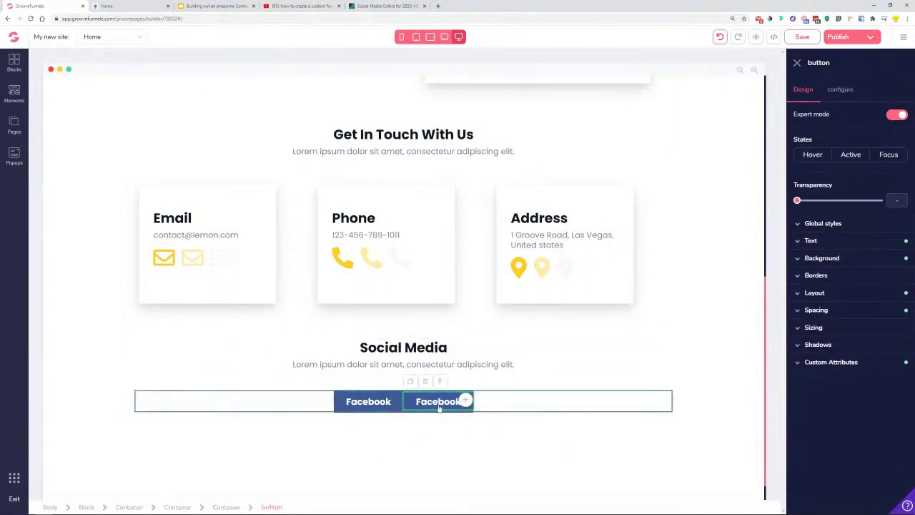
click(842, 90)
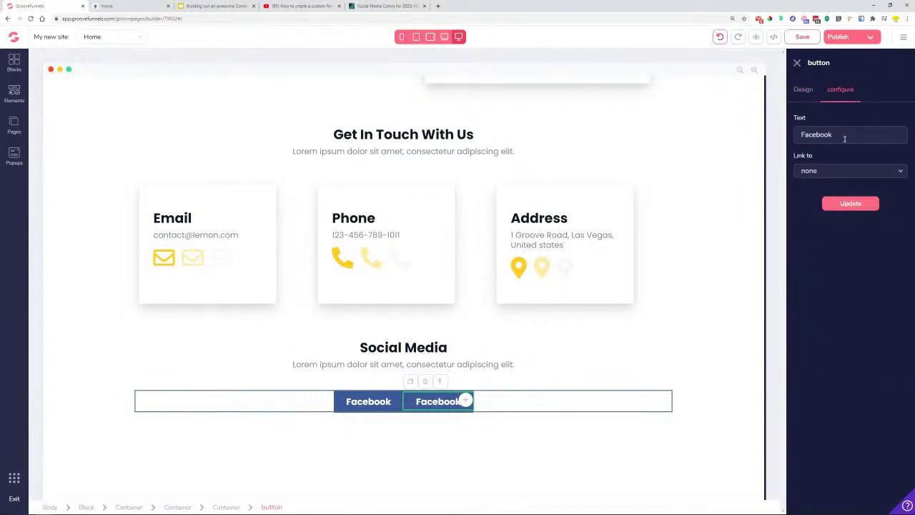
triple_click(844, 139)
text(Twitter)
click(860, 206)
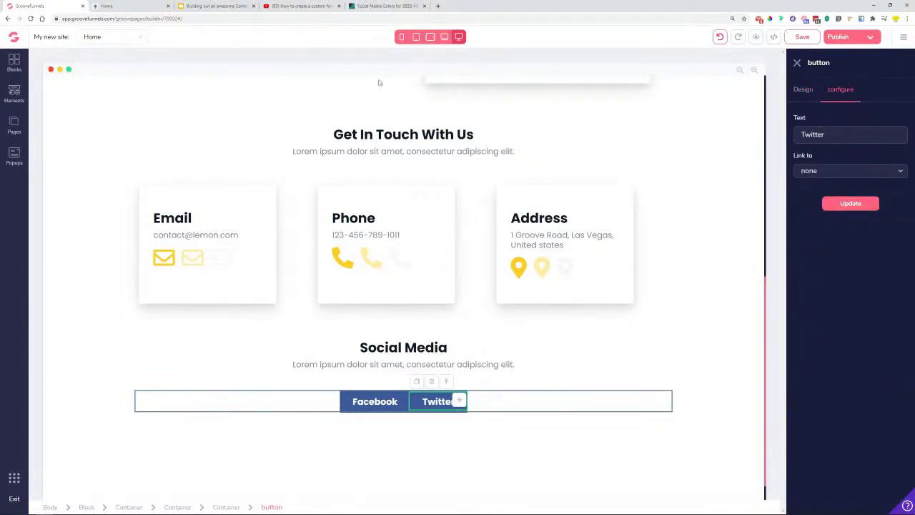
- Copy Twitter's blue hex code #1DA1F2 from the social colours reference page
click(304, 6)
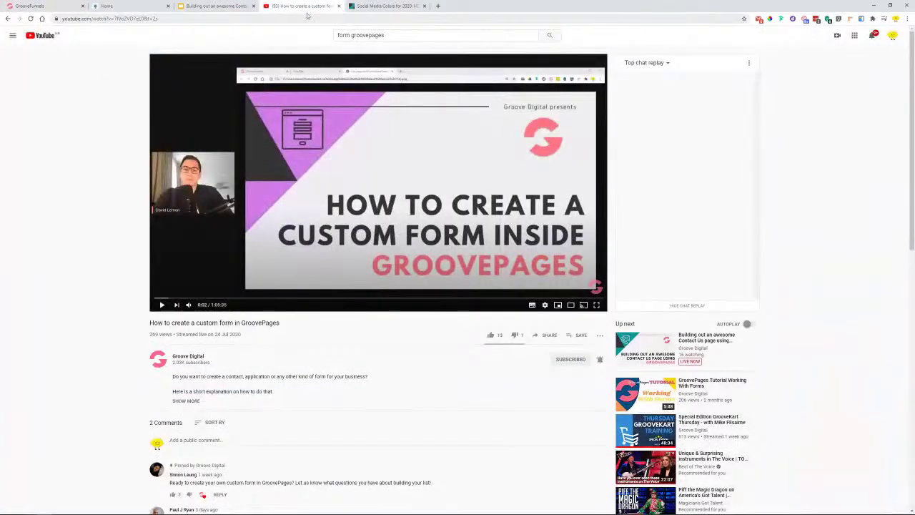
click(338, 6)
scroll(327, 260, down, 7)
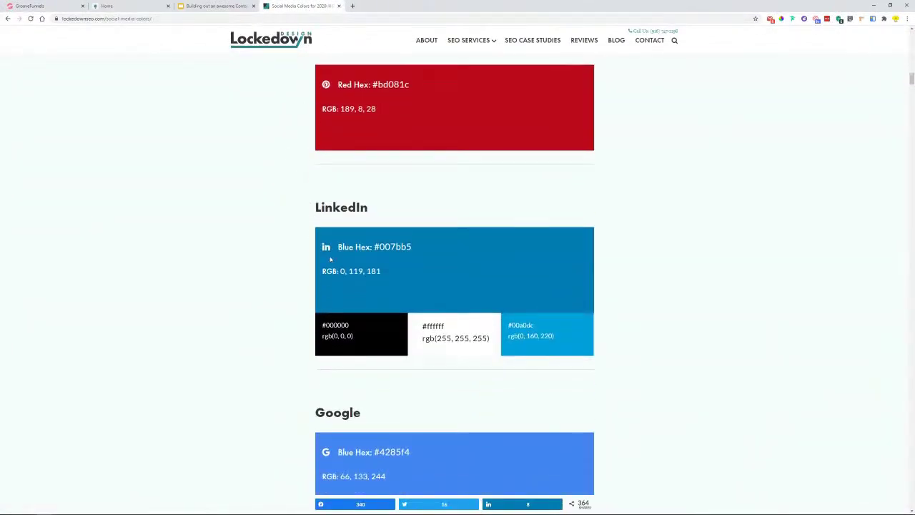
scroll(427, 222, up, 4)
scroll(427, 222, up, 9)
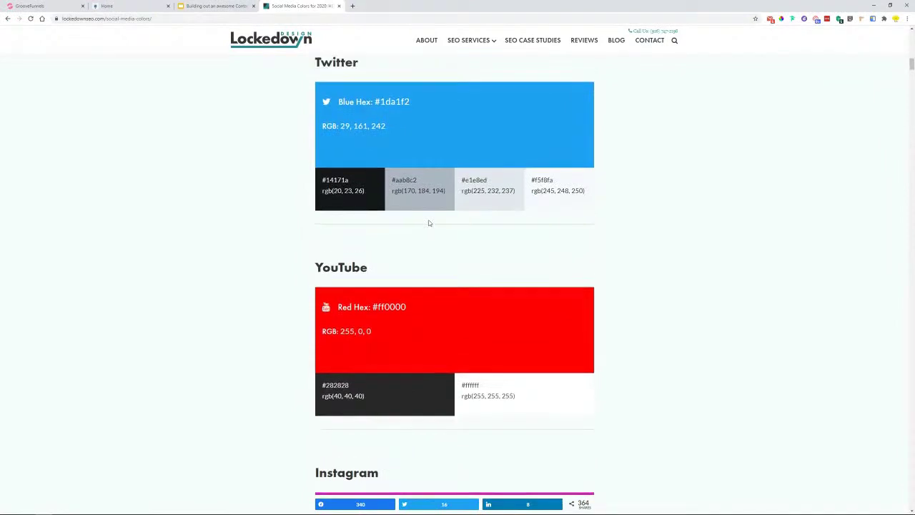
double_click(392, 184)
right_click(392, 184)
click(404, 193)
- Paste #1DA1F2 as the Twitter button's background colour
click(29, 6)
click(808, 91)
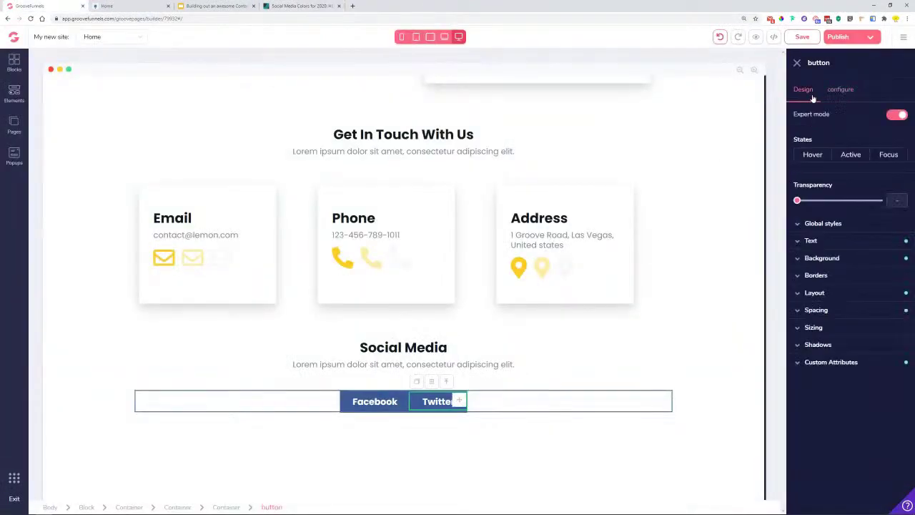
click(822, 258)
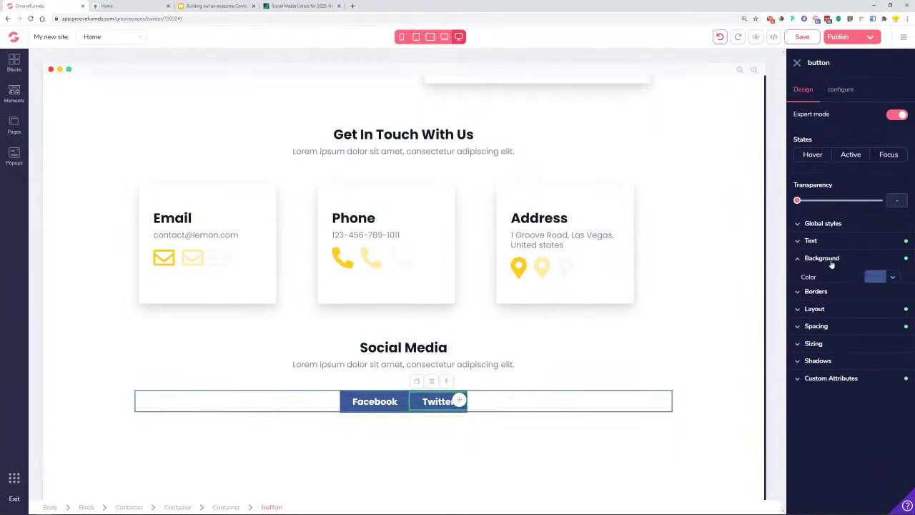
click(890, 277)
click(831, 301)
double_click(832, 423)
right_click(832, 423)
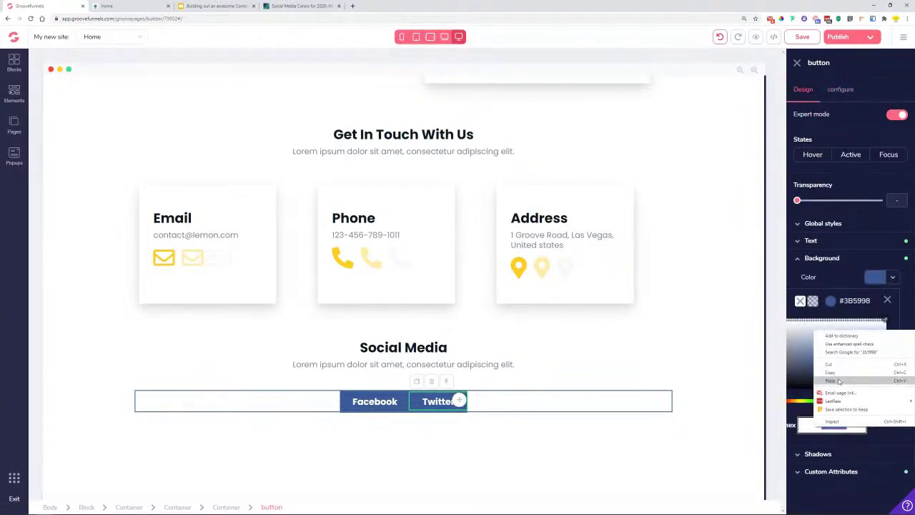
click(830, 381)
click(887, 301)
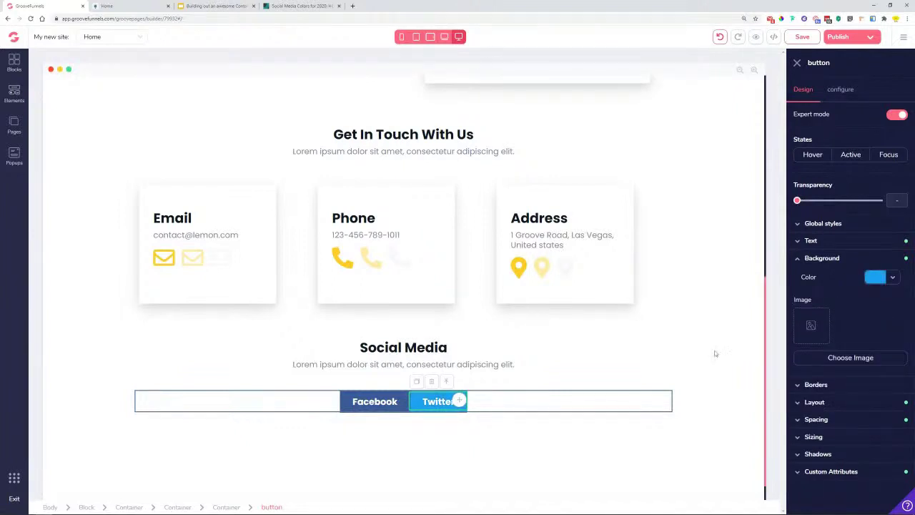
- Give the Twitter button a 1rem left margin to separate it from Facebook
click(826, 422)
click(802, 413)
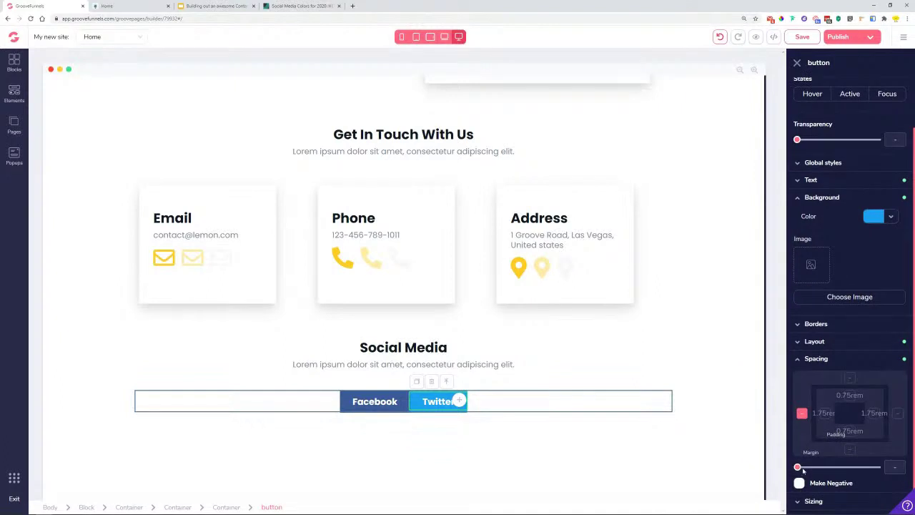
drag(797, 466, 817, 470)
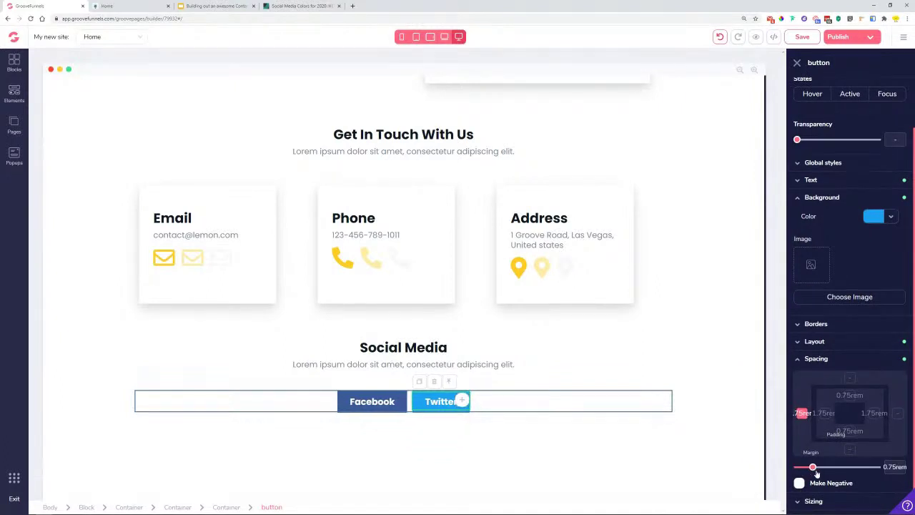
click(524, 407)
click(431, 404)
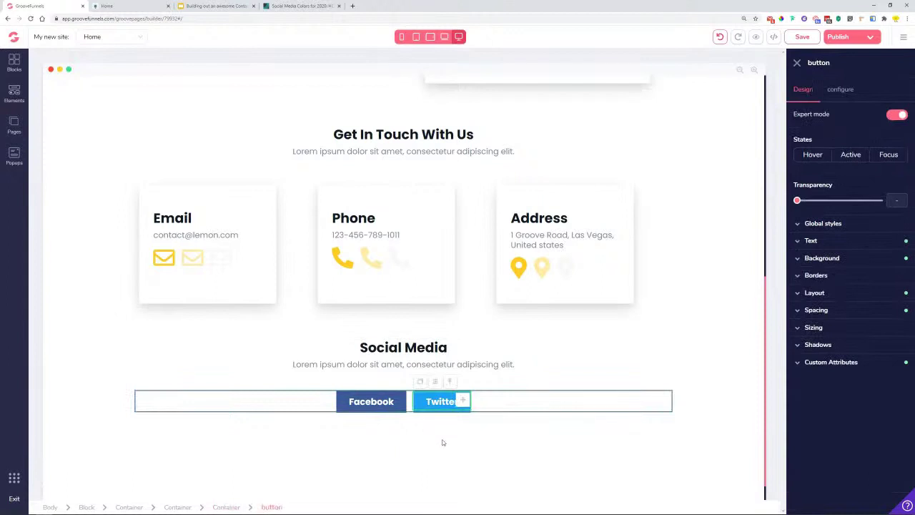
- Duplicate the Twitter button and relabel the copy 'Instagram'
click(422, 383)
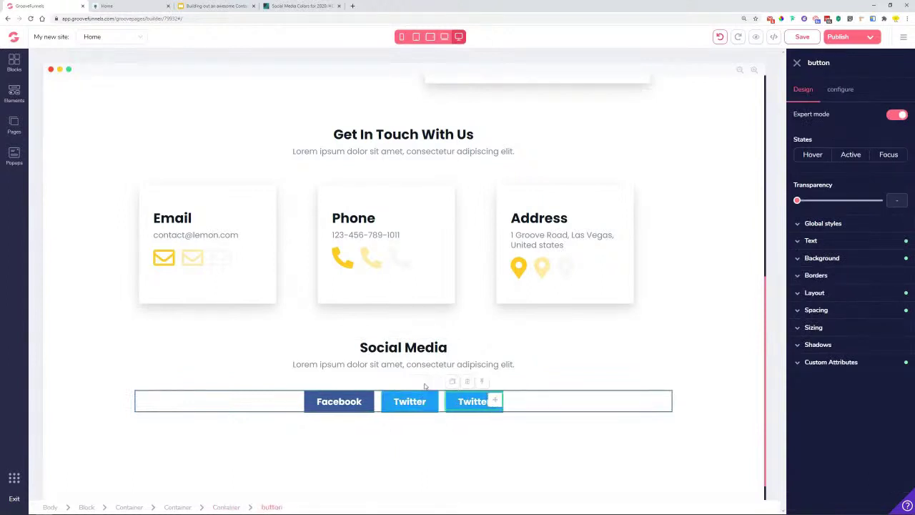
click(853, 89)
double_click(849, 133)
key(BackSpace)
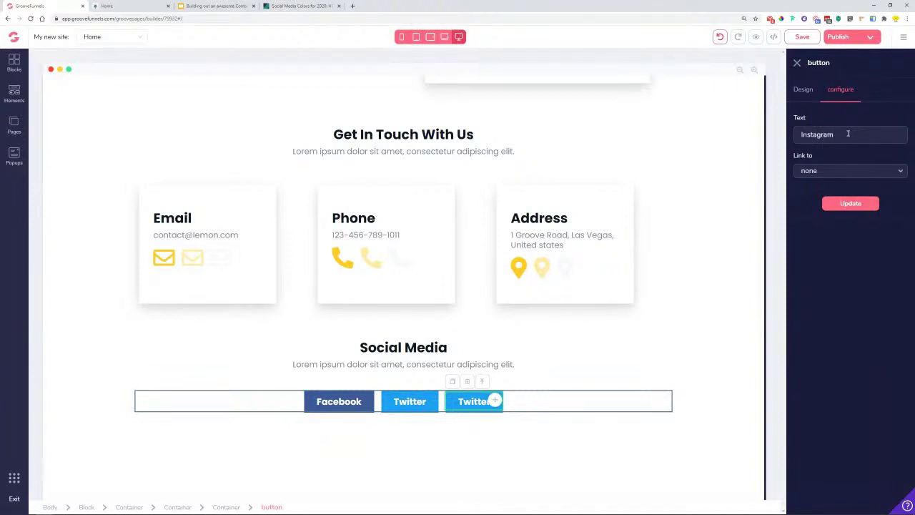
click(851, 204)
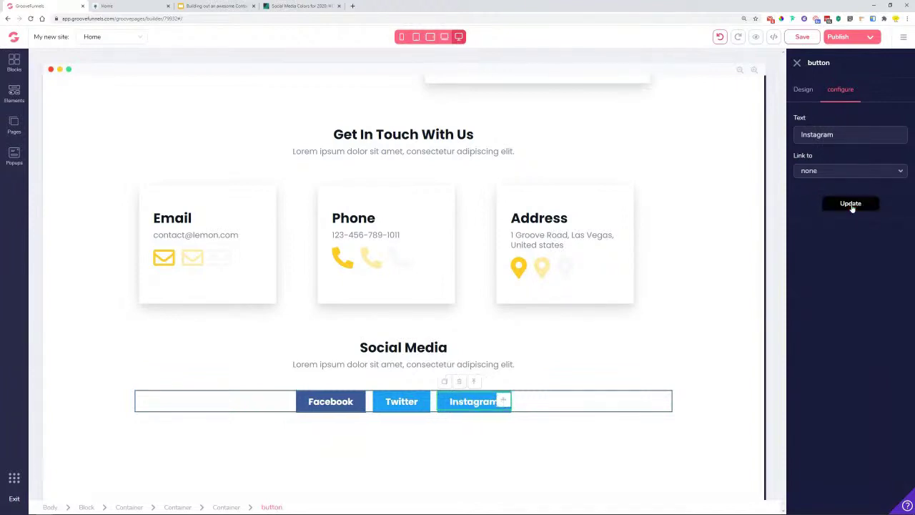
- Set the Instagram button's background to magenta #C32AA3 from the colours reference
click(803, 89)
click(838, 259)
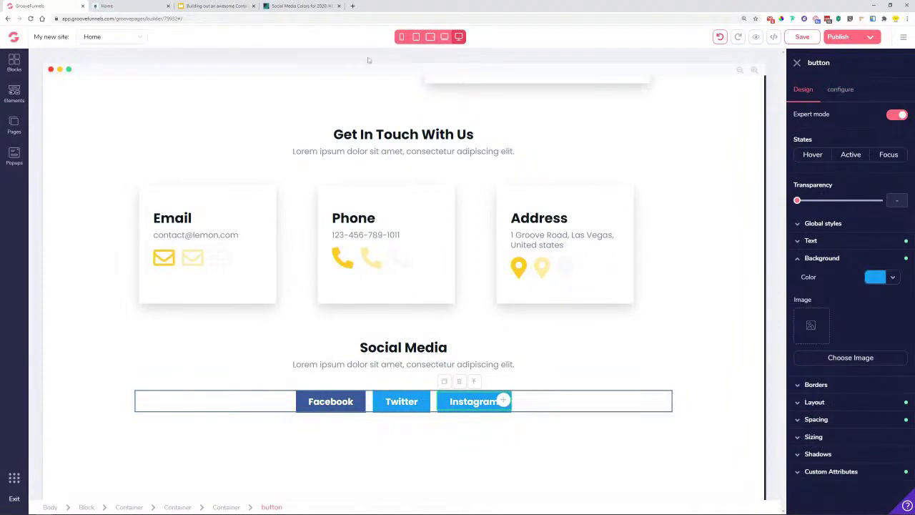
click(300, 6)
scroll(394, 224, down, 5)
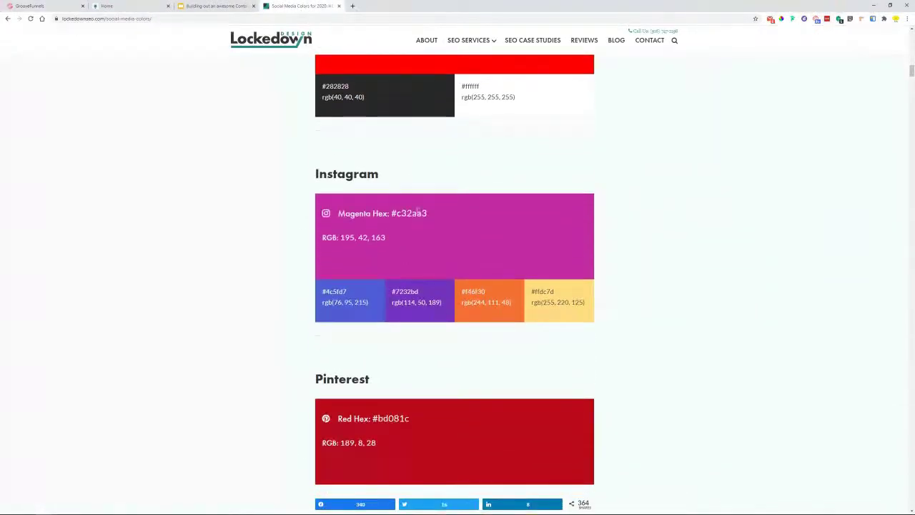
click(32, 5)
click(891, 280)
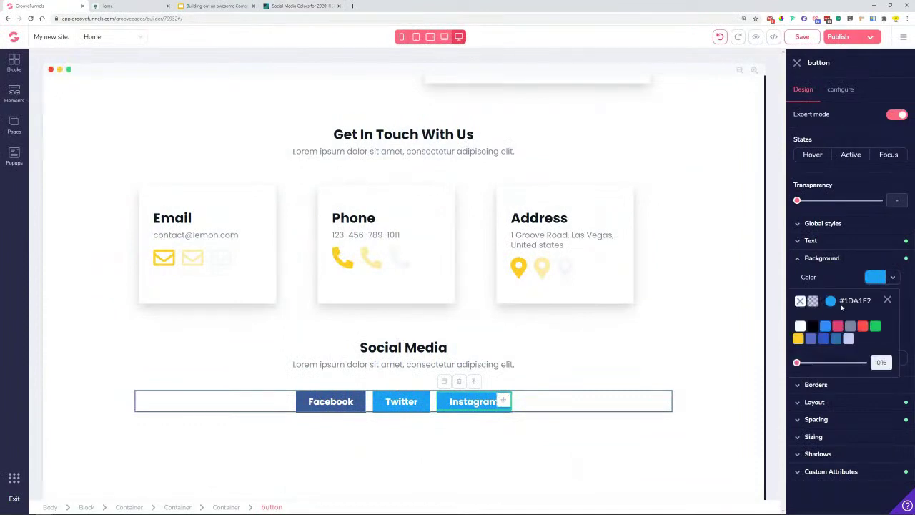
click(831, 301)
click(831, 424)
text(#c32aa3)
click(873, 424)
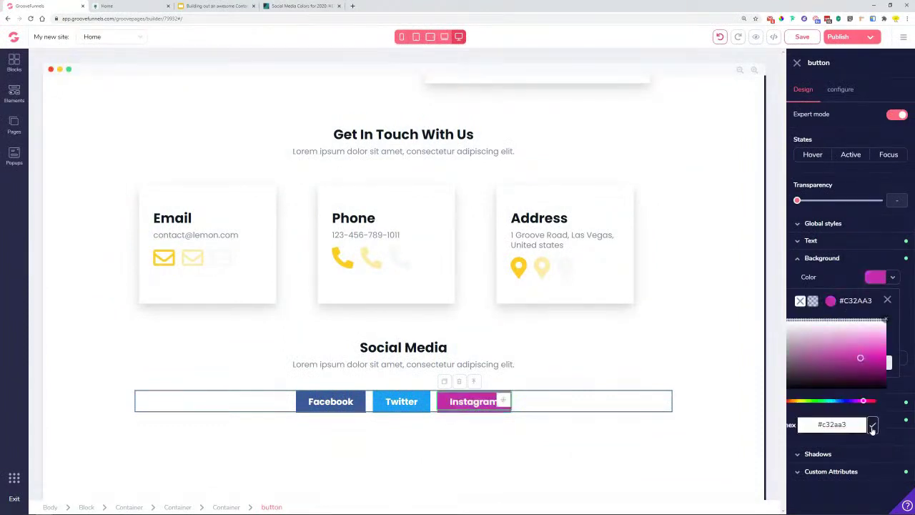
- Duplicate the Instagram button and relabel the copy 'Dribble'
click(548, 401)
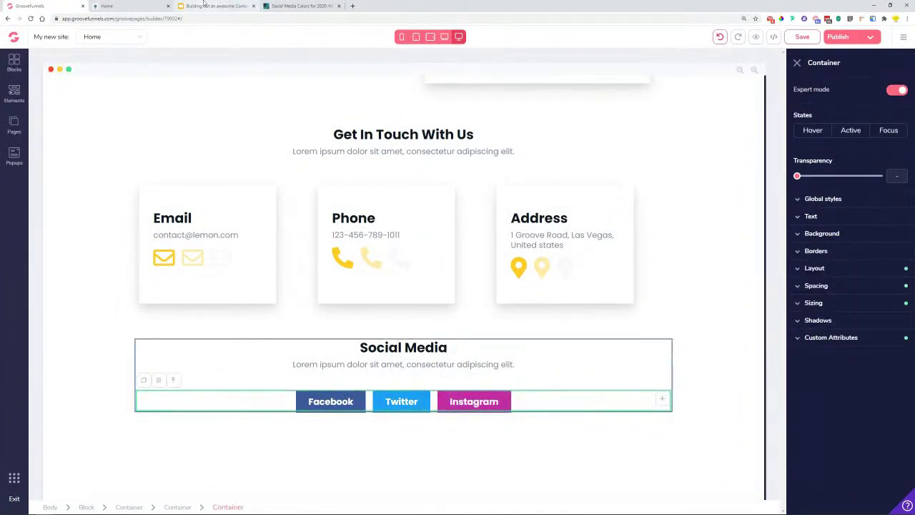
click(133, 6)
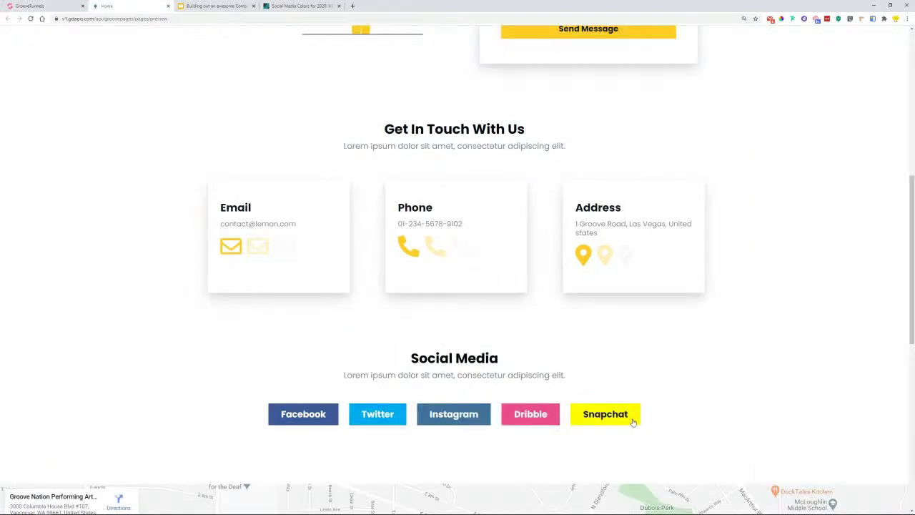
click(64, 5)
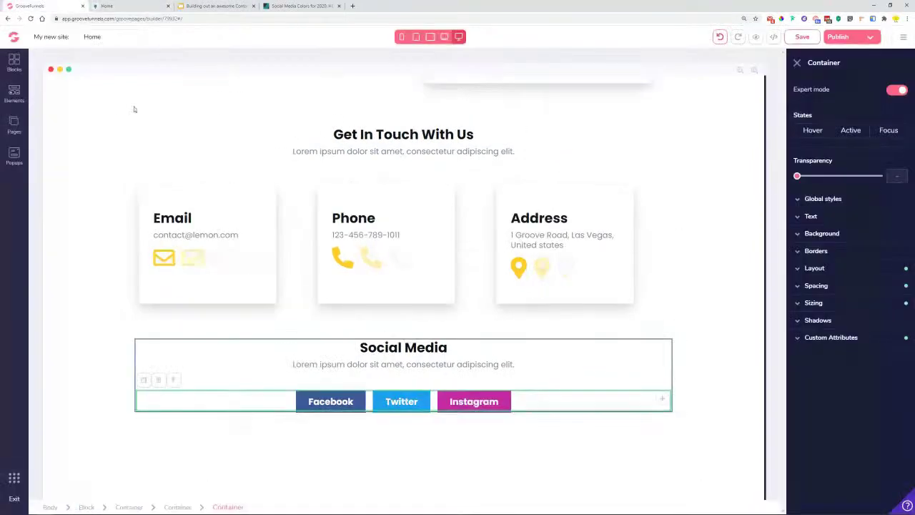
click(482, 407)
click(443, 383)
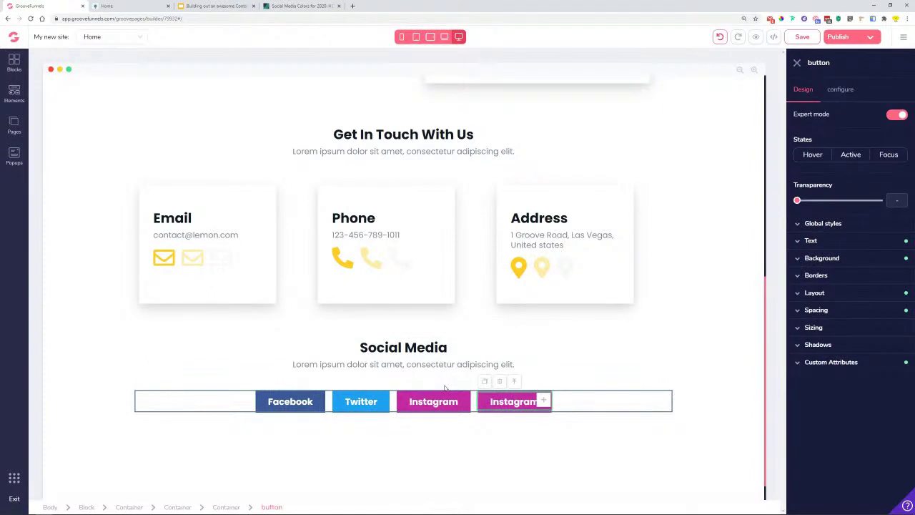
click(856, 91)
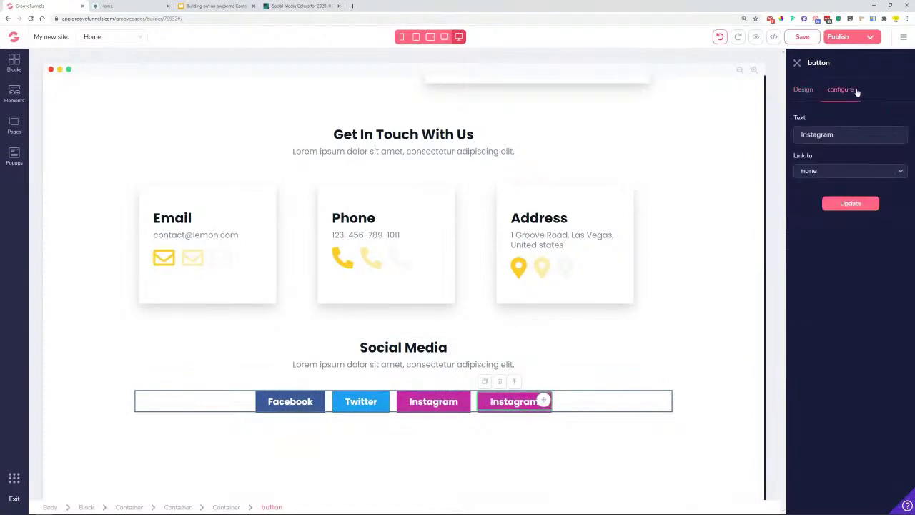
double_click(853, 132)
text(Dribble)
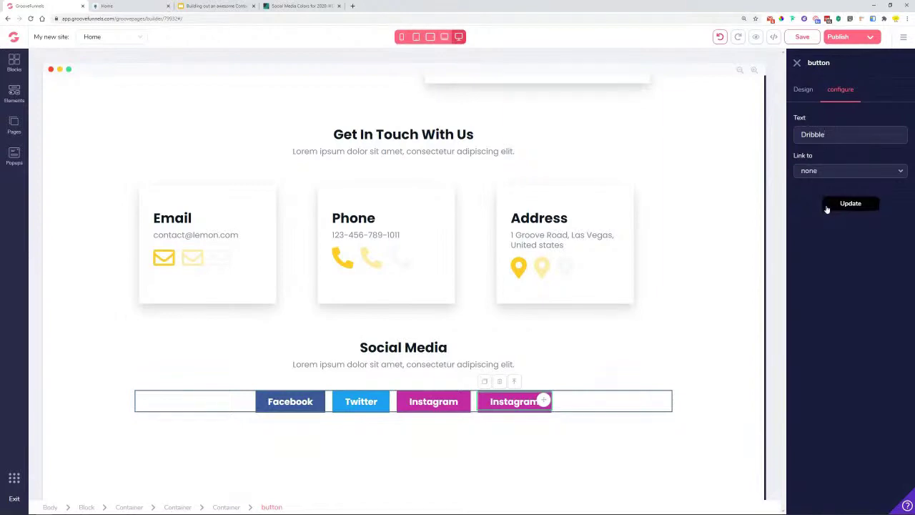
click(827, 205)
- Copy Dribbble's pink hex code #EA4C89 from the colours reference page
click(803, 90)
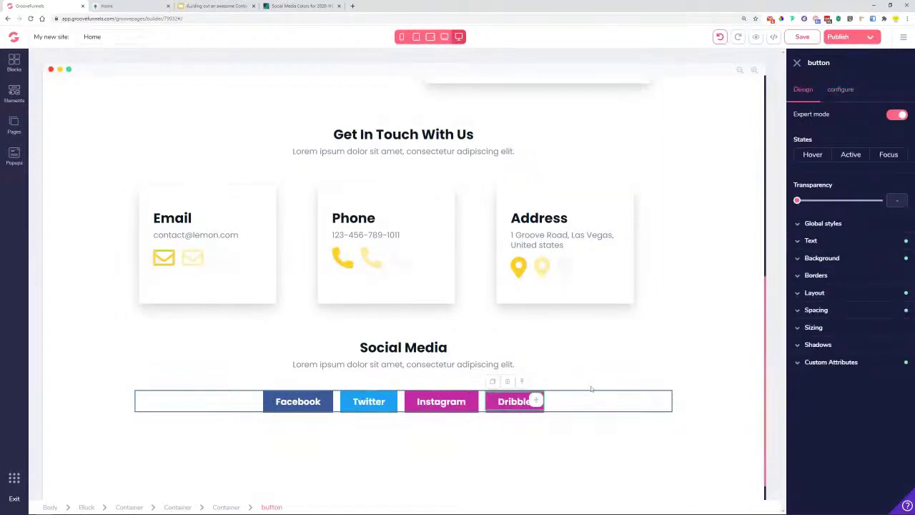
click(300, 6)
scroll(334, 202, down, 5)
scroll(334, 203, down, 20)
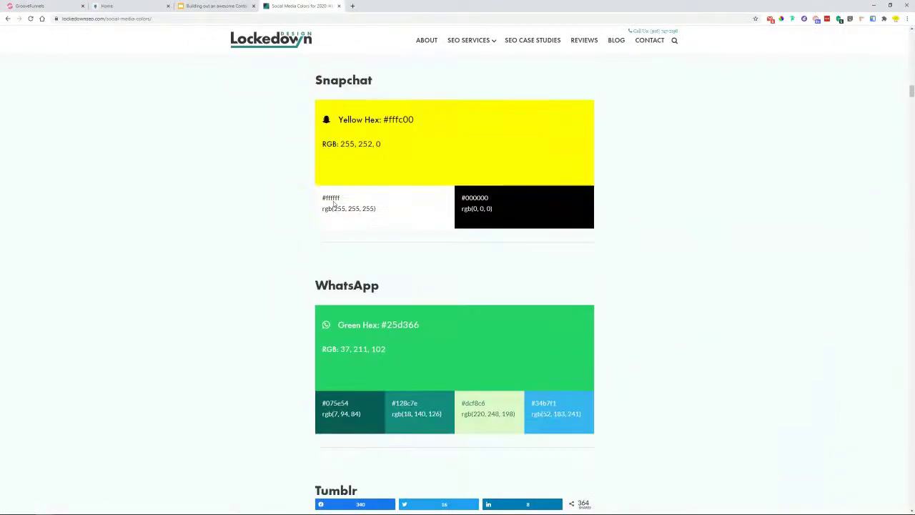
scroll(333, 204, down, 17)
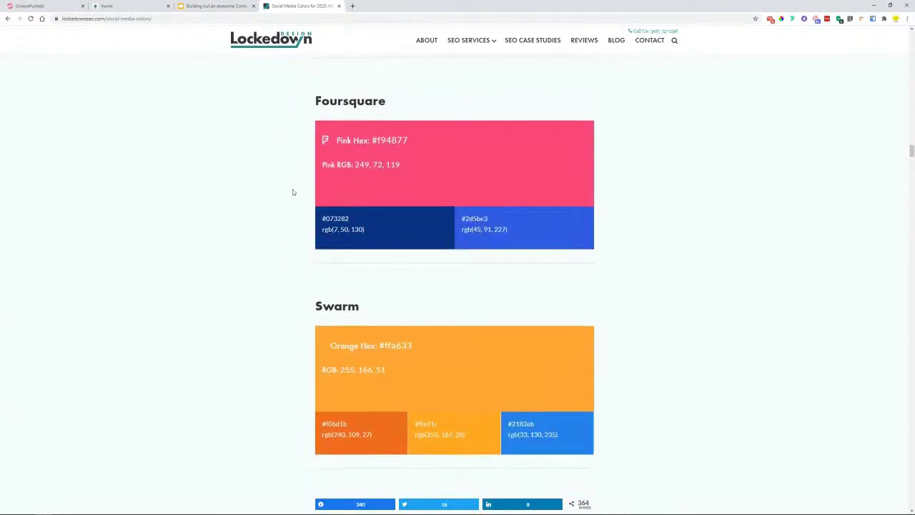
scroll(292, 192, down, 20)
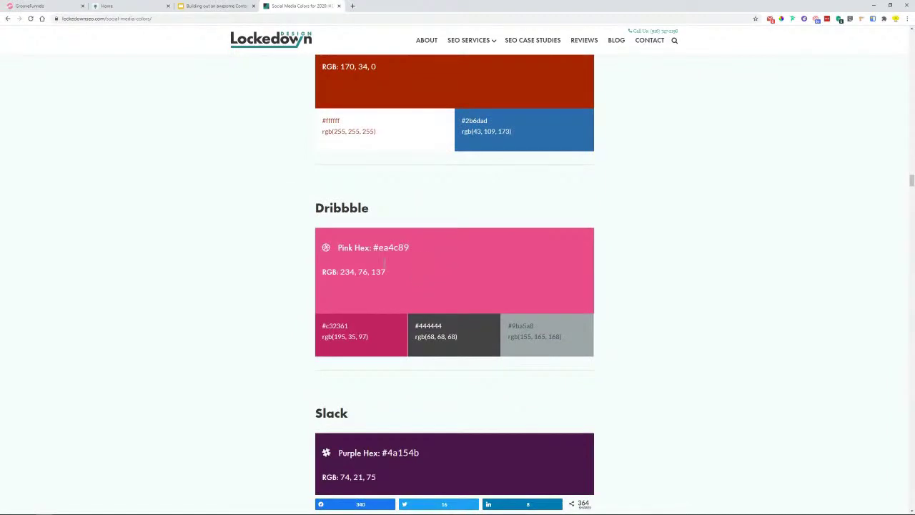
drag(407, 248, 382, 248)
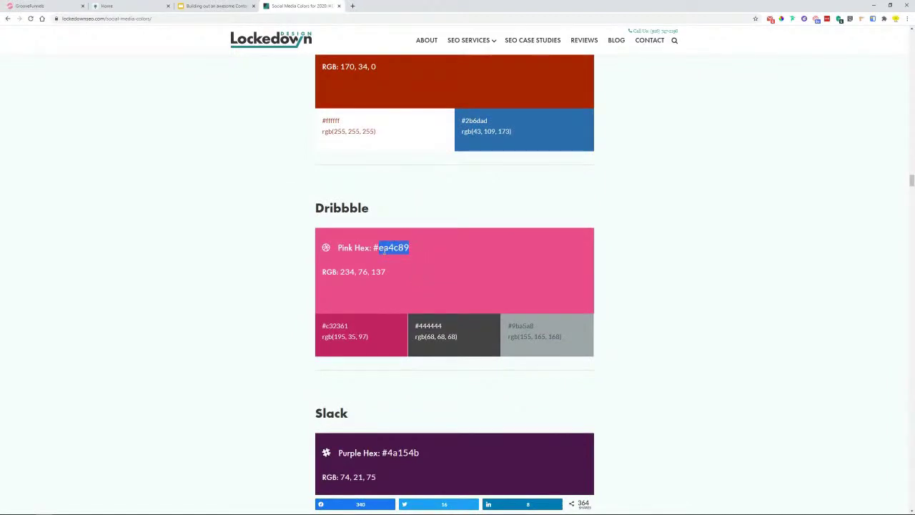
- Apply #EA4C89 as the Dribble button's background, then duplicate the button
click(28, 5)
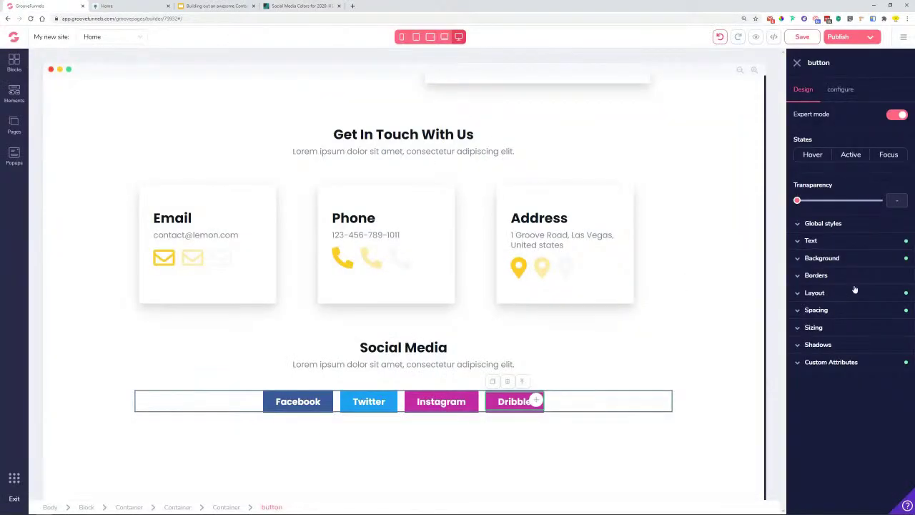
click(856, 259)
click(875, 277)
click(831, 303)
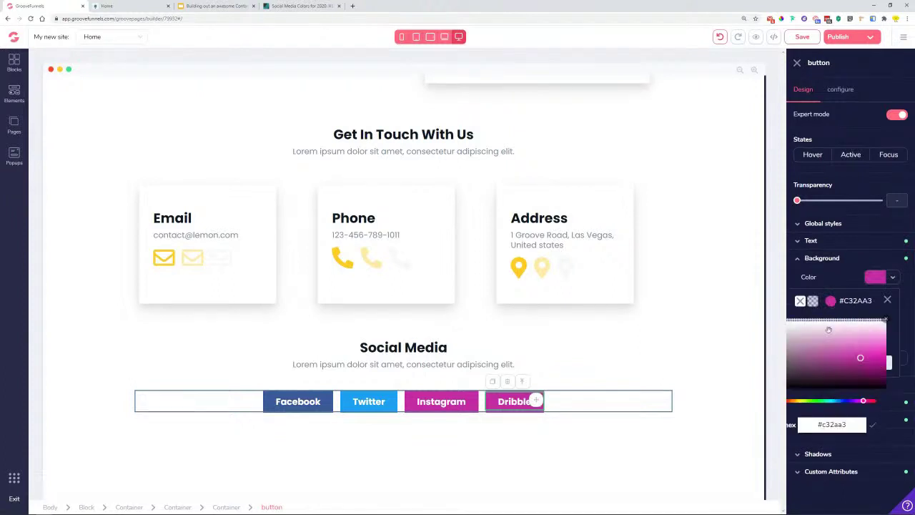
double_click(831, 424)
text(ea4c89)
click(872, 426)
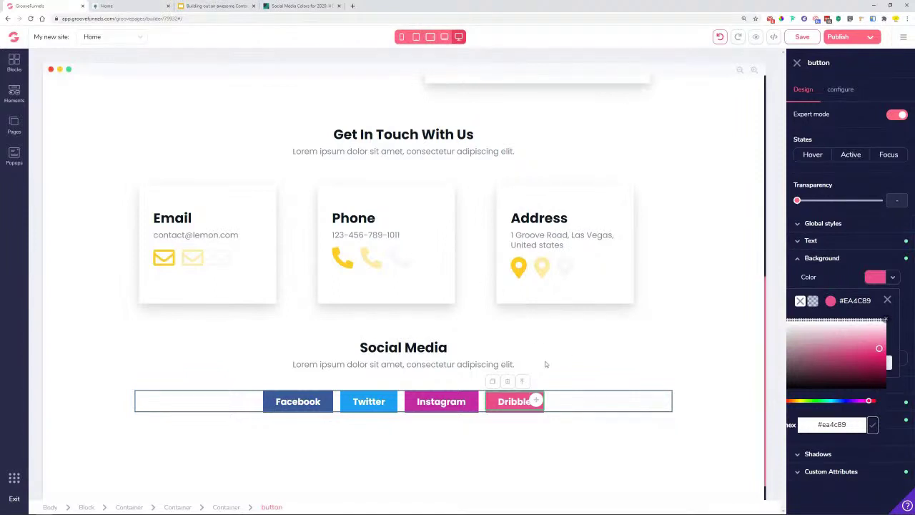
click(491, 381)
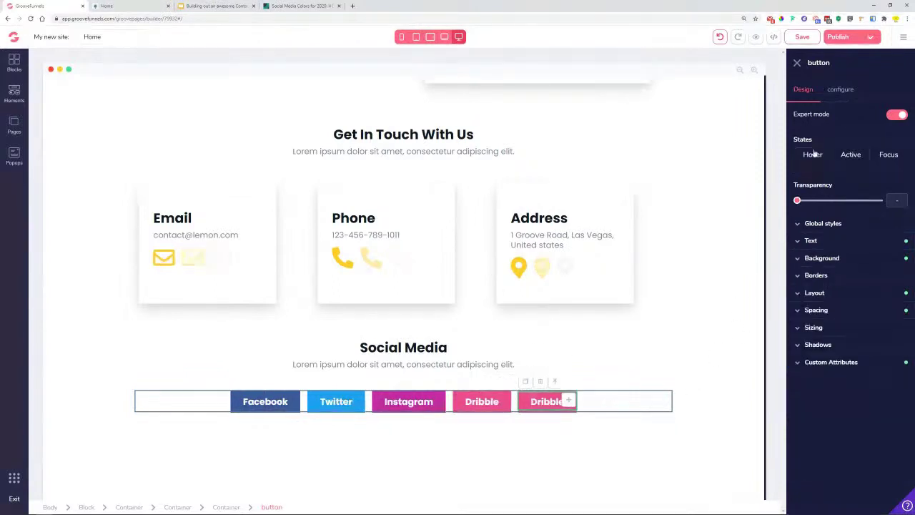
- Relabel the duplicated last button 'Snapchat'
click(846, 91)
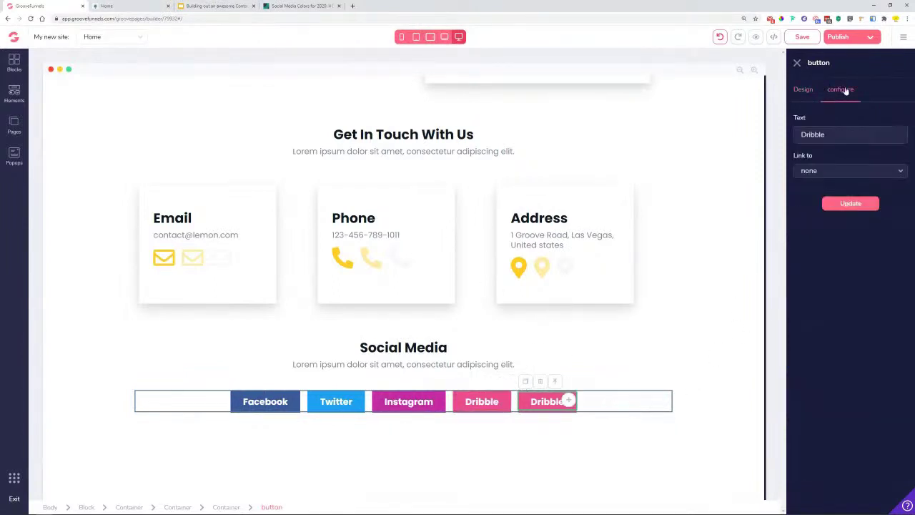
double_click(836, 135)
text(S)
click(848, 205)
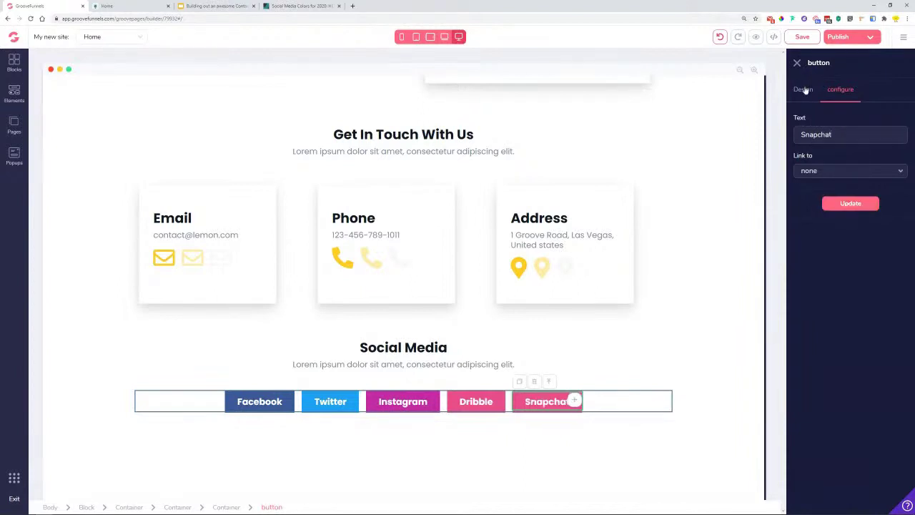
- Copy Snapchat's yellow hex code fffc00 from the colours reference page
click(803, 90)
click(300, 6)
scroll(574, 259, down, 1)
scroll(613, 245, down, 6)
scroll(644, 254, up, 4)
scroll(648, 261, down, 10)
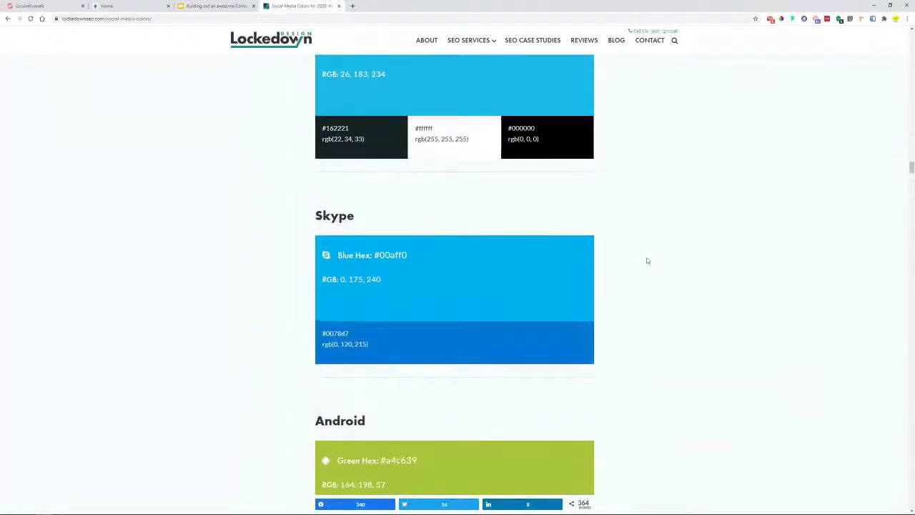
scroll(648, 261, up, 20)
scroll(651, 263, up, 20)
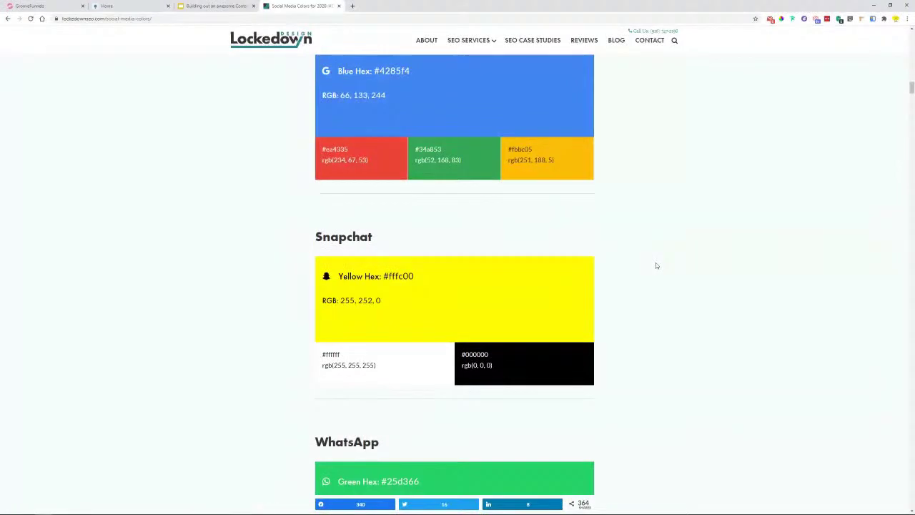
double_click(401, 276)
right_click(405, 275)
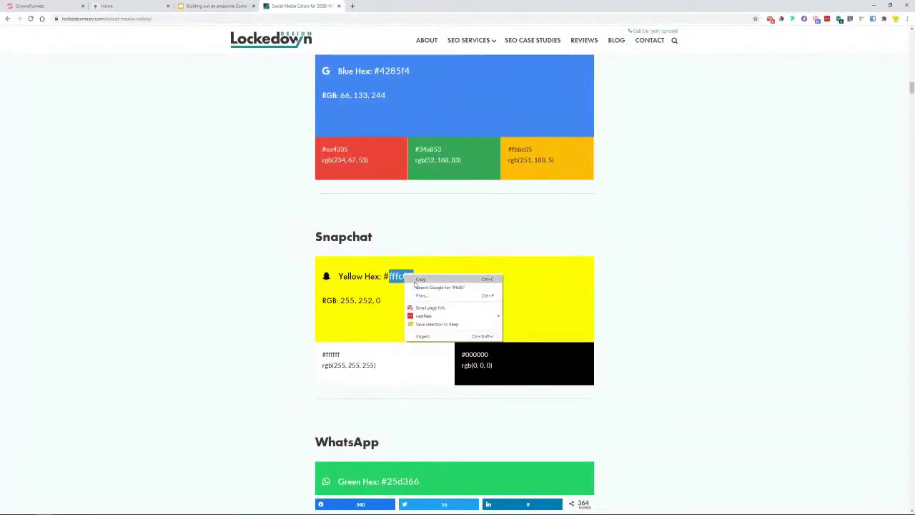
click(419, 279)
- Paste #FFFC00 as the Snapchat button's background colour
click(33, 6)
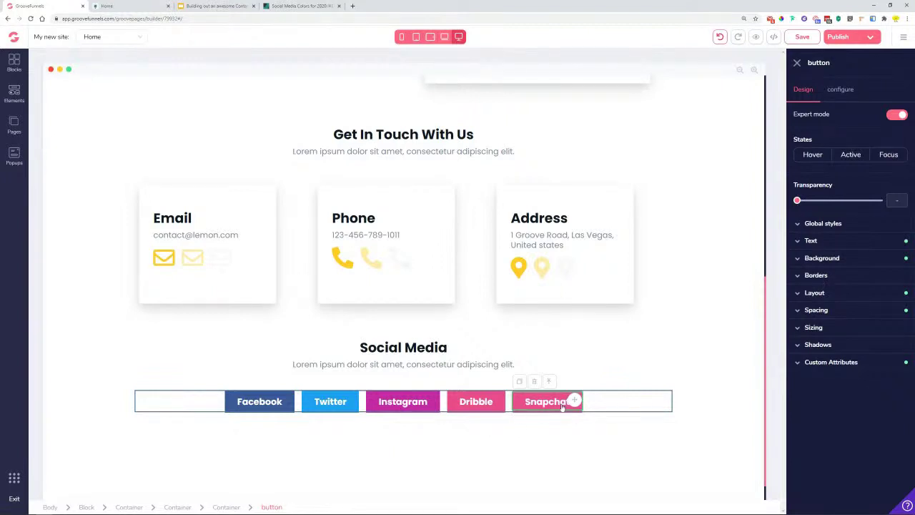
click(822, 257)
click(875, 277)
click(830, 301)
double_click(832, 425)
key(ctrl+v)
click(872, 425)
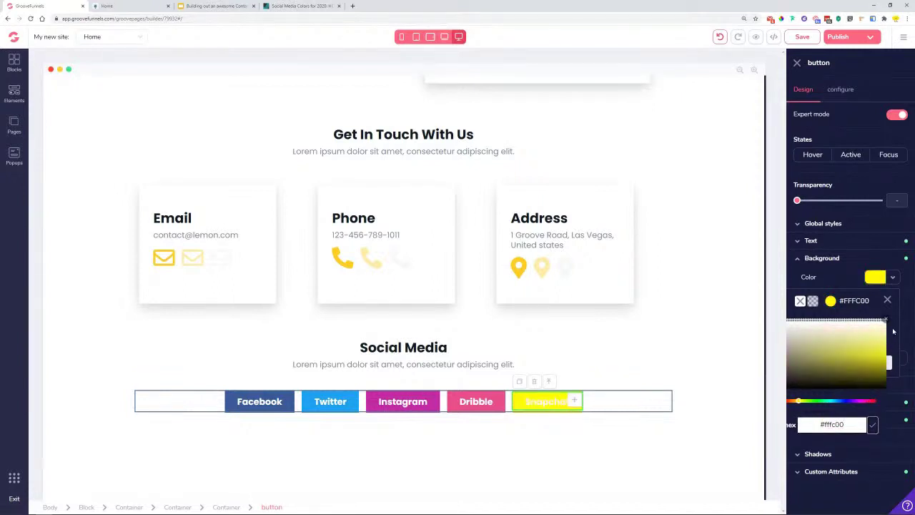
click(887, 300)
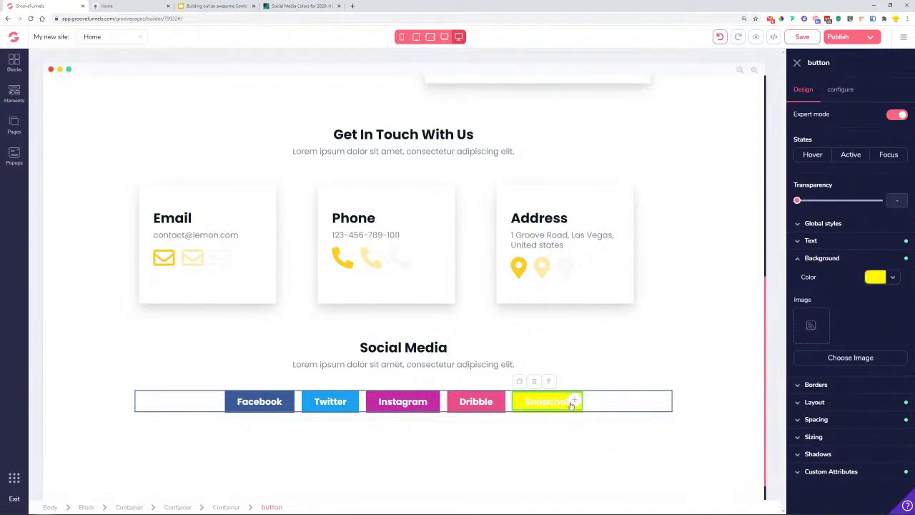
- Make the Snapchat button's label text dark
click(818, 240)
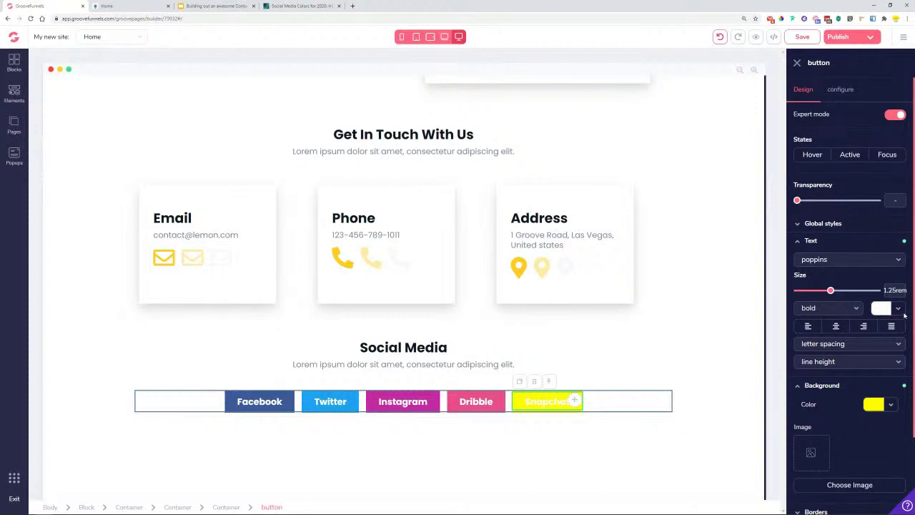
click(898, 308)
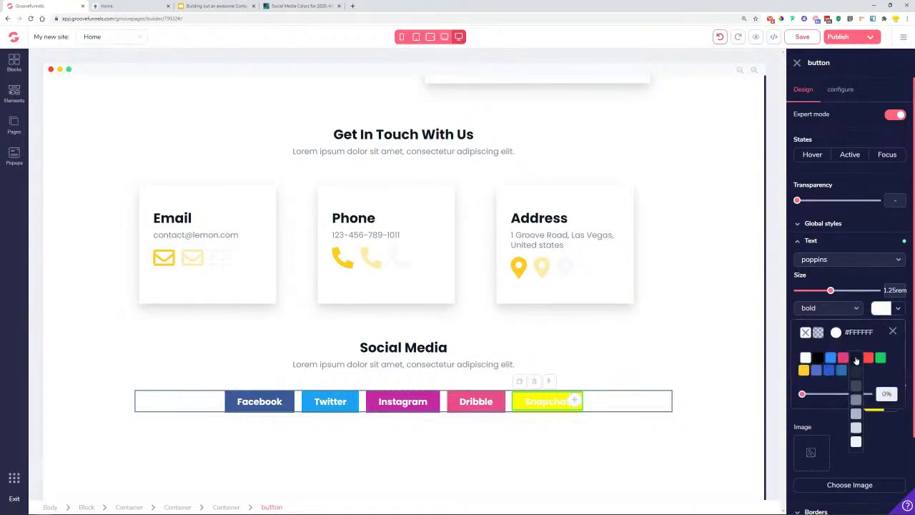
click(856, 359)
click(893, 333)
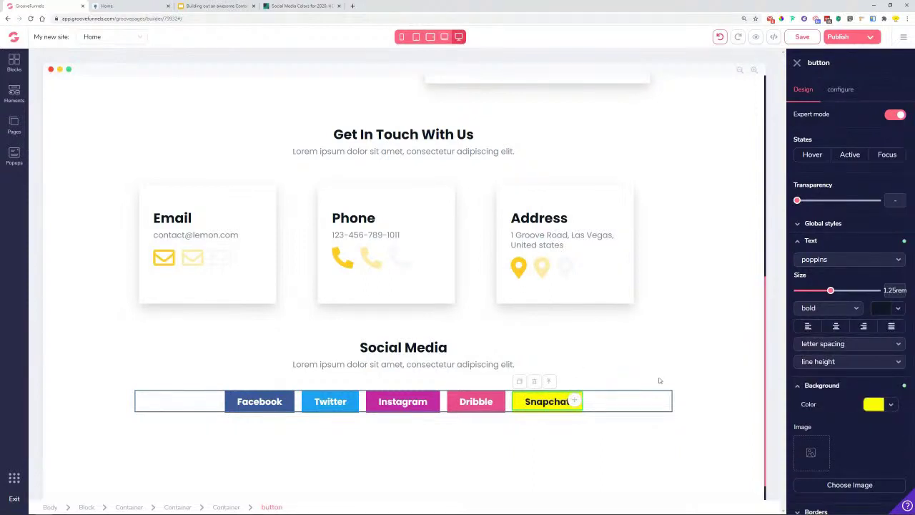
click(550, 456)
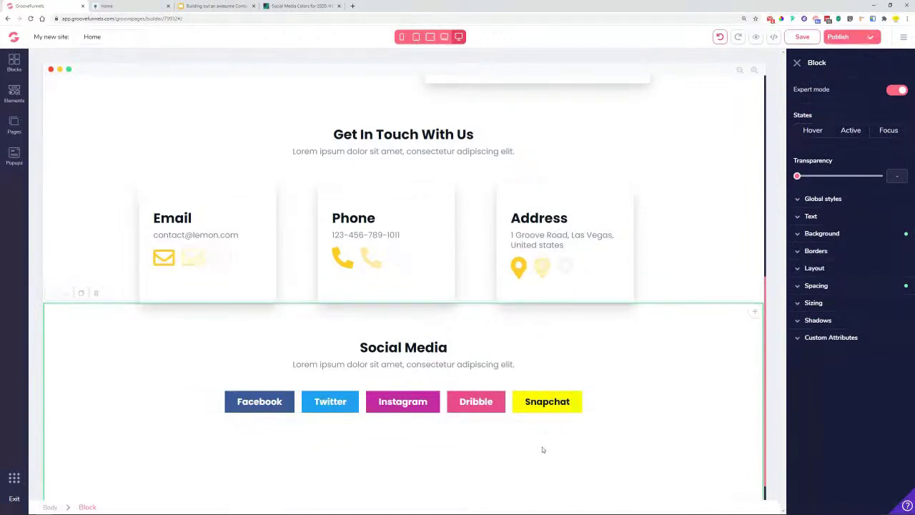
- Compare the contact page against its live preview twice
click(118, 5)
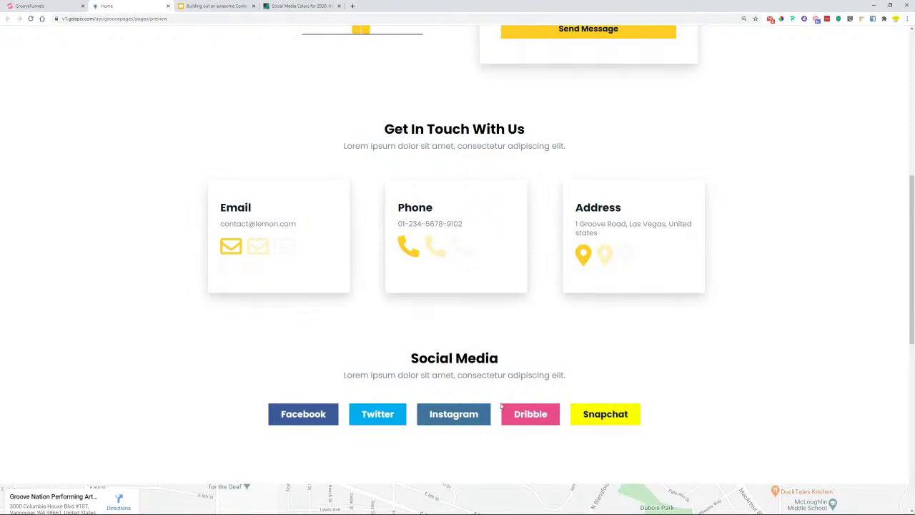
click(43, 6)
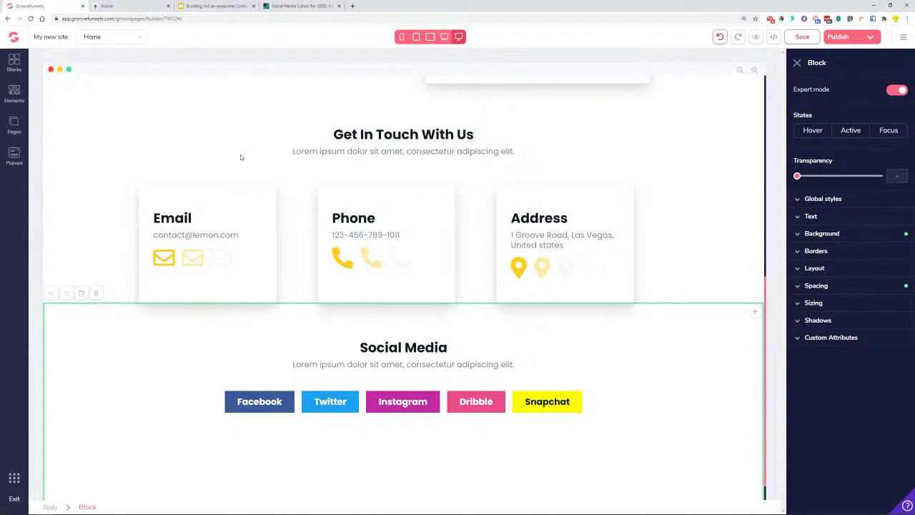
click(119, 5)
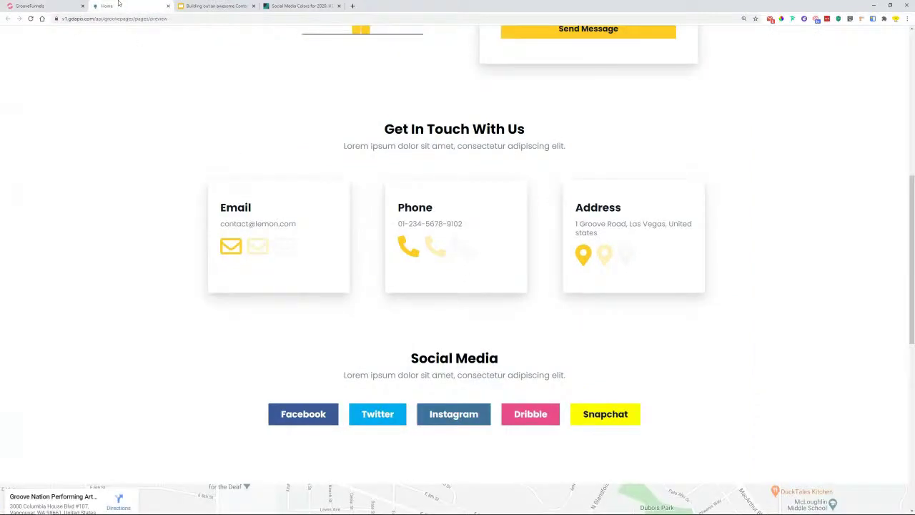
click(43, 6)
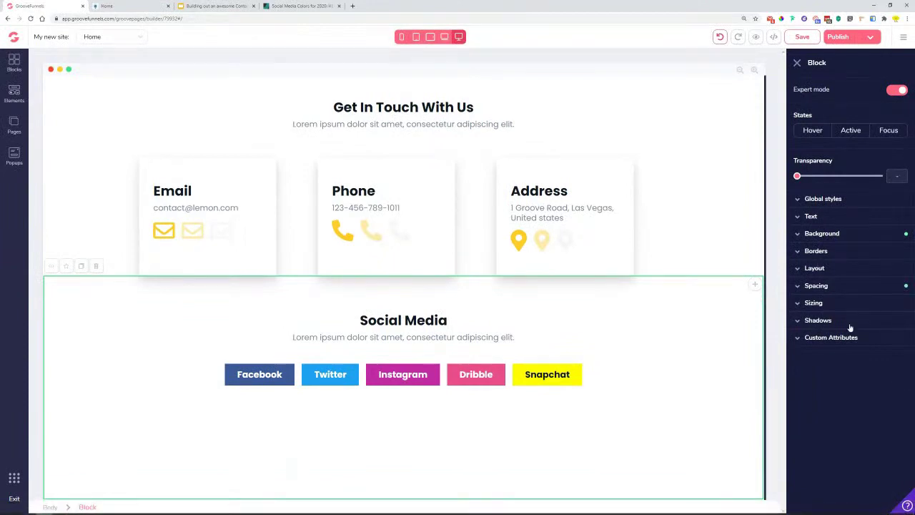
- Test the Social Media block's bottom padding, leave it at 16rem, and open the blocks library
click(816, 285)
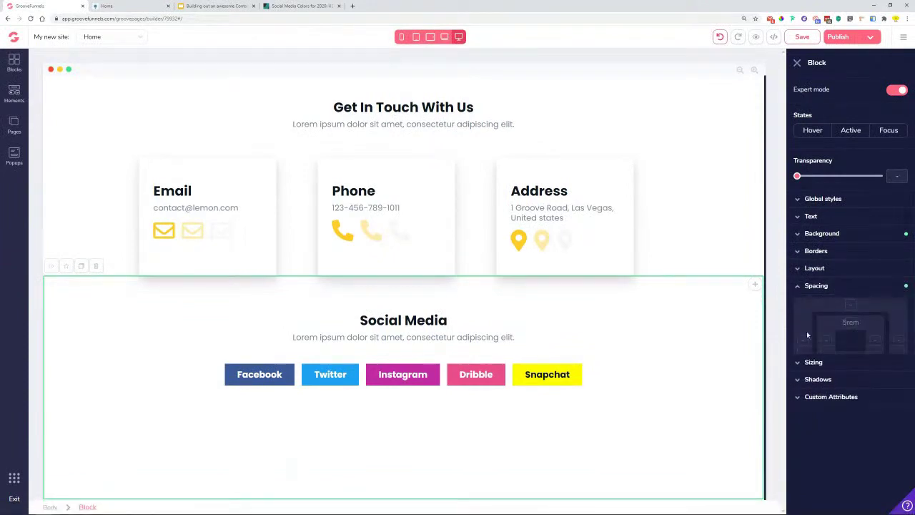
click(849, 359)
drag(879, 394, 875, 403)
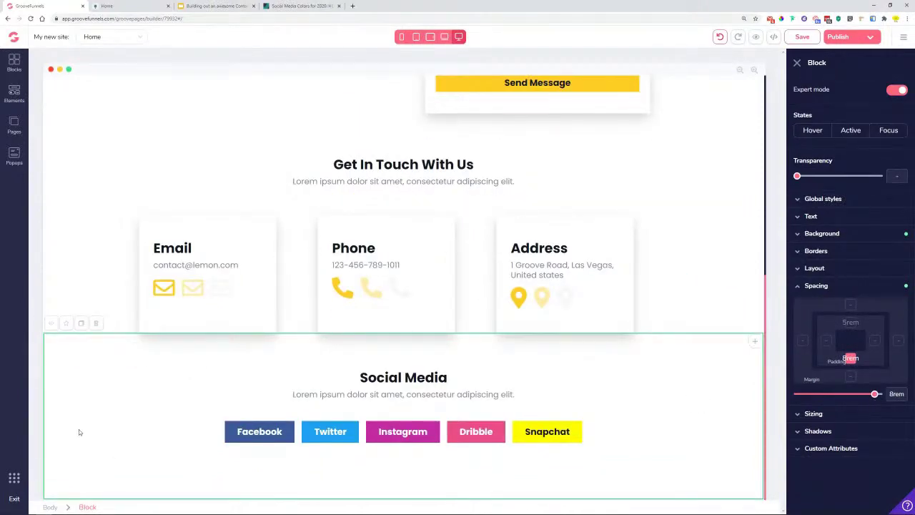
click(15, 65)
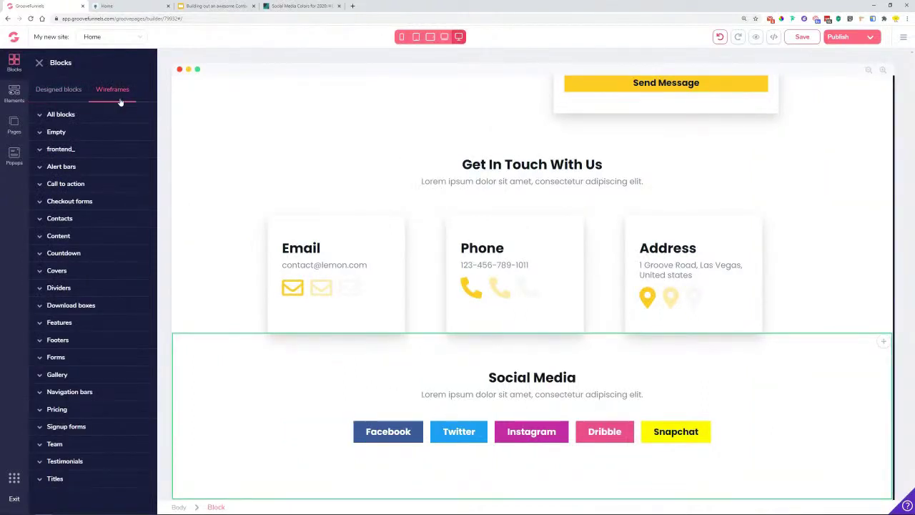
- Add an Empty wireframe block below the Social Media section and check the preview
click(84, 133)
drag(117, 197, 471, 464)
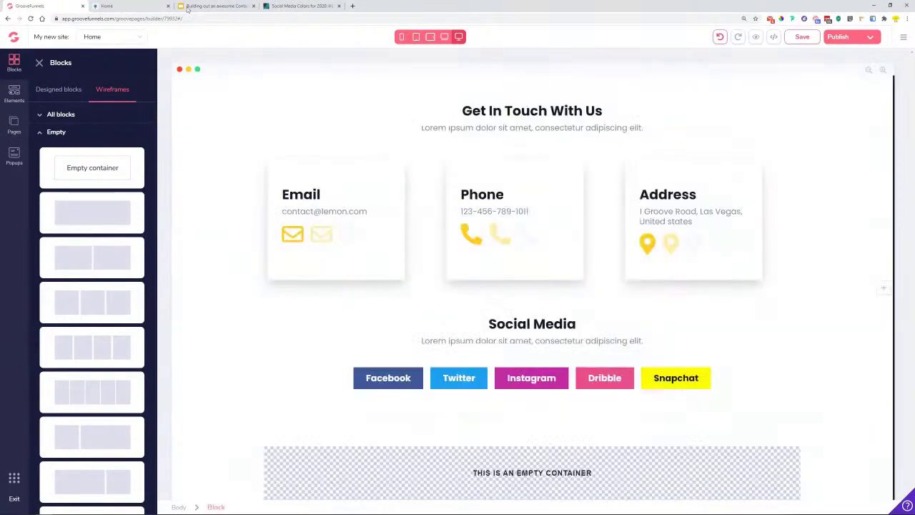
click(124, 5)
scroll(381, 265, down, 5)
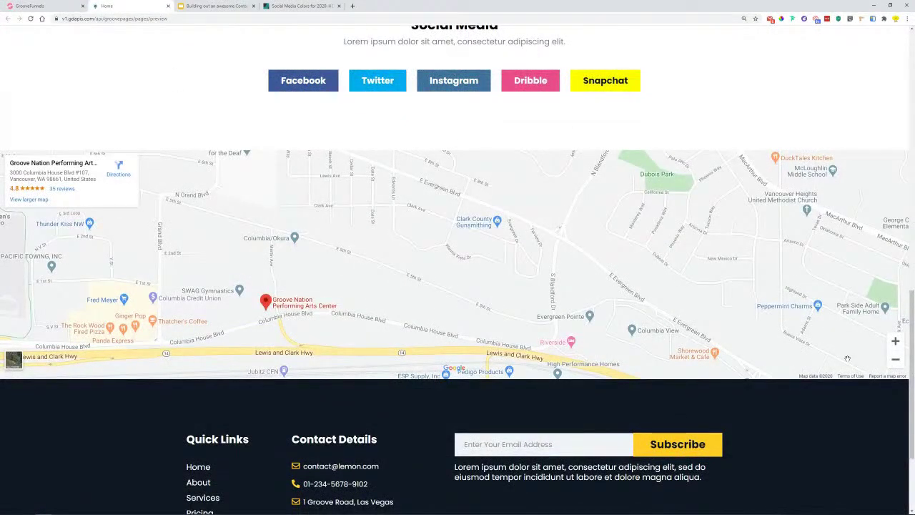
click(68, 5)
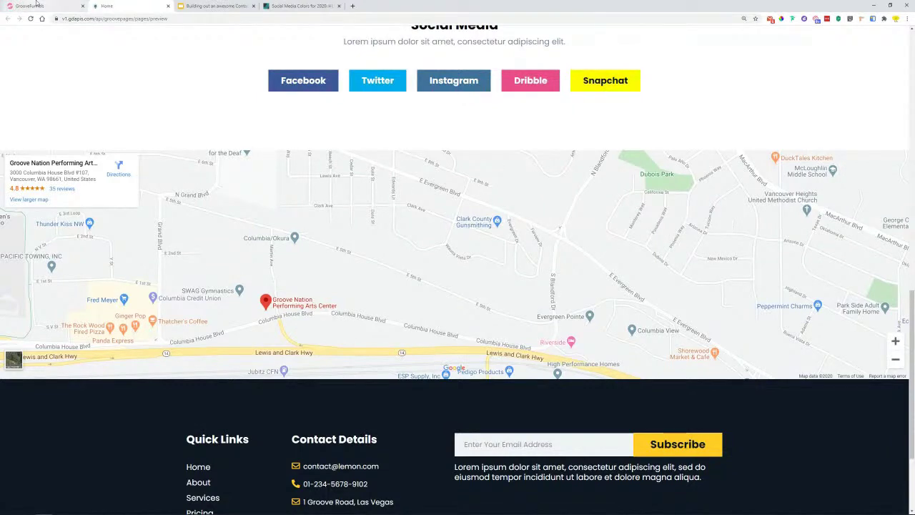
- Drop a Google Maps element into the empty block
click(12, 97)
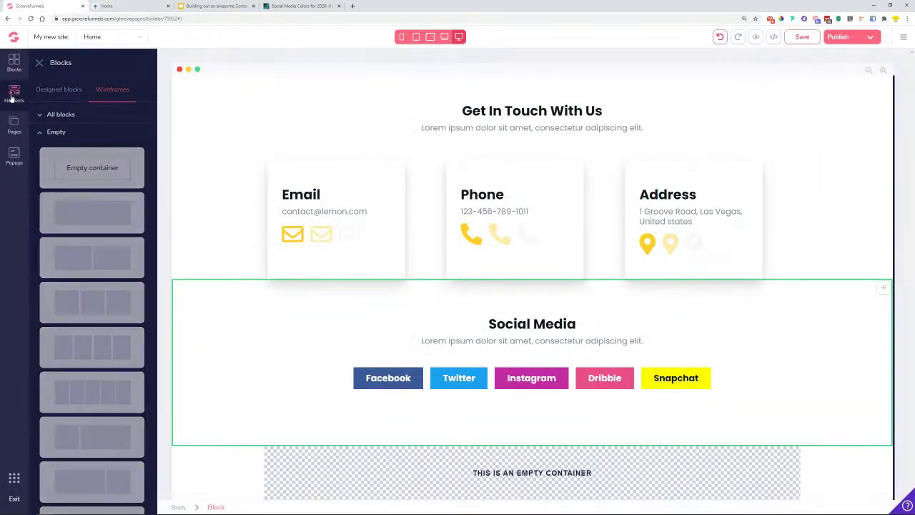
scroll(84, 229, down, 10)
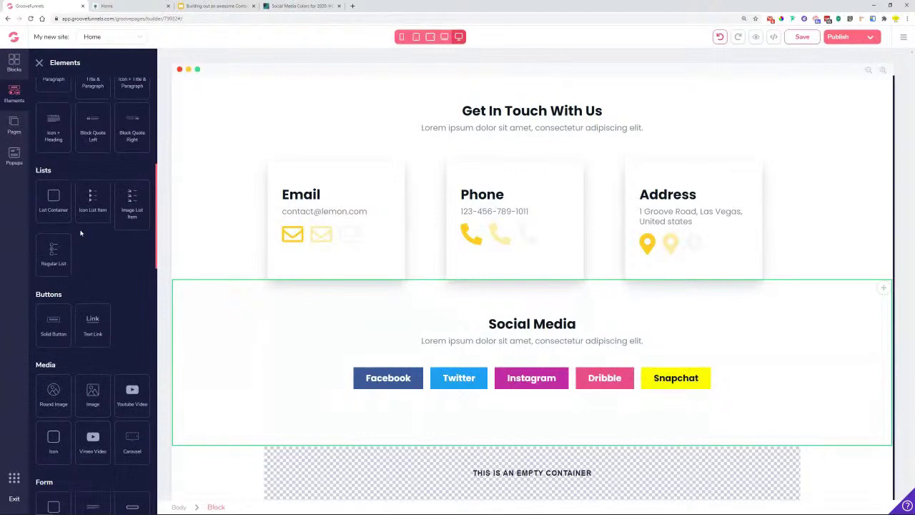
scroll(85, 222, down, 8)
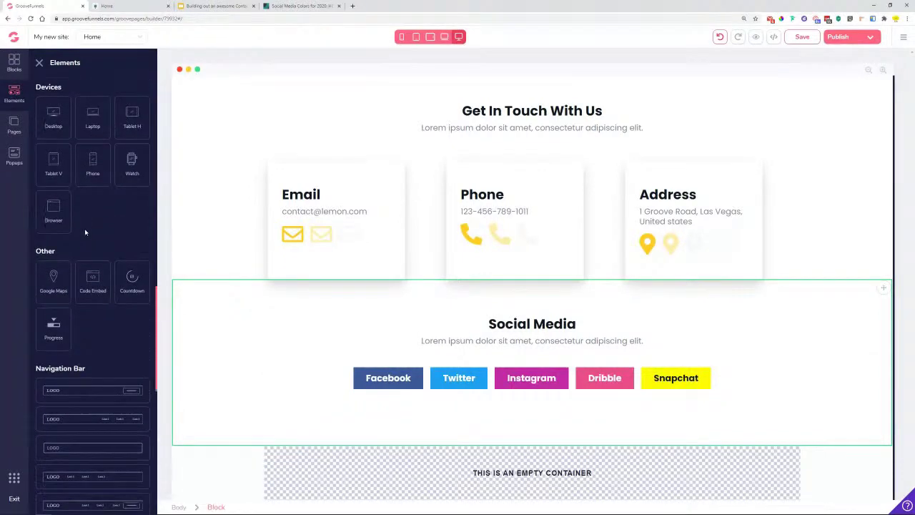
drag(33, 172, 530, 474)
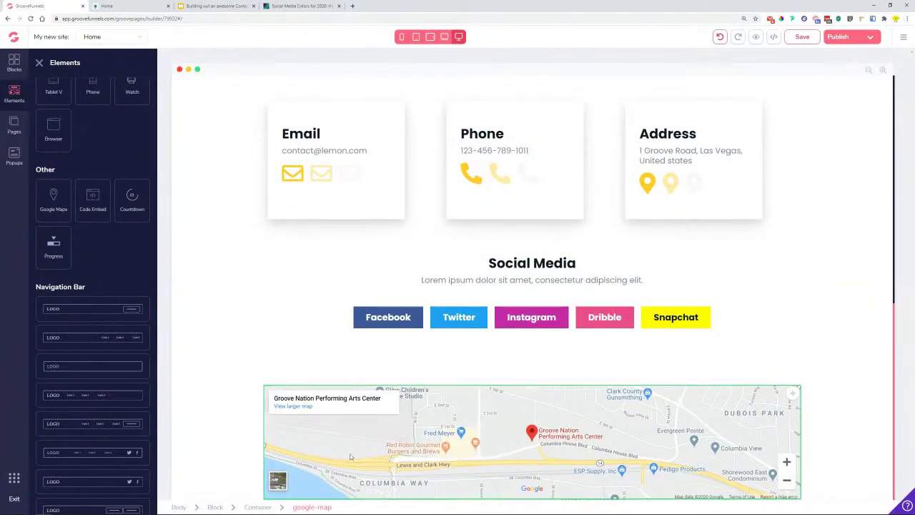
click(307, 469)
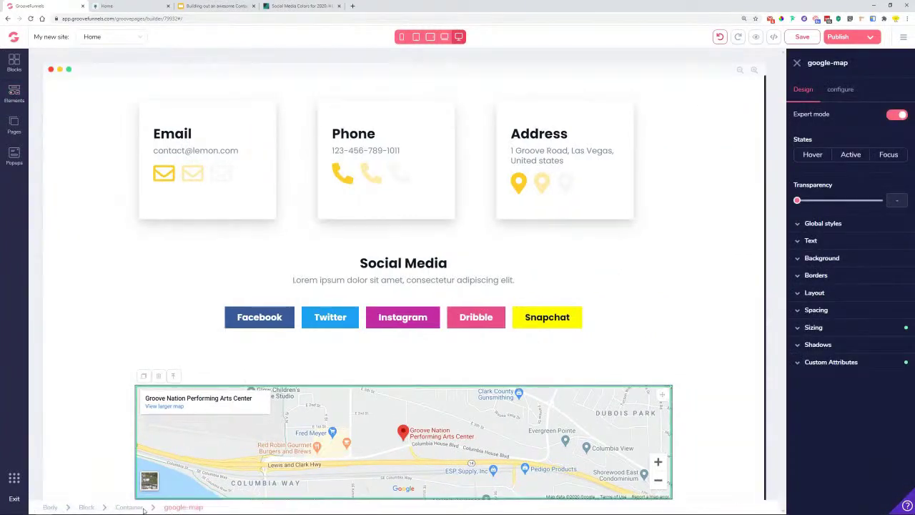
- Set the map container's max-width to 100% so it spans the page
click(133, 507)
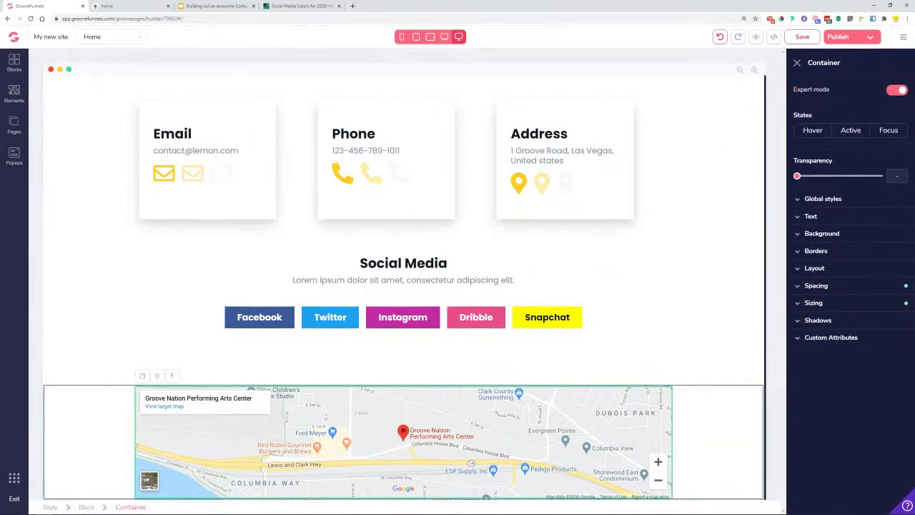
click(841, 303)
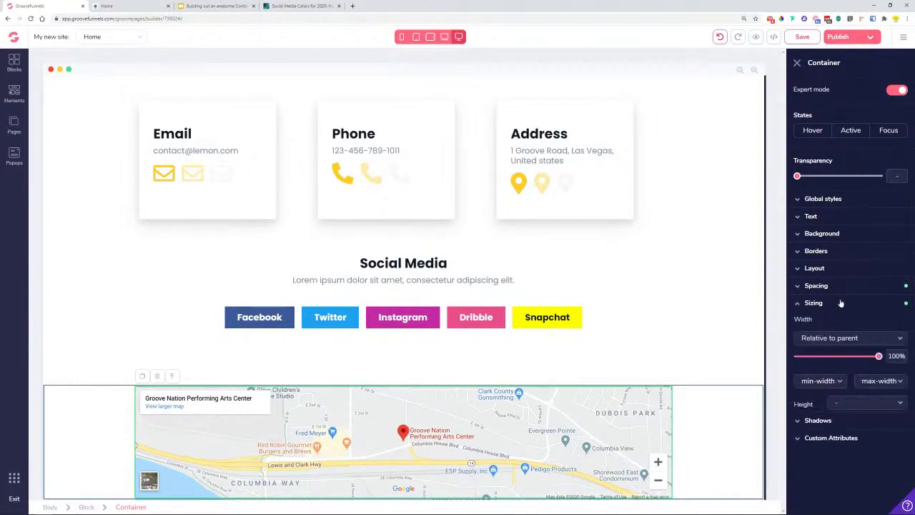
click(881, 381)
scroll(873, 386, down, 2)
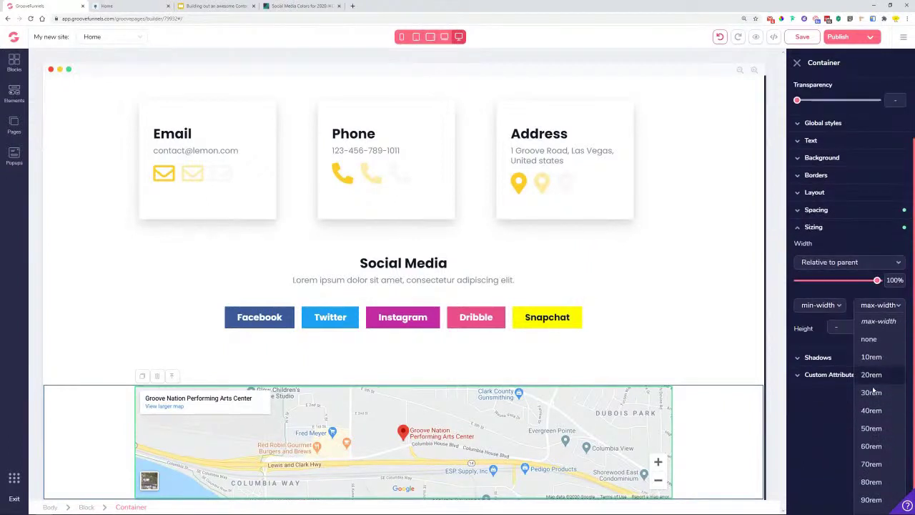
click(871, 504)
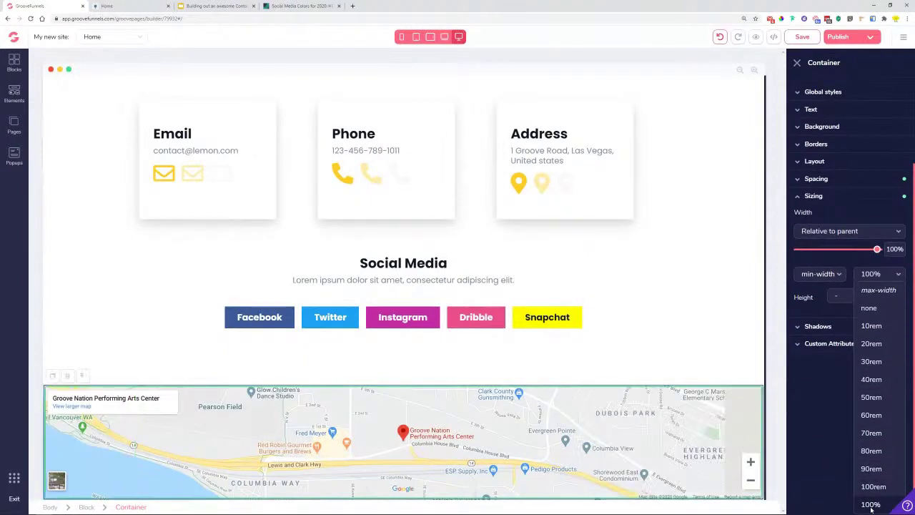
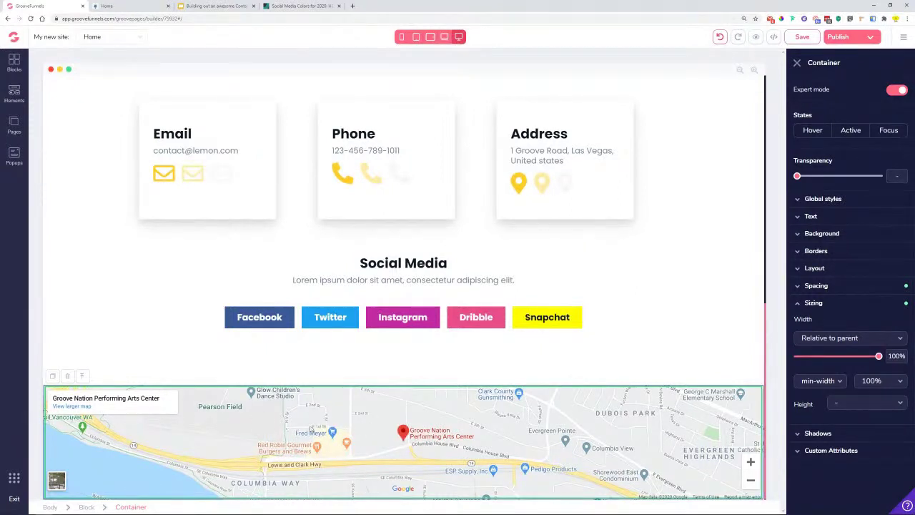
- Set the Google map element's height to 32rem in its Sizing settings
click(298, 452)
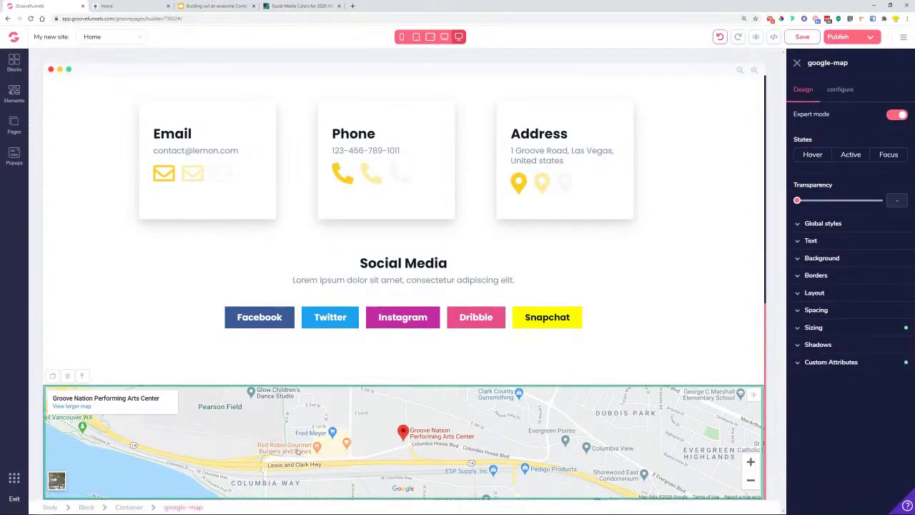
click(815, 327)
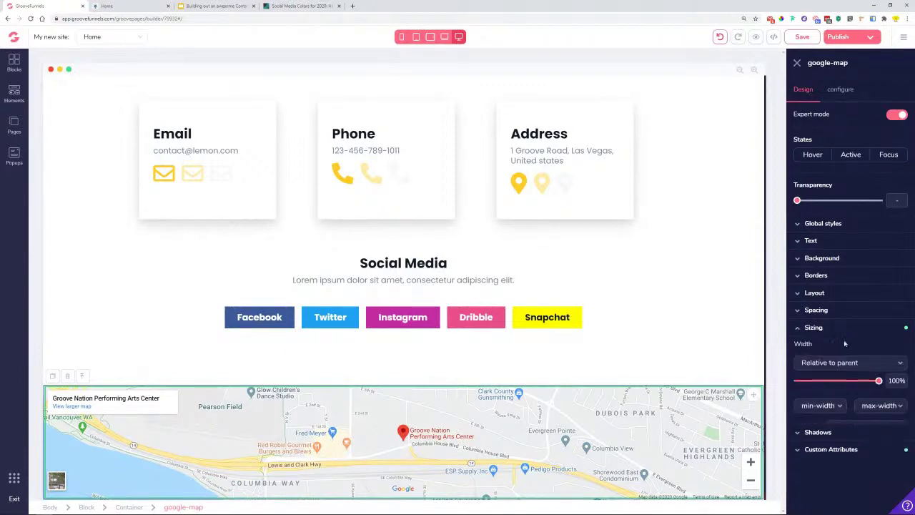
drag(872, 450, 875, 451)
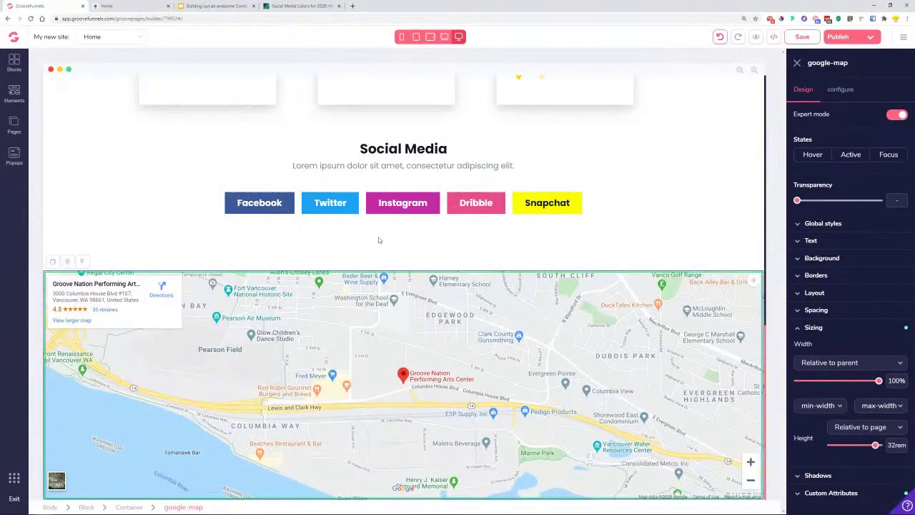
drag(876, 445, 872, 445)
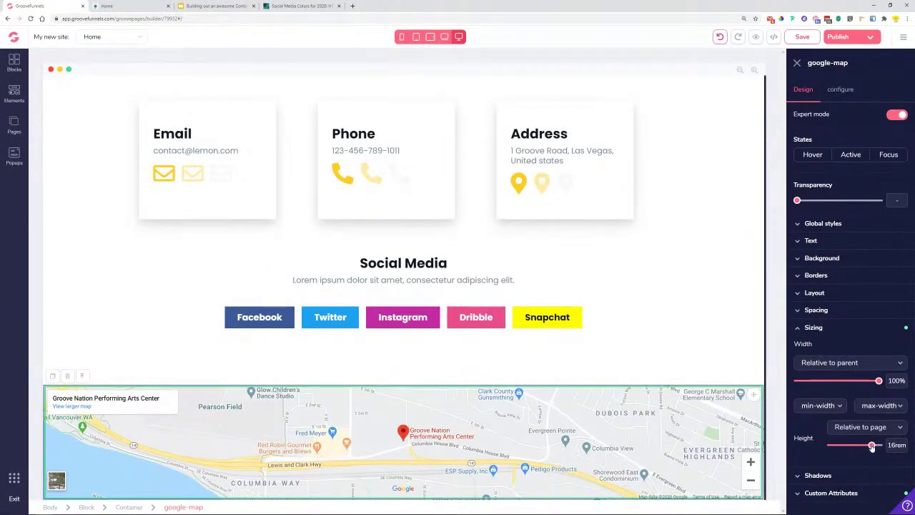
drag(873, 446, 876, 446)
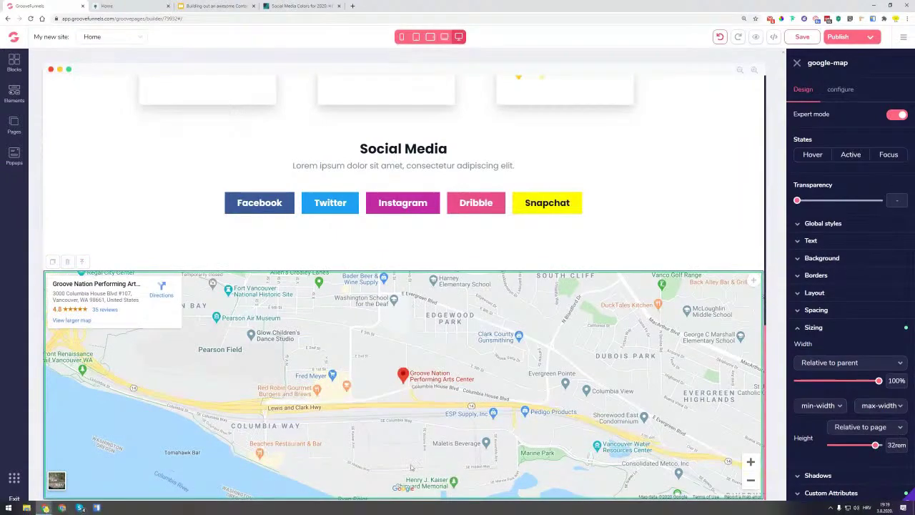
- Check the map in the live preview, then reselect it and review its location settings
click(114, 5)
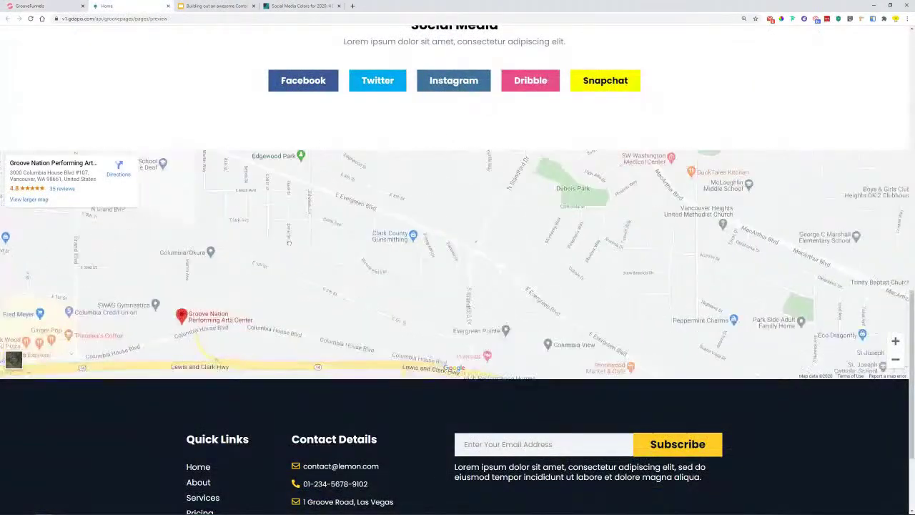
click(43, 5)
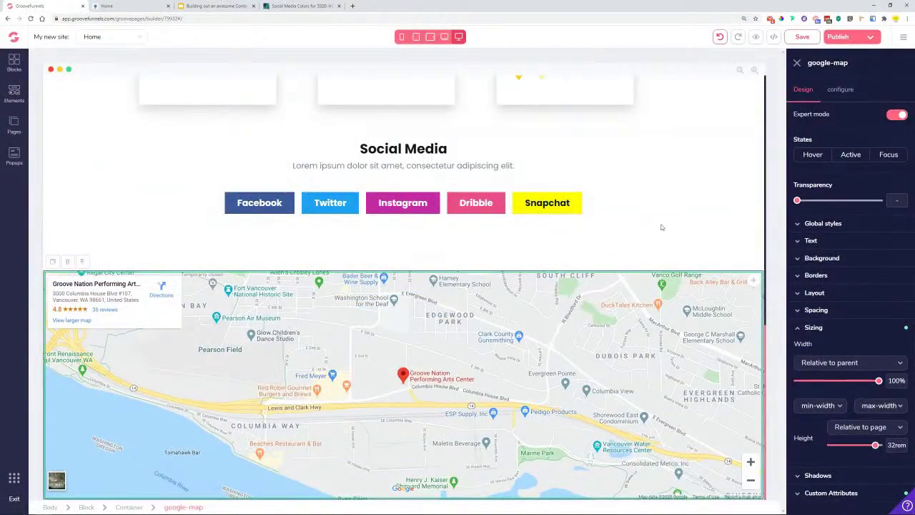
click(164, 265)
click(336, 308)
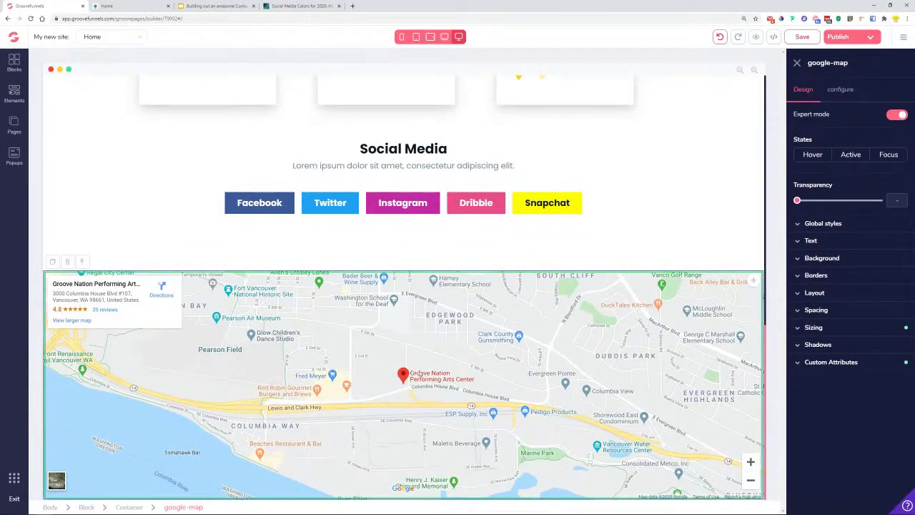
click(838, 91)
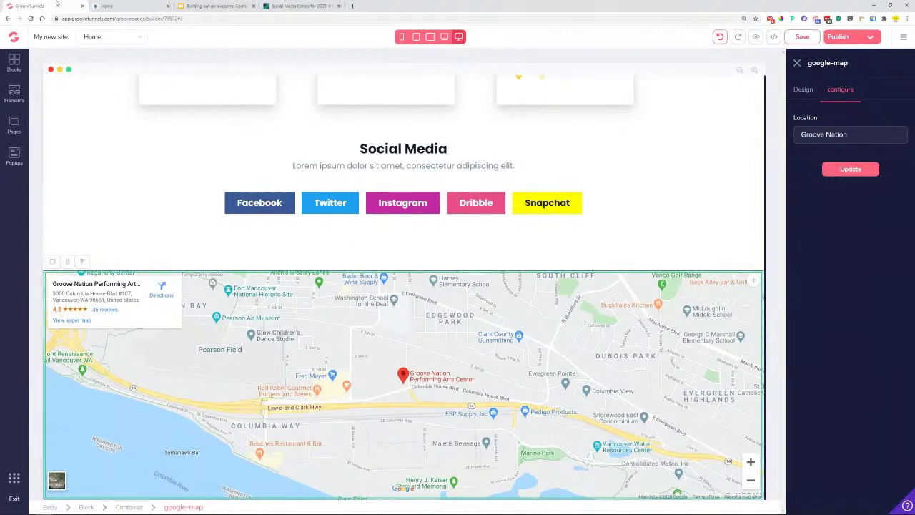
- Scroll through the live page preview again, then return and bring up the Blocks library
key(ctrl+Tab)
scroll(556, 441, down, 2)
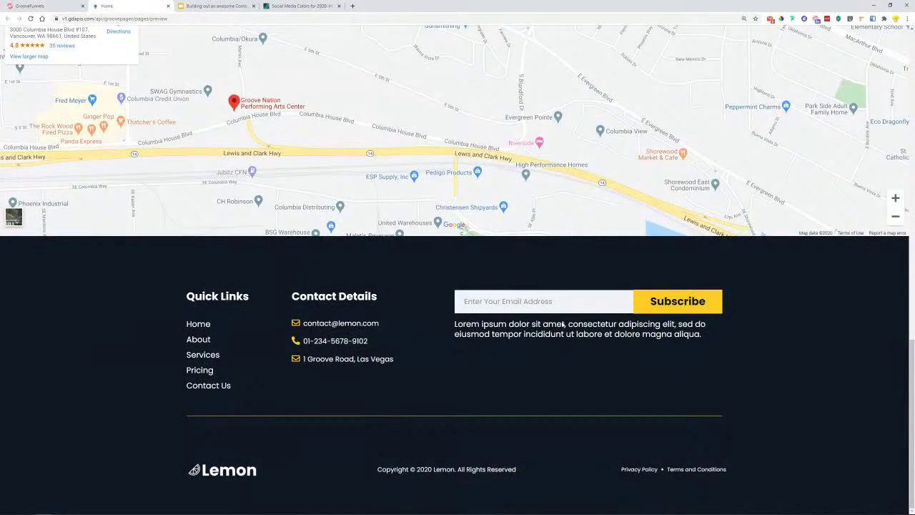
click(45, 4)
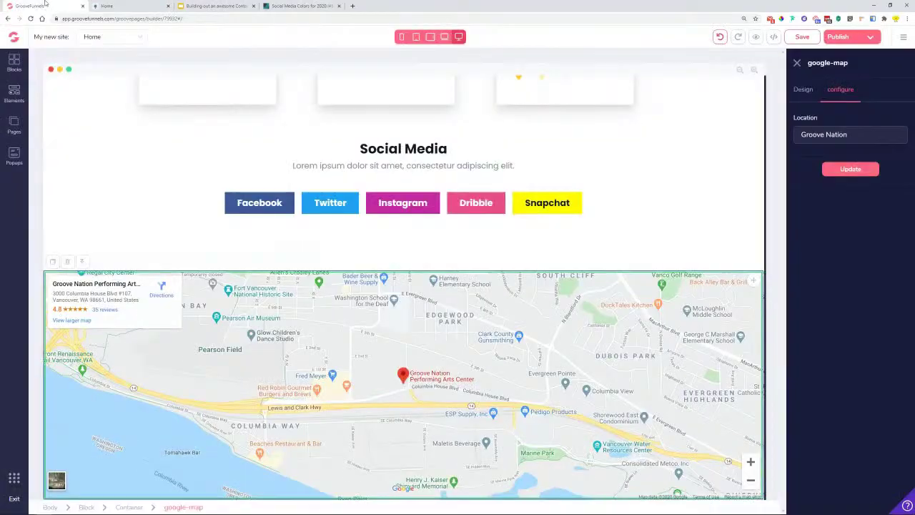
click(15, 64)
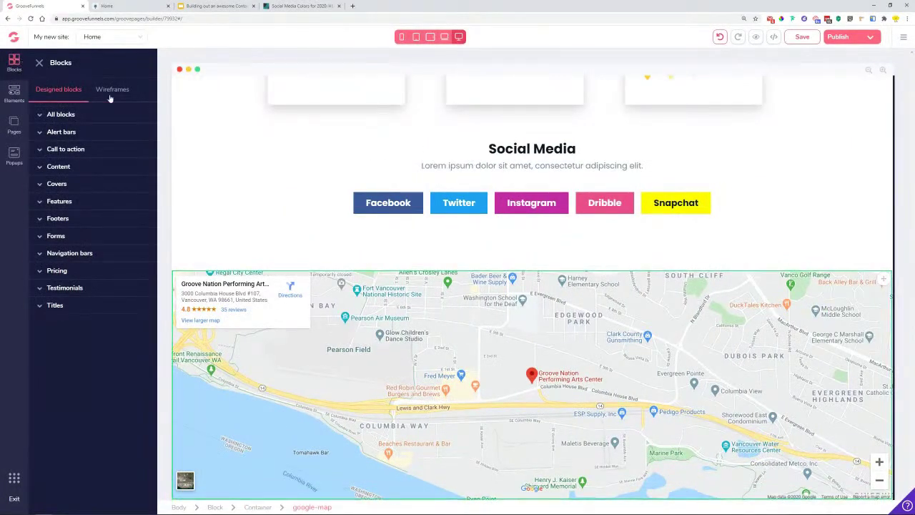
- Drag a Wireframes Footers block below the map and select its first column headline
click(112, 91)
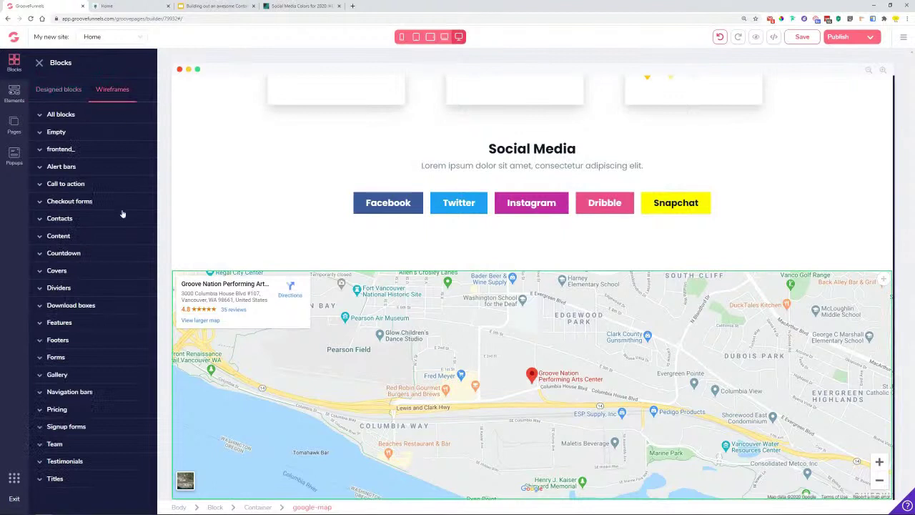
click(68, 341)
scroll(66, 272, down, 3)
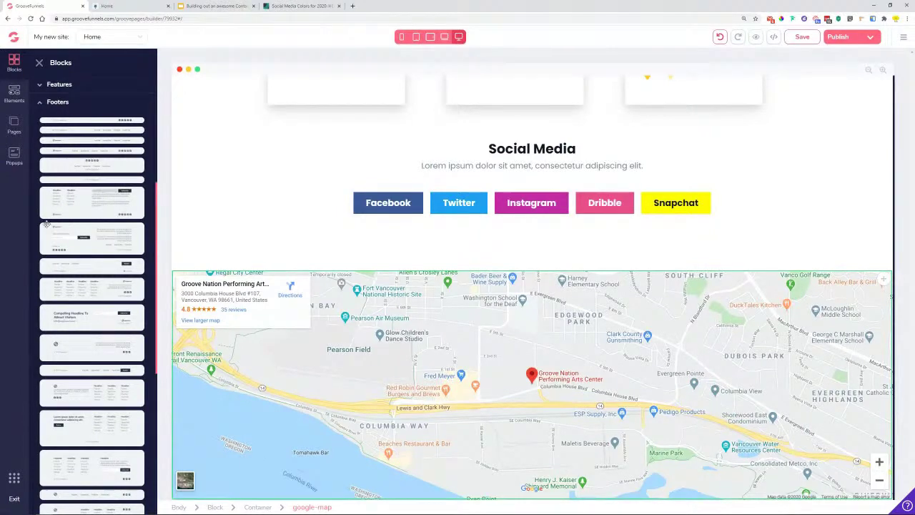
drag(85, 202, 423, 465)
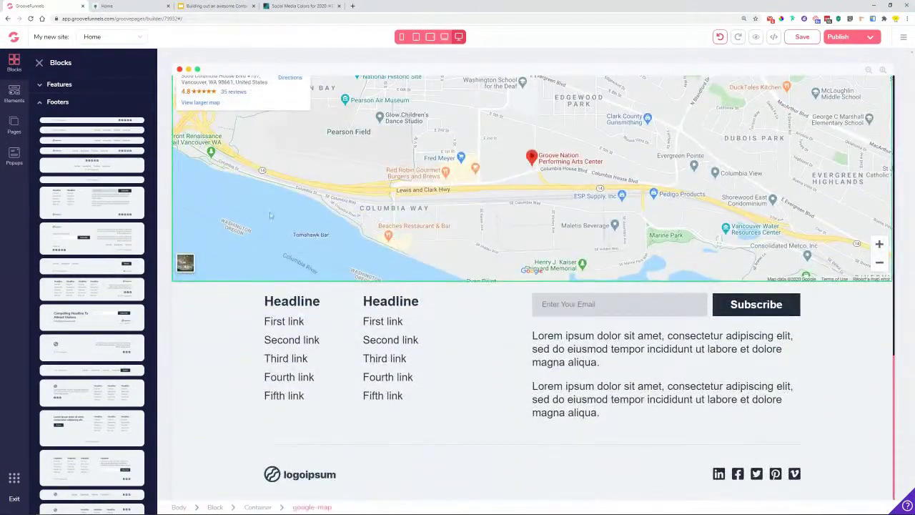
click(309, 303)
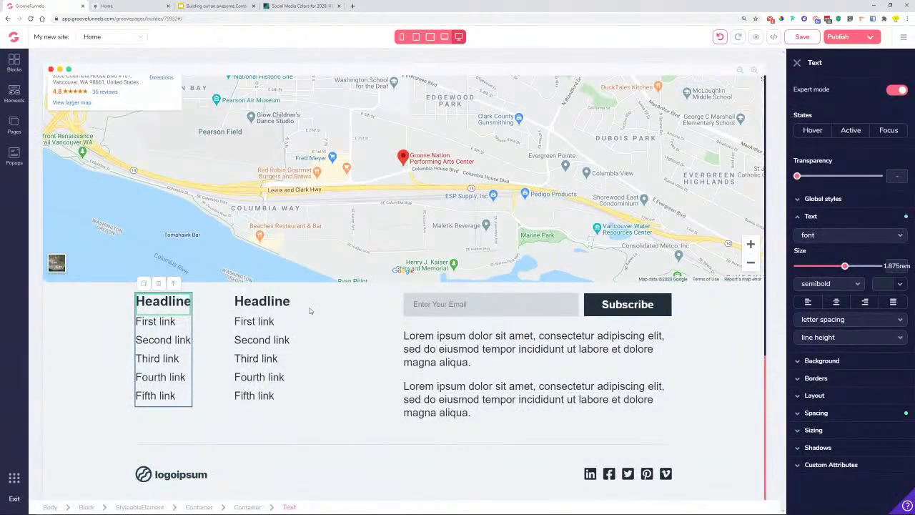
- Give the first footer headline the Title style, rename it 'Quick Links', and size it 1.5rem
click(841, 199)
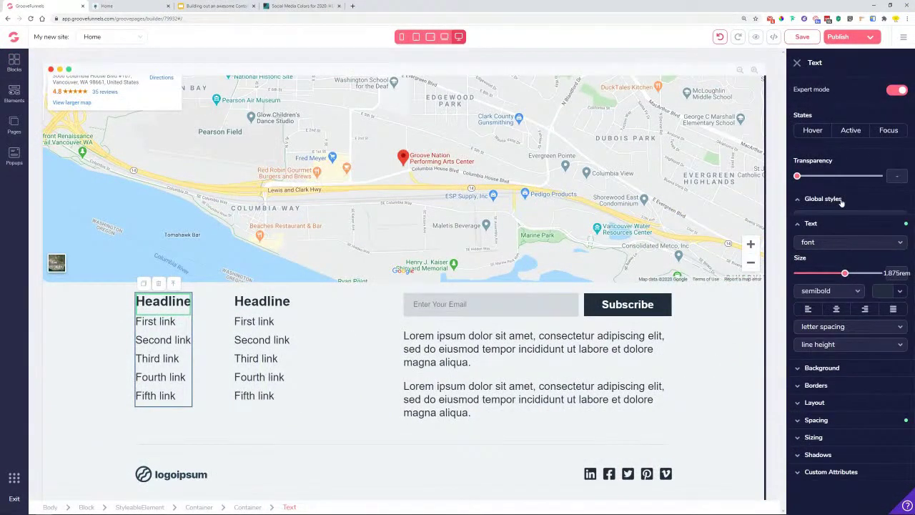
click(842, 217)
click(838, 254)
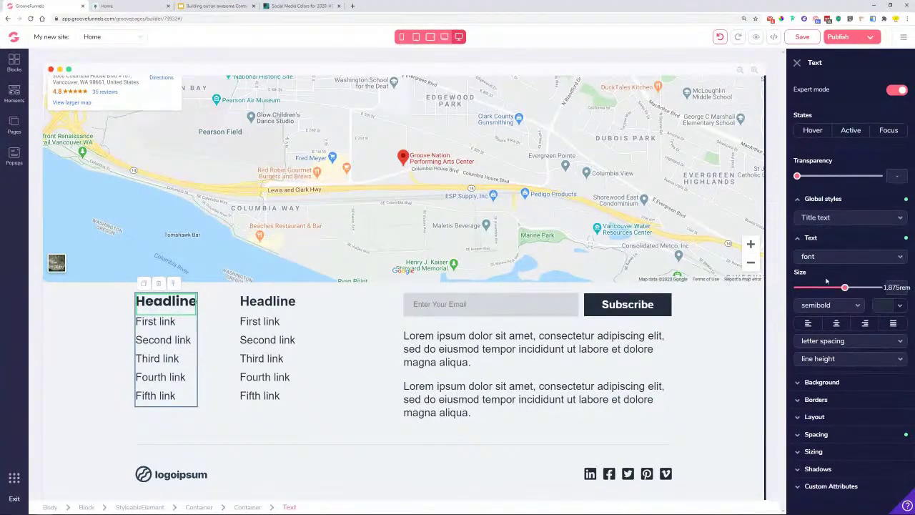
click(148, 3)
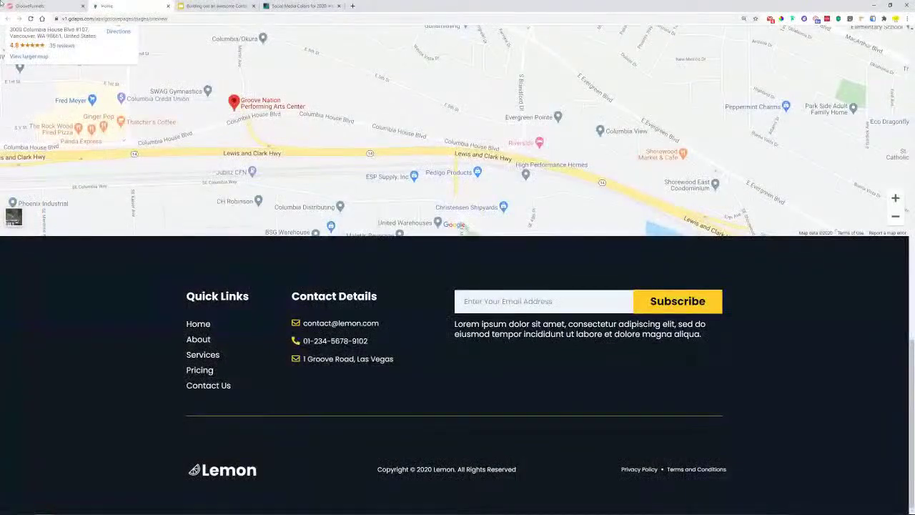
click(43, 5)
double_click(178, 302)
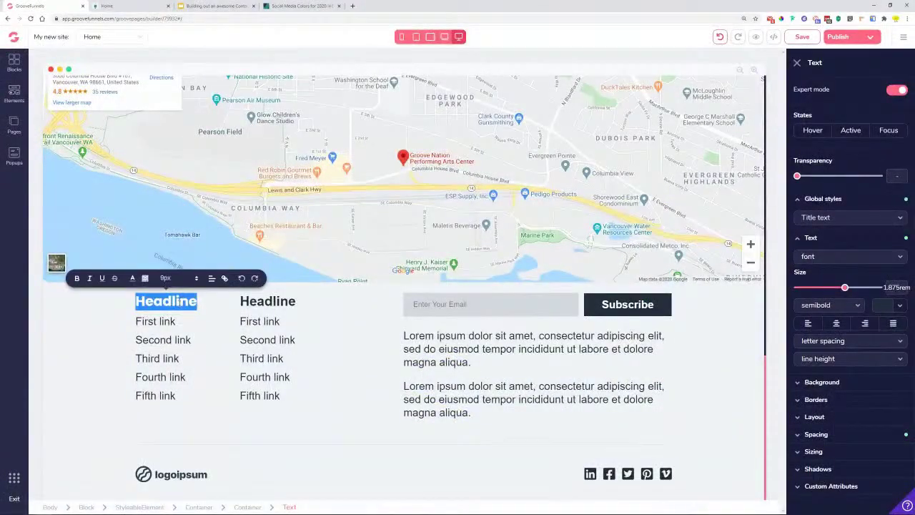
text(Quick)
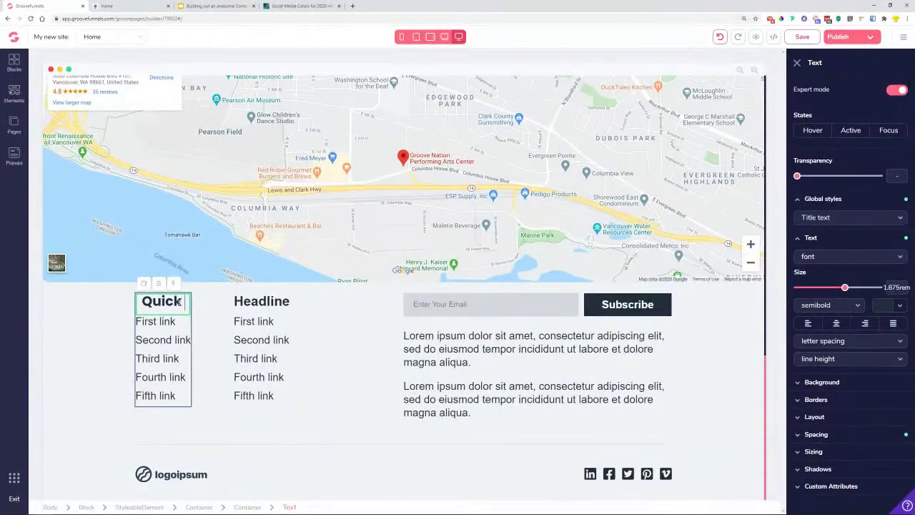
text( Licnk)
key(BackSpace)
key(BackSpace)
key(BackSpace)
text(nks)
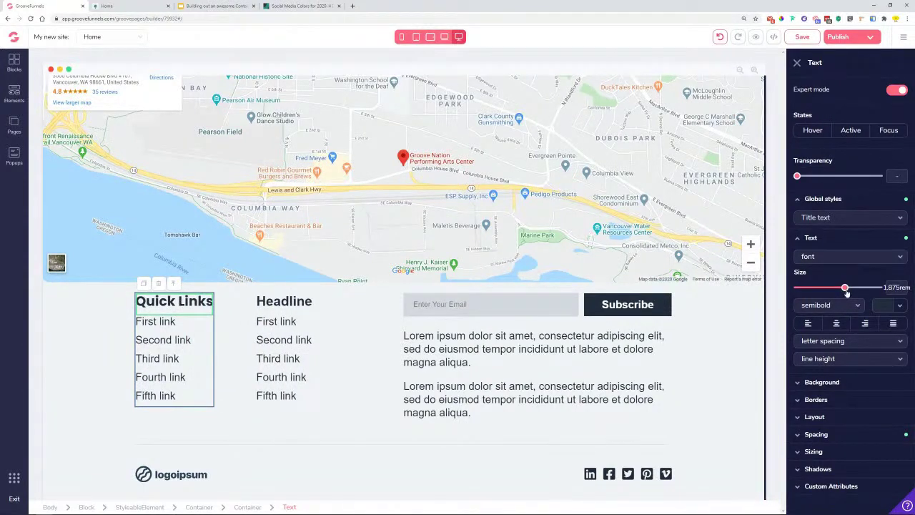
drag(846, 289, 838, 289)
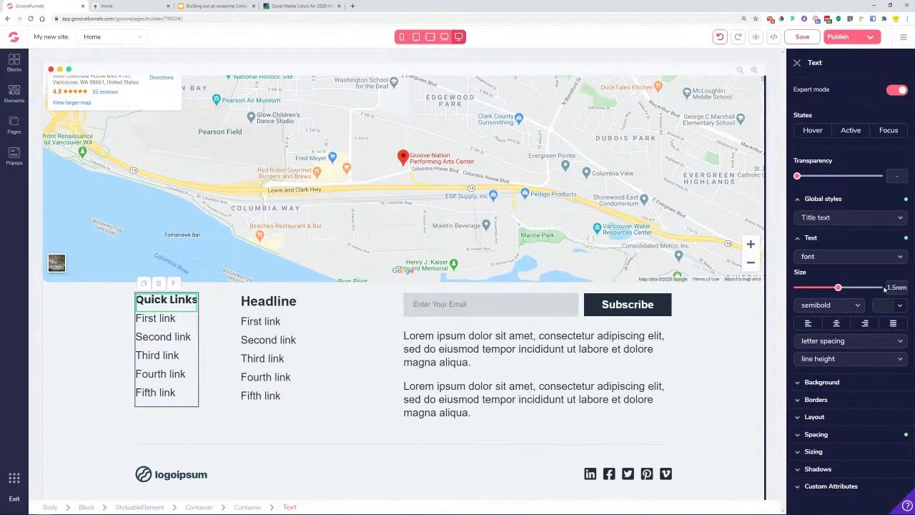
- Give the second headline the Title style, rename it 'Contact Details', and size it 1.5rem
click(265, 303)
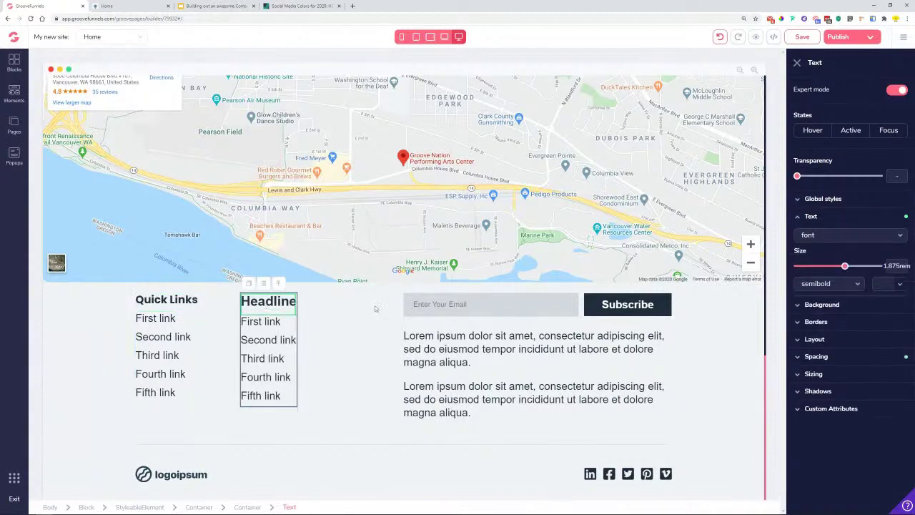
click(843, 224)
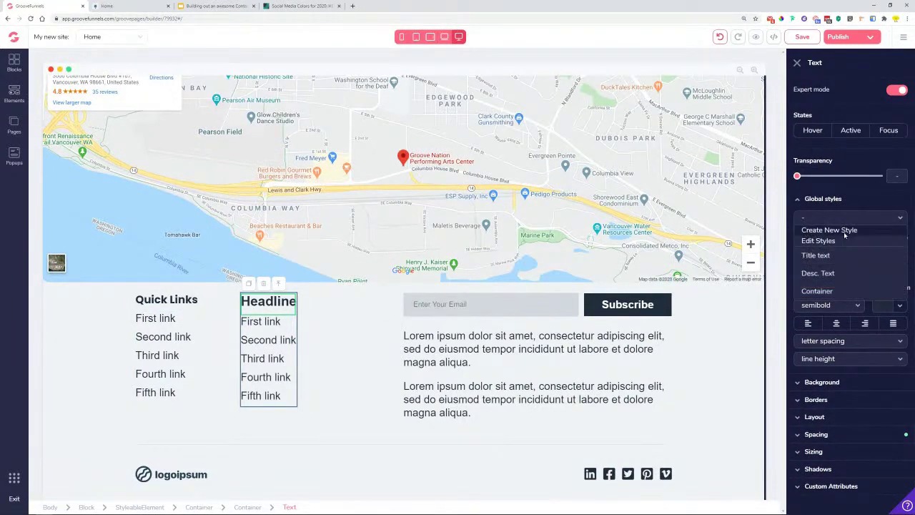
click(842, 256)
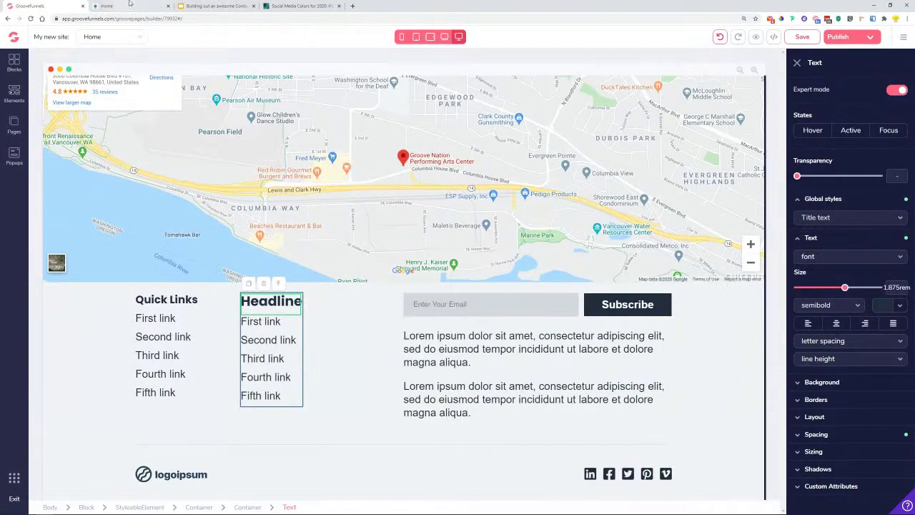
click(129, 6)
click(50, 6)
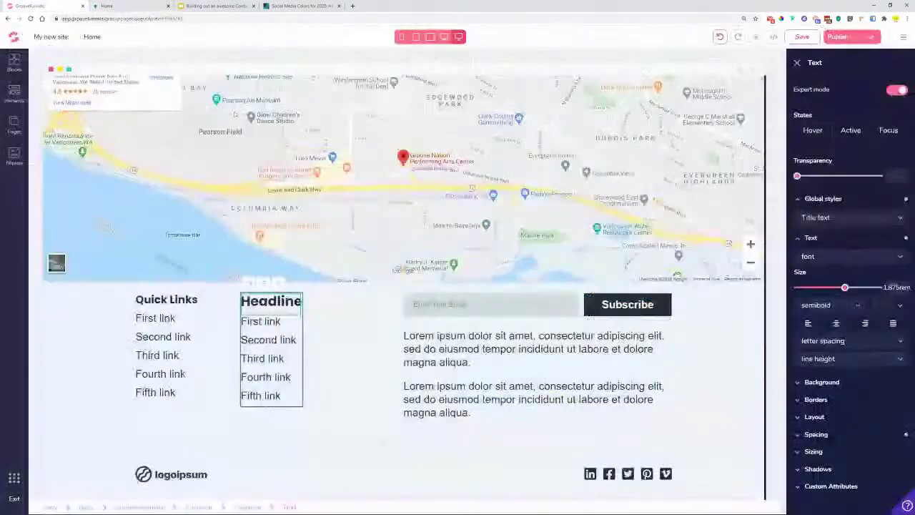
double_click(285, 302)
text(Conta)
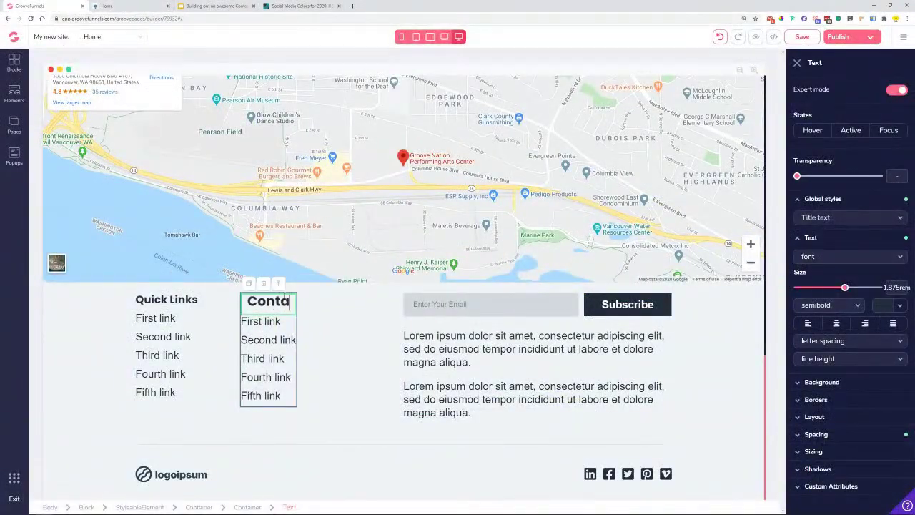
text(ct Details)
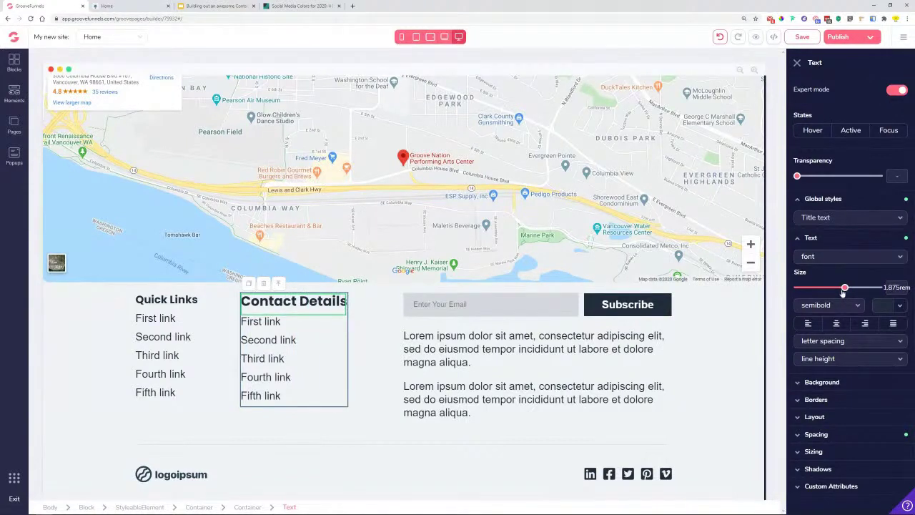
drag(843, 289, 838, 289)
- Make both the Contact Details and Quick Links headings white (#FFFFFF)
click(893, 309)
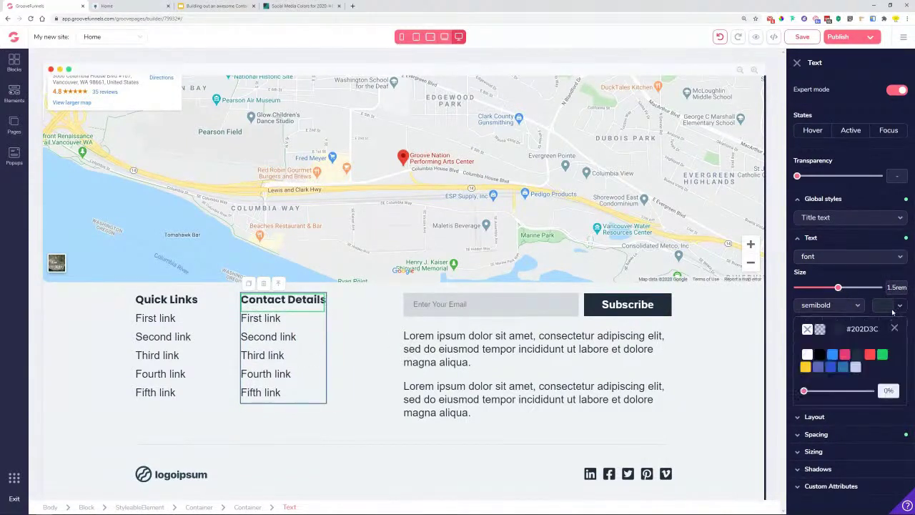
click(839, 334)
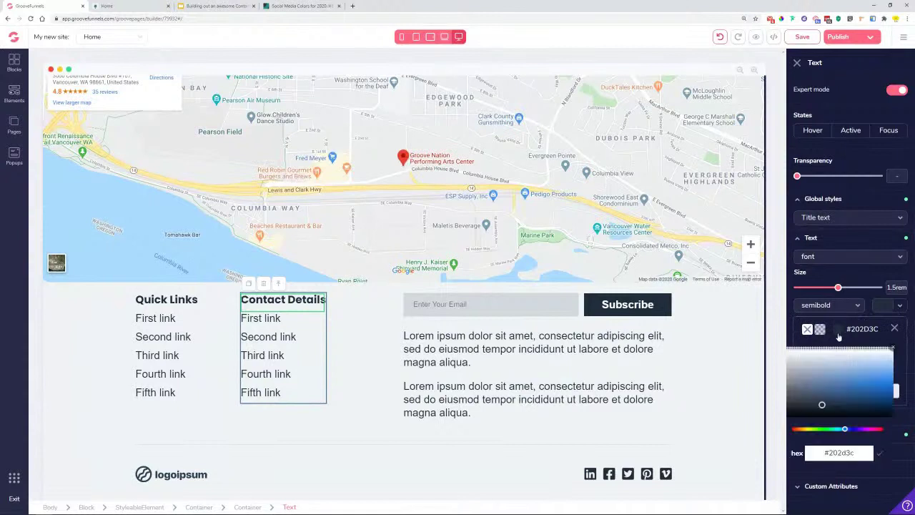
click(894, 329)
click(899, 305)
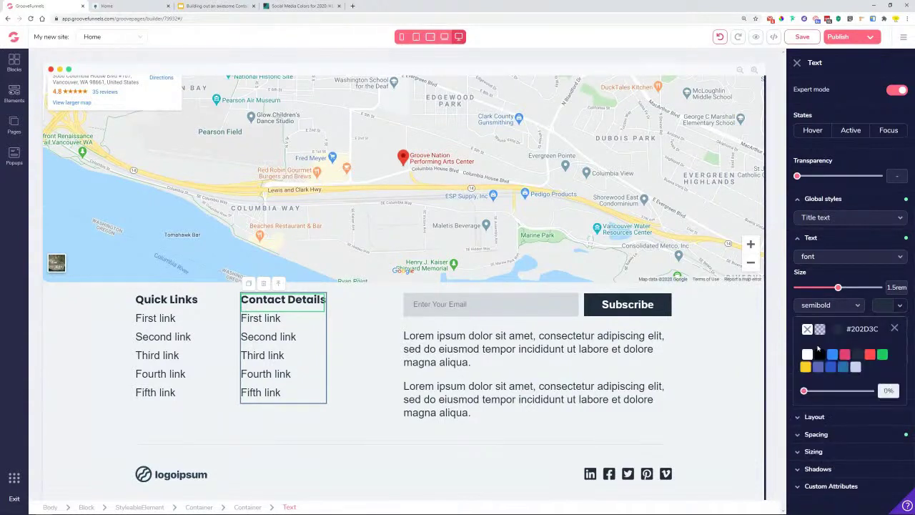
click(812, 356)
click(180, 309)
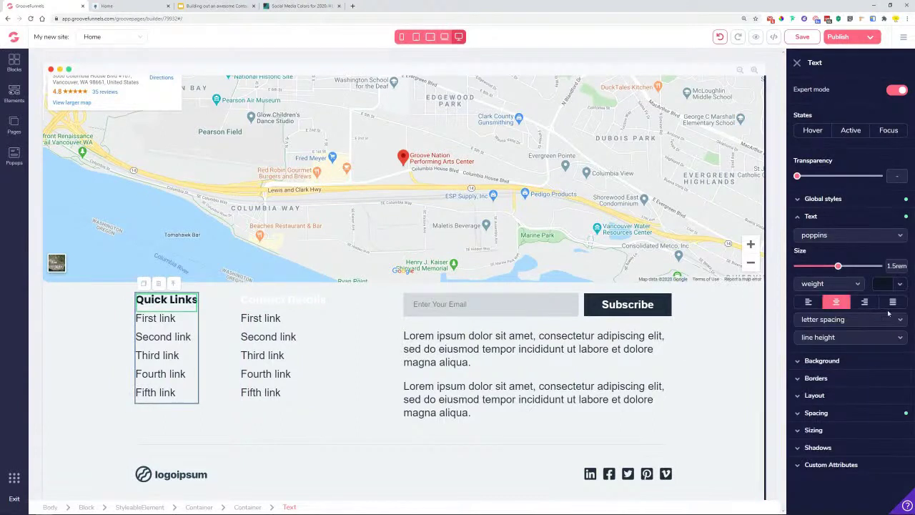
click(899, 284)
click(808, 333)
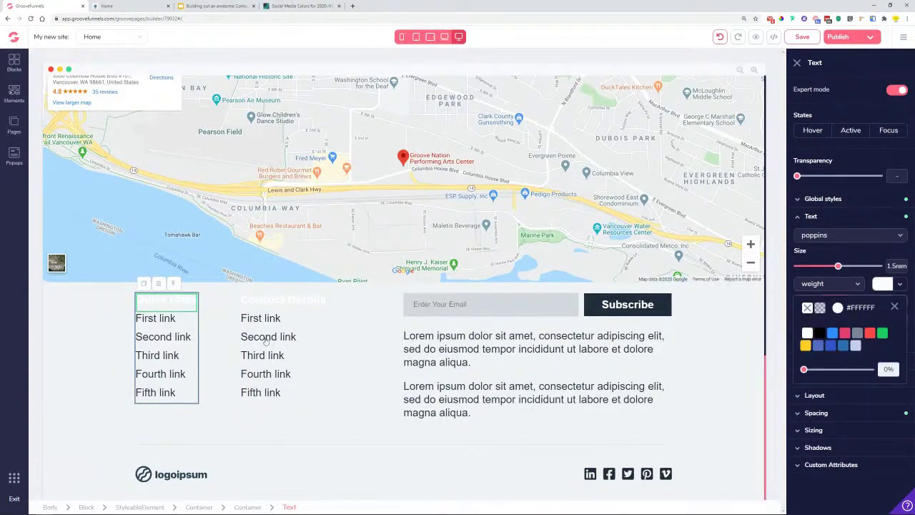
click(148, 321)
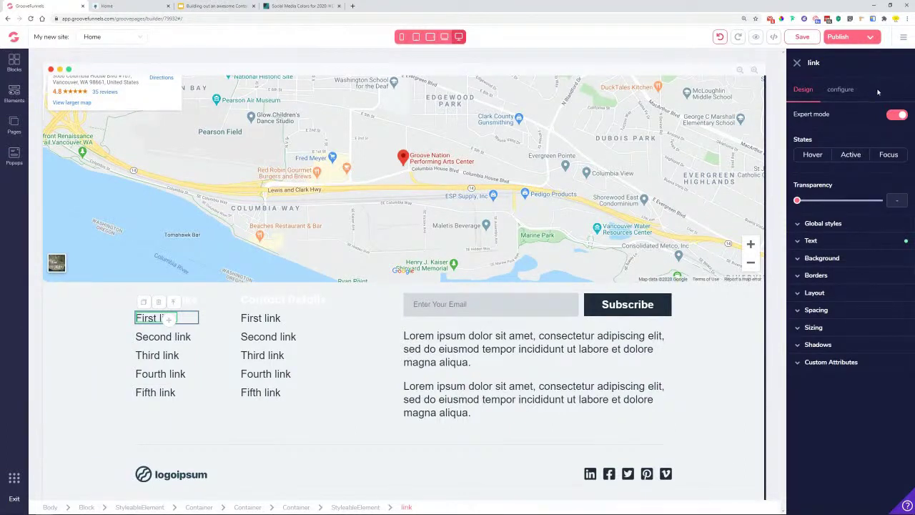
- Relabel the first quick link as 'Home'
click(848, 92)
triple_click(840, 138)
text(Home)
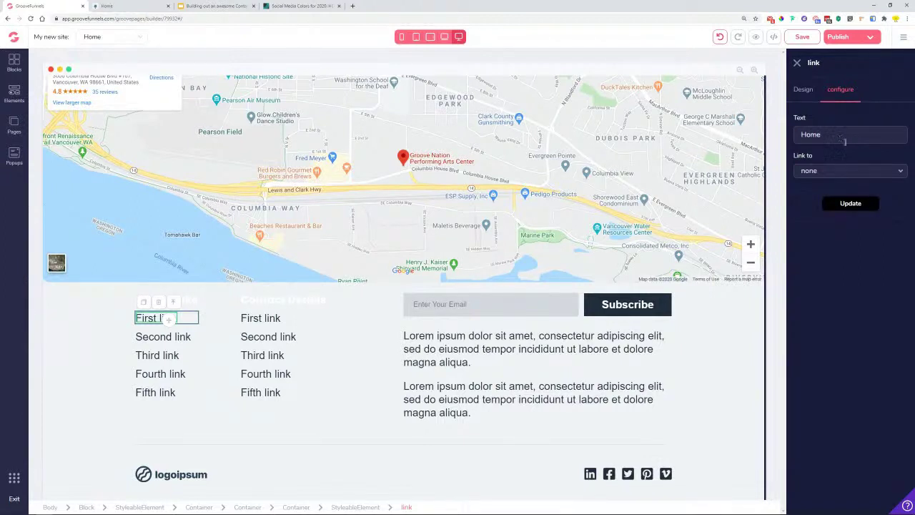
click(851, 203)
click(172, 344)
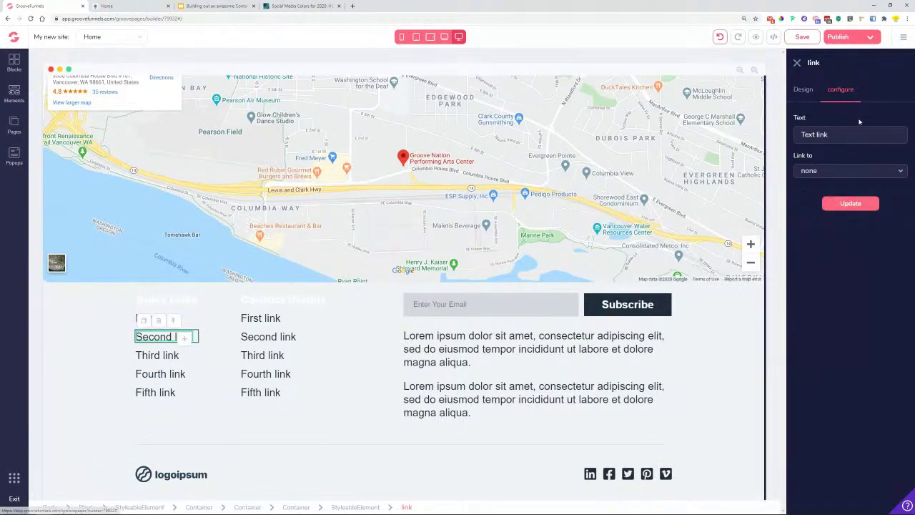
double_click(858, 130)
triple_click(858, 129)
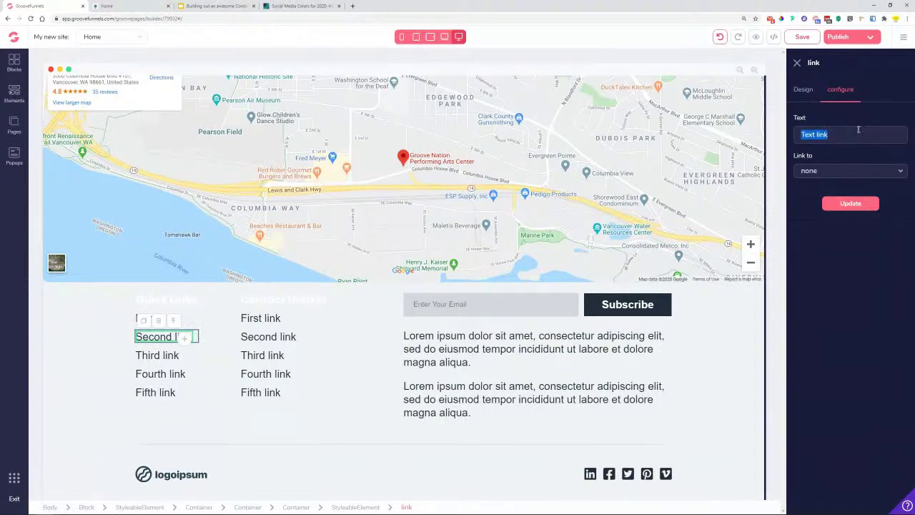
click(152, 329)
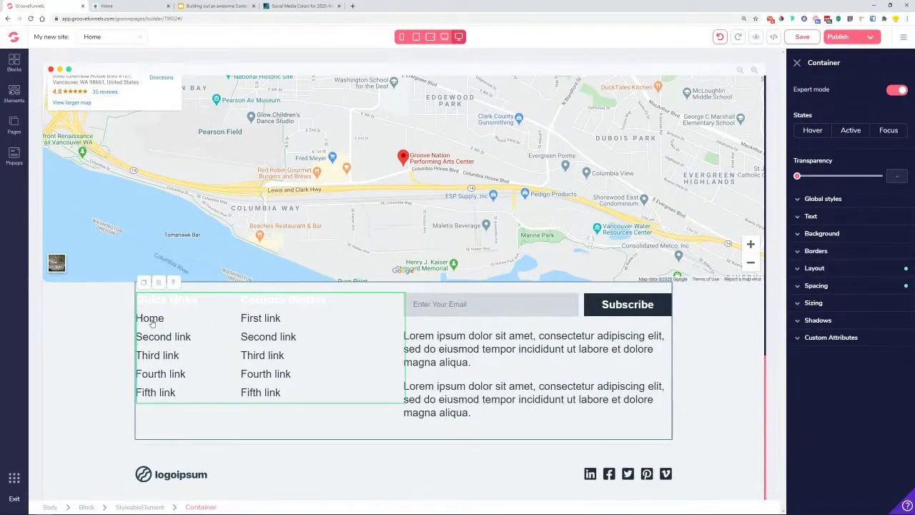
click(146, 322)
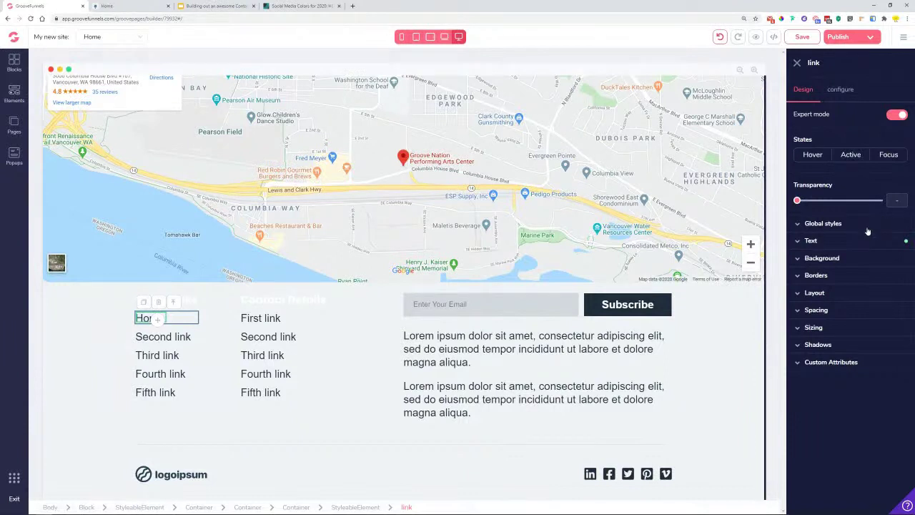
- Style the Home link in Poppins at 1.25rem with white text
click(820, 241)
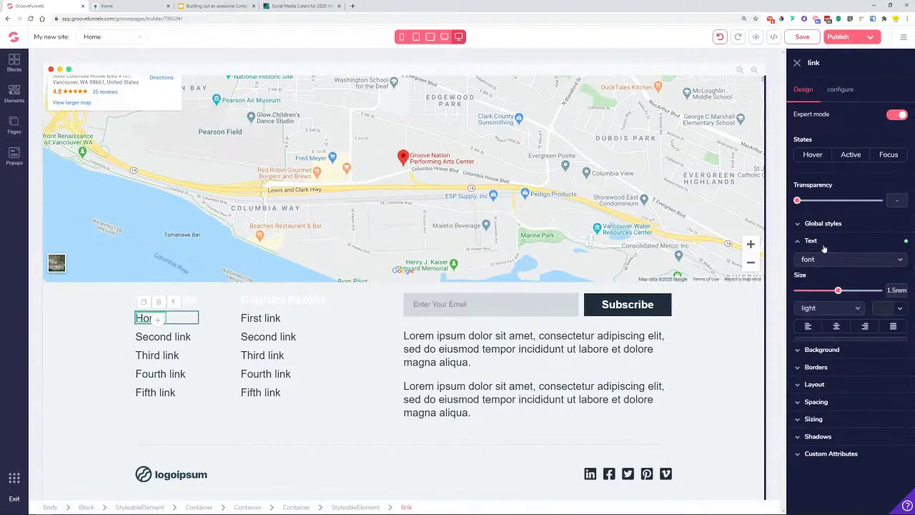
click(846, 260)
click(829, 399)
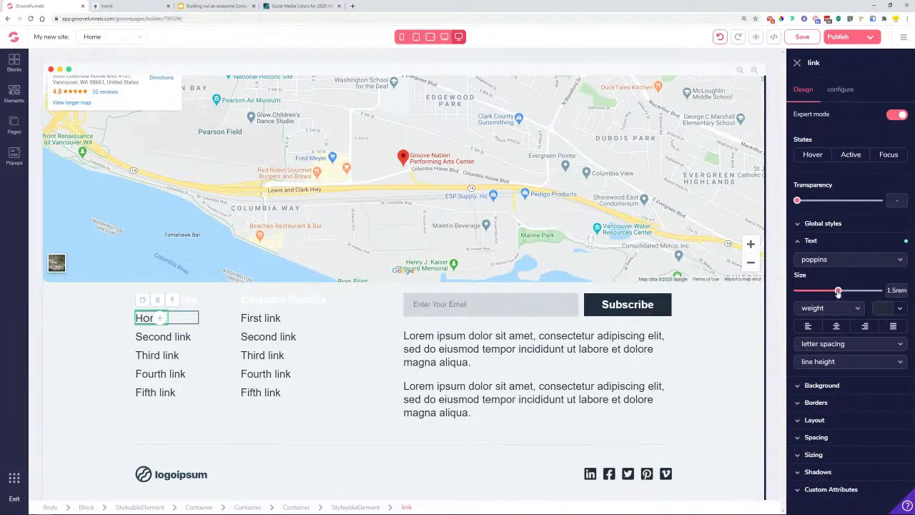
drag(838, 291, 832, 293)
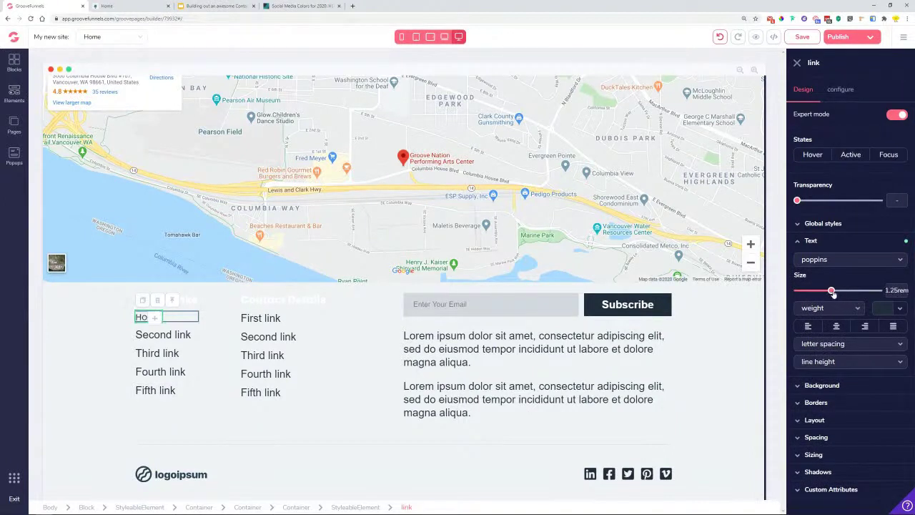
click(897, 309)
click(808, 359)
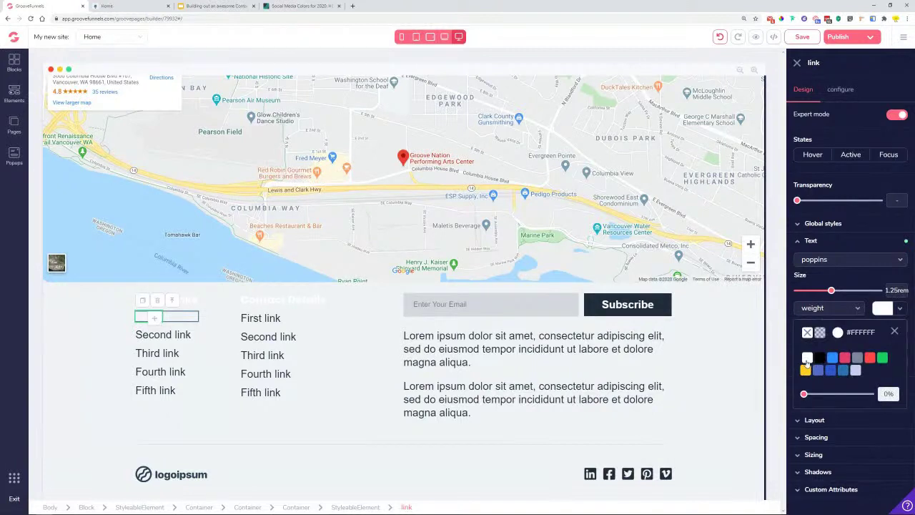
click(896, 332)
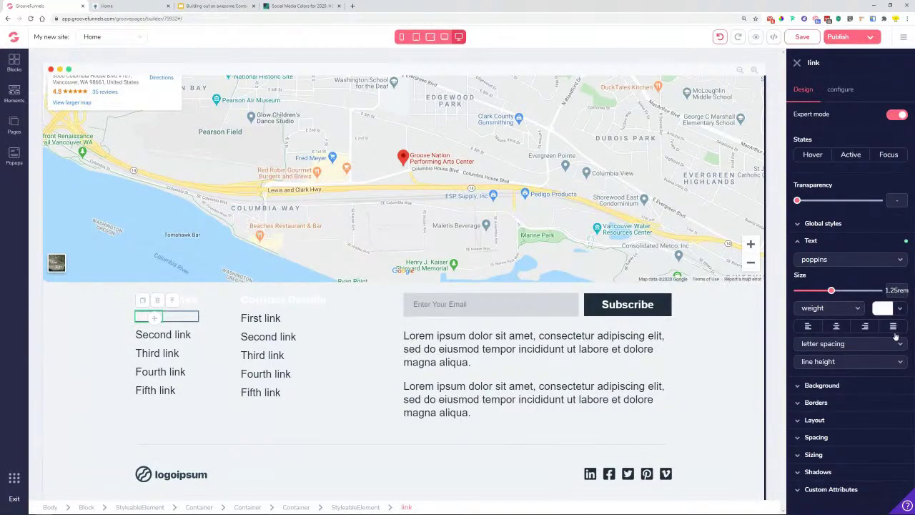
- Save the Home link's styling as a new global style named 'Link'
click(849, 225)
click(849, 242)
click(829, 256)
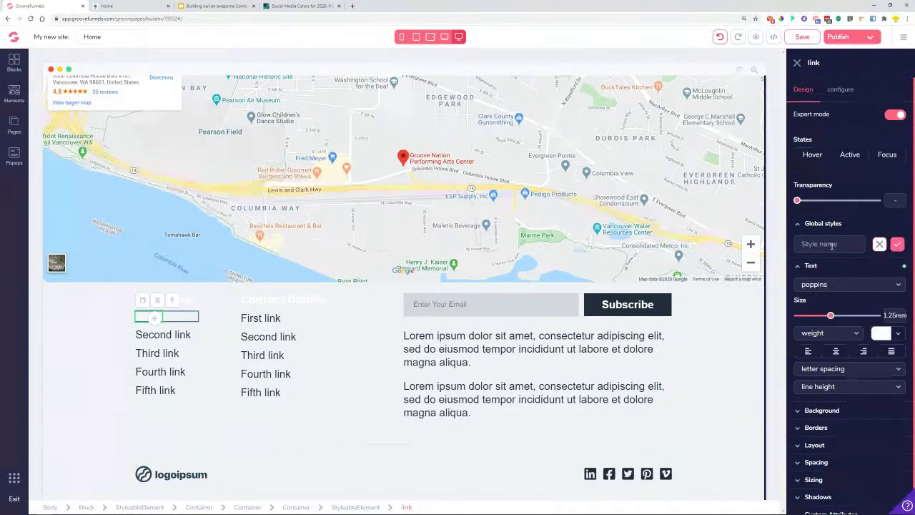
text(L)
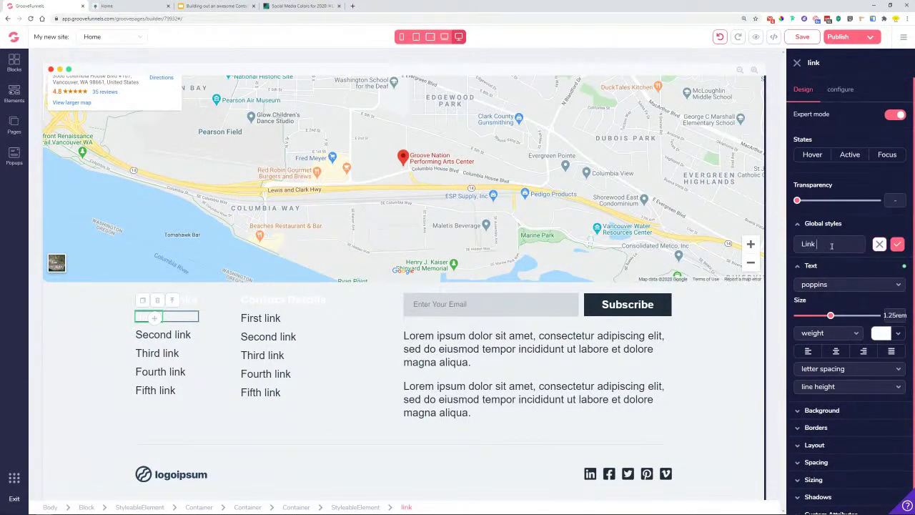
text(ink)
click(897, 244)
- Relabel the second link 'Services' and apply the Link global style
click(163, 336)
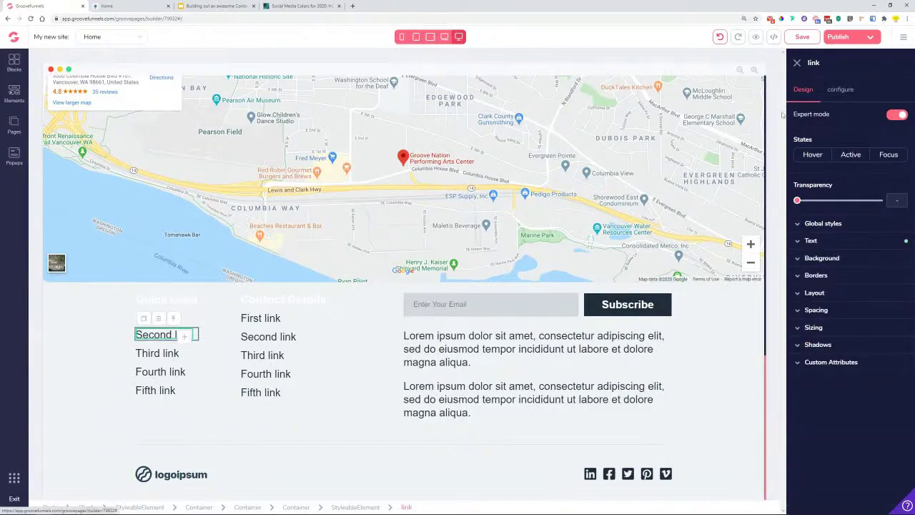
click(840, 89)
text(Services)
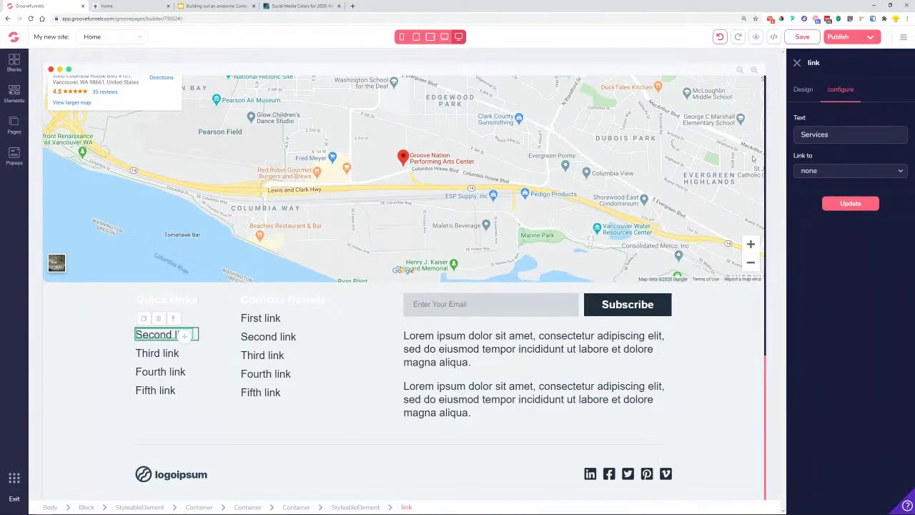
click(850, 203)
click(802, 91)
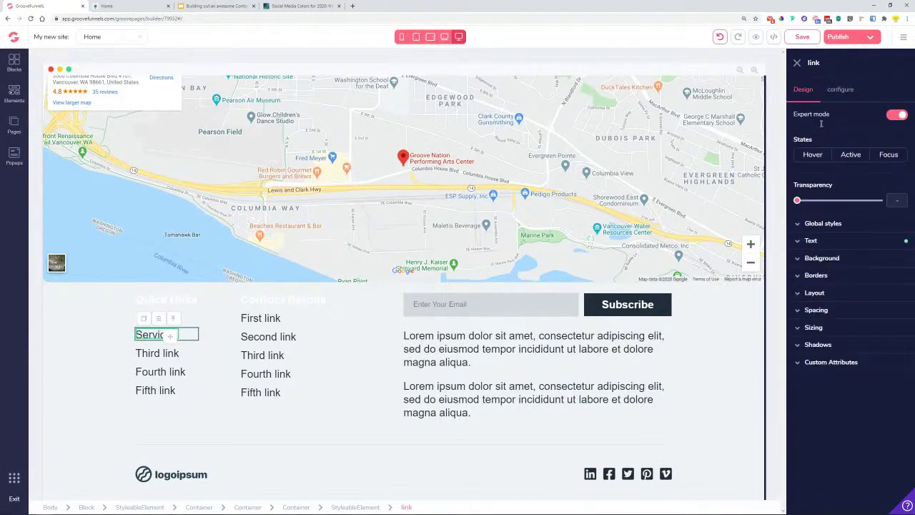
click(847, 223)
click(808, 241)
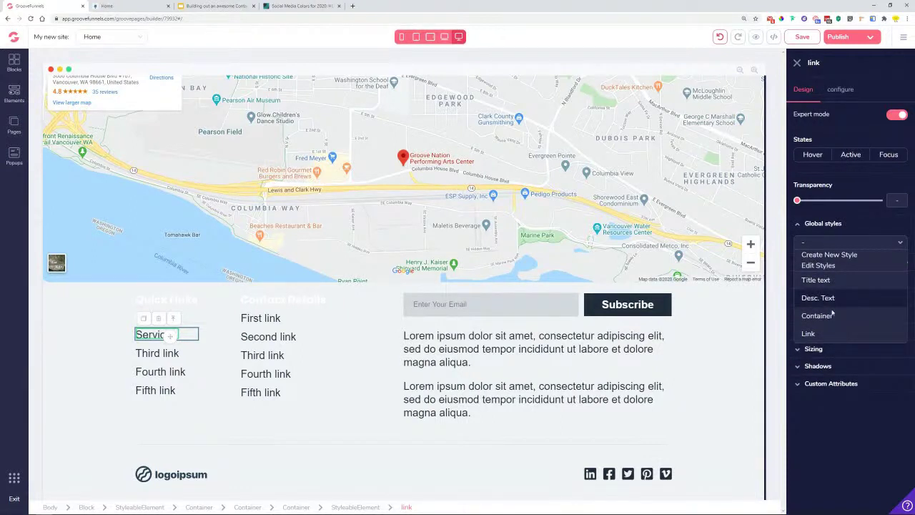
click(830, 333)
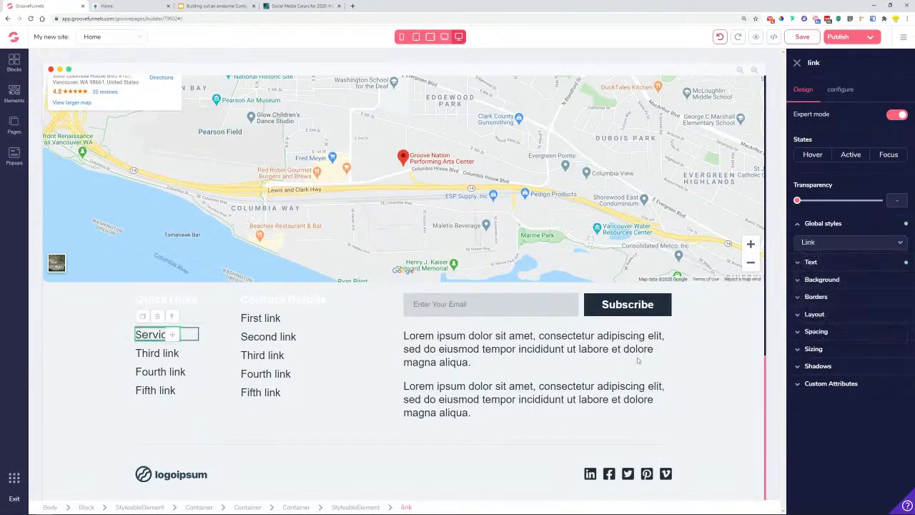
click(164, 362)
click(130, 341)
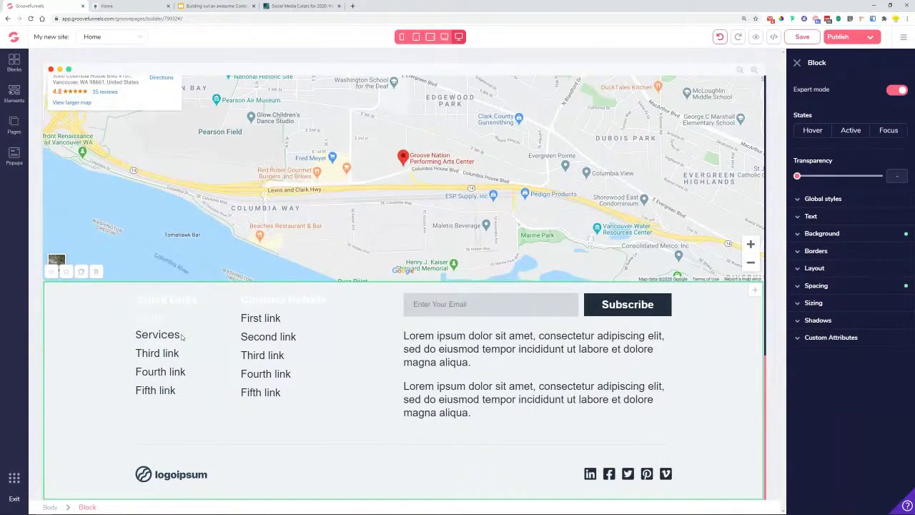
click(182, 337)
click(172, 340)
- Relabel the third link 'About' and apply the Link global style
click(153, 357)
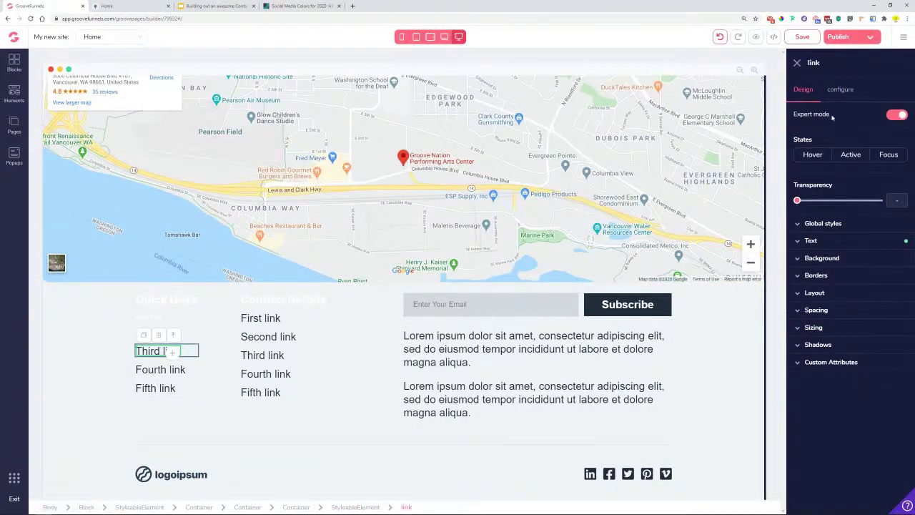
click(834, 91)
drag(834, 136, 733, 147)
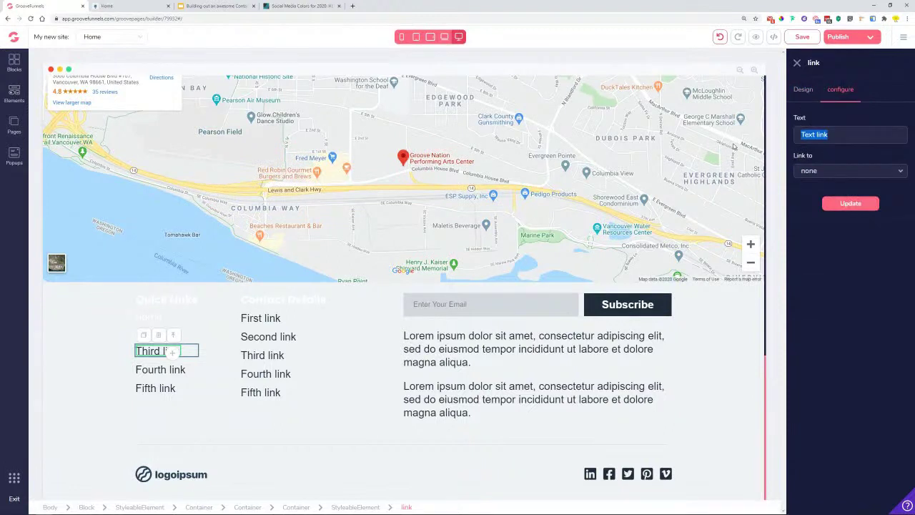
text(About)
click(850, 203)
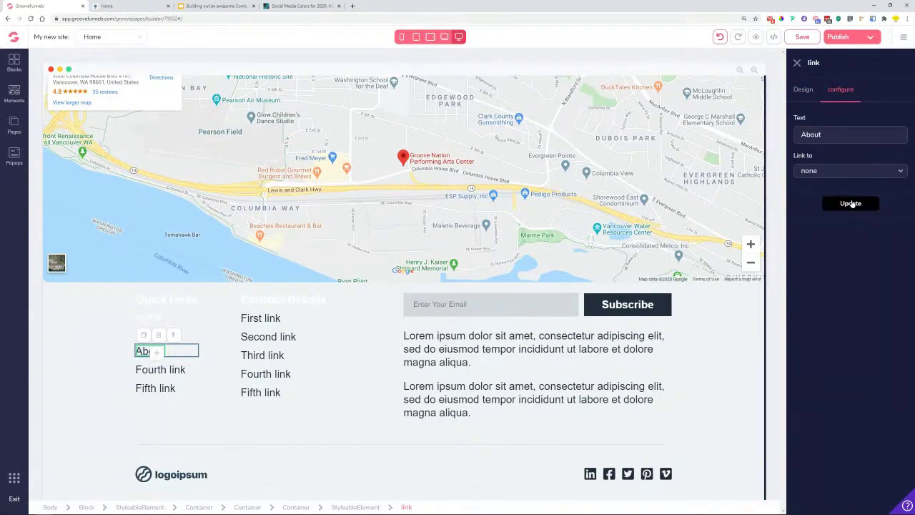
click(803, 90)
click(823, 223)
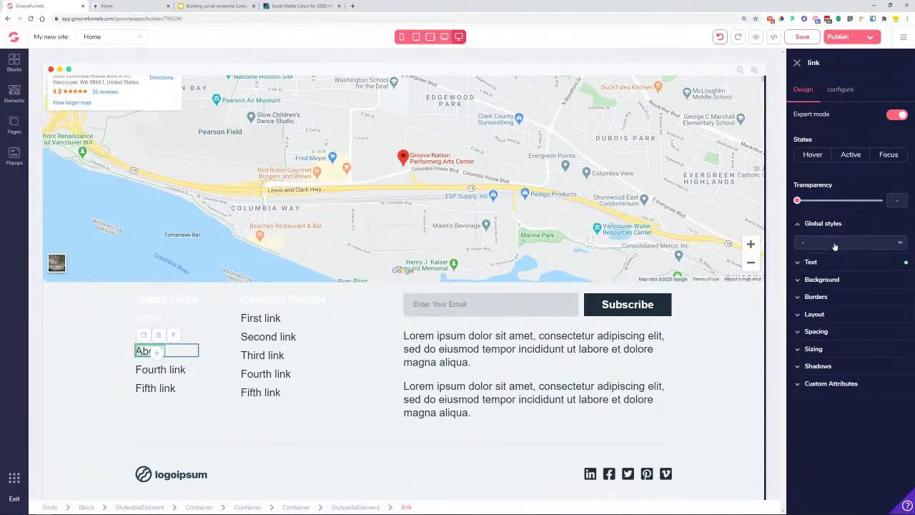
click(844, 243)
click(811, 333)
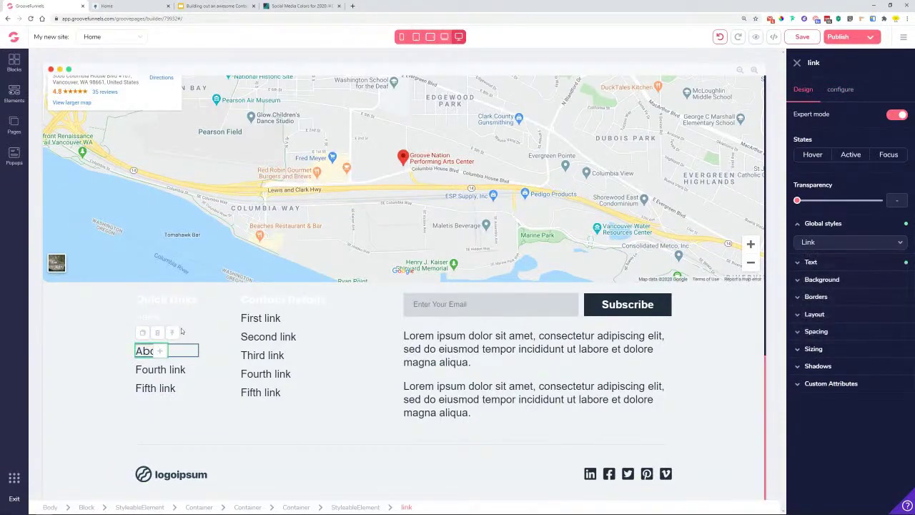
click(202, 350)
click(151, 350)
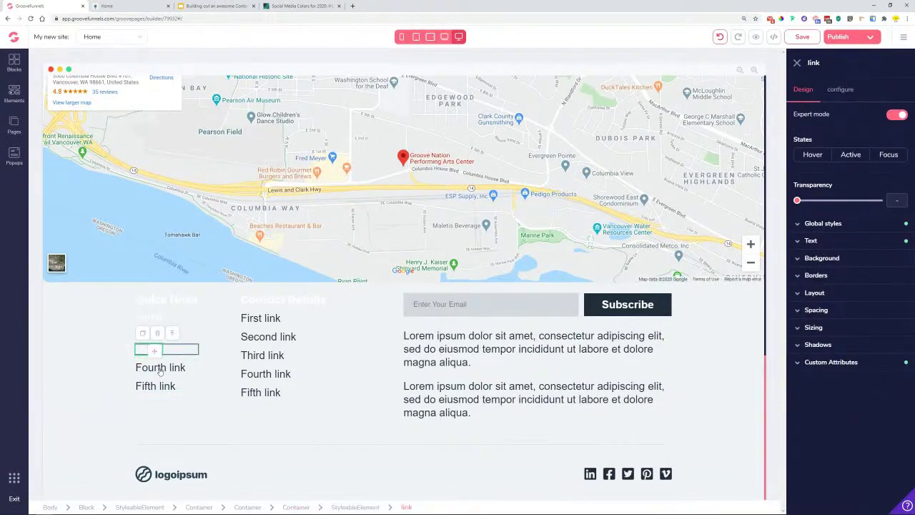
- Relabel the fourth link 'FAQ' and apply the Link global style
click(160, 369)
click(841, 89)
triple_click(845, 134)
text(FAQ)
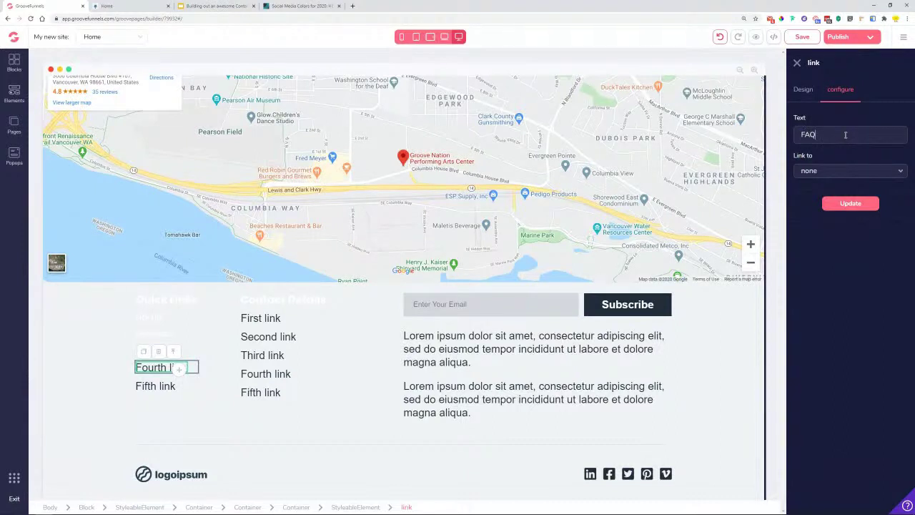
click(847, 205)
click(812, 93)
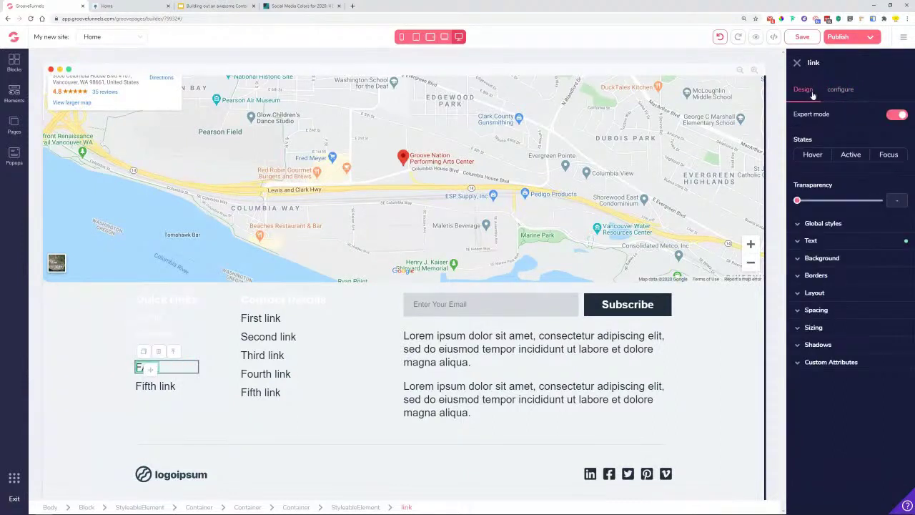
click(848, 228)
click(851, 242)
click(811, 331)
click(143, 372)
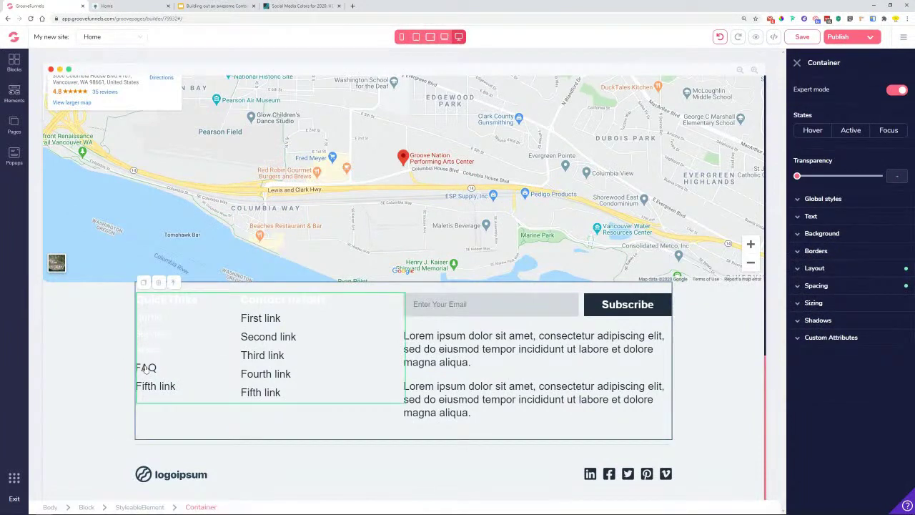
click(150, 367)
- Relabel the fifth link 'Contact', apply the Link style, and compare with the Lemon footer preview
click(158, 386)
click(845, 89)
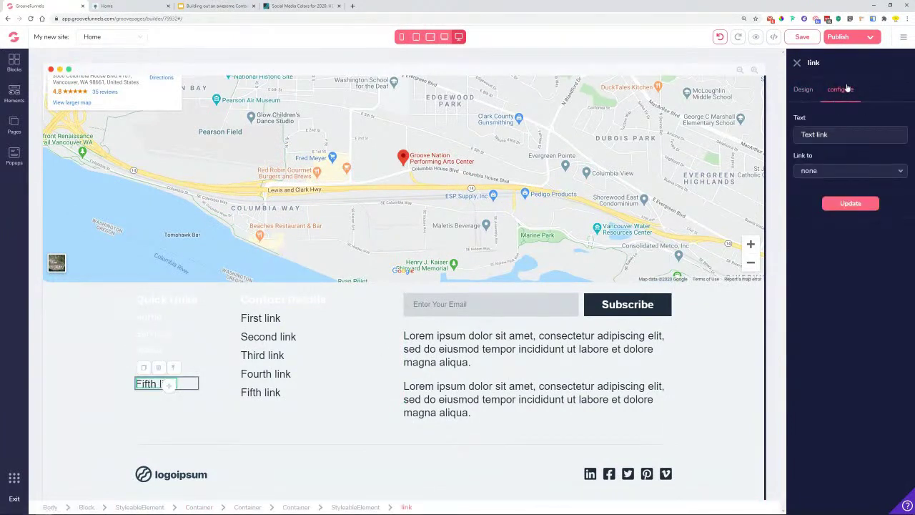
triple_click(850, 136)
text(Co)
click(849, 203)
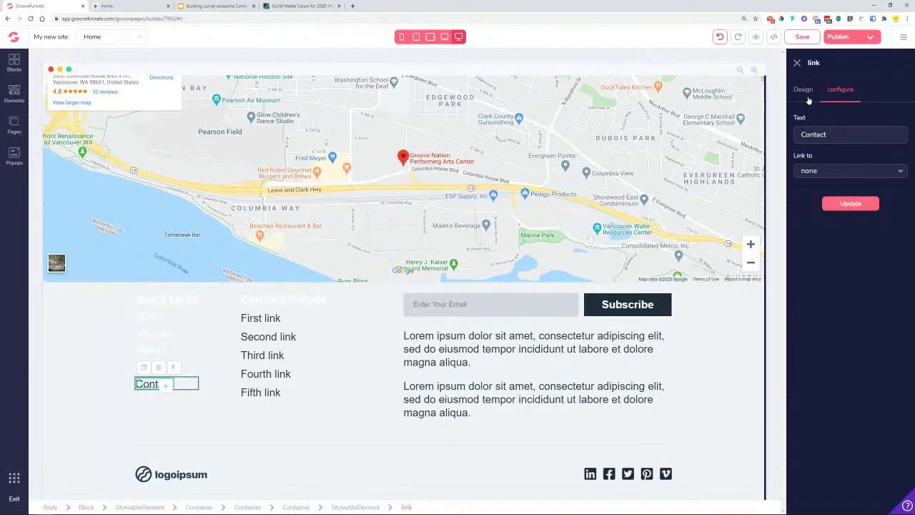
click(806, 97)
click(823, 224)
click(849, 241)
click(809, 332)
click(165, 414)
click(152, 386)
click(194, 412)
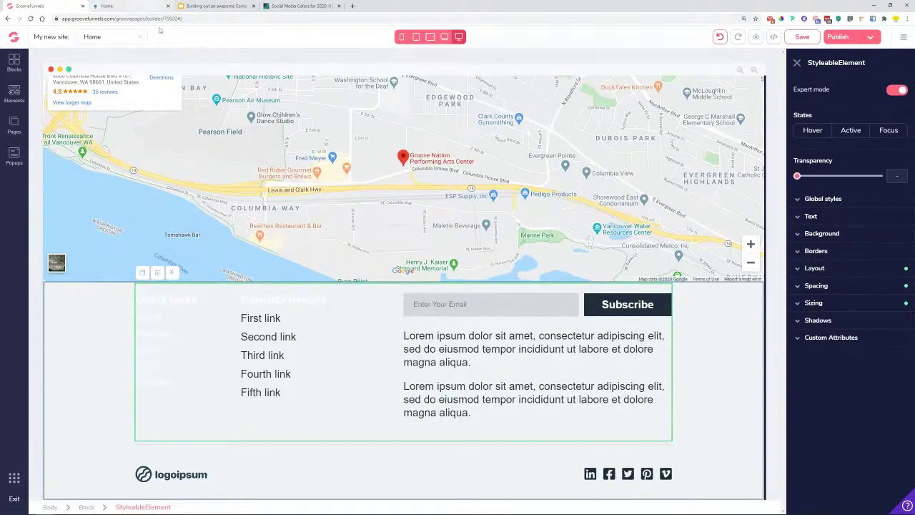
click(118, 5)
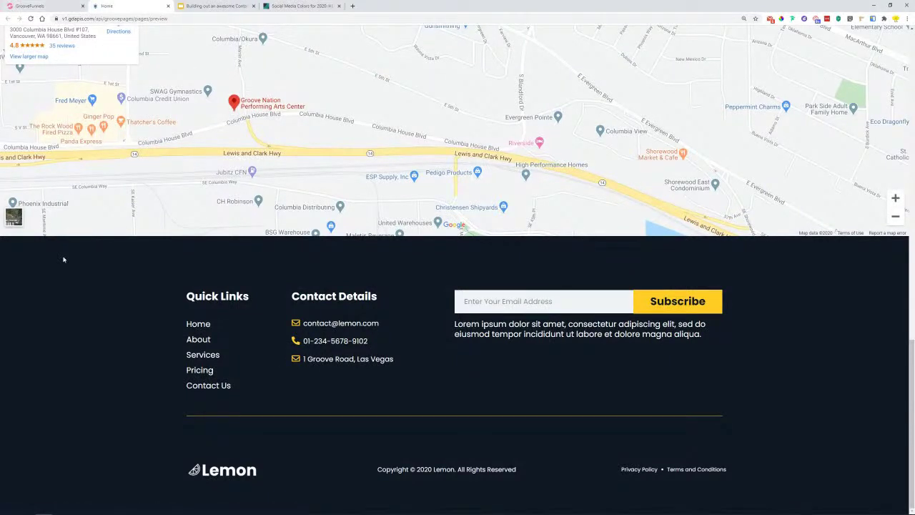
- Give the first Lorem paragraph the Desc. Text style, left alignment, white colour and 1.125rem size
key(ctrl+shift+Tab)
click(536, 349)
click(840, 203)
click(851, 217)
click(818, 272)
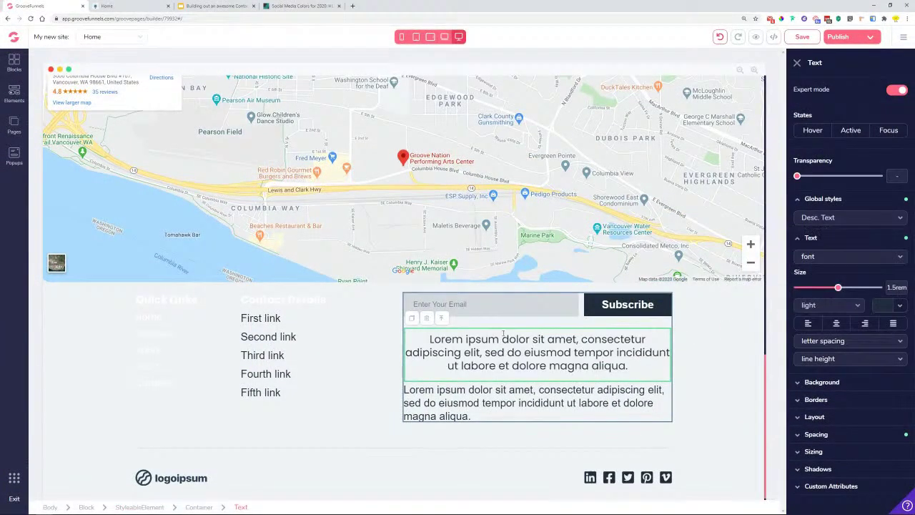
click(808, 323)
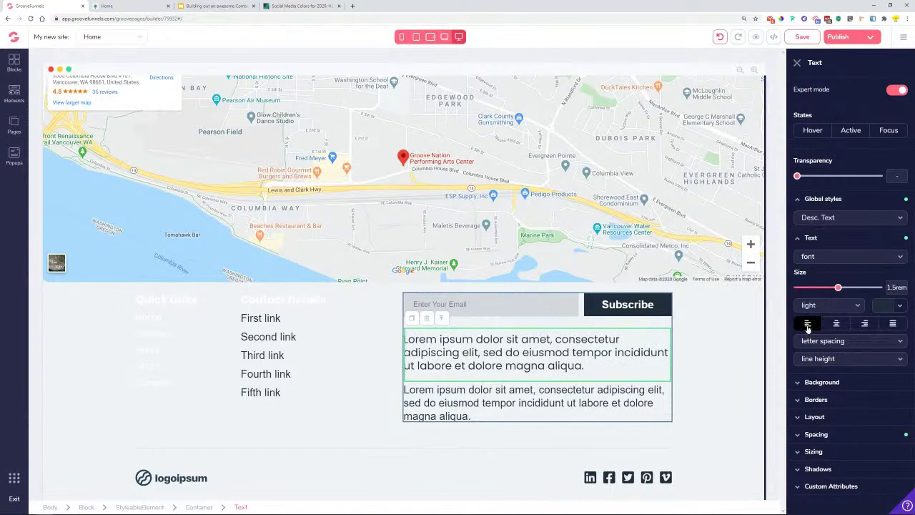
click(893, 306)
click(808, 353)
drag(838, 289, 825, 289)
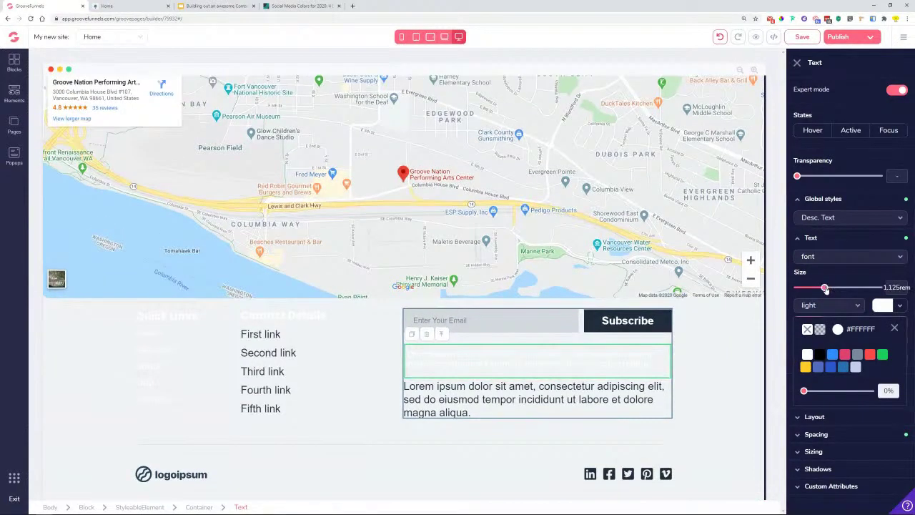
- Delete the second Lorem paragraph, then undo the deletion and select the footer block
click(532, 402)
click(426, 370)
click(479, 285)
click(475, 368)
key(ctrl+z)
click(710, 378)
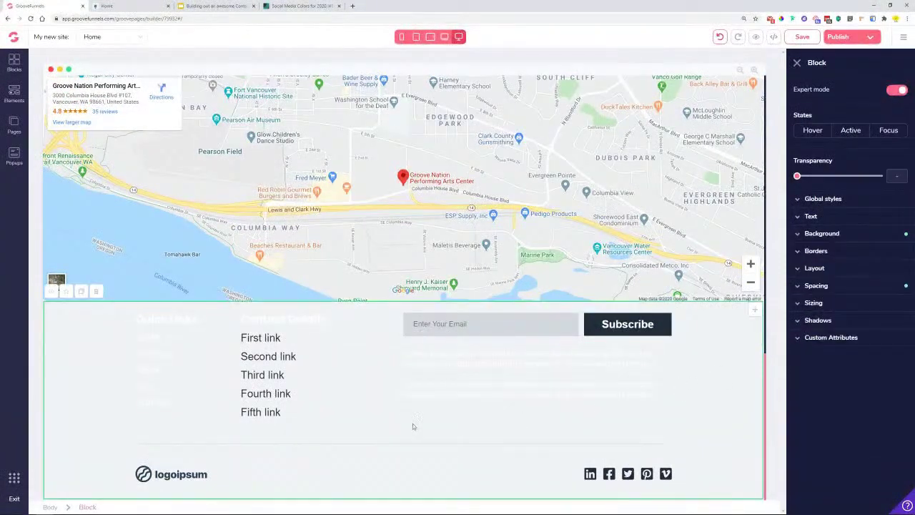
- Inspect the email subscribe field and a footer social icon's text colour options
click(489, 327)
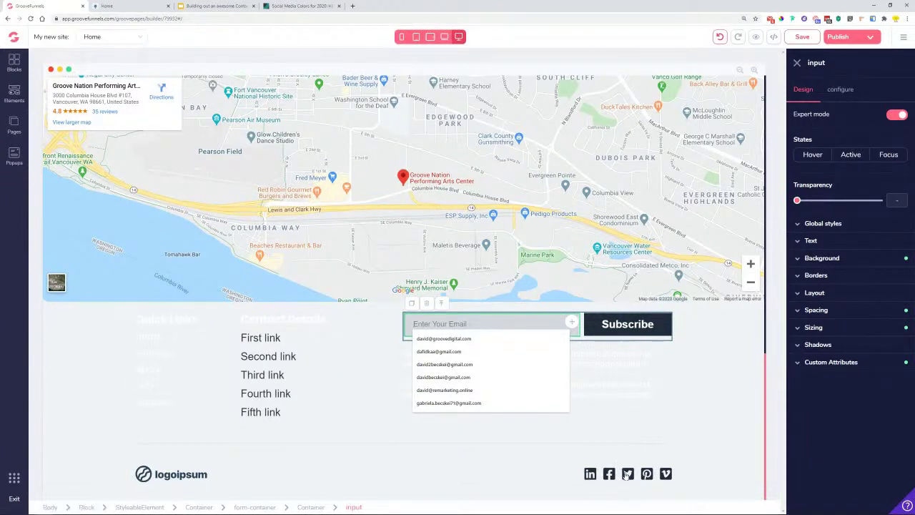
click(629, 473)
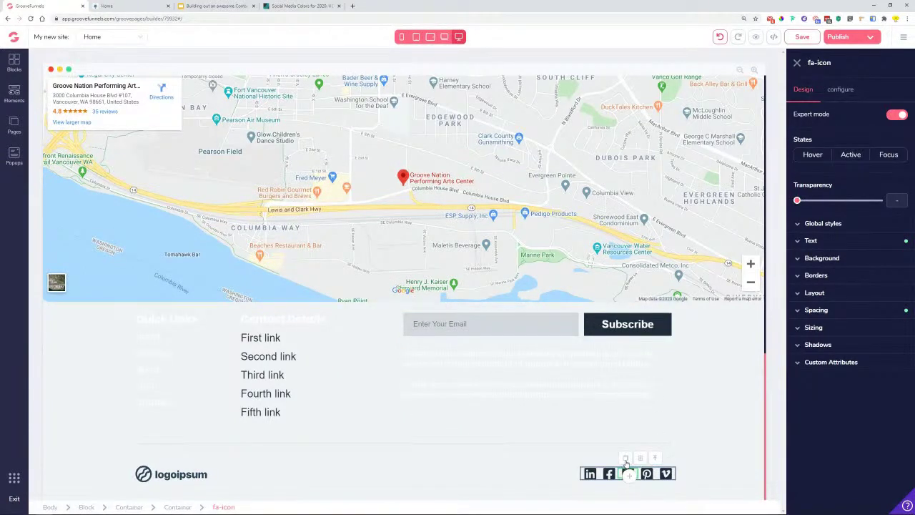
click(836, 243)
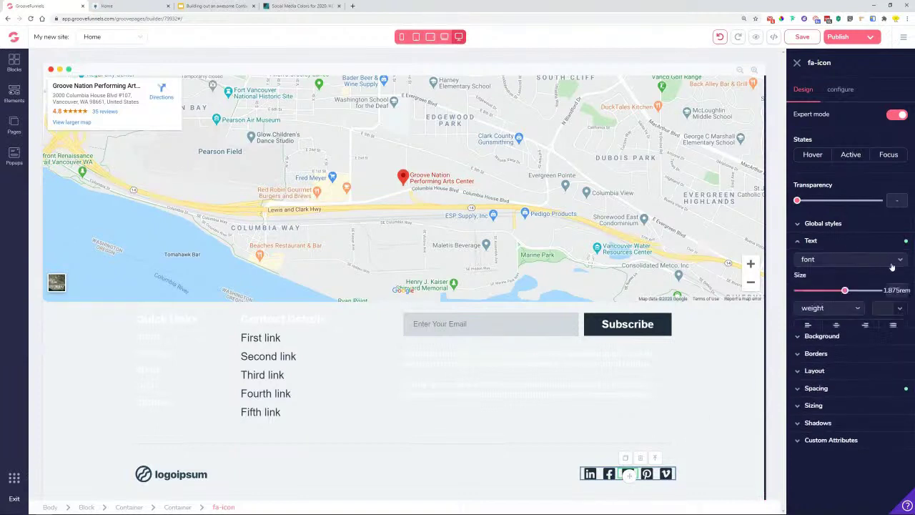
click(900, 312)
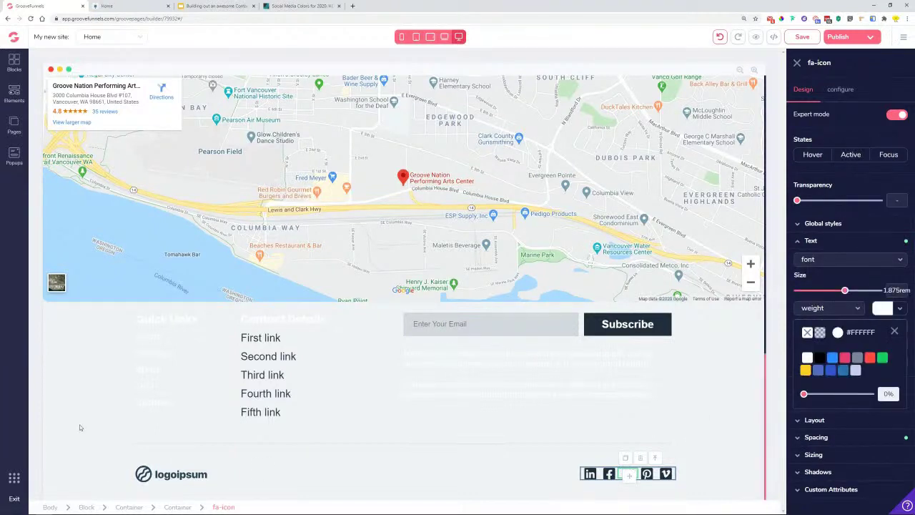
- Preview the footer, then give the footer block a dark navy #0F1824 background
click(69, 392)
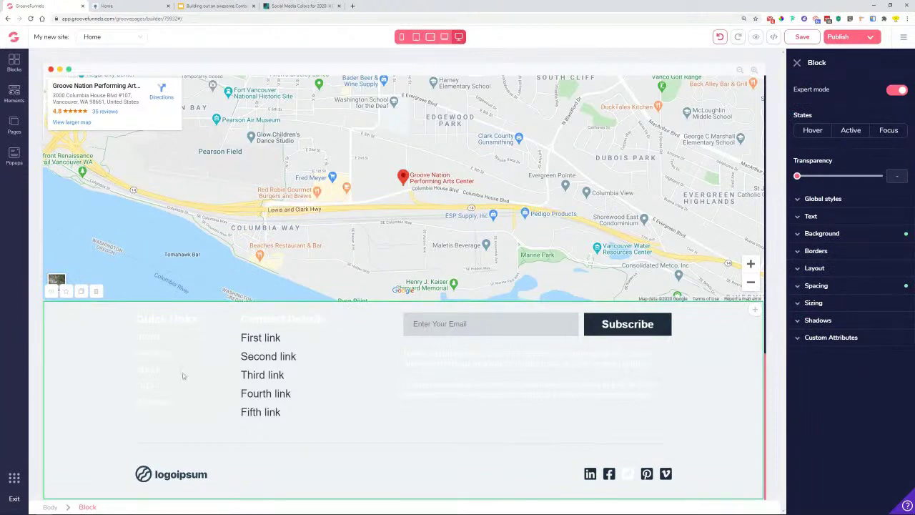
click(857, 235)
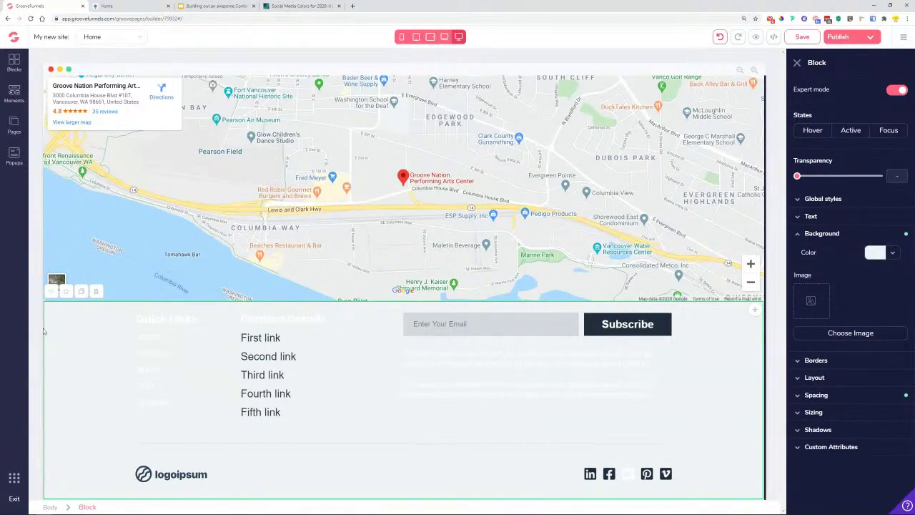
key(ctrl+Tab)
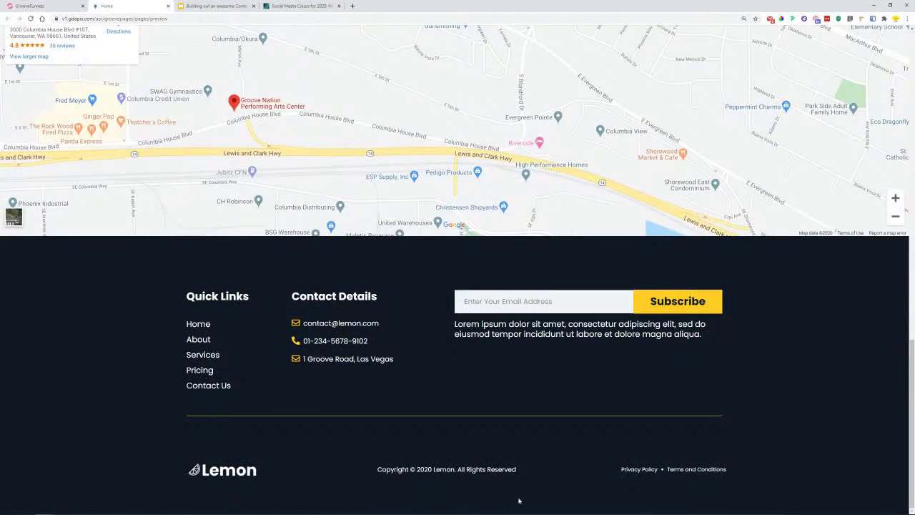
click(61, 8)
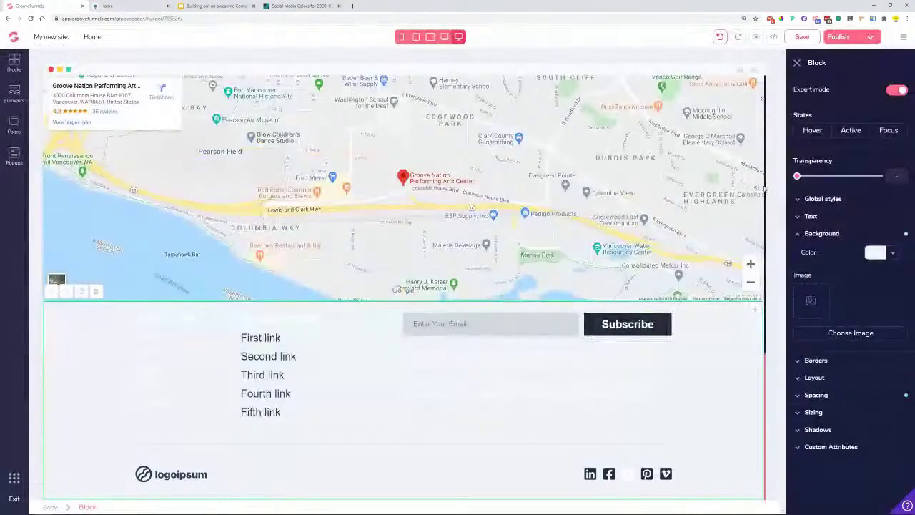
click(898, 254)
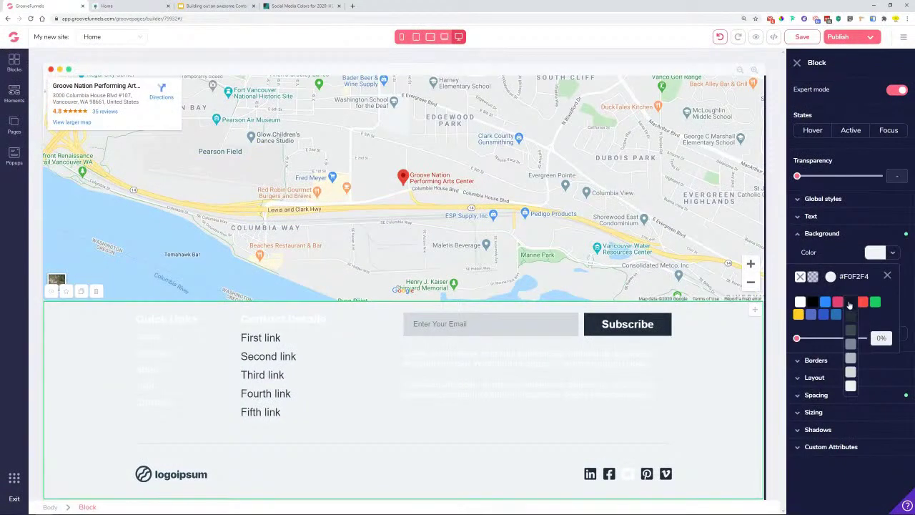
click(850, 313)
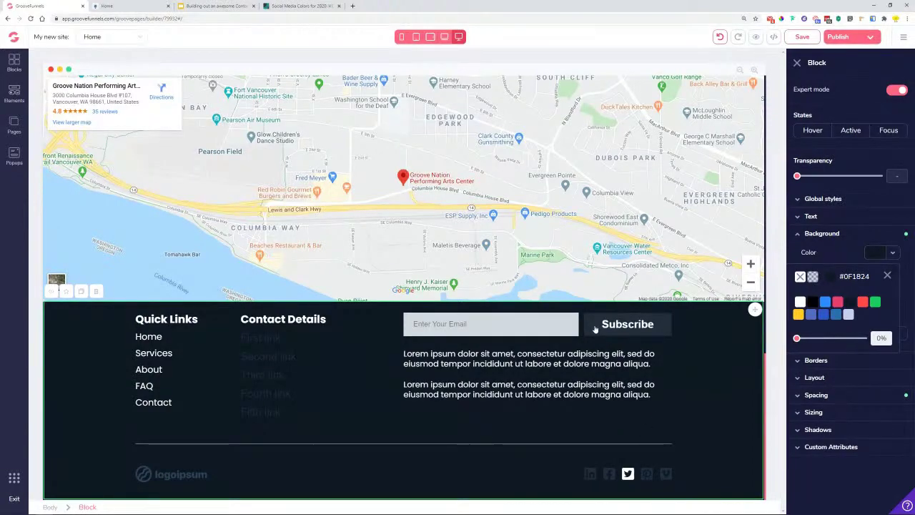
scroll(586, 331, up, 10)
scroll(565, 296, down, 2)
scroll(565, 296, up, 5)
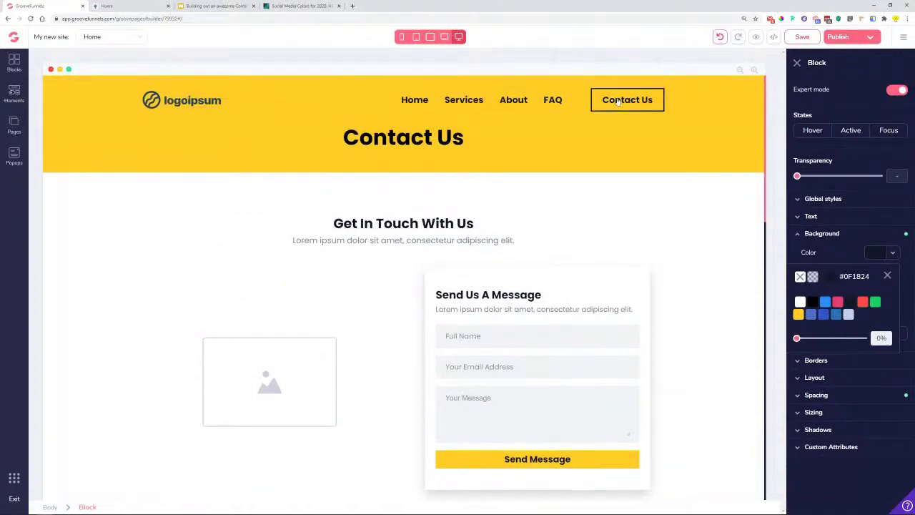
- Review the header Contact Us button's style and link settings, and the form's Send Message button
click(617, 101)
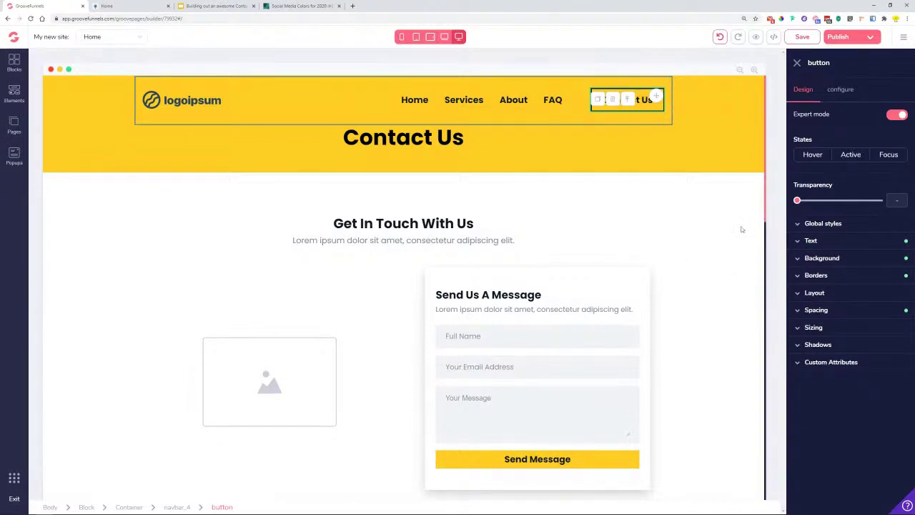
click(823, 225)
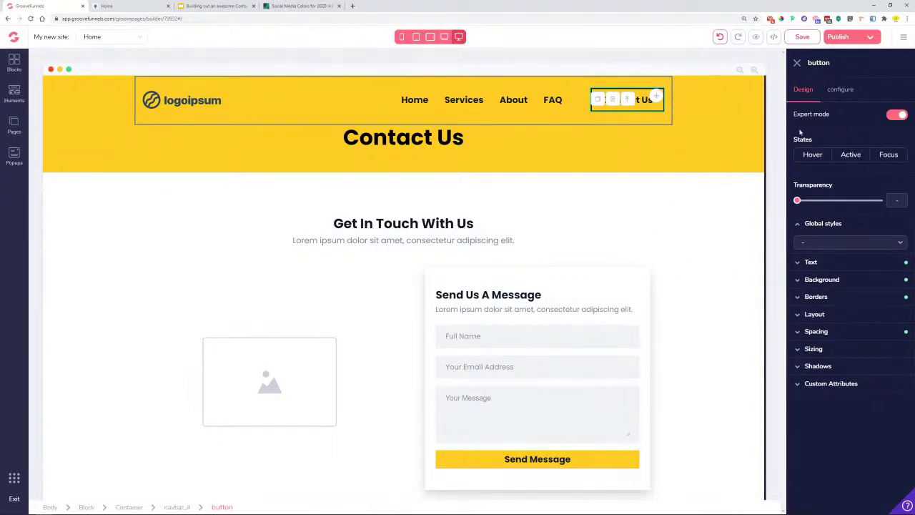
click(586, 466)
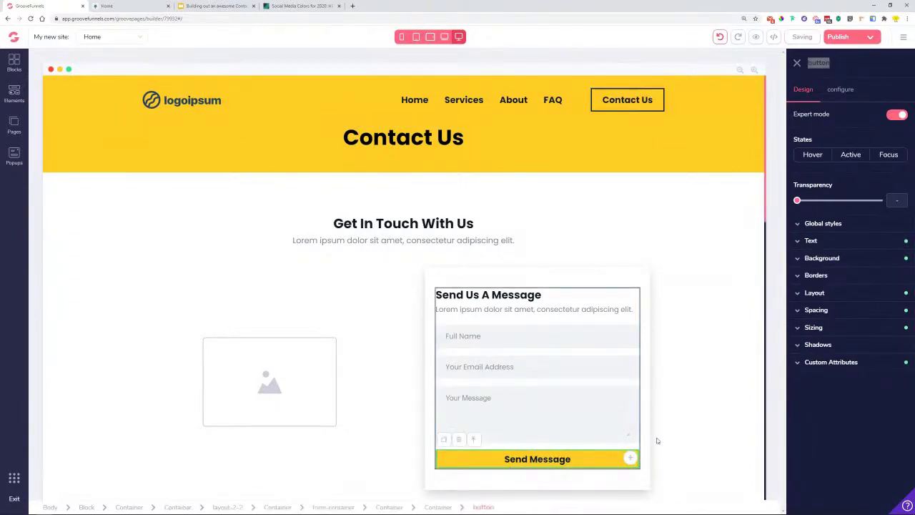
scroll(715, 358, down, 3)
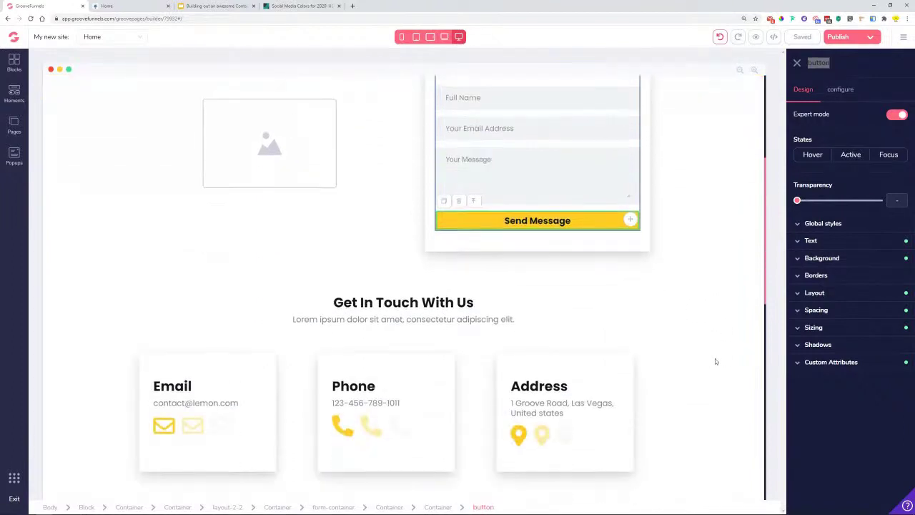
scroll(715, 358, up, 5)
click(639, 100)
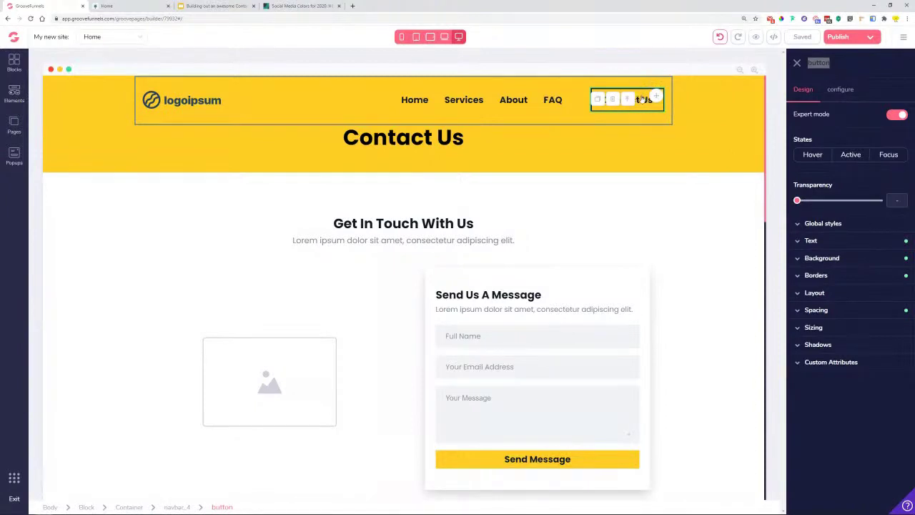
click(841, 90)
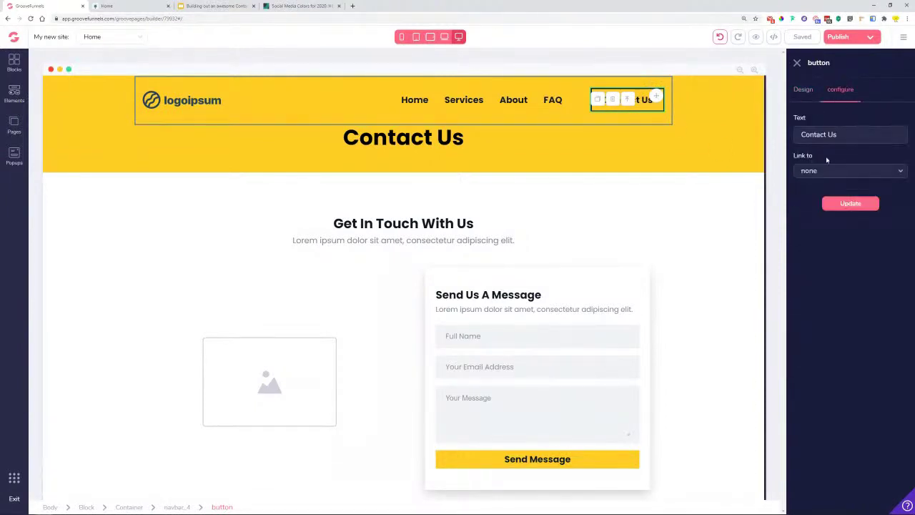
click(586, 461)
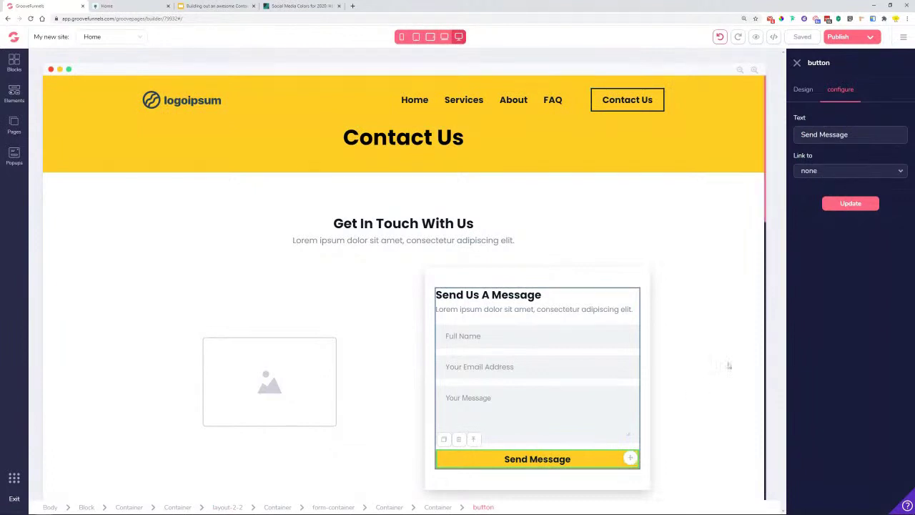
- Drag a Submit Button from the Elements Form section into the contact form above Send Message
click(587, 469)
click(587, 464)
click(14, 92)
scroll(69, 297, down, 3)
scroll(69, 298, down, 3)
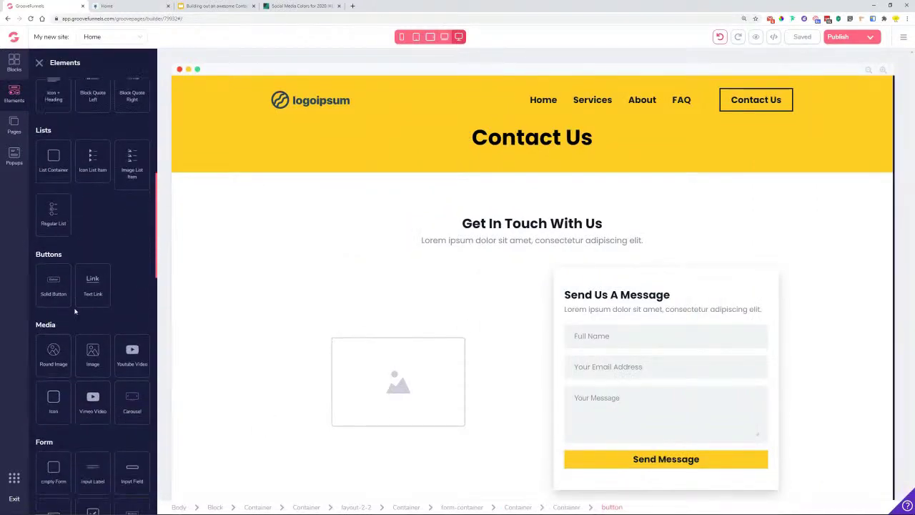
drag(131, 397, 595, 458)
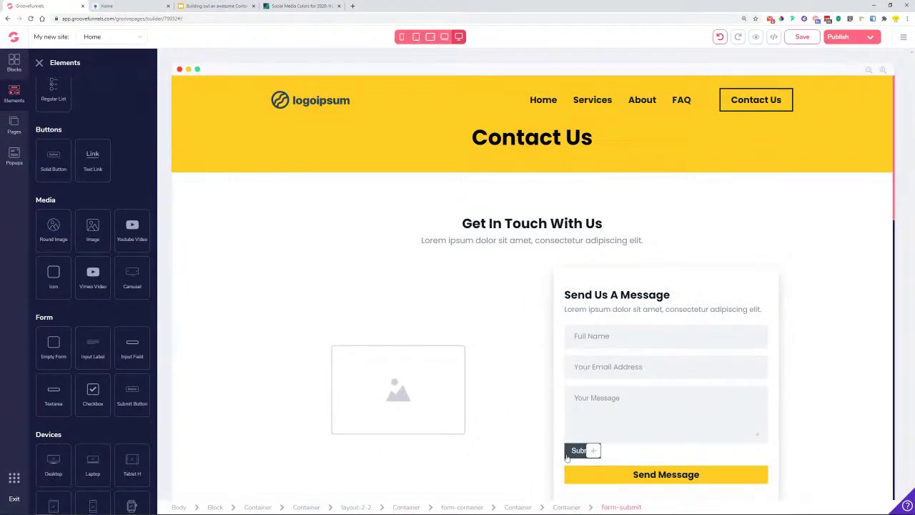
click(593, 456)
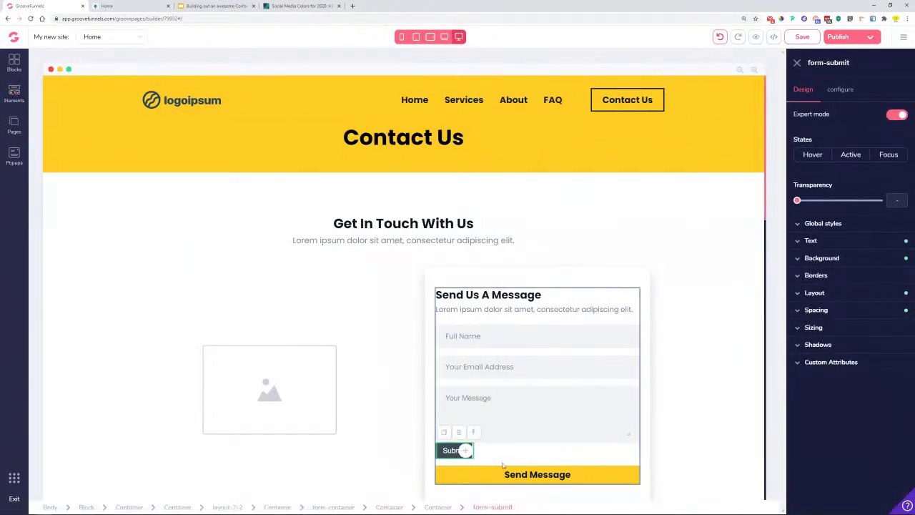
key(Delete)
- Save the Send Message styling as global style 'Yellow button' and delete the old Send Message button
click(838, 228)
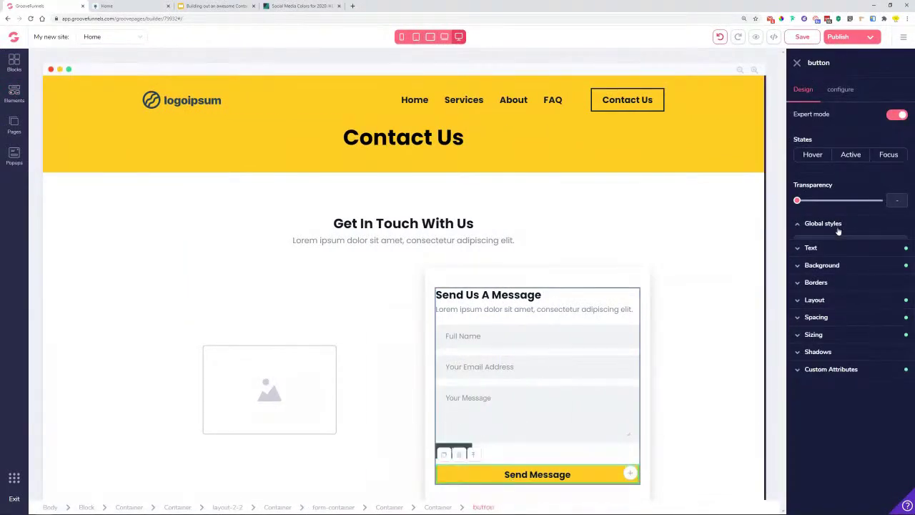
click(850, 244)
click(822, 252)
click(820, 248)
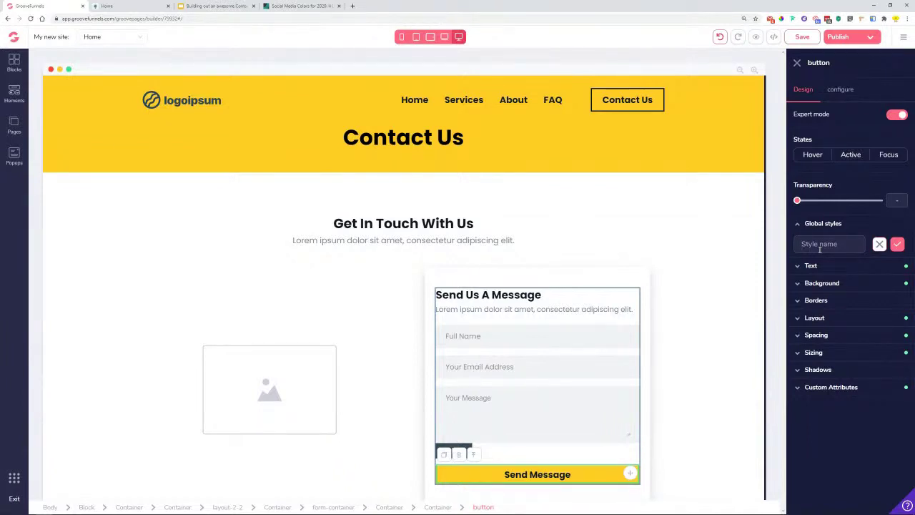
text(Yellow button)
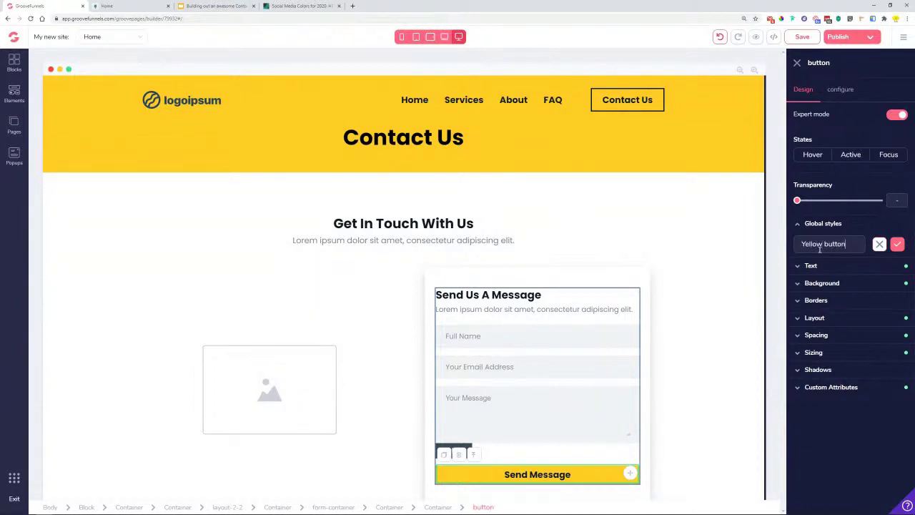
click(898, 244)
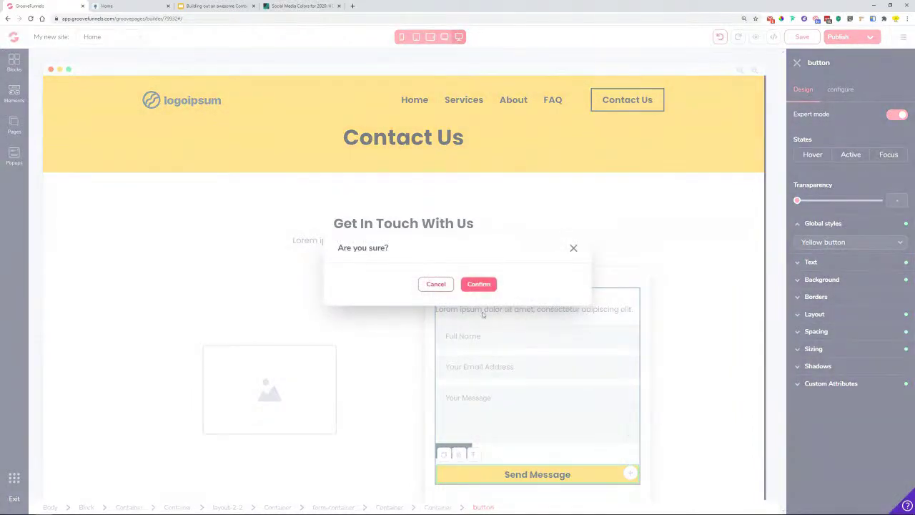
click(480, 284)
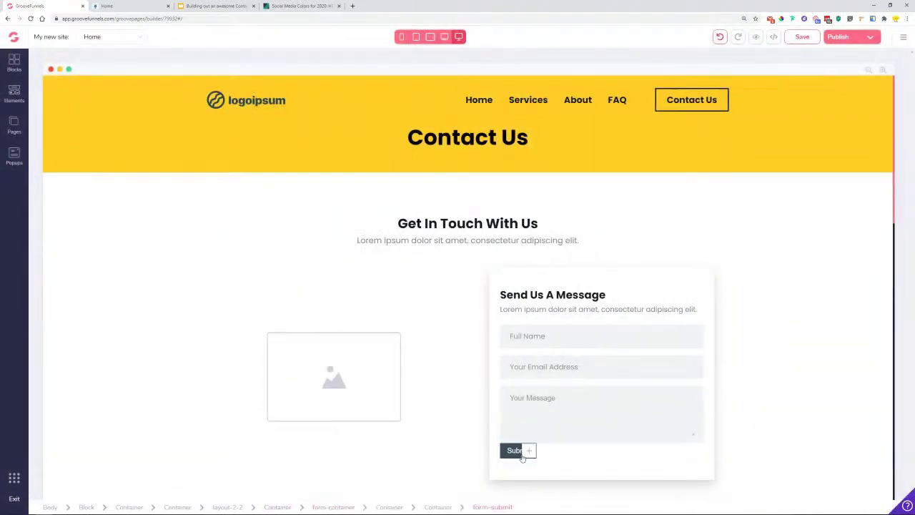
click(522, 451)
- Give the submit button a yellow #FFCC24 background
click(842, 261)
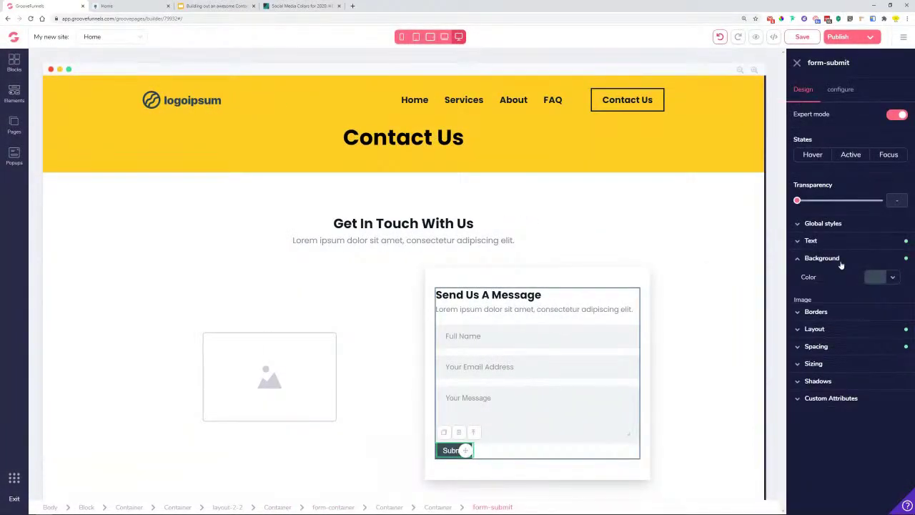
click(897, 278)
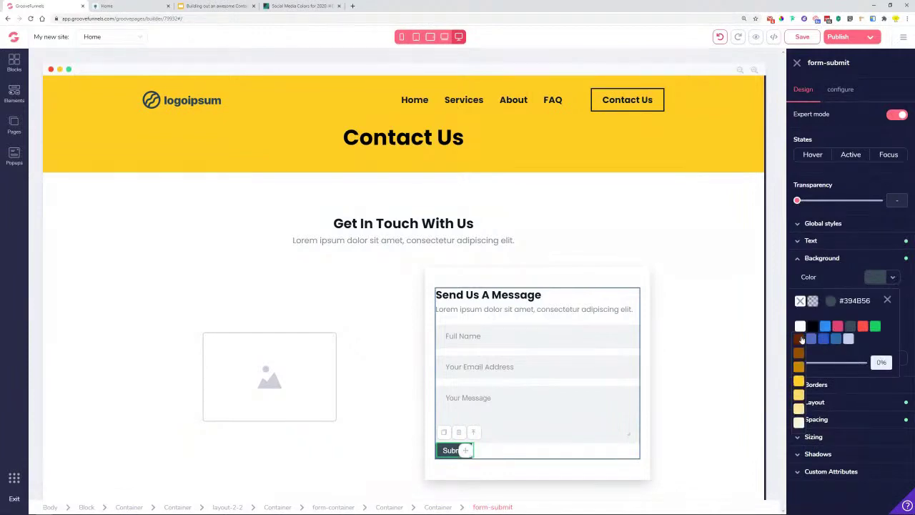
click(798, 382)
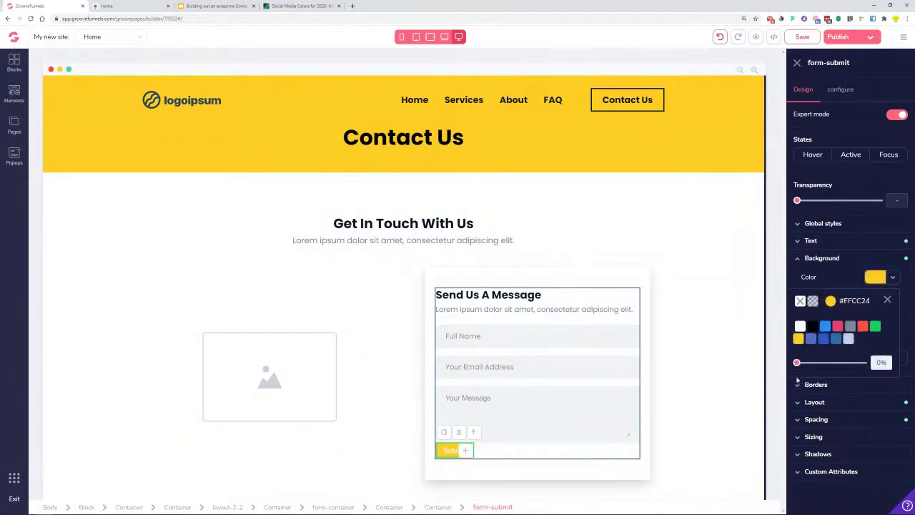
click(887, 299)
- Style the button text as bold poppins, colour #0F1824, size 1.25rem
click(826, 241)
click(828, 262)
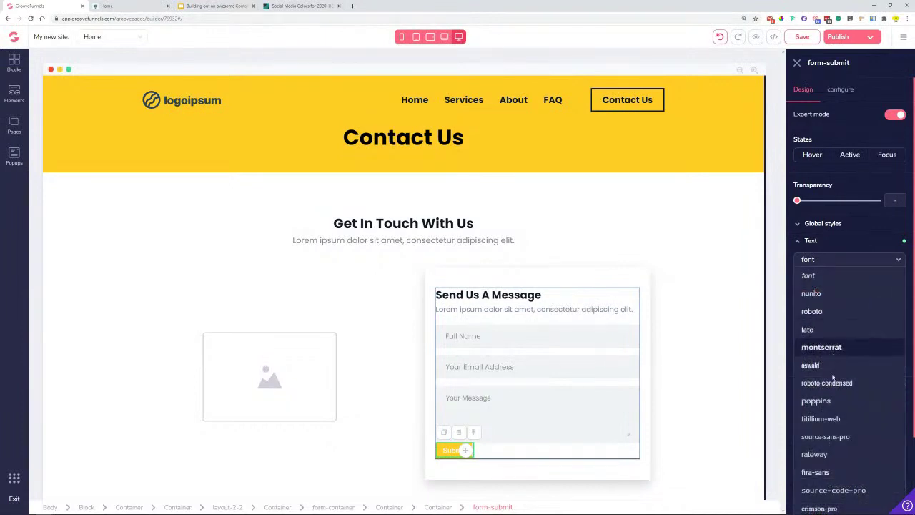
click(822, 401)
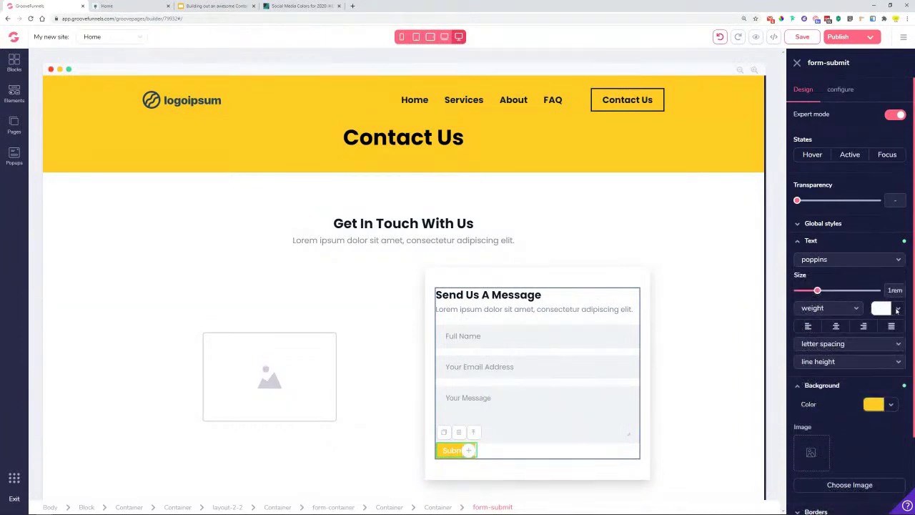
click(897, 310)
click(856, 357)
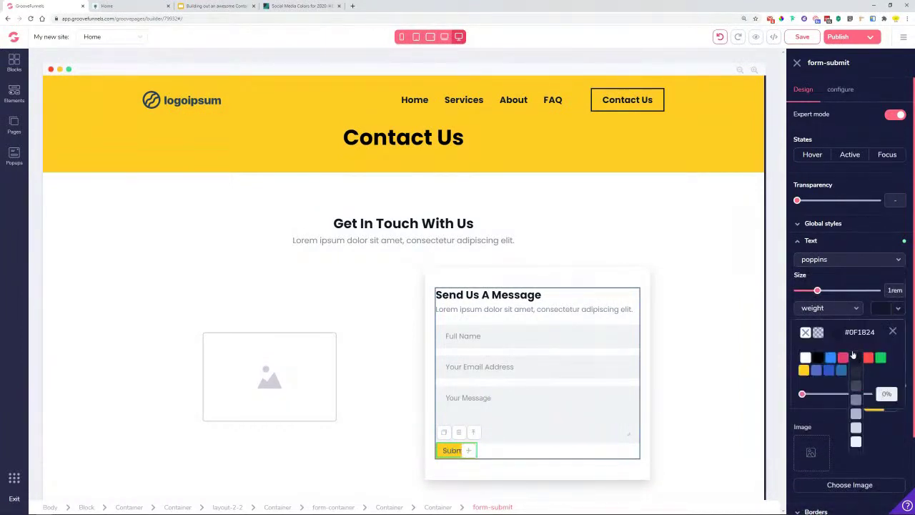
click(893, 332)
drag(817, 290, 834, 295)
click(817, 313)
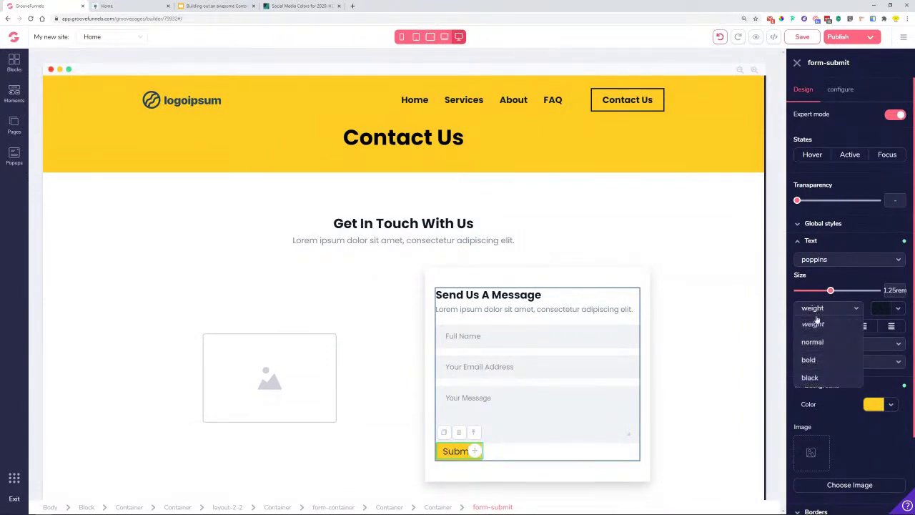
click(824, 358)
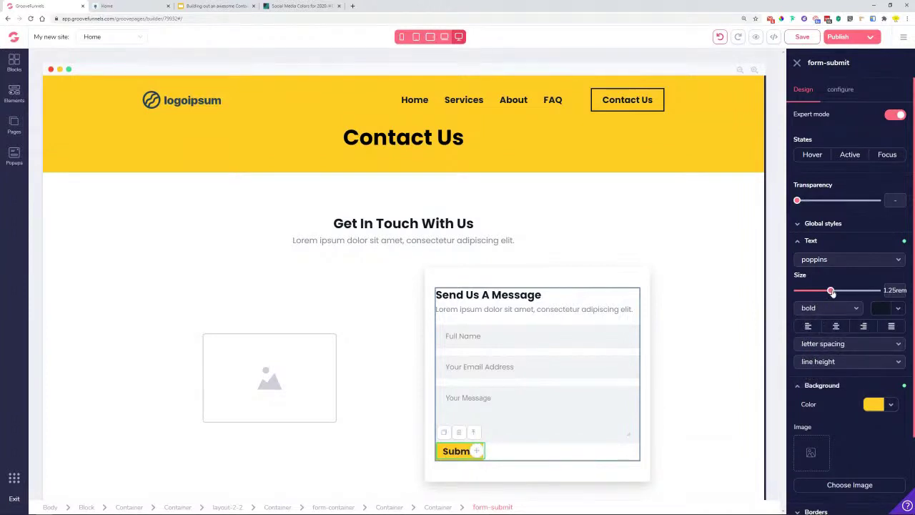
- Change the button label to 'Send Message' and apply it
click(850, 101)
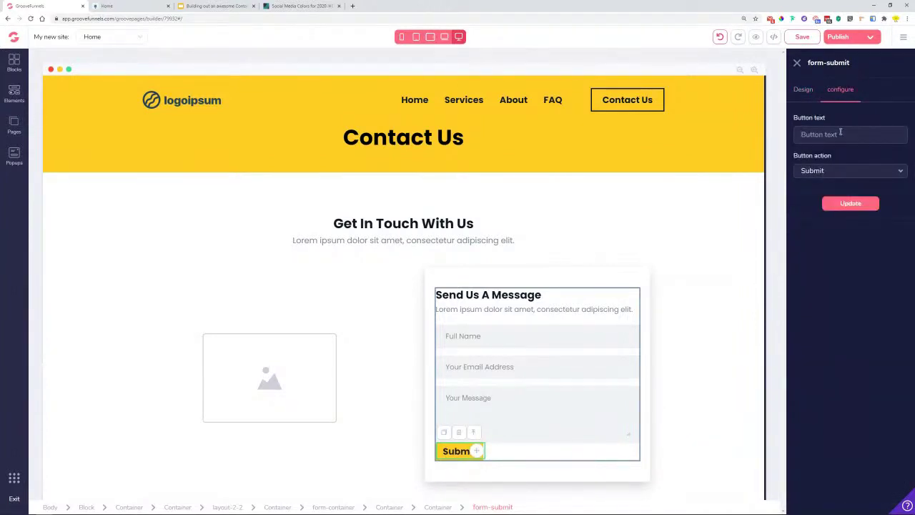
text(Send Message)
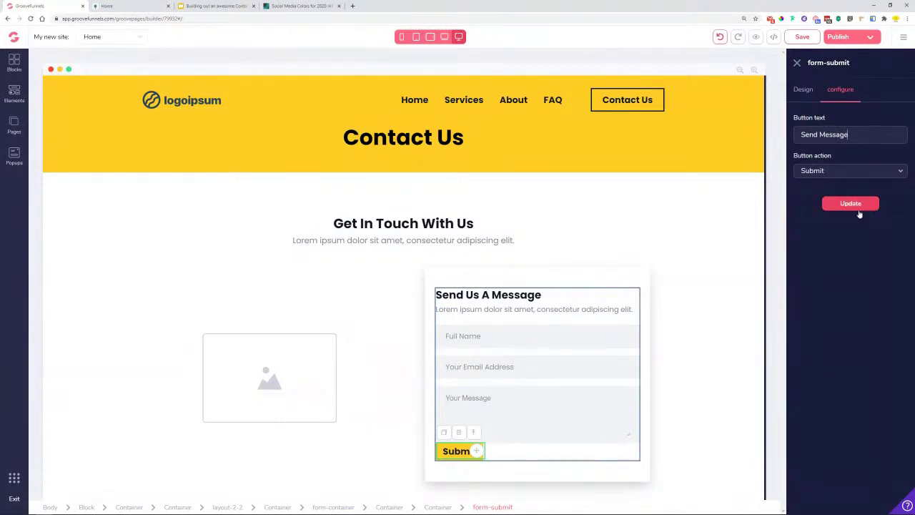
click(836, 206)
click(804, 93)
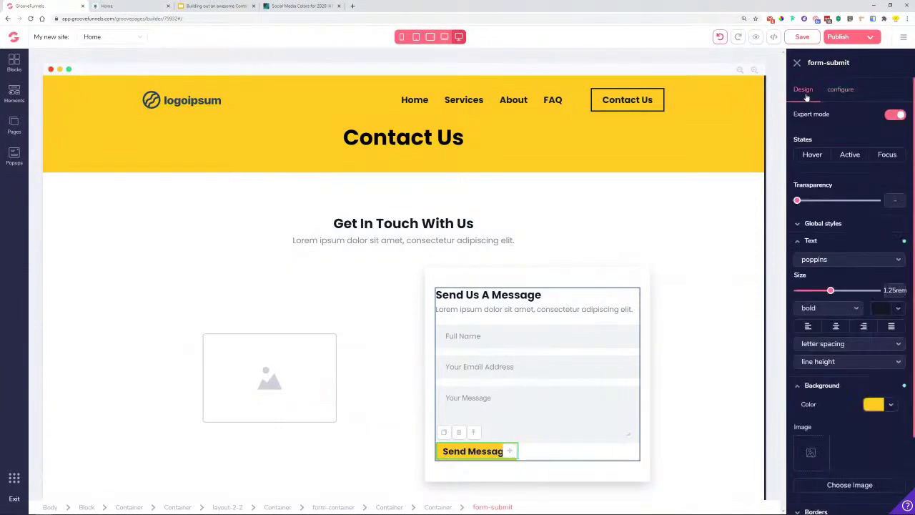
- Make the button width relative to parent at 100%
scroll(839, 410, down, 2)
click(827, 470)
scroll(828, 472, down, 2)
click(828, 416)
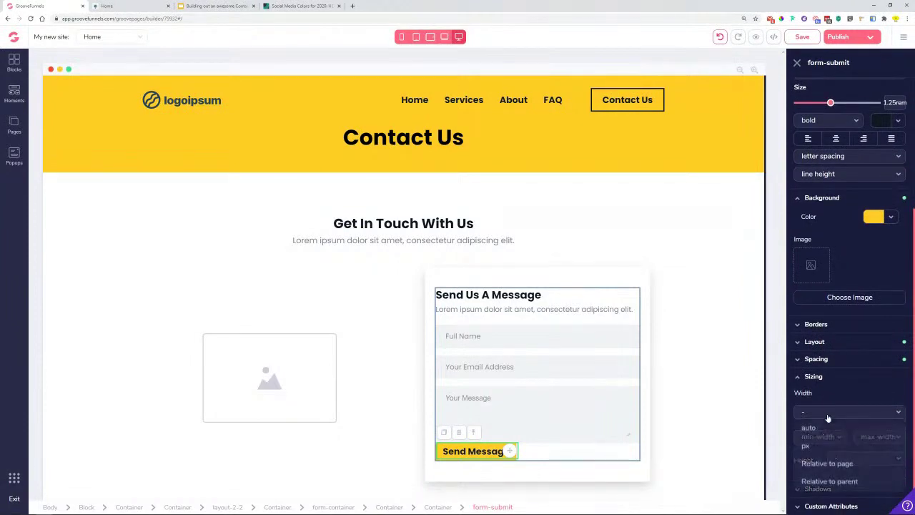
click(829, 481)
drag(799, 429, 881, 441)
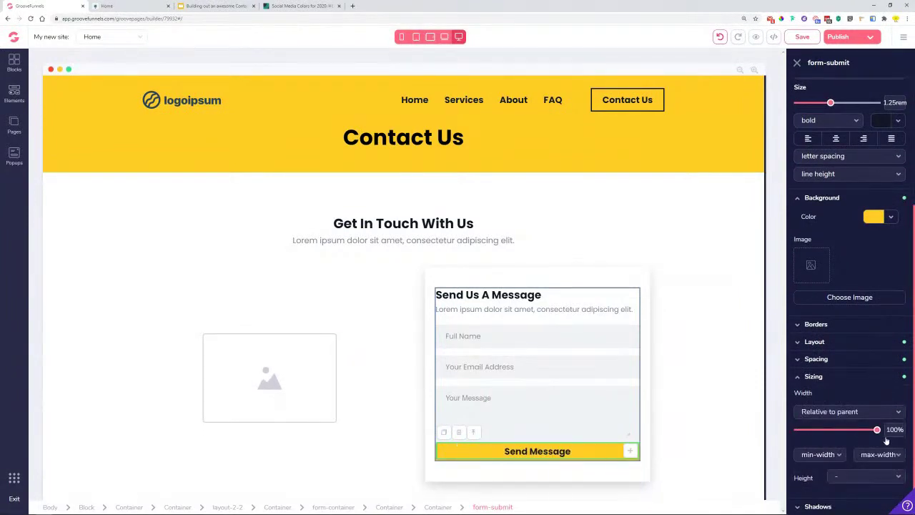
click(814, 378)
- Give the button a 1rem top margin and 0.75rem vertical padding
click(840, 455)
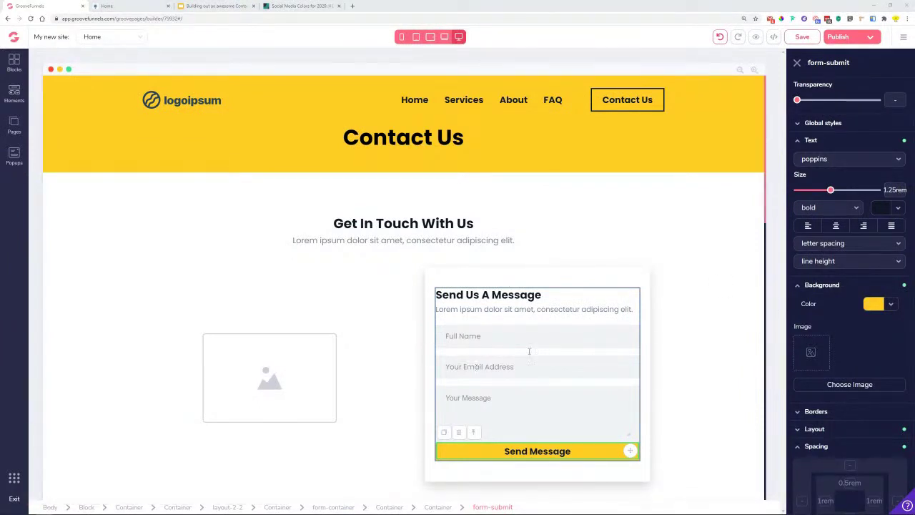
scroll(846, 390, down, 3)
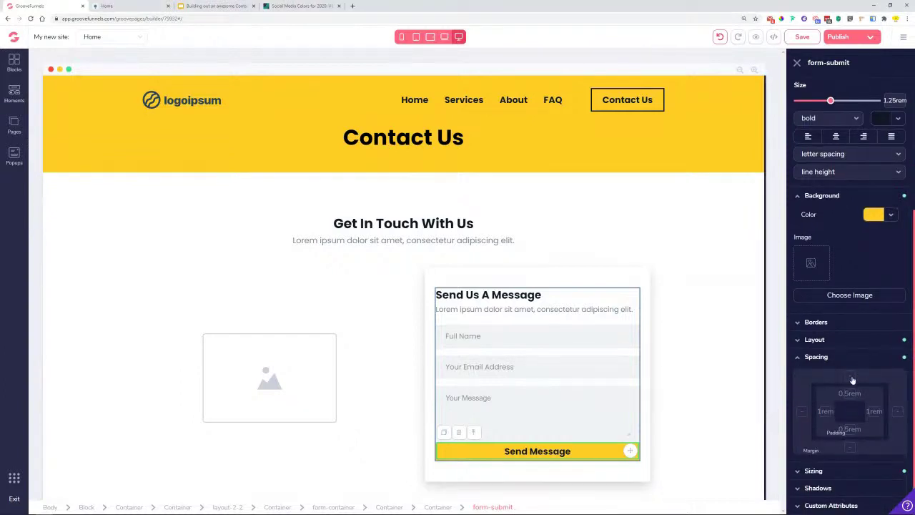
drag(797, 465, 816, 466)
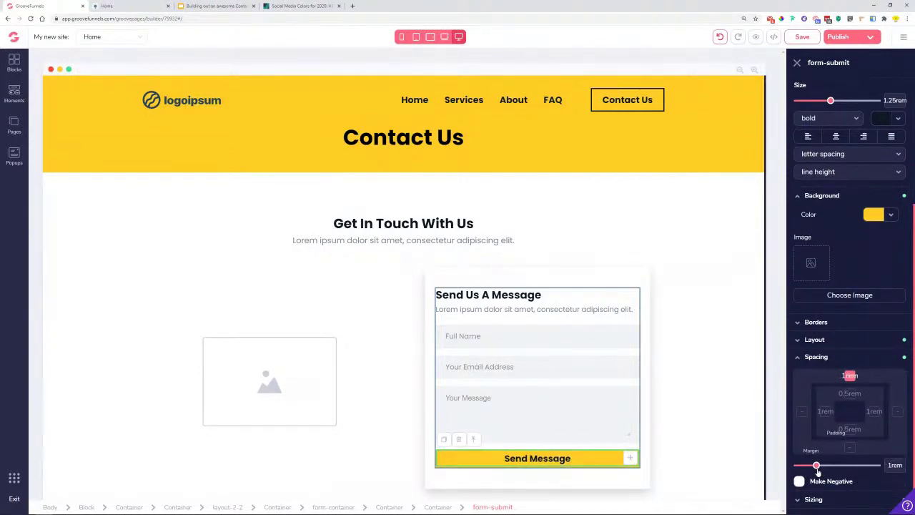
click(848, 395)
drag(810, 466, 818, 466)
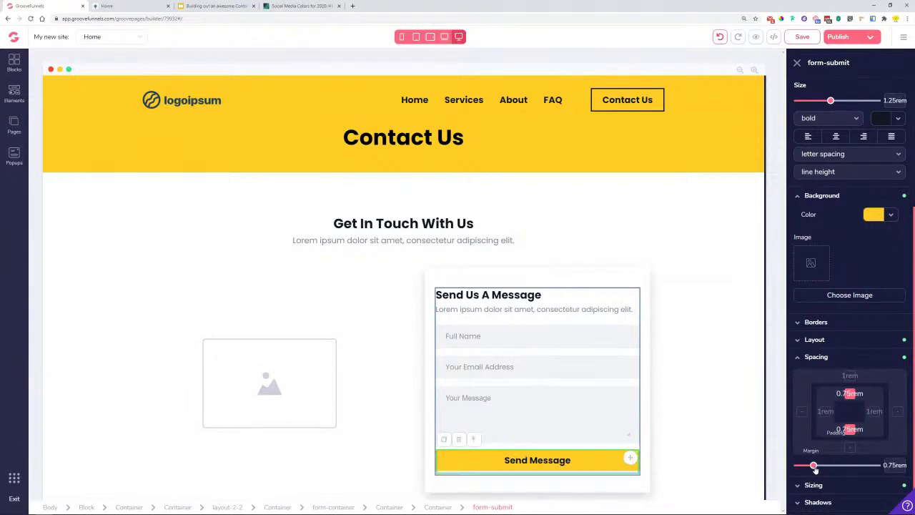
click(709, 438)
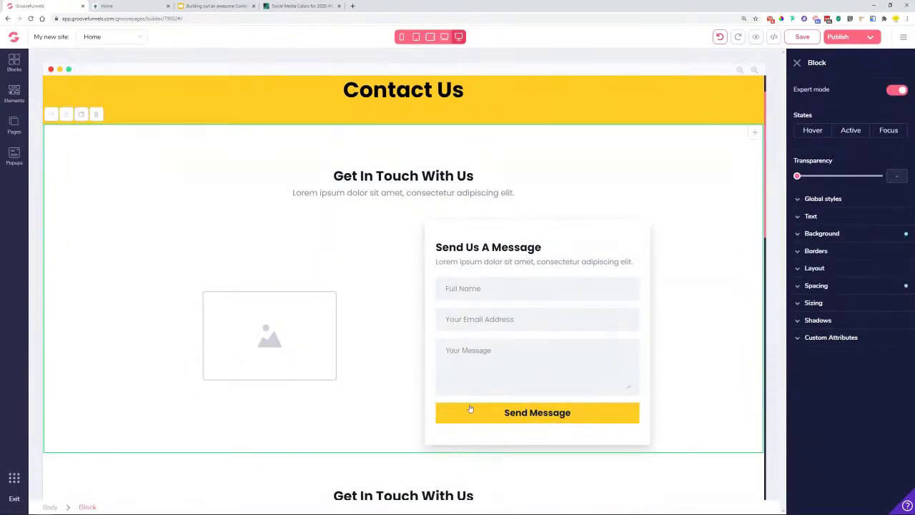
scroll(556, 318, down, 2)
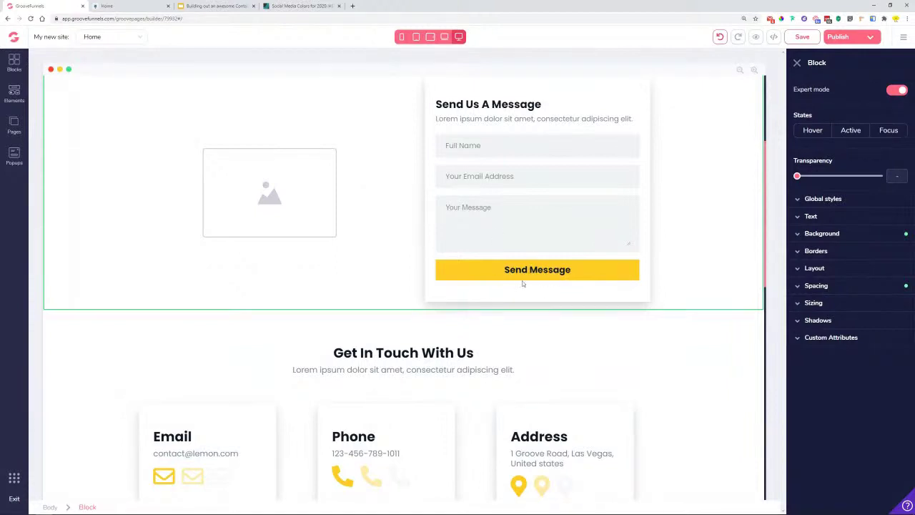
scroll(582, 271, up, 3)
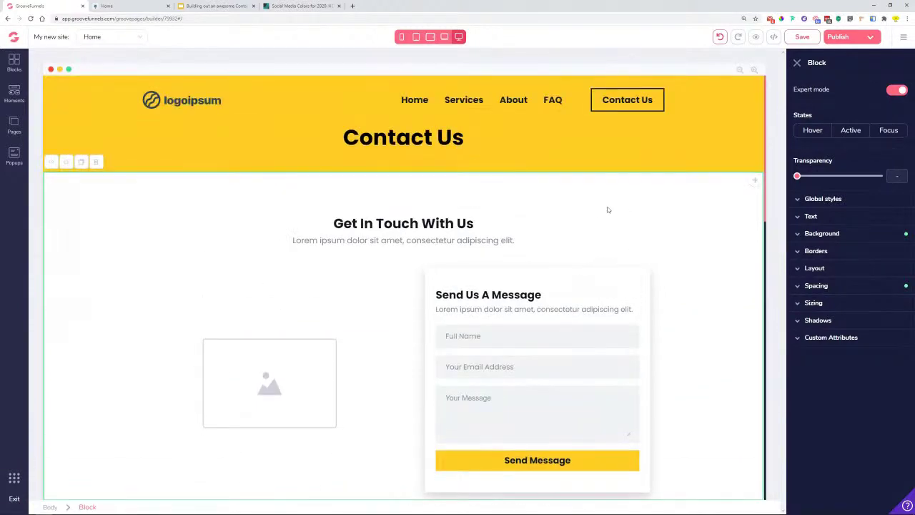
click(621, 96)
click(621, 95)
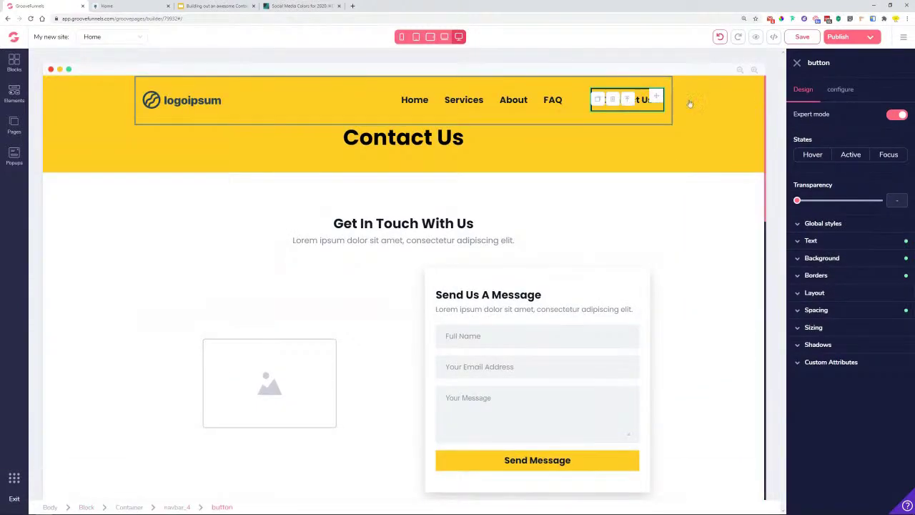
click(518, 468)
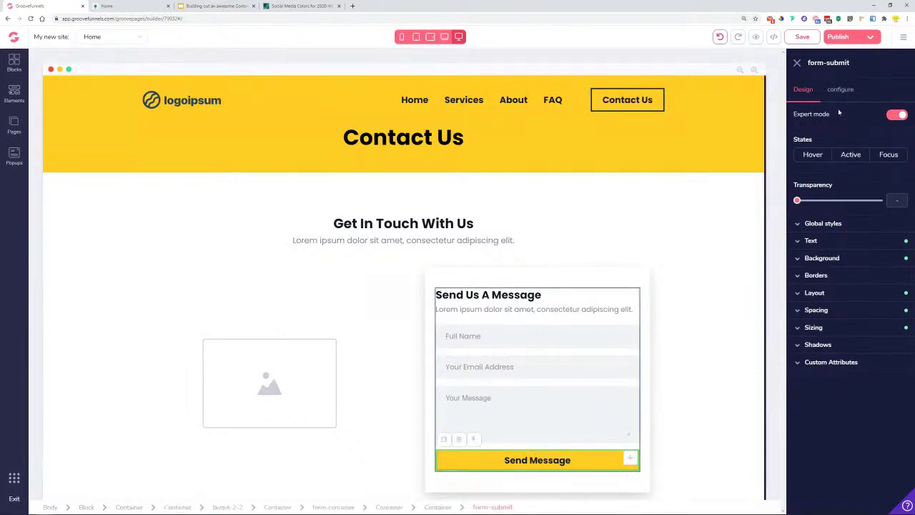
click(838, 91)
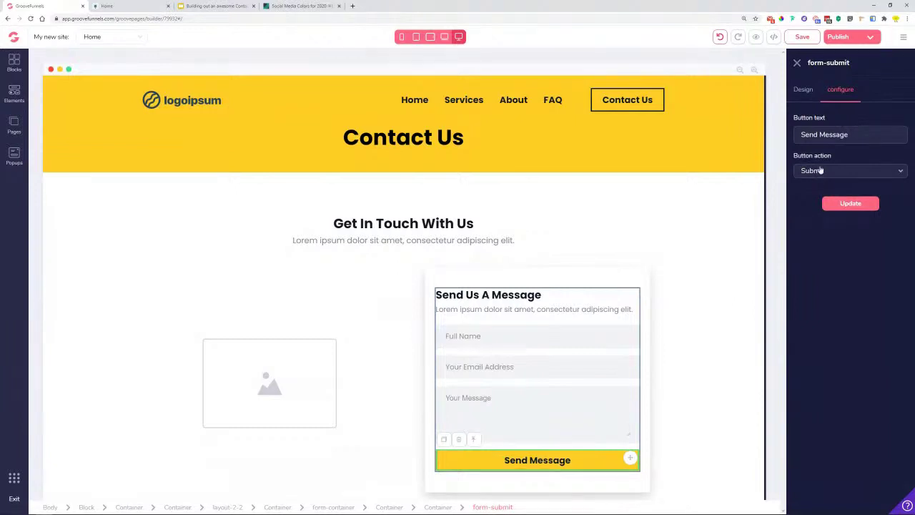
click(821, 170)
click(637, 108)
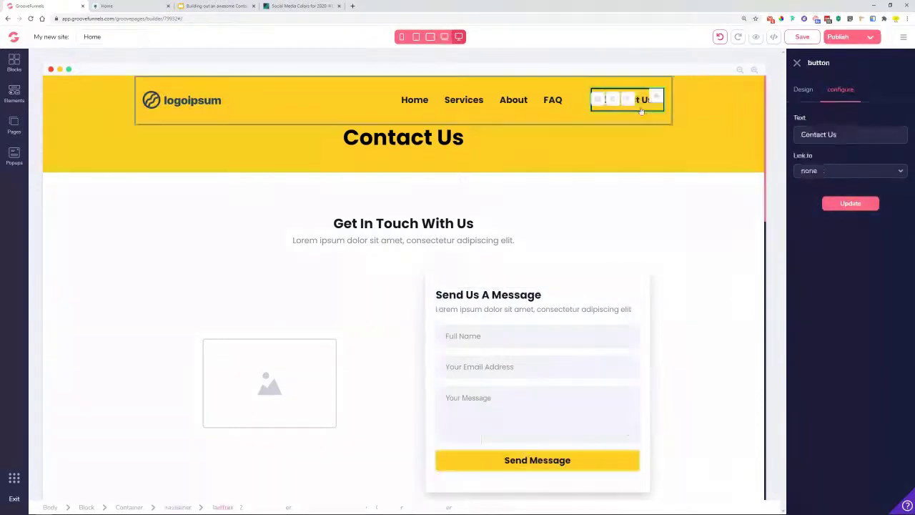
click(847, 173)
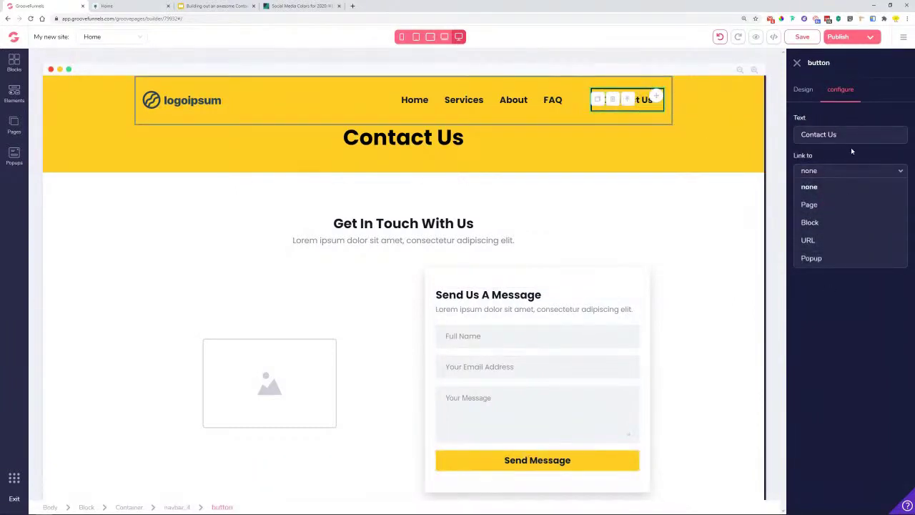
click(851, 147)
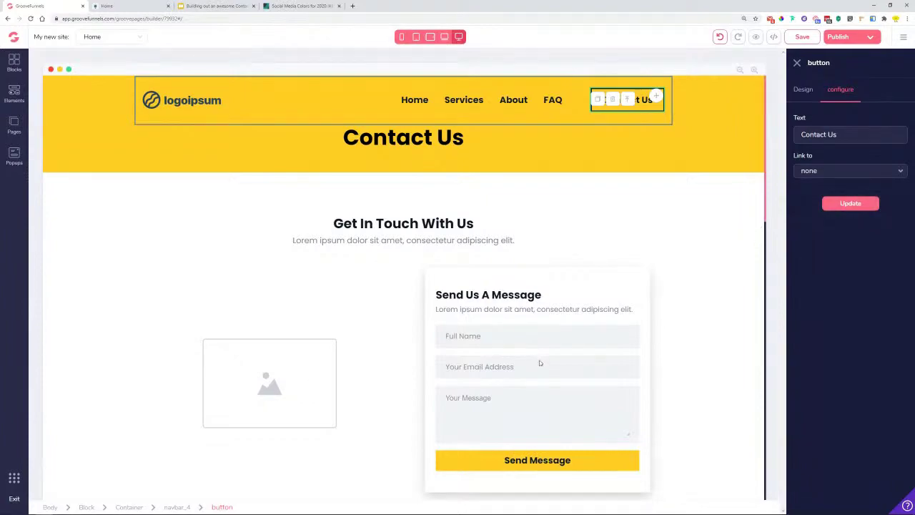
scroll(539, 362, down, 10)
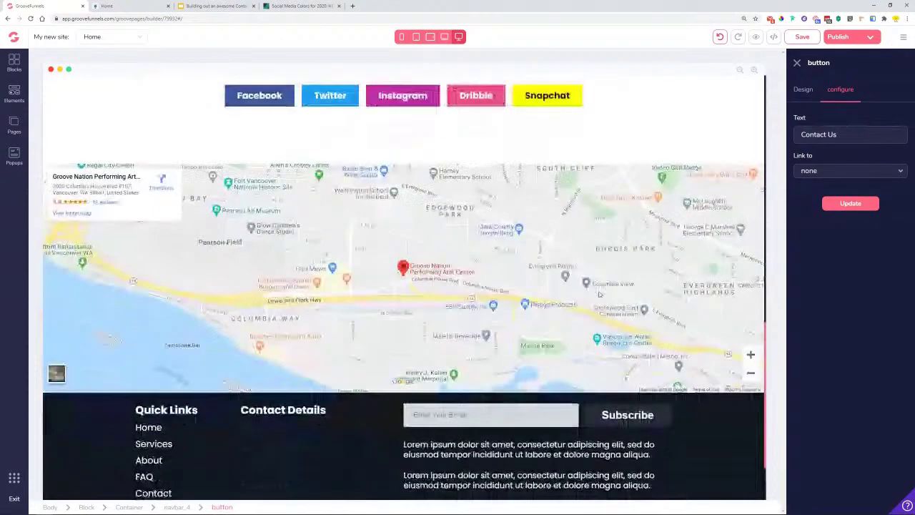
scroll(507, 403, down, 2)
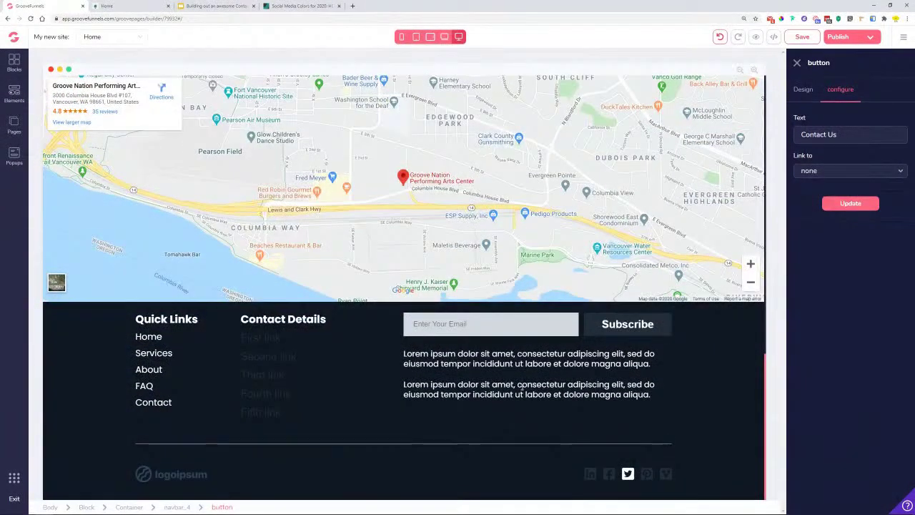
- Check the footer Subscribe button's global style setting
click(604, 330)
click(801, 89)
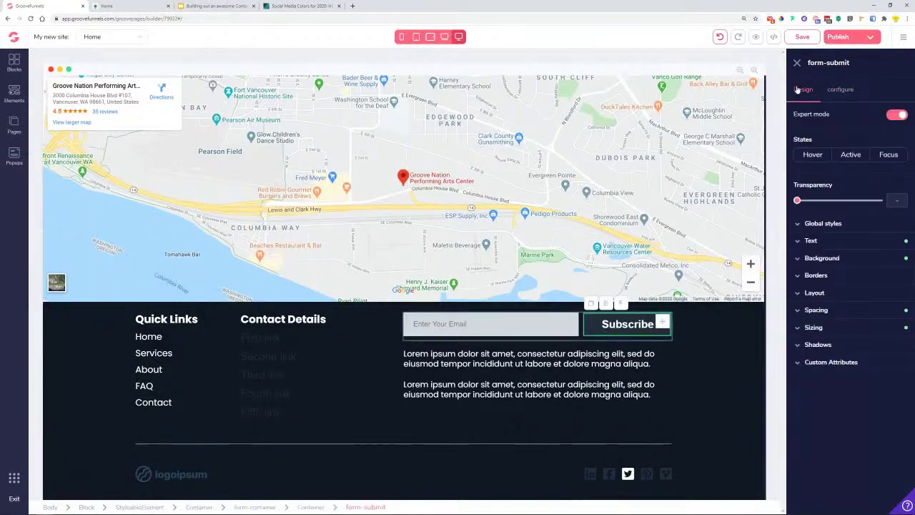
click(819, 223)
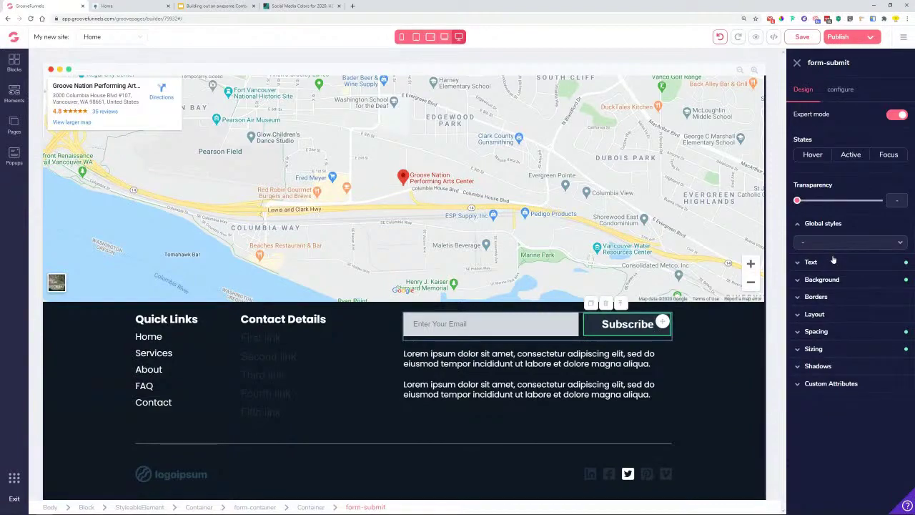
scroll(404, 286, up, 10)
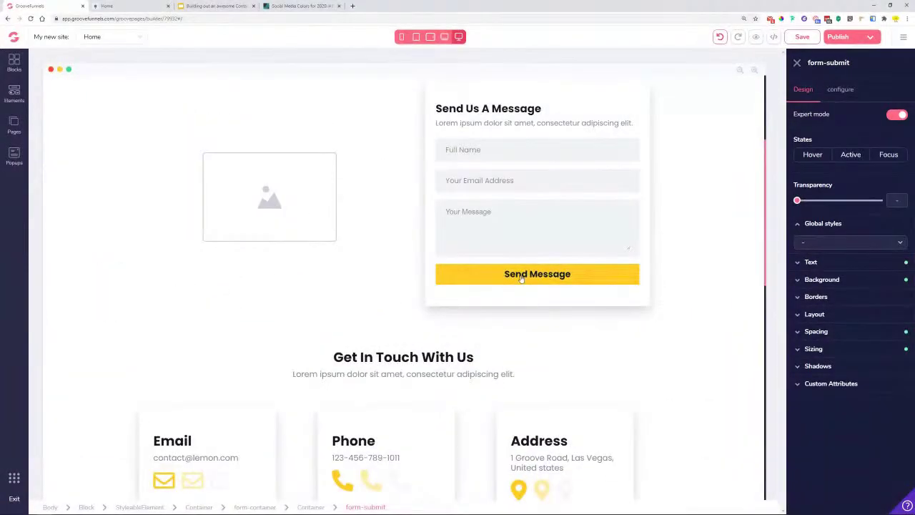
- Save the Send Message button's look as a new 'form button' global style
click(636, 266)
click(848, 224)
click(847, 243)
click(828, 254)
text(form button)
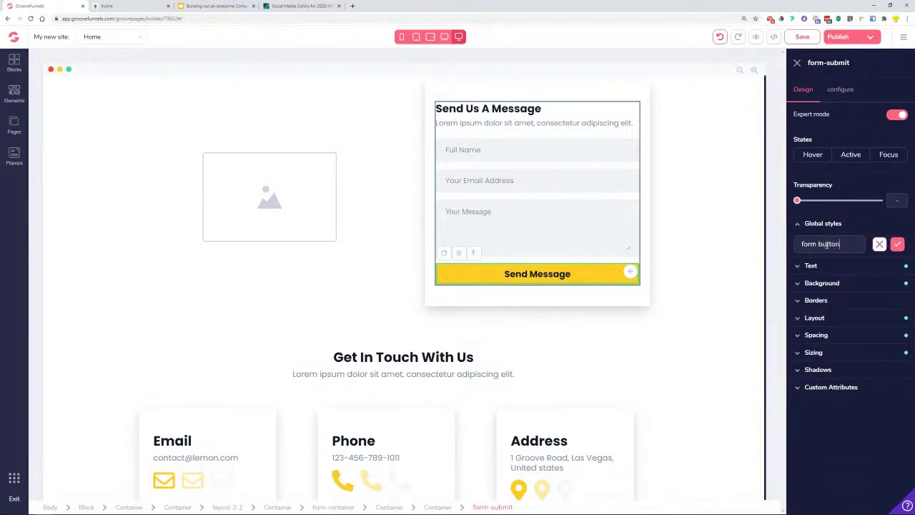
click(898, 243)
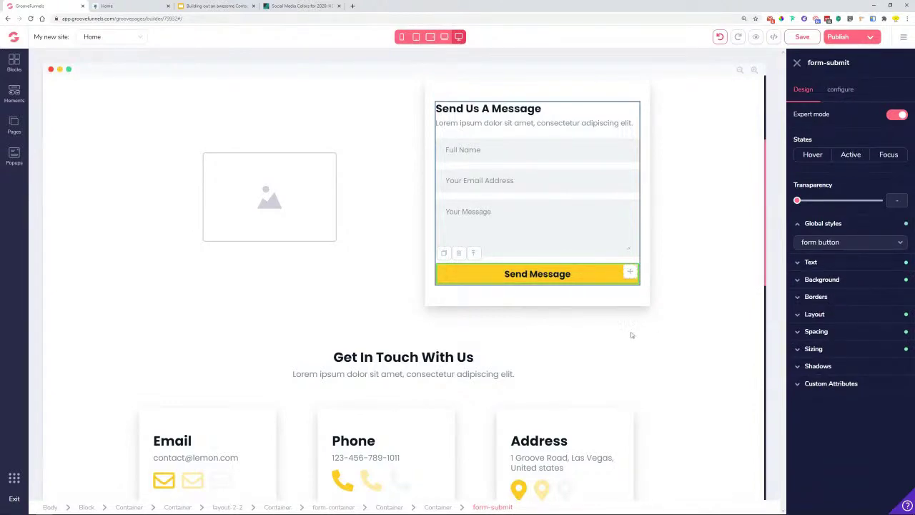
scroll(631, 334, down, 10)
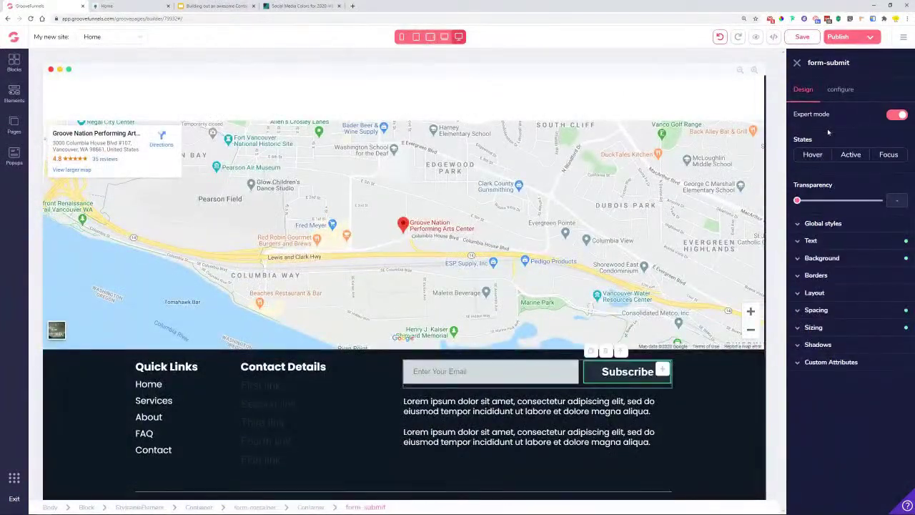
- Apply the form button global style to the Subscribe button
click(839, 91)
click(802, 90)
click(816, 223)
click(822, 244)
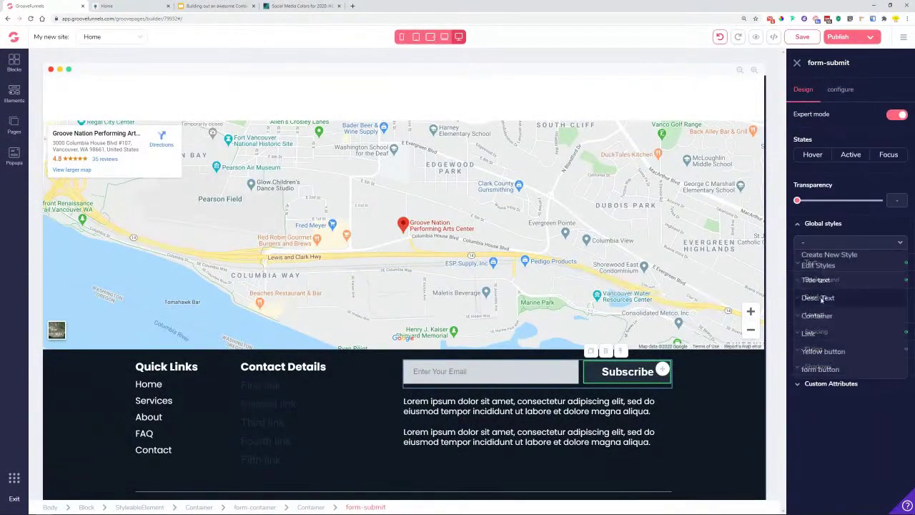
click(820, 370)
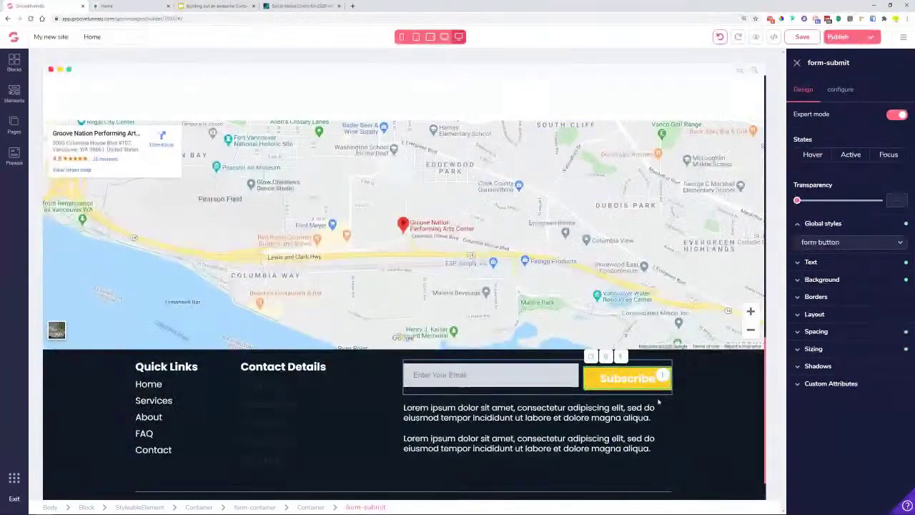
- Set the Subscribe button width to automatic and remove its margins
click(616, 384)
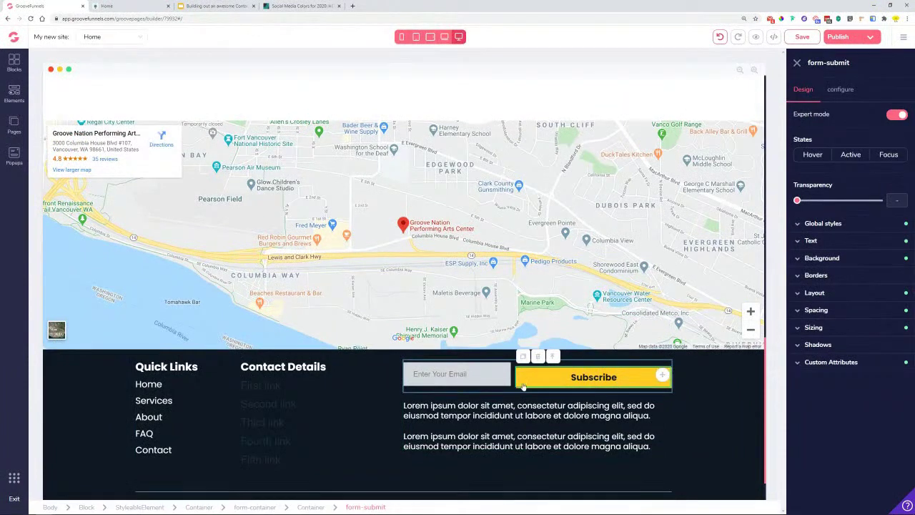
click(829, 328)
drag(878, 380, 816, 382)
click(844, 363)
click(811, 378)
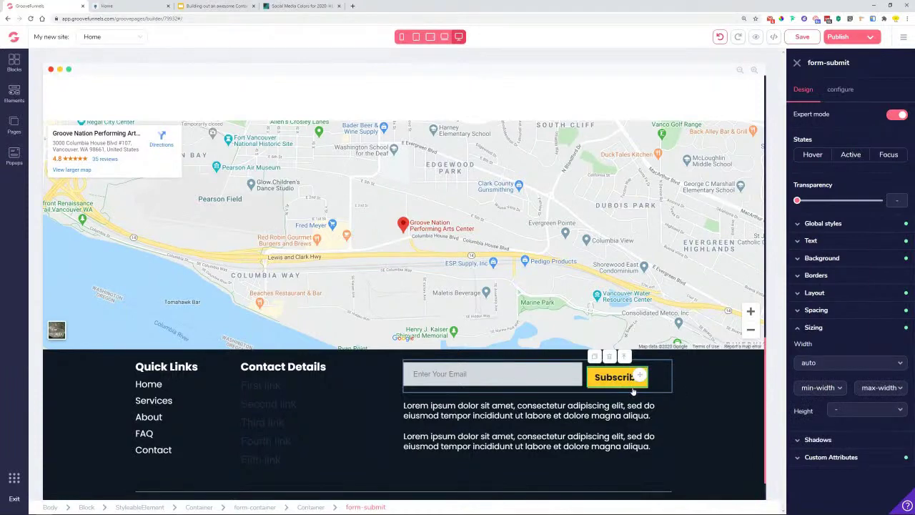
click(816, 310)
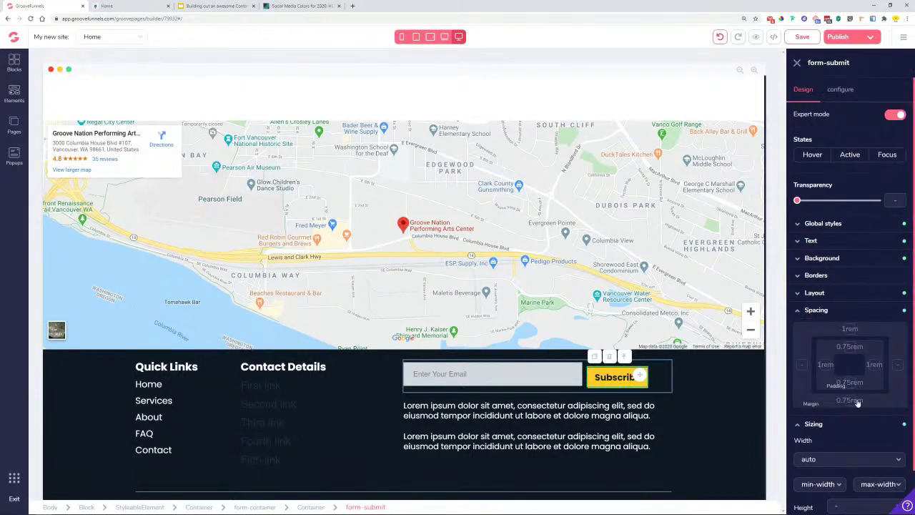
click(857, 404)
drag(809, 418, 801, 422)
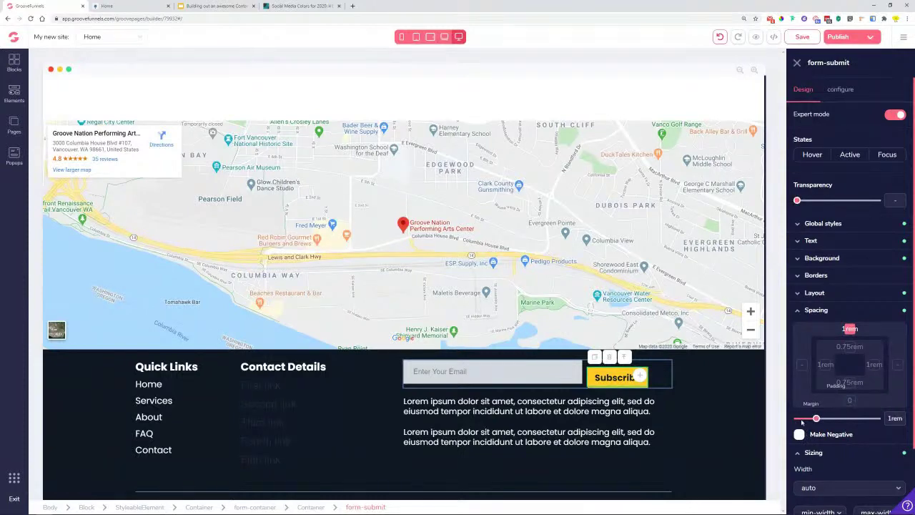
drag(812, 423, 801, 420)
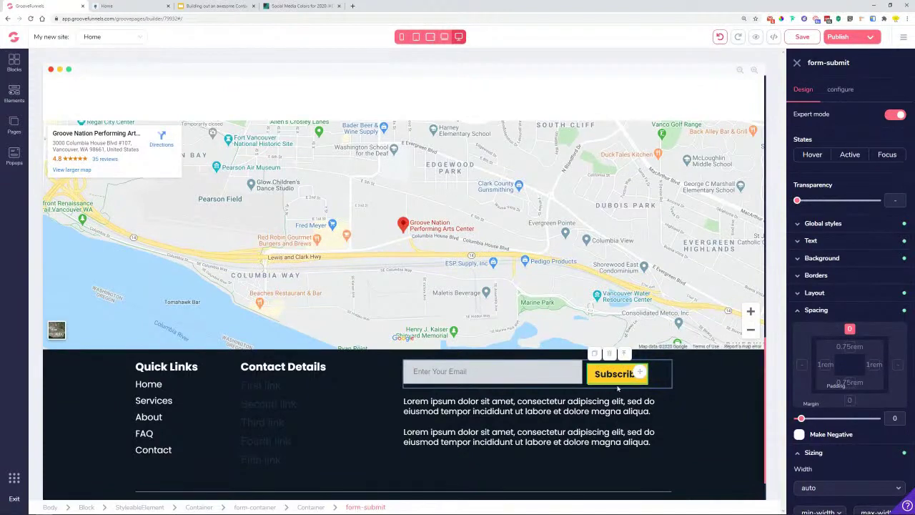
- Undo the margin, width and form-button-style changes on Subscribe
click(720, 38)
click(721, 37)
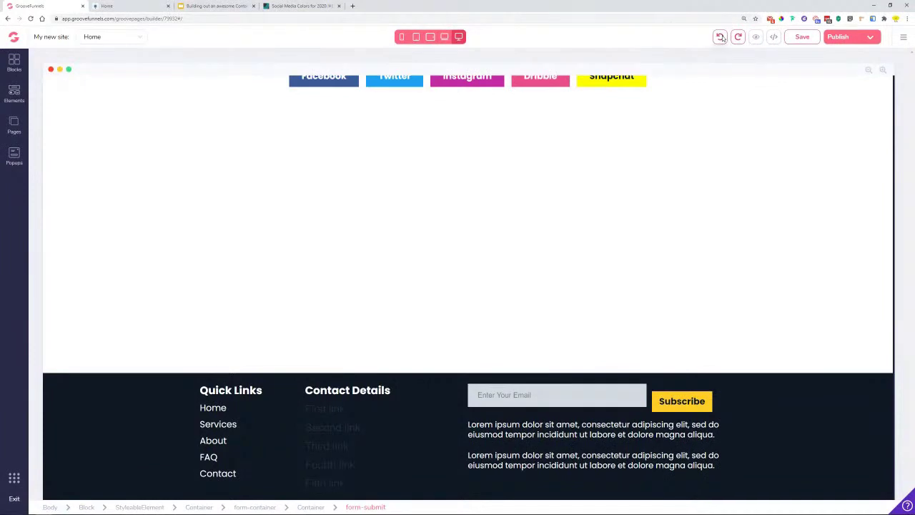
click(721, 37)
click(720, 37)
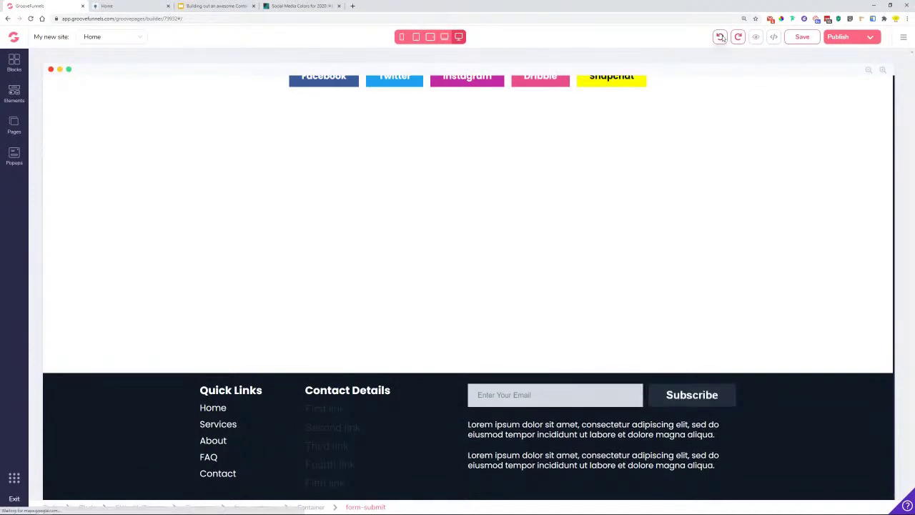
- Set the Subscribe label to poppins font with dark text colour
click(708, 396)
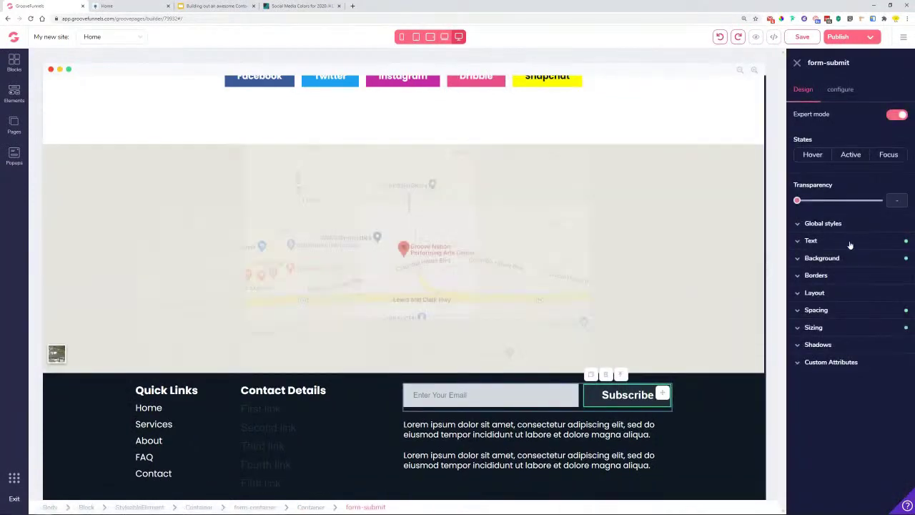
click(850, 241)
click(844, 258)
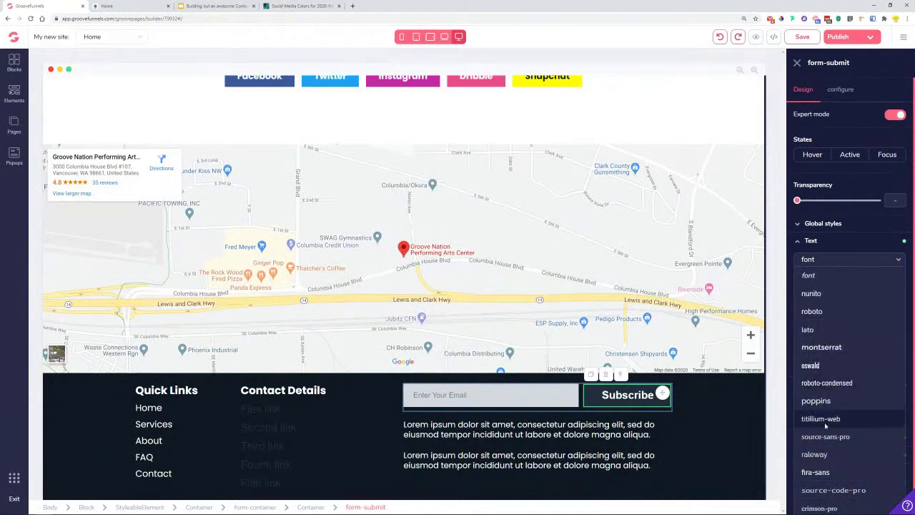
click(816, 400)
click(883, 308)
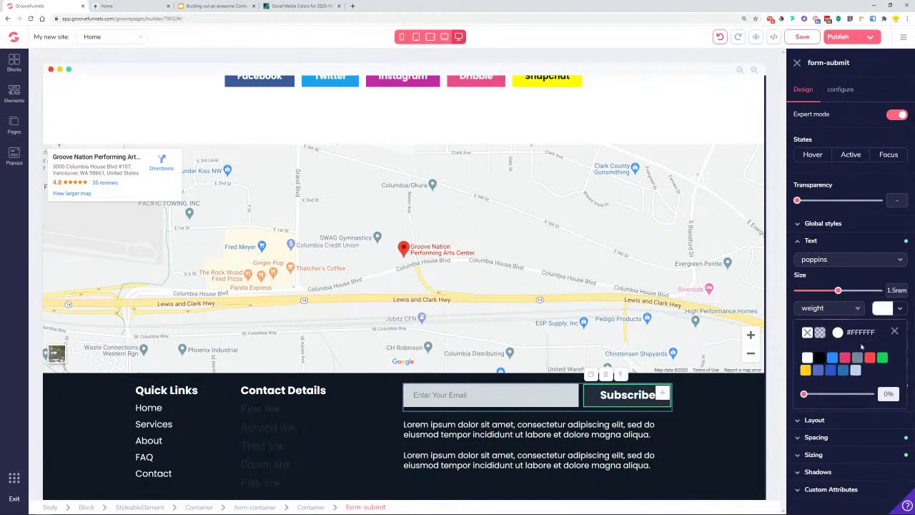
click(857, 358)
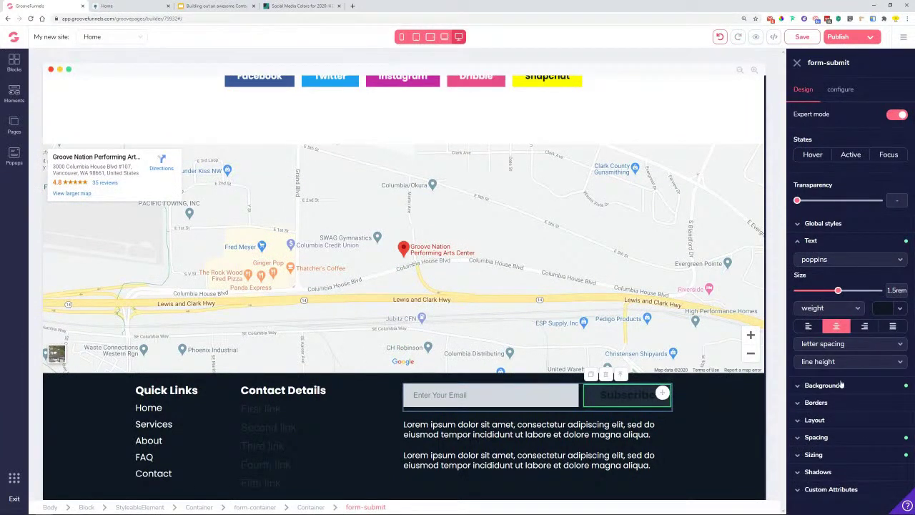
- Change the Subscribe button background to yellow #FFCC24
click(822, 386)
click(876, 404)
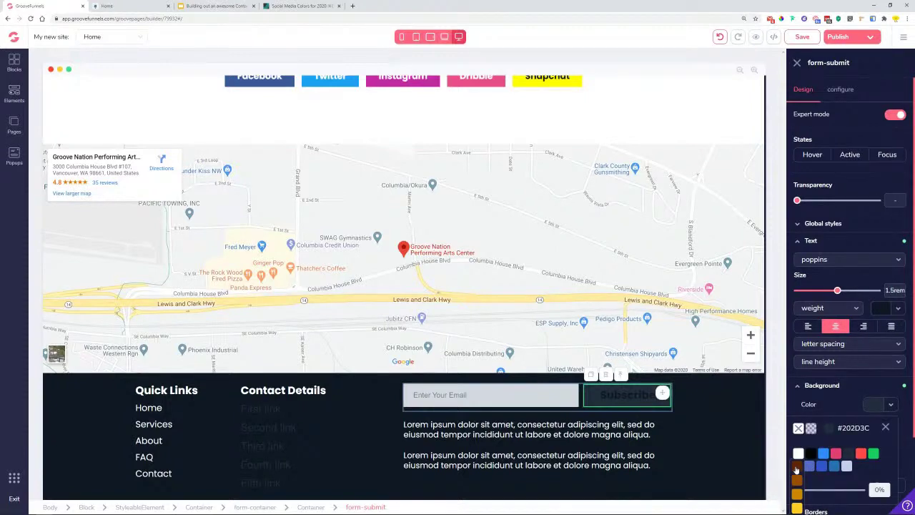
click(797, 468)
scroll(797, 458, down, 2)
click(799, 416)
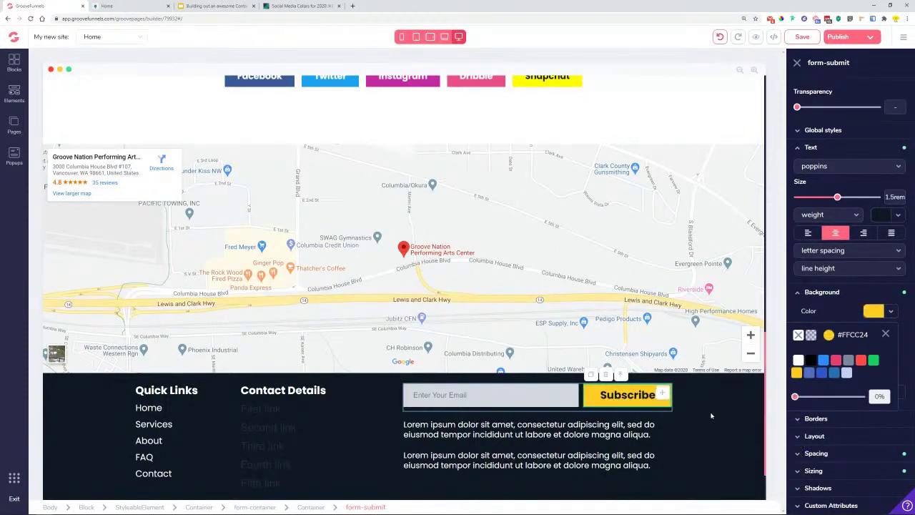
click(711, 416)
click(588, 405)
click(858, 310)
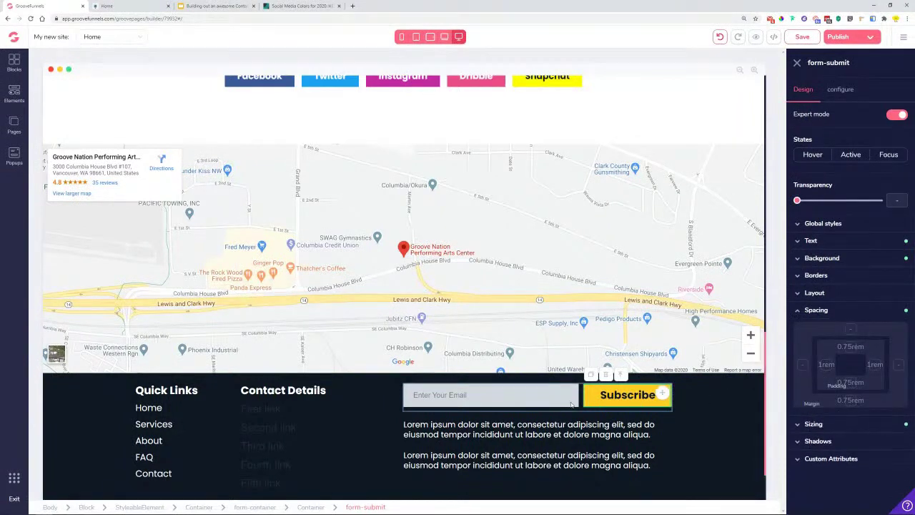
- Reduce the email input's right margin to 0
click(571, 404)
click(835, 311)
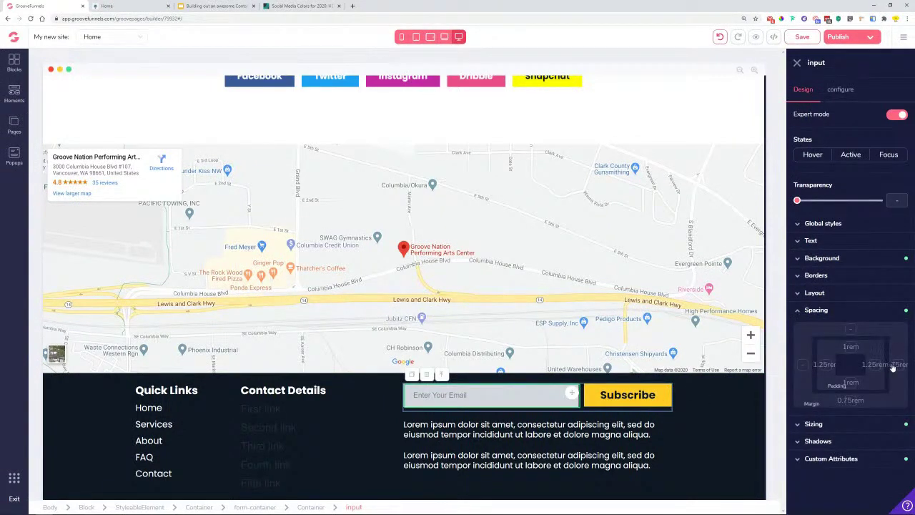
click(895, 366)
drag(813, 419, 797, 419)
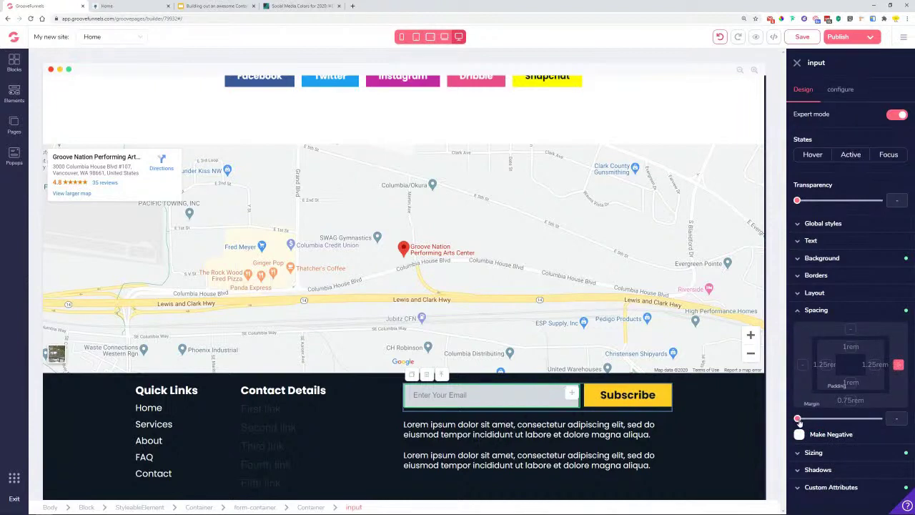
click(527, 392)
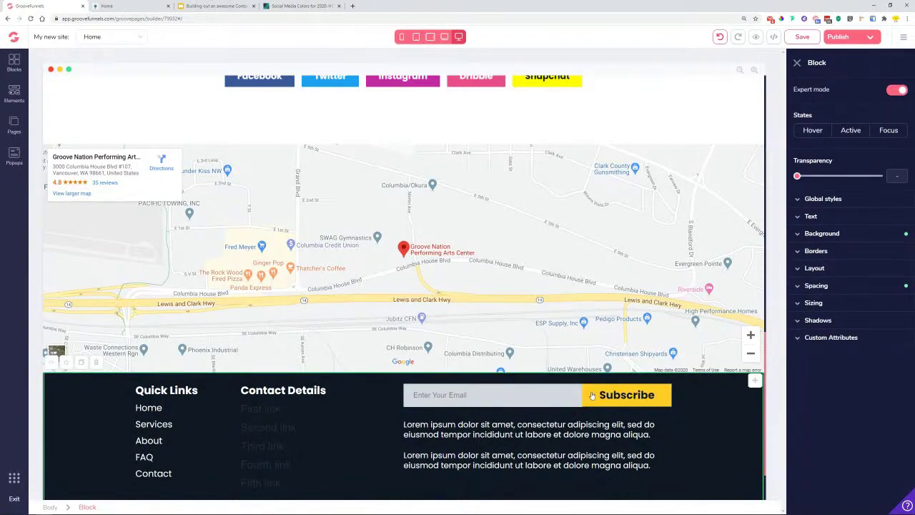
click(567, 404)
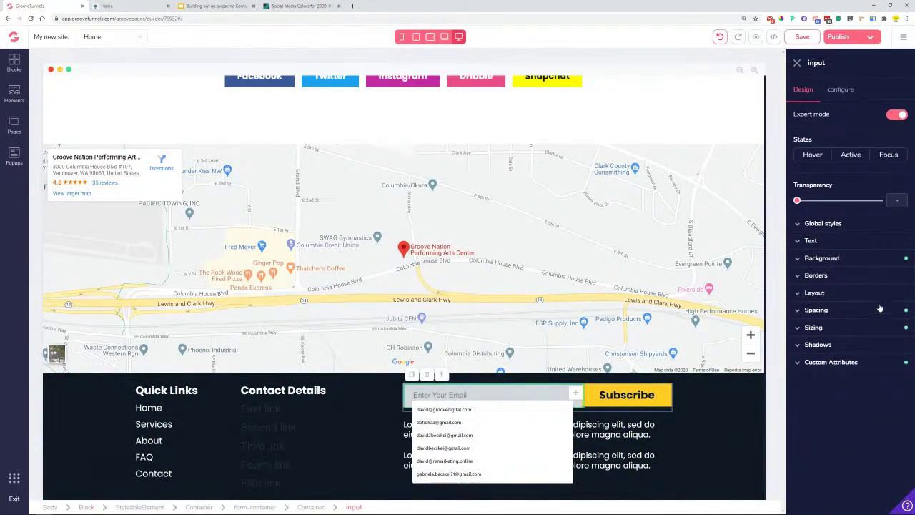
click(835, 311)
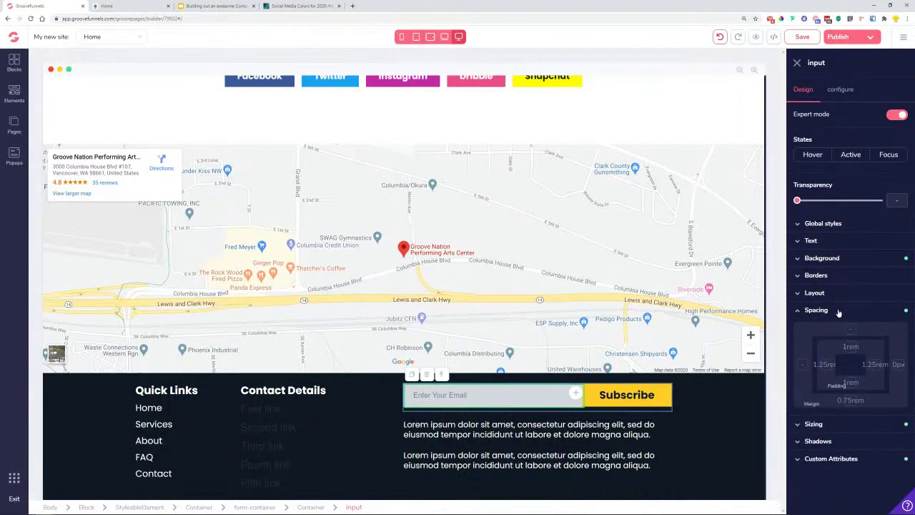
- Give the email field a light #F0F2F4 background
click(824, 258)
click(875, 277)
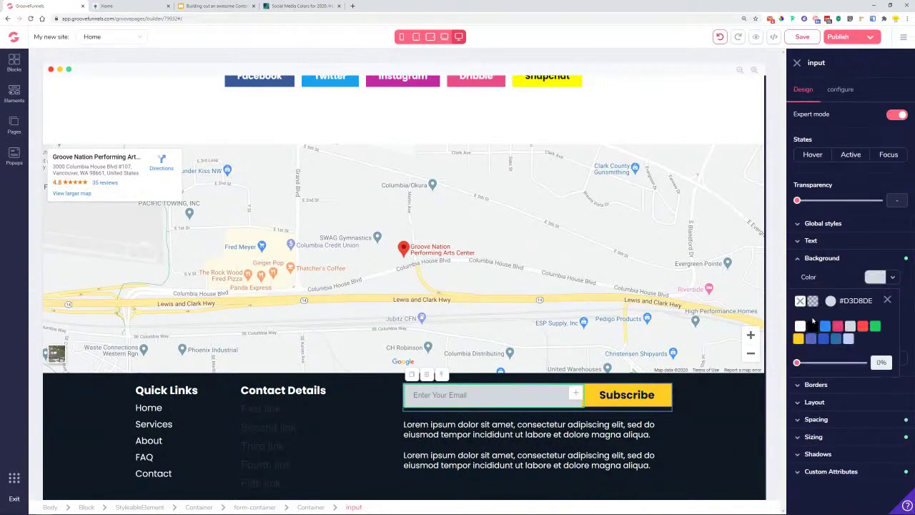
mouse_move(857, 329)
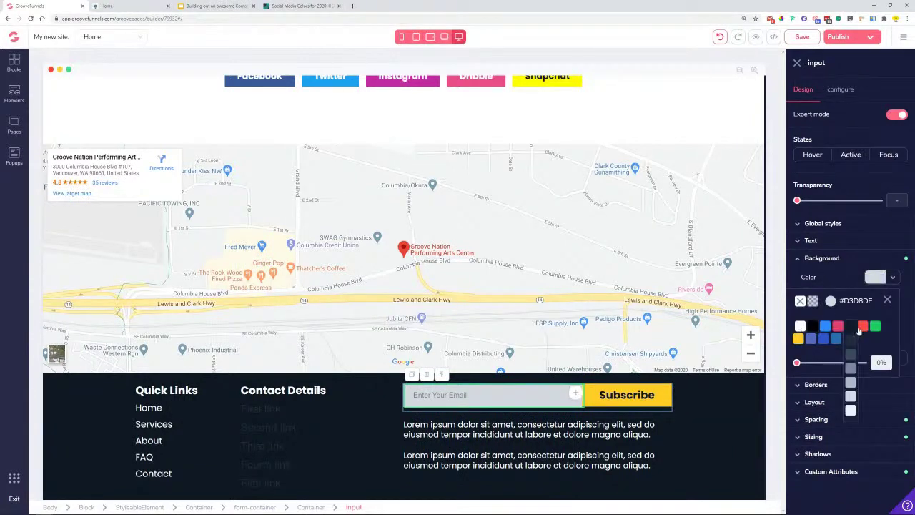
click(850, 410)
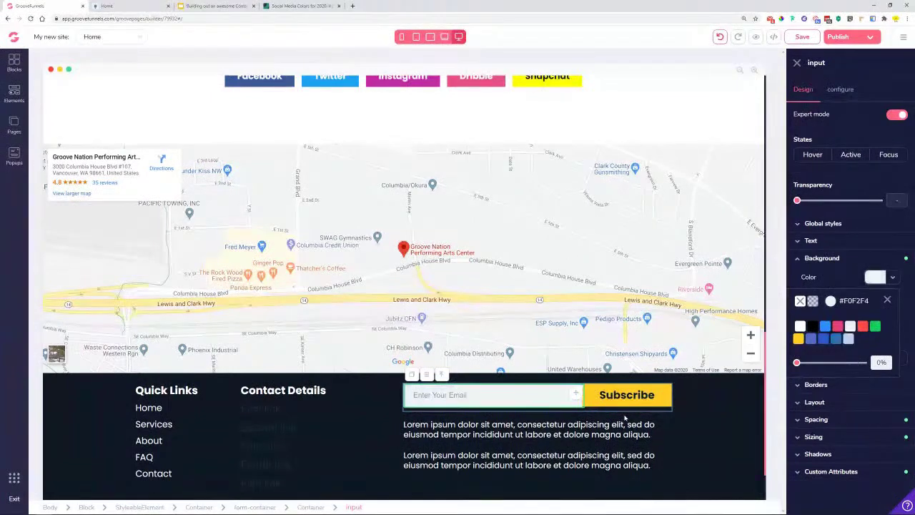
click(702, 419)
- Set the email field's font to poppins
click(425, 398)
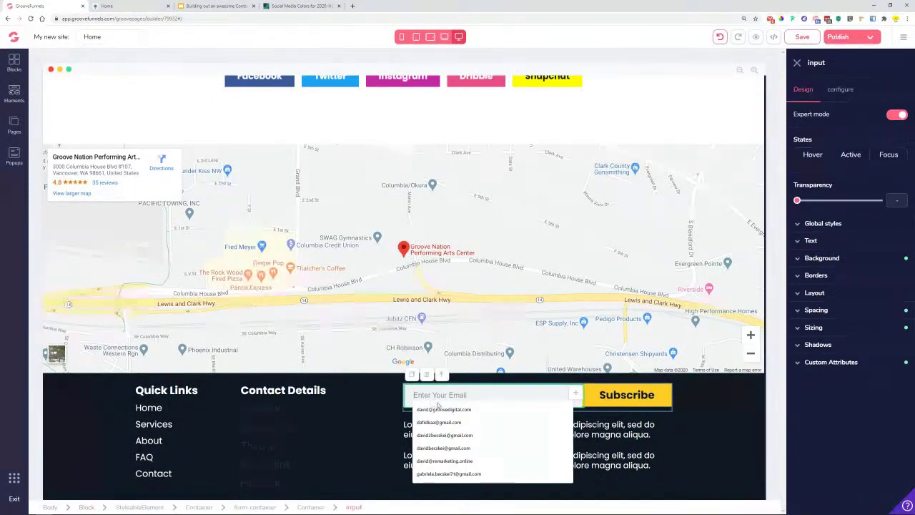
click(850, 242)
click(849, 263)
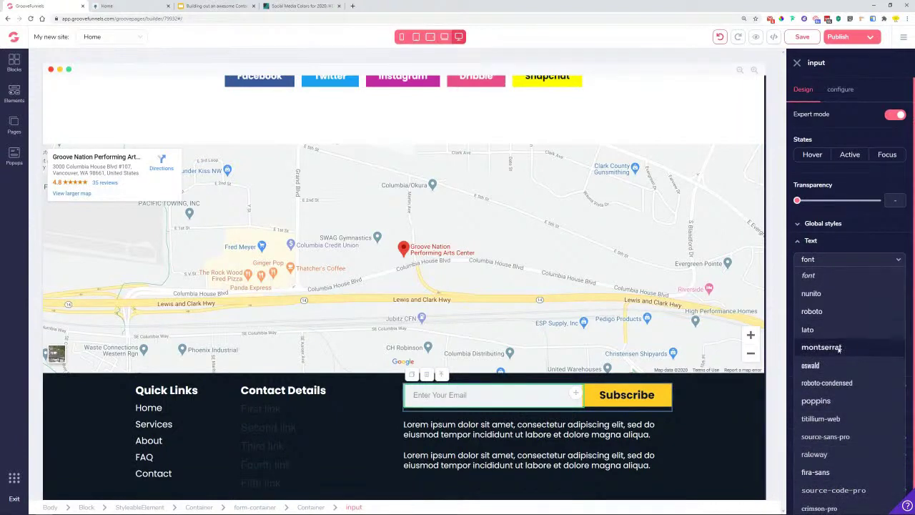
click(822, 402)
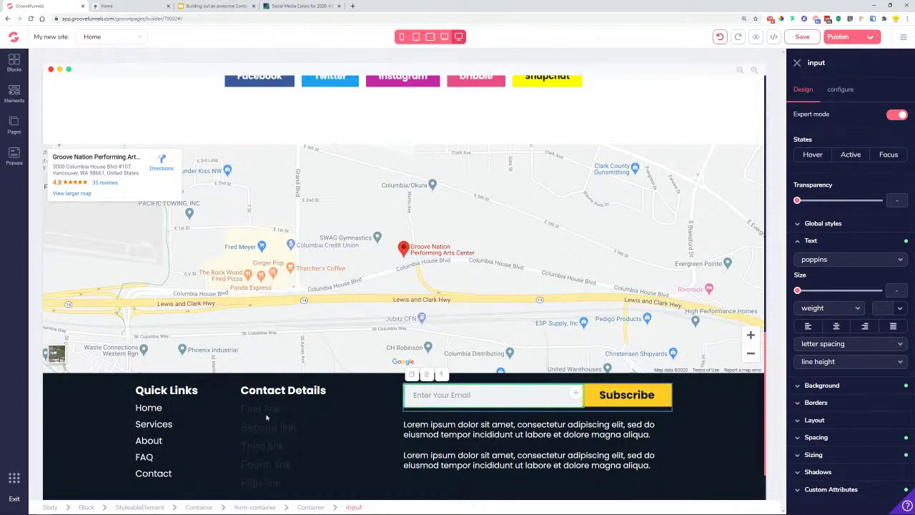
scroll(265, 420, down, 1)
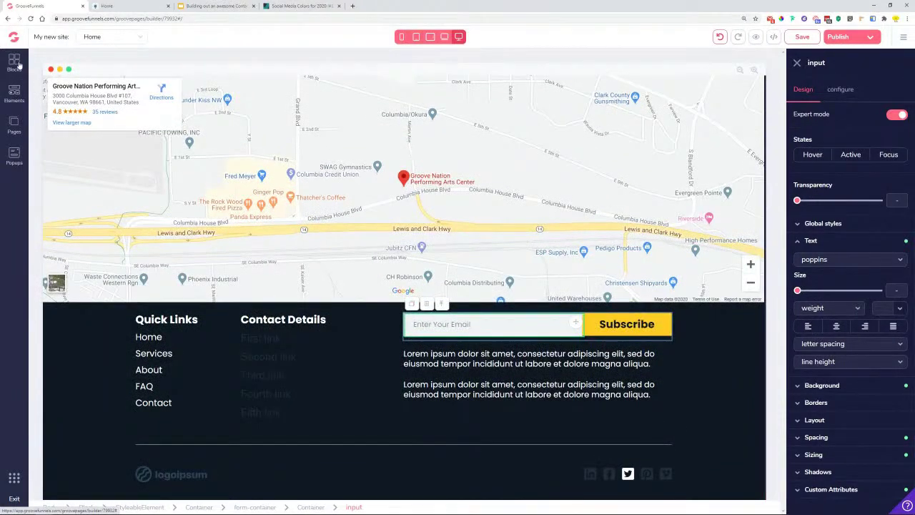
- Add an icon list item to the footer's Contact Details column and make its text white
click(12, 92)
scroll(91, 319, down, 4)
drag(106, 327, 387, 341)
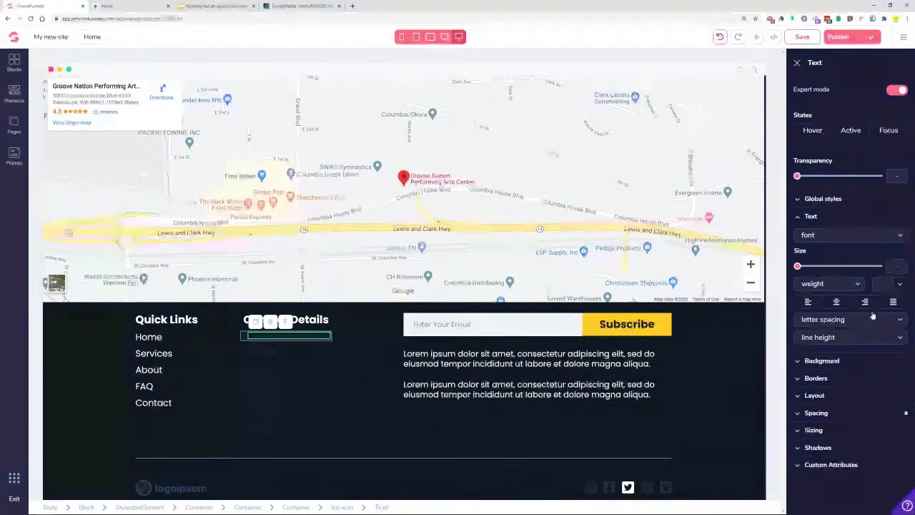
click(901, 284)
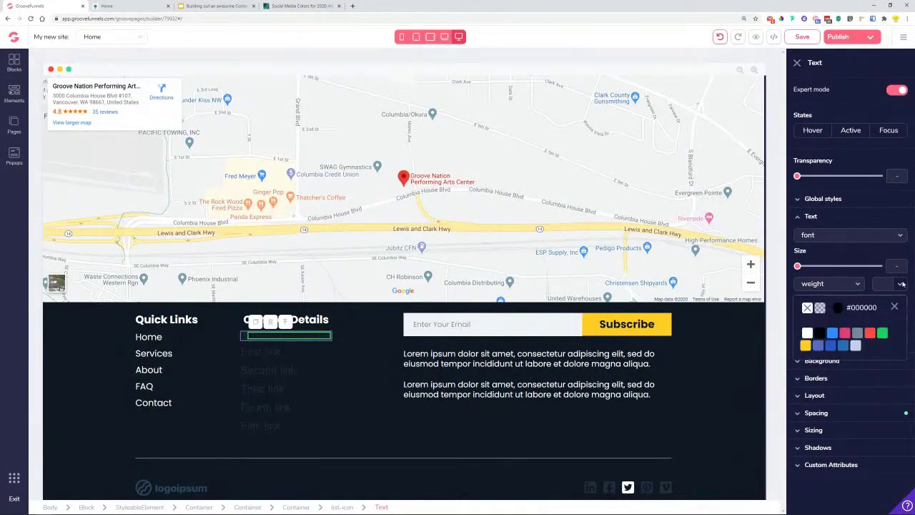
click(807, 333)
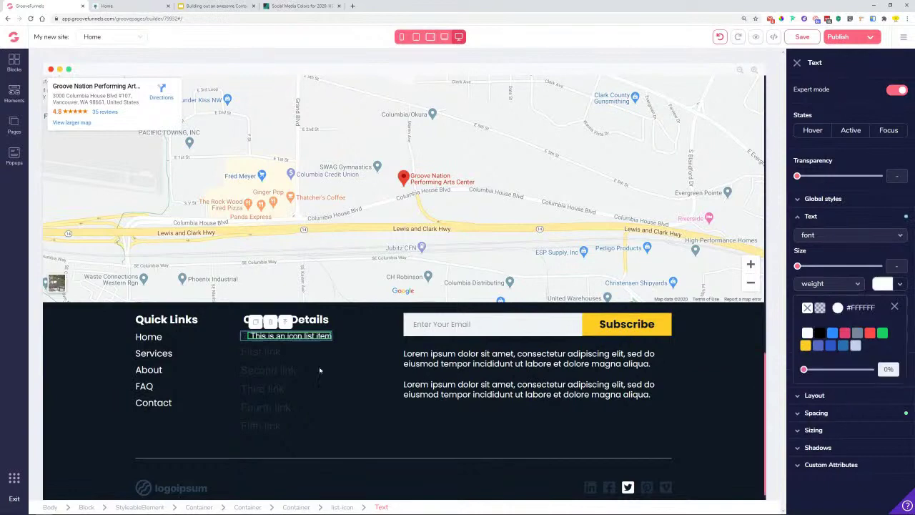
- Make the list item's icon yellow (#FFCC24)
click(245, 336)
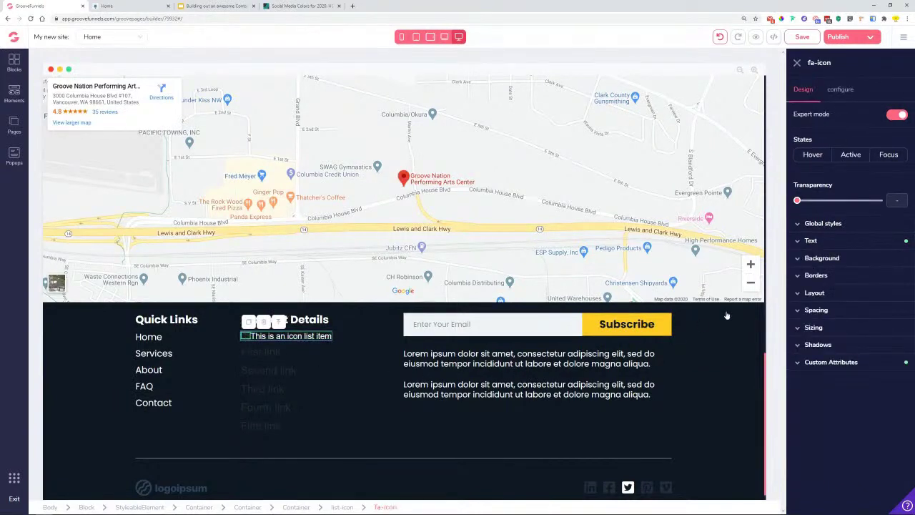
click(840, 259)
click(837, 241)
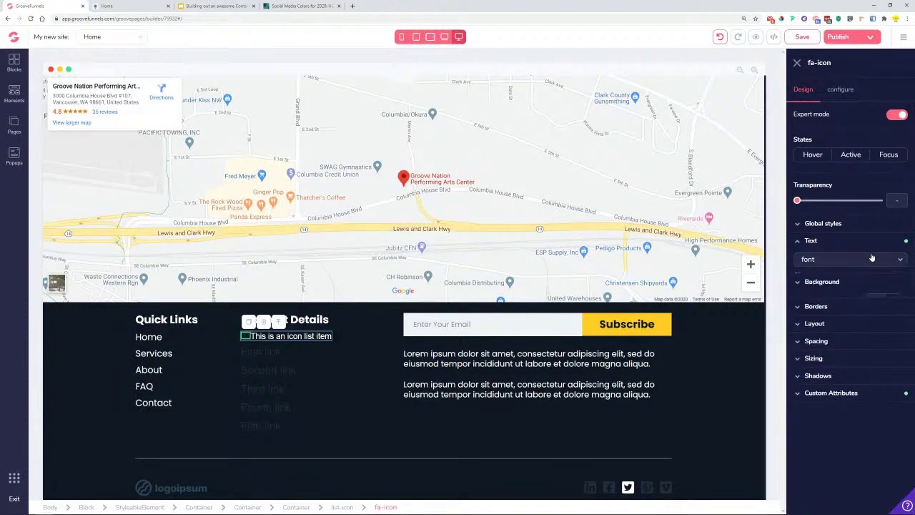
click(899, 309)
mouse_move(806, 373)
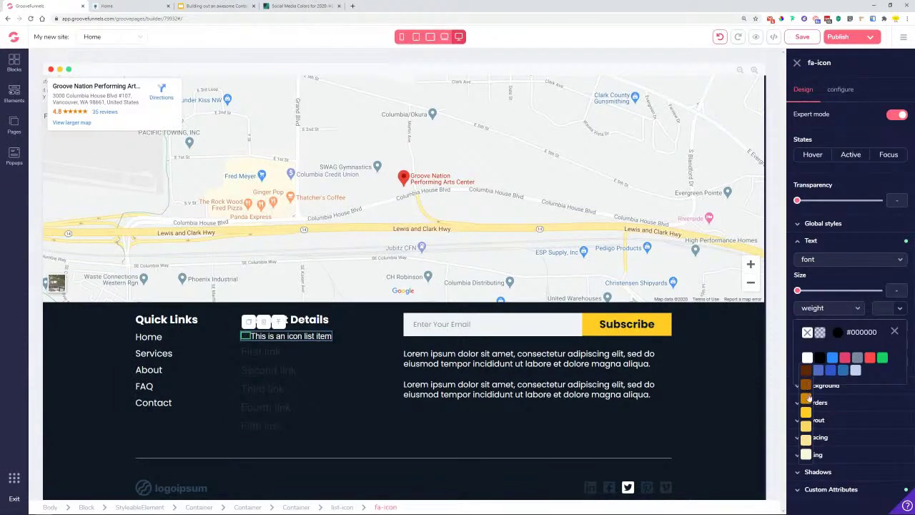
click(806, 413)
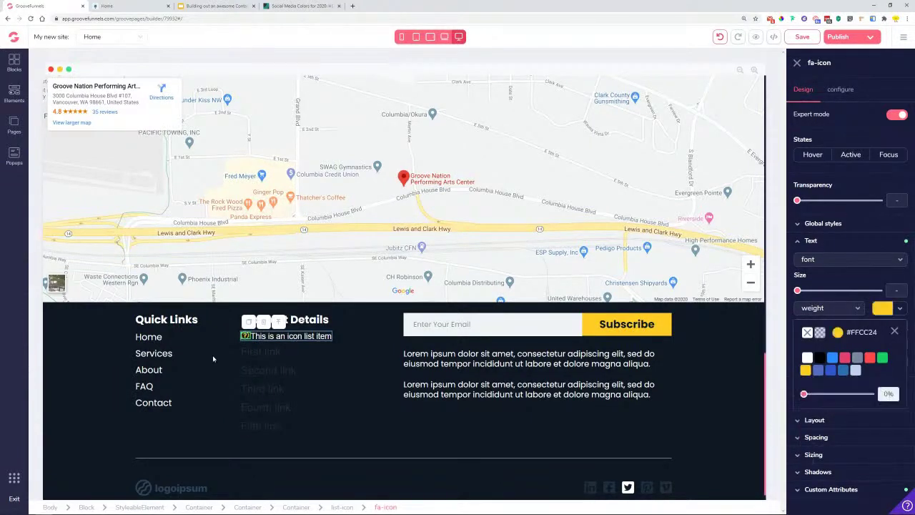
- Delete the old placeholder links list from the Contact Details column
click(319, 344)
click(275, 351)
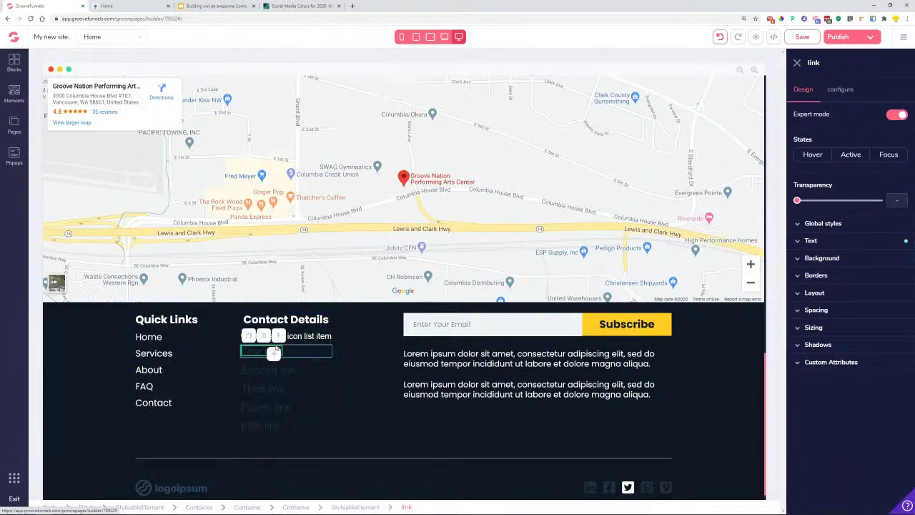
click(279, 336)
click(264, 336)
click(462, 285)
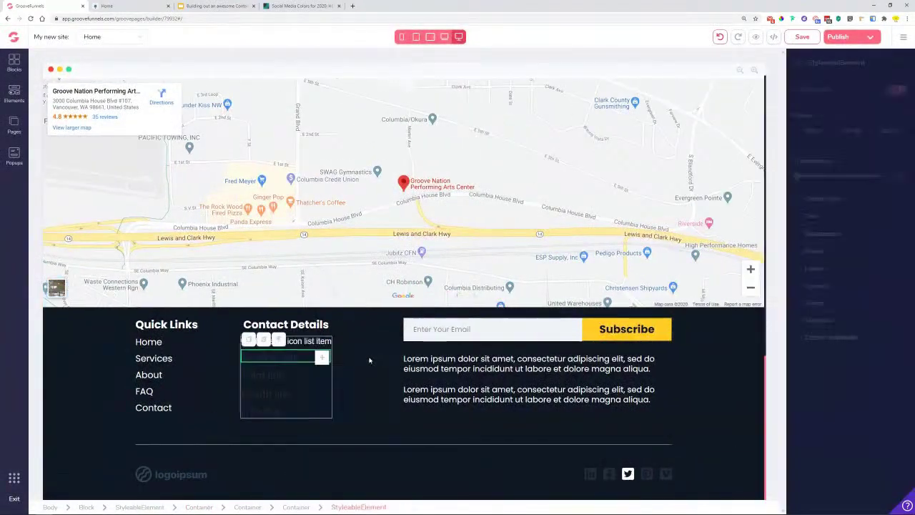
key(Delete)
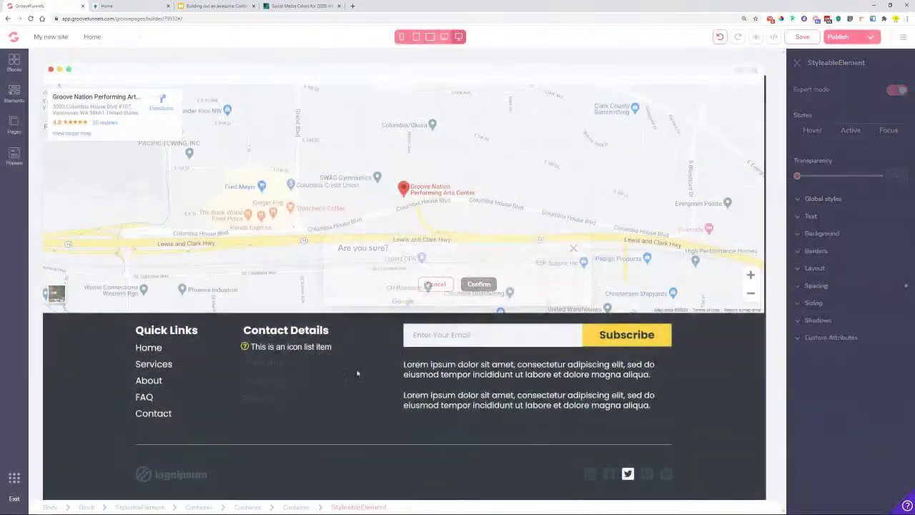
click(375, 367)
click(300, 363)
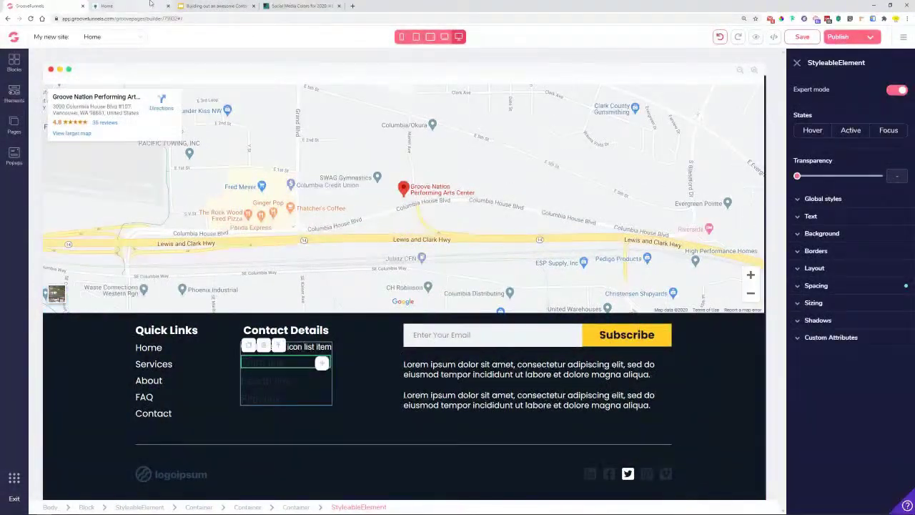
click(151, 5)
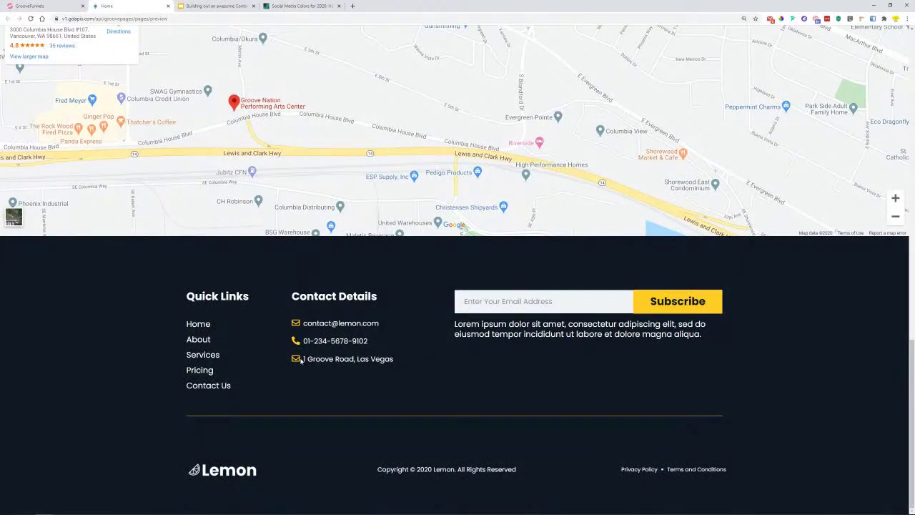
click(43, 6)
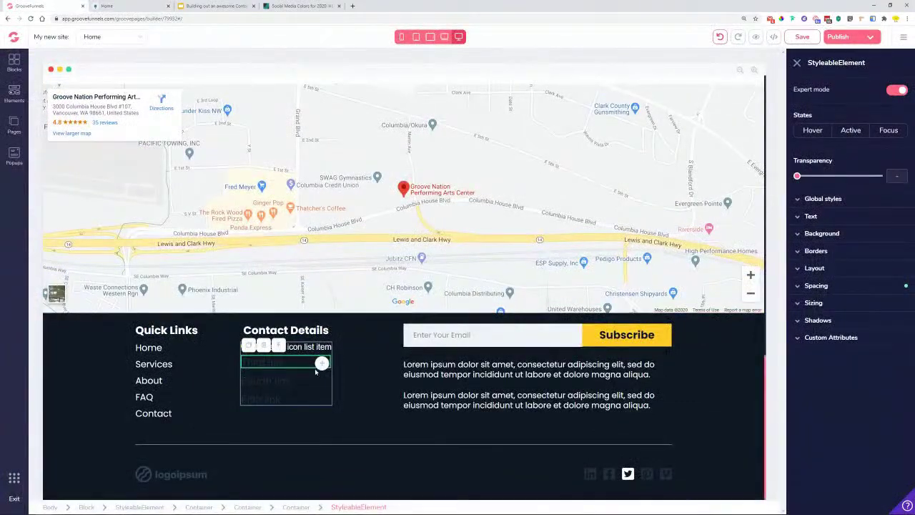
click(263, 346)
click(478, 285)
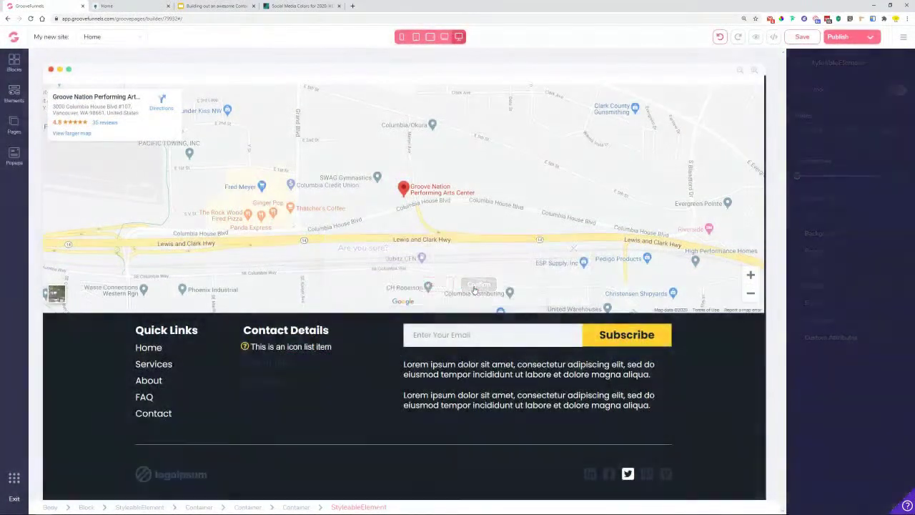
- Remove the leftover Fourth link and Fifth link rows, confirming each deletion
click(429, 345)
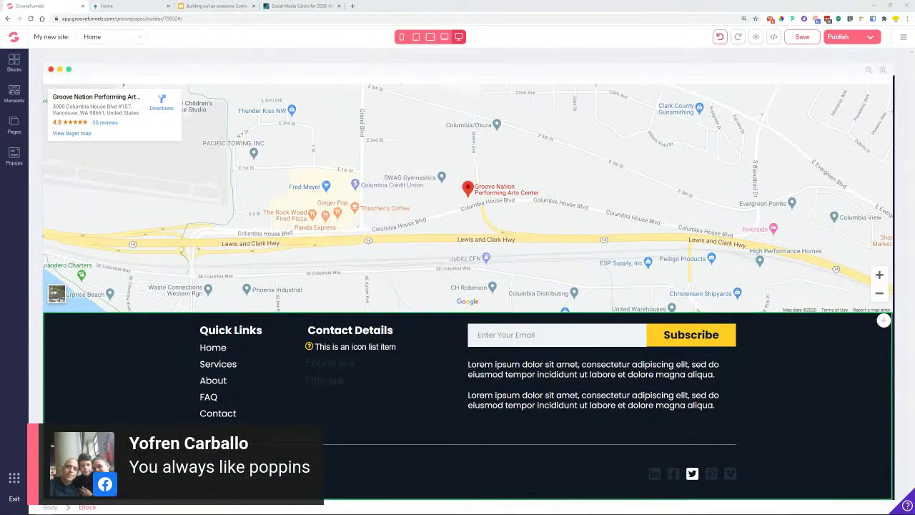
click(362, 380)
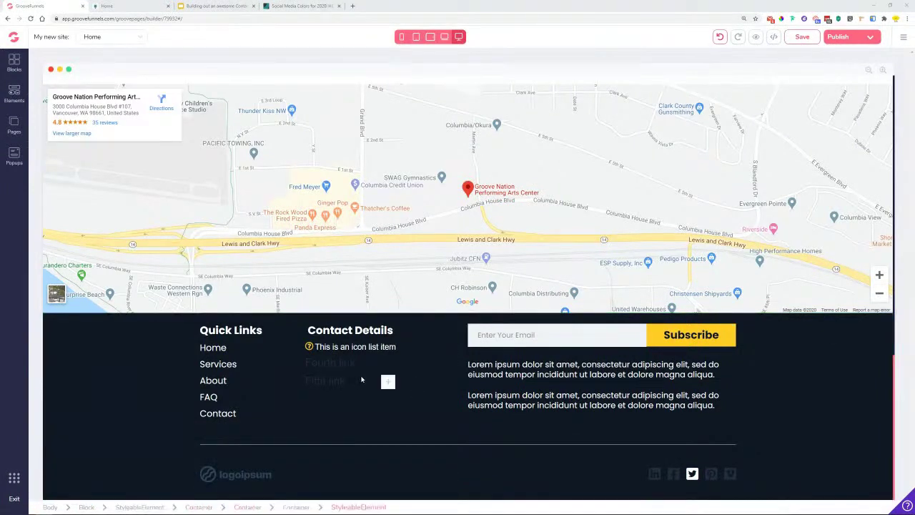
click(368, 365)
click(279, 346)
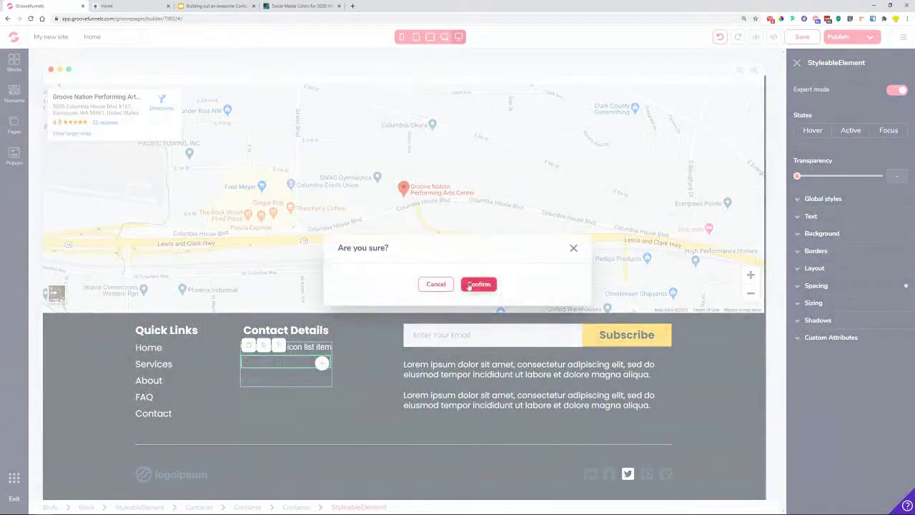
click(478, 284)
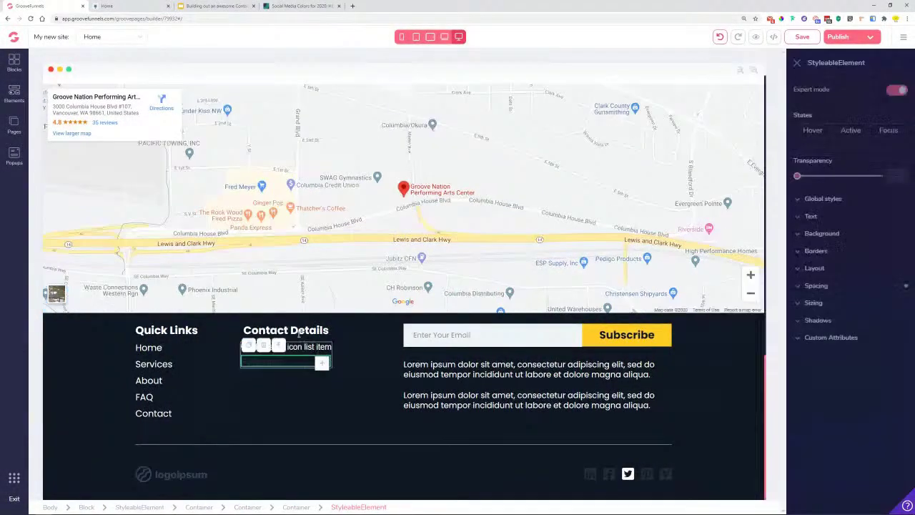
click(279, 346)
click(478, 285)
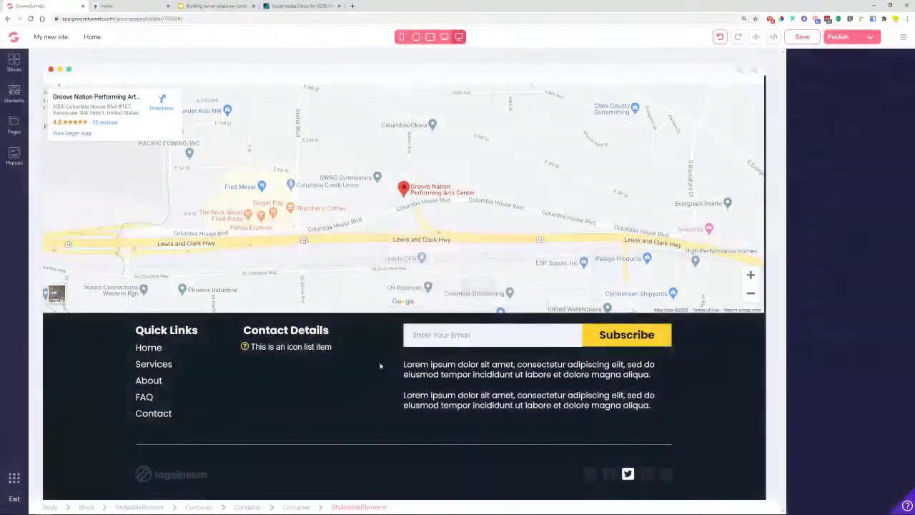
click(312, 348)
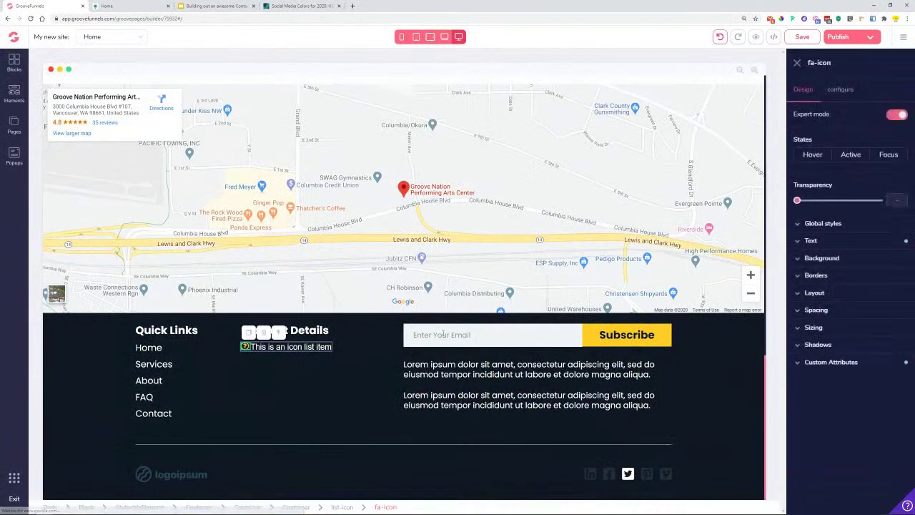
click(842, 91)
- Change the list item's icon to far fa-envelope, size 2xl, yellow, and apply it
double_click(863, 135)
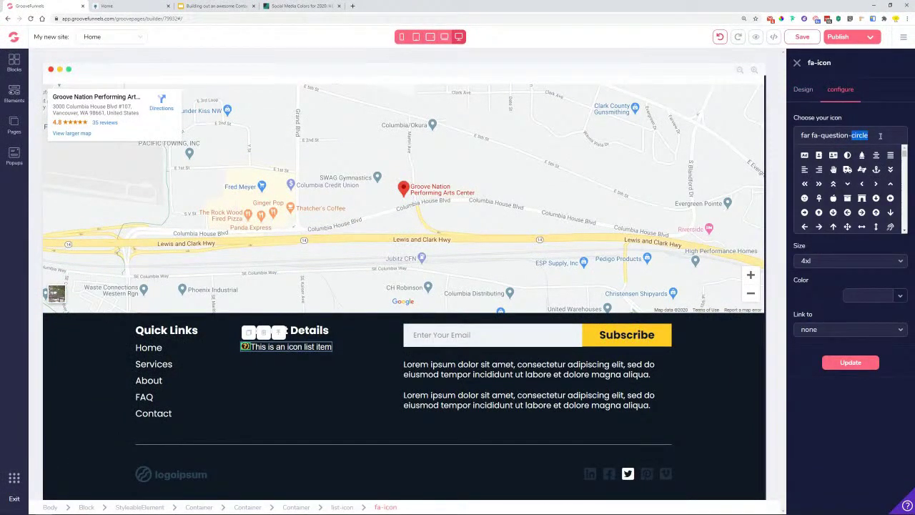
key(ctrl+a)
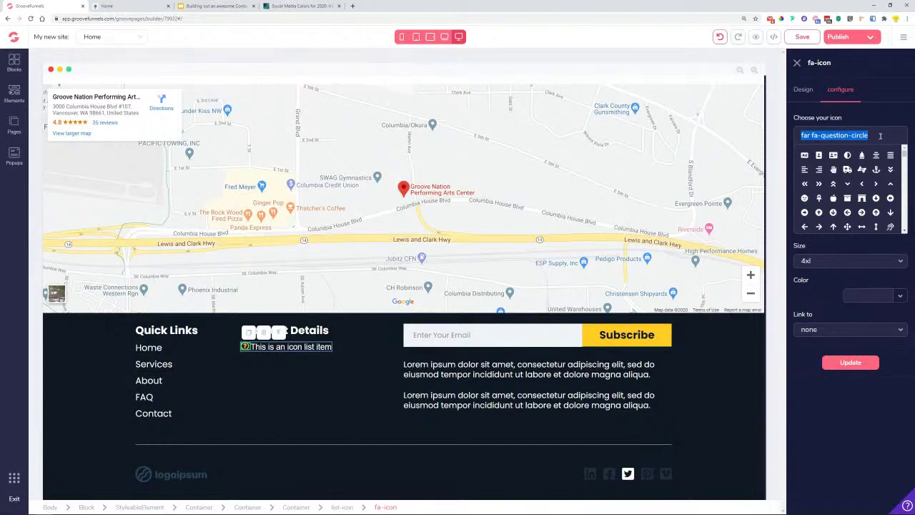
text(En)
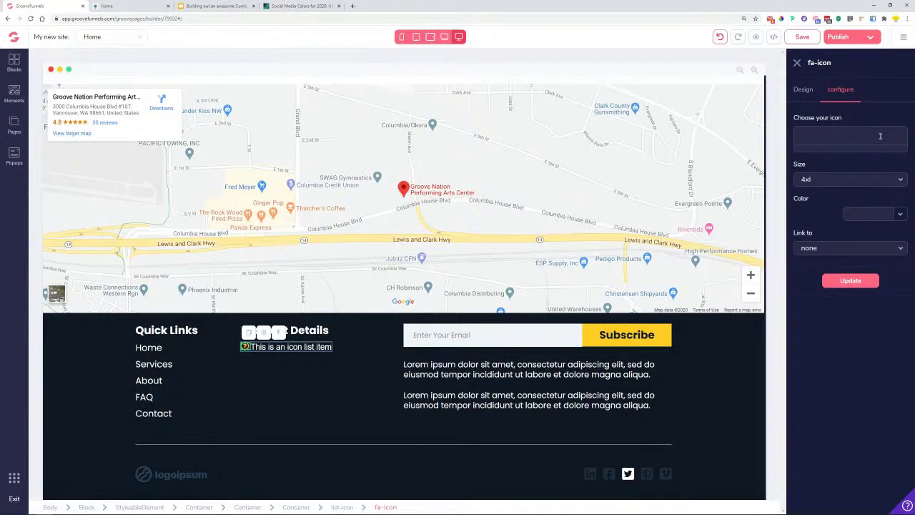
text(eve)
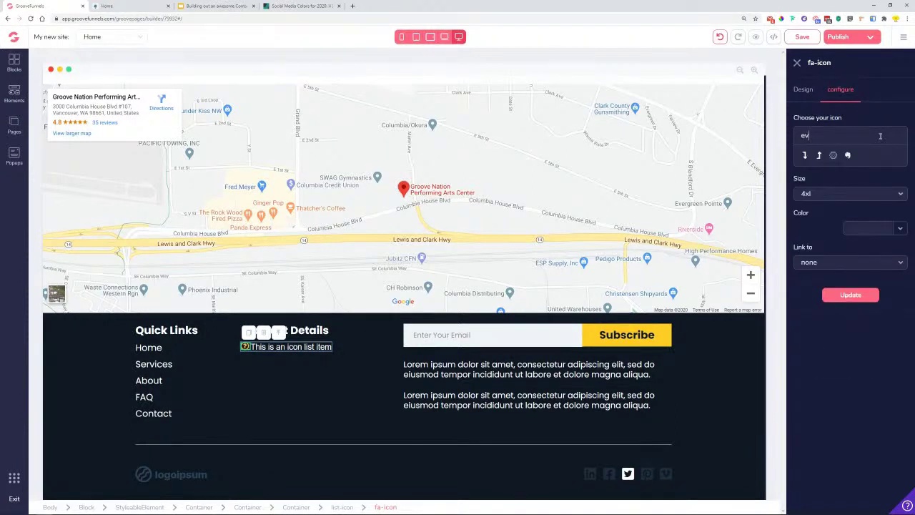
key(BackSpace)
text(nve)
click(861, 160)
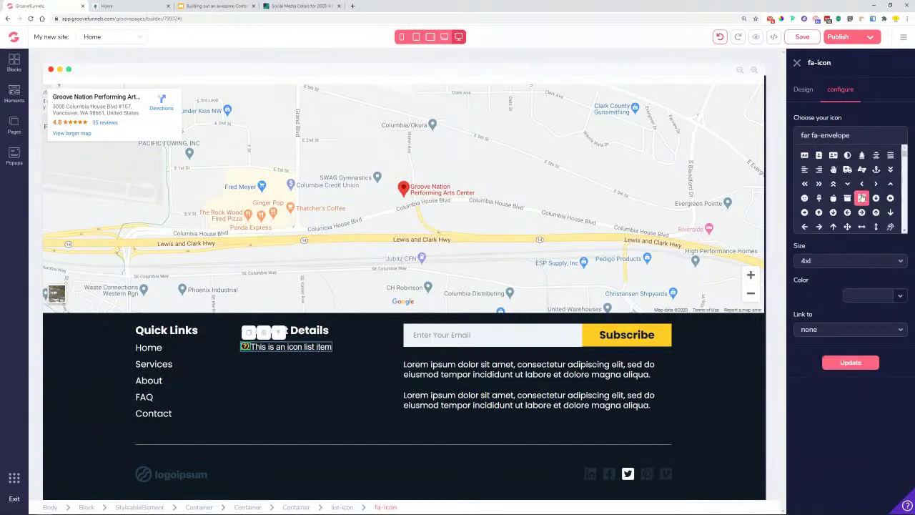
click(829, 263)
click(806, 365)
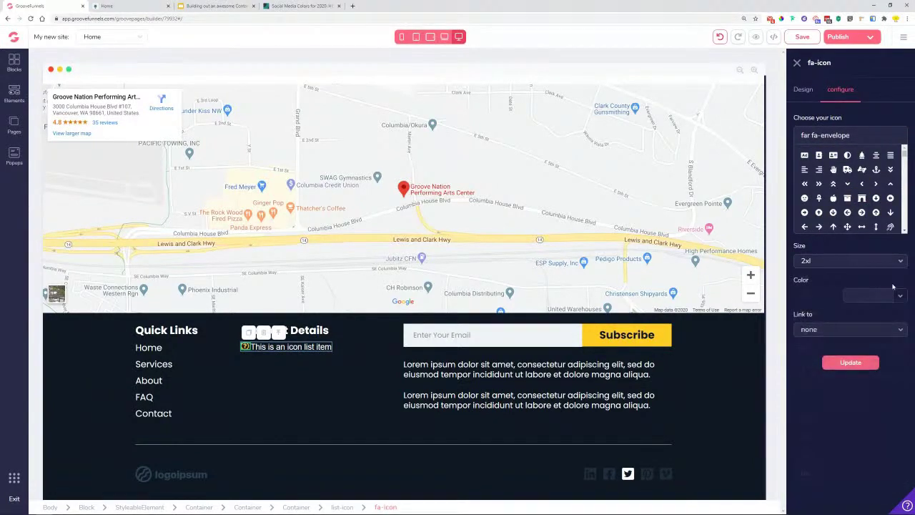
click(900, 295)
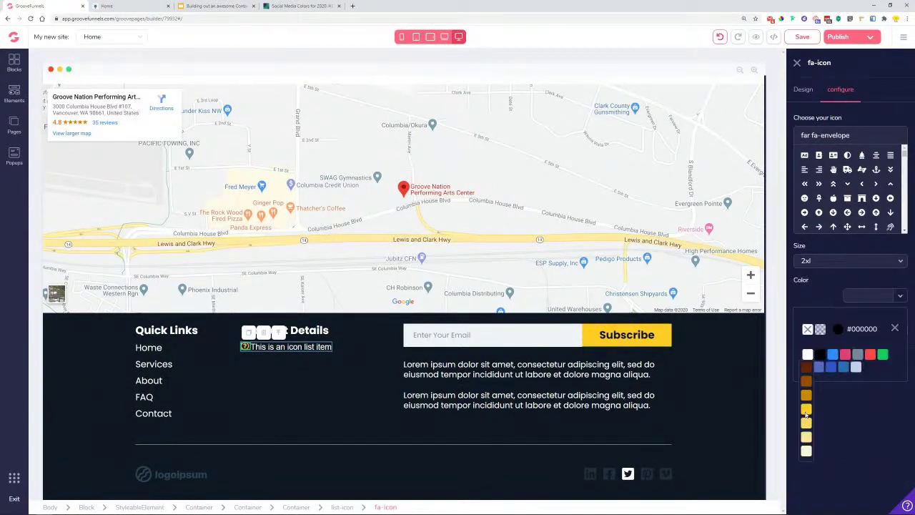
click(805, 366)
click(896, 330)
click(852, 364)
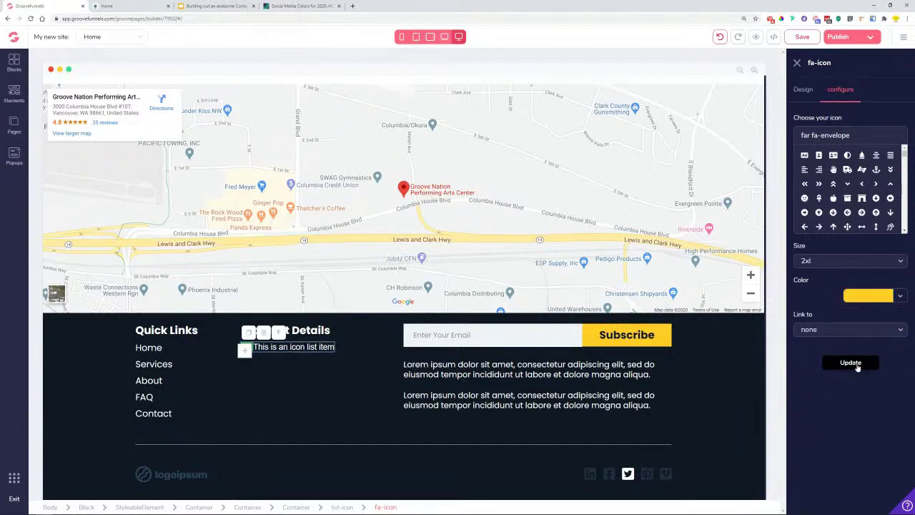
- Replace the placeholder text with the contact e-mail copied from the reference page, in Poppins
click(308, 346)
click(143, 6)
drag(380, 323, 305, 324)
key(ctrl+c)
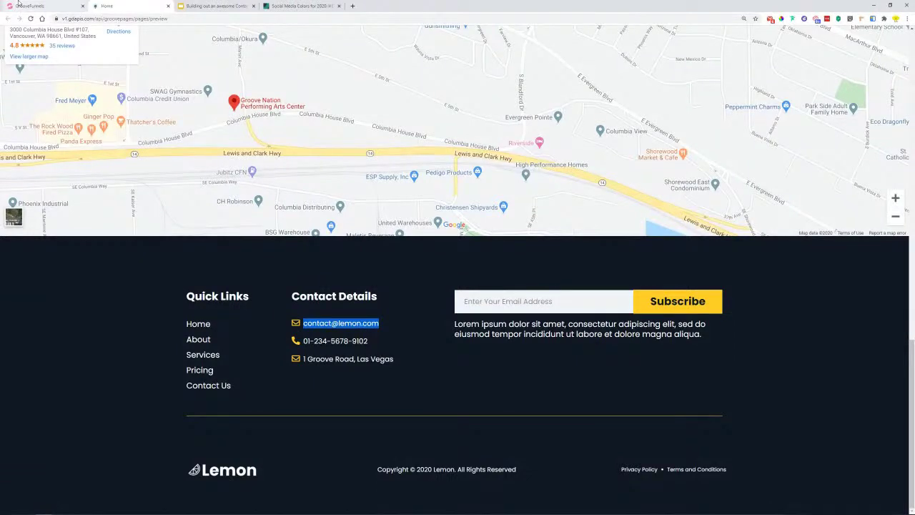
click(29, 6)
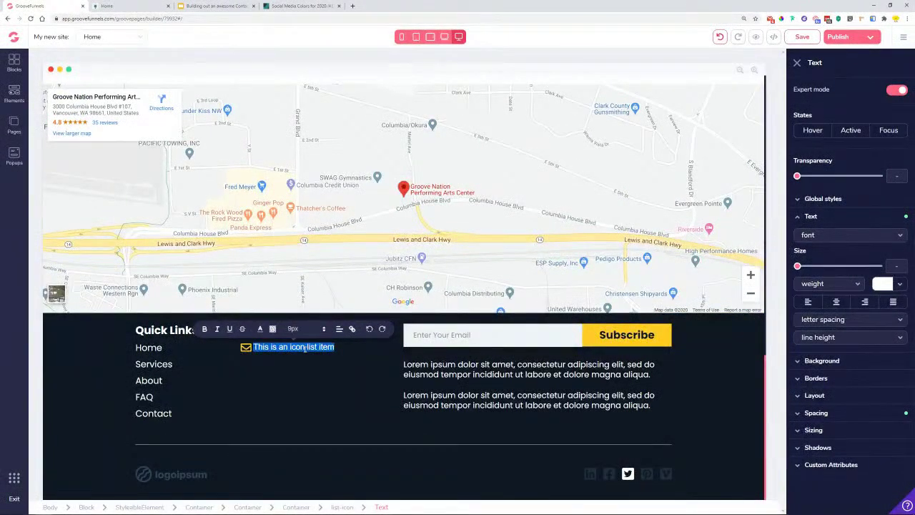
key(ctrl+v)
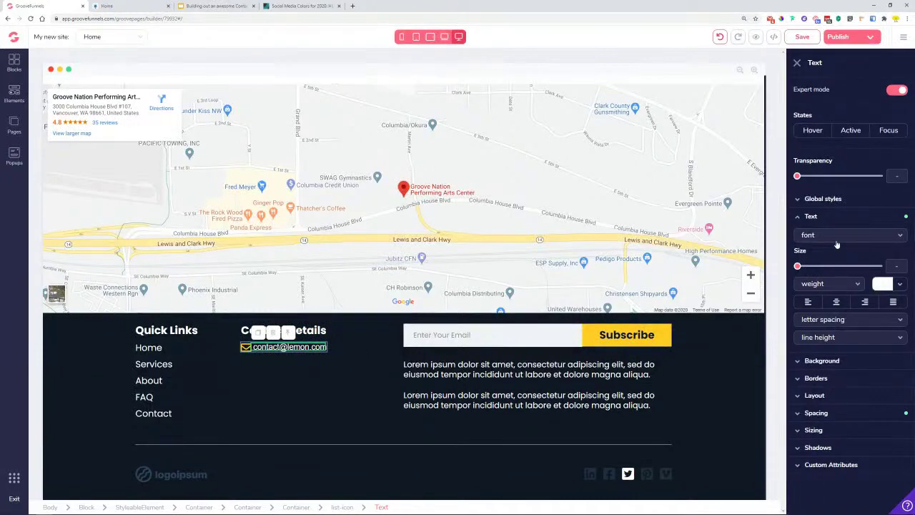
click(837, 240)
click(832, 374)
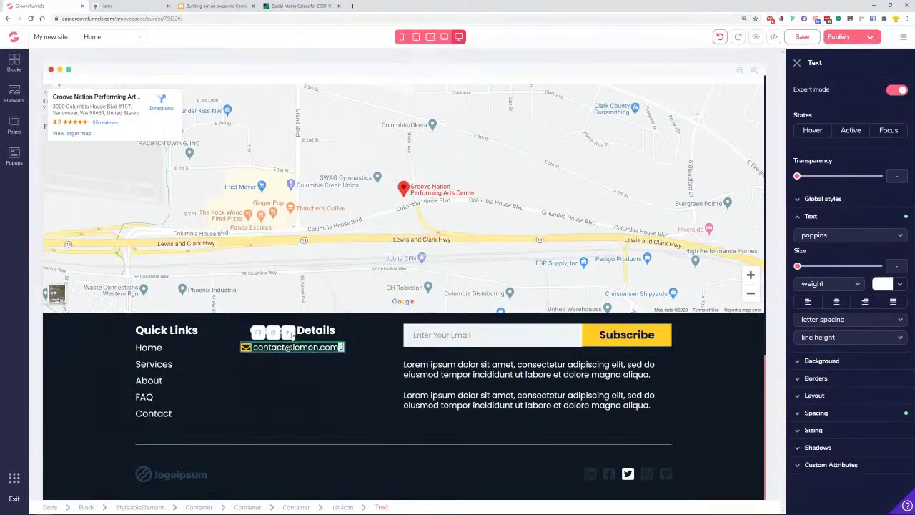
click(331, 349)
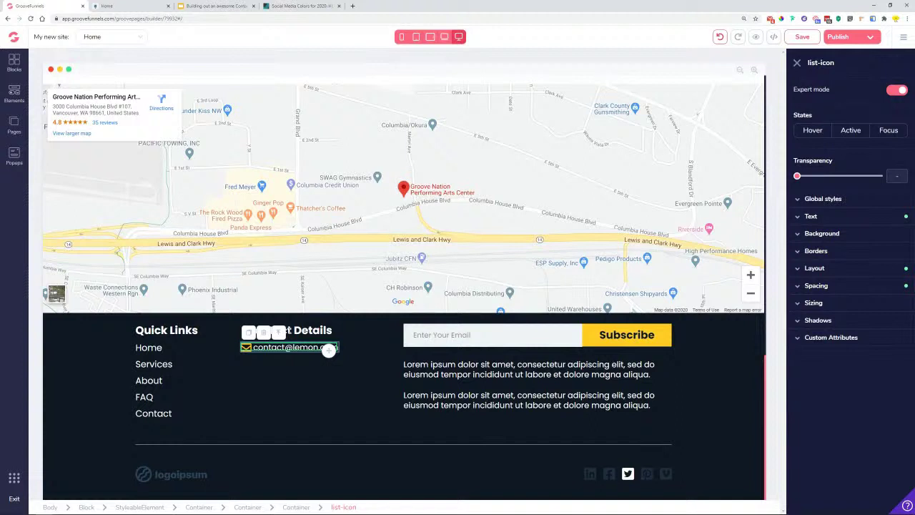
- Duplicate the e-mail row and change the second row's icon to a phone icon
click(248, 332)
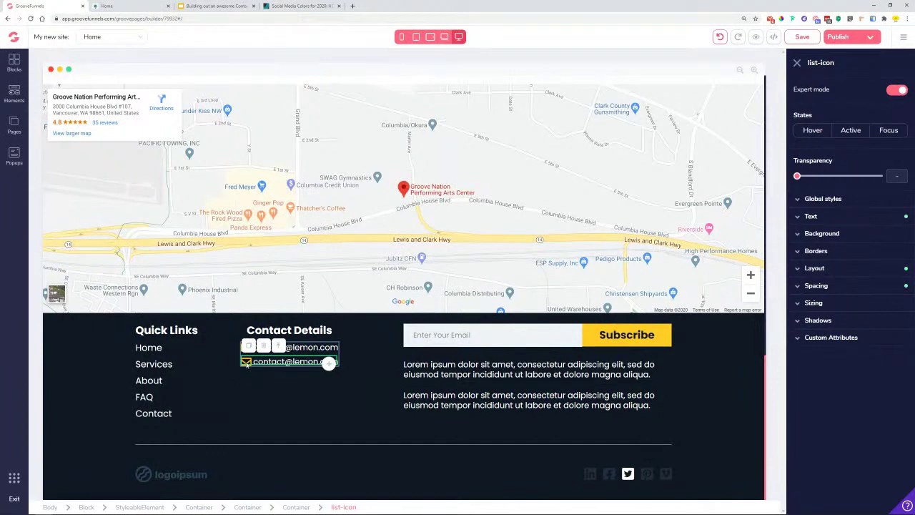
click(246, 363)
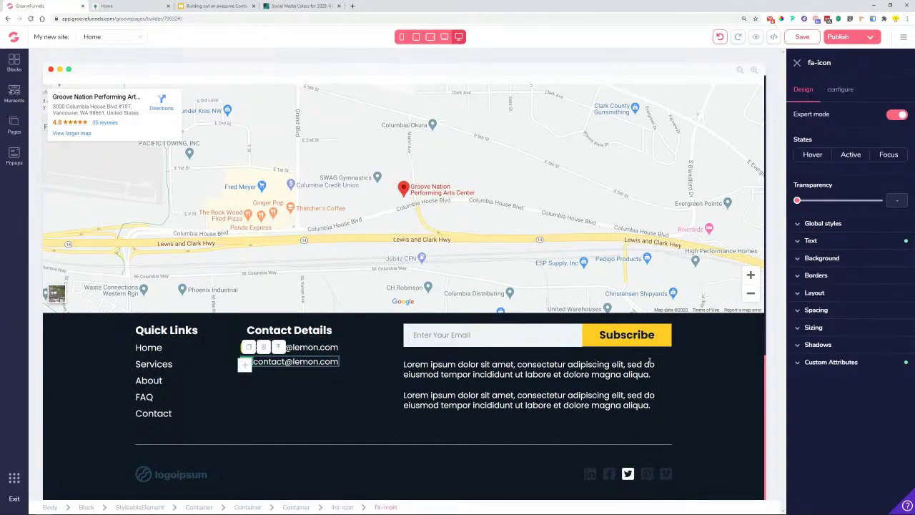
click(841, 89)
triple_click(850, 136)
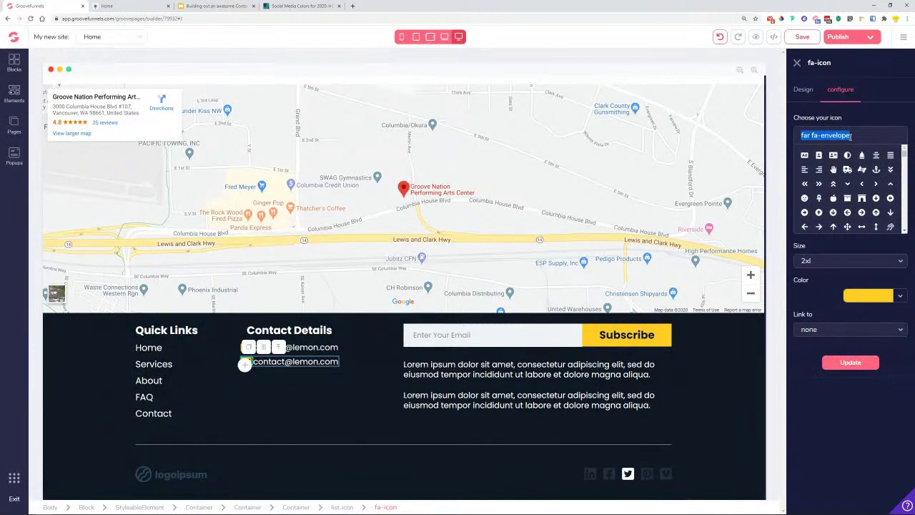
text(phon)
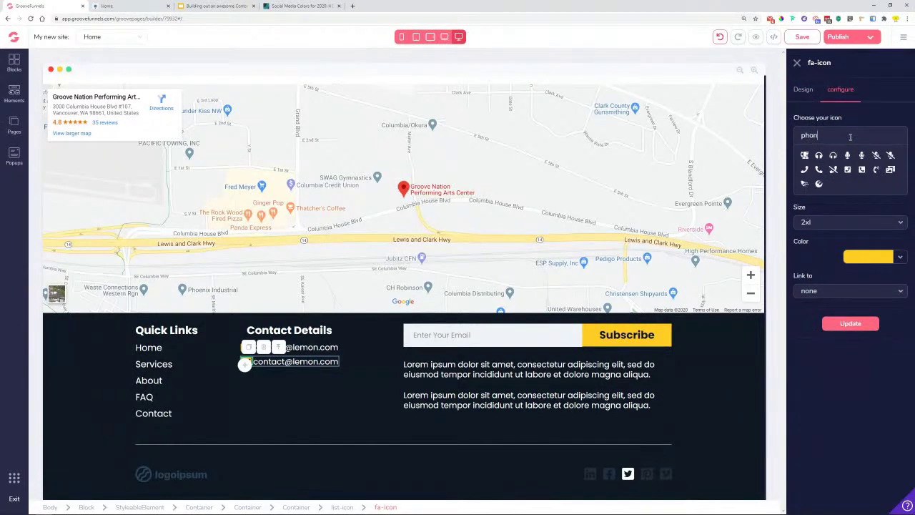
click(818, 170)
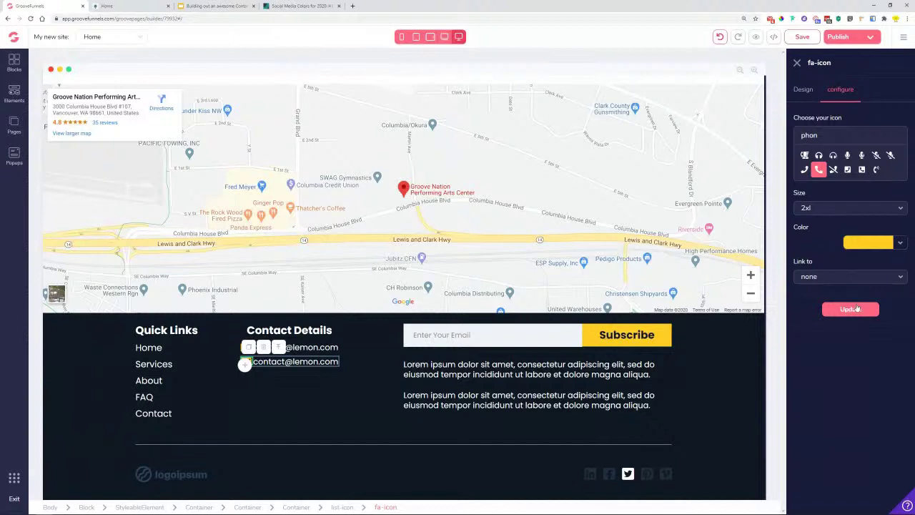
click(857, 309)
click(857, 363)
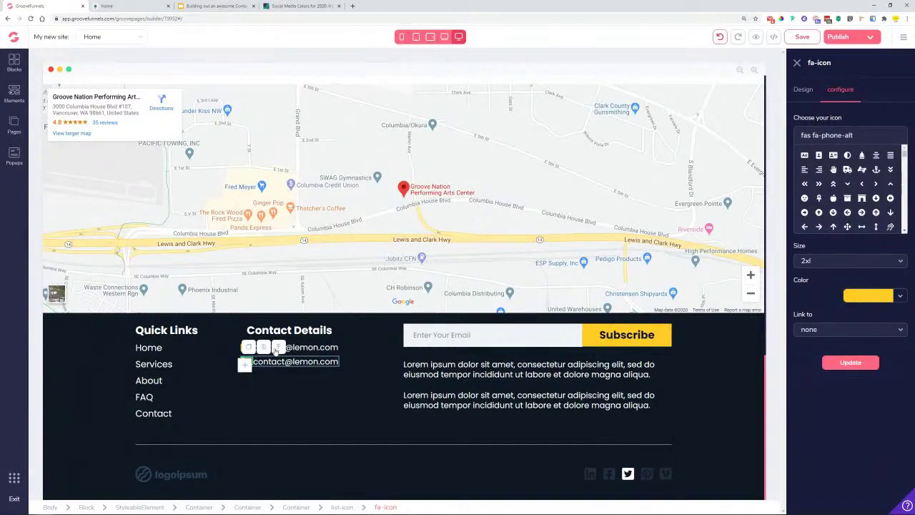
- Replace the second row's text with the phone number copied from the reference page
double_click(266, 361)
click(122, 6)
drag(367, 341, 304, 342)
key(ctrl+c)
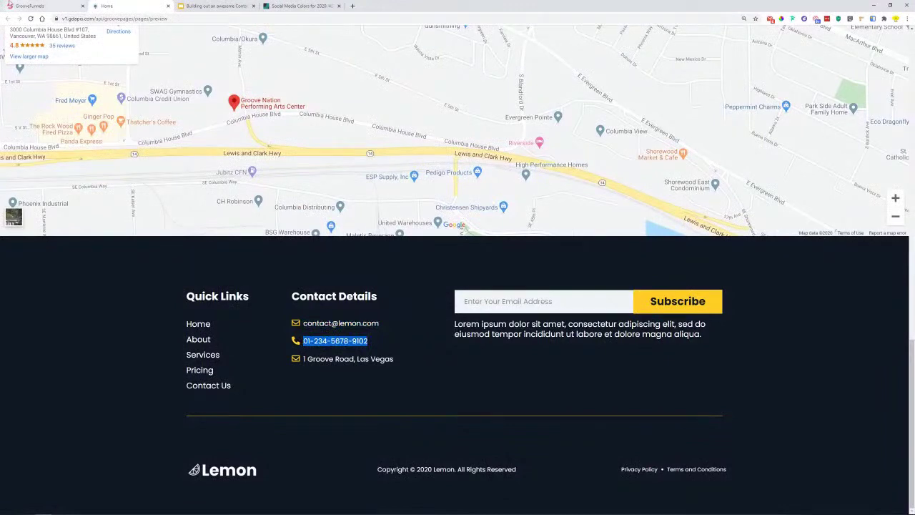
click(29, 6)
double_click(301, 361)
key(ctrl+a)
key(ctrl+v)
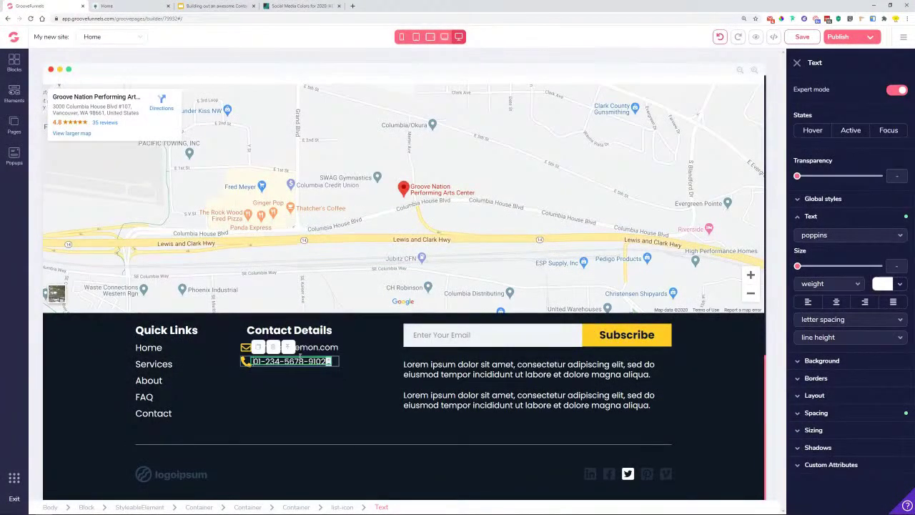
click(331, 364)
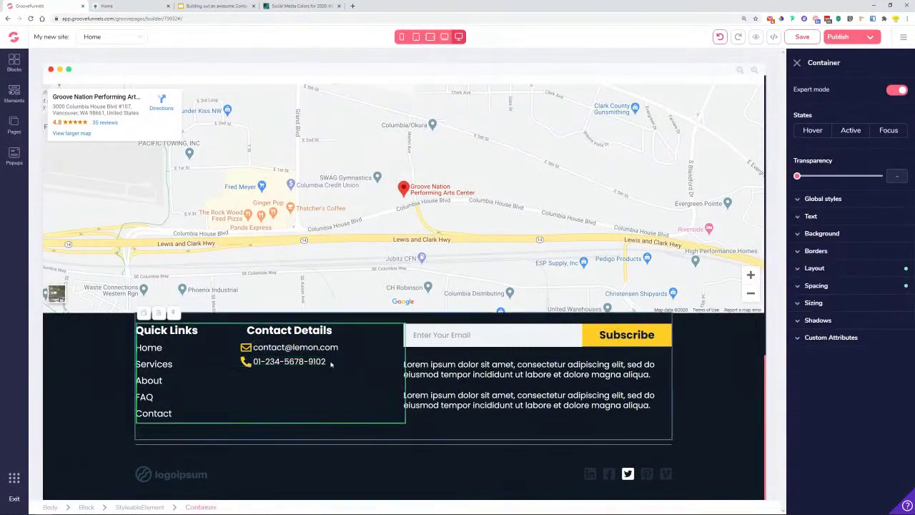
- Duplicate the phone row and switch the third row's icon to fas fa-map-marker-alt
click(246, 365)
click(258, 367)
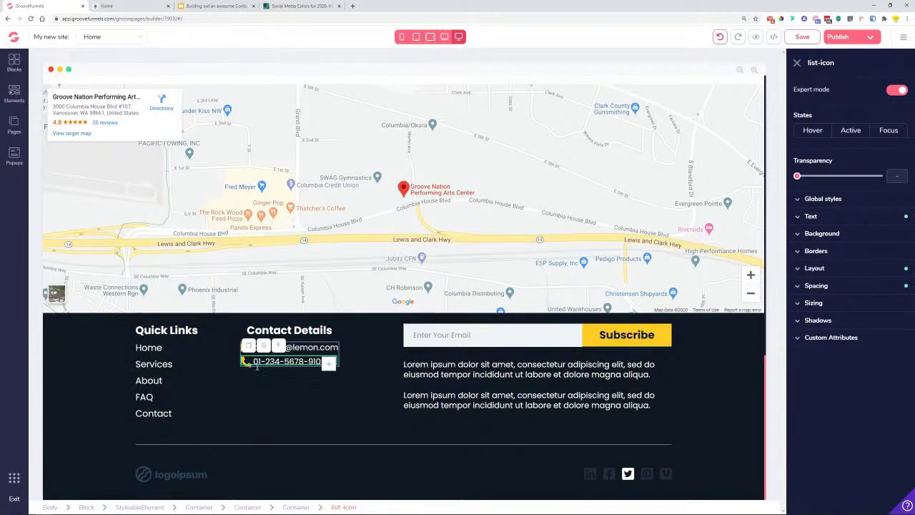
click(249, 346)
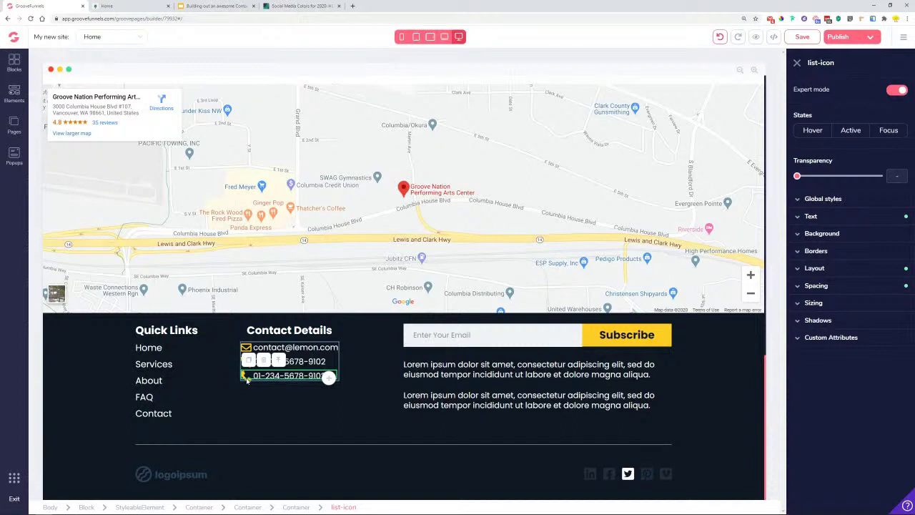
click(247, 378)
click(840, 90)
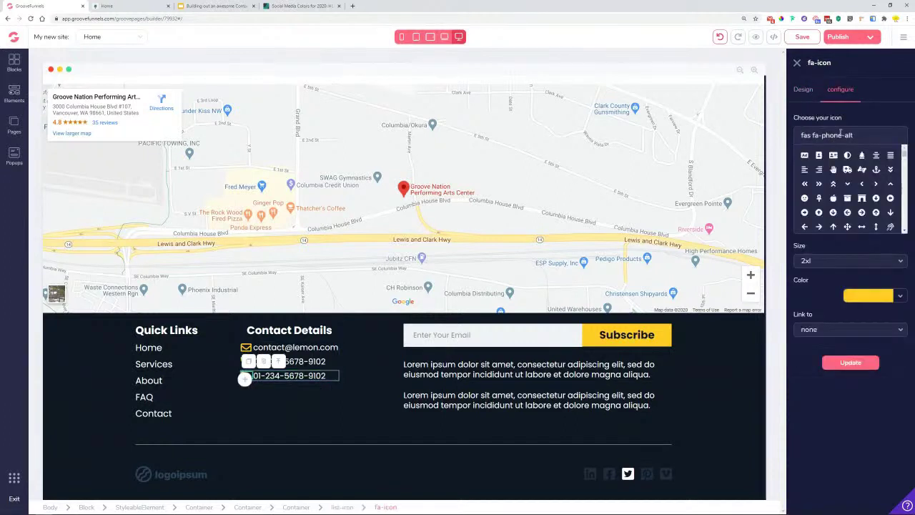
drag(881, 135, 791, 142)
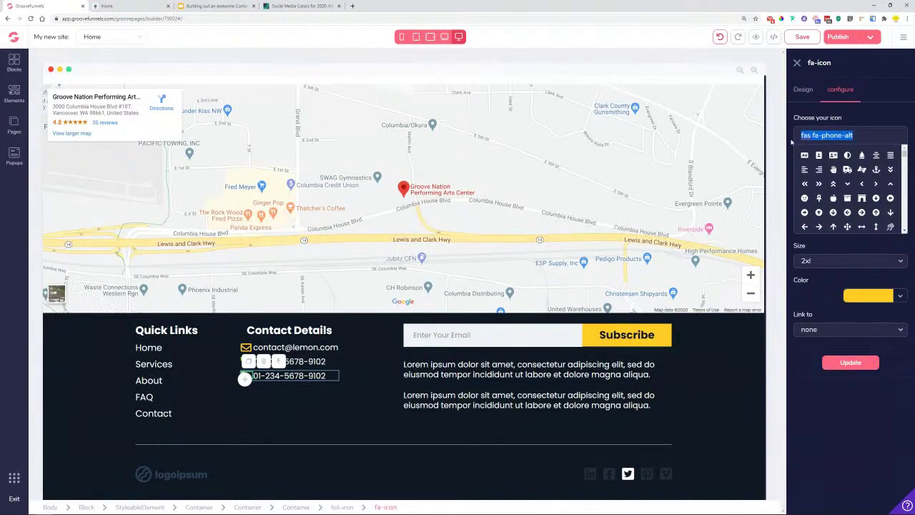
text(man)
key(BackSpace)
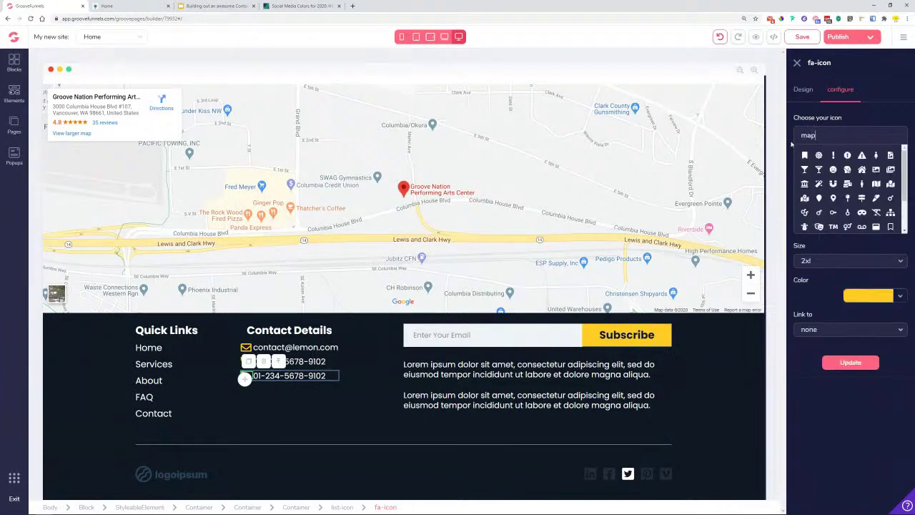
text(p)
click(862, 157)
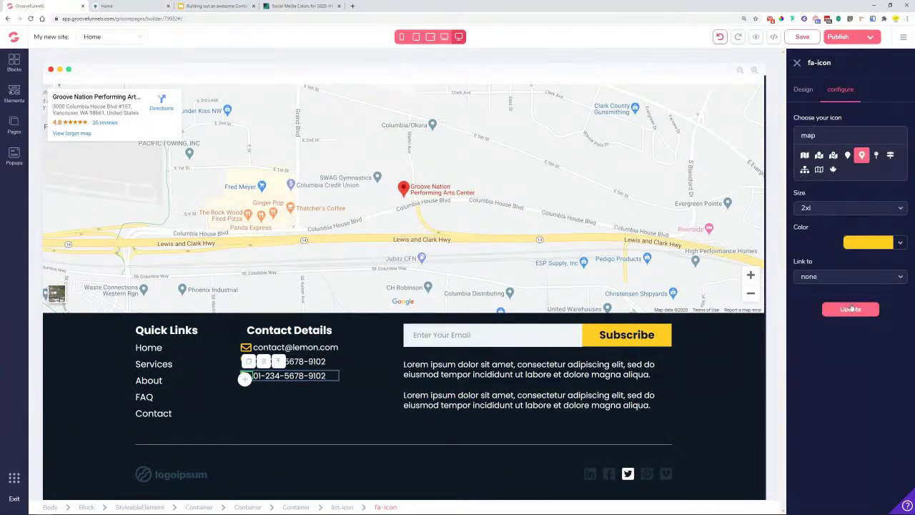
click(851, 309)
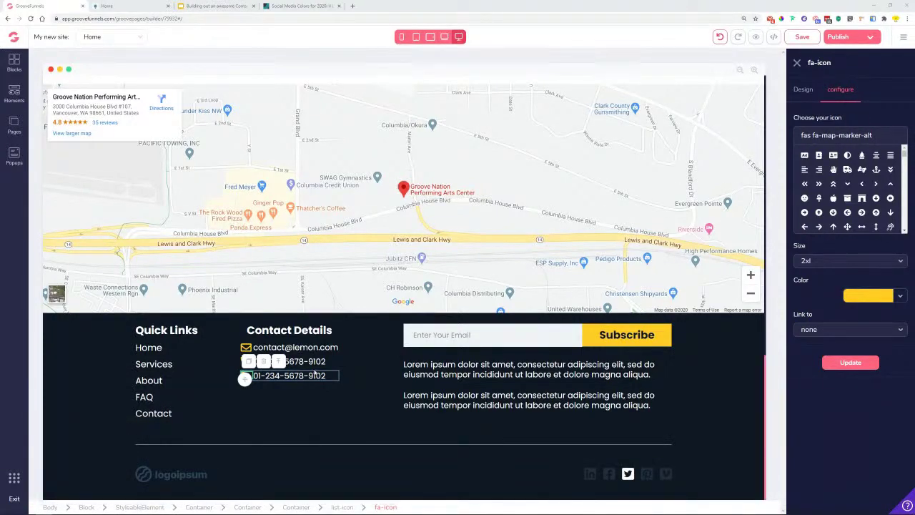
click(851, 362)
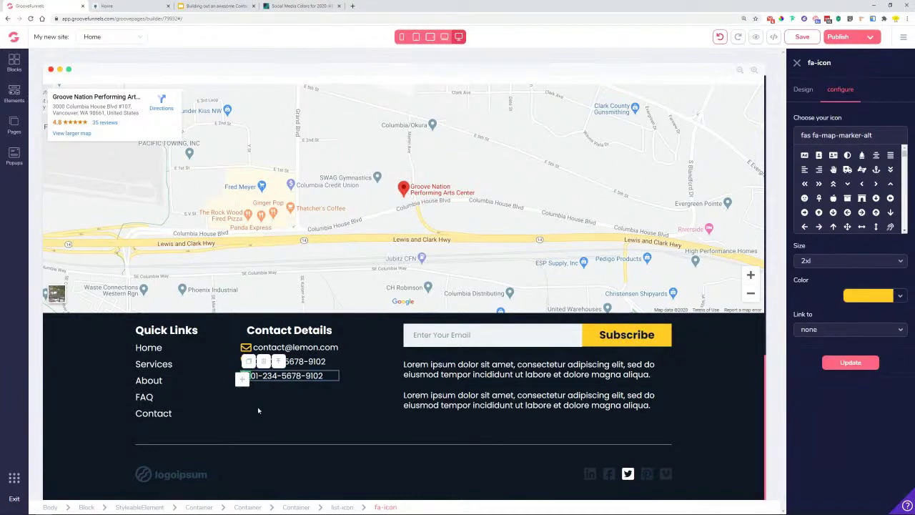
click(251, 405)
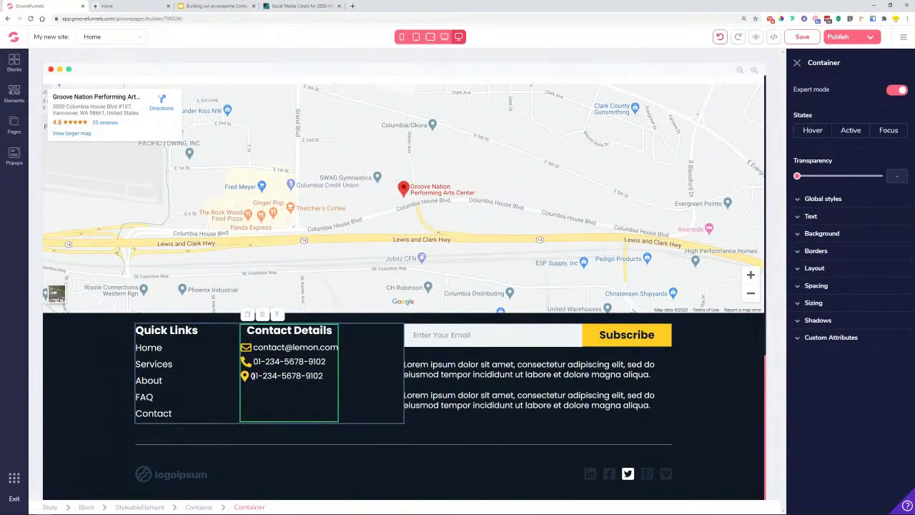
- Replace the third contact line's text with the street address from the Lemon reference page
click(252, 376)
double_click(268, 375)
triple_click(286, 376)
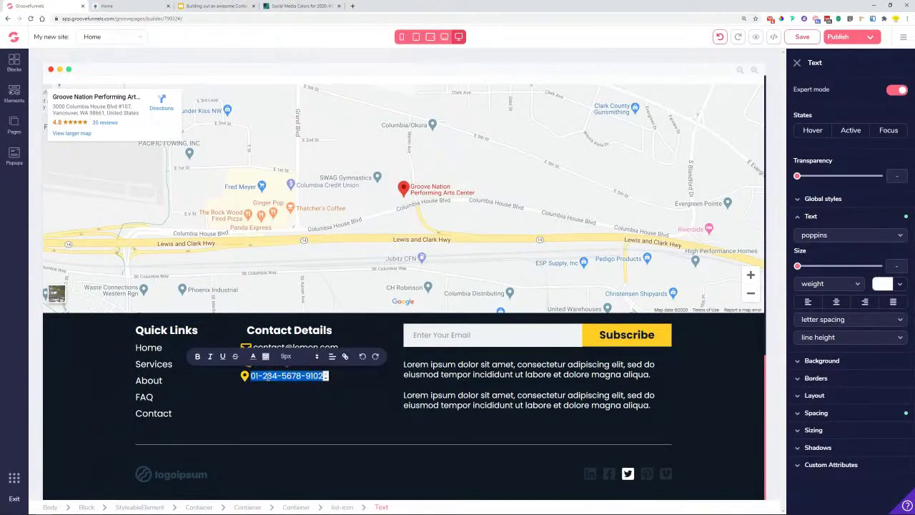
click(214, 6)
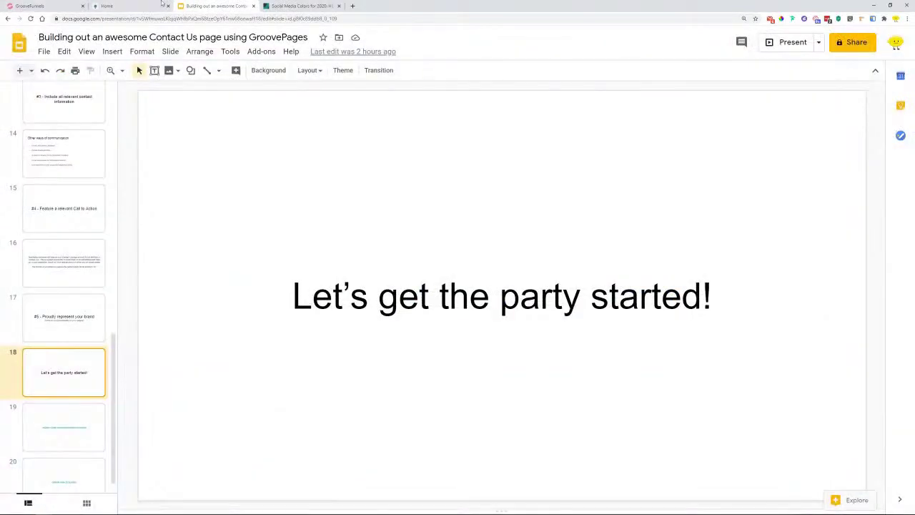
click(141, 6)
click(32, 6)
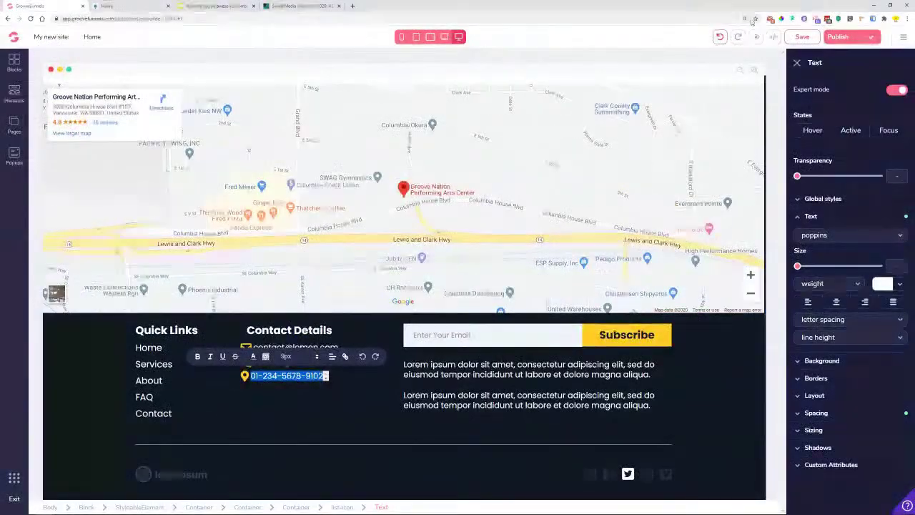
click(136, 5)
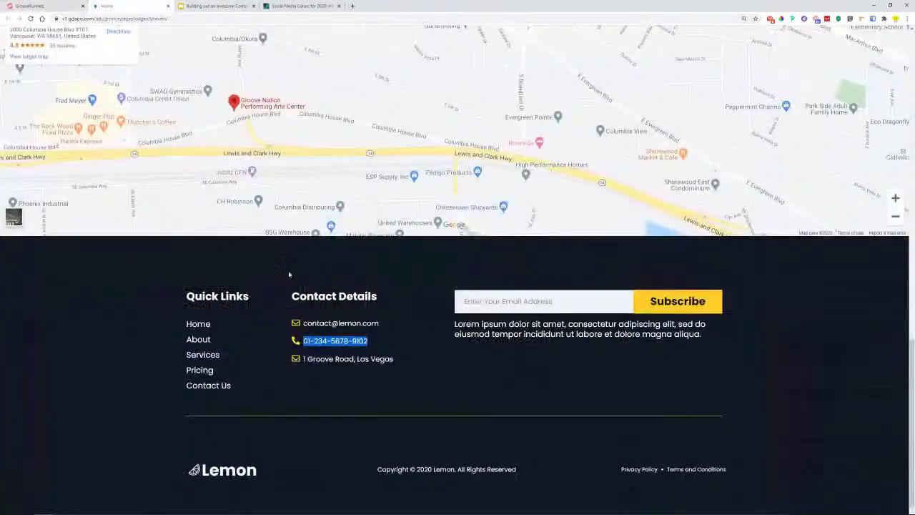
triple_click(345, 361)
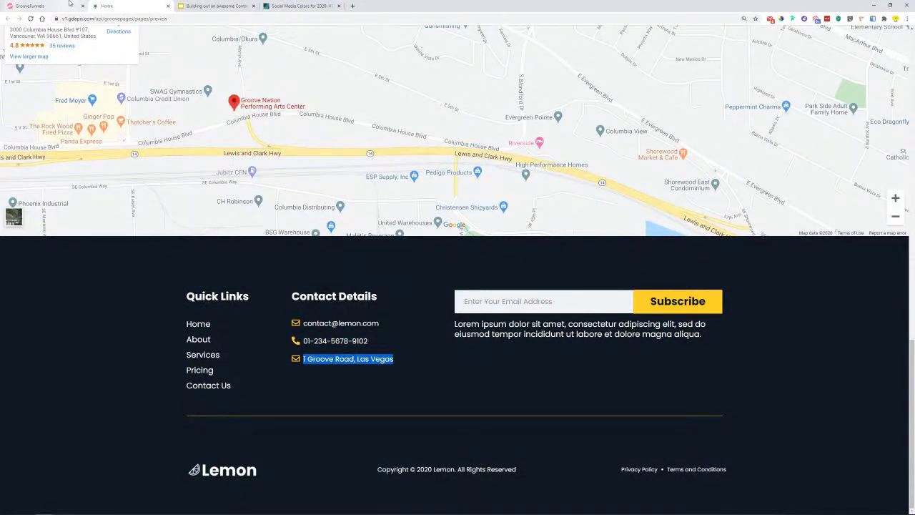
click(70, 6)
click(243, 379)
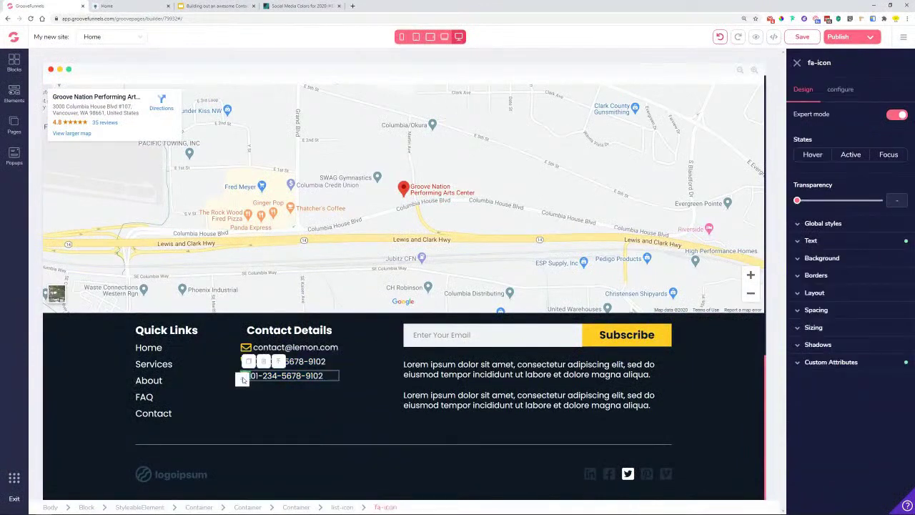
double_click(293, 375)
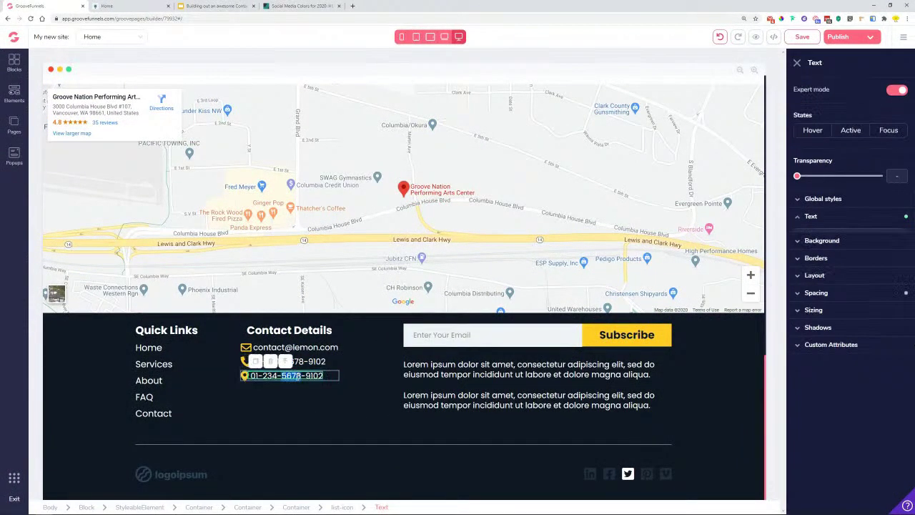
click(376, 383)
click(377, 383)
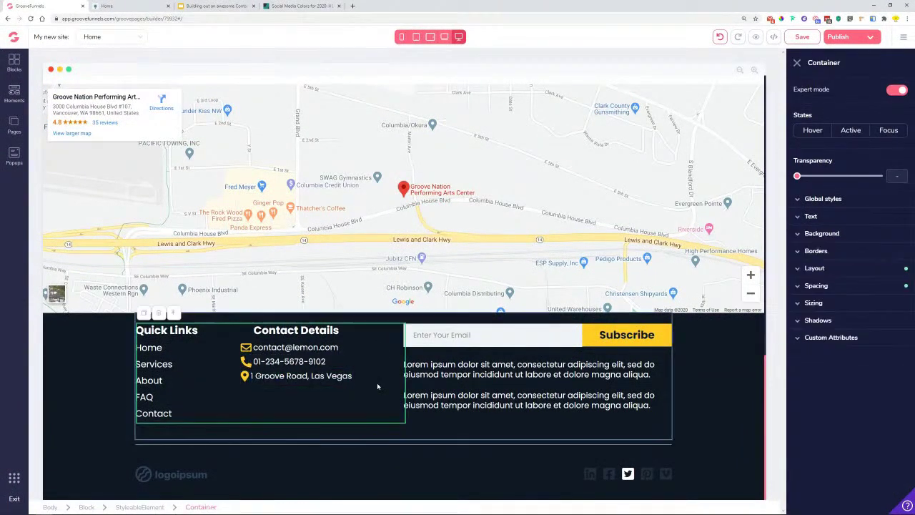
- Give the phone row 1rem top and bottom margins
click(330, 364)
click(844, 287)
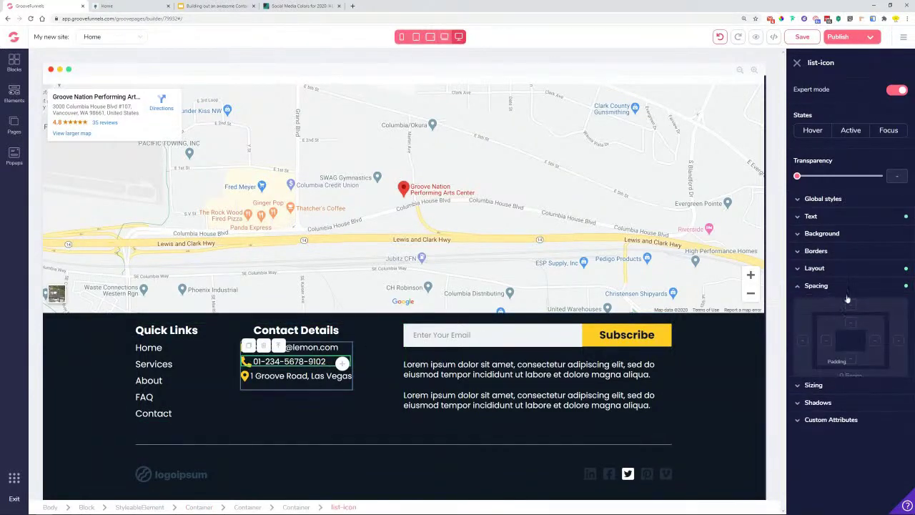
click(851, 306)
drag(797, 398, 817, 395)
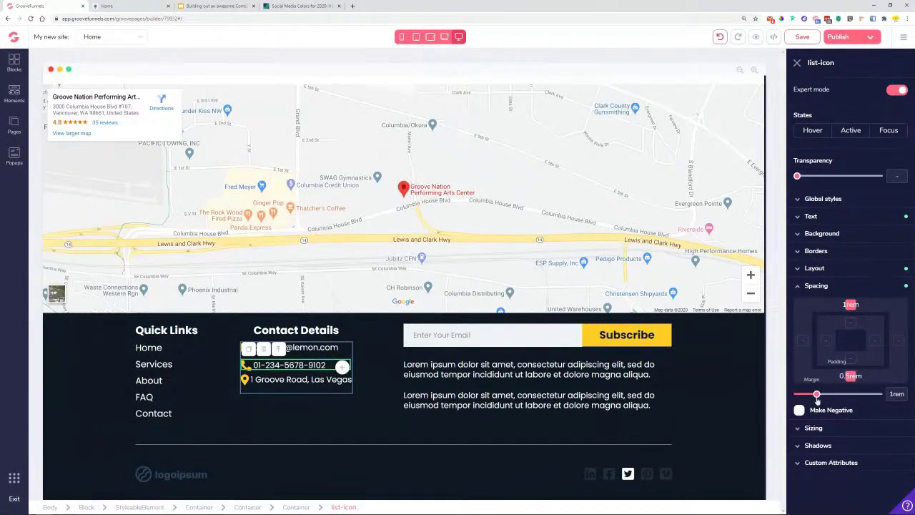
click(848, 305)
drag(809, 395, 816, 395)
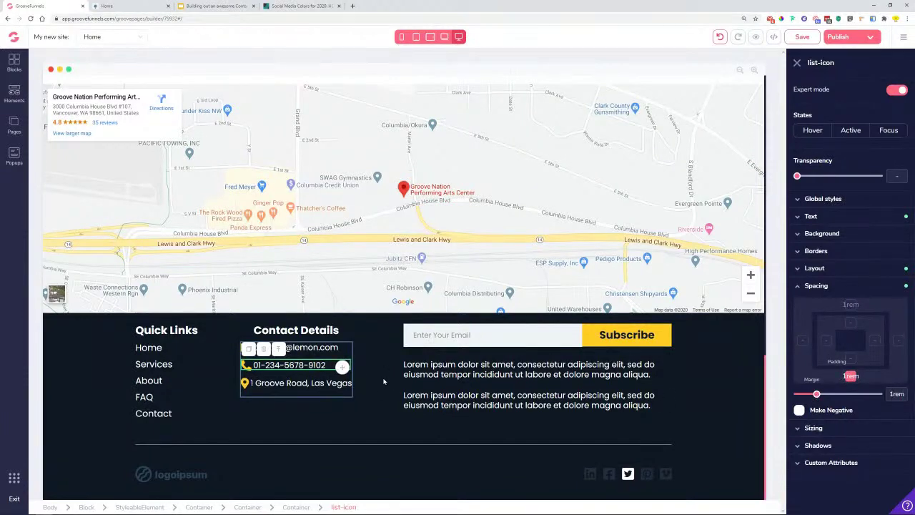
- Give the Contact Details column 1.25rem top padding to push the list down
click(275, 392)
click(309, 345)
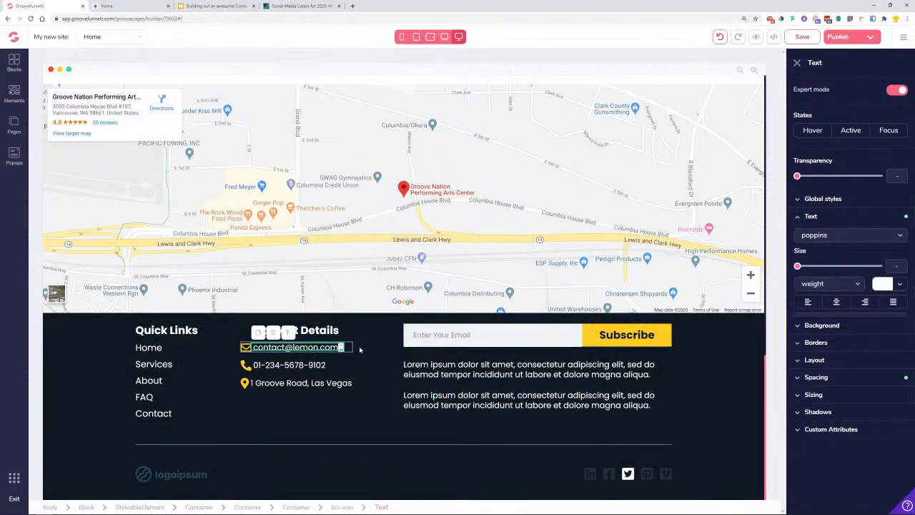
click(279, 334)
click(280, 334)
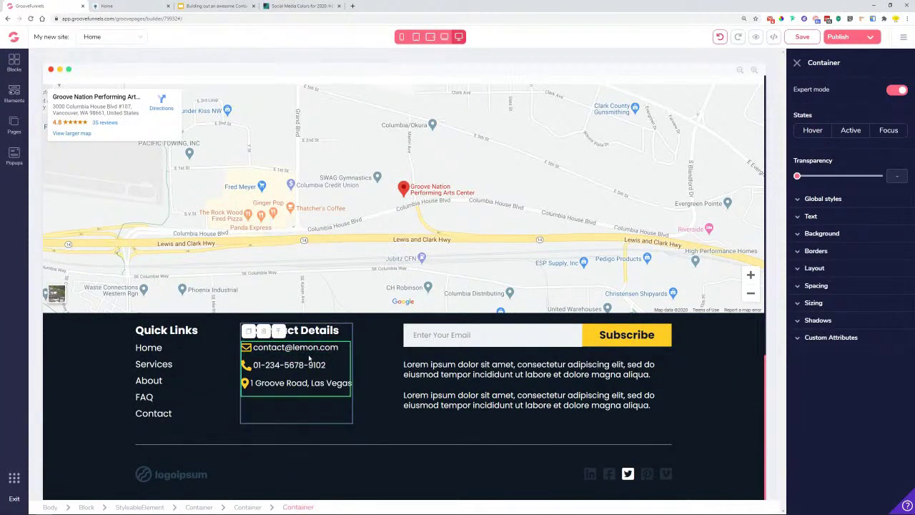
click(835, 285)
drag(798, 393, 772, 402)
click(850, 322)
drag(798, 394, 822, 402)
click(383, 367)
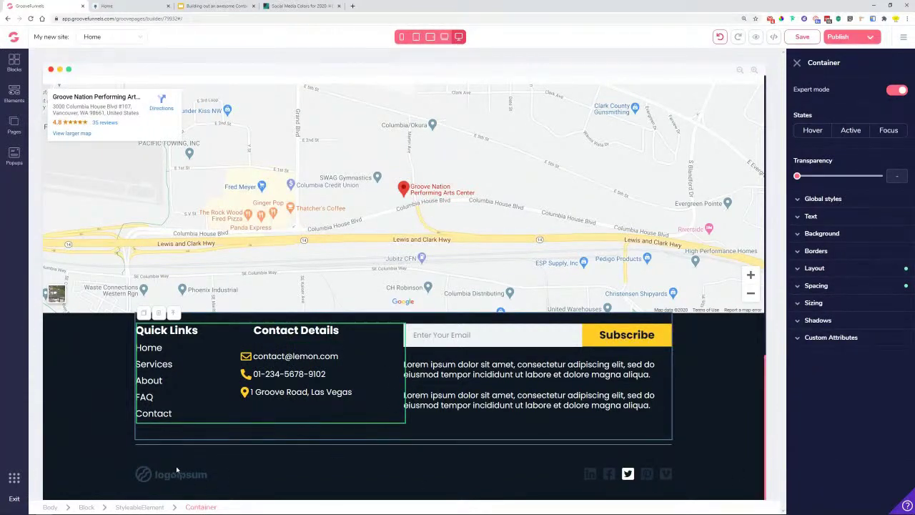
- Color the footer divider line dark gold, then bring up the Lemon reference page for comparison
click(258, 447)
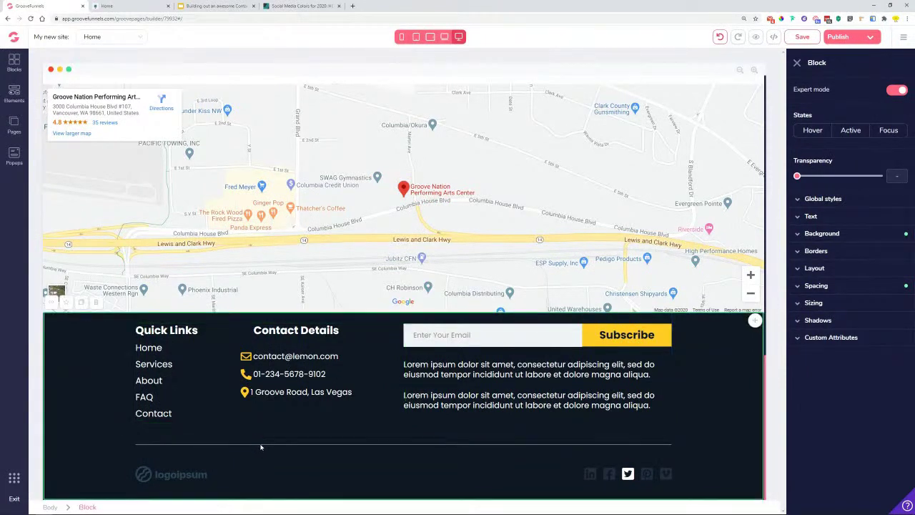
click(261, 446)
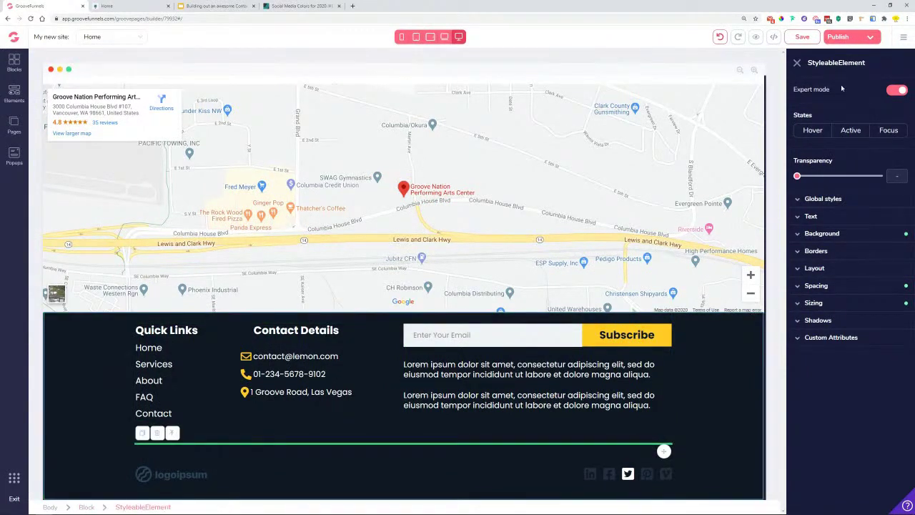
click(831, 235)
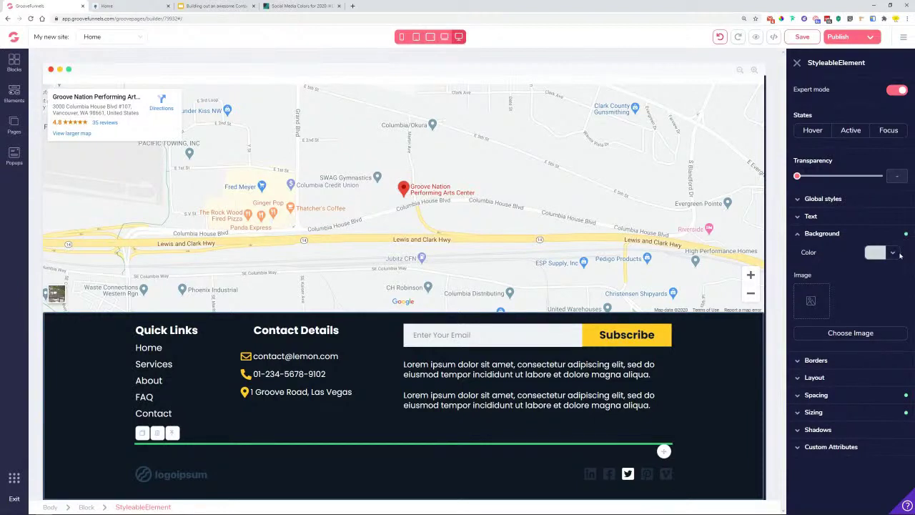
click(894, 255)
mouse_move(806, 315)
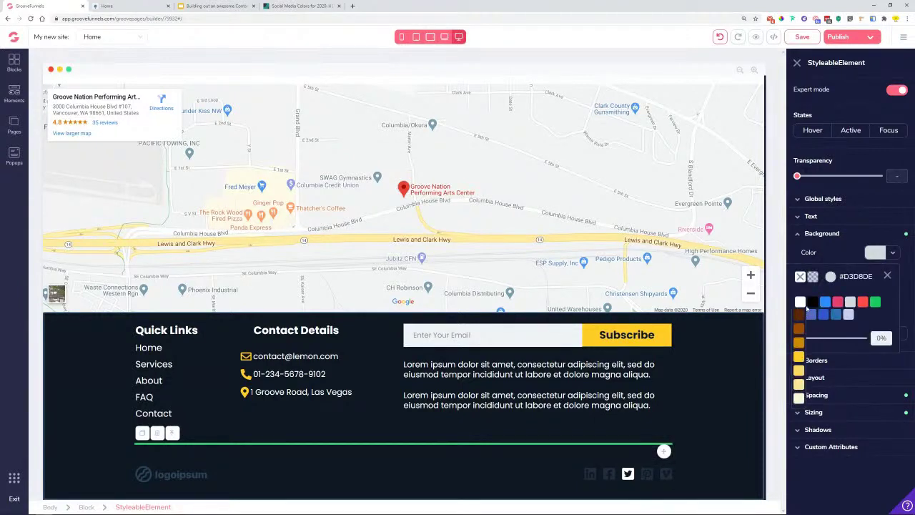
click(557, 448)
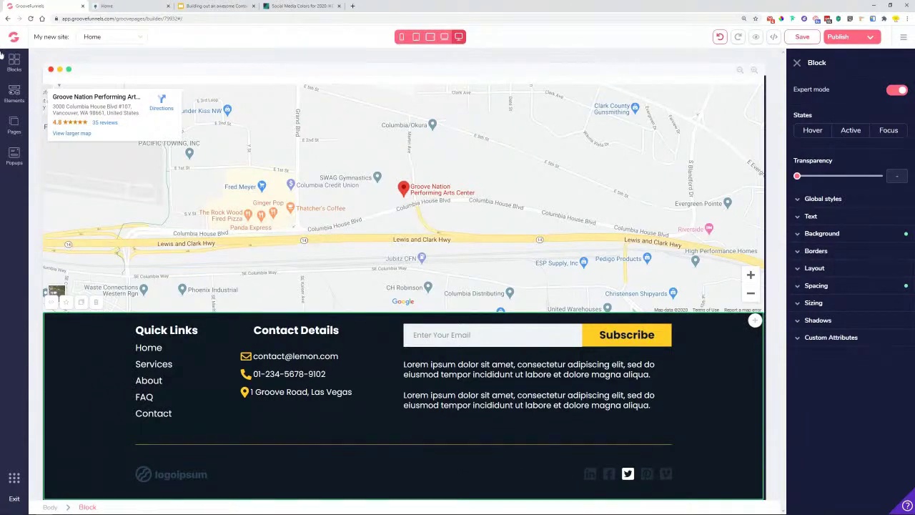
click(108, 6)
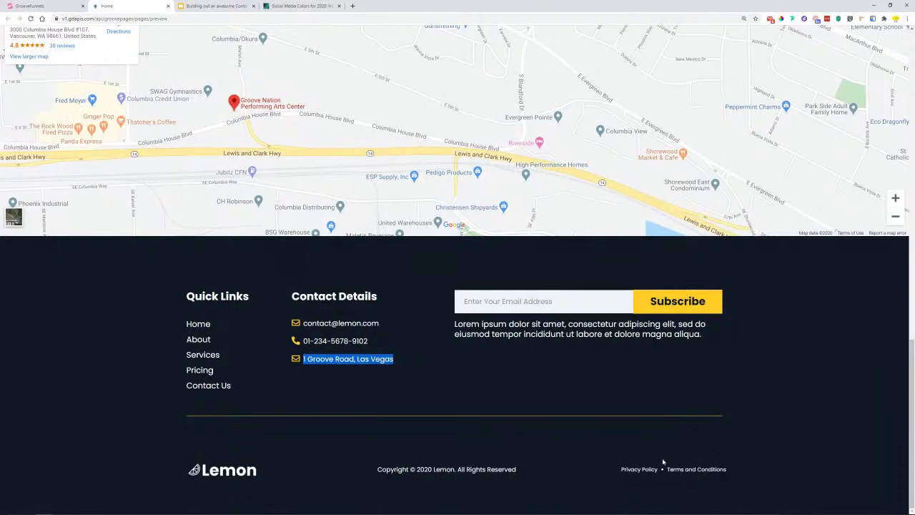
- Deselect the address text on the reference page and return to the GrooveFunnels editor tab
click(593, 439)
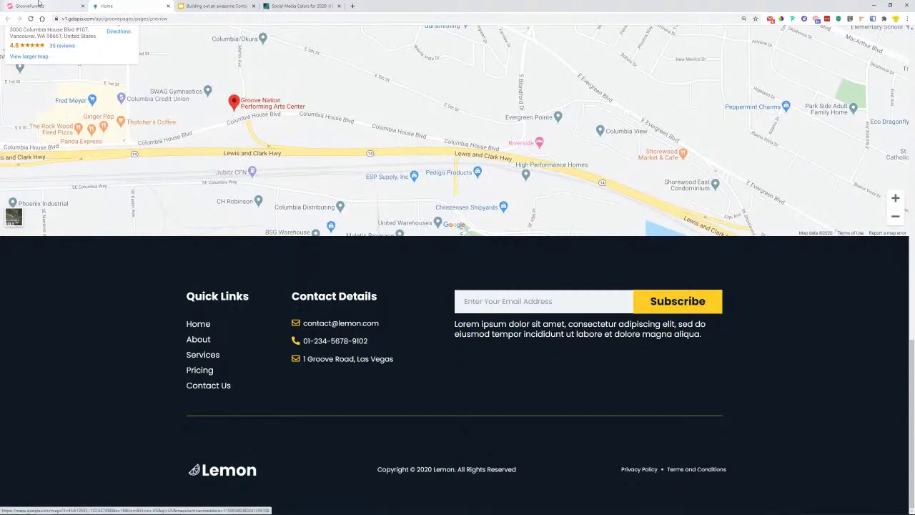
key(ctrl+shift+Tab)
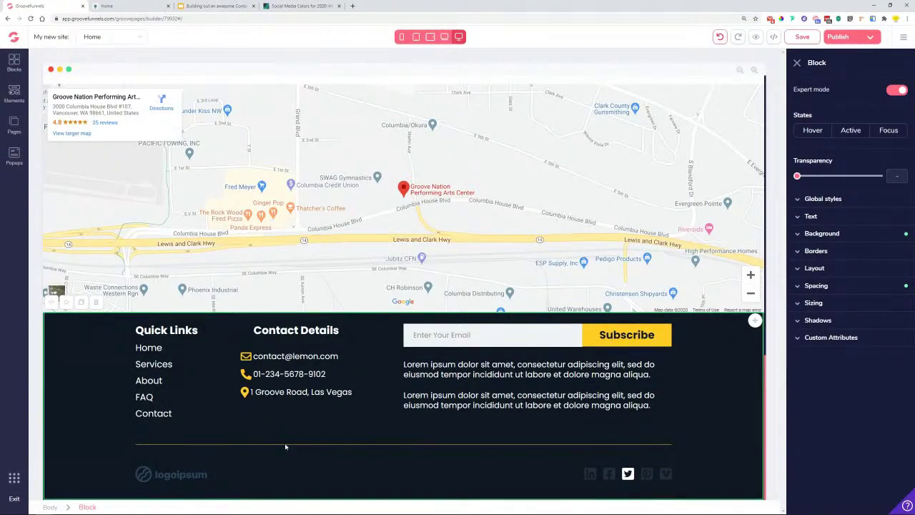
- Drop an empty Container into the footer's bottom row between the logo and social icons
click(321, 486)
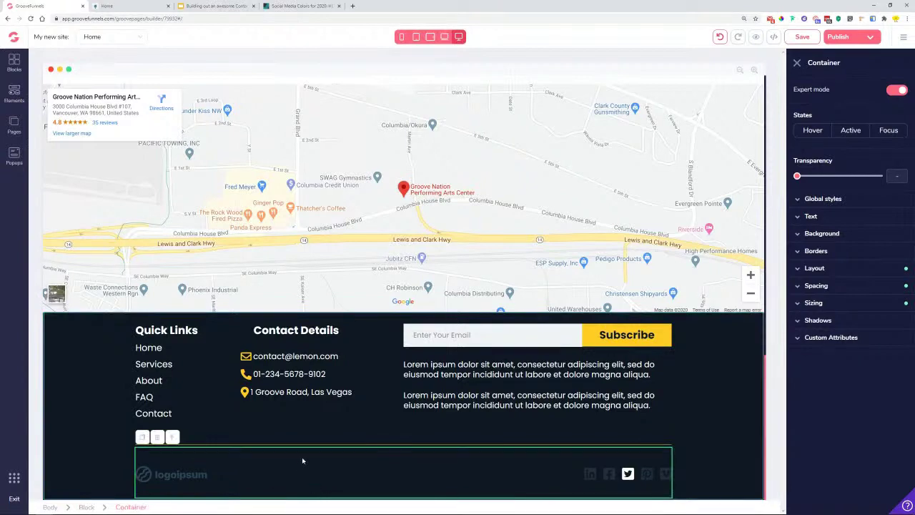
click(72, 365)
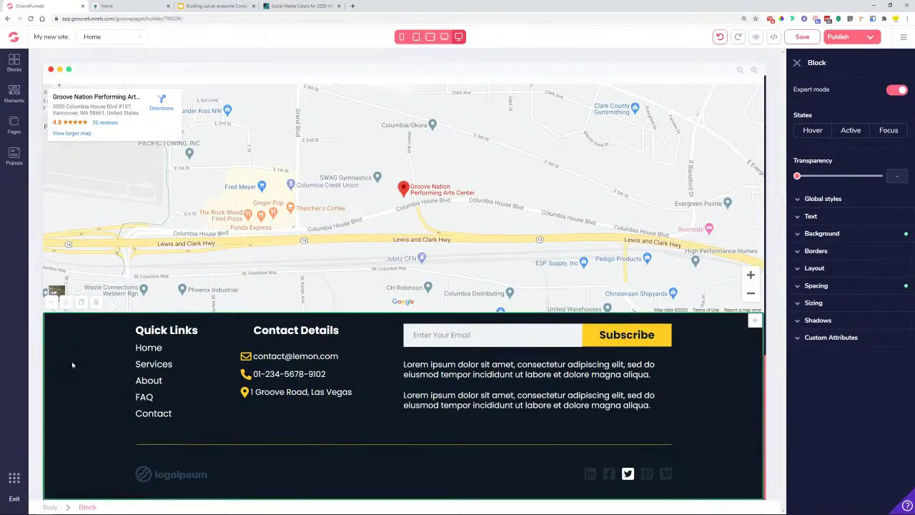
click(270, 478)
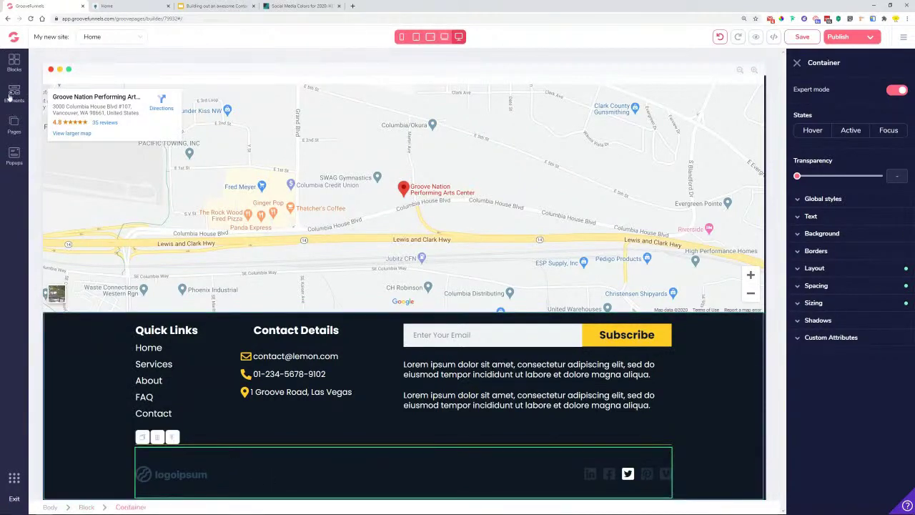
click(10, 95)
drag(53, 121, 340, 433)
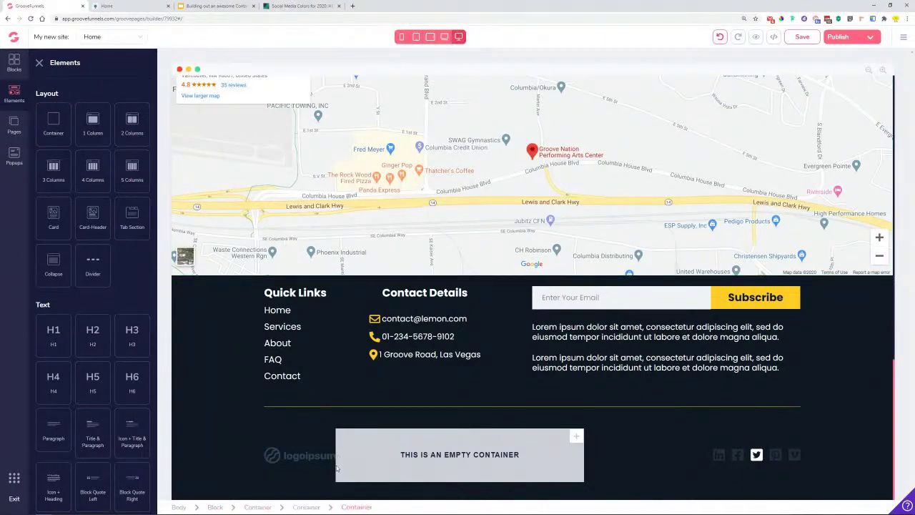
- Set the new container's layout to flex with centred primary alignment
click(314, 448)
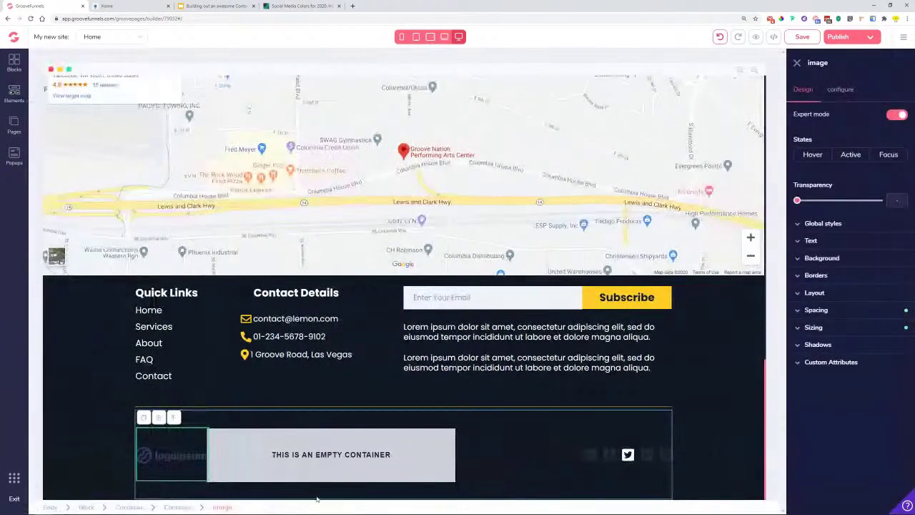
click(308, 448)
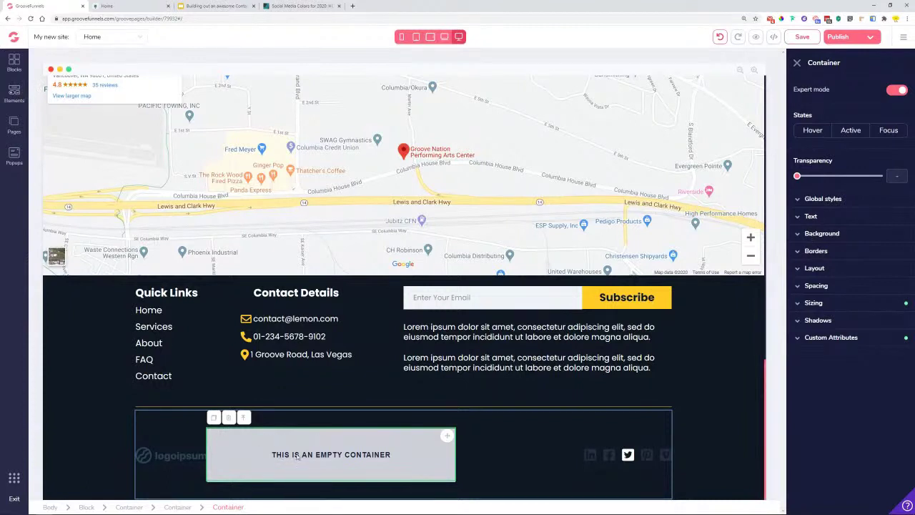
click(815, 268)
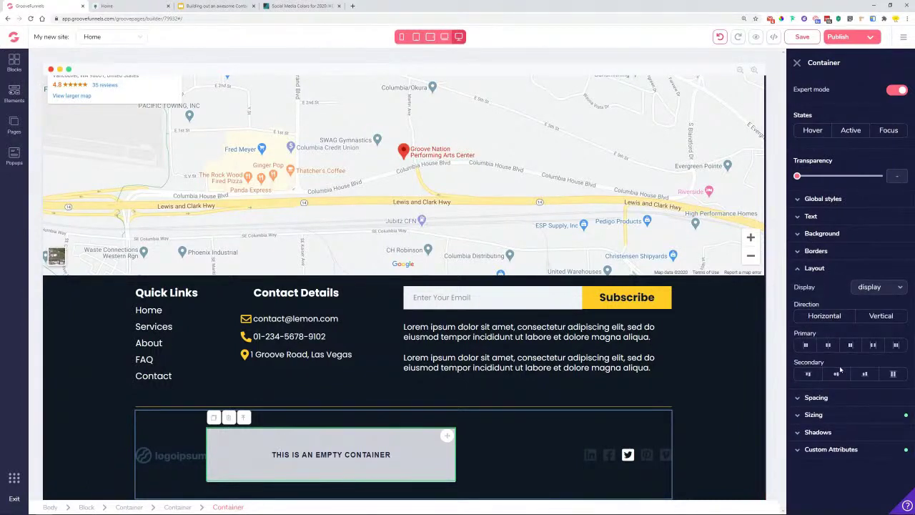
click(828, 347)
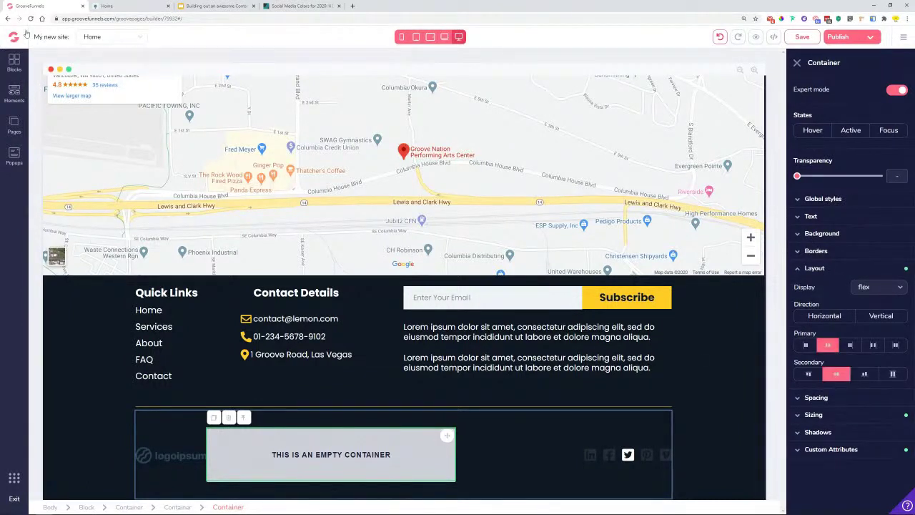
click(14, 93)
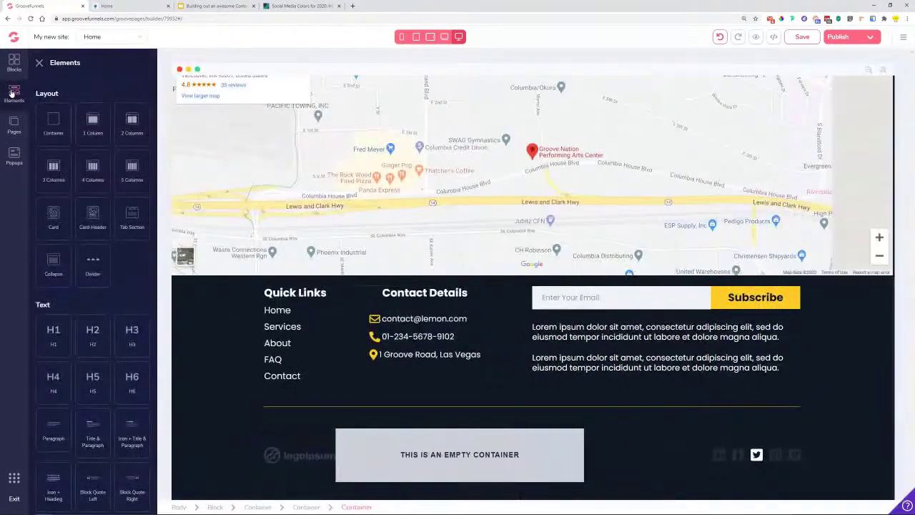
- Duplicate the paragraph under the subscribe form, then delete the duplicate again
click(633, 336)
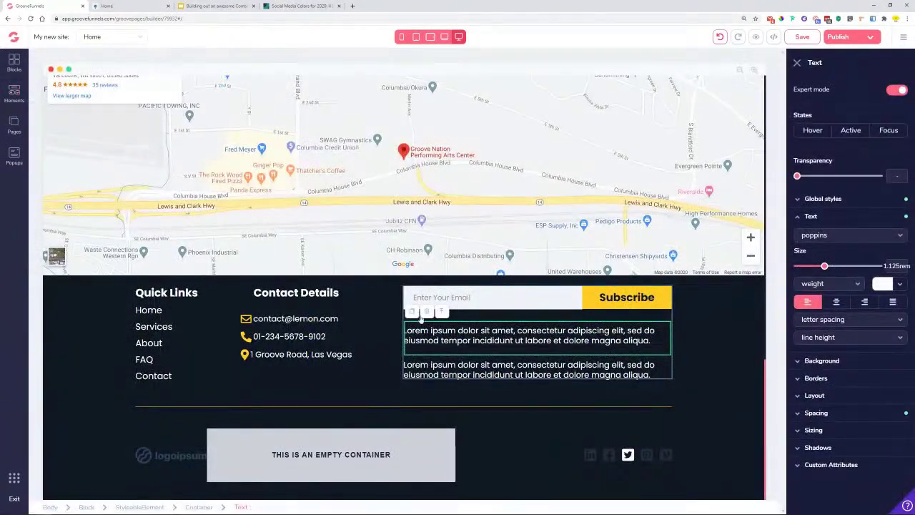
key(ctrl+d)
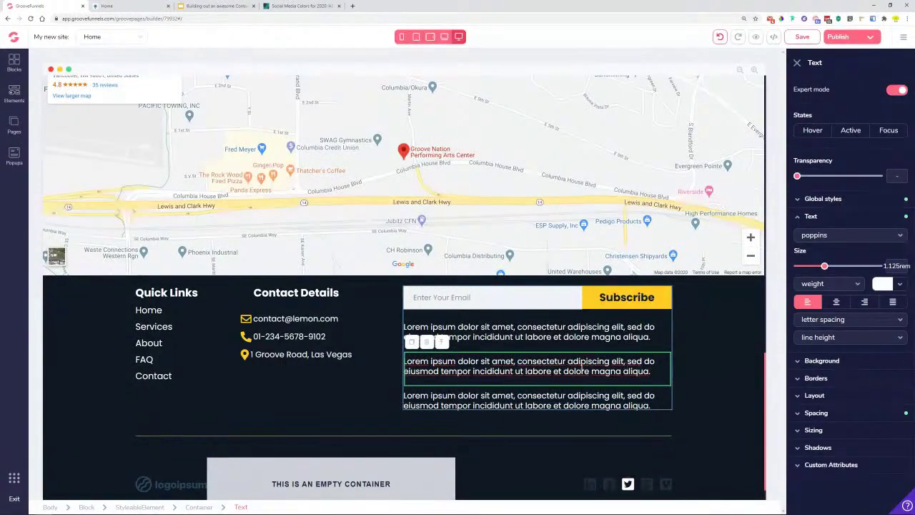
click(427, 342)
click(474, 285)
- Add a Paragraph element to the empty footer container and set its text colour to white (#FFFFFF)
click(14, 93)
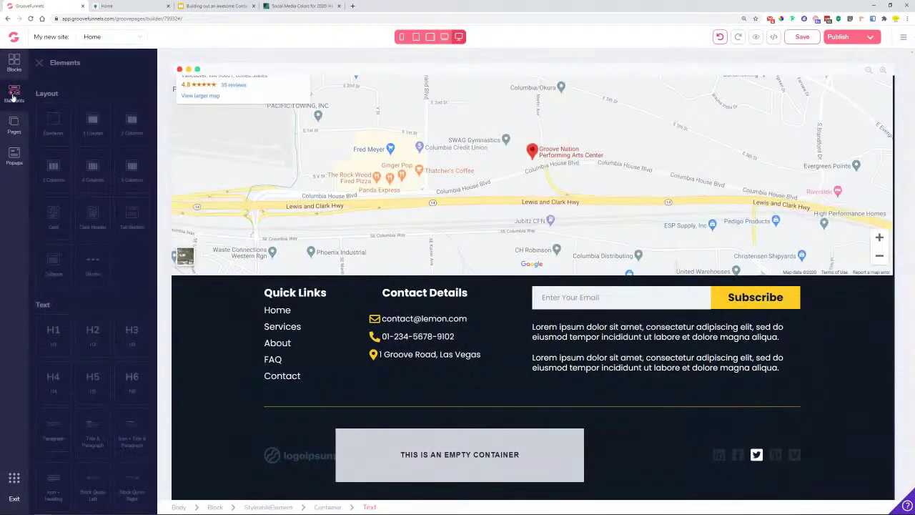
scroll(100, 311, down, 2)
drag(53, 336, 458, 460)
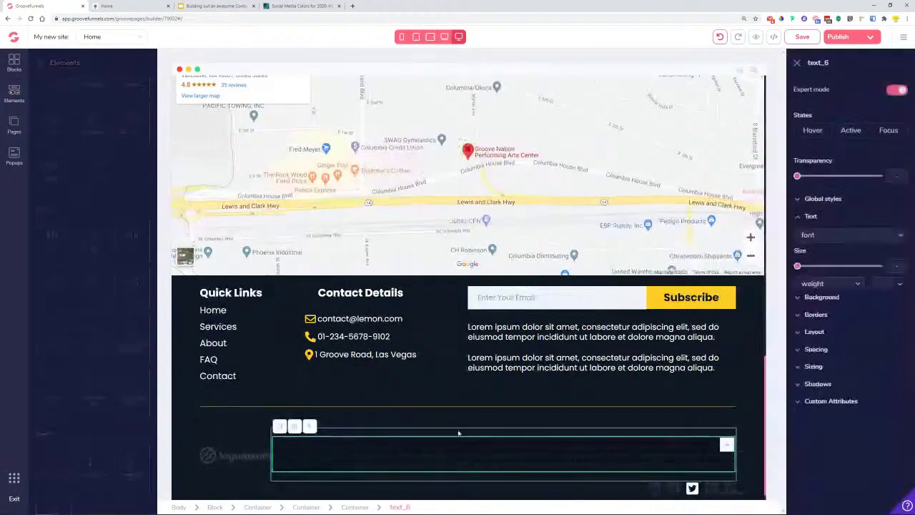
click(900, 284)
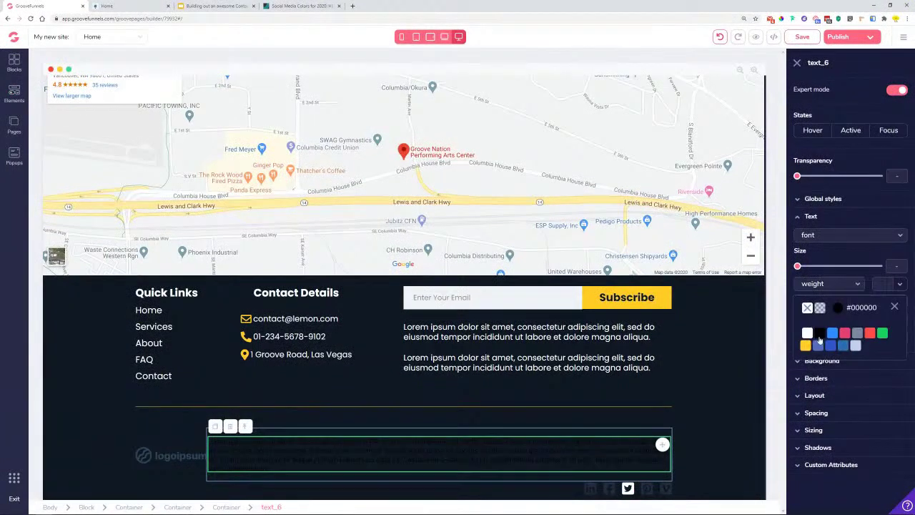
click(807, 333)
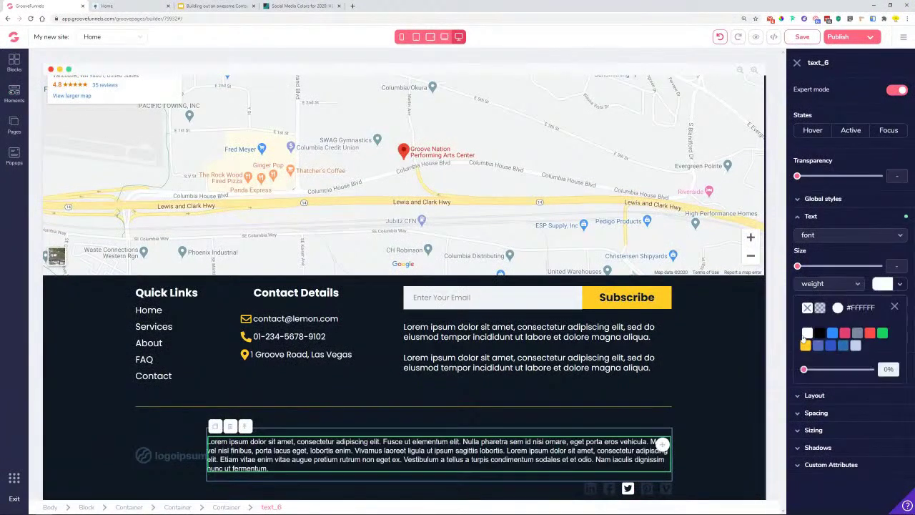
- Replace the placeholder with 'Copyright © 2020 Lemon. All Rights Reserved' copied from the reference preview
triple_click(295, 441)
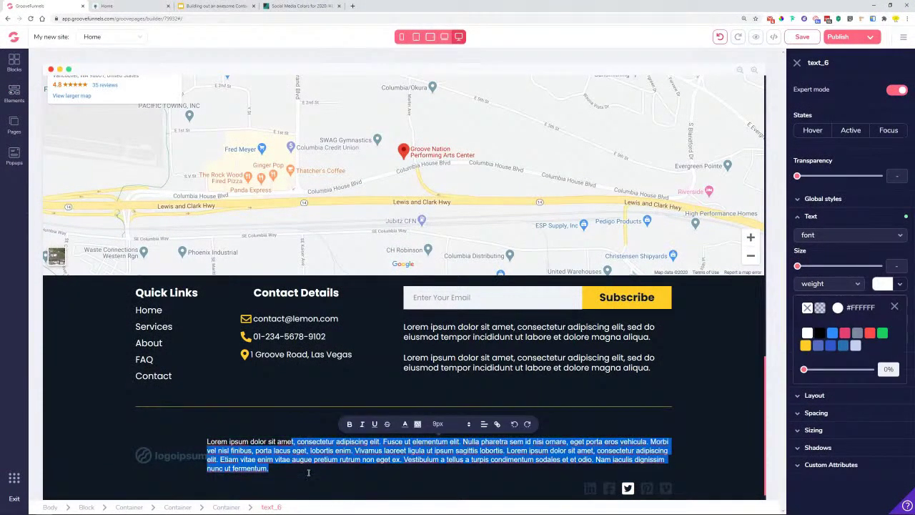
text(Lorem ipsum dolor sit)
key(ctrl+Tab)
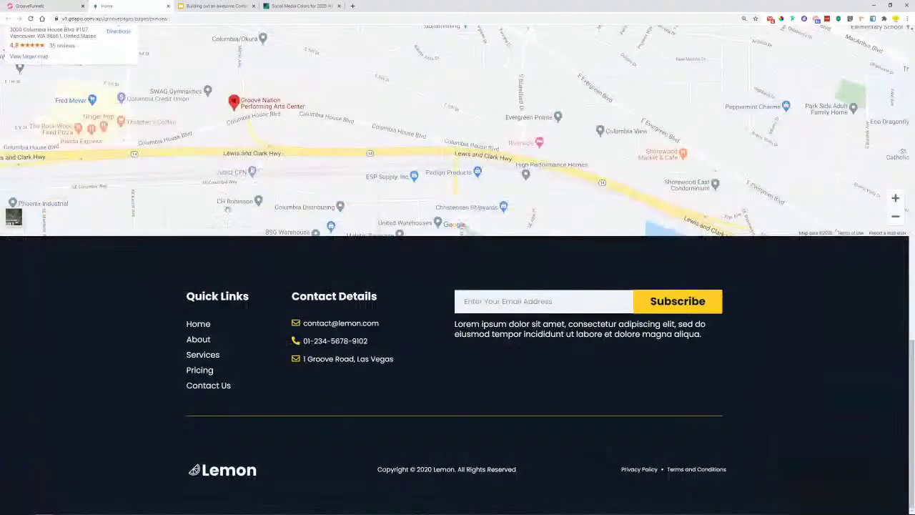
drag(381, 471, 378, 471)
key(ctrl+c)
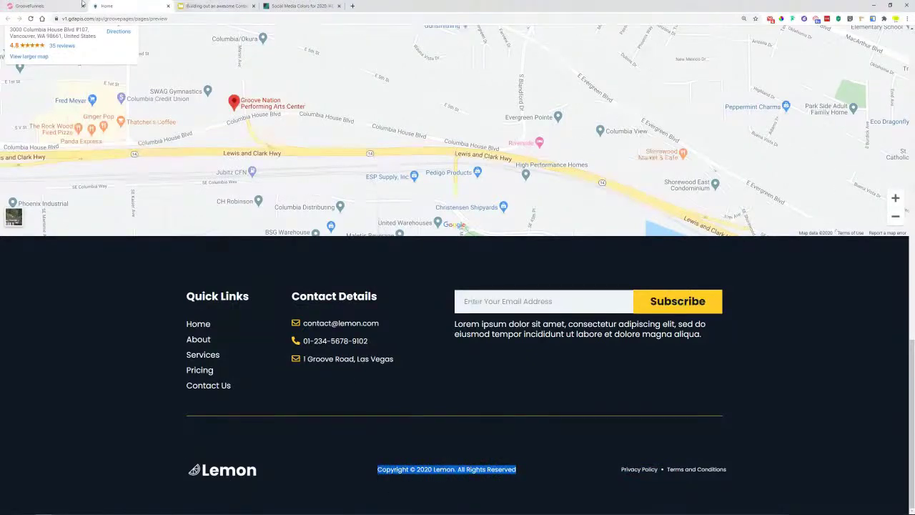
click(80, 5)
double_click(351, 456)
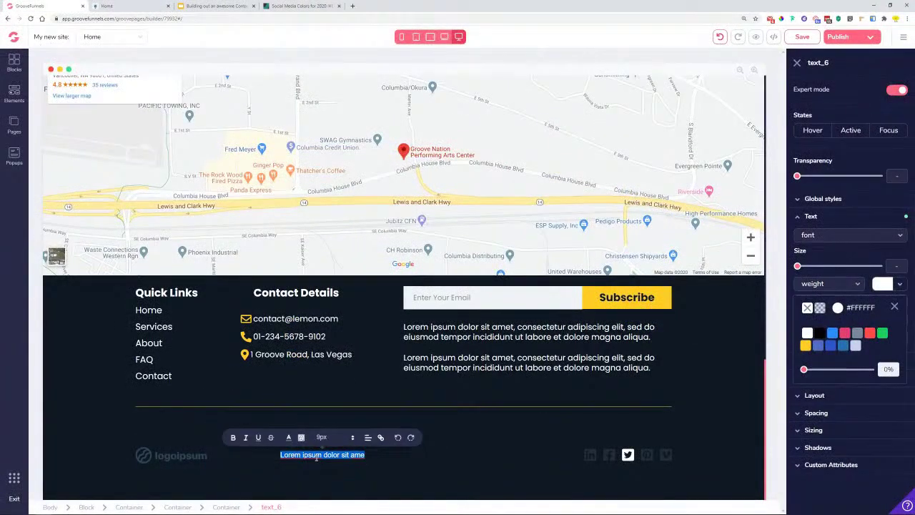
key(ctrl+v)
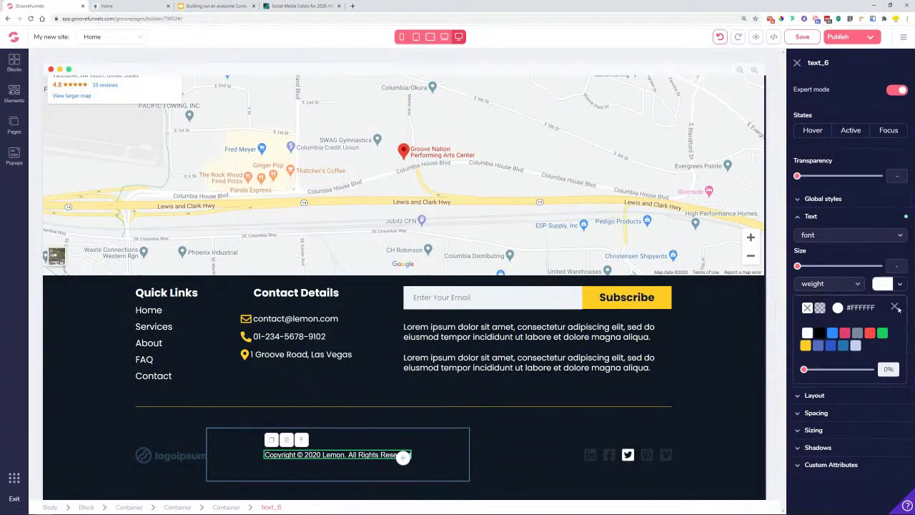
- Set the copyright line's font to poppins and select its containing rows
click(894, 307)
click(856, 236)
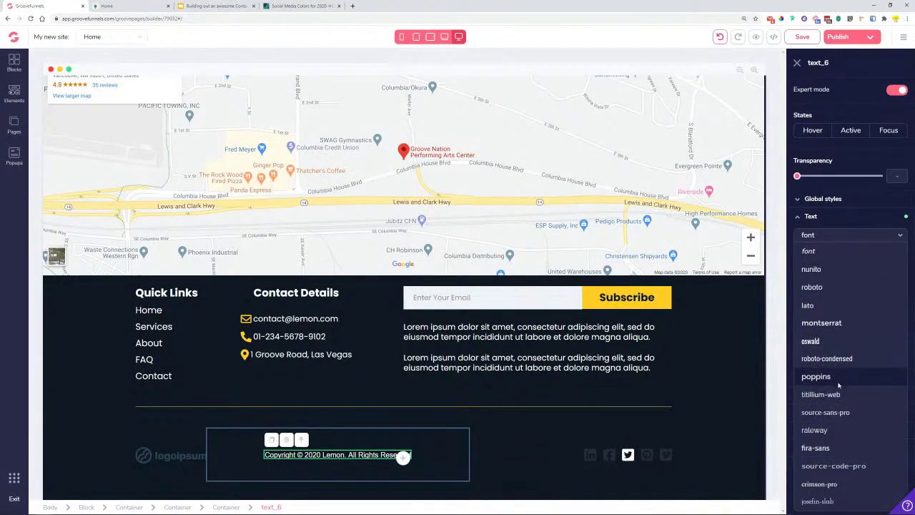
click(833, 379)
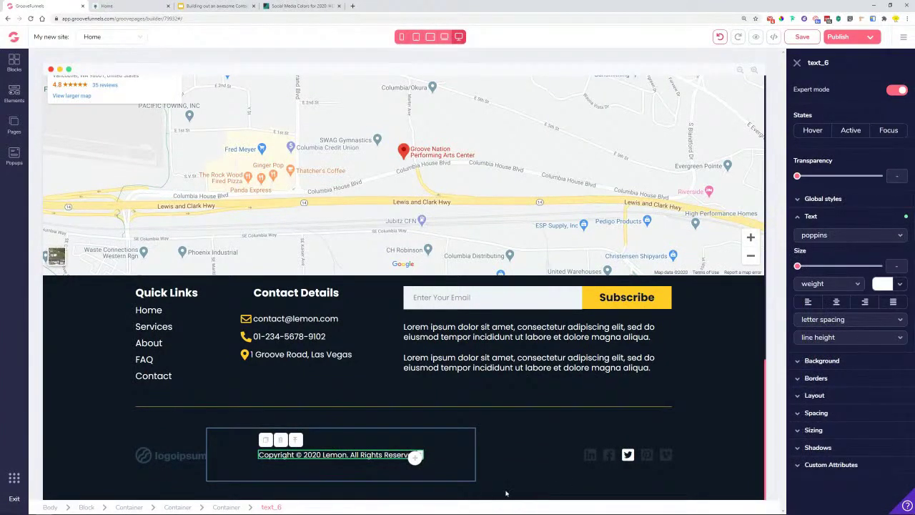
click(517, 470)
click(425, 470)
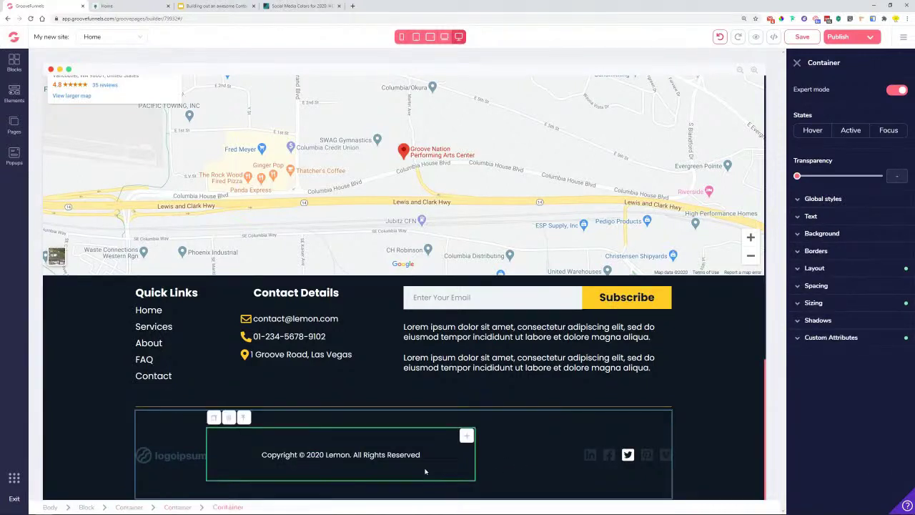
- Inspect the footer's social media icons and their containers, then return to the Home preview tab
click(601, 462)
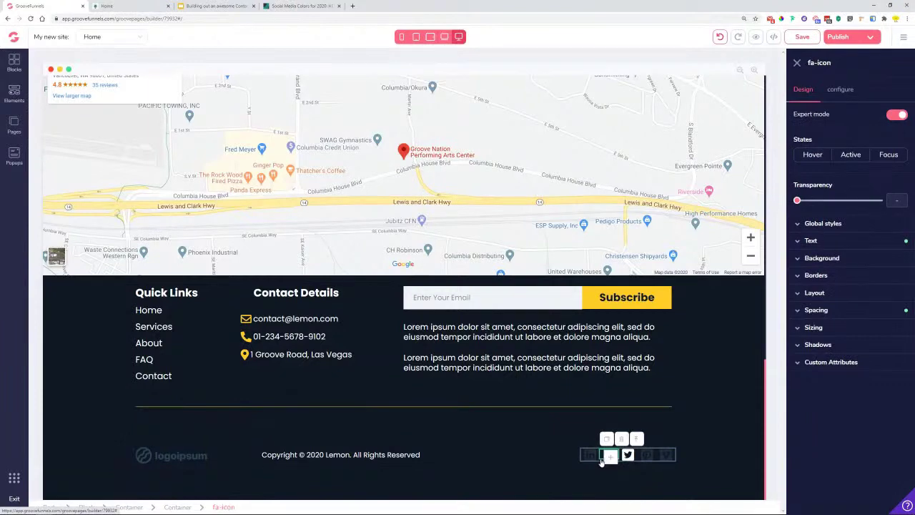
click(583, 459)
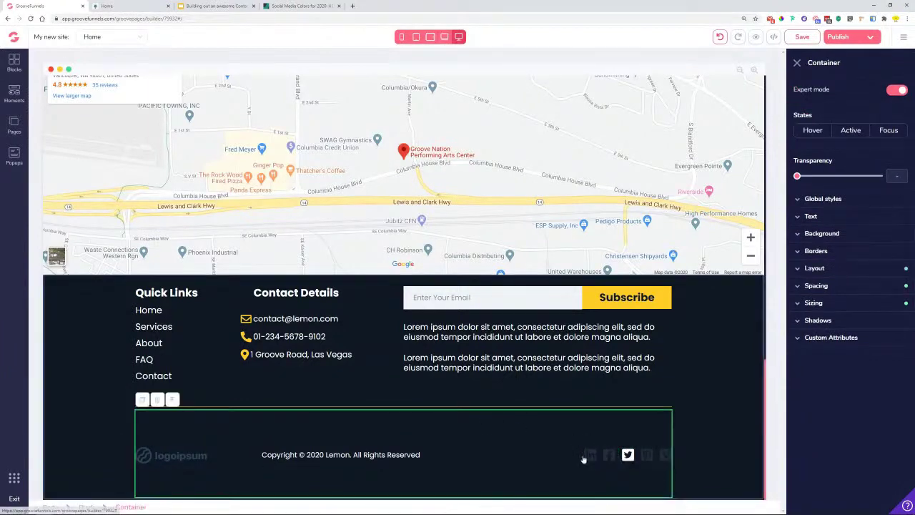
click(584, 458)
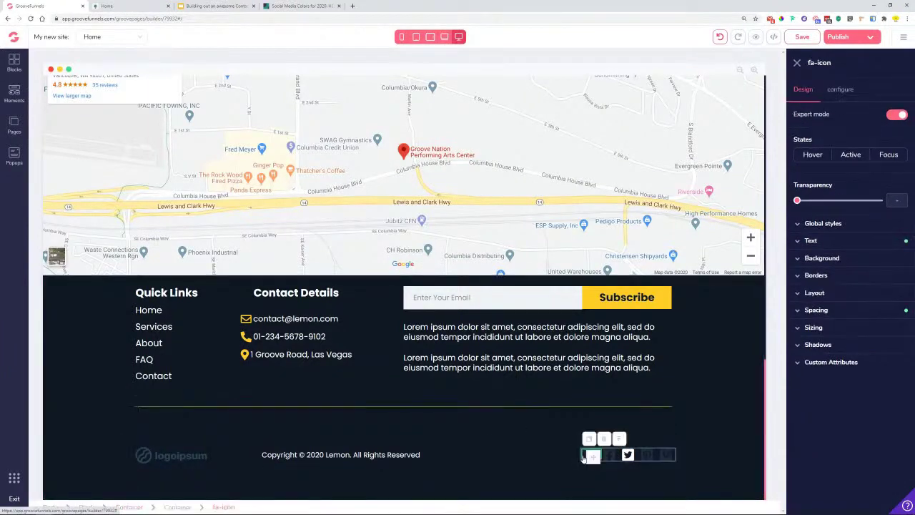
click(177, 507)
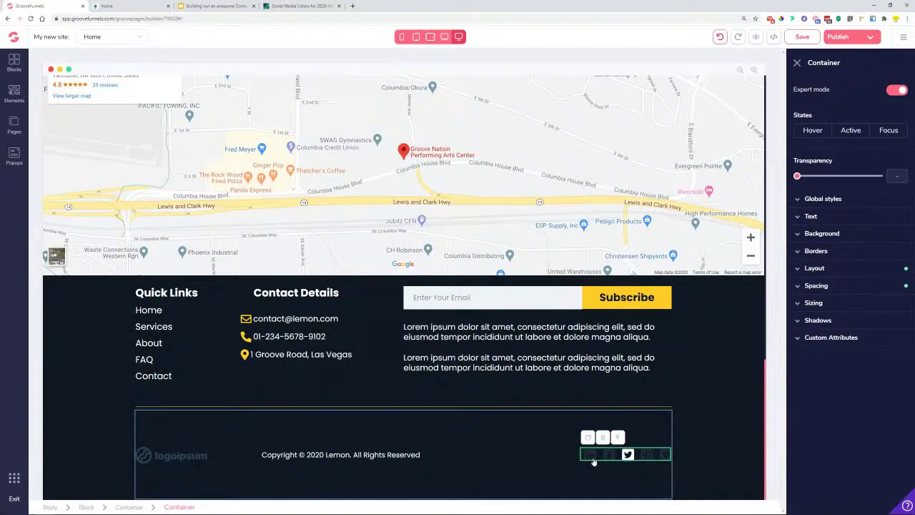
click(121, 8)
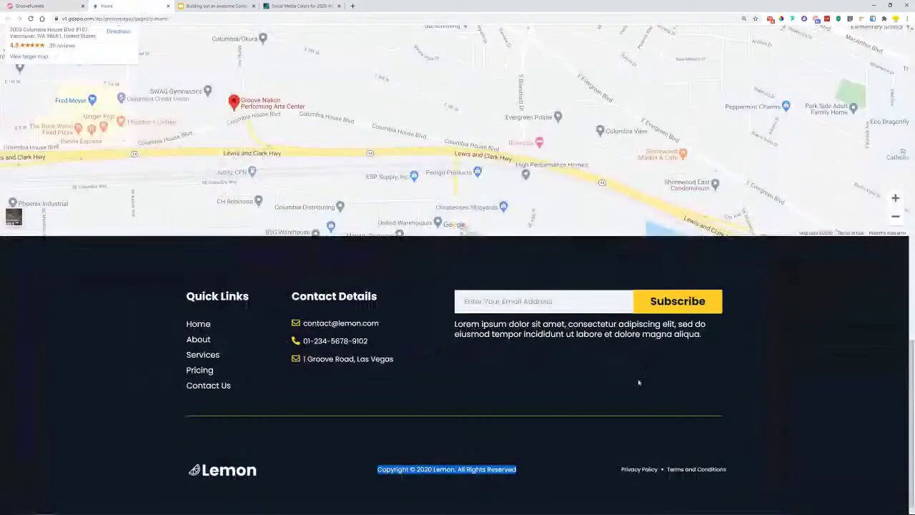
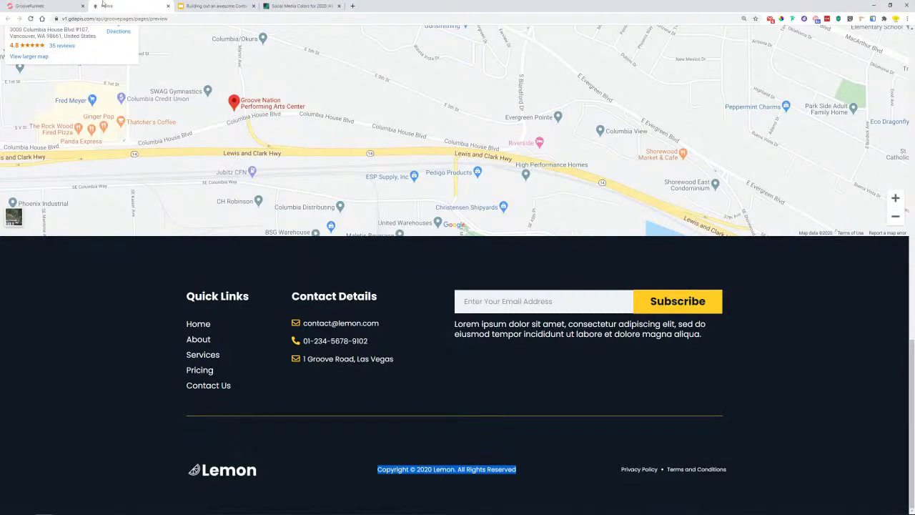
- Back in the editor, select part of the footer copyright text and start a link, then dismiss it
click(43, 5)
click(414, 455)
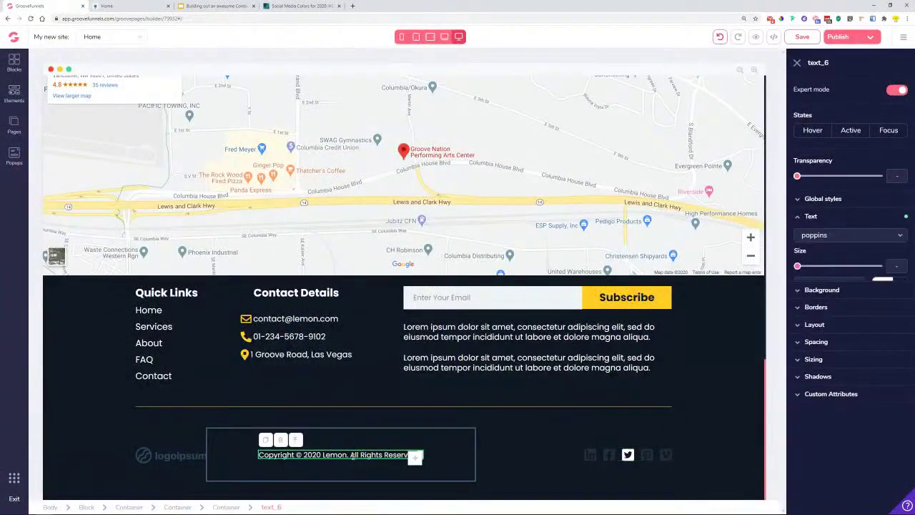
drag(350, 455, 423, 455)
click(438, 437)
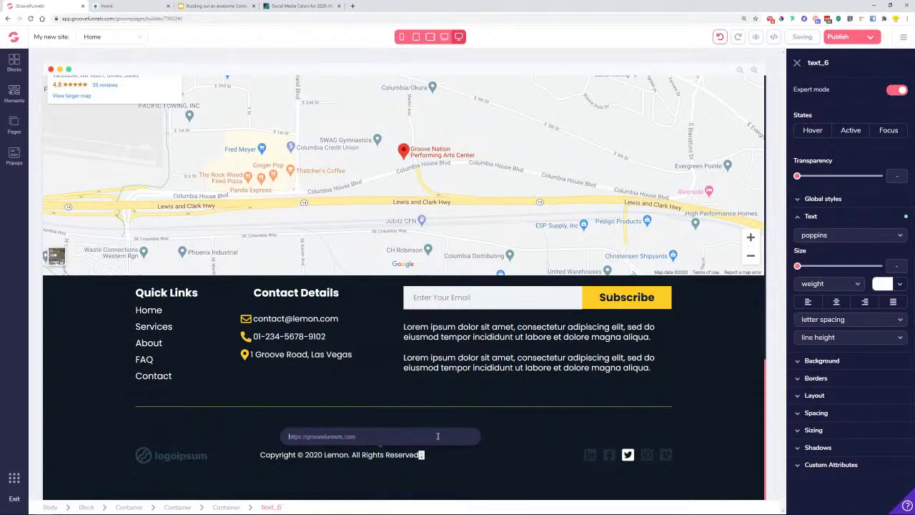
click(498, 480)
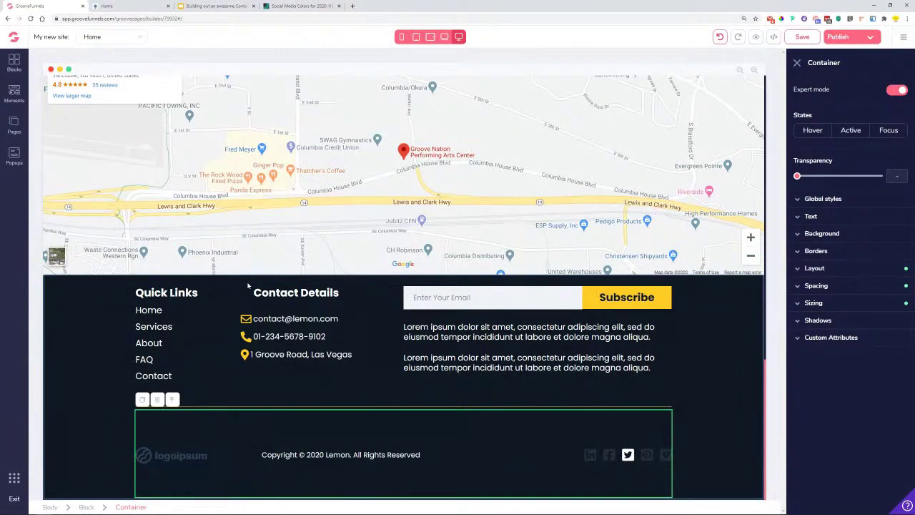
- Drag a Text Link element from Elements into the footer's social icons row
click(15, 96)
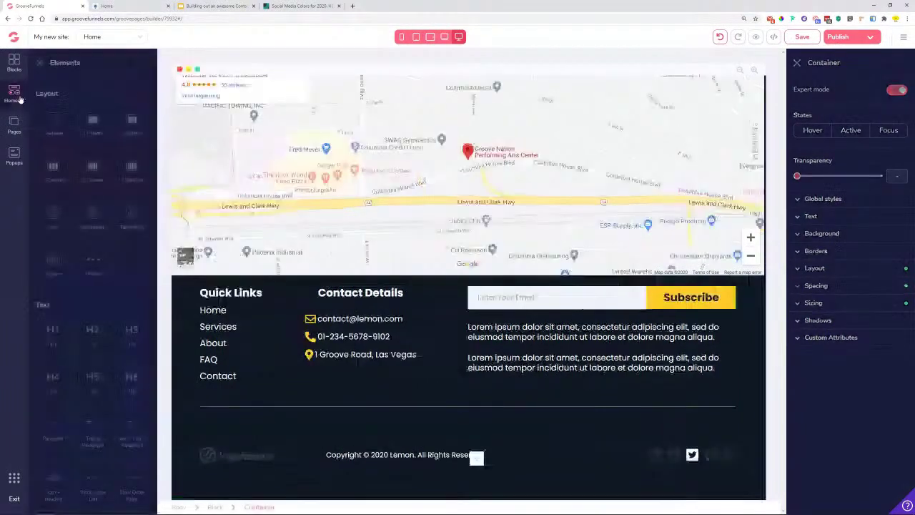
scroll(100, 285, down, 5)
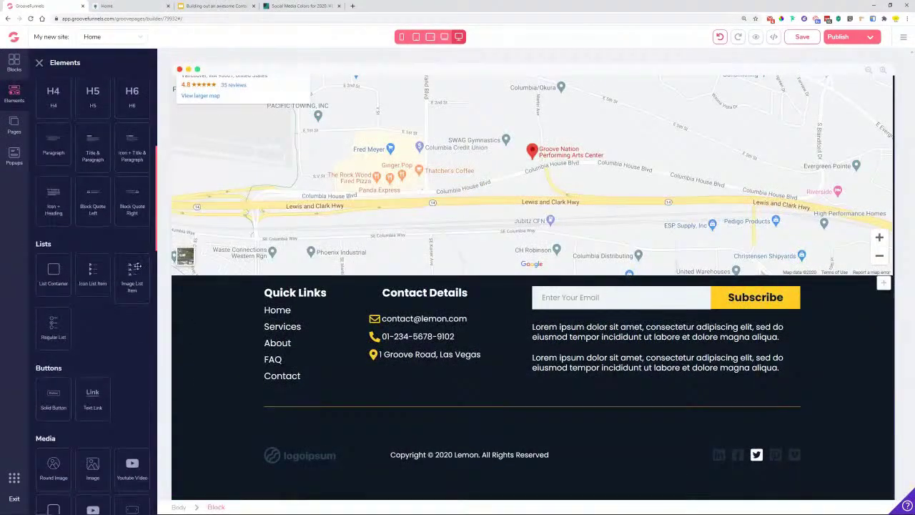
scroll(107, 301, down, 4)
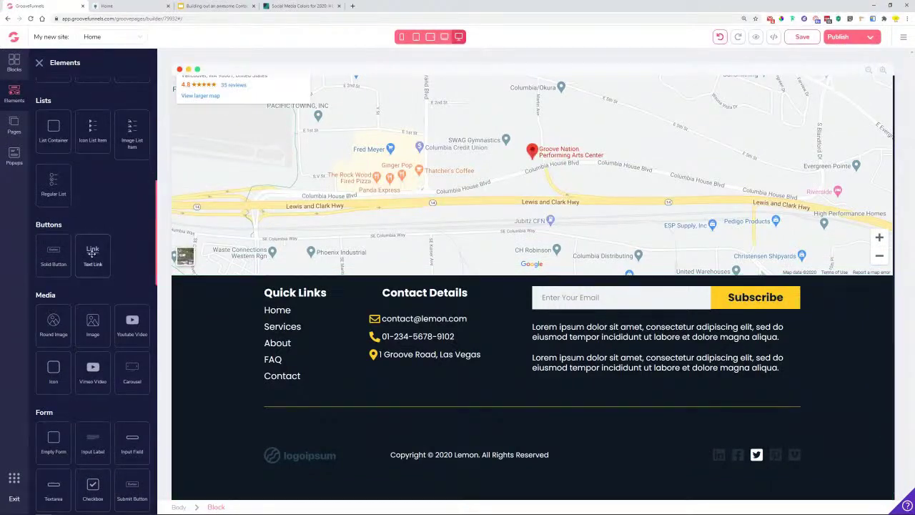
drag(93, 252, 713, 458)
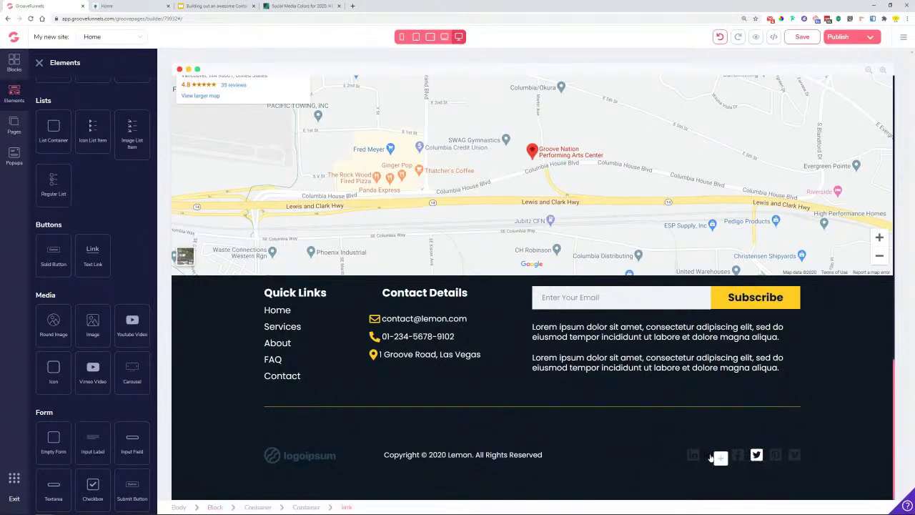
- Set the new text link's text colour to white
click(838, 263)
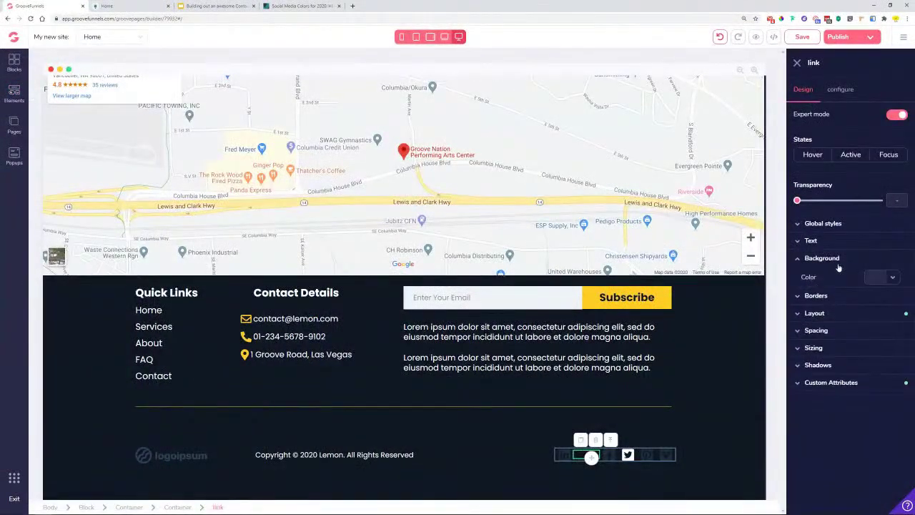
click(836, 258)
click(825, 224)
click(826, 242)
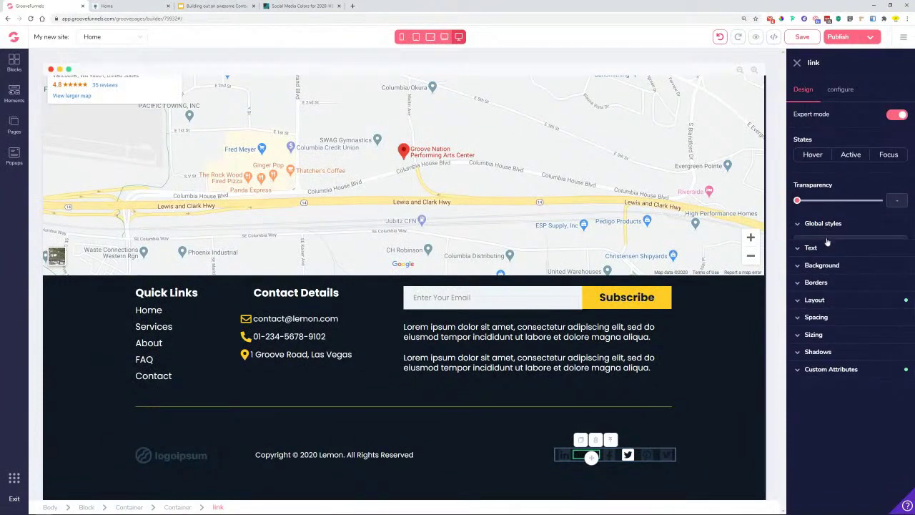
click(887, 307)
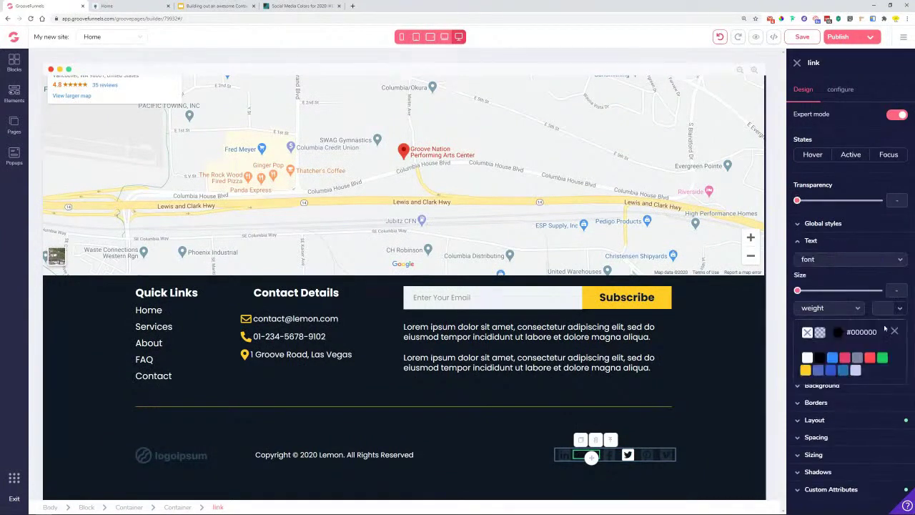
click(807, 358)
click(581, 469)
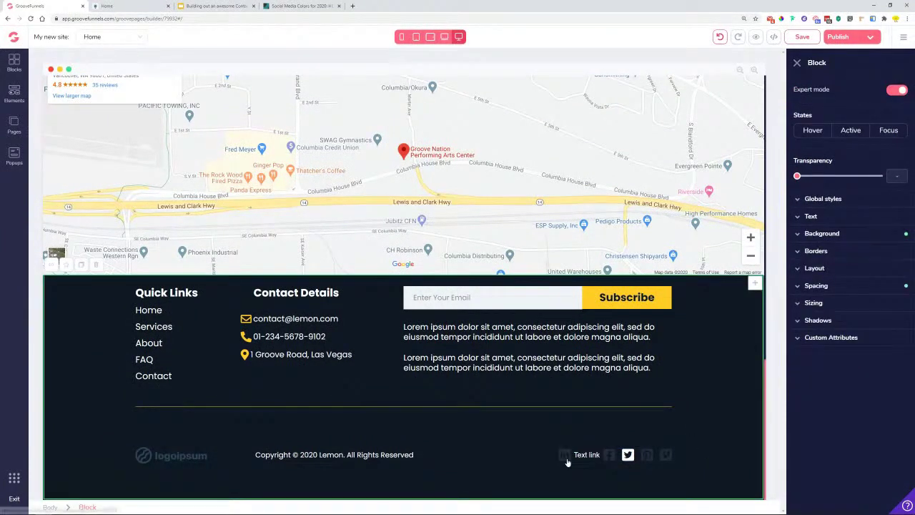
- Add a test paragraph to the footer, make its text white, then delete it
click(15, 94)
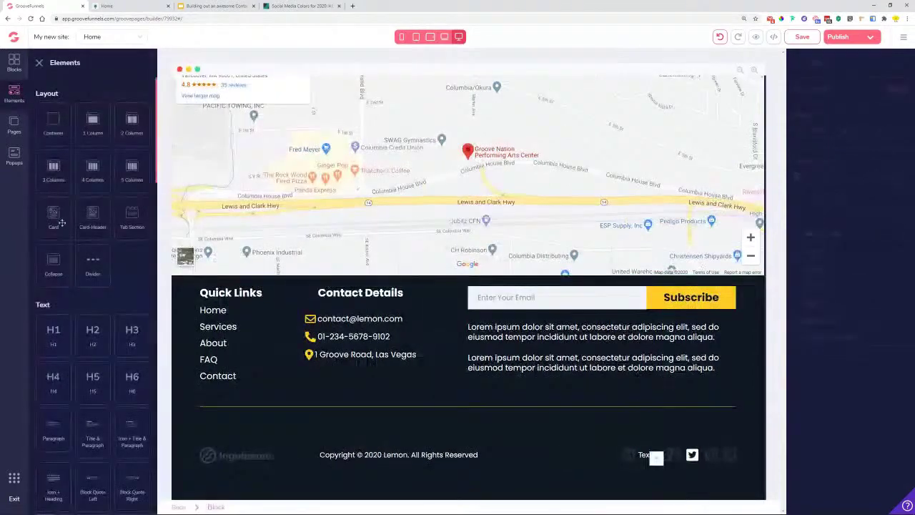
scroll(93, 322, down, 2)
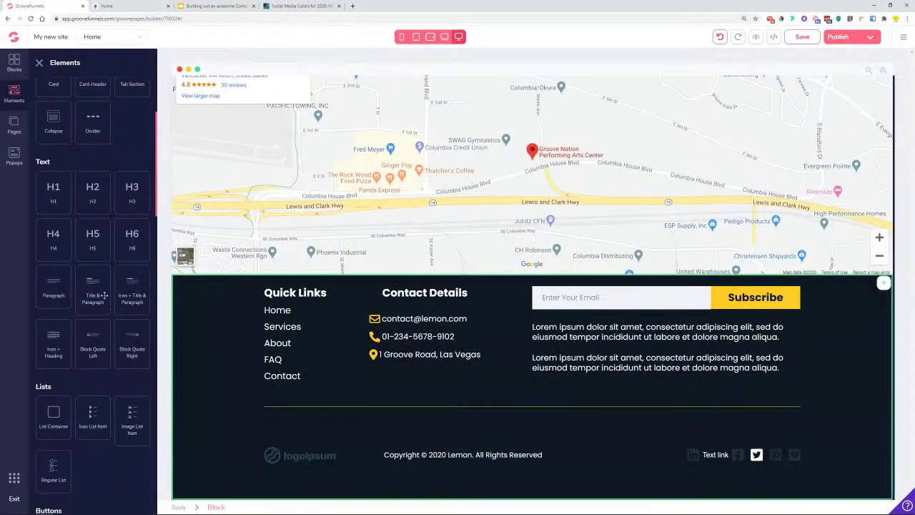
drag(52, 289, 749, 470)
click(321, 454)
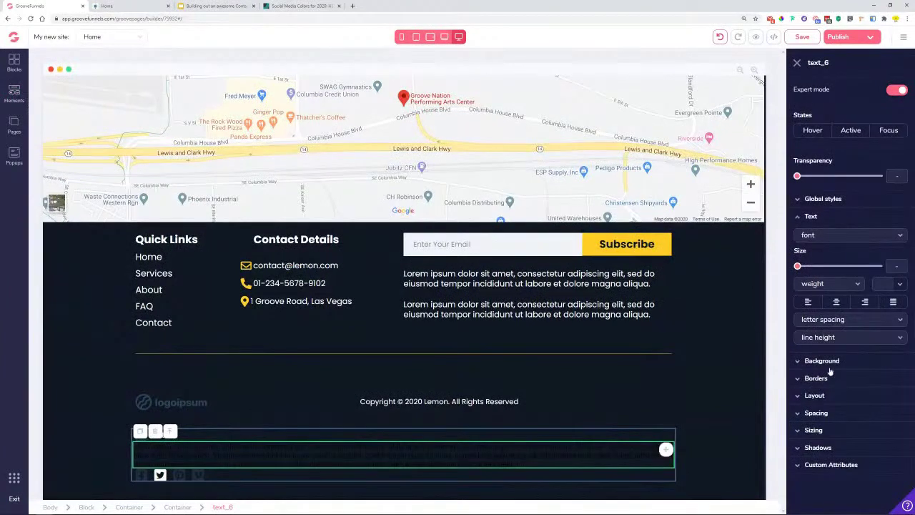
click(901, 284)
click(807, 333)
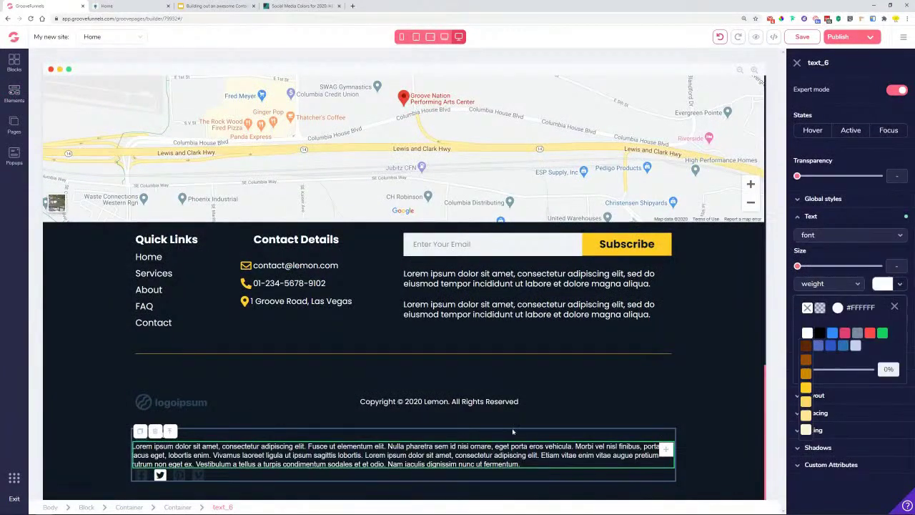
drag(133, 446, 582, 467)
key(BackSpace)
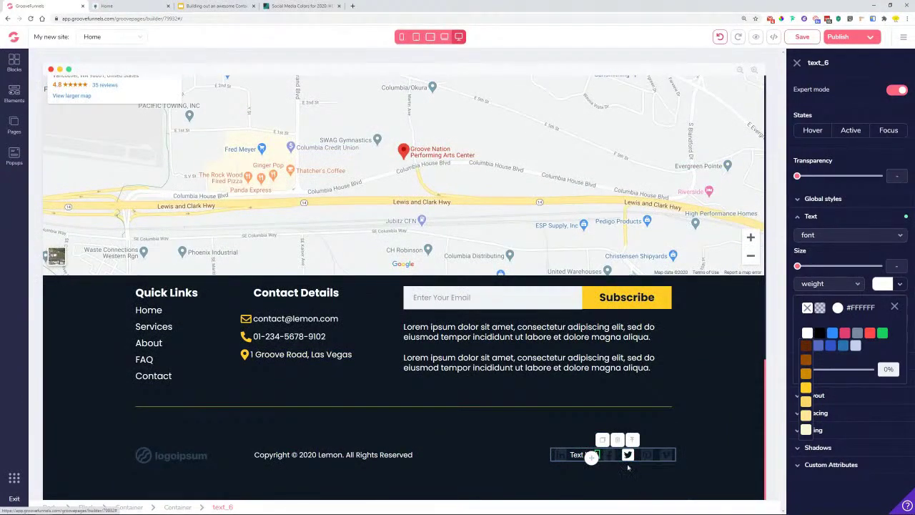
- Delete the icon inside the text link and the next social icon, confirming each
click(579, 459)
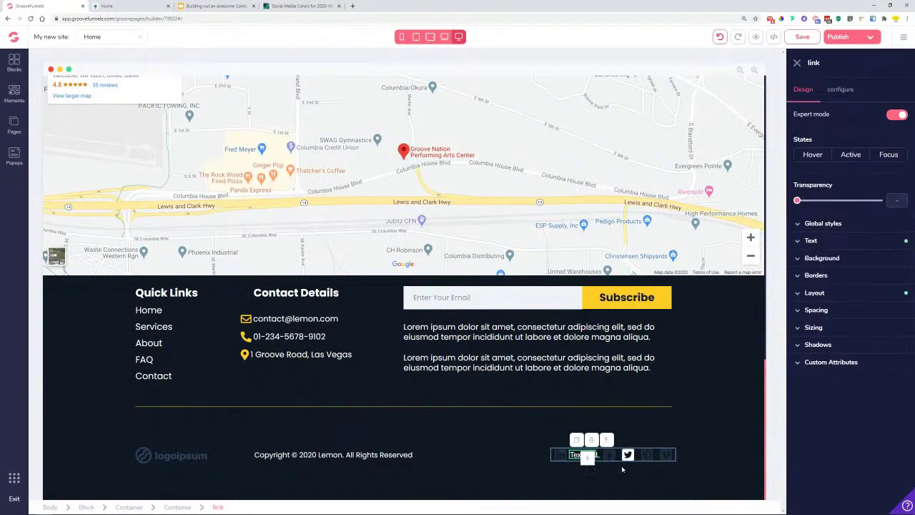
click(599, 456)
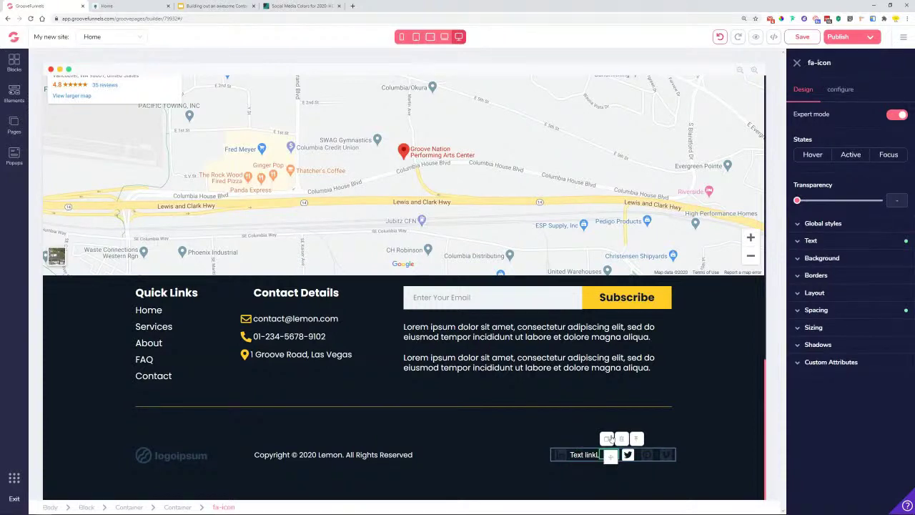
click(621, 439)
click(476, 283)
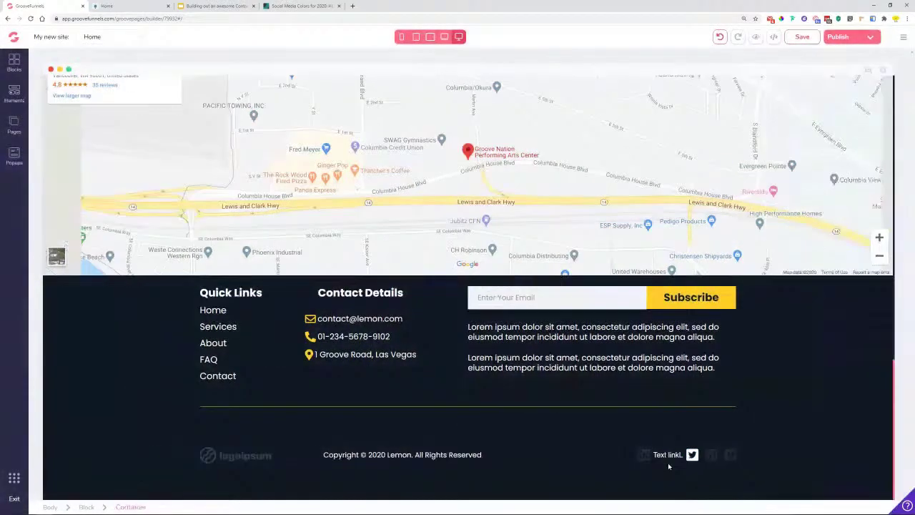
click(639, 460)
click(608, 438)
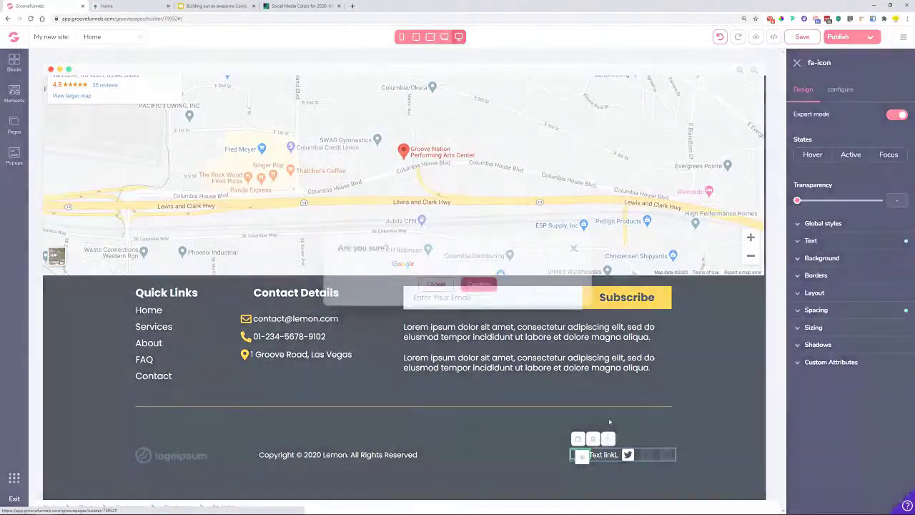
click(478, 284)
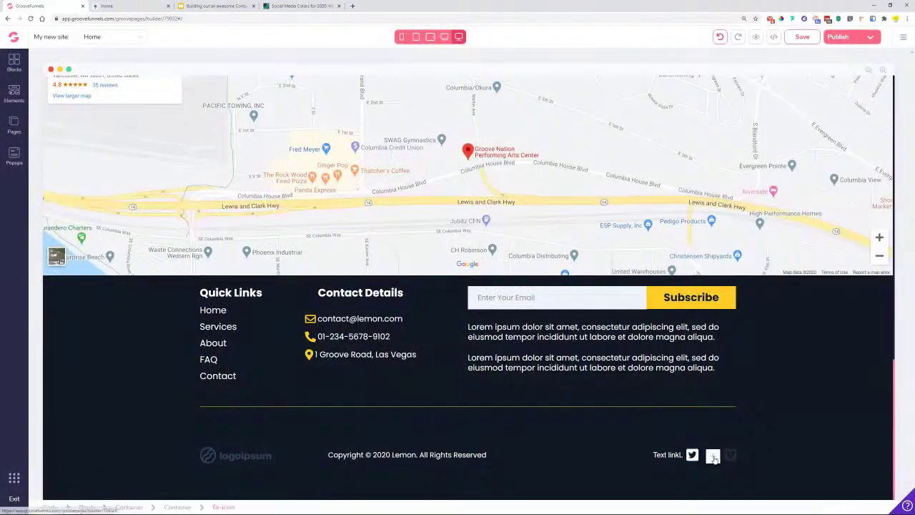
- Delete the two remaining social icons beside Twitter, then view the live preview
click(656, 439)
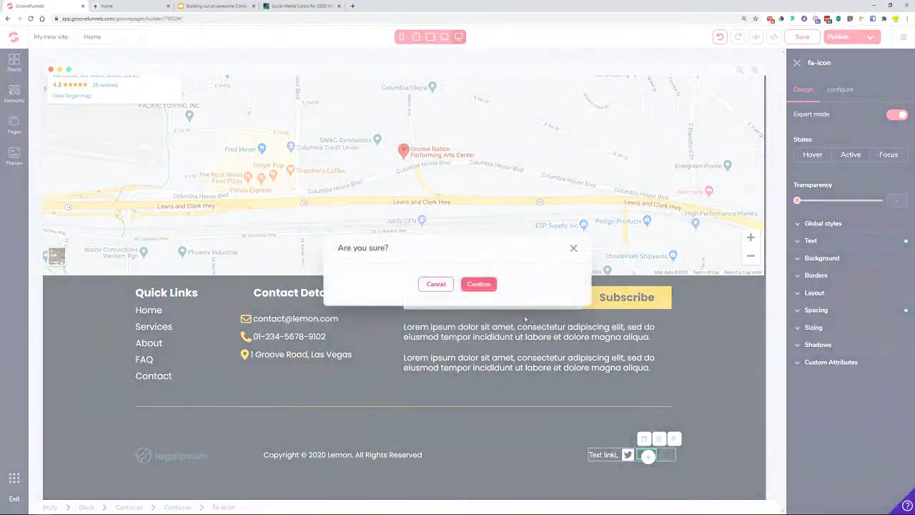
click(478, 285)
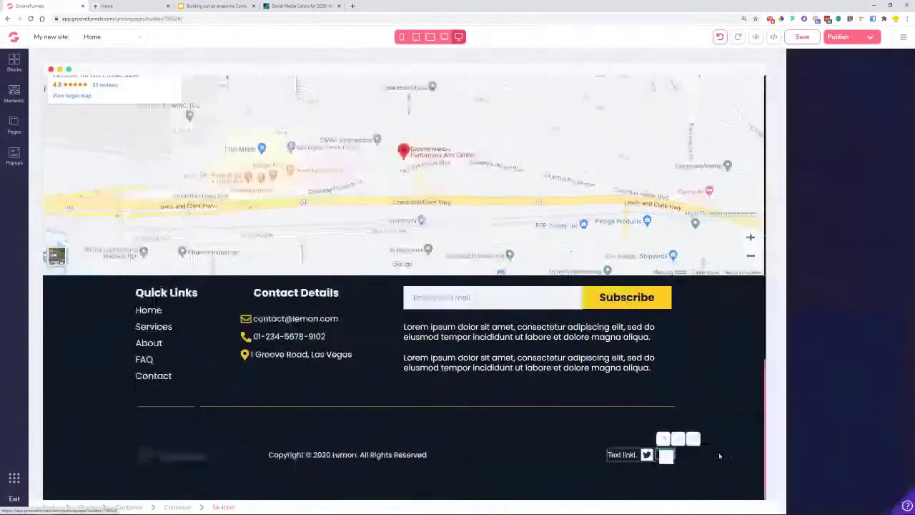
click(693, 439)
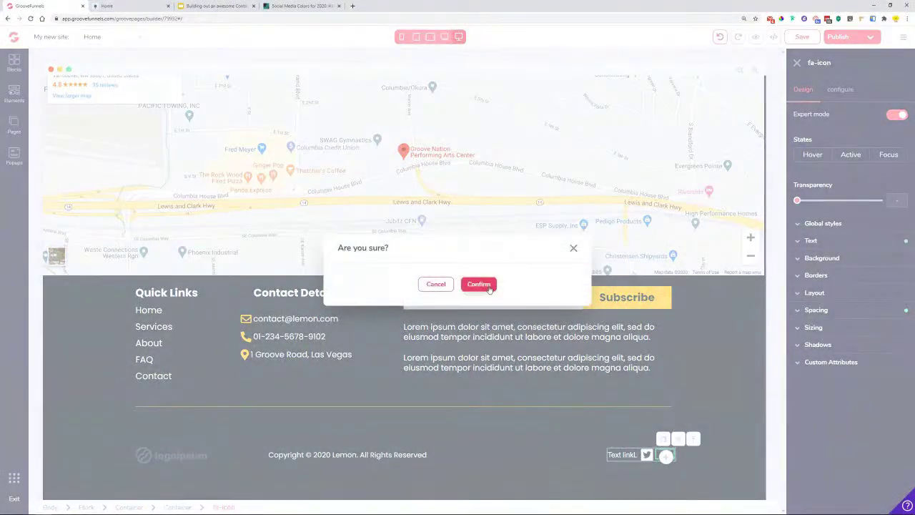
click(477, 285)
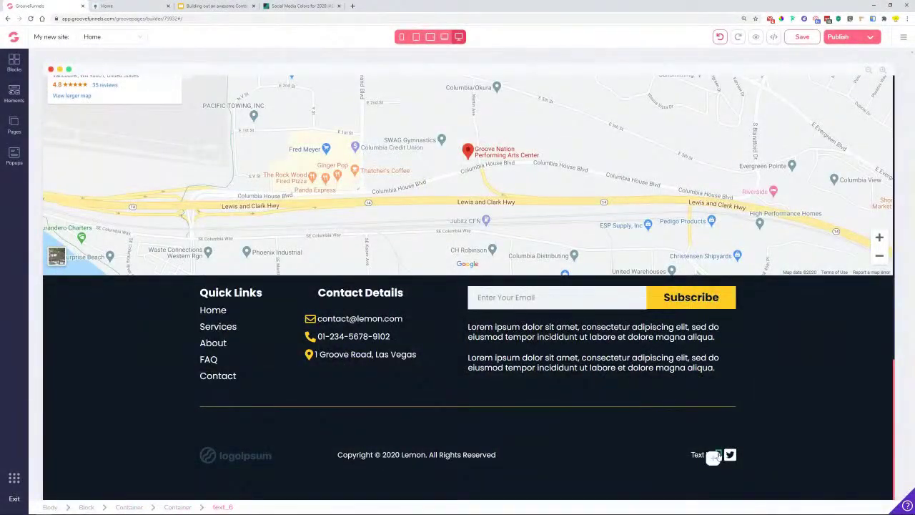
click(713, 457)
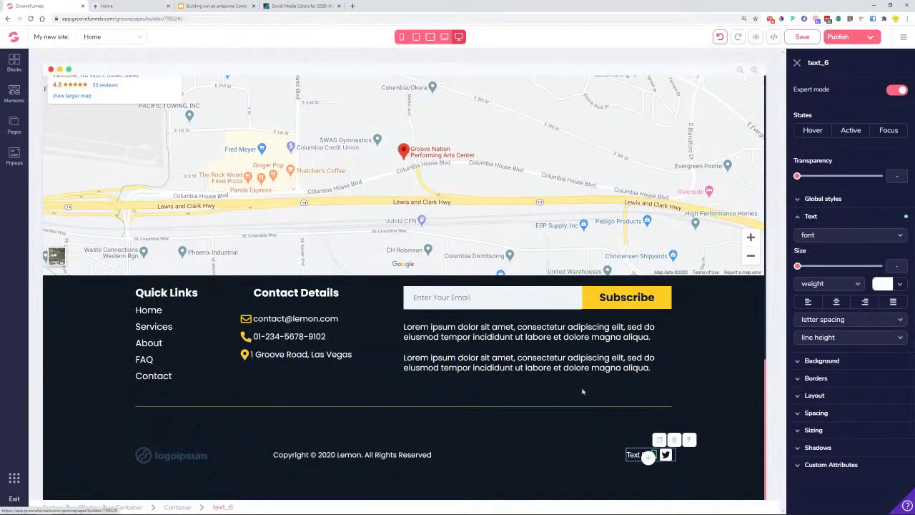
key(ctrl+Tab)
- Inspect the footer links in the live preview, then return to the editor
click(629, 483)
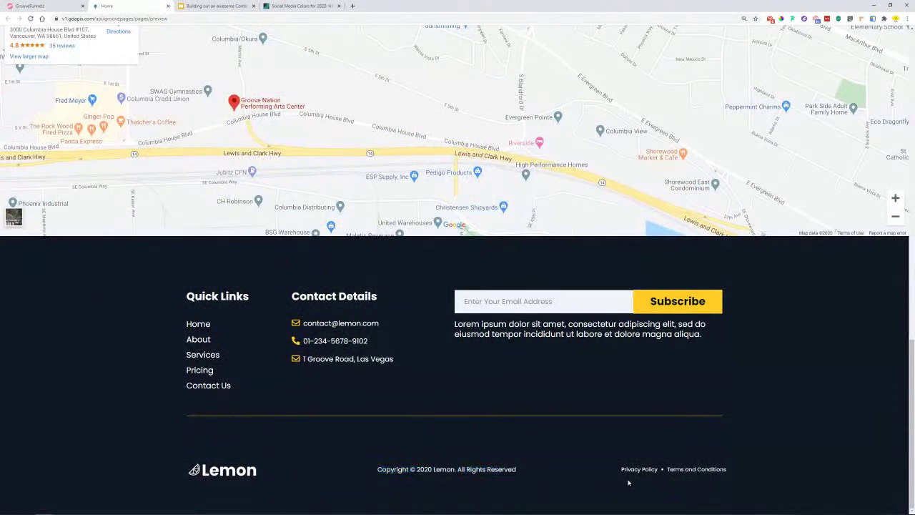
right_click(664, 472)
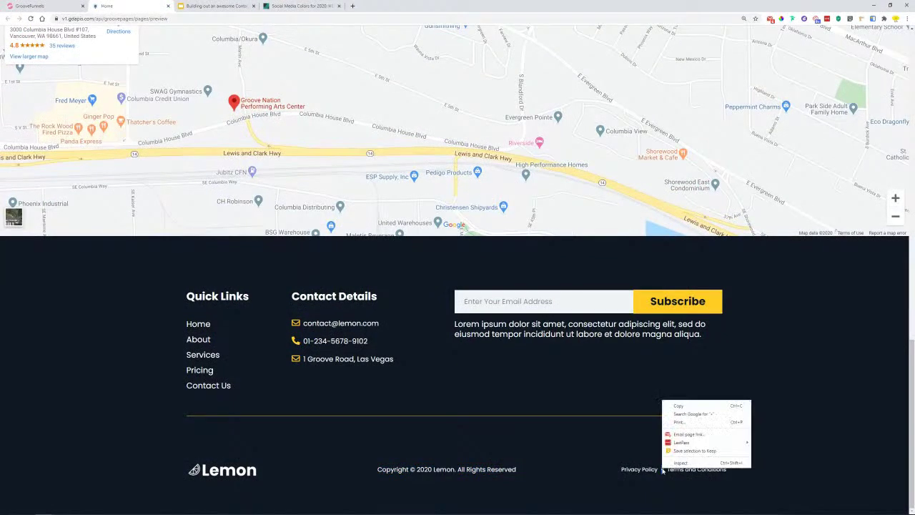
click(697, 414)
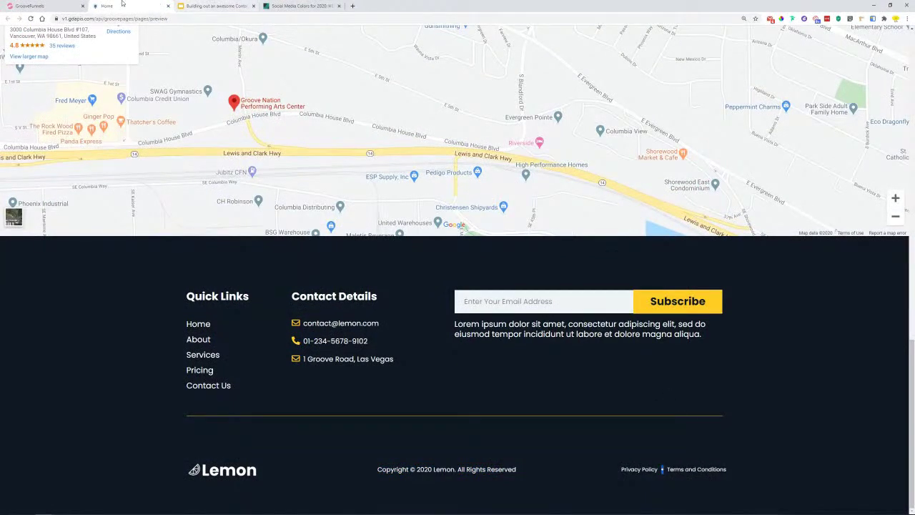
key(ctrl+shift+Tab)
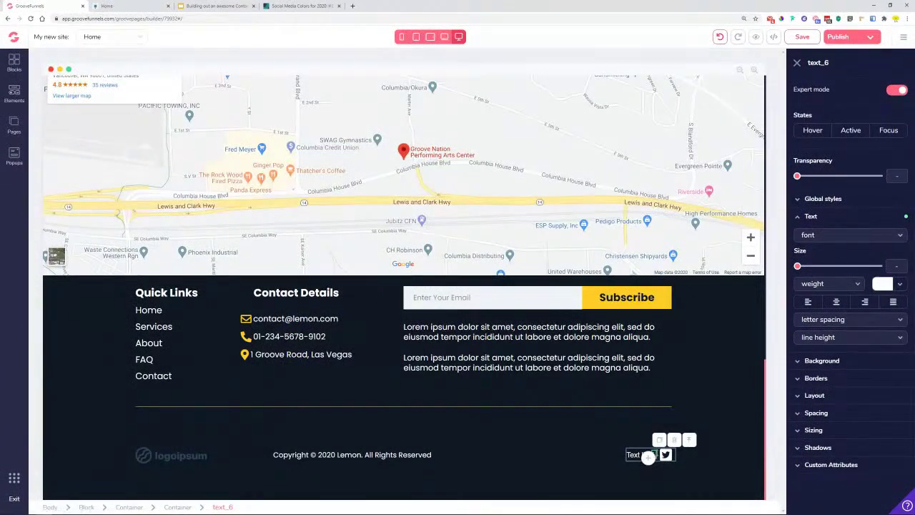
- Reselect the footer Text element and centre-align it in the Design panel's Text section
key(Escape)
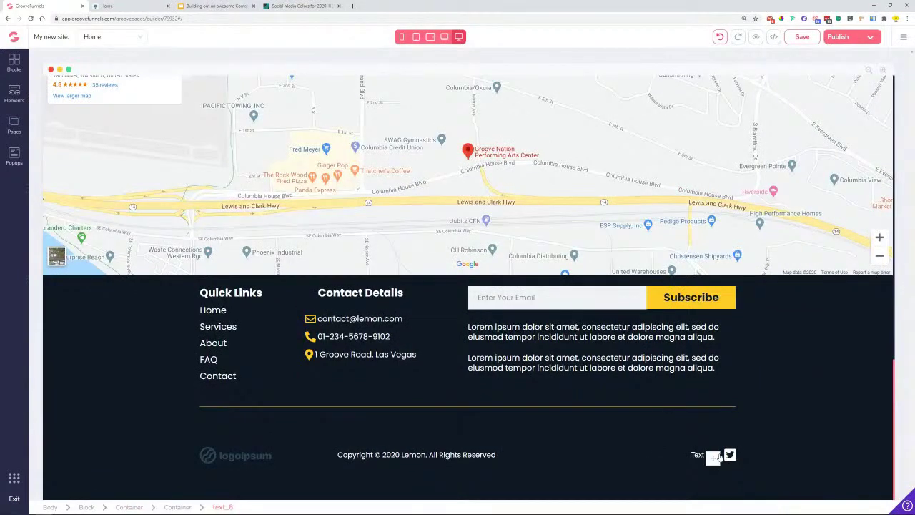
click(718, 461)
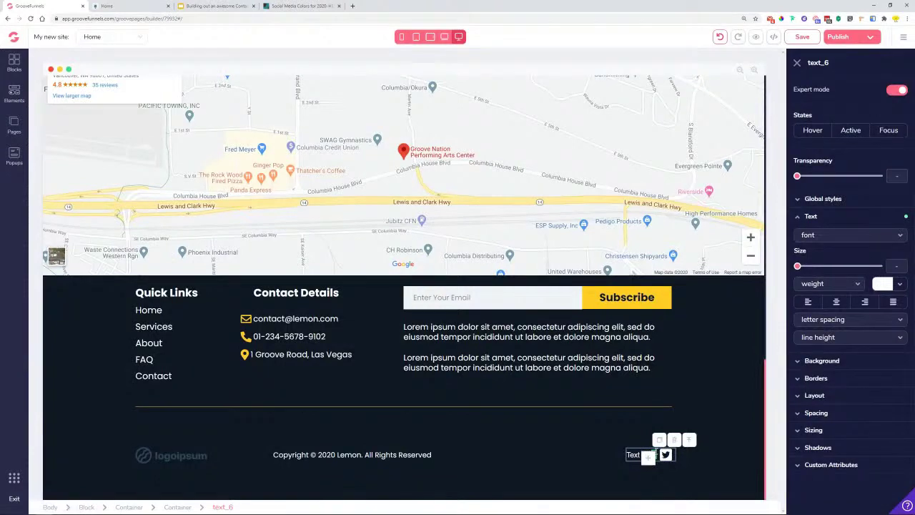
click(647, 457)
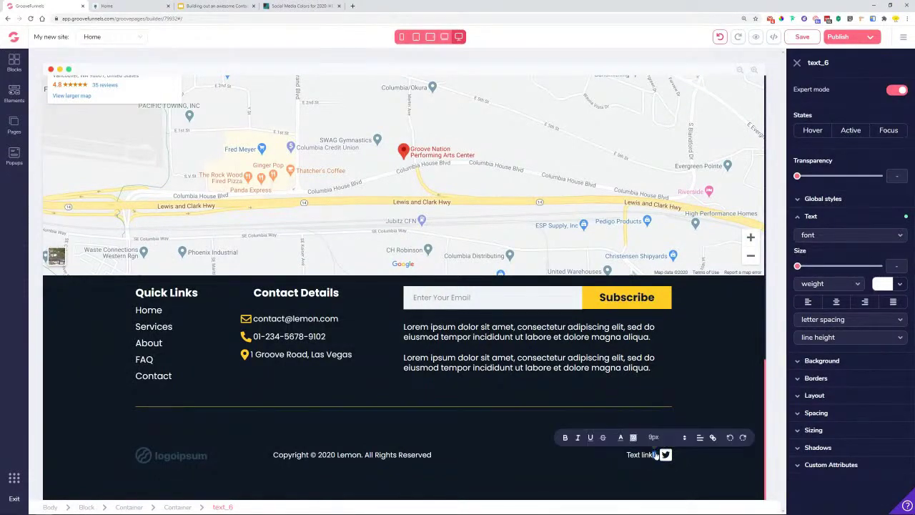
click(702, 462)
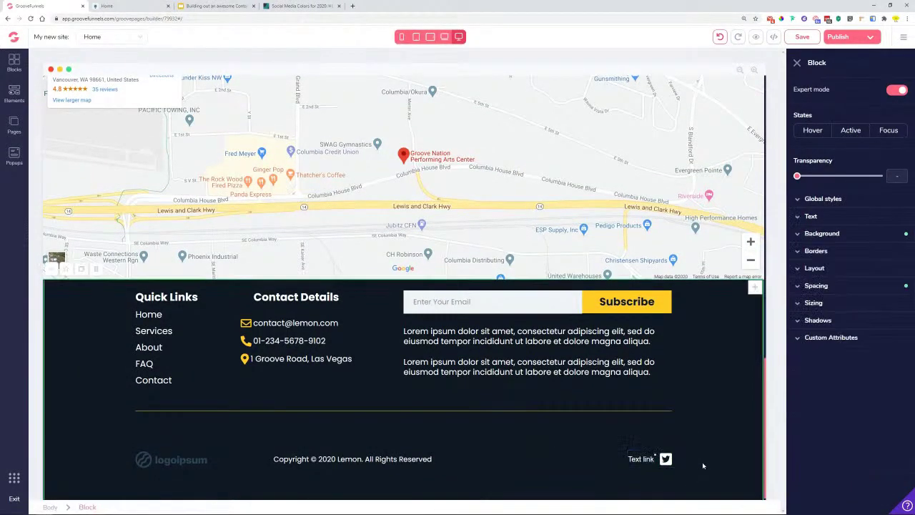
click(655, 468)
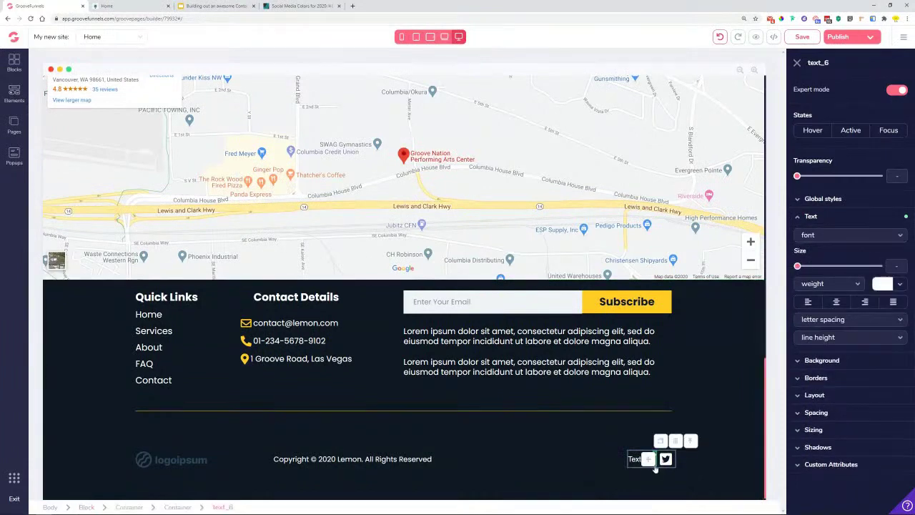
click(836, 302)
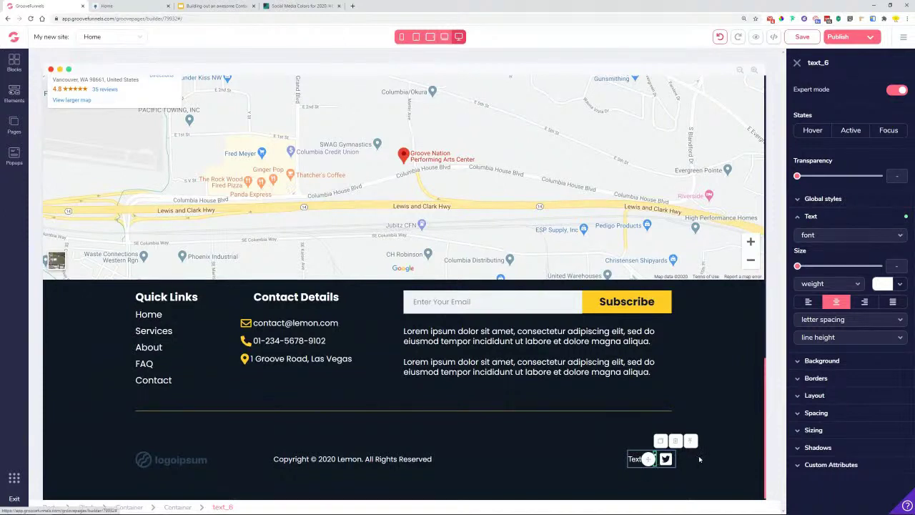
click(636, 461)
- Set the footer link's text to 'Privacy Policy' and update it
click(840, 90)
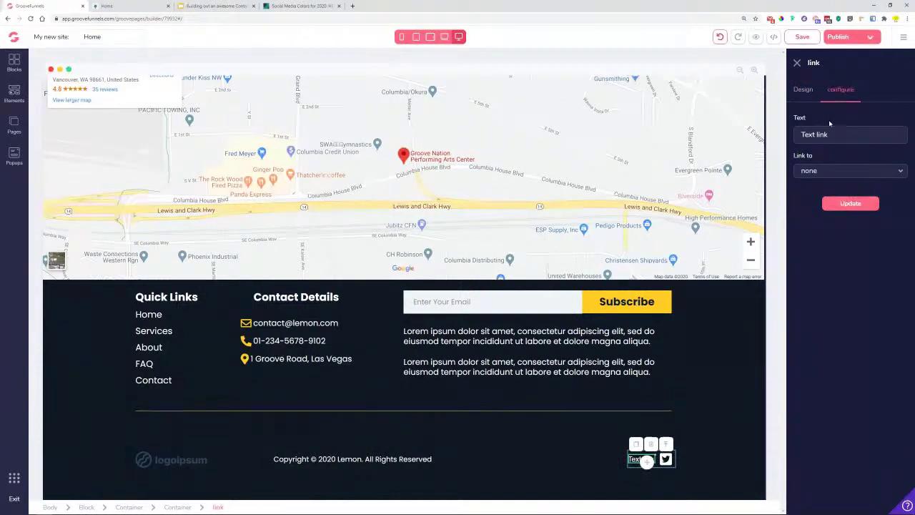
text(Privacy Policy)
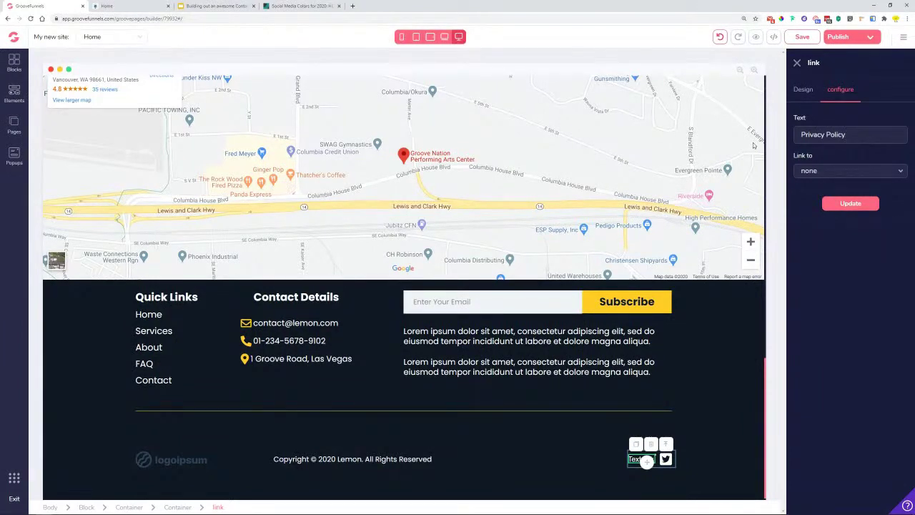
click(852, 206)
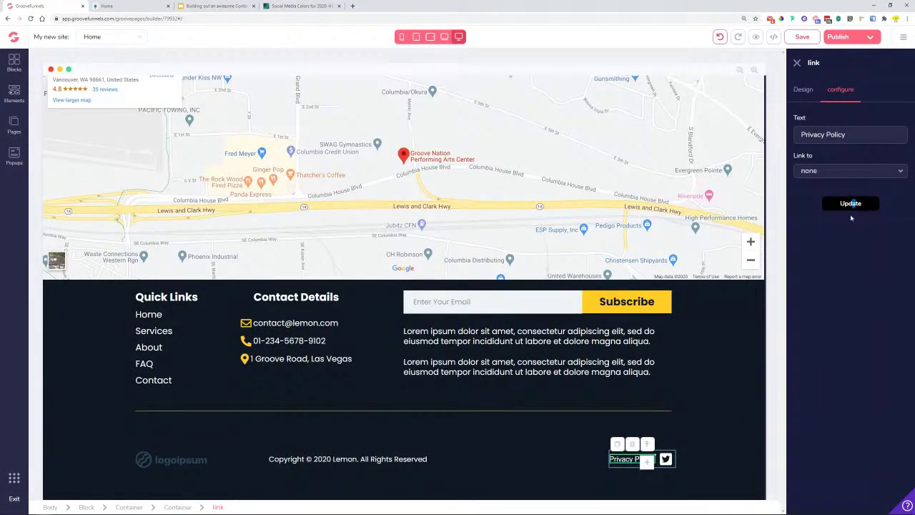
- Duplicate the Privacy Policy link and change the copy's text to 'Terms of Service'
click(616, 446)
drag(647, 464, 668, 457)
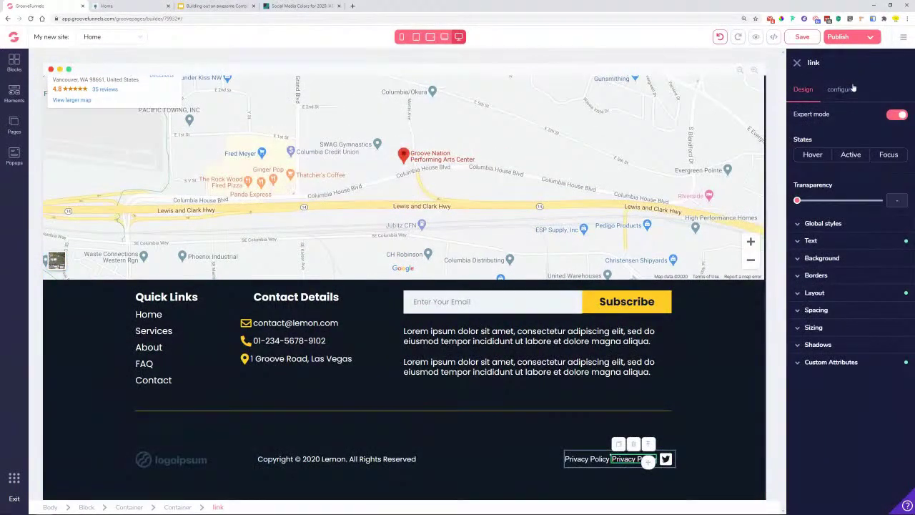
click(840, 89)
drag(845, 135, 795, 143)
text(Terms of Ser)
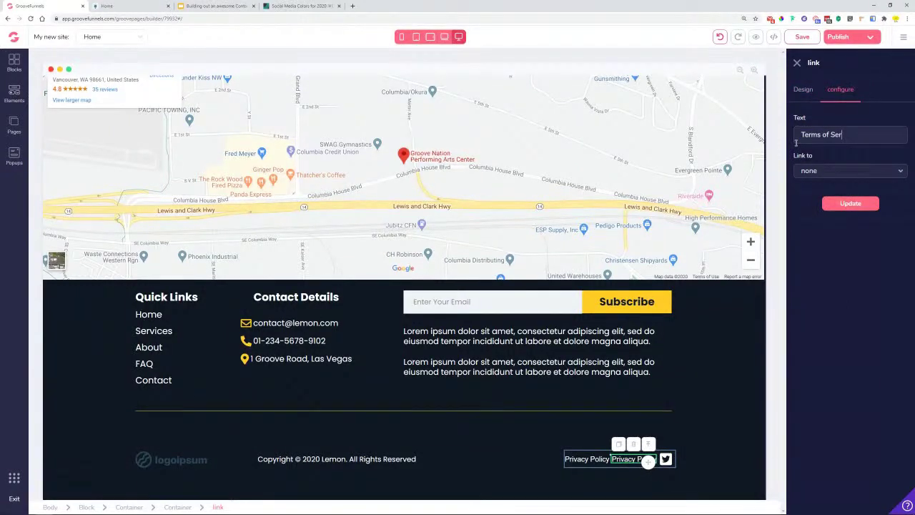
click(849, 203)
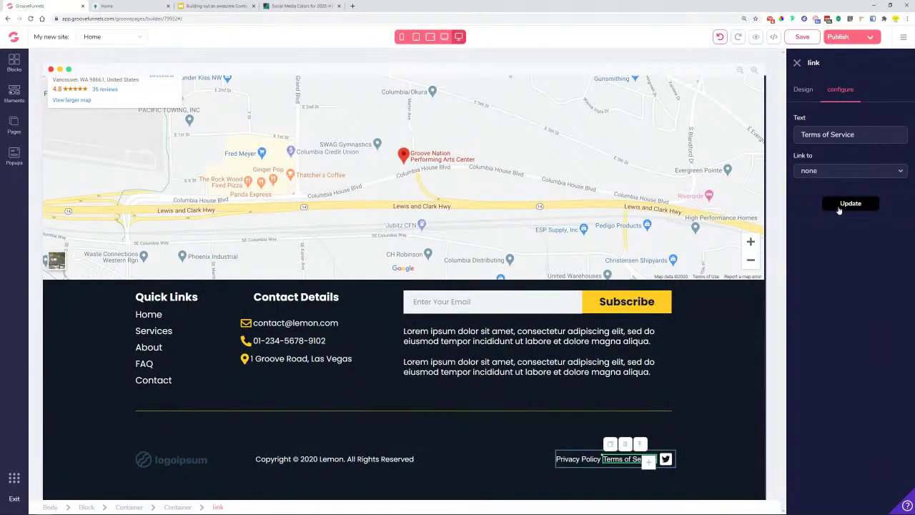
click(616, 459)
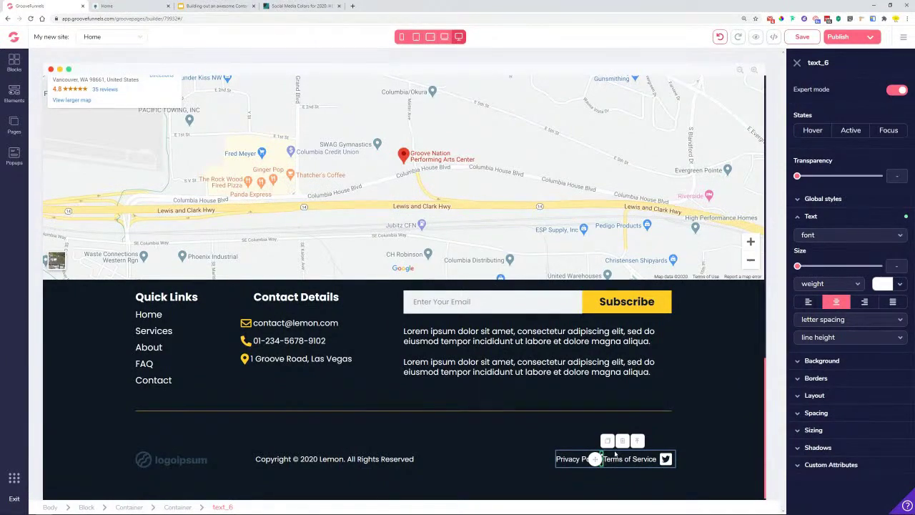
- Delete the leftover footer element and check the page in the live preview
click(637, 440)
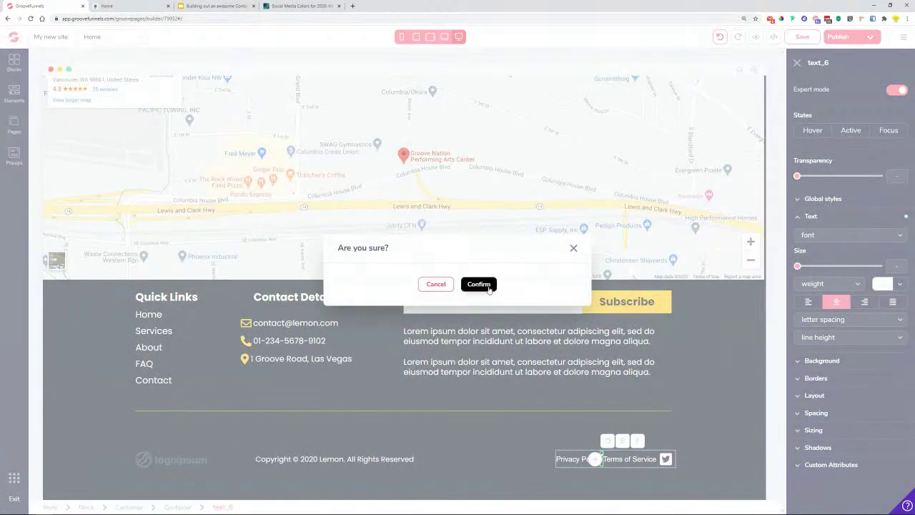
click(477, 284)
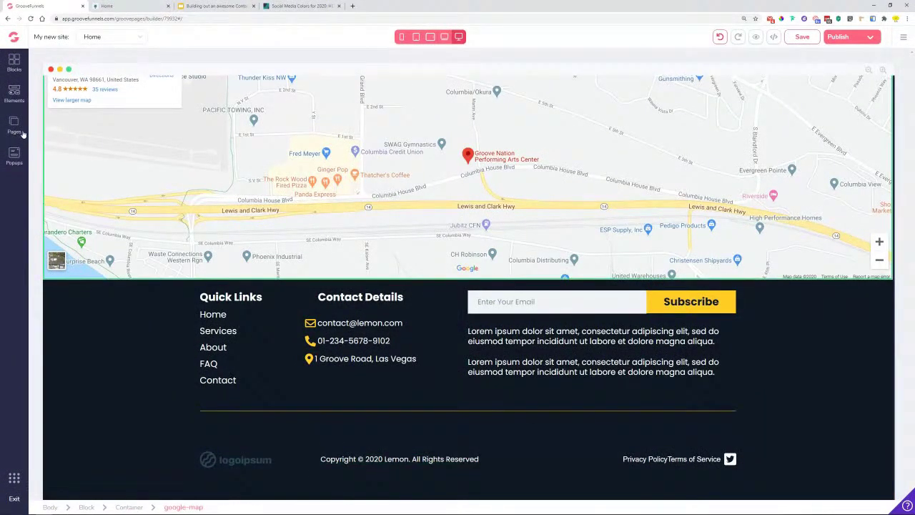
click(108, 5)
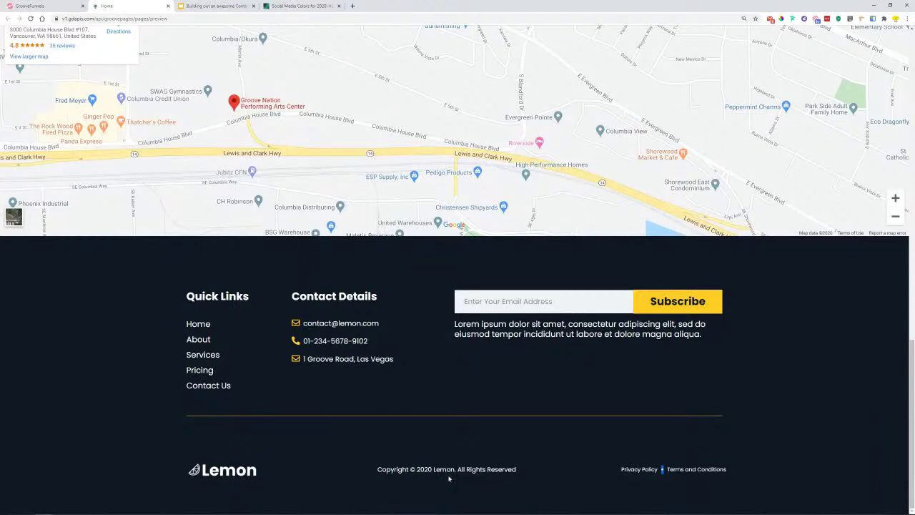
click(43, 6)
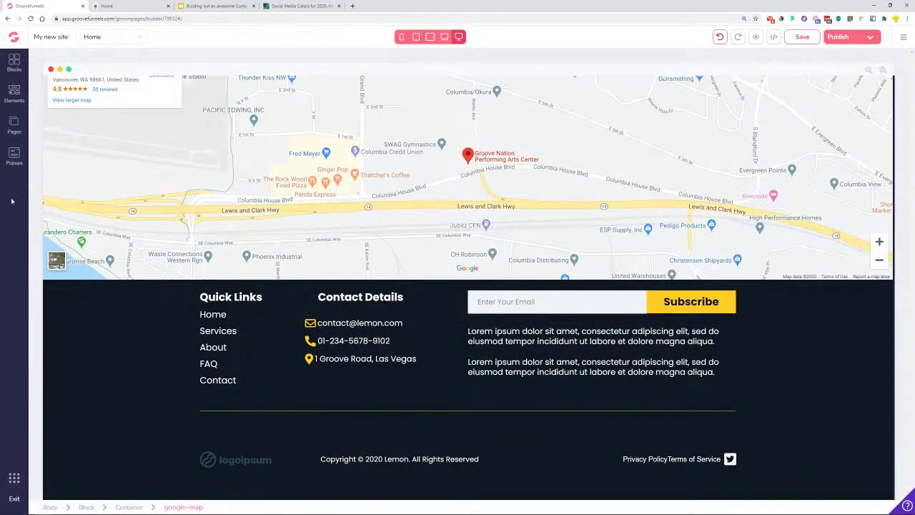
- Drag an Icon element between the Privacy Policy and Terms of Service links
click(13, 98)
scroll(79, 428, down, 3)
scroll(74, 405, down, 3)
drag(537, 490, 722, 452)
- Search the icon list for 'dot' and choose the fa-dot-circle icon
click(726, 458)
click(842, 91)
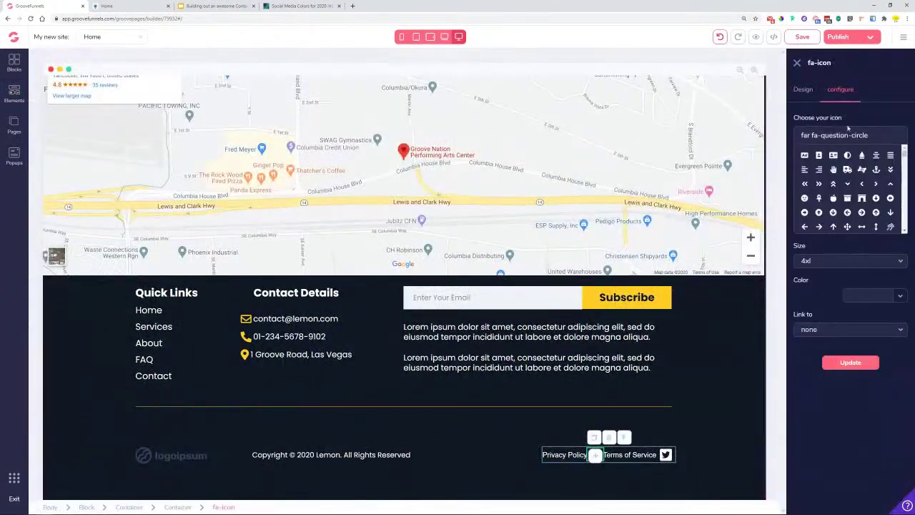
triple_click(851, 134)
text(dot)
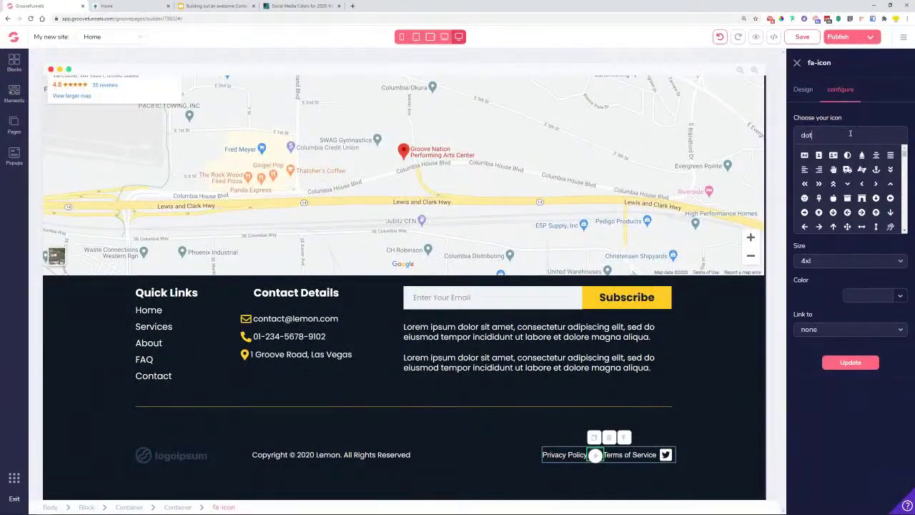
drag(850, 136, 756, 134)
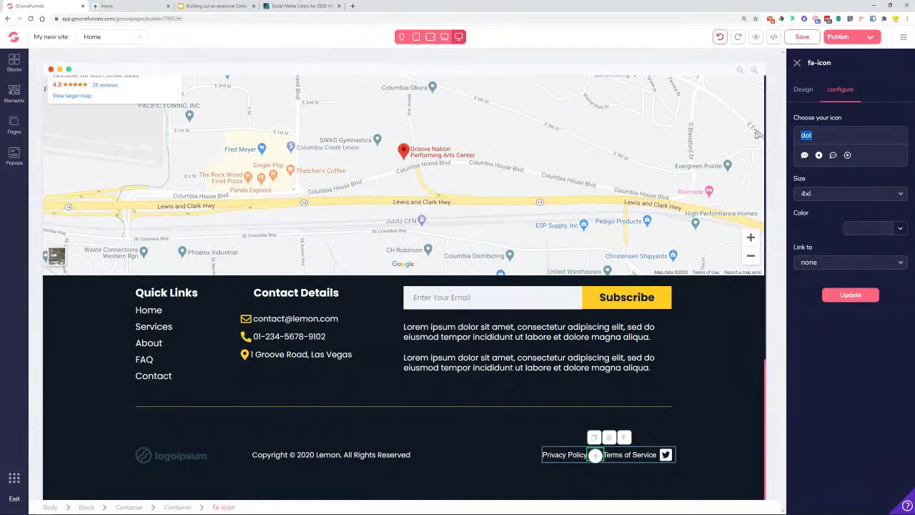
text(poin)
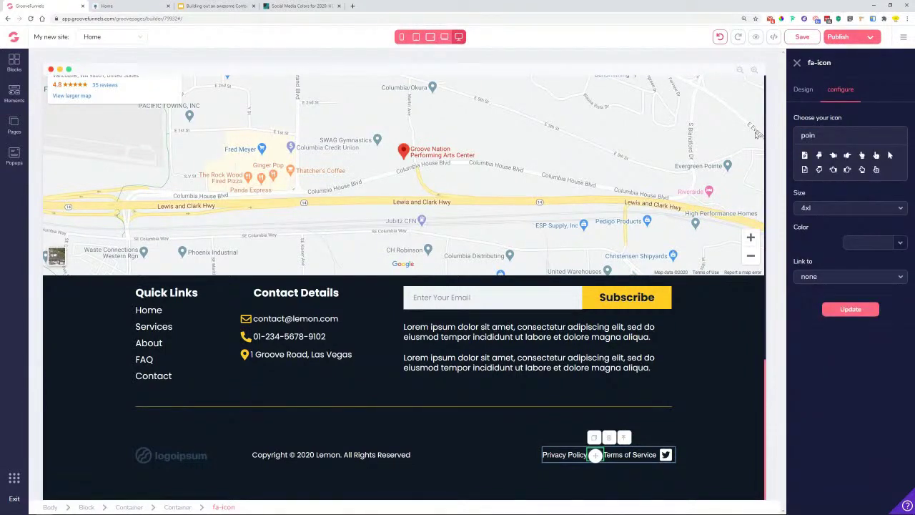
drag(822, 135, 719, 151)
text(dot)
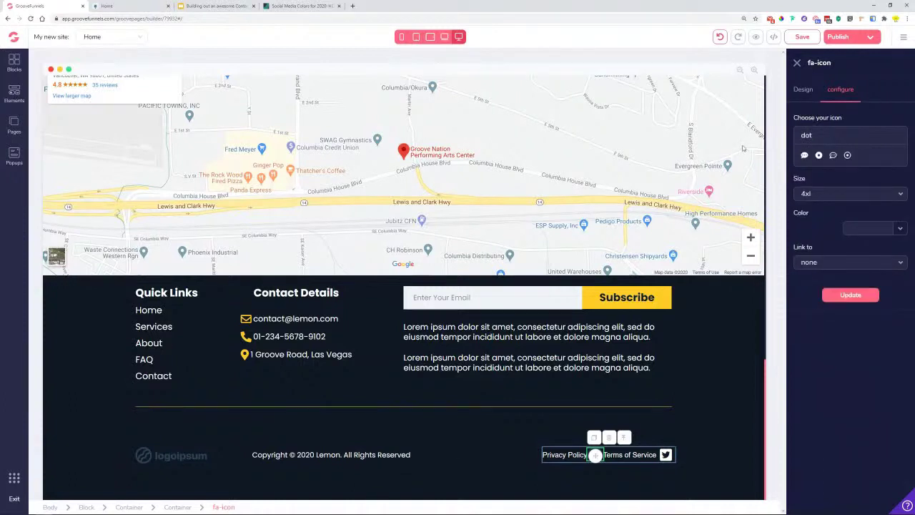
click(819, 155)
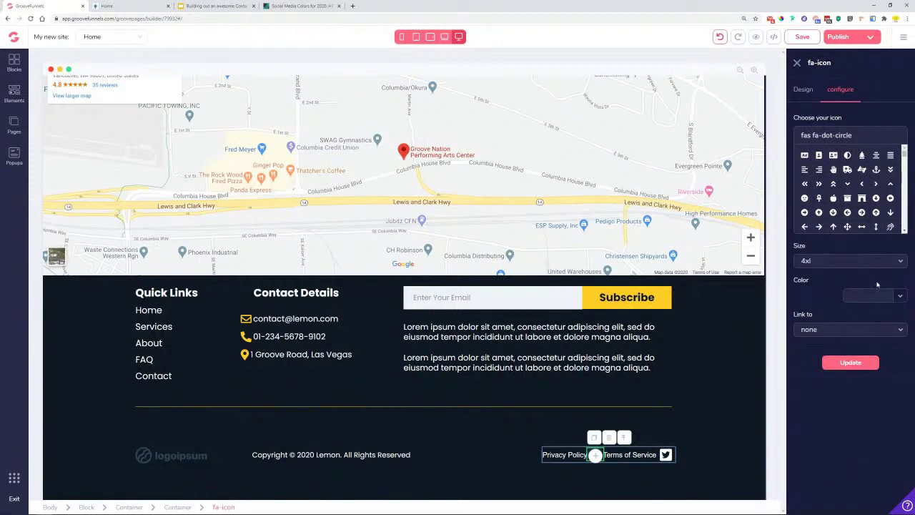
- Set the dot-circle icon to size xs and colour white, and update it
click(857, 266)
click(808, 278)
click(900, 296)
click(808, 353)
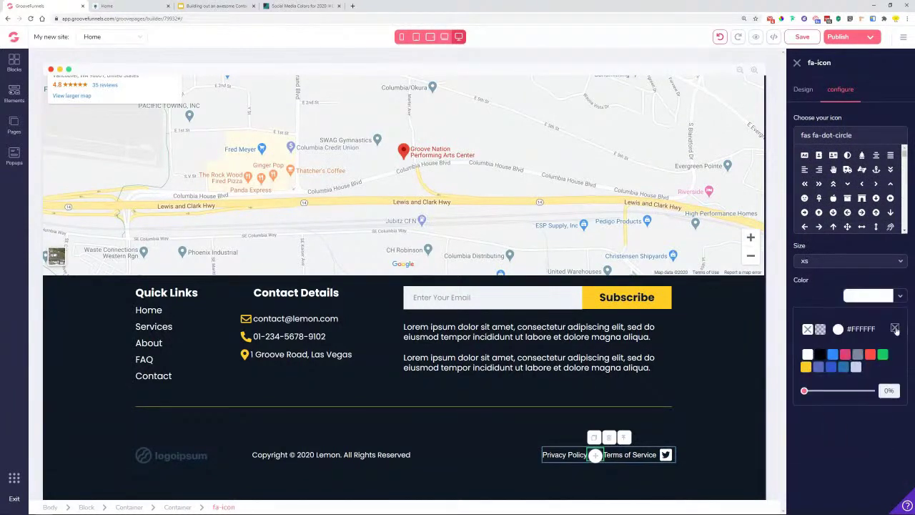
click(869, 367)
click(660, 493)
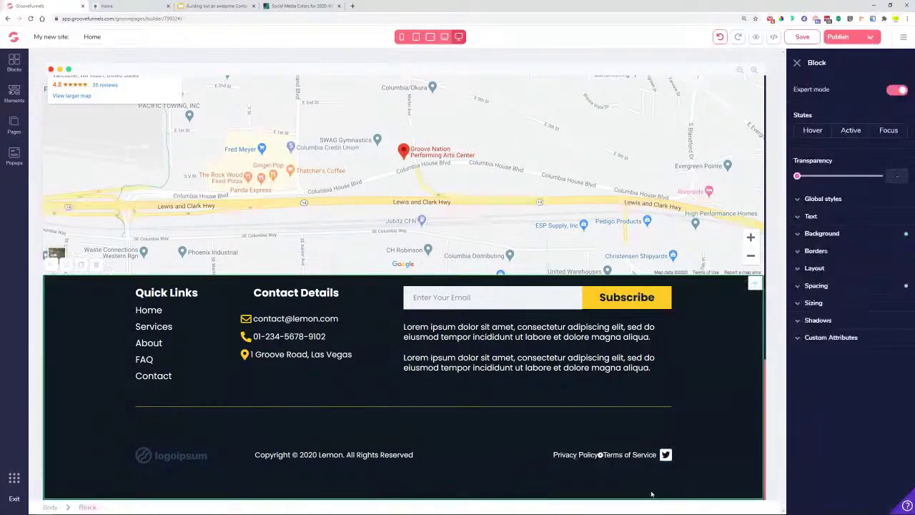
- Set the dot icon's left and right padding to 0.5rem
click(615, 459)
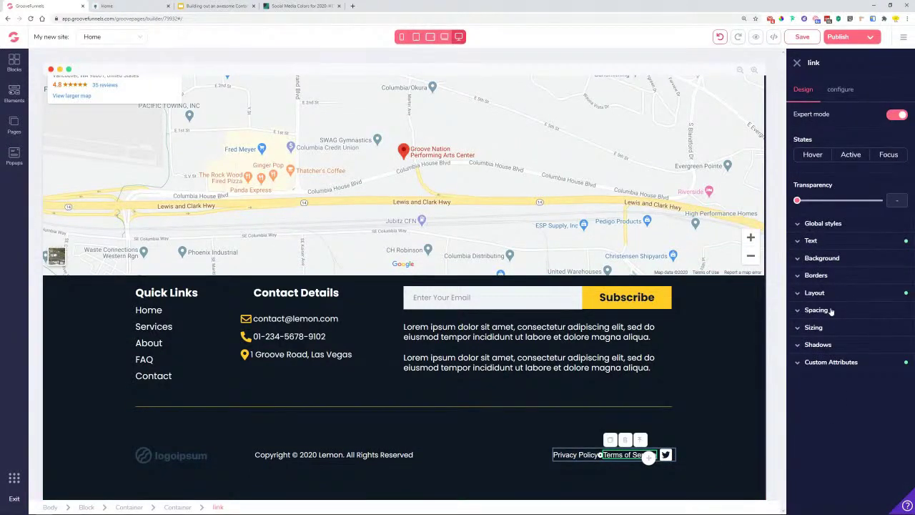
click(601, 454)
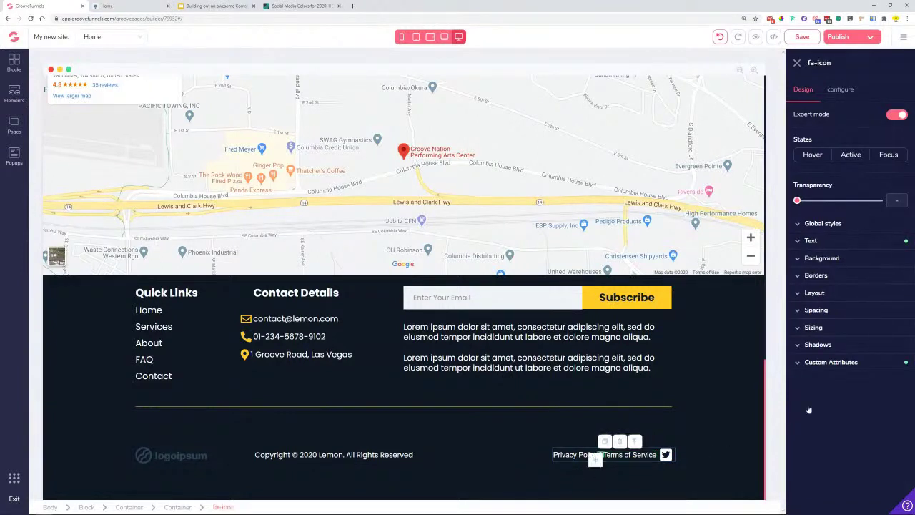
click(815, 310)
click(828, 366)
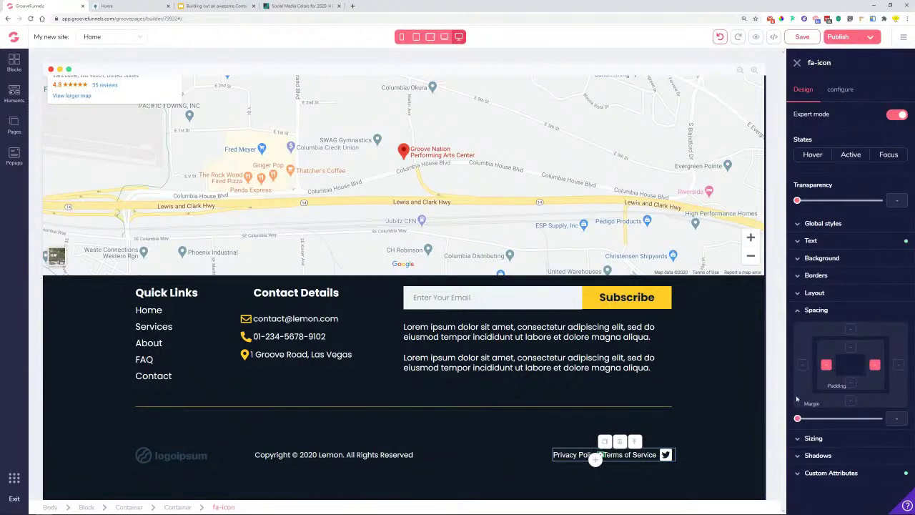
drag(797, 420, 818, 422)
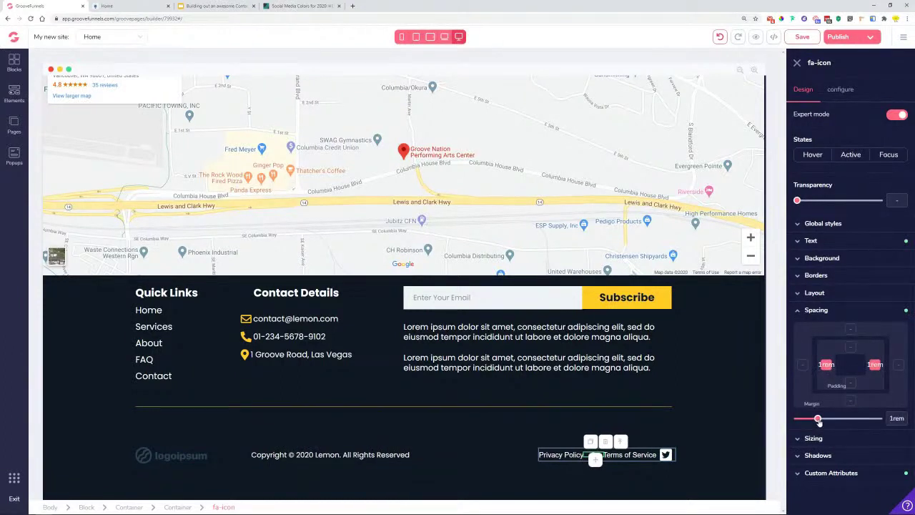
click(585, 478)
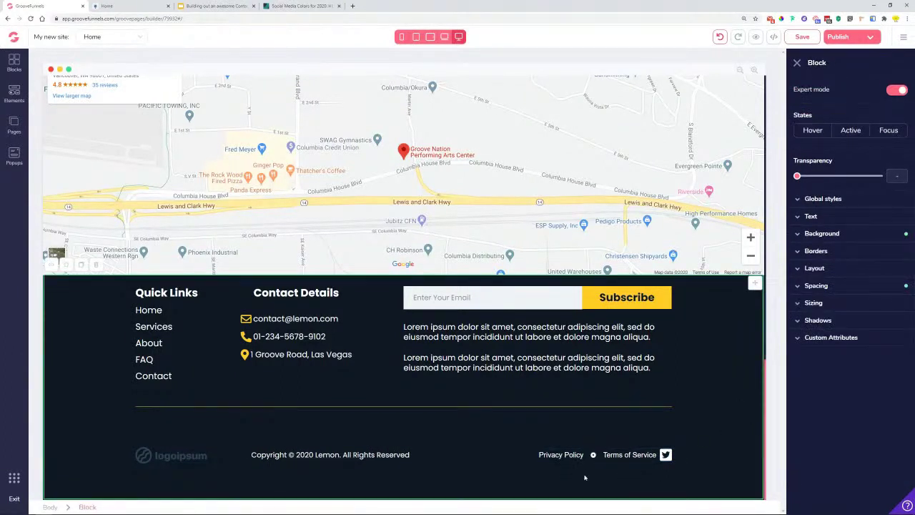
click(593, 456)
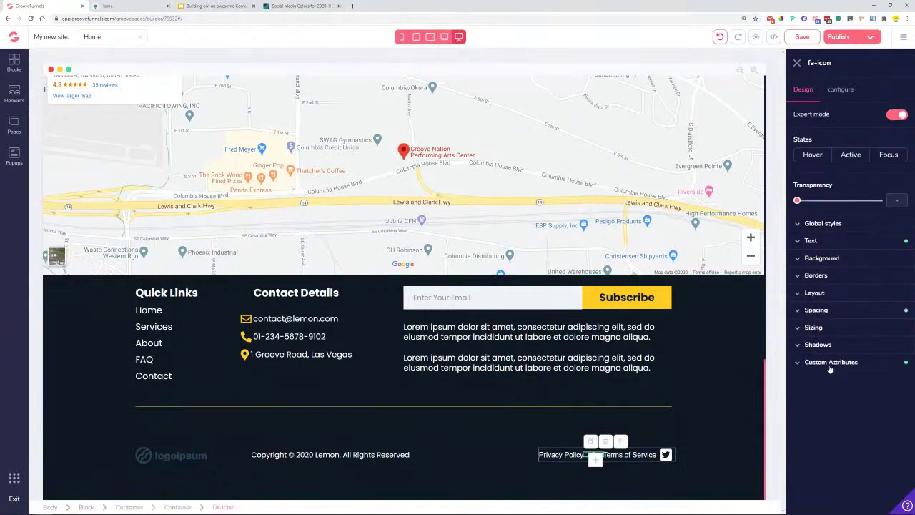
click(829, 312)
click(875, 365)
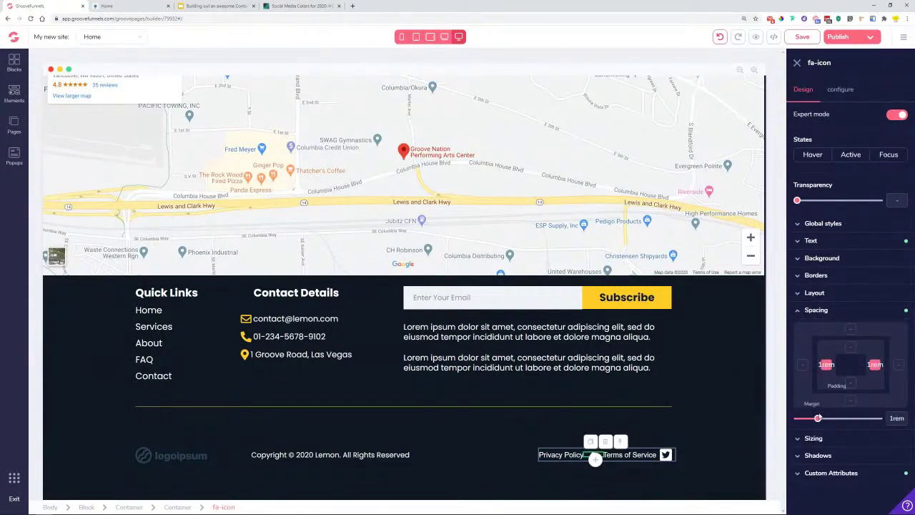
drag(817, 419, 806, 419)
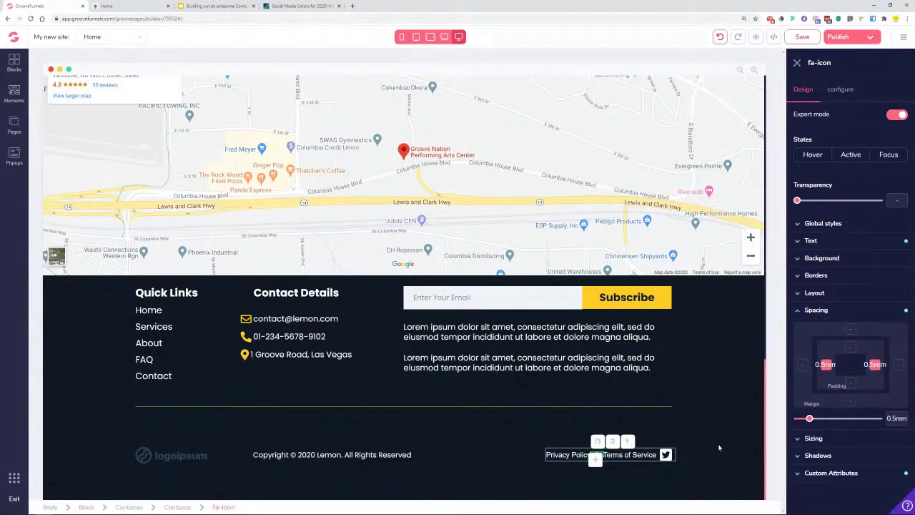
- Delete the footer Twitter icon, confirm, and view the Home preview tab
click(632, 492)
click(665, 456)
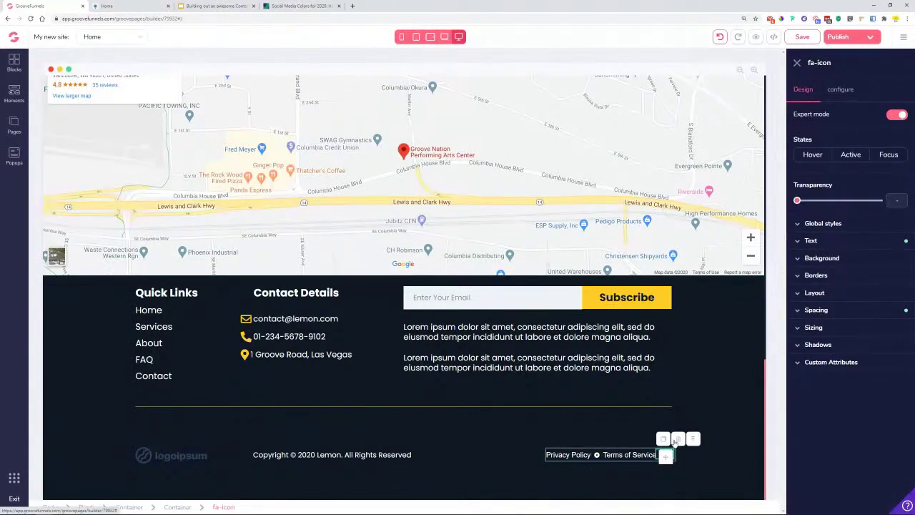
click(693, 438)
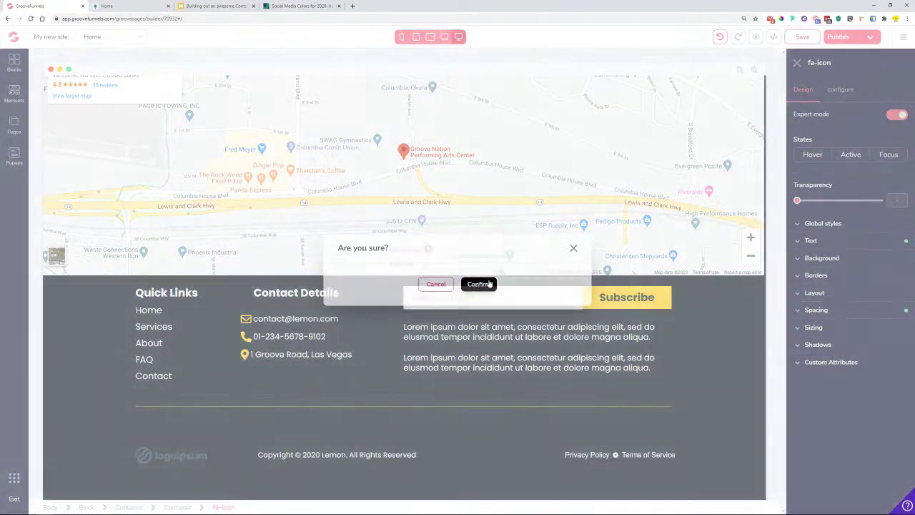
click(485, 284)
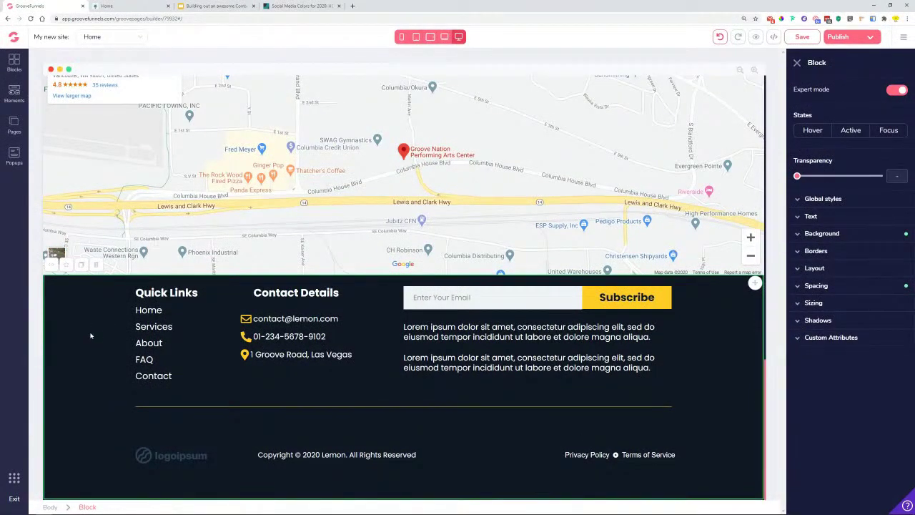
click(121, 5)
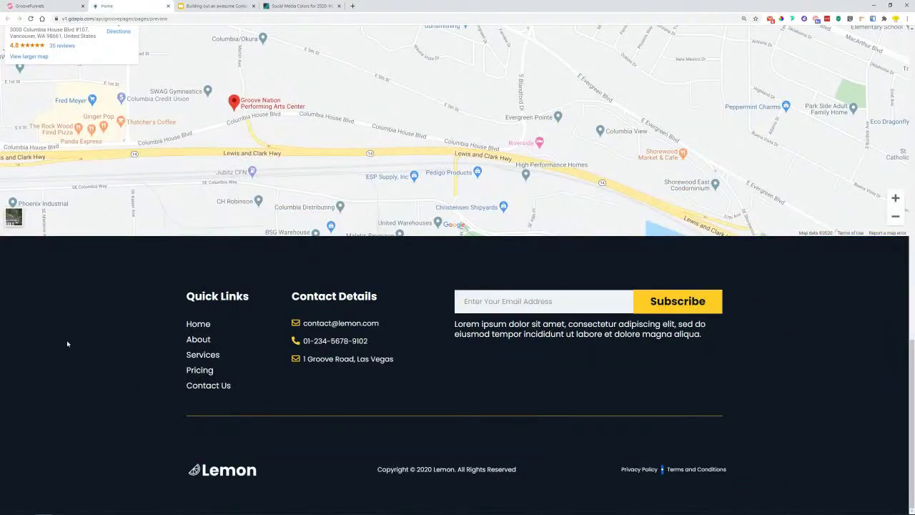
- Increase the footer block's top and bottom padding with the Spacing slider
click(29, 6)
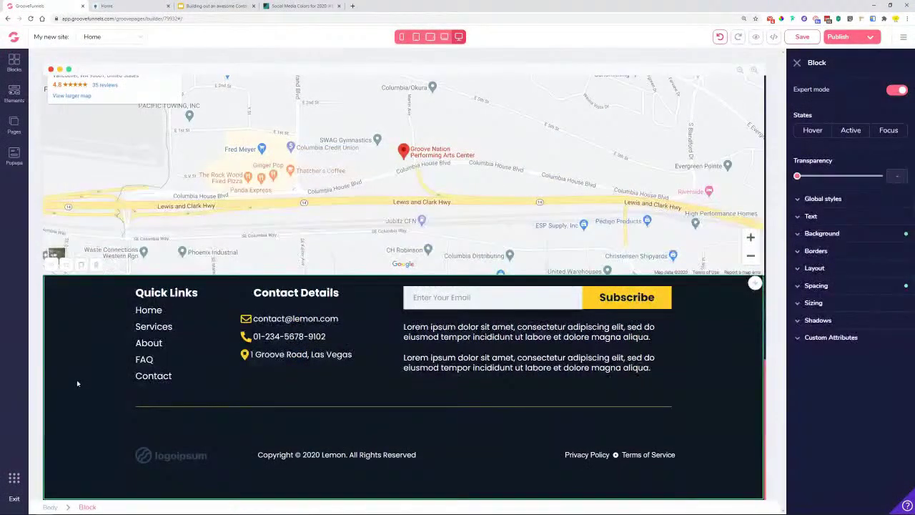
click(840, 287)
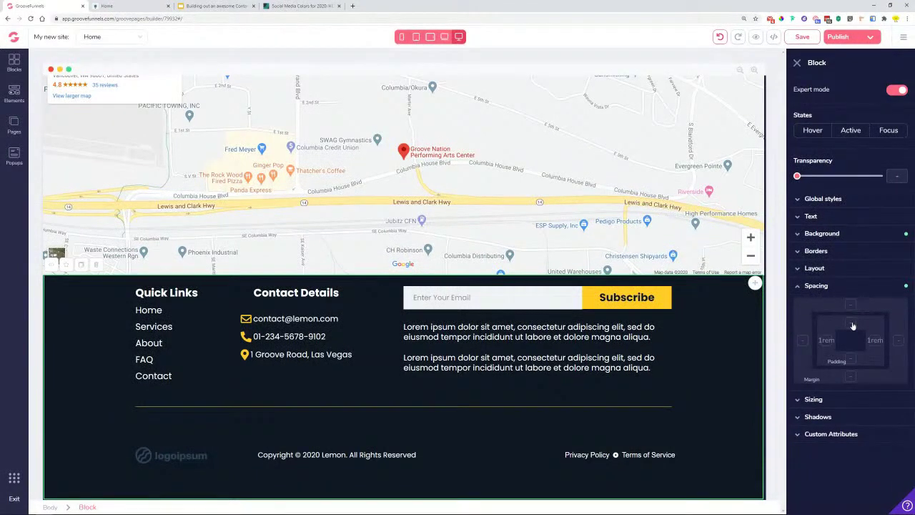
drag(798, 394, 855, 412)
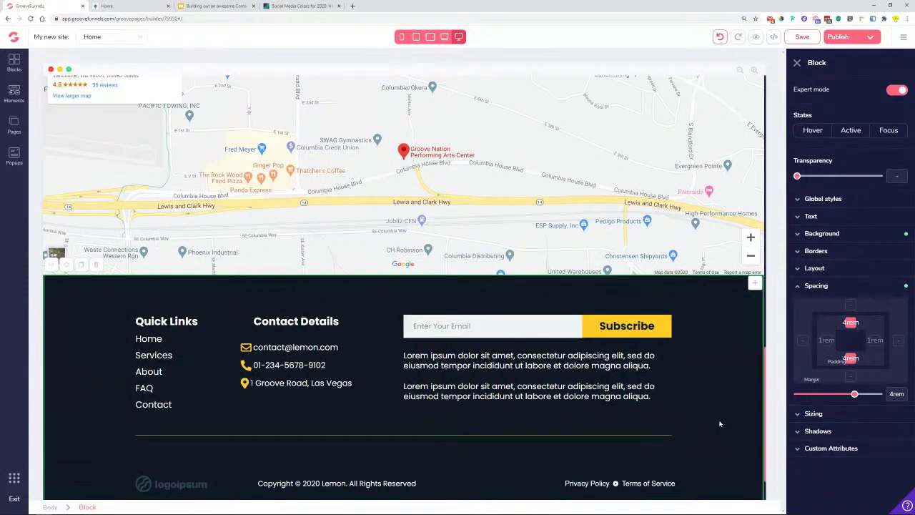
scroll(722, 418, down, 1)
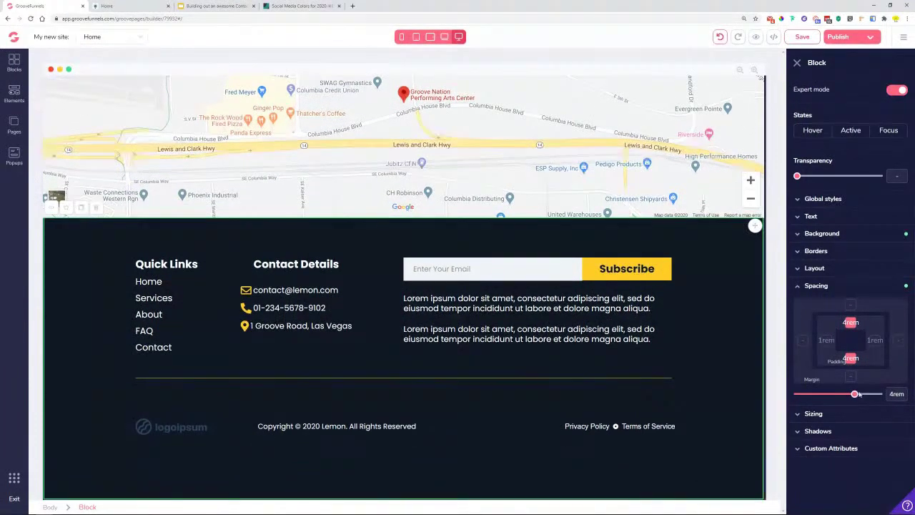
drag(856, 397, 862, 398)
scroll(712, 391, up, 10)
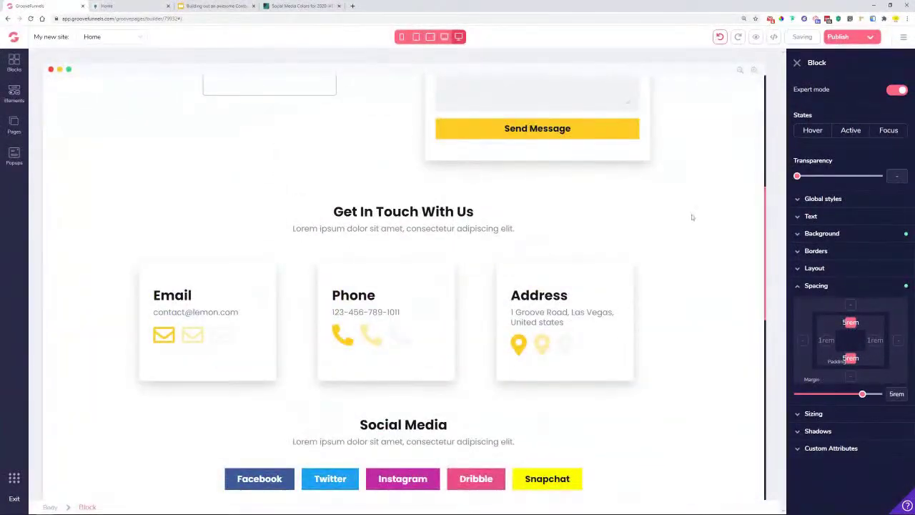
scroll(690, 217, up, 5)
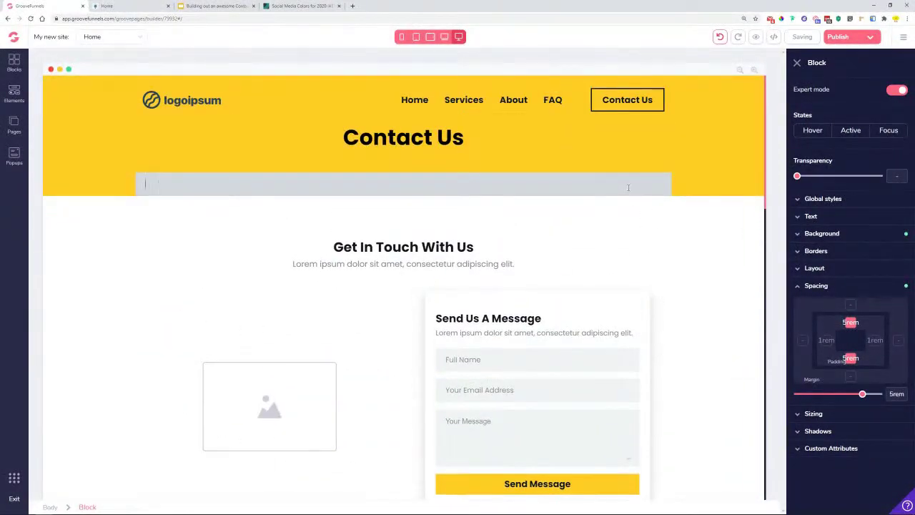
- Delete the grey input bar under the Contact Us title and confirm
click(628, 187)
click(175, 162)
click(480, 285)
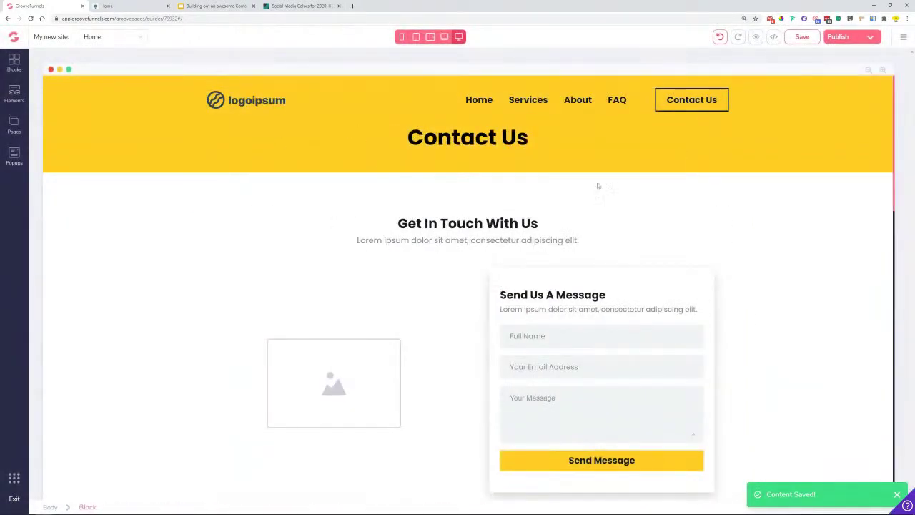
scroll(598, 186, down, 7)
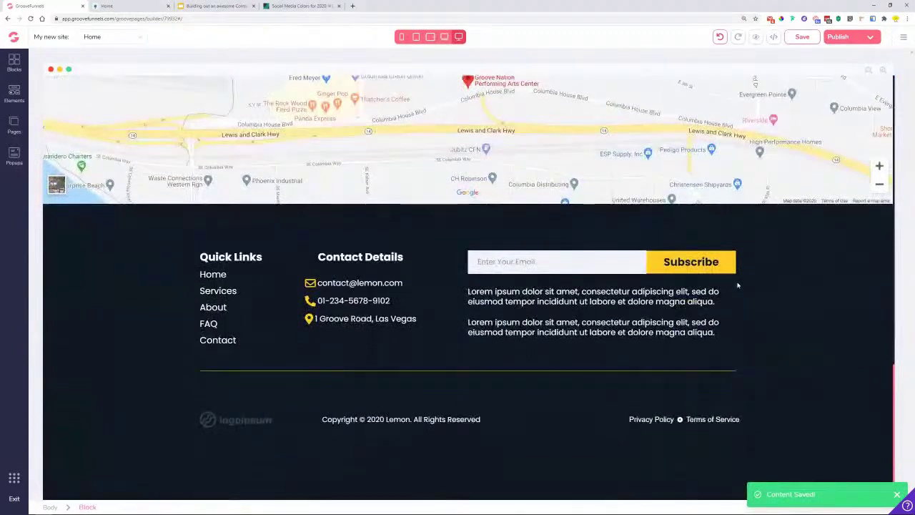
scroll(738, 285, up, 10)
scroll(738, 283, up, 5)
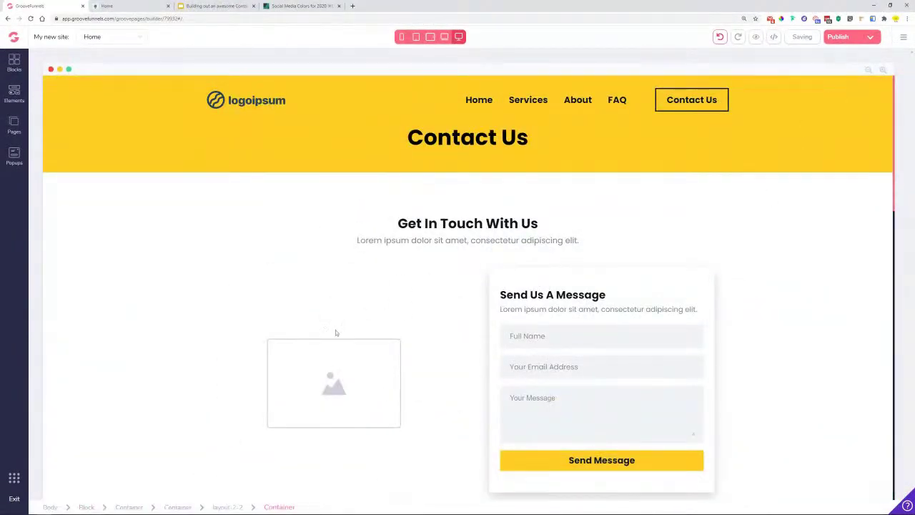
scroll(344, 322, down, 10)
scroll(264, 302, down, 4)
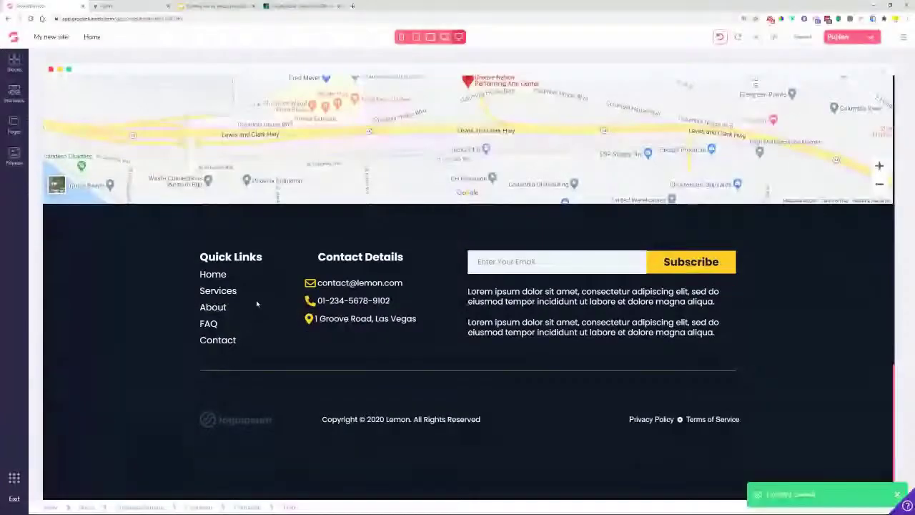
scroll(455, 417, up, 5)
scroll(155, 311, up, 8)
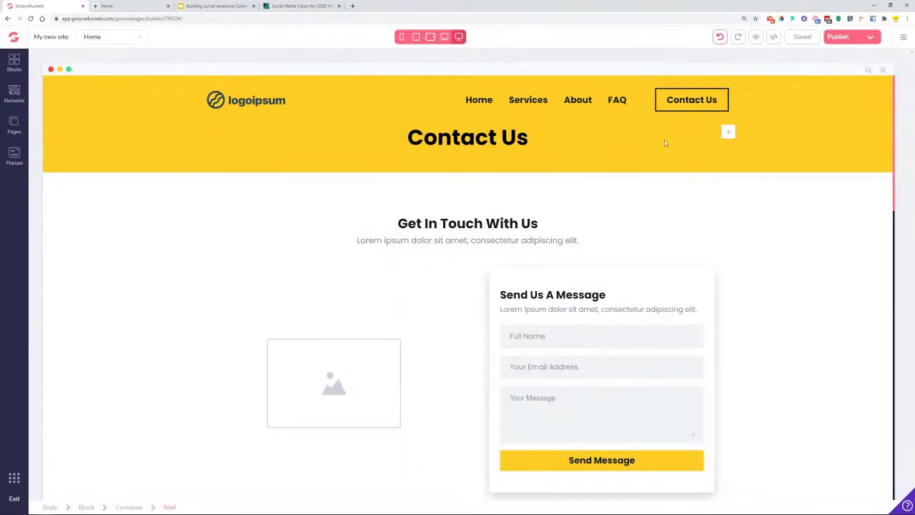
- Close the Social Media Colors tab and go to slide 19 of the deck
click(308, 6)
click(339, 5)
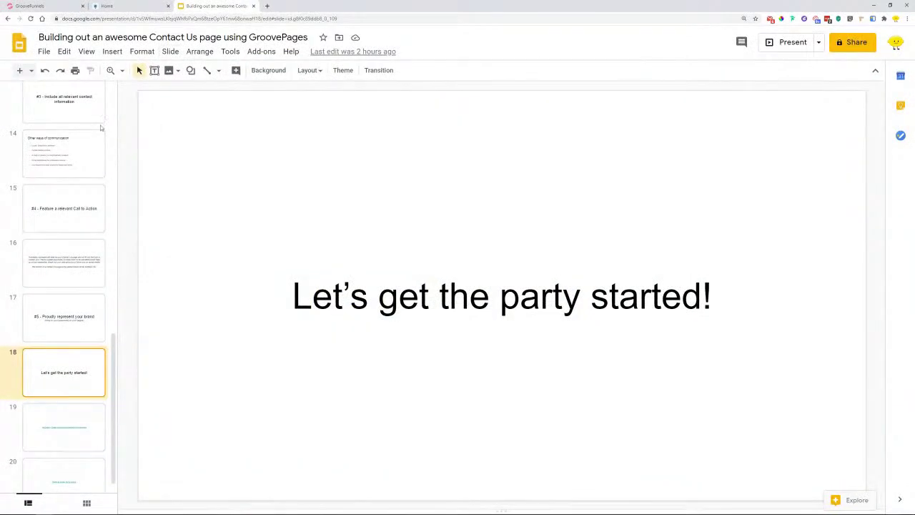
click(87, 437)
- Copy the unDraw link address and open undraw.co in a new tab
click(399, 296)
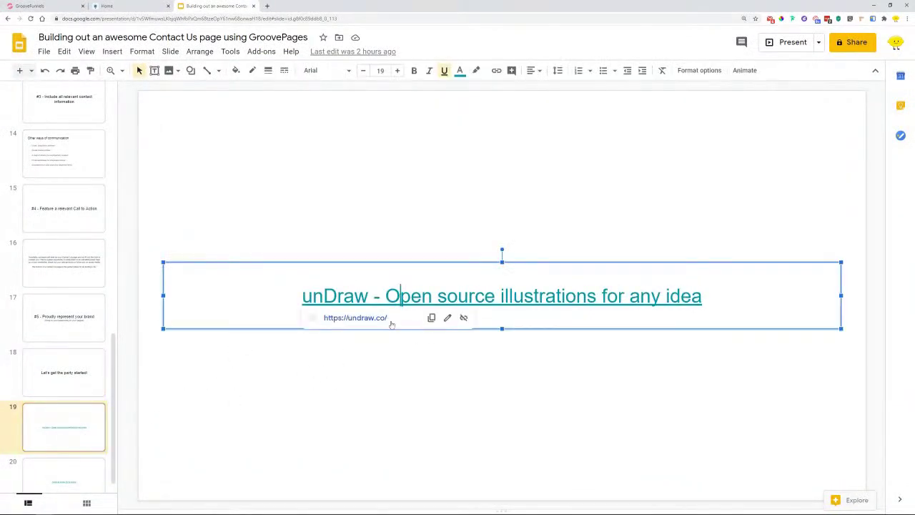
click(431, 317)
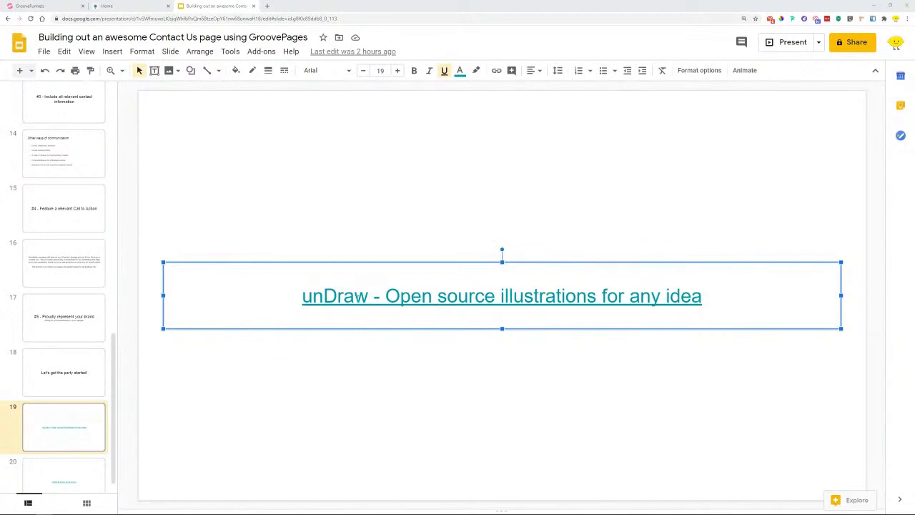
click(386, 296)
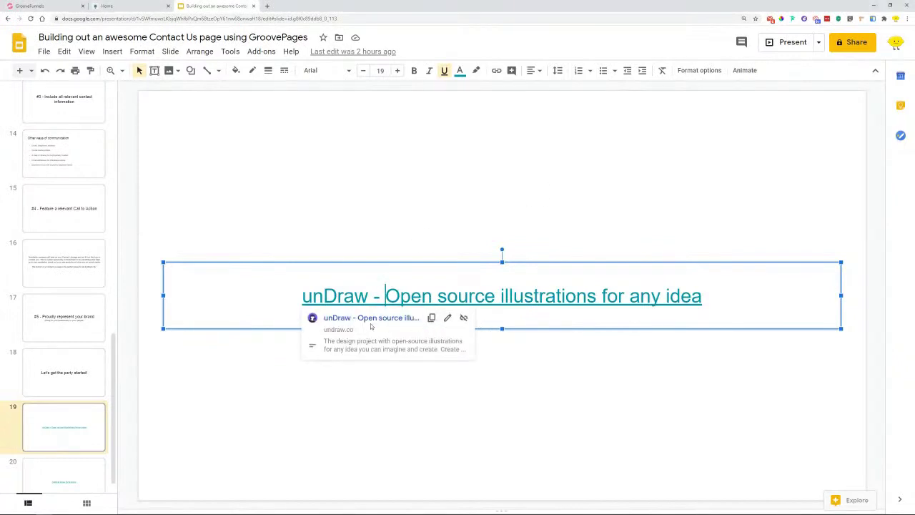
click(369, 320)
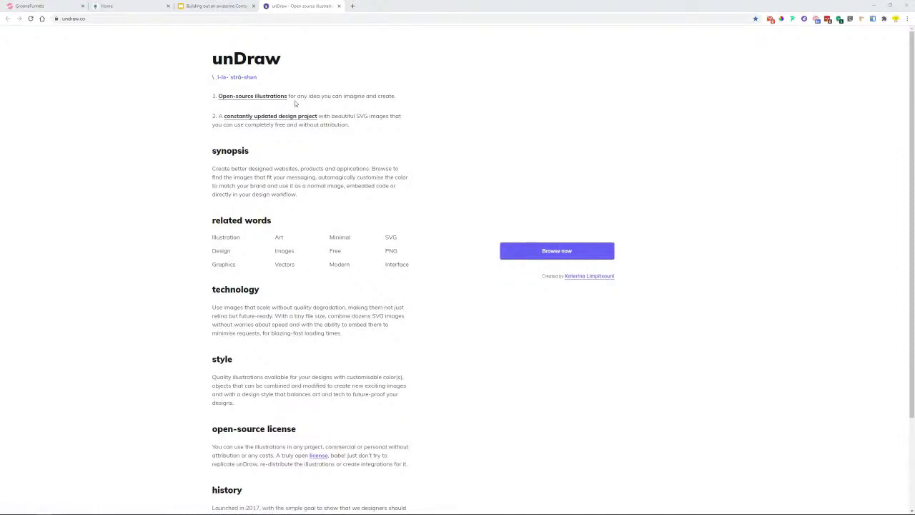
- Highlight the unDraw license text stating that no attribution is required
scroll(414, 265, down, 3)
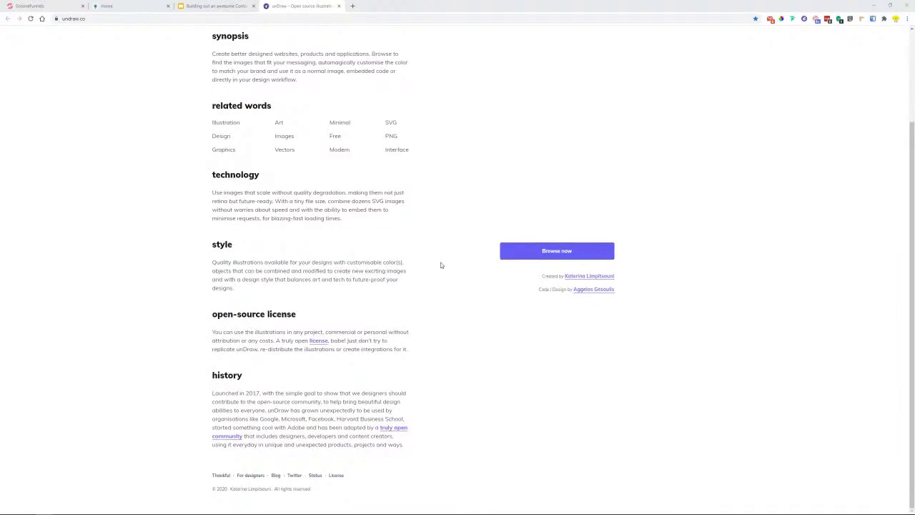
drag(212, 333, 413, 337)
drag(214, 340, 279, 342)
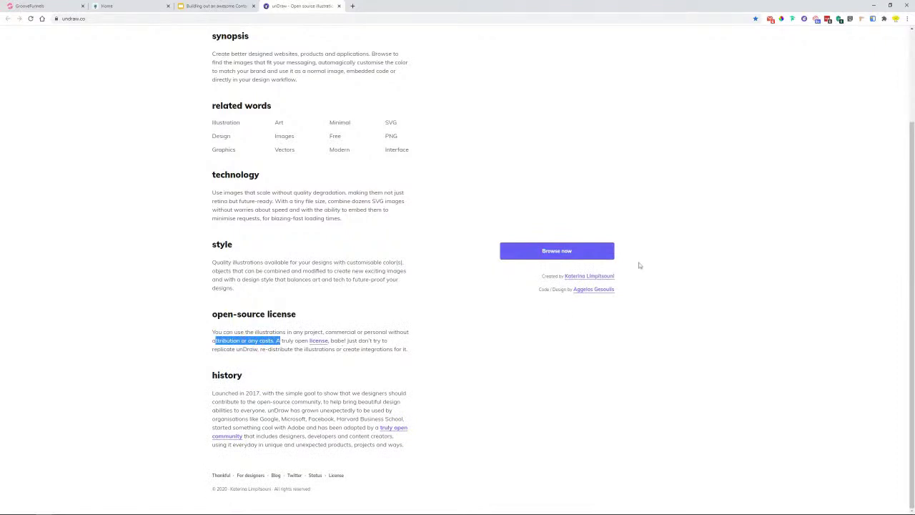
- Browse the unDraw illustrations library and preview, then close, the Processing thoughts download options
click(611, 254)
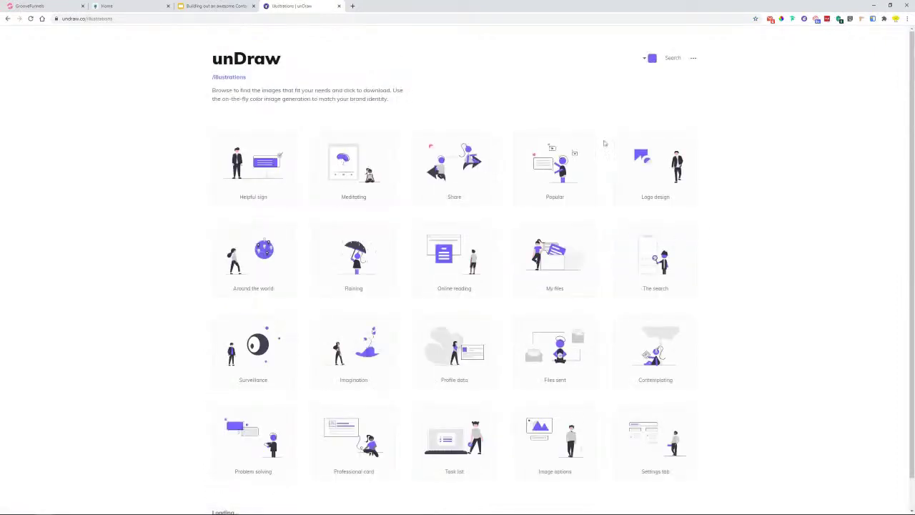
scroll(242, 181, down, 1)
scroll(242, 181, down, 5)
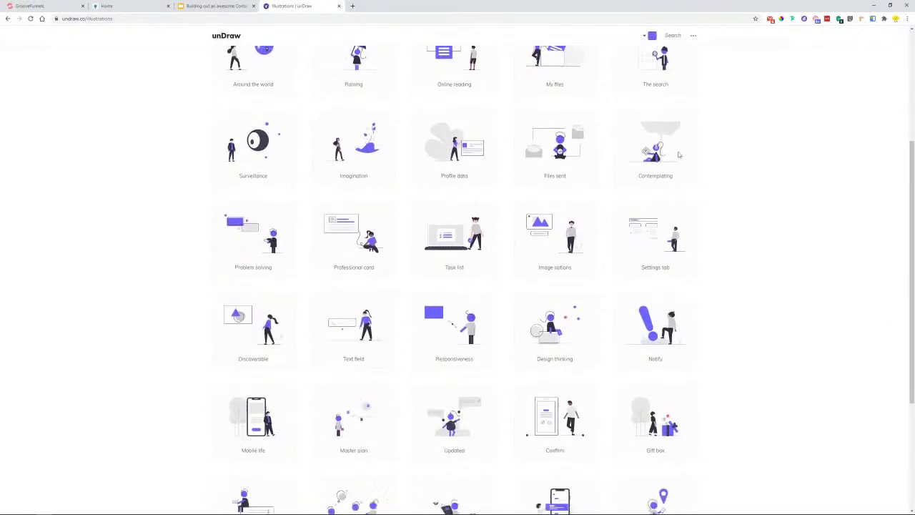
scroll(680, 155, down, 2)
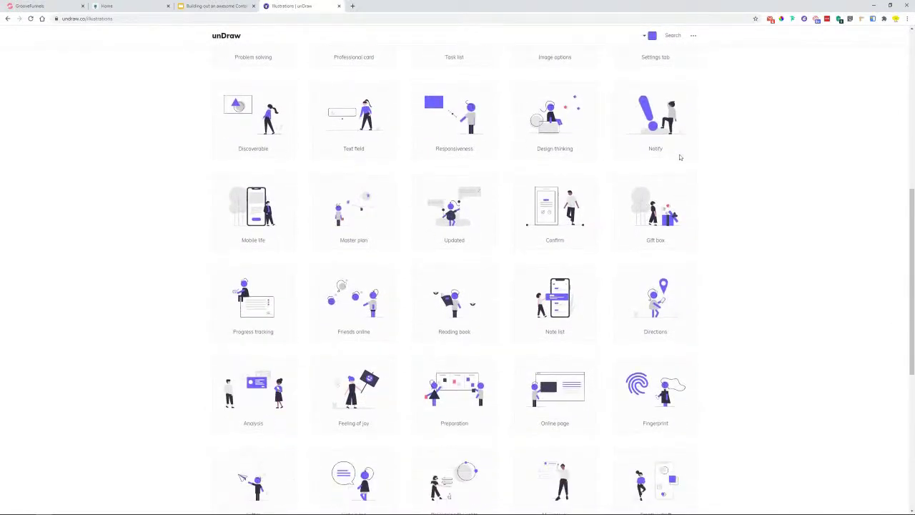
scroll(680, 157, down, 2)
scroll(484, 358, down, 1)
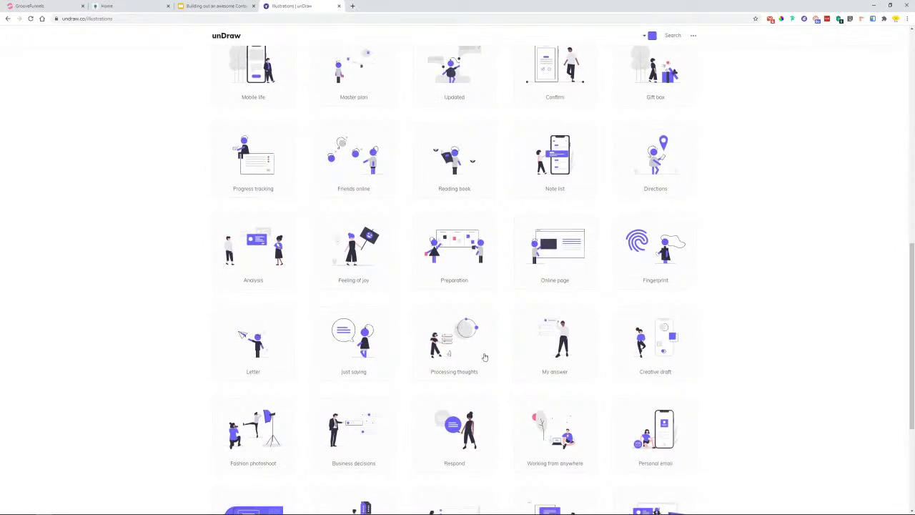
click(455, 343)
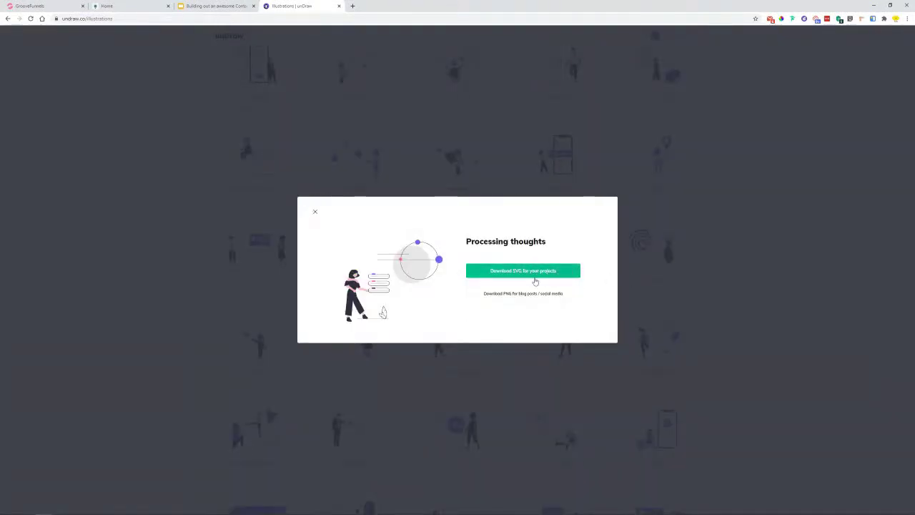
click(126, 290)
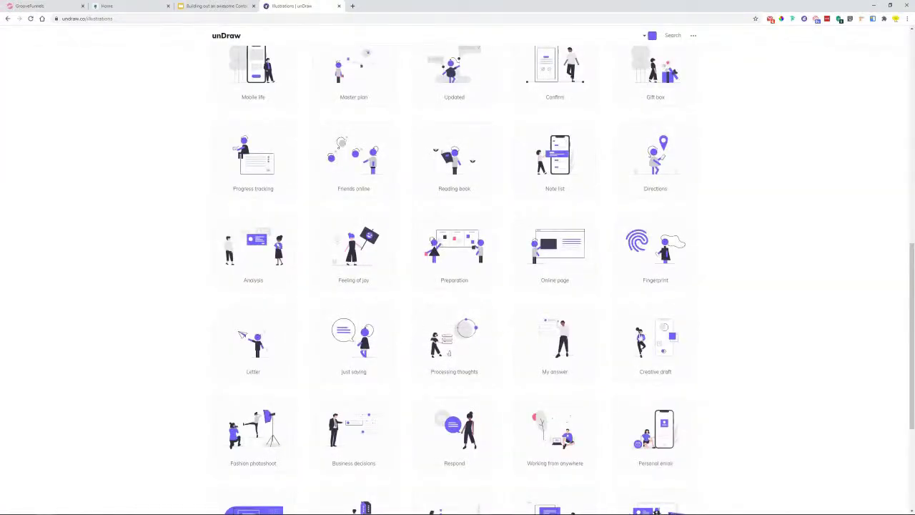
- Find the Forms illustration, save it as undraw_forms_78yw.svg, and return to Google Slides
scroll(690, 336, down, 2)
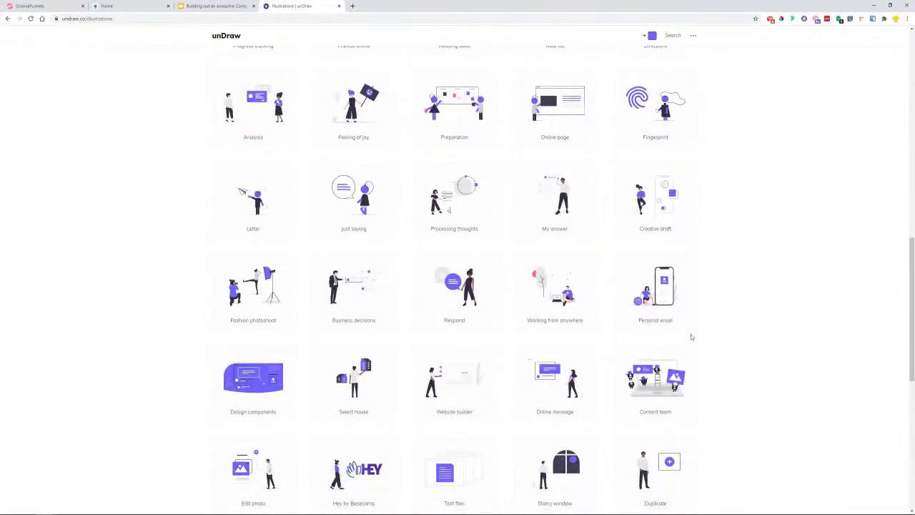
scroll(693, 291, down, 2)
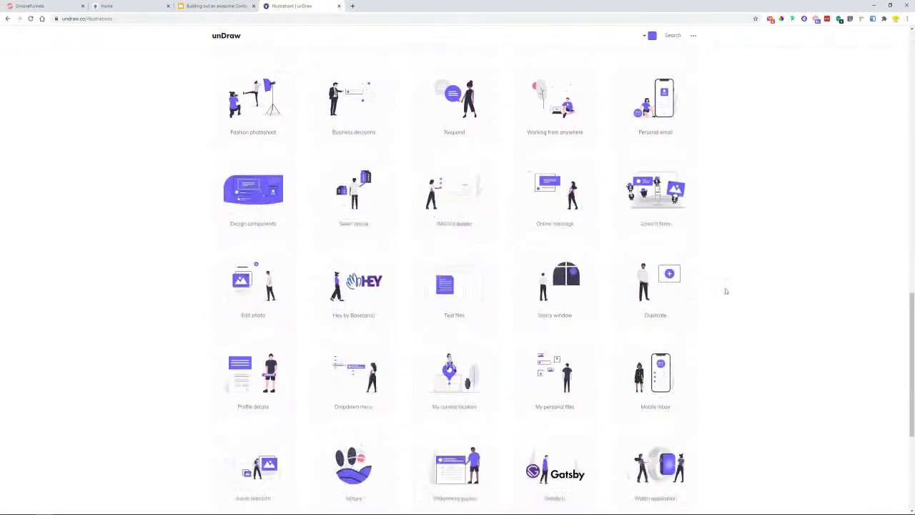
scroll(747, 302, down, 2)
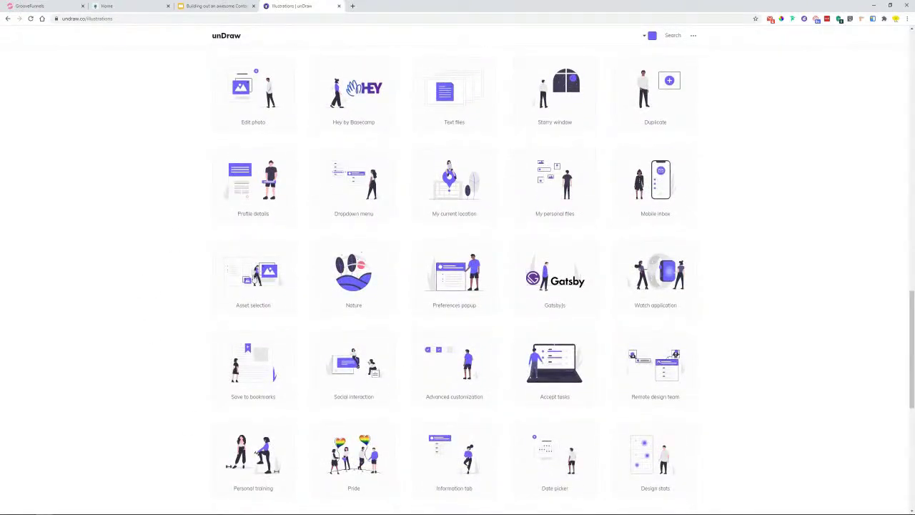
scroll(205, 282, down, 5)
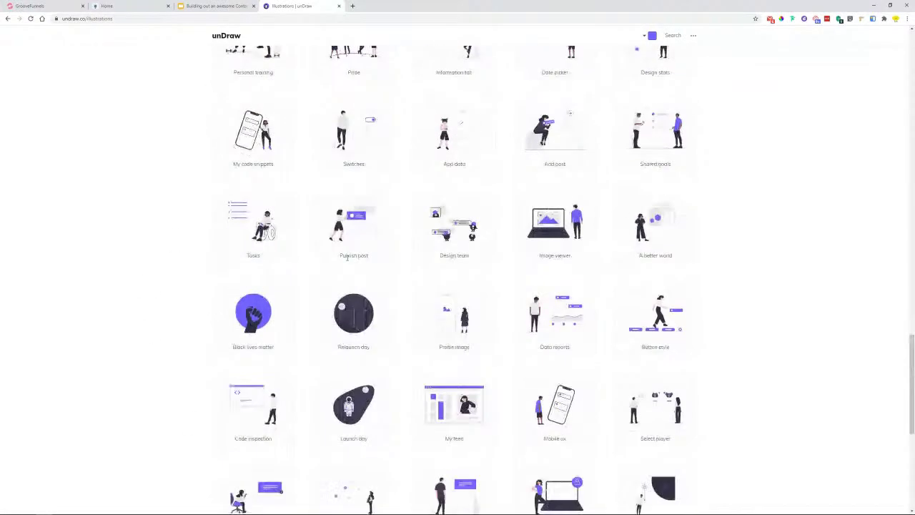
scroll(456, 315, down, 9)
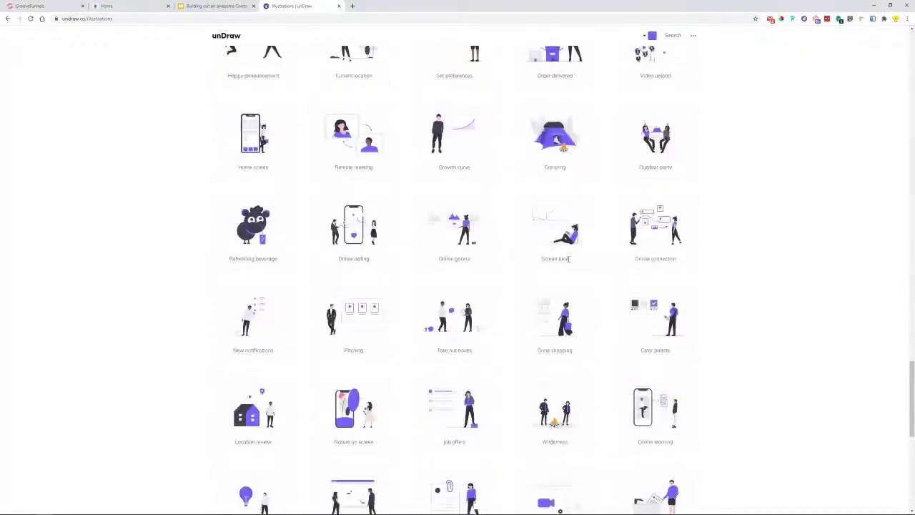
scroll(568, 262, down, 8)
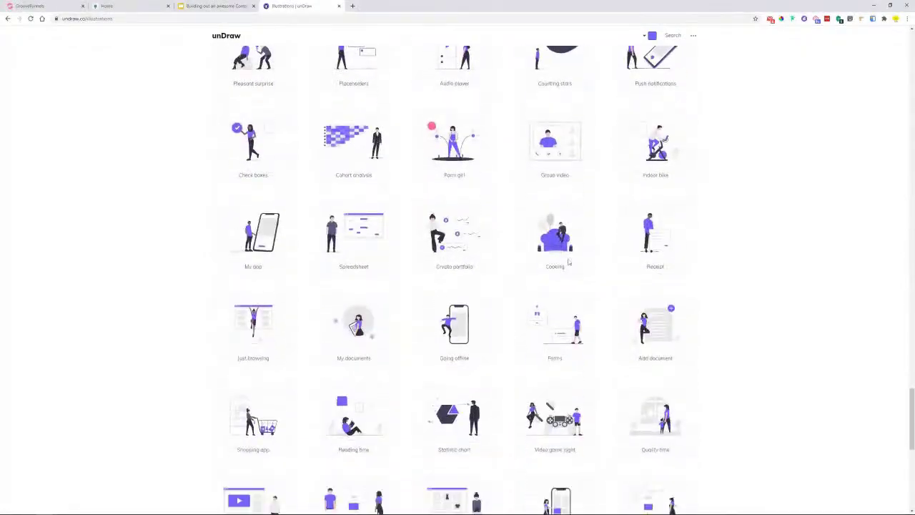
scroll(569, 263, down, 6)
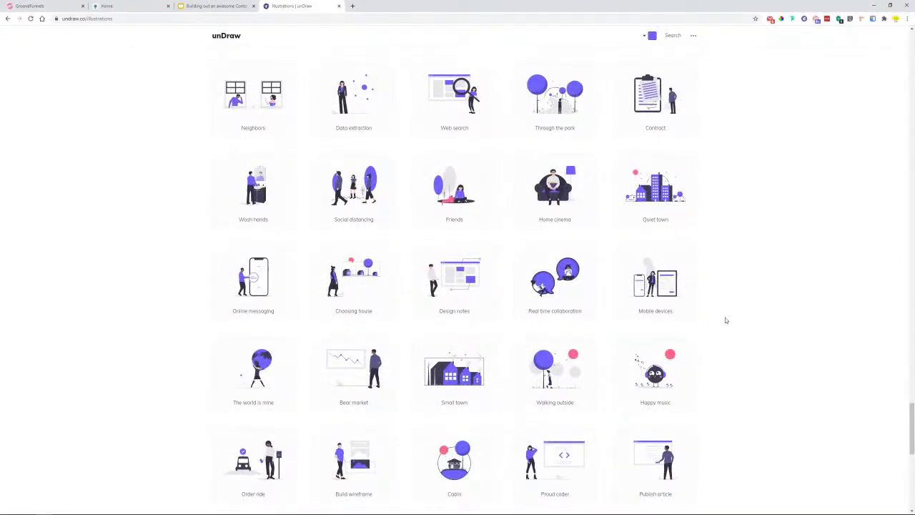
scroll(726, 320, up, 3)
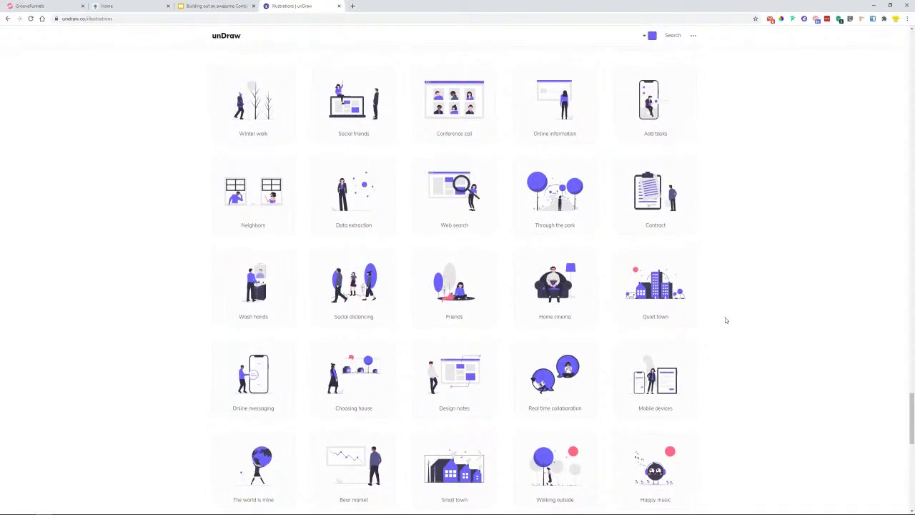
scroll(725, 321, up, 2)
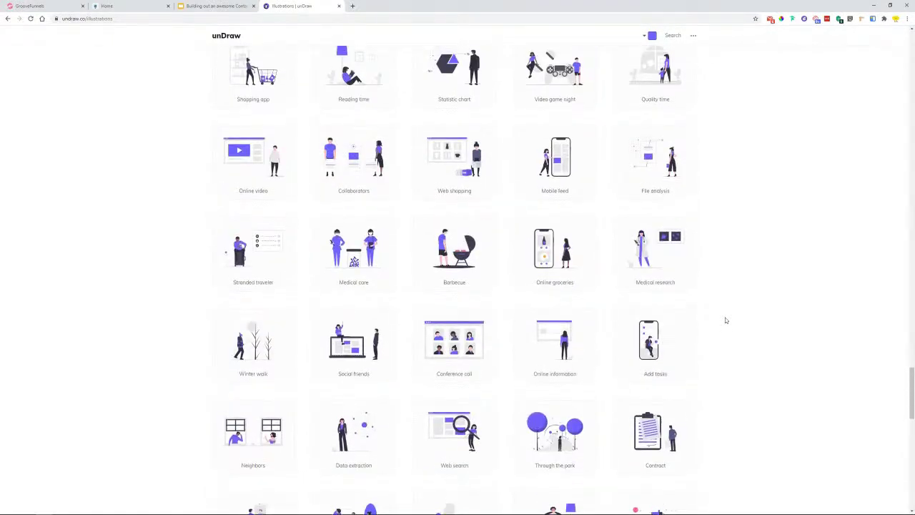
scroll(726, 320, up, 2)
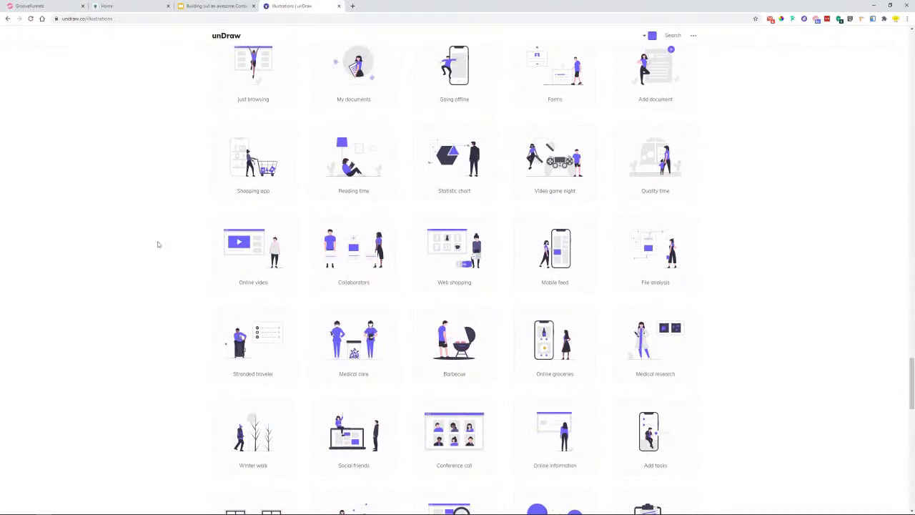
scroll(165, 245, up, 2)
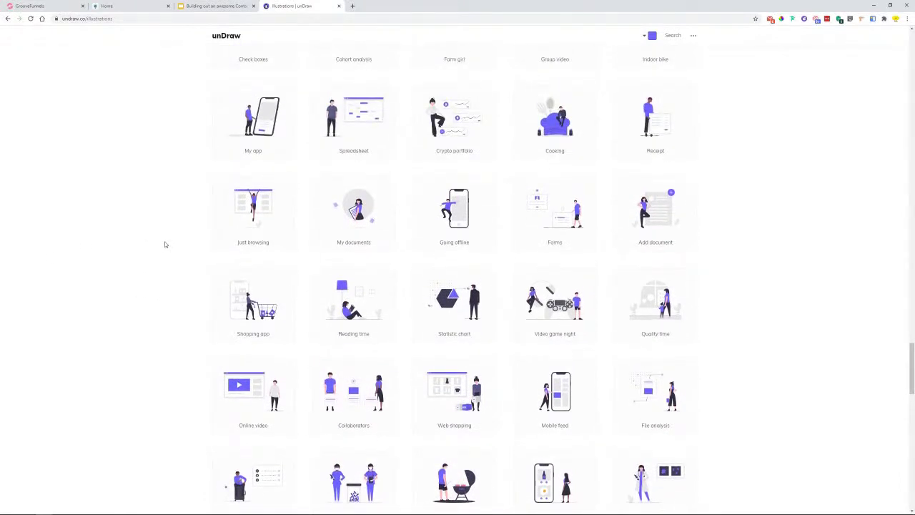
scroll(164, 245, up, 1)
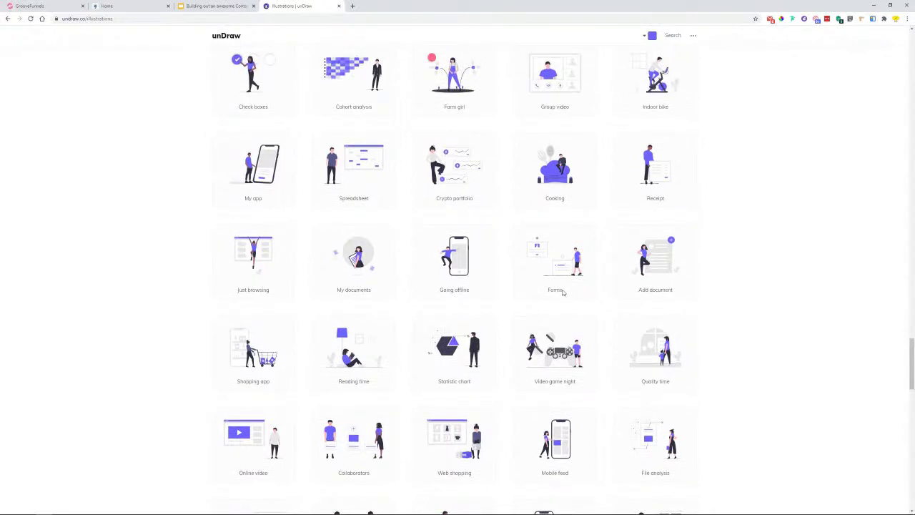
click(542, 260)
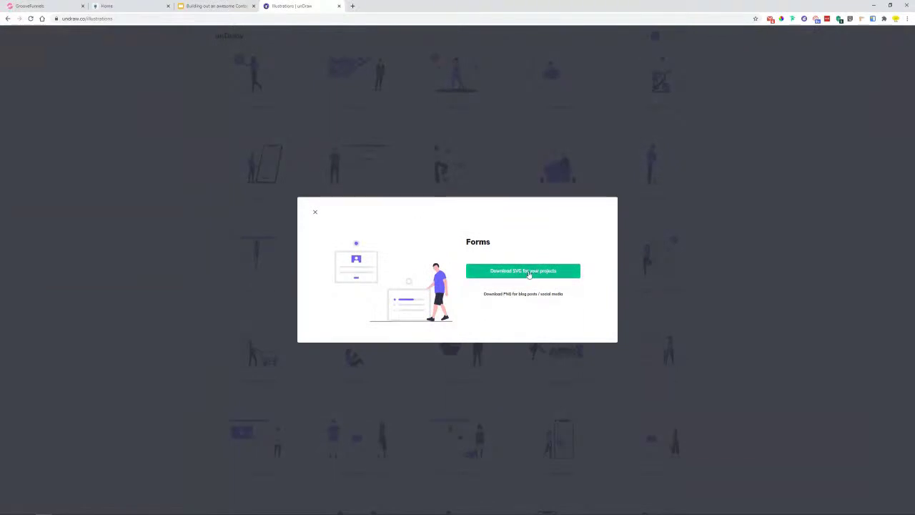
click(528, 273)
click(368, 208)
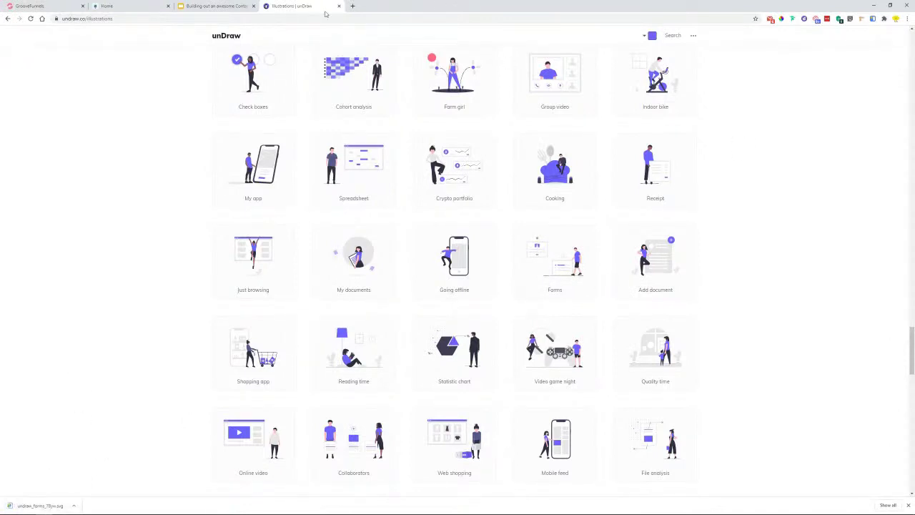
click(216, 6)
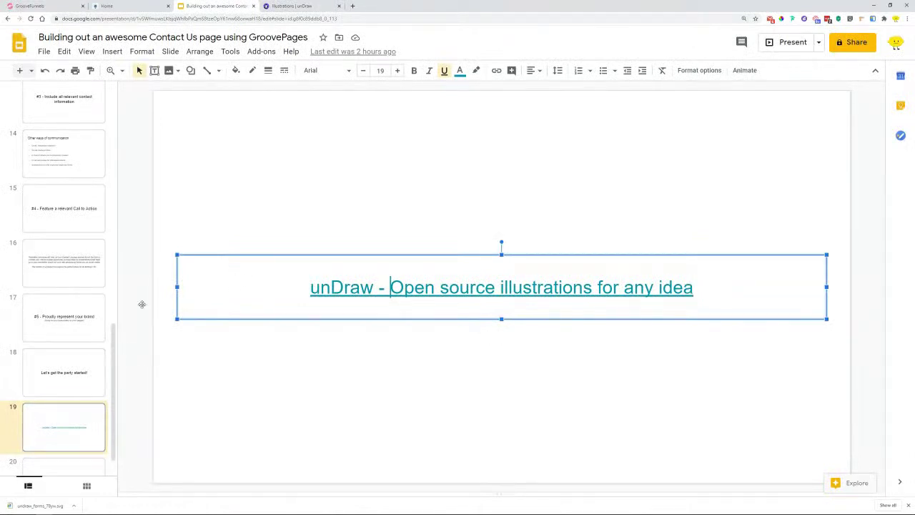
- Copy the Method Draw SVG Editor link on slide 20 and open it in a new tab
scroll(90, 302, down, 1)
click(85, 436)
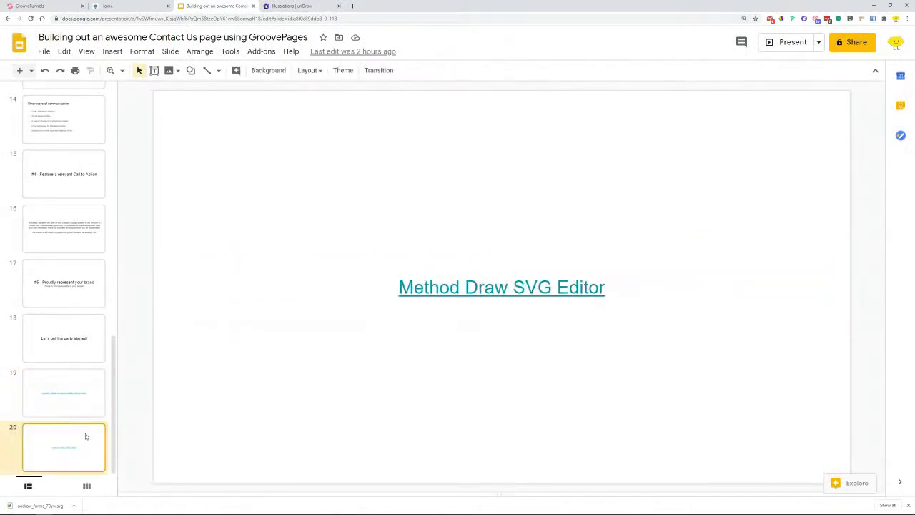
click(576, 293)
click(576, 293)
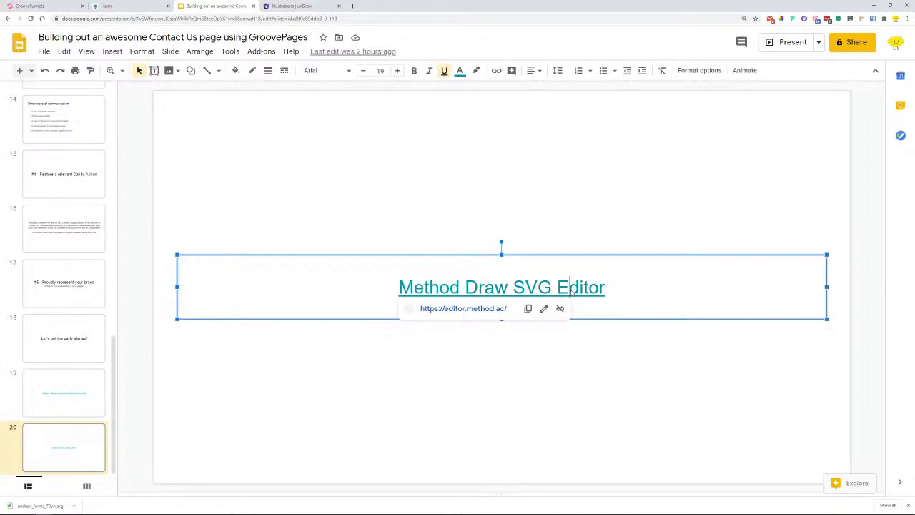
click(526, 308)
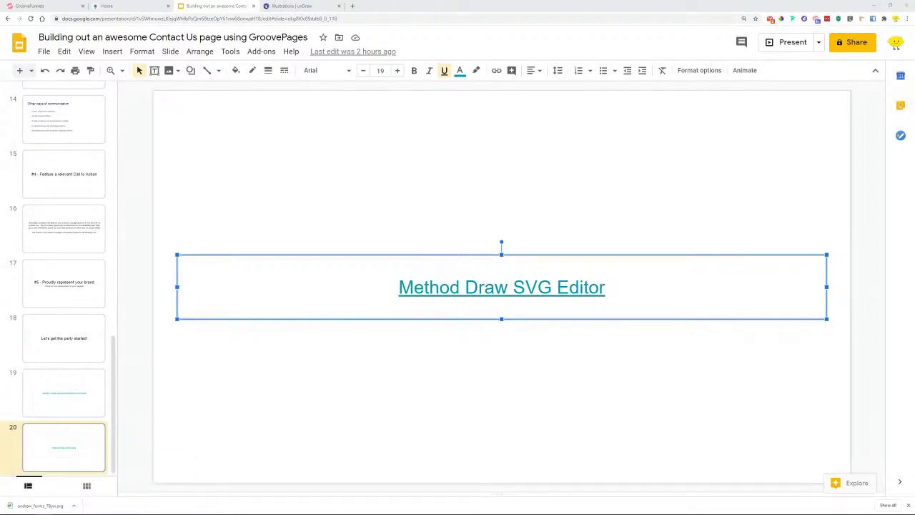
click(522, 286)
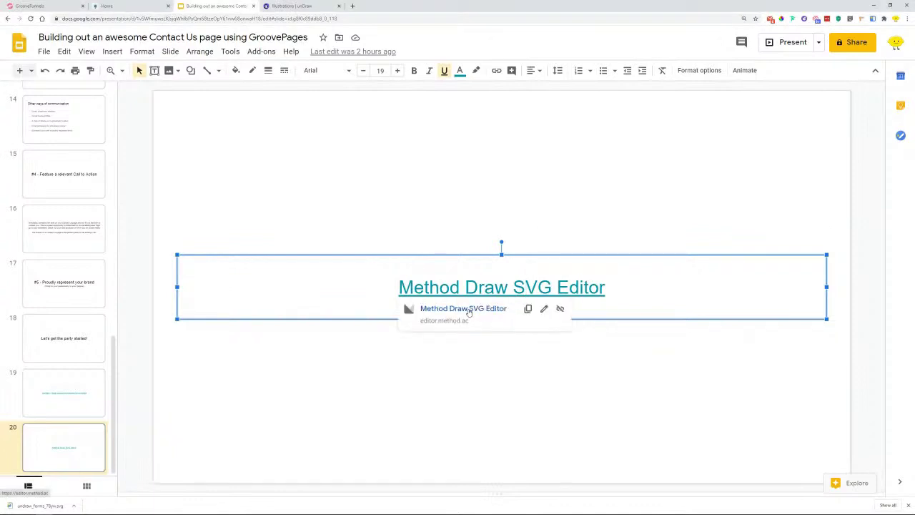
click(491, 308)
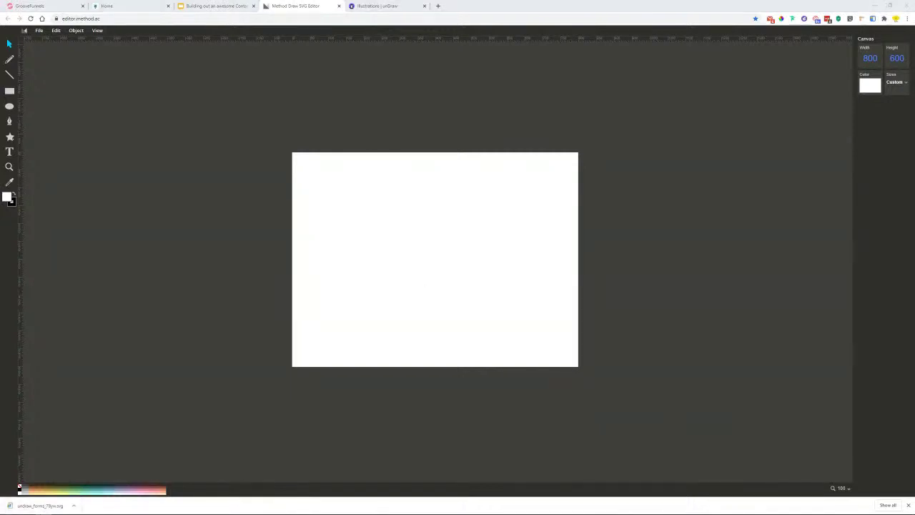
- Drop undraw_forms_78yw.svg onto the canvas, stretch it across most of 800×600, and close the downloads bar
drag(39, 506, 400, 264)
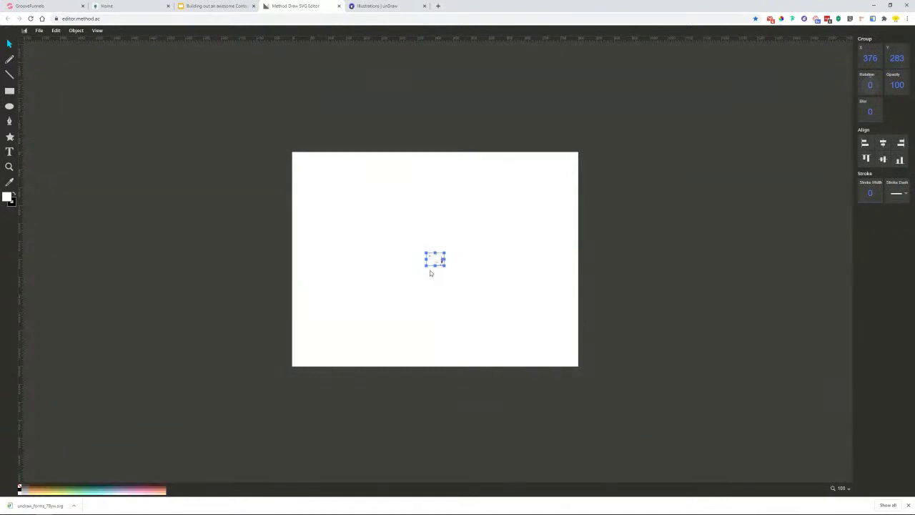
drag(424, 267, 298, 389)
drag(444, 252, 574, 163)
click(526, 160)
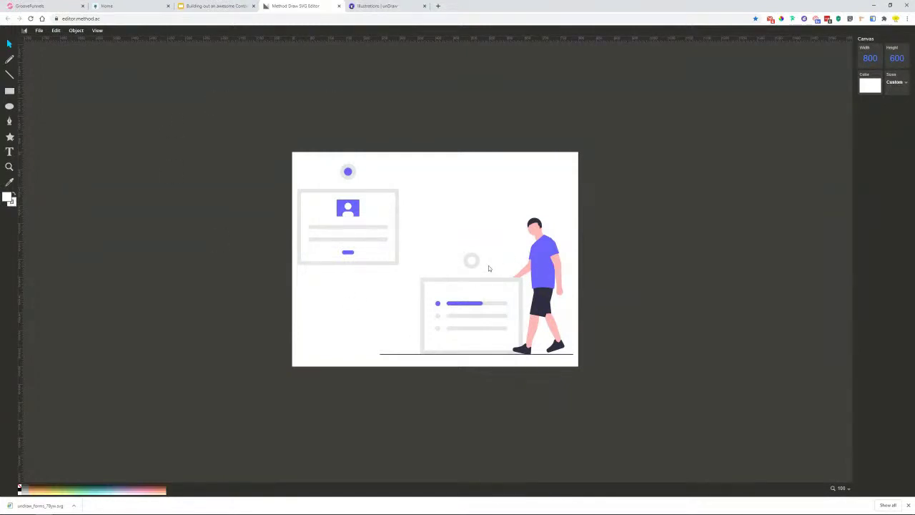
click(908, 506)
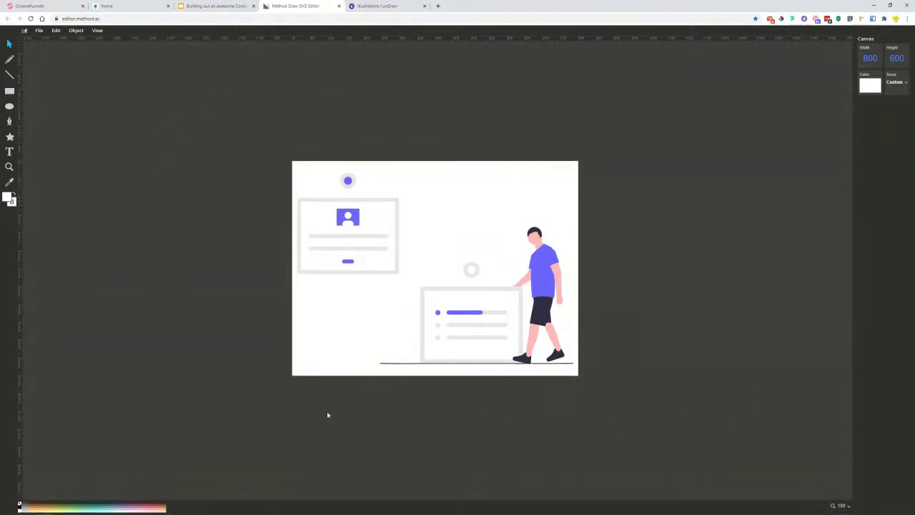
- Select the figure's purple shirt and show its fill colour options
click(540, 277)
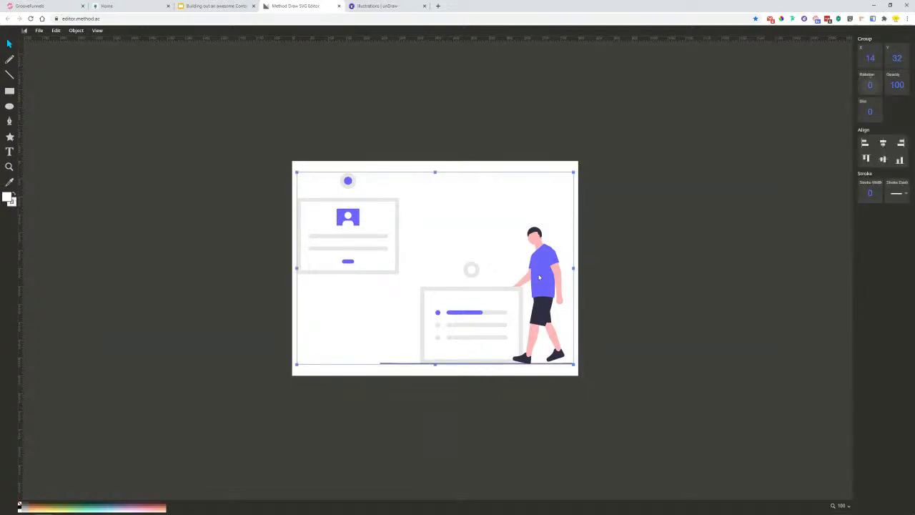
key(Escape)
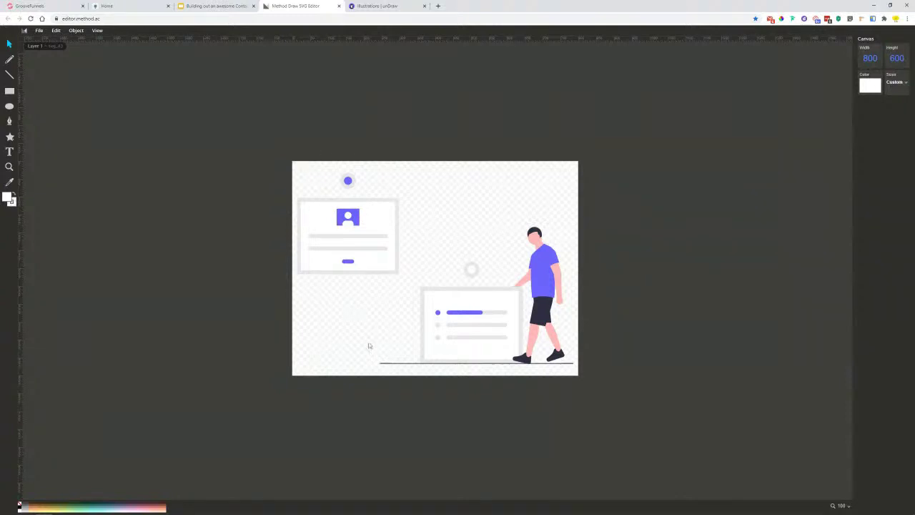
click(542, 274)
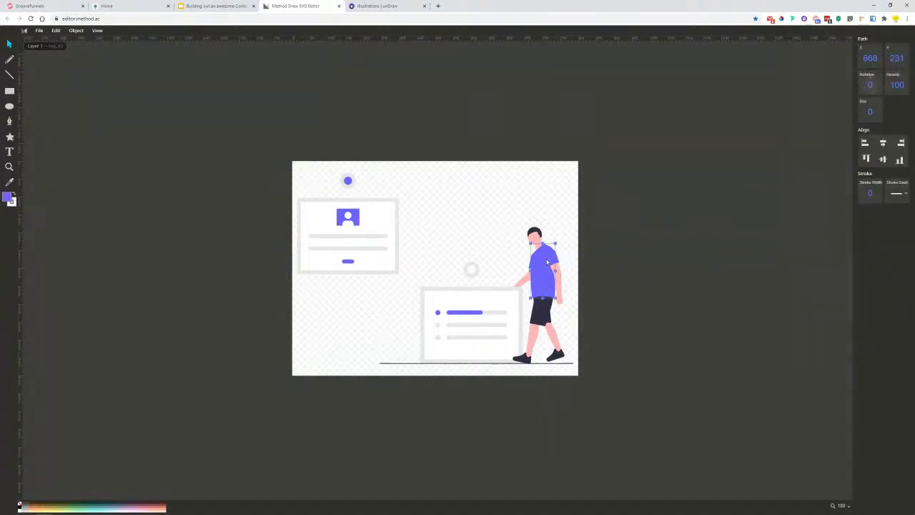
click(7, 197)
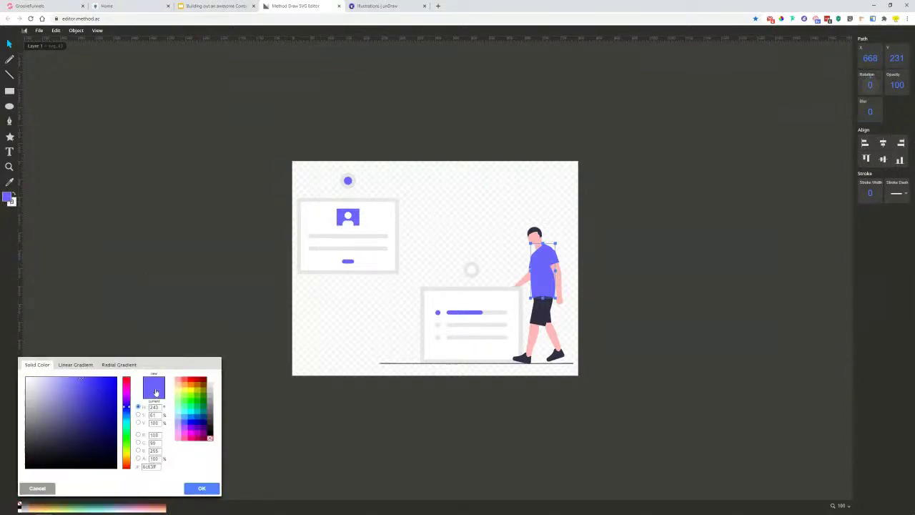
- Sample the GroovePages header yellow #FFCC24 with ColorPick and open the shirt's fill colour editor
click(50, 5)
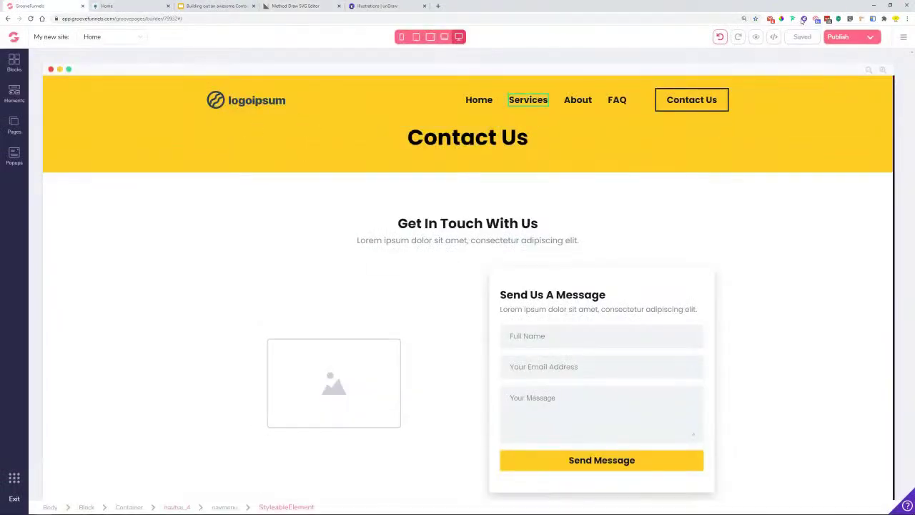
click(781, 19)
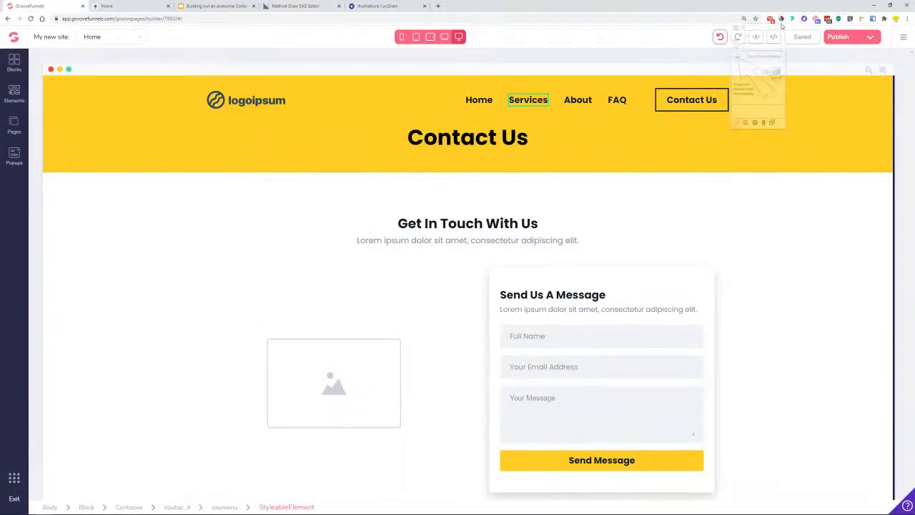
click(784, 158)
right_click(802, 172)
click(873, 174)
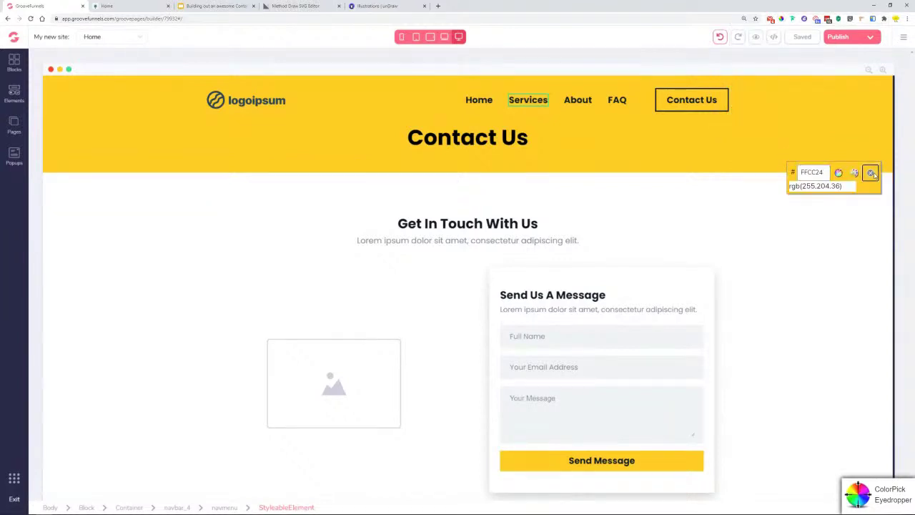
click(379, 5)
click(307, 5)
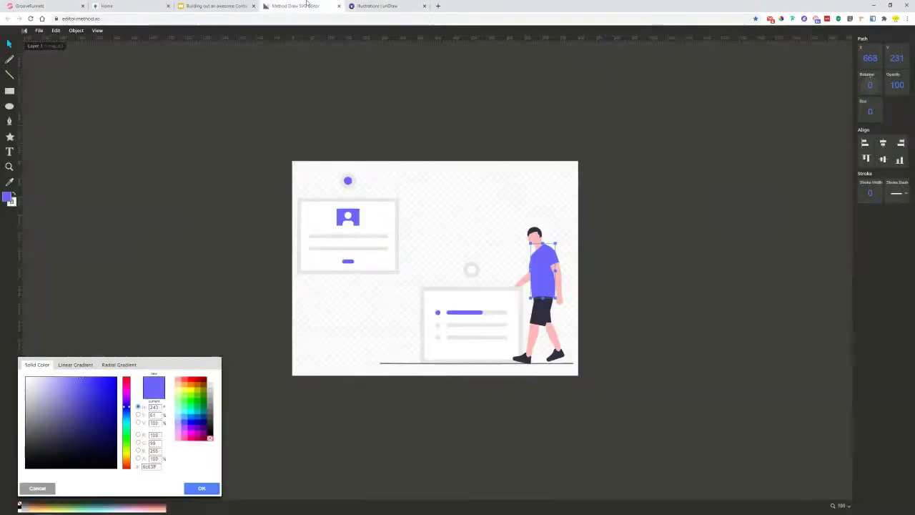
- Fill the shirt and its sleeve with yellow ffcc24
double_click(148, 466)
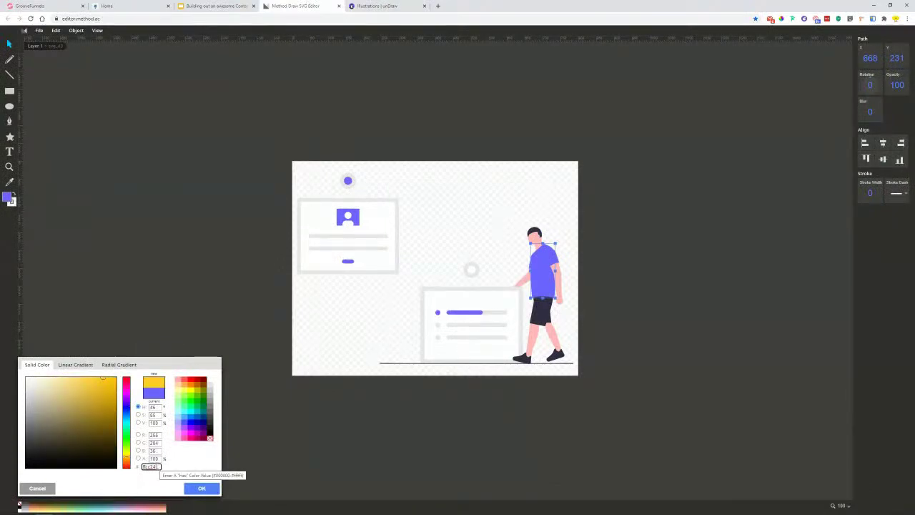
click(202, 489)
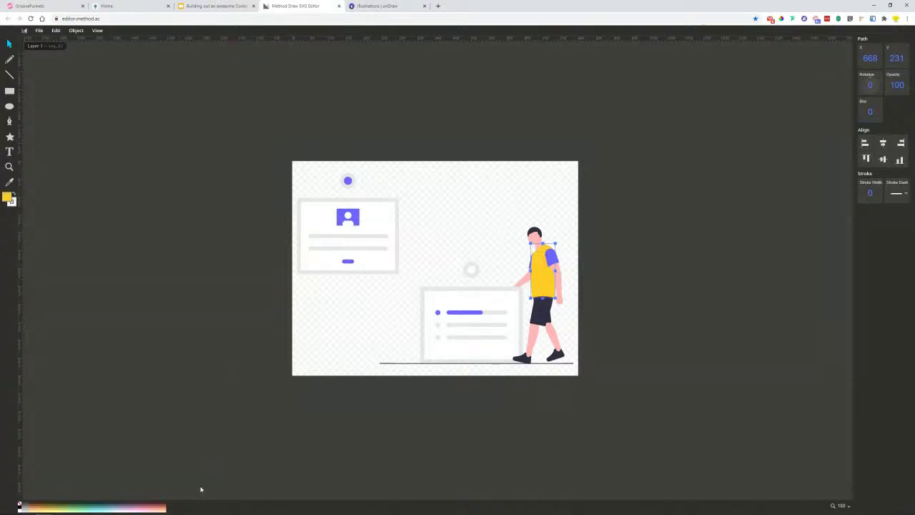
click(567, 261)
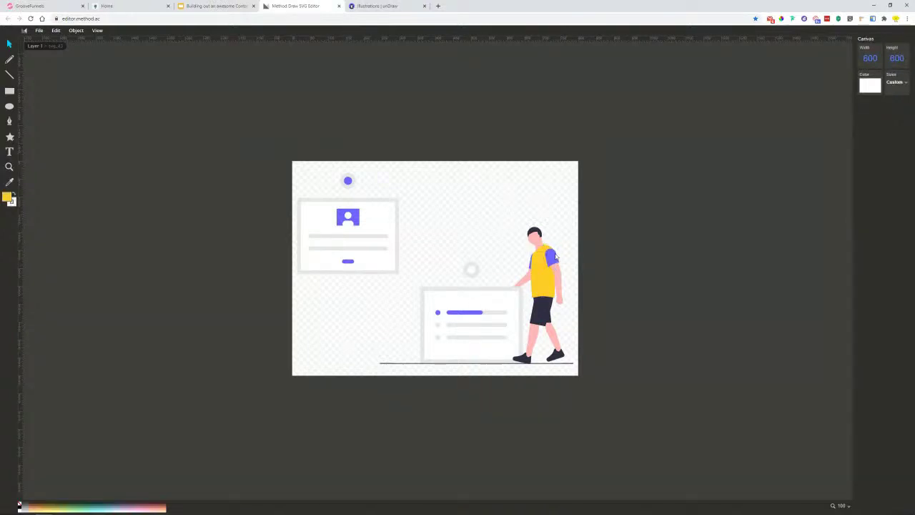
click(556, 256)
click(7, 196)
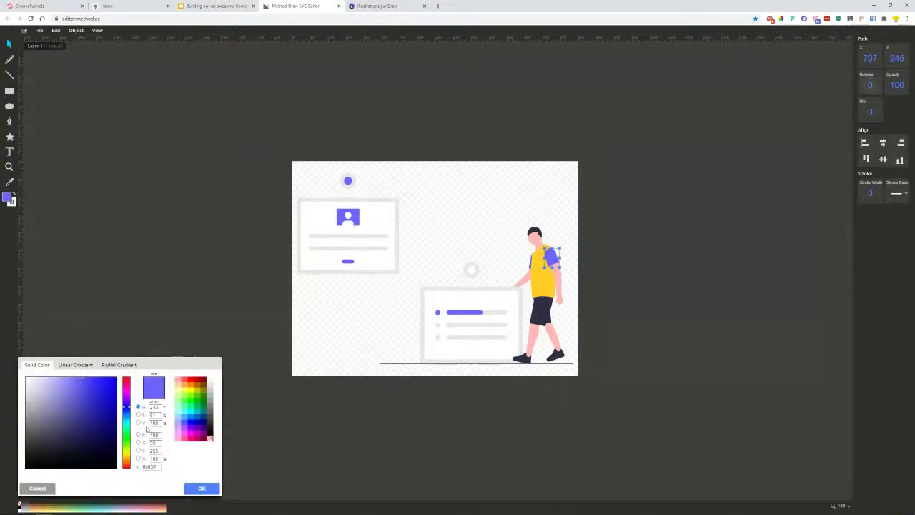
double_click(151, 466)
text(ffcc24)
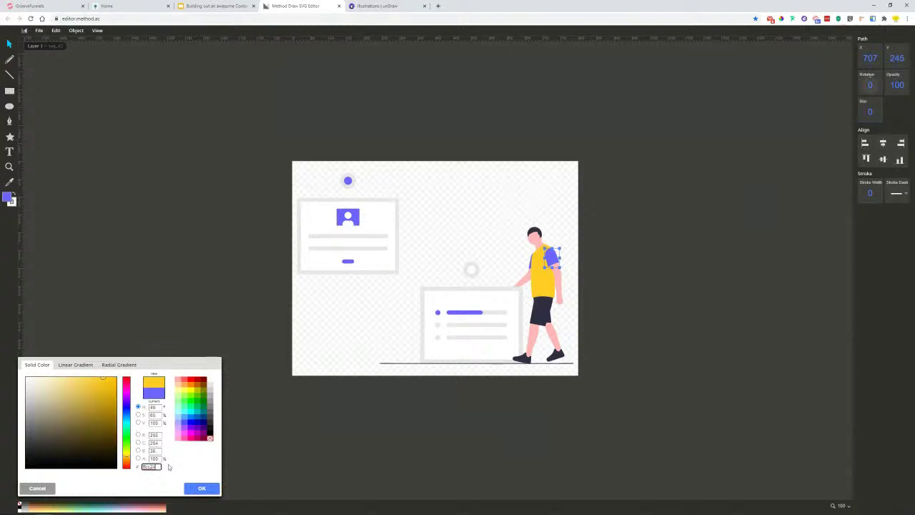
click(201, 489)
- Recolour the small shirt piece and the progress bar to yellow ffcc24
click(531, 268)
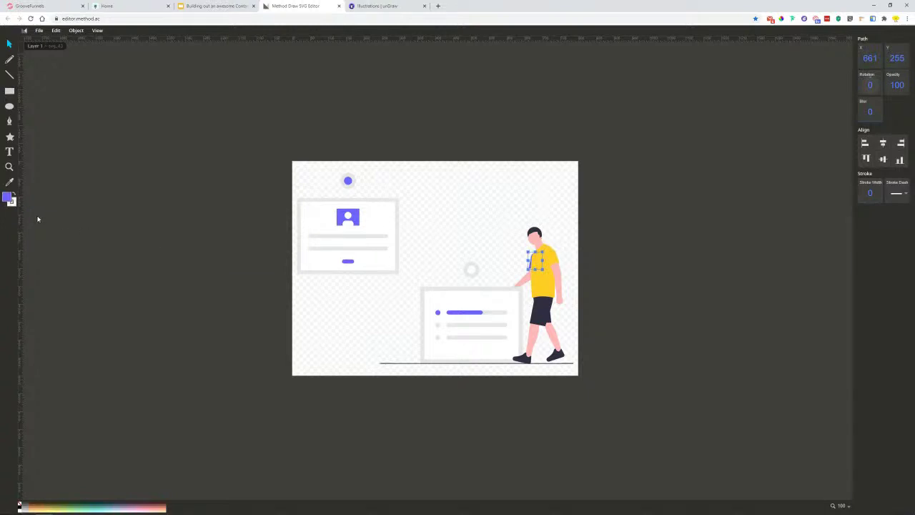
click(8, 196)
double_click(150, 466)
key(ctrl+v)
click(202, 488)
click(469, 313)
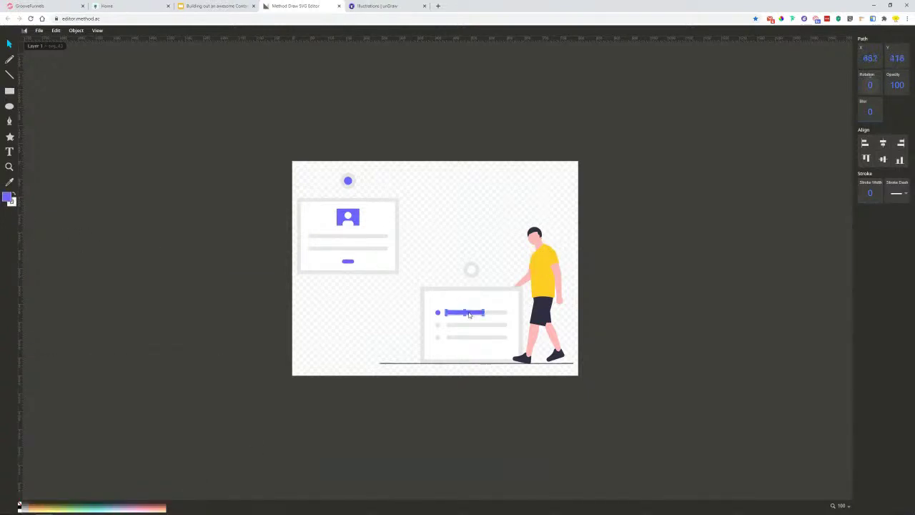
click(8, 197)
double_click(150, 466)
text(ffcc24)
click(204, 487)
- Make the small circle and the circle above the card yellow ffcc24
click(7, 198)
double_click(140, 466)
key(ctrl+v)
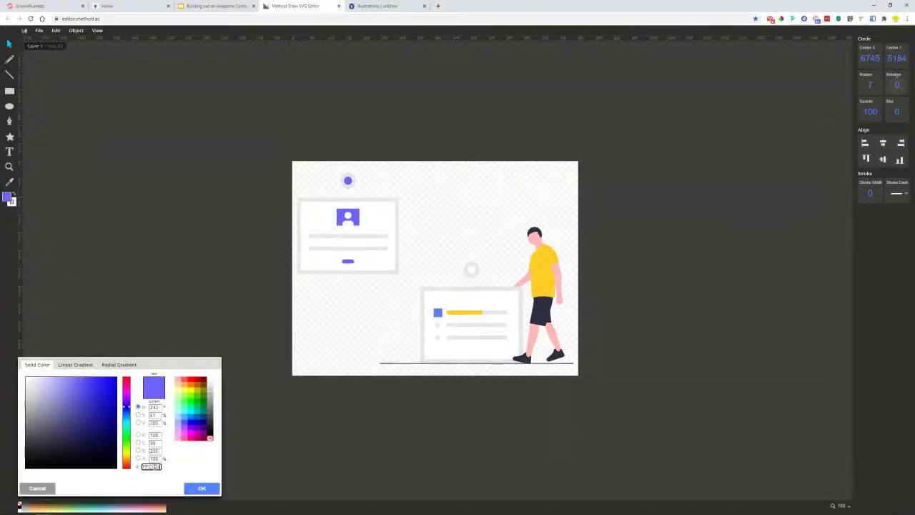
click(202, 488)
click(348, 180)
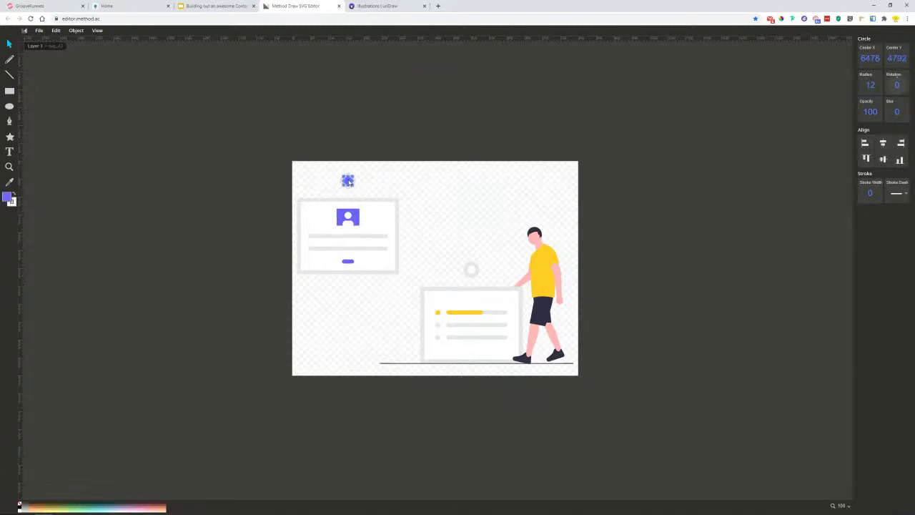
click(7, 198)
double_click(148, 466)
text(ffcc24)
click(192, 490)
- Turn the card's person icon and button yellow ffcc24, then go back to GroovePages
click(348, 217)
click(9, 196)
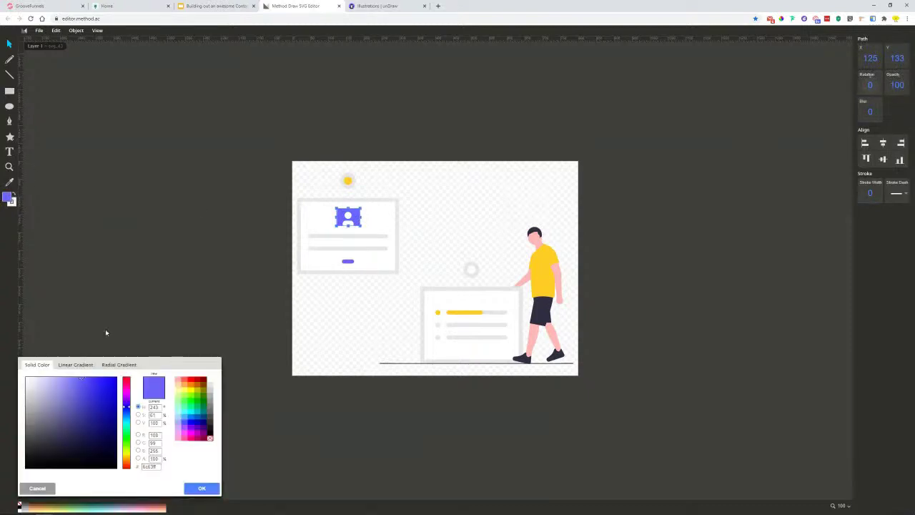
double_click(149, 466)
key(ctrl+v)
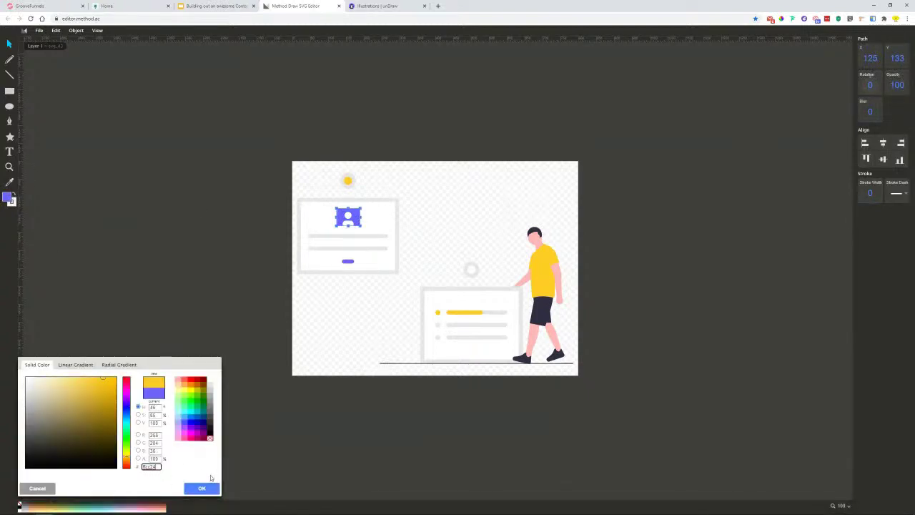
click(209, 487)
click(347, 261)
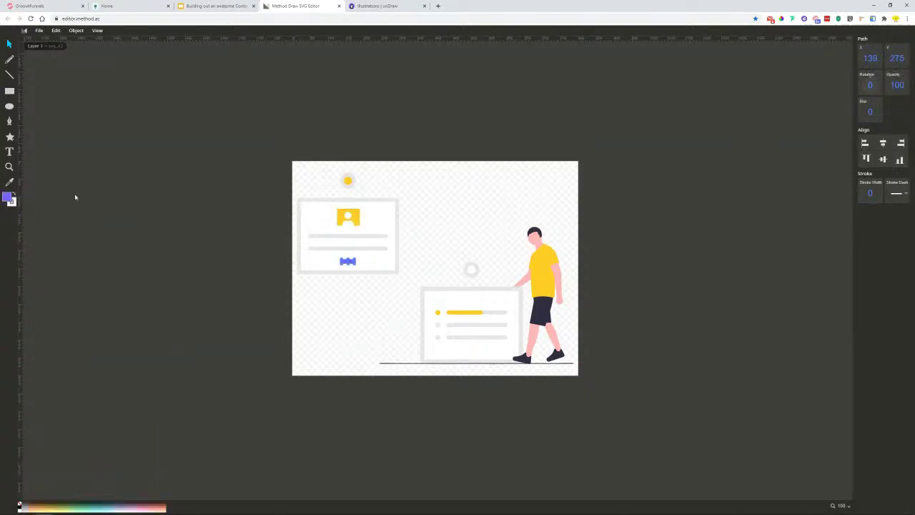
click(9, 200)
double_click(157, 467)
text(ffcc24)
click(203, 489)
click(333, 354)
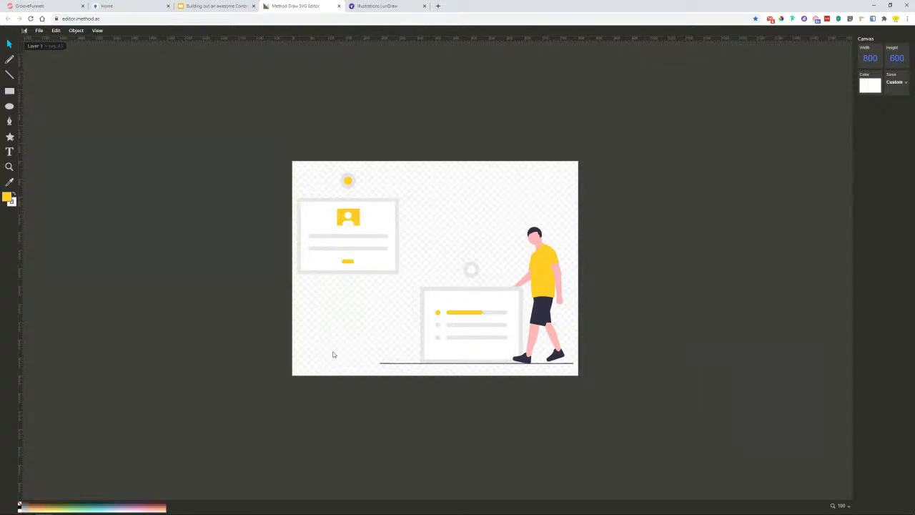
click(25, 5)
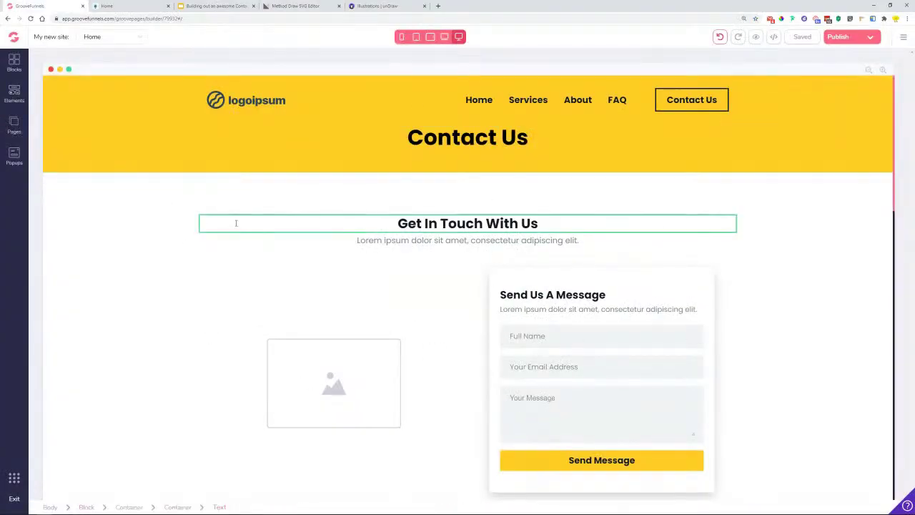
- Set the Contact Us heading text colour to dark #0F1824
click(500, 148)
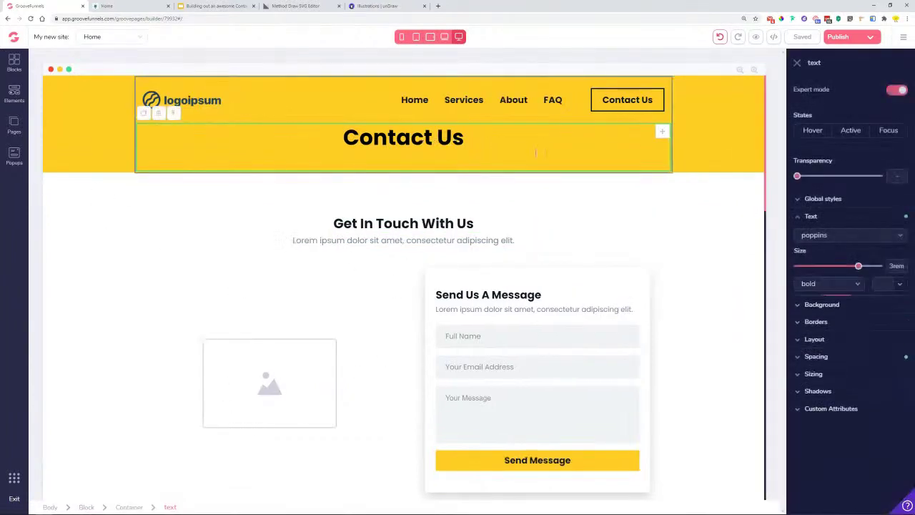
click(388, 136)
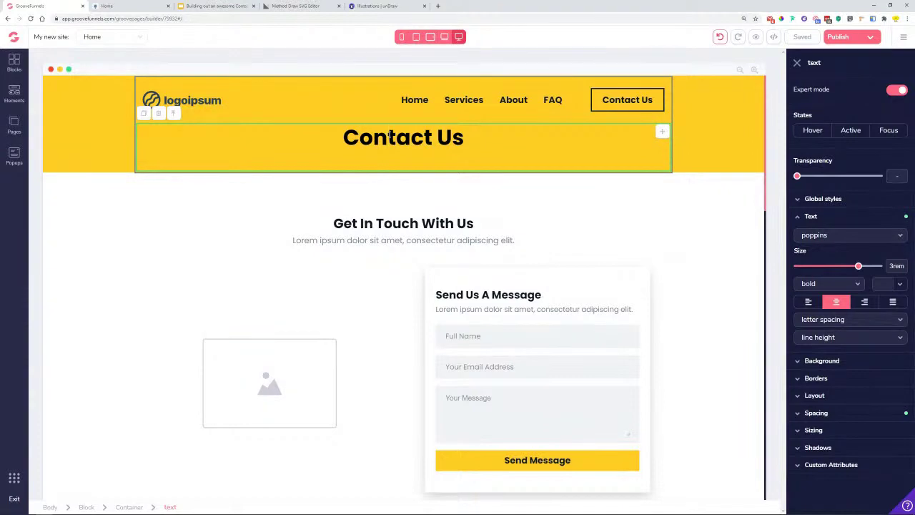
click(899, 283)
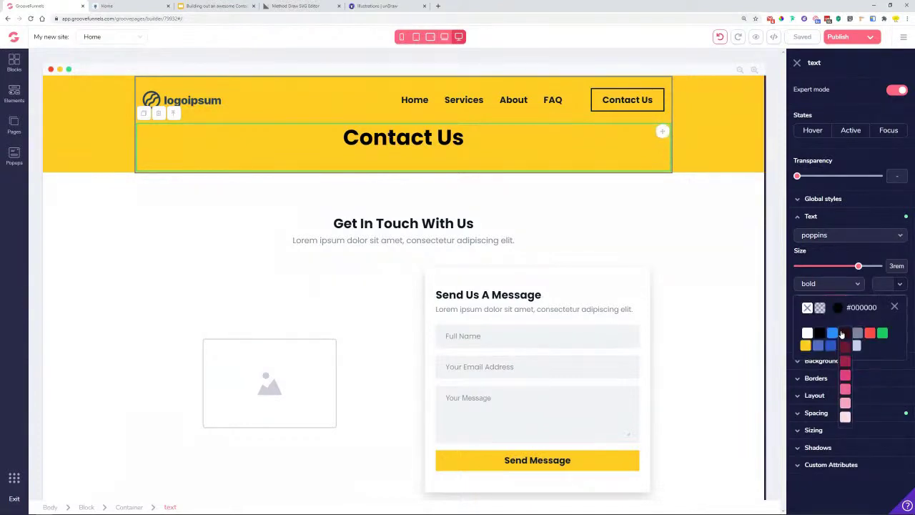
mouse_move(862, 337)
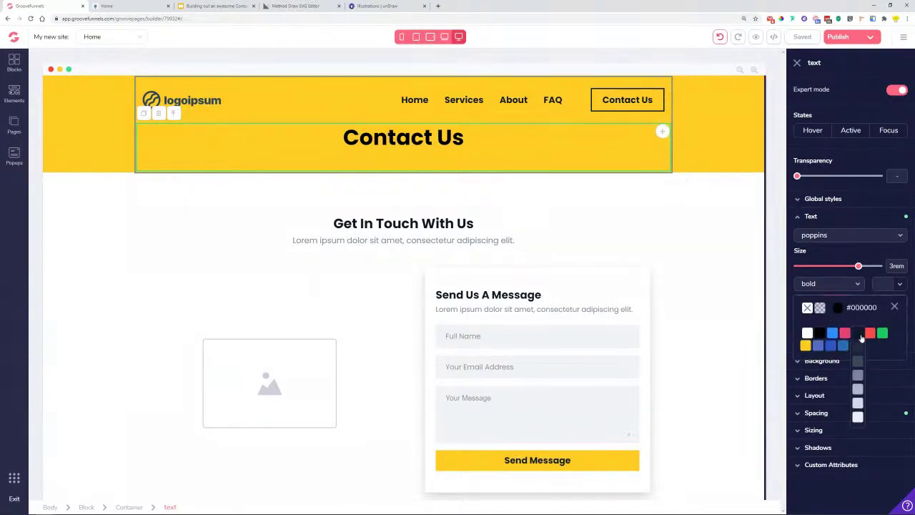
click(858, 341)
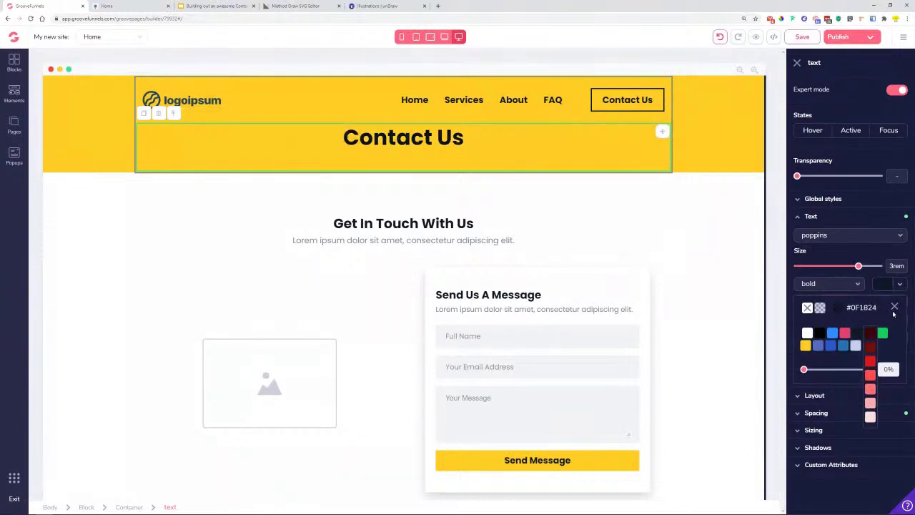
- Copy the heading colour's hex value 0f1824 from the full colour editor
click(878, 289)
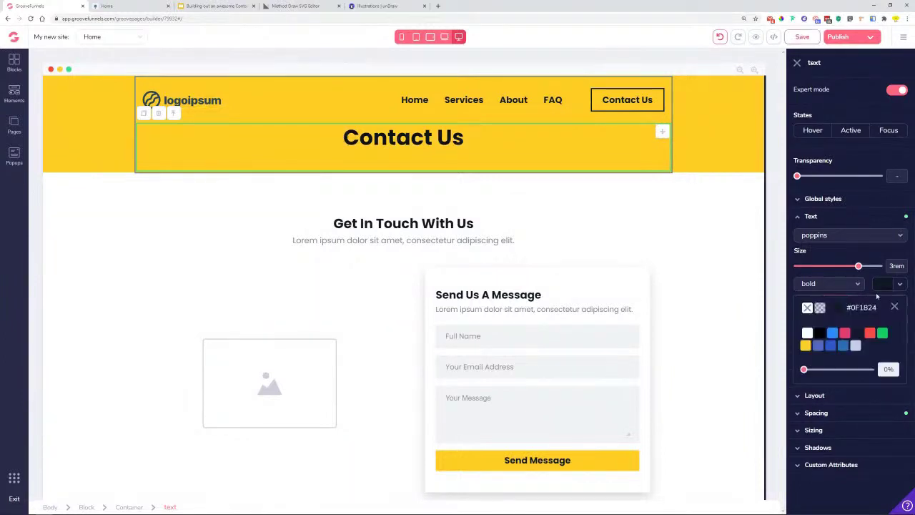
click(842, 312)
double_click(838, 432)
right_click(838, 432)
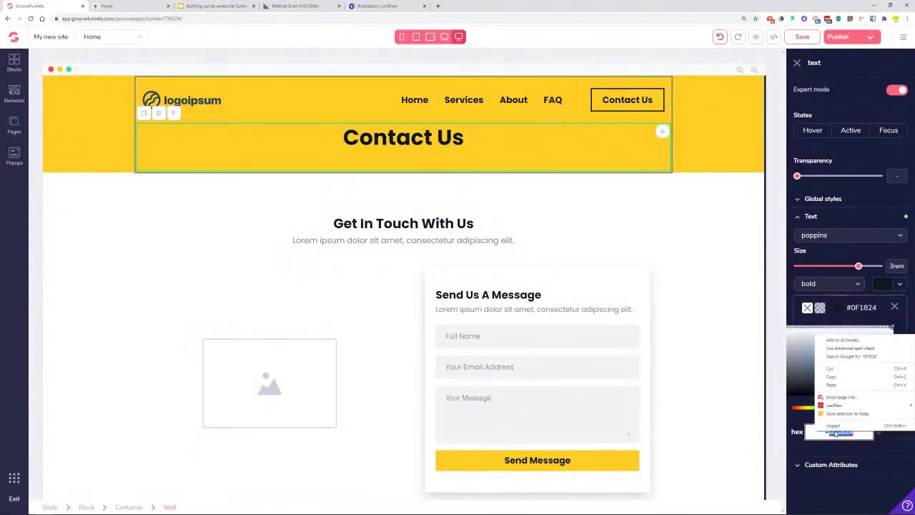
click(848, 379)
click(895, 307)
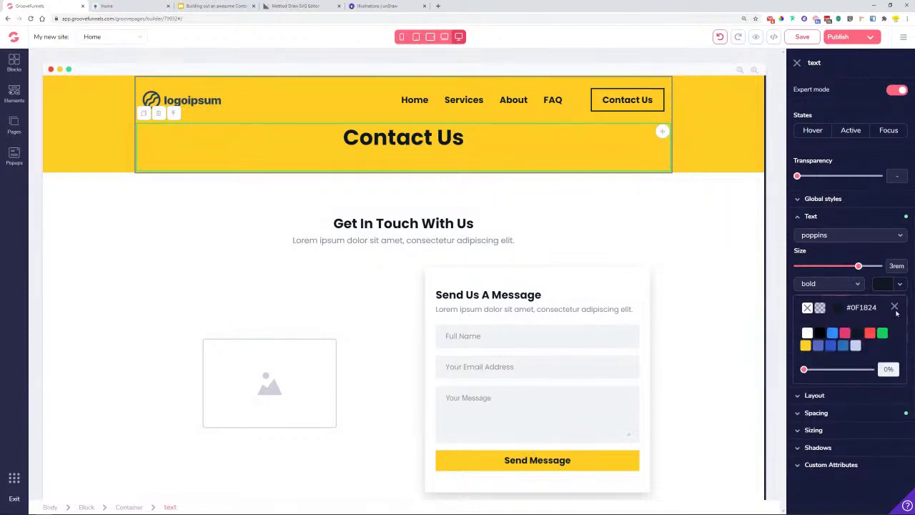
click(301, 5)
click(534, 235)
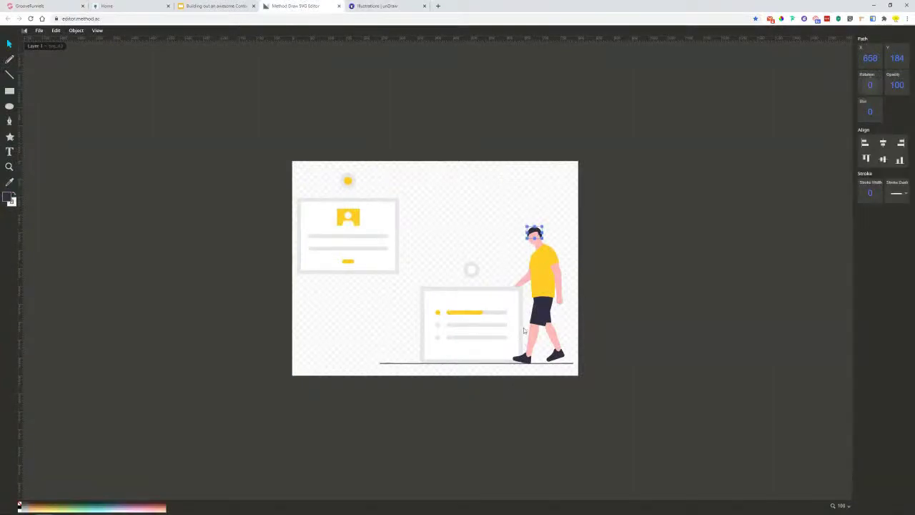
click(541, 315)
click(370, 311)
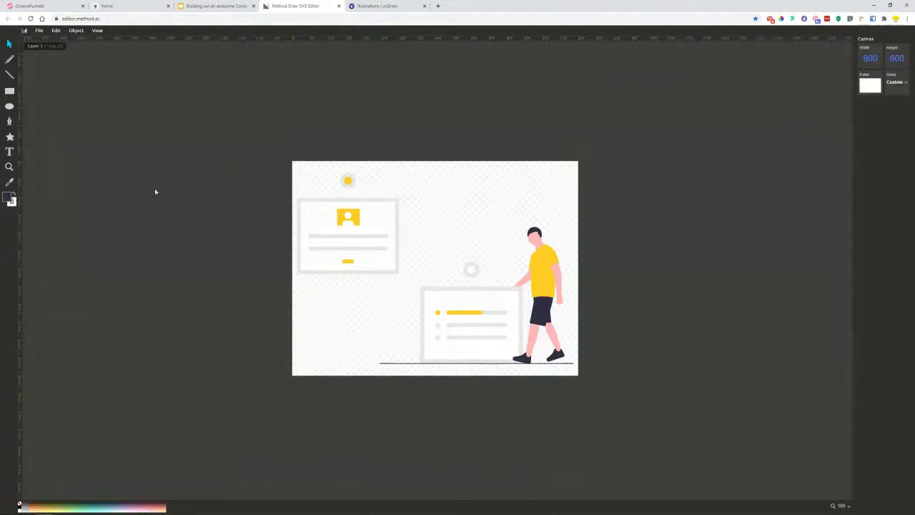
click(38, 31)
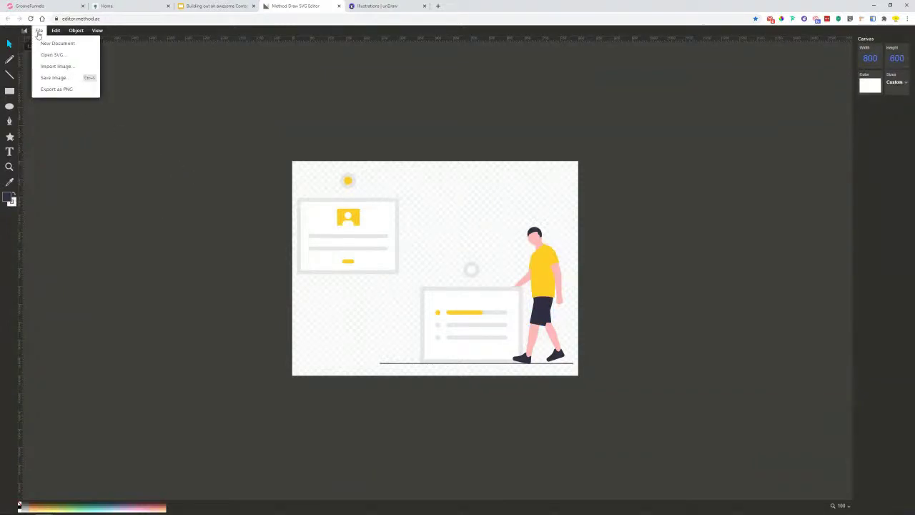
click(54, 90)
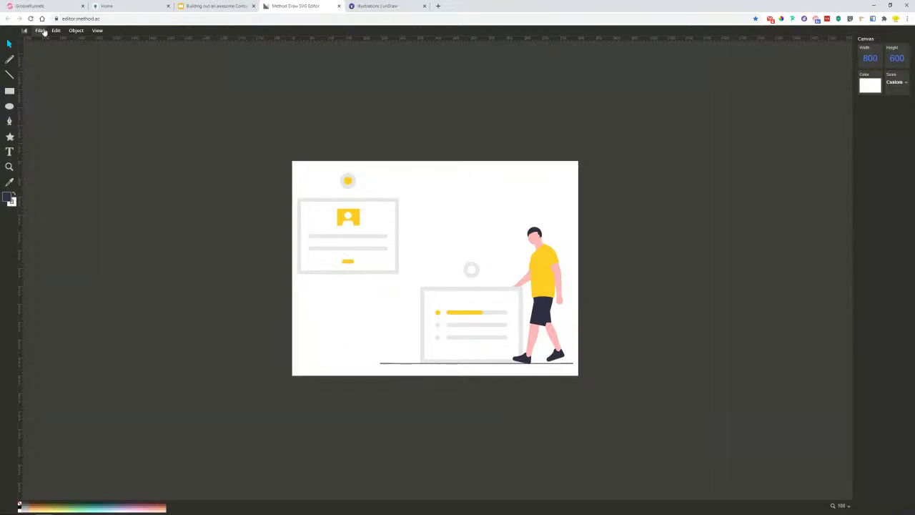
click(39, 31)
- Export the recoloured illustration as a PNG named 'Yellow Joshua' in Downloads
click(57, 89)
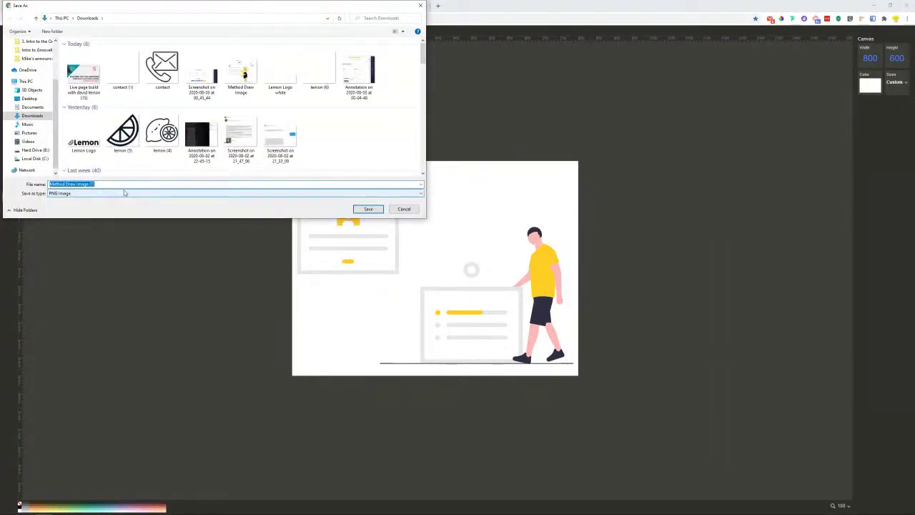
key(BackSpace)
text(Yellow Joshua)
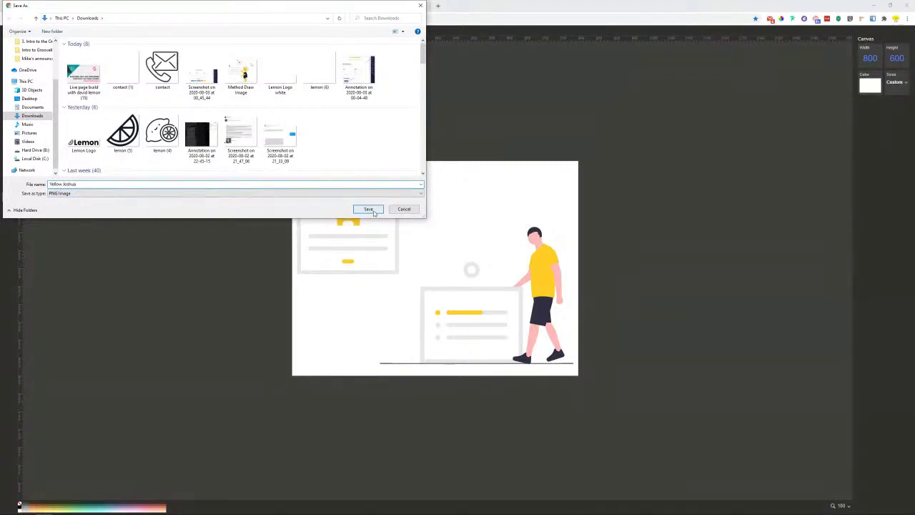
click(368, 208)
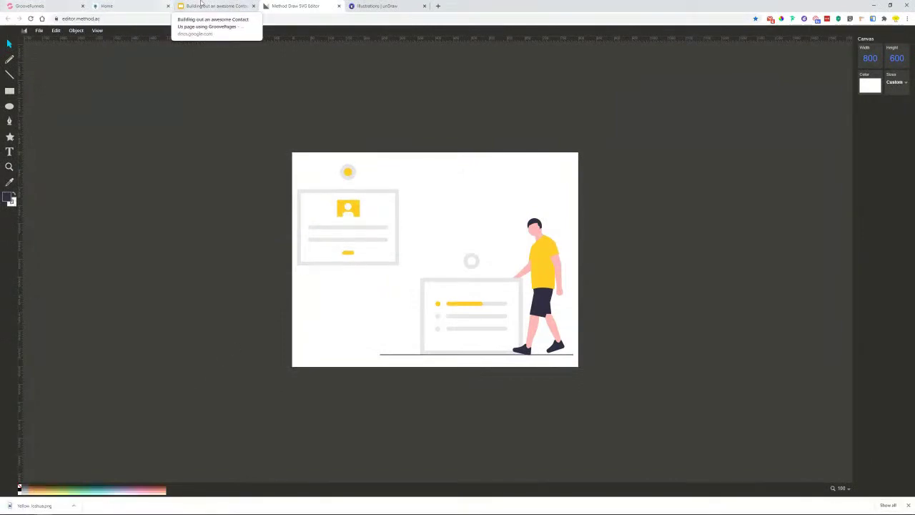
click(22, 5)
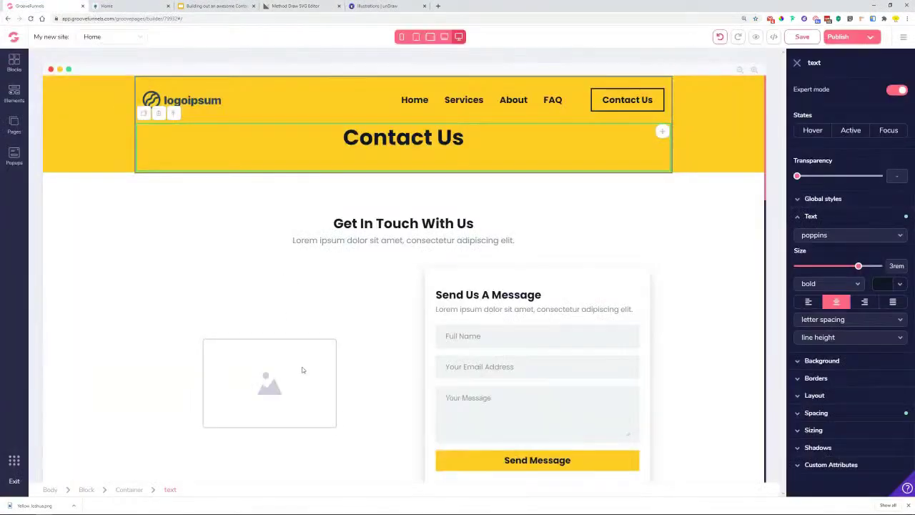
- Upload Yellow Joshua.png and place it in the image placeholder beside the form
click(302, 370)
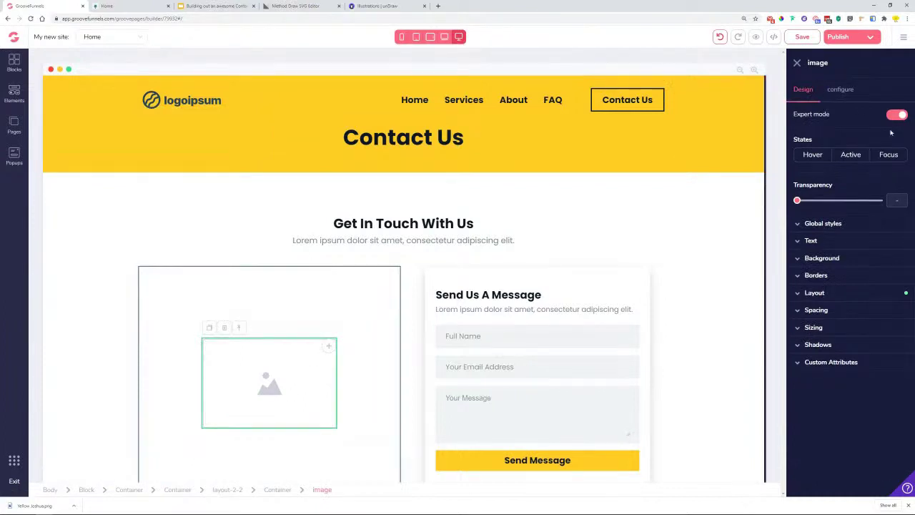
click(842, 96)
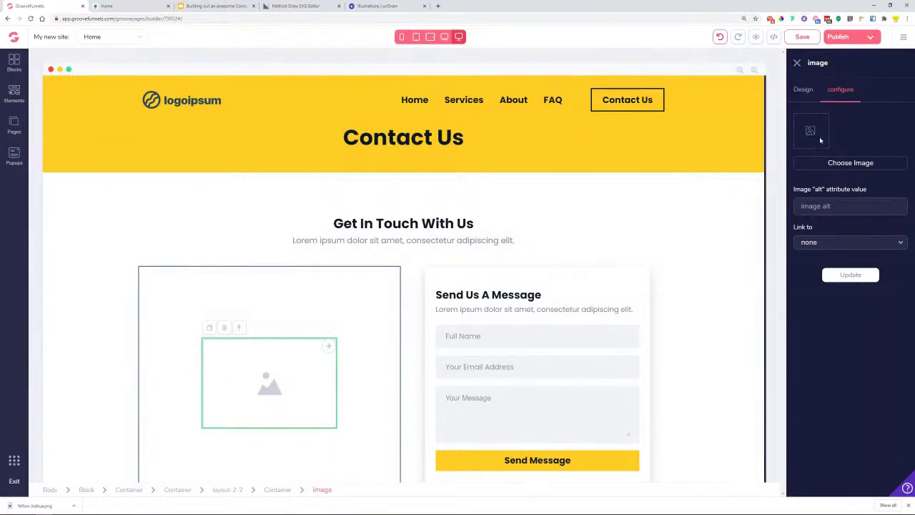
click(833, 163)
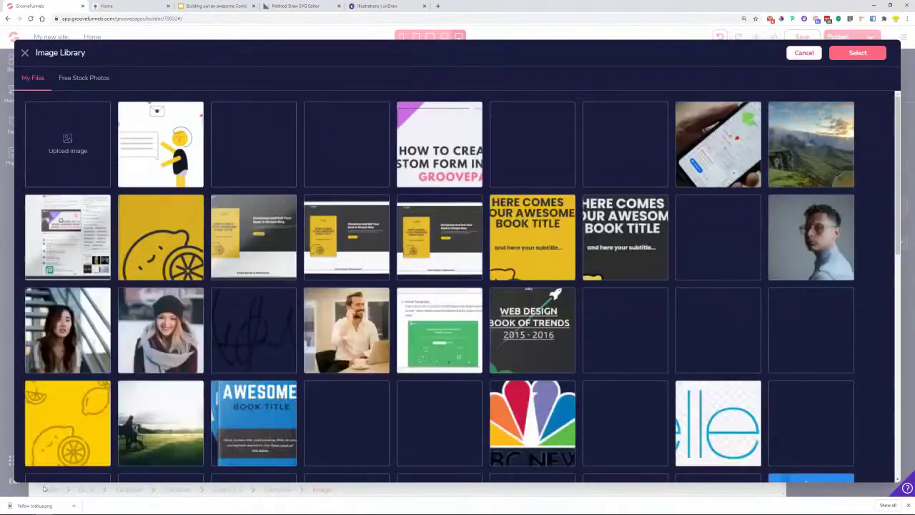
drag(30, 509, 66, 143)
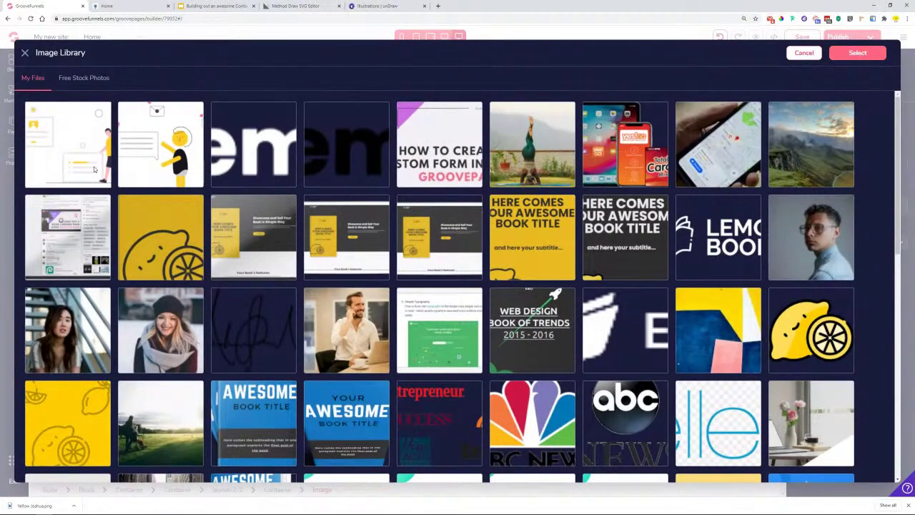
click(94, 169)
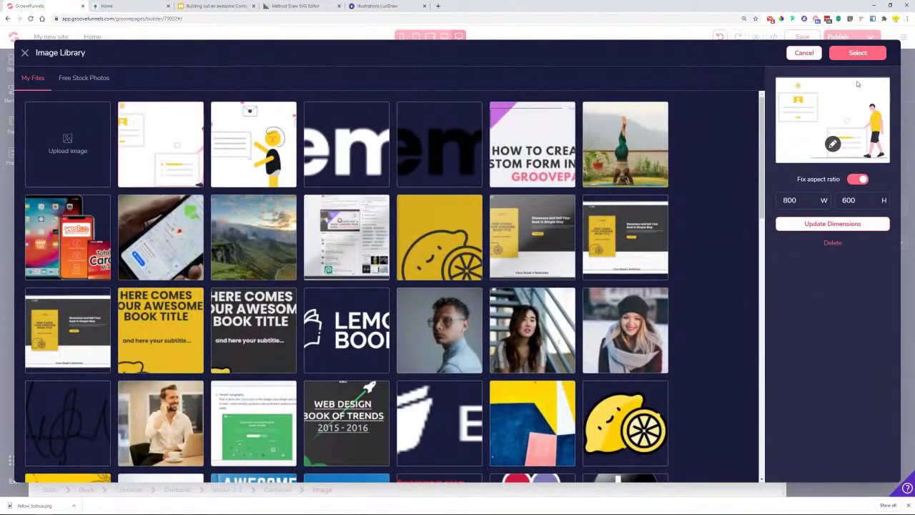
click(857, 53)
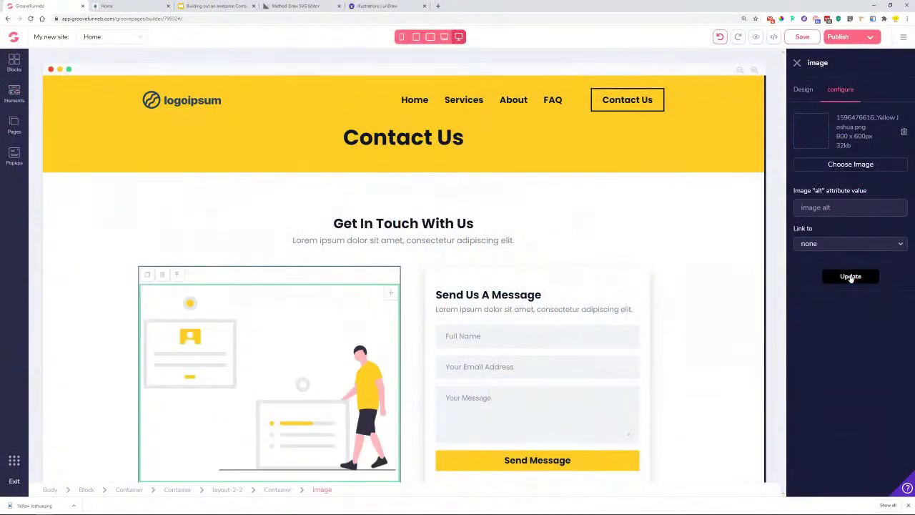
- Review the finished Contact Us page and open a new browser tab
click(82, 301)
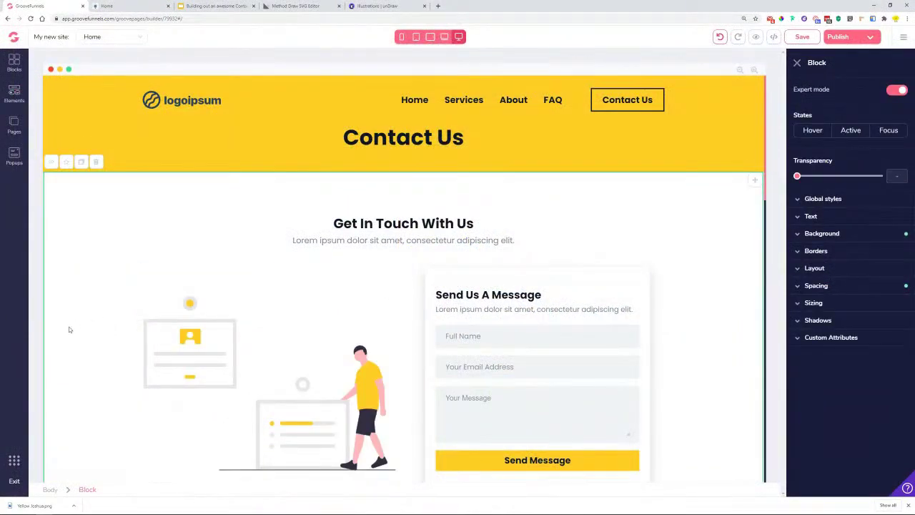
scroll(69, 327, down, 2)
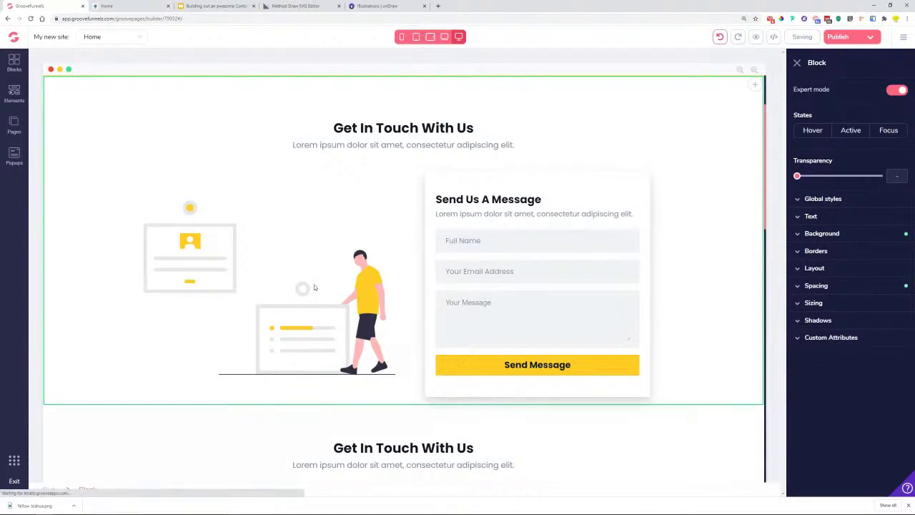
scroll(206, 303, up, 2)
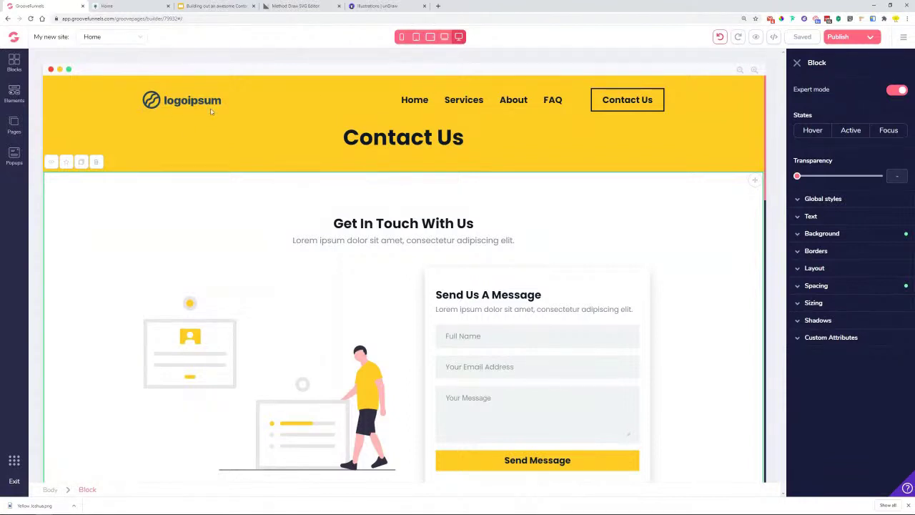
click(439, 6)
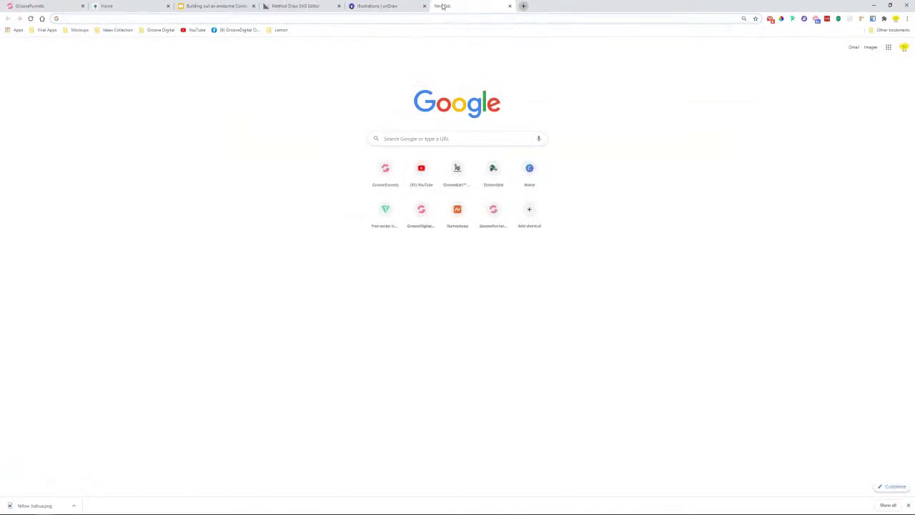
- Load Photopea and create a new blank project 600 px wide, entering 800 for height
text(photopea.com)
key(Return)
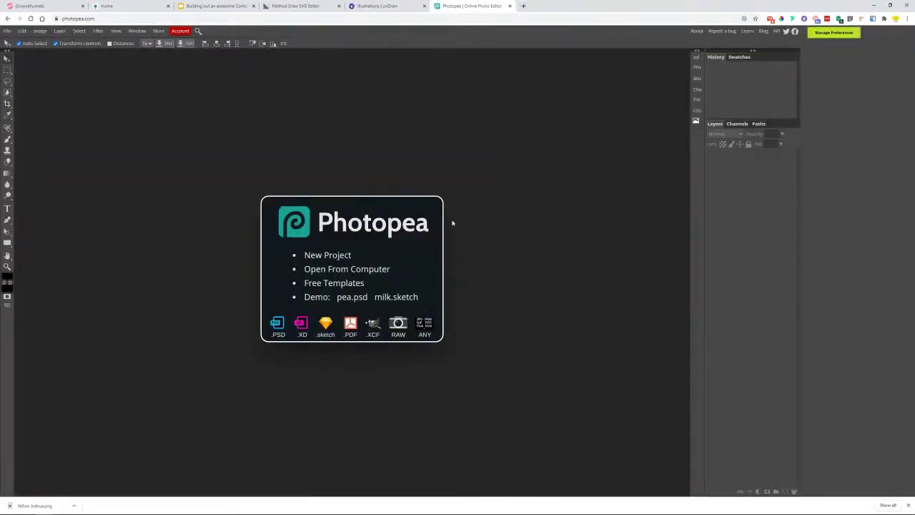
click(318, 256)
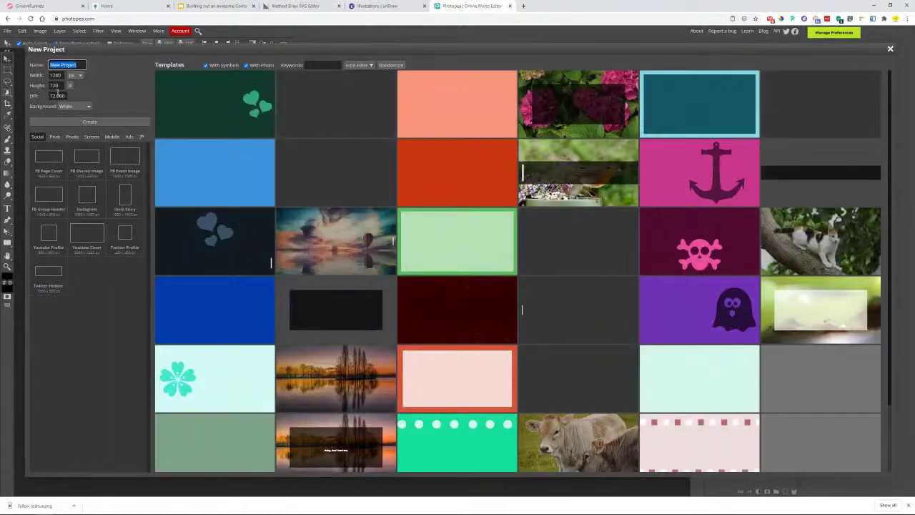
key(Tab)
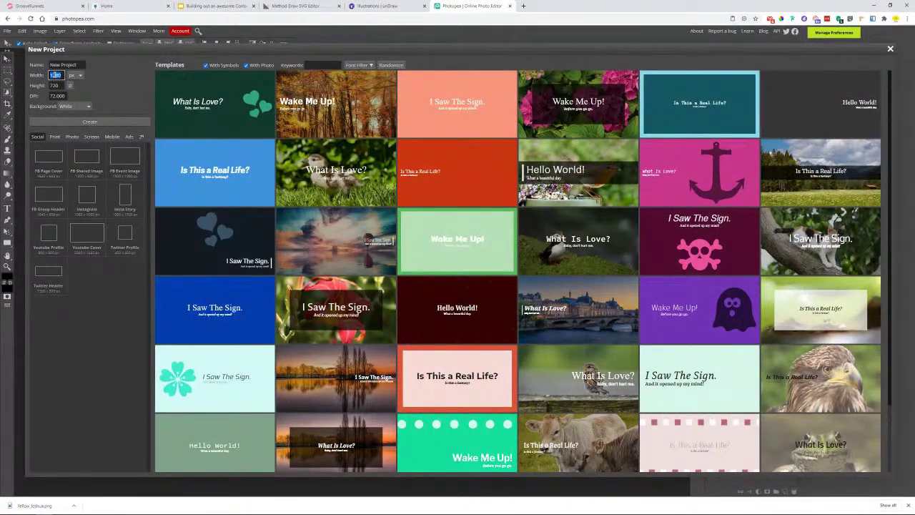
text(6)
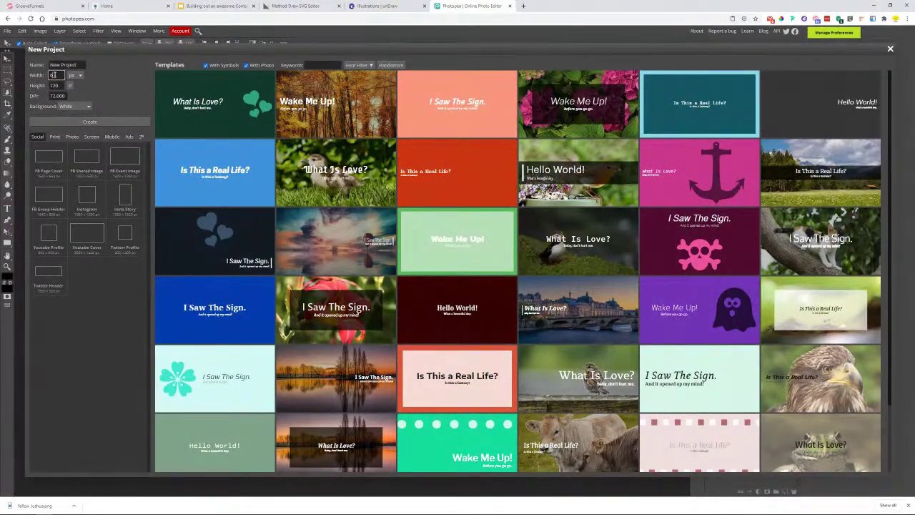
text(00)
click(57, 86)
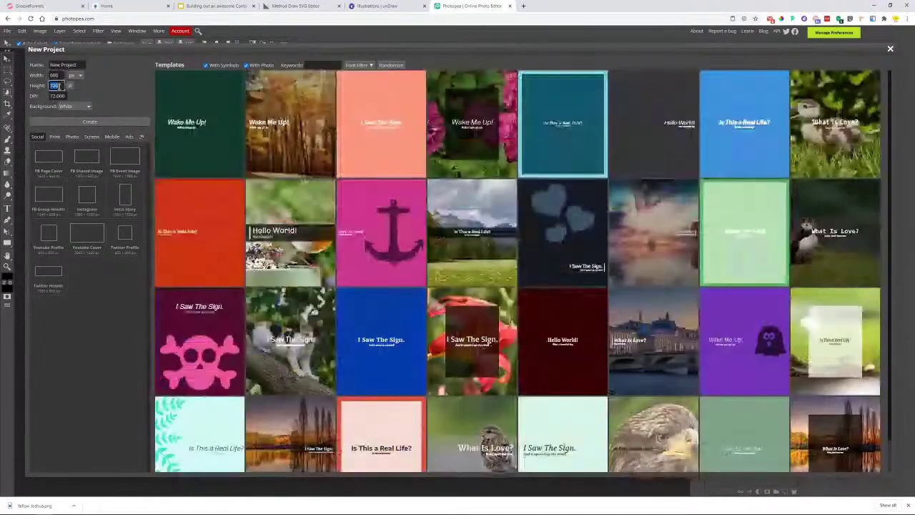
text(8)
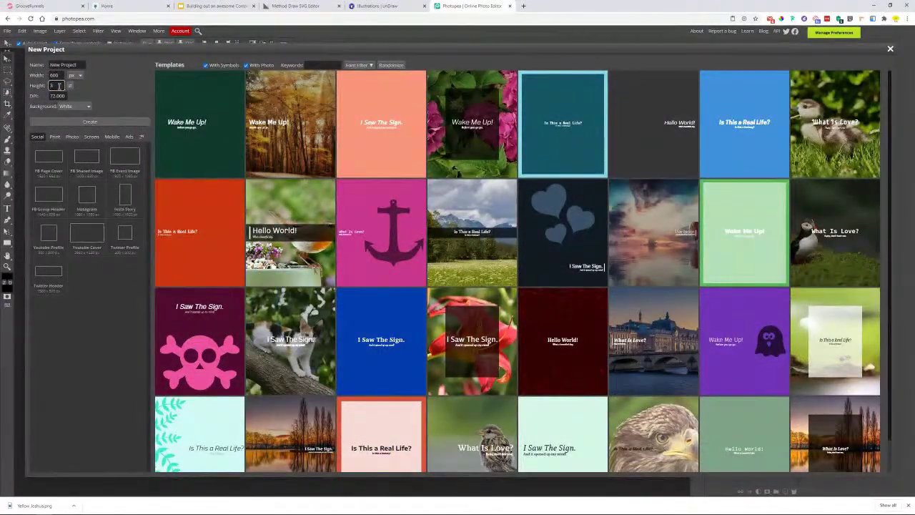
text(00)
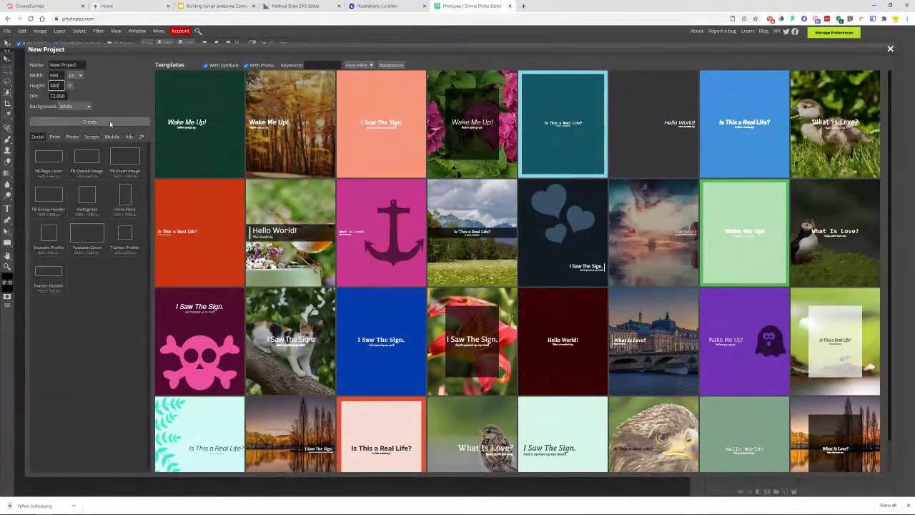
click(108, 123)
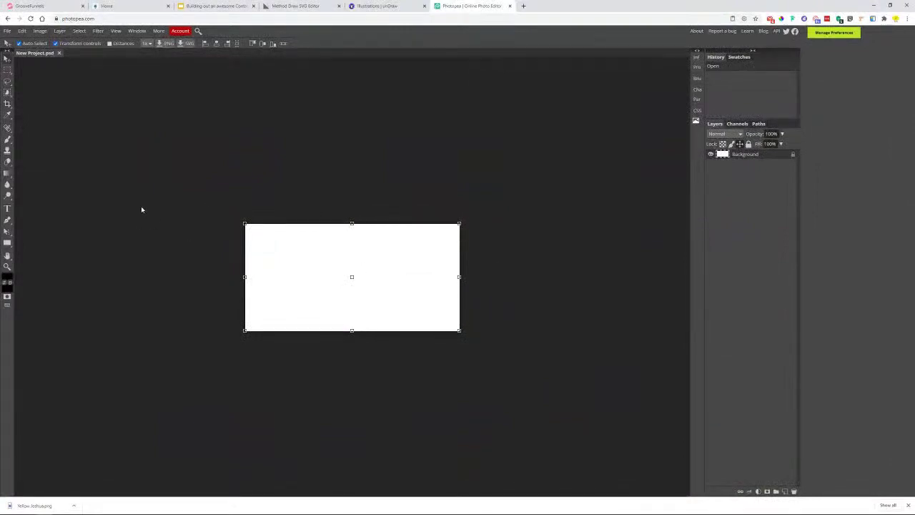
- Zoom in on the blank canvas and add a Poppins text layer reading 'Lemon'
click(7, 266)
click(248, 266)
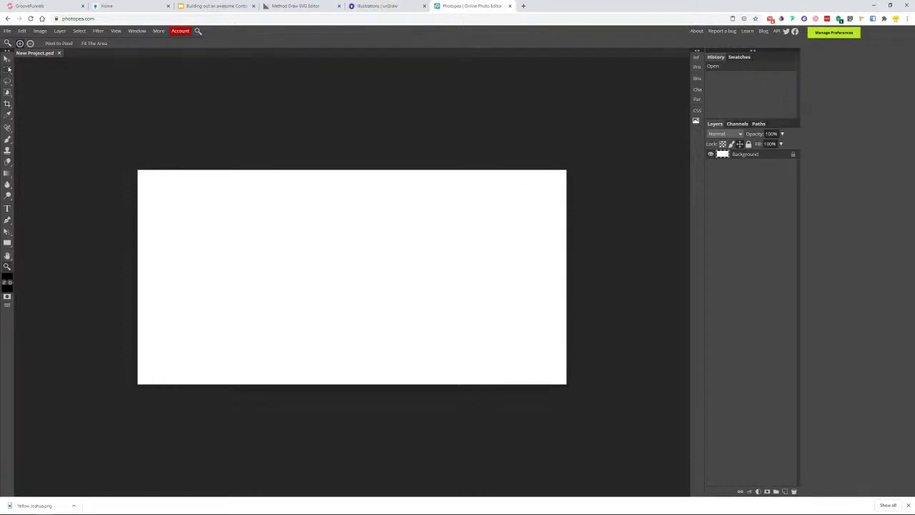
click(907, 505)
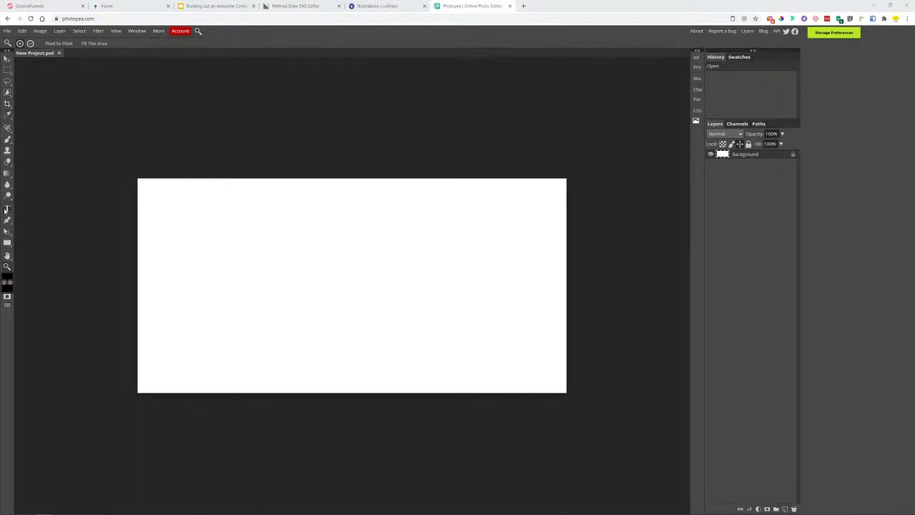
click(6, 209)
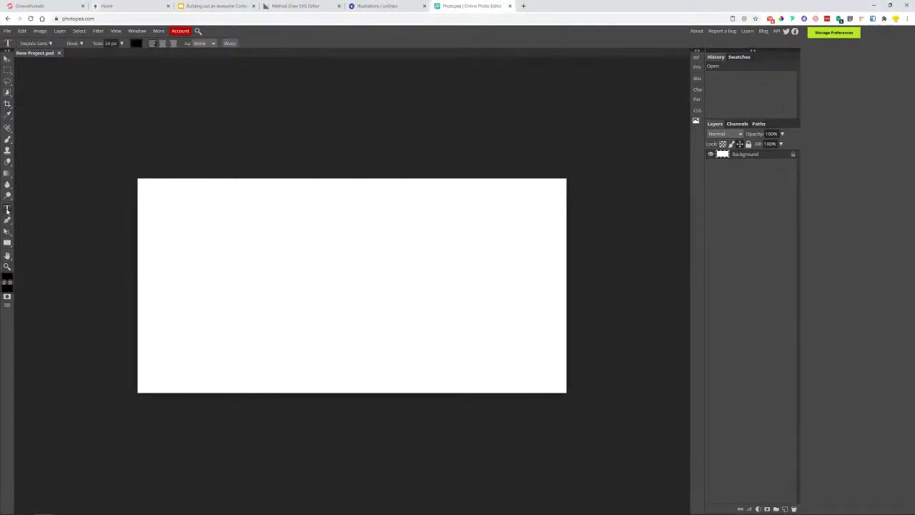
click(289, 288)
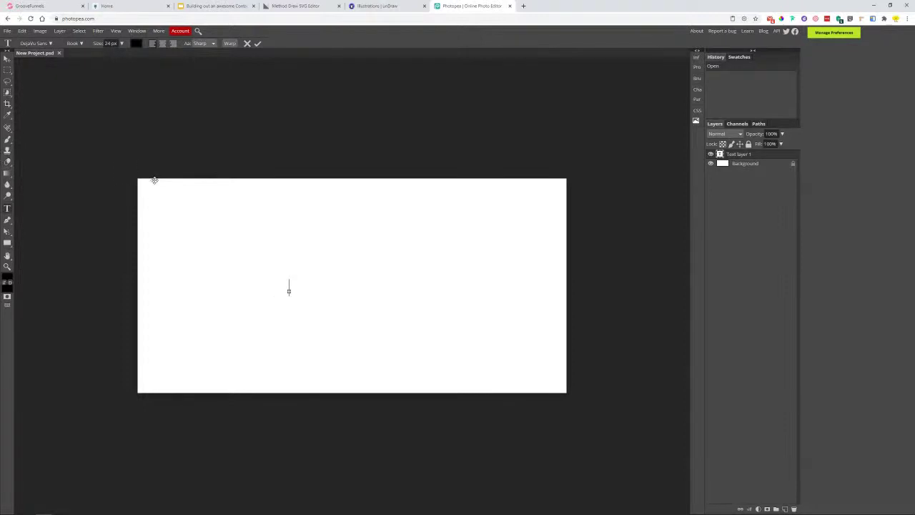
click(52, 44)
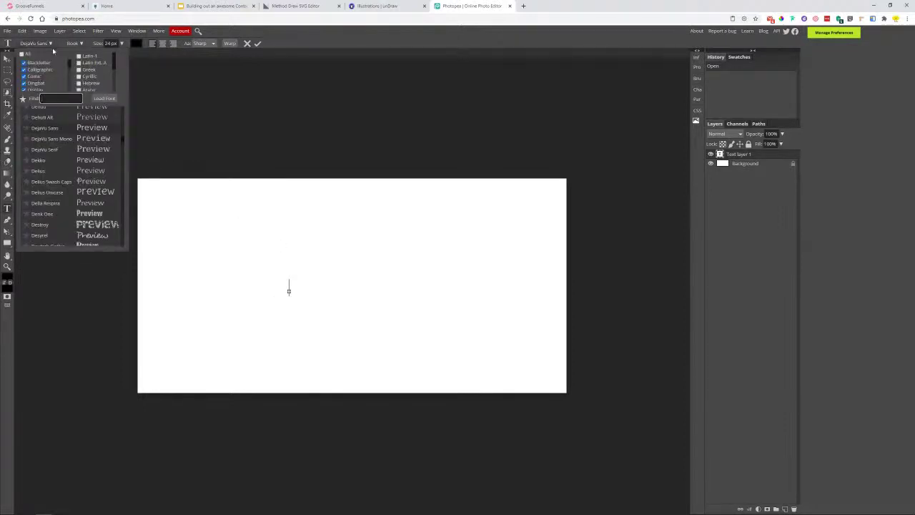
text(pop)
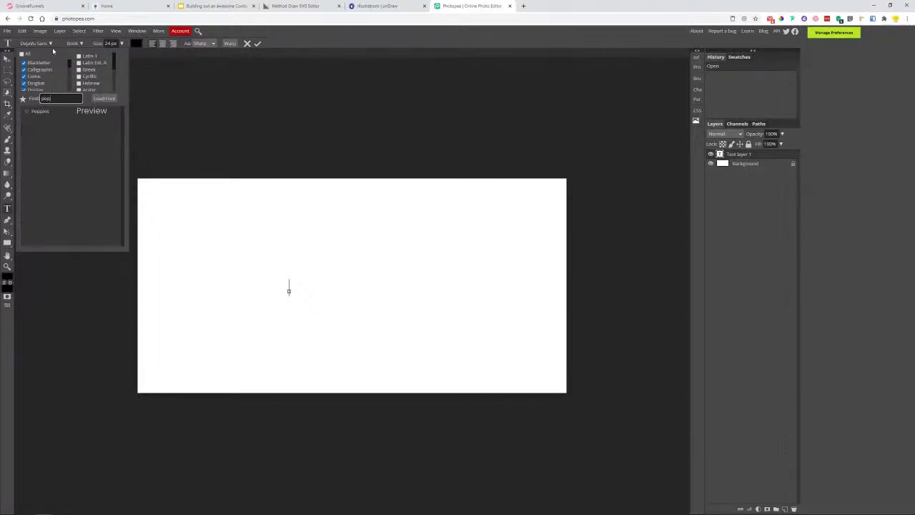
click(45, 111)
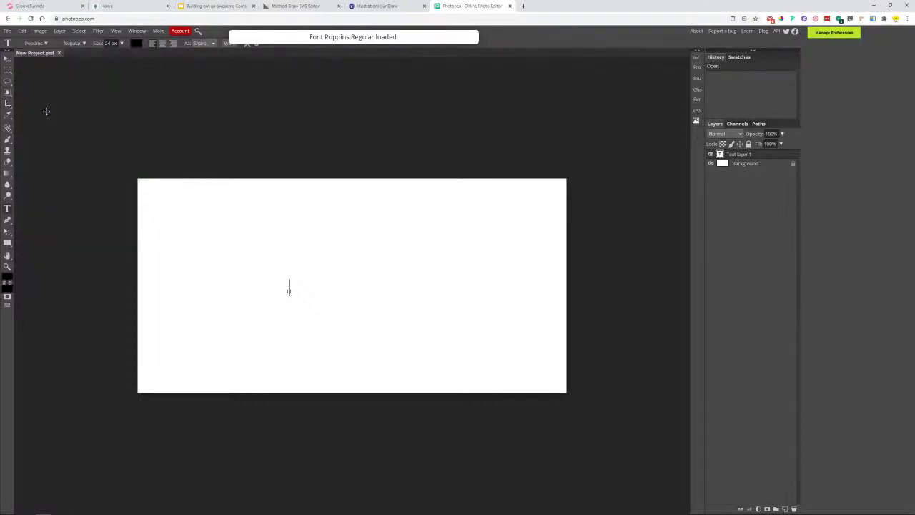
text(Lemon)
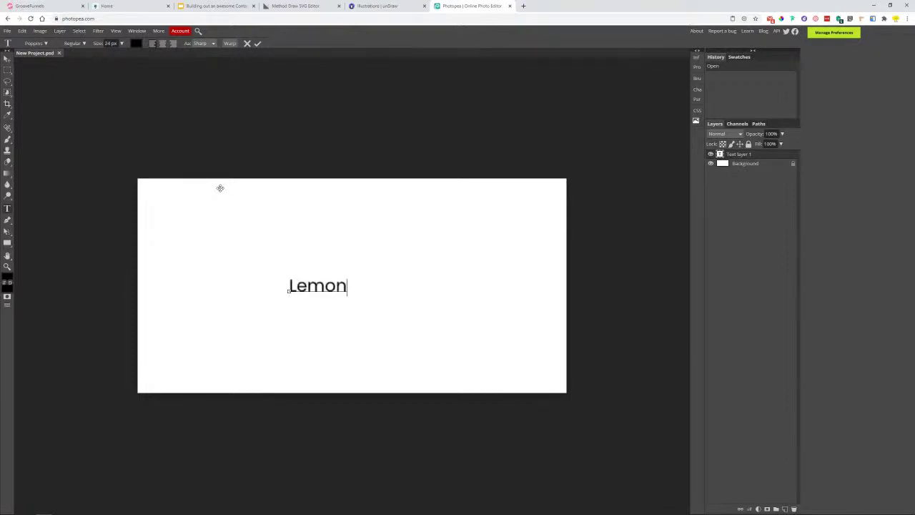
- Make the Lemon text Bold, enlarge it, move it up and right, and commit the layer
double_click(325, 286)
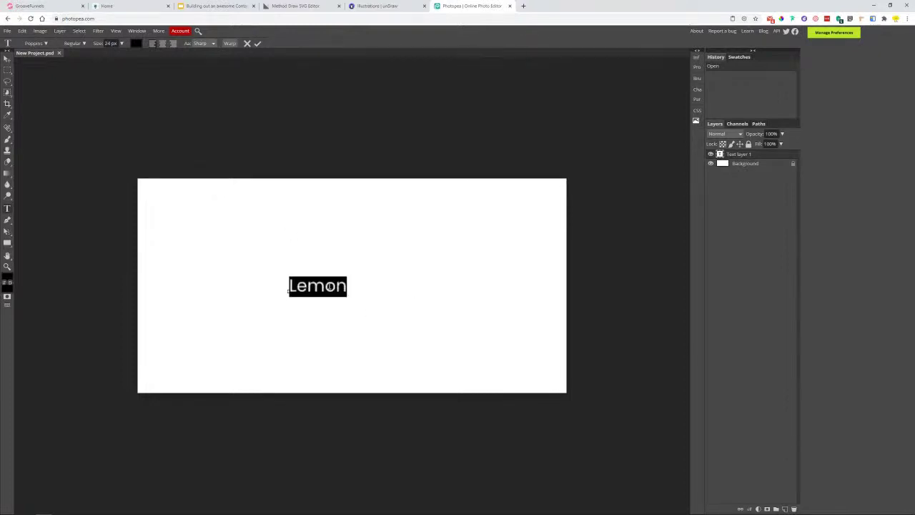
click(83, 43)
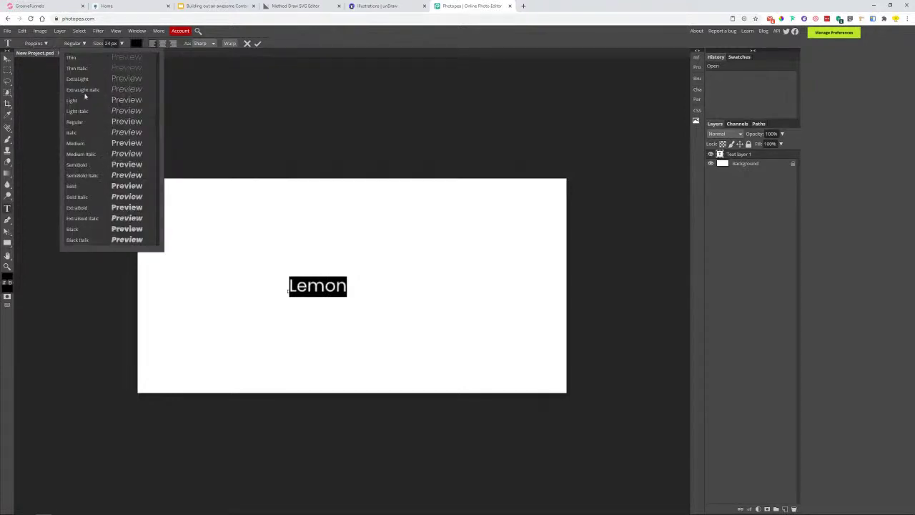
click(73, 185)
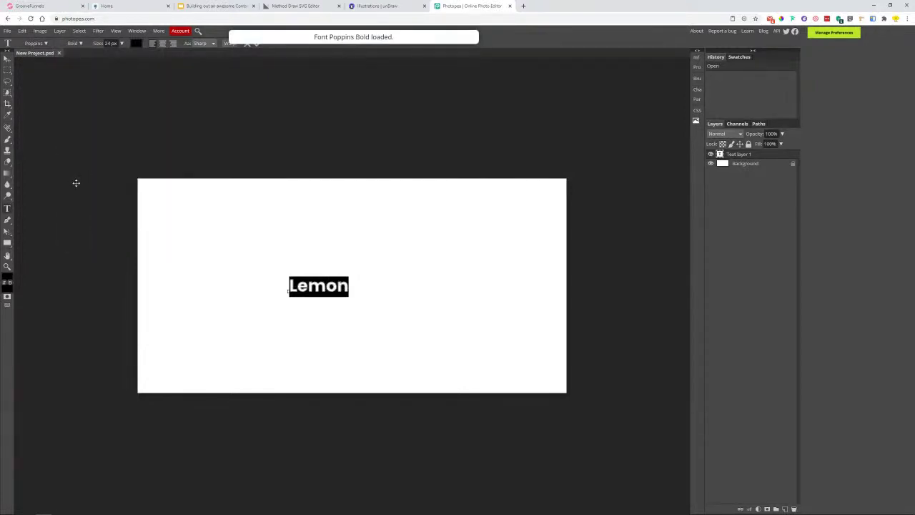
click(337, 286)
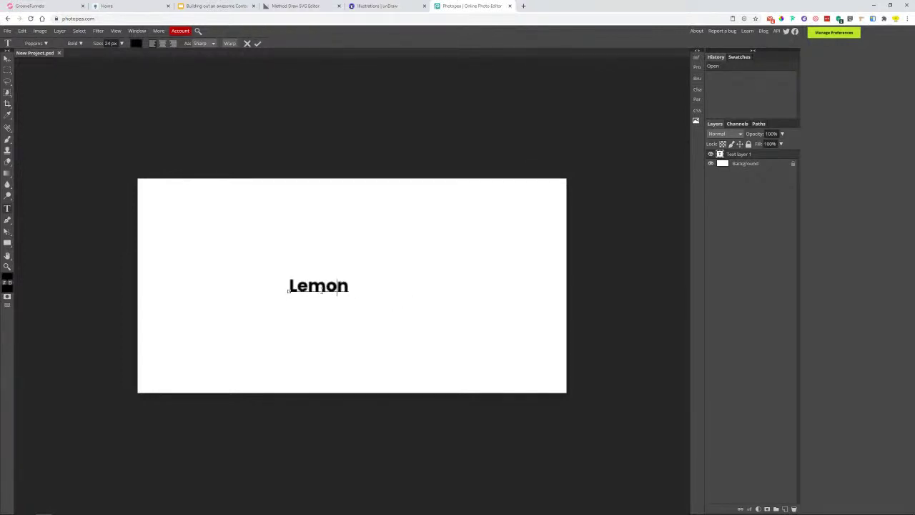
mouse_move(358, 301)
drag(351, 292, 548, 395)
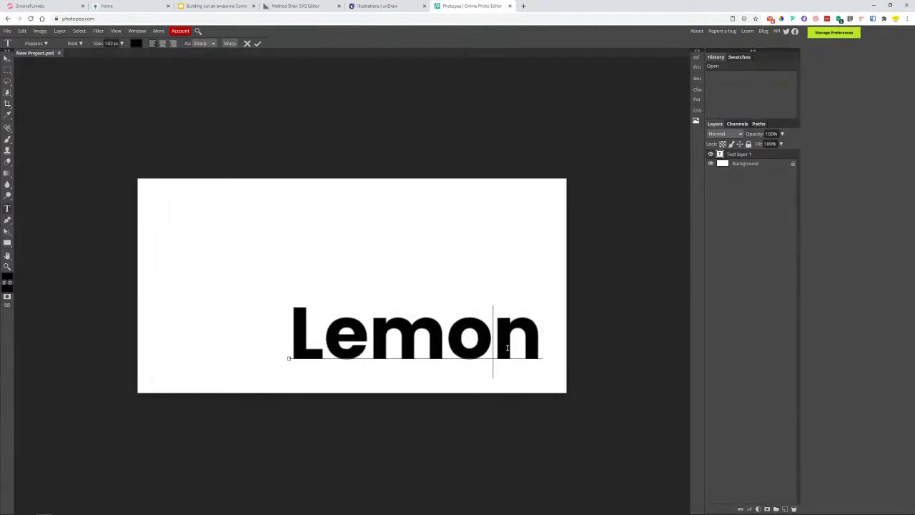
drag(354, 274, 363, 232)
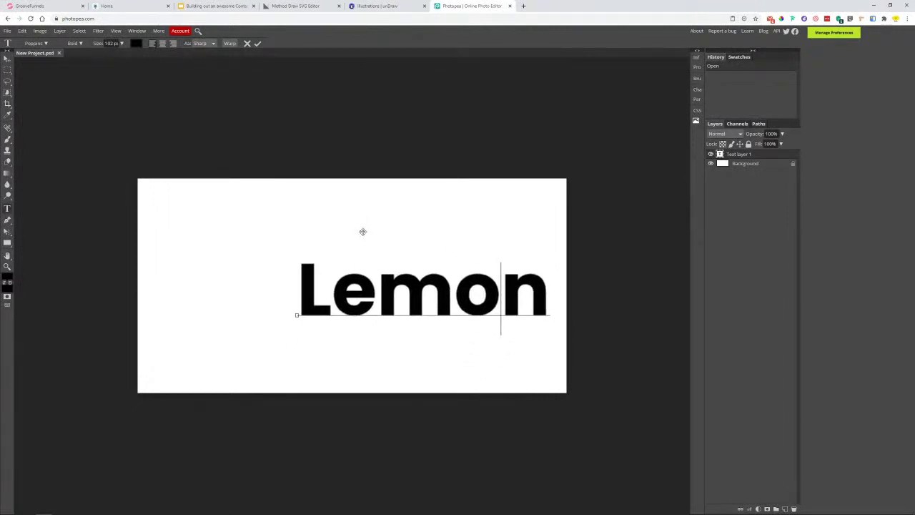
click(739, 158)
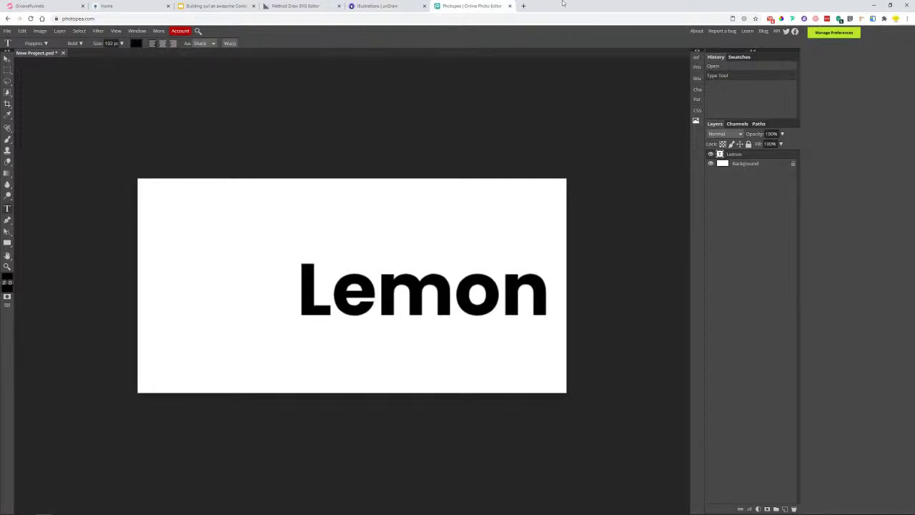
click(523, 6)
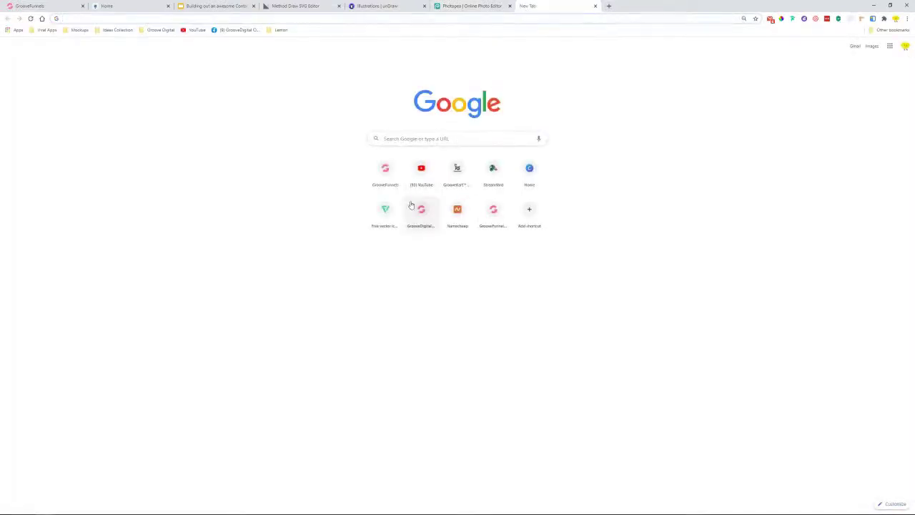
- Open Flaticon and copy the Flaticon and Photopea page addresses
click(384, 209)
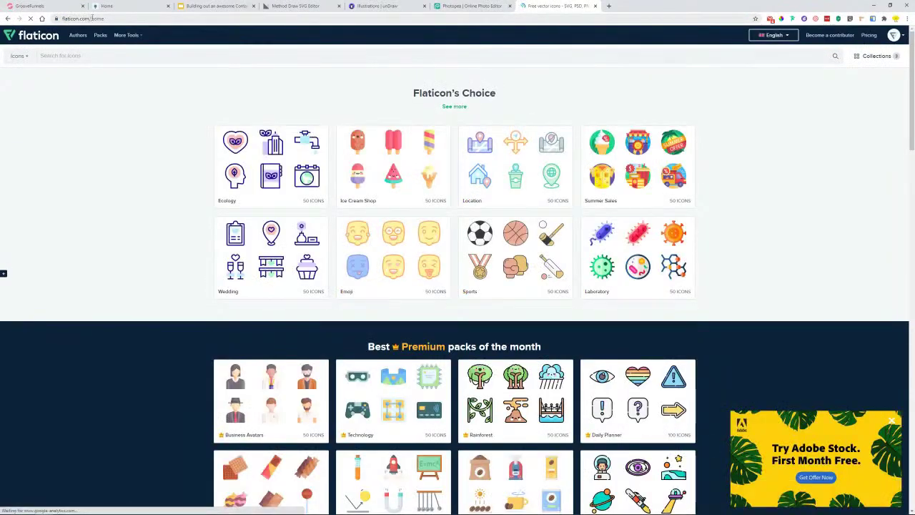
click(89, 19)
click(117, 19)
drag(118, 20, 62, 20)
right_click(89, 20)
click(129, 66)
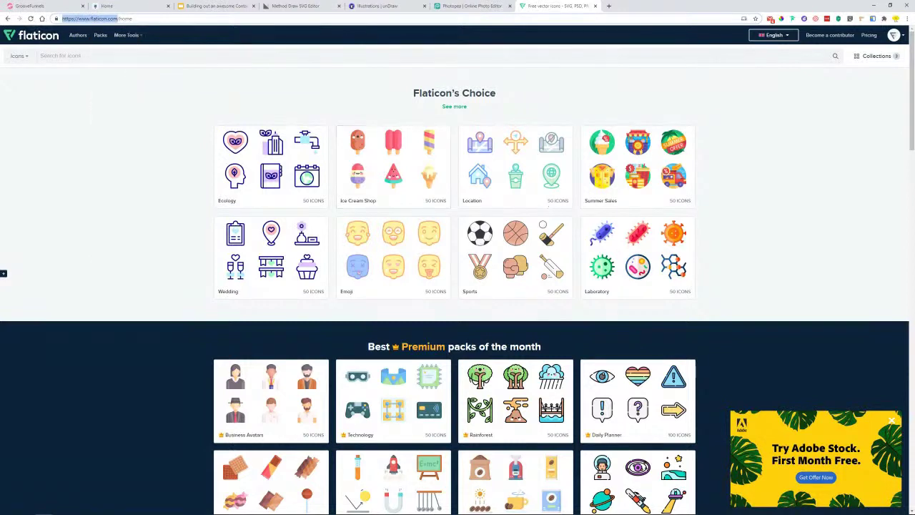
key(alt+Tab)
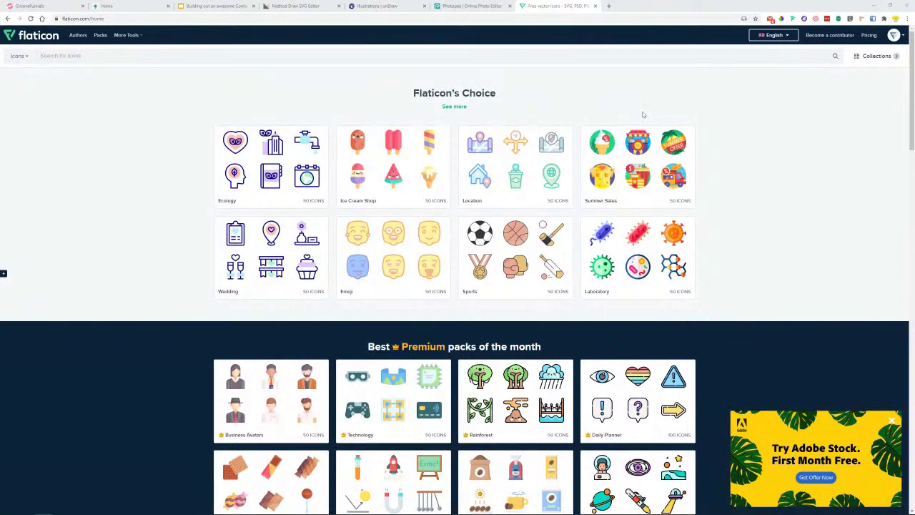
click(472, 6)
click(75, 20)
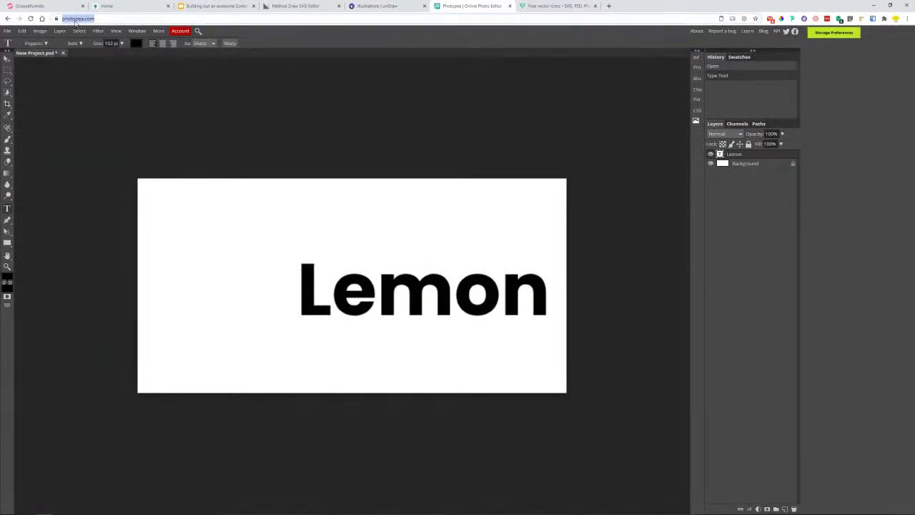
right_click(75, 22)
click(107, 72)
key(alt+Tab)
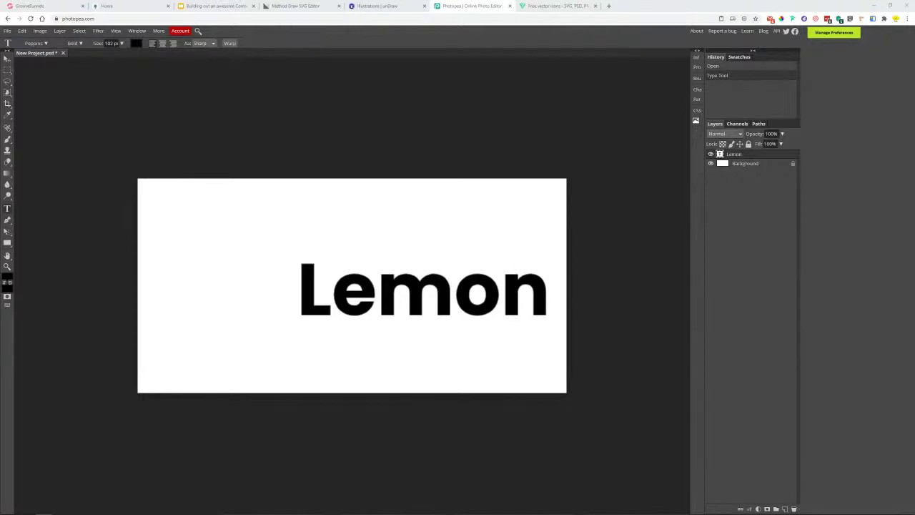
- Search Flaticon for 'lemon' and open the black lemon-wheel icon's details
click(572, 5)
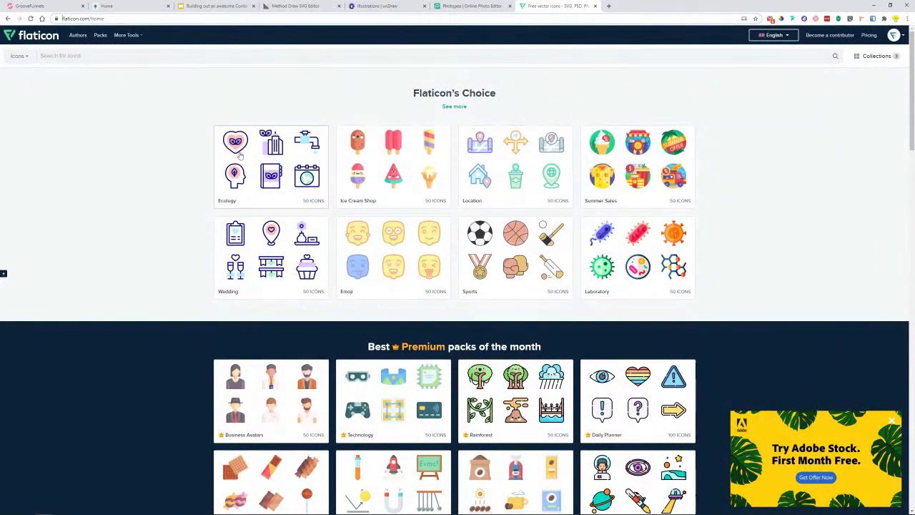
text(lemon)
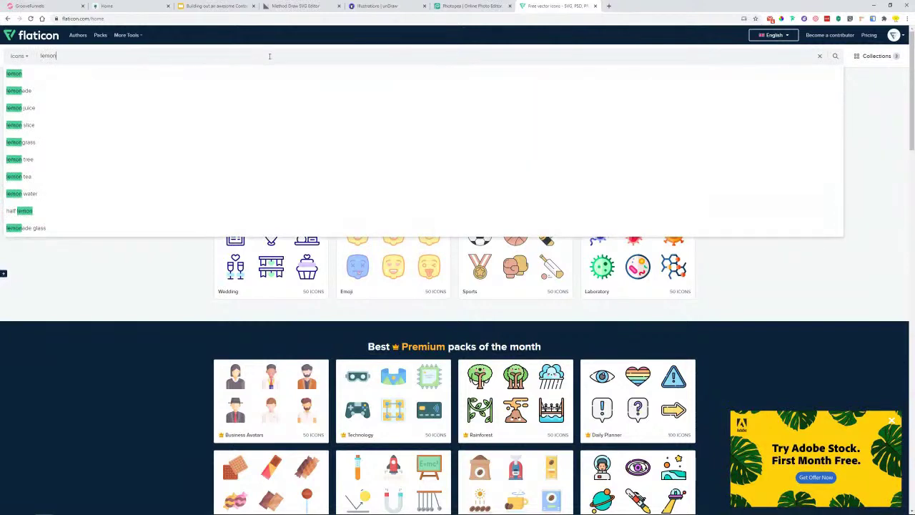
key(Return)
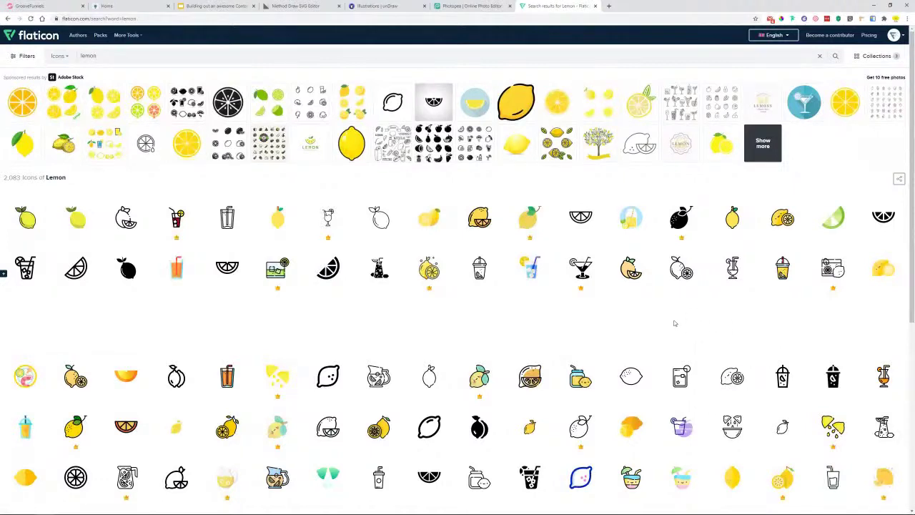
scroll(673, 323, down, 1)
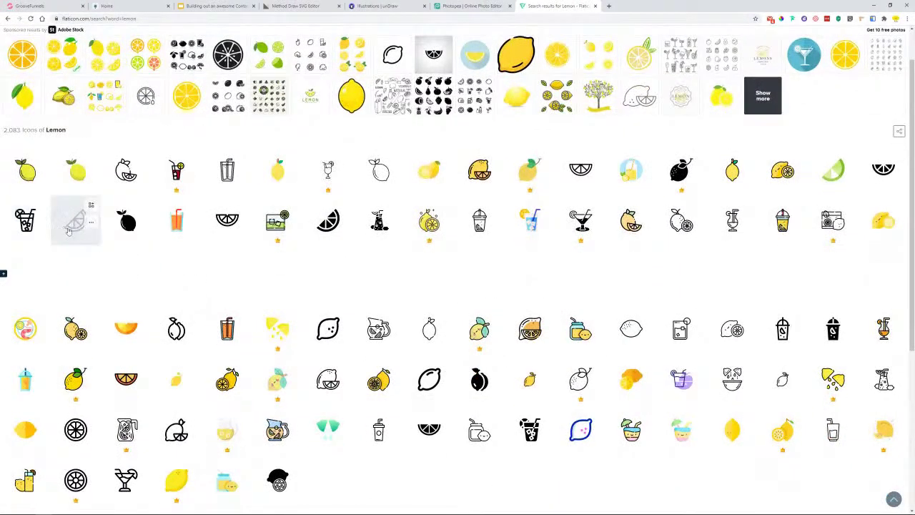
click(108, 5)
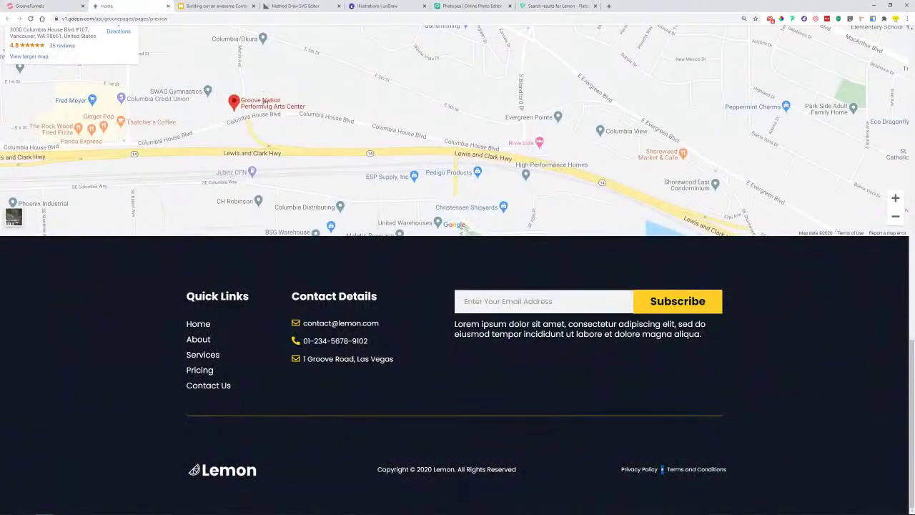
scroll(457, 286, up, 5)
scroll(458, 257, up, 3)
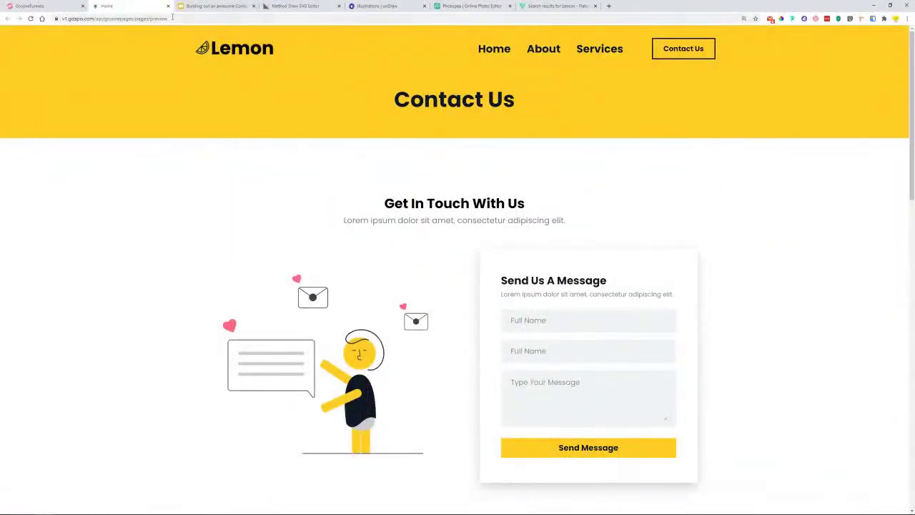
click(32, 6)
click(556, 6)
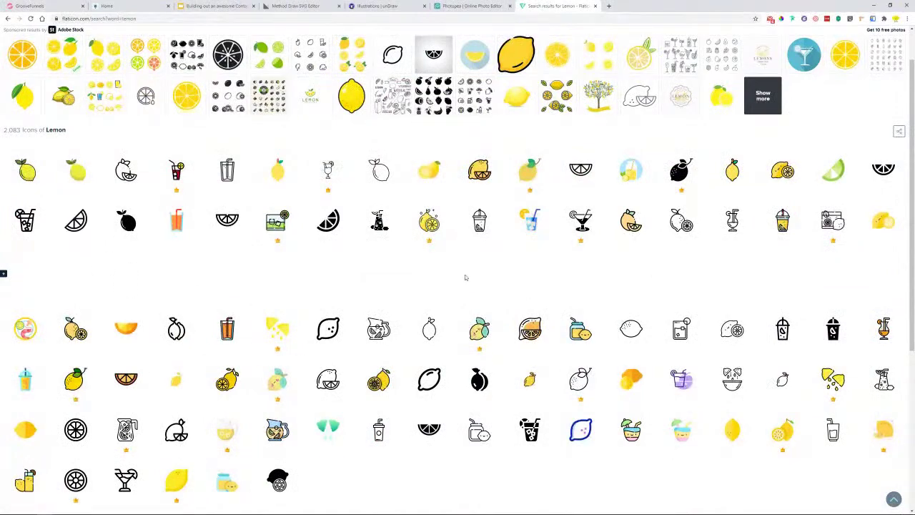
scroll(464, 277, down, 2)
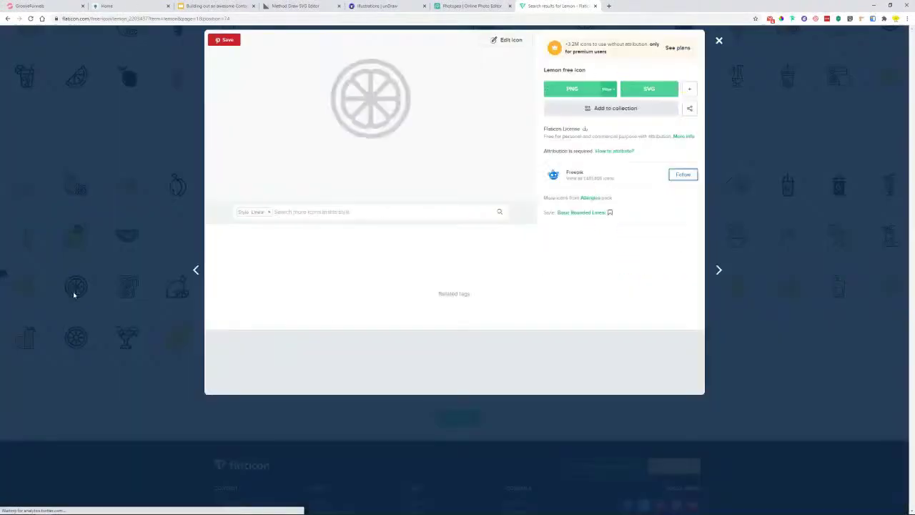
click(74, 293)
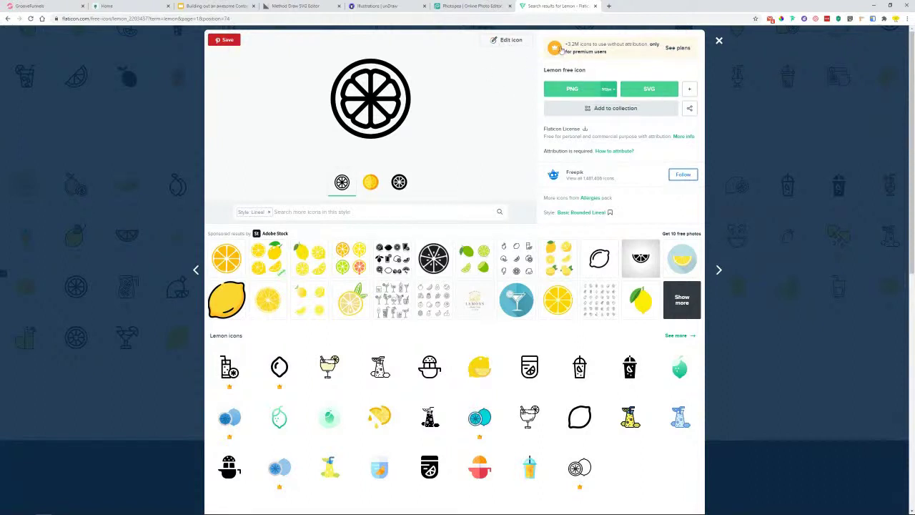
- Try the lemon-wheel icon in blue and yellow, revert to black, and download it as lemon (7).png
click(495, 40)
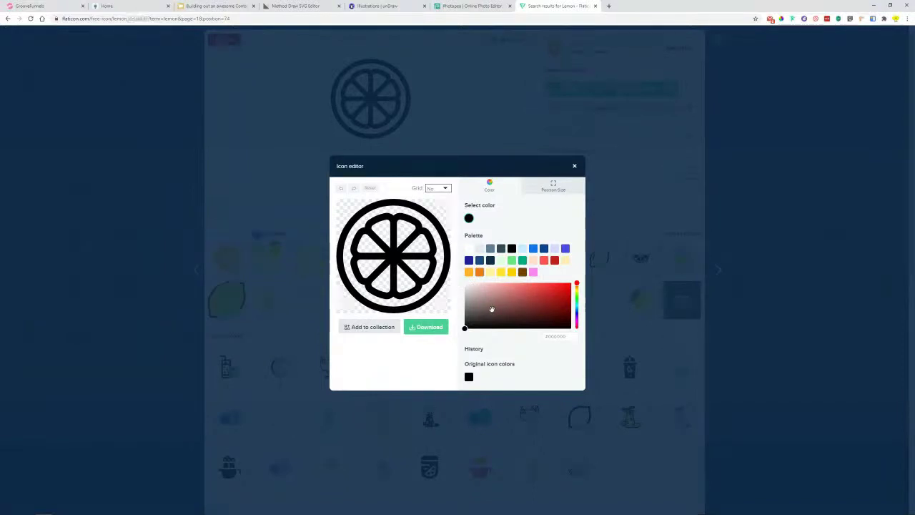
click(479, 262)
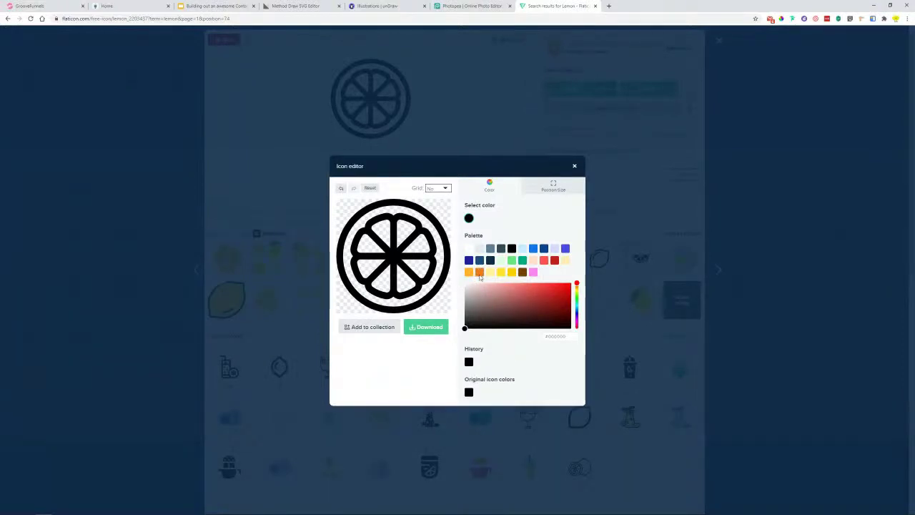
click(480, 260)
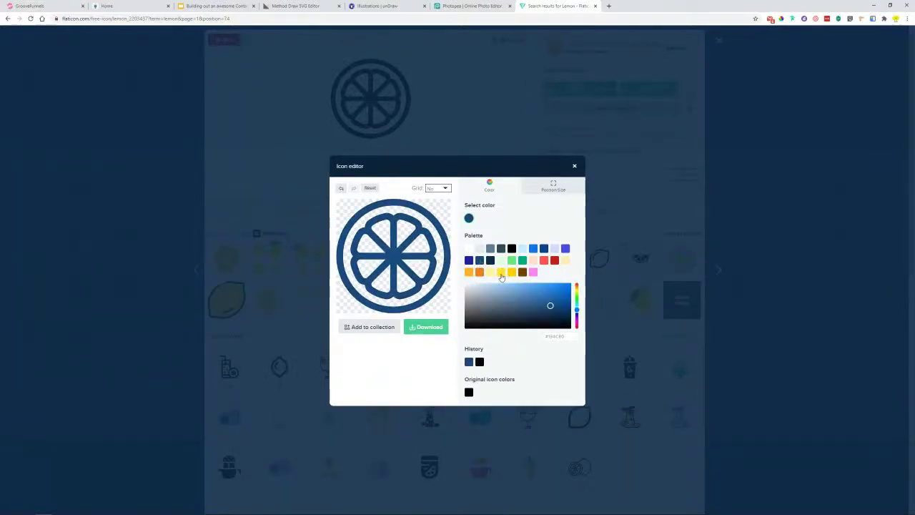
click(501, 273)
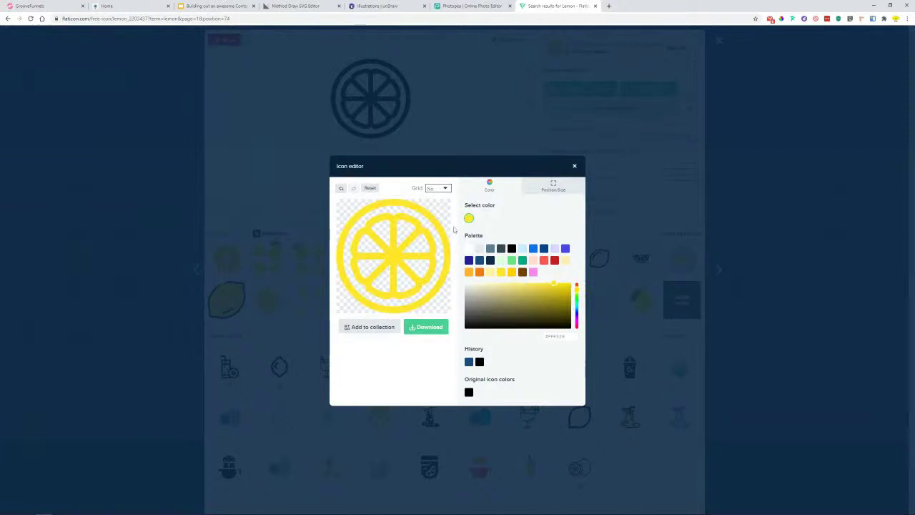
click(469, 393)
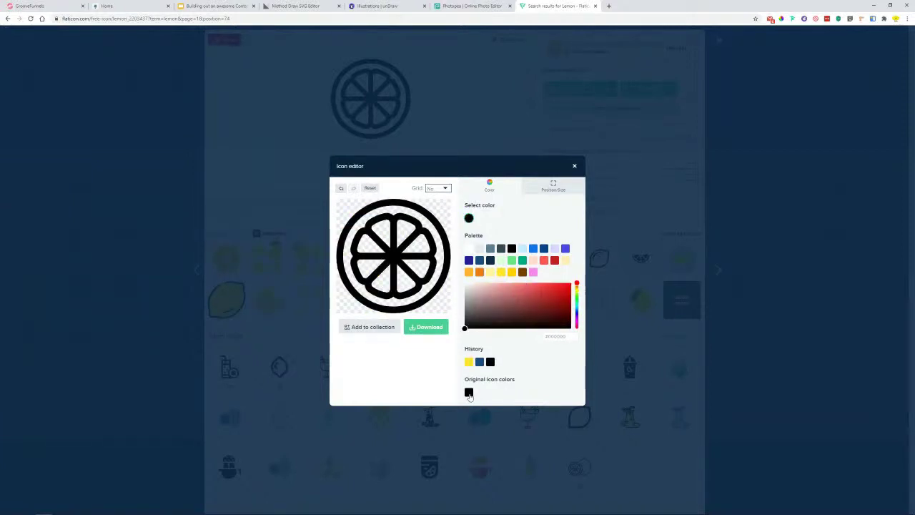
click(424, 328)
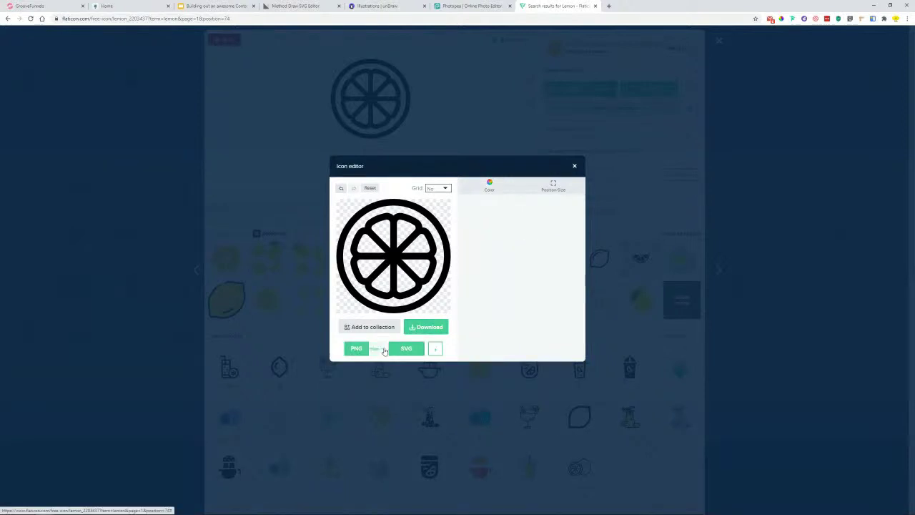
click(375, 348)
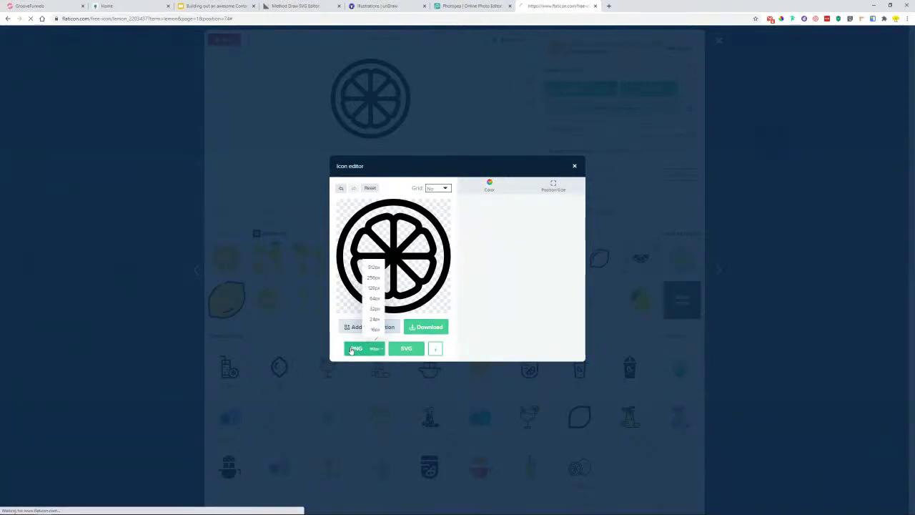
click(356, 349)
click(368, 208)
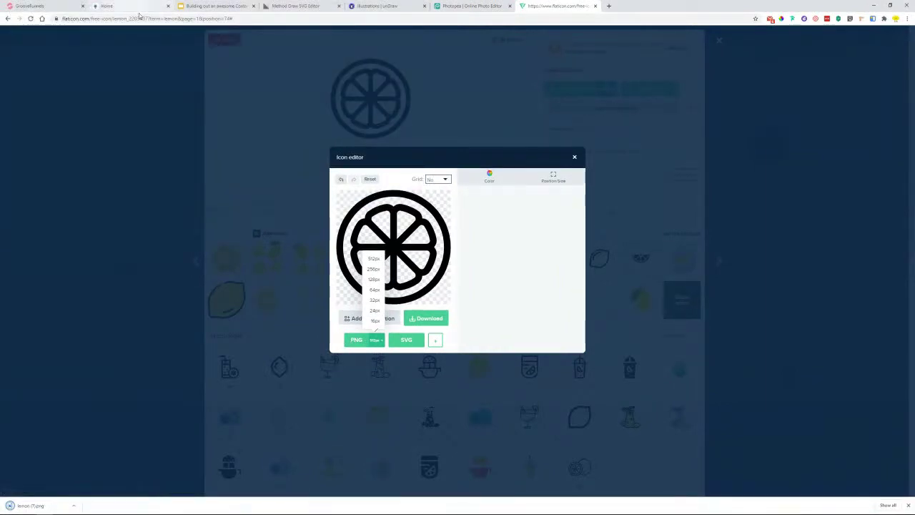
- Place the downloaded lemon PNG on the canvas, scaled down beside the Lemon text
click(447, 5)
drag(32, 505, 275, 282)
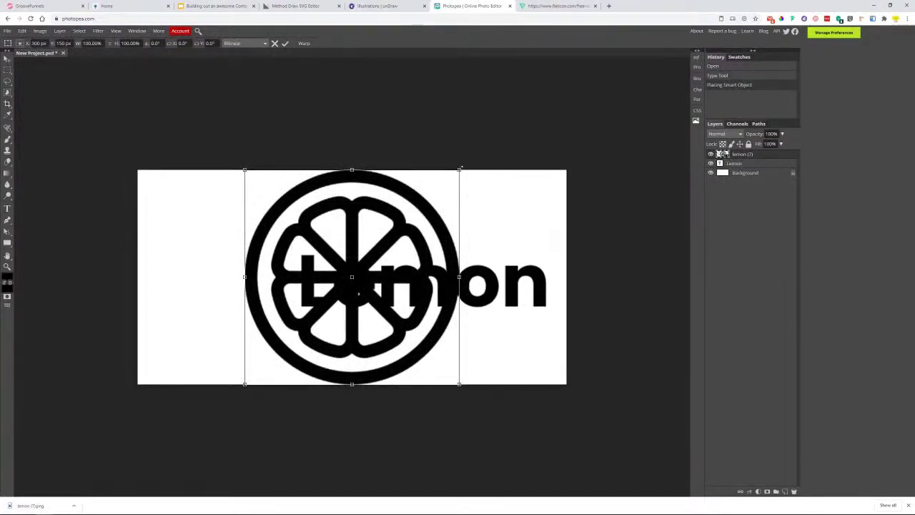
drag(461, 169, 357, 270)
drag(323, 343, 247, 293)
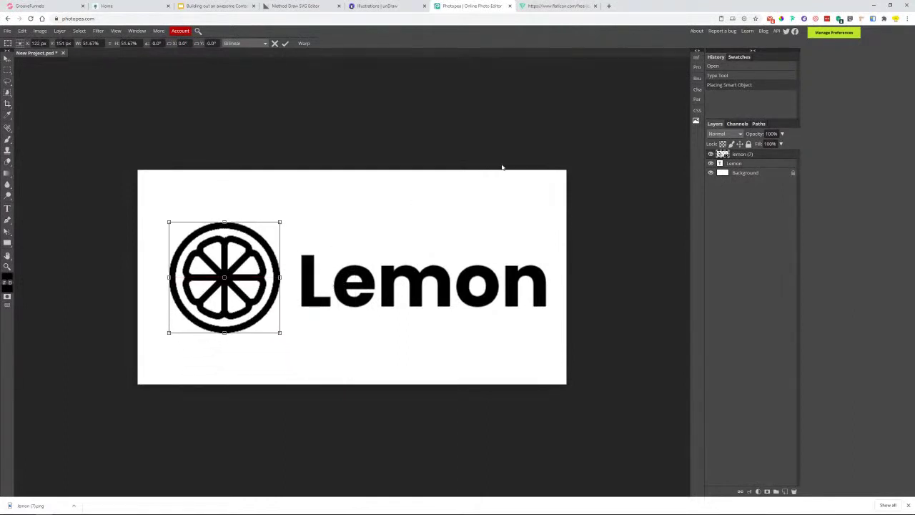
key(Return)
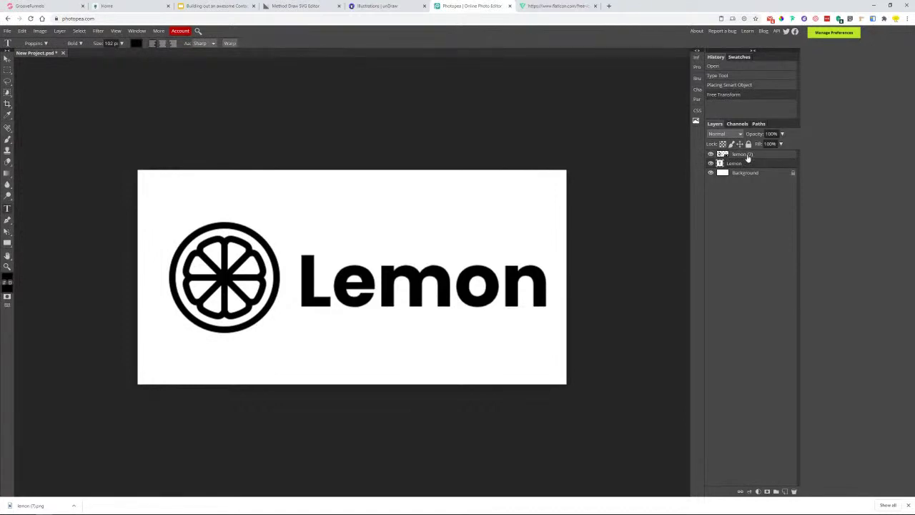
- Delete the white Background layer and crop the canvas tightly around the icon and word
click(751, 175)
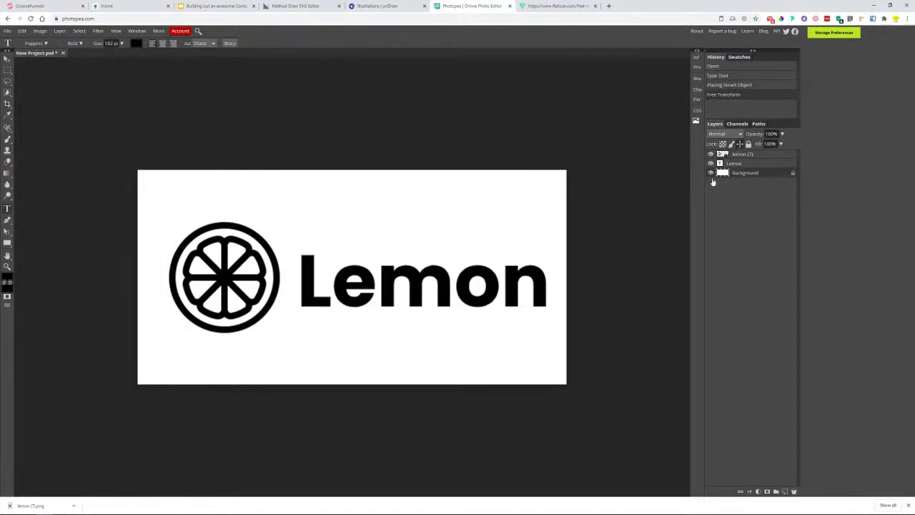
click(794, 174)
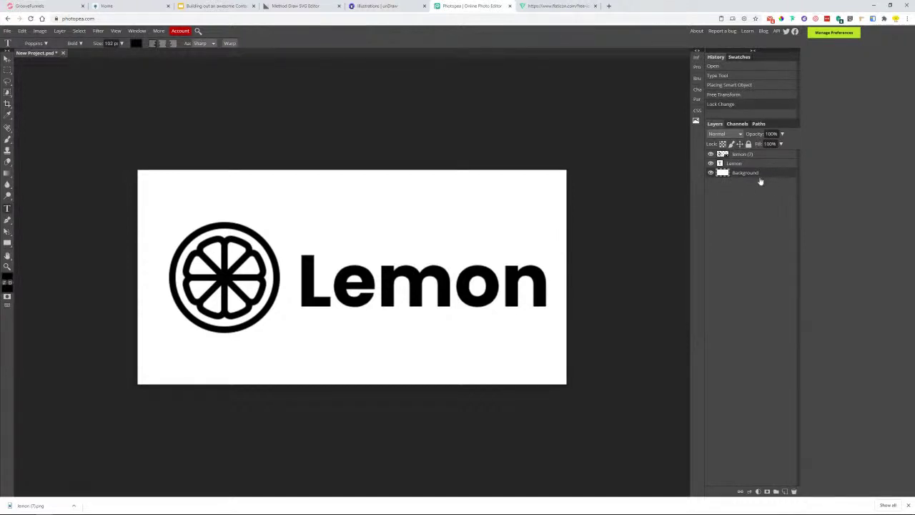
key(Delete)
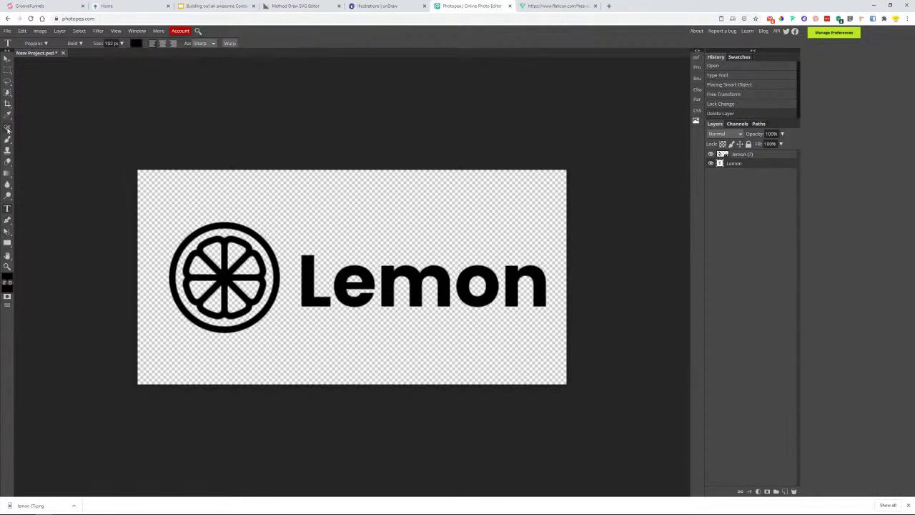
click(7, 104)
drag(158, 196, 553, 355)
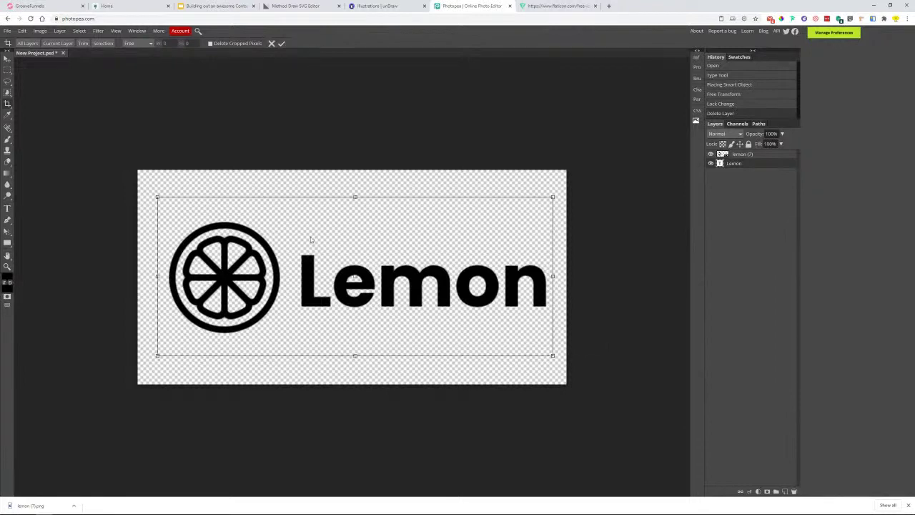
key(Return)
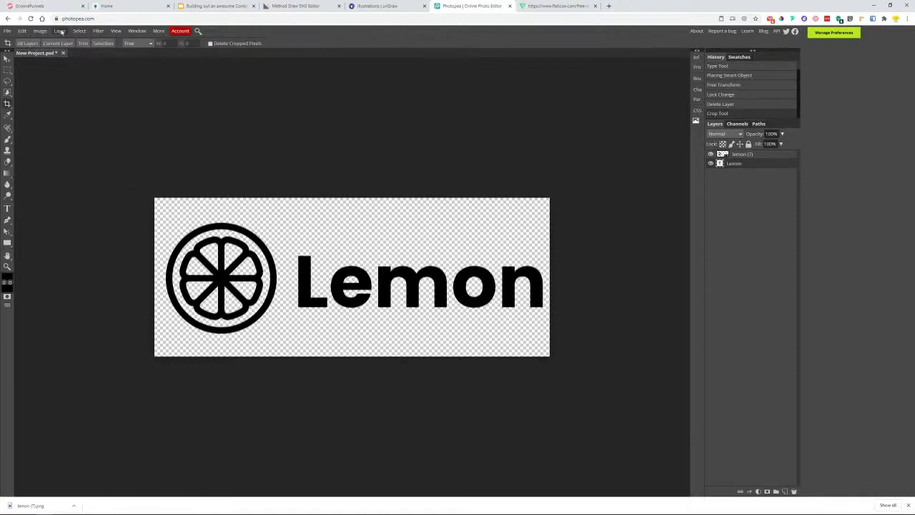
- Export the logo as a PNG file named New Project.png
click(7, 31)
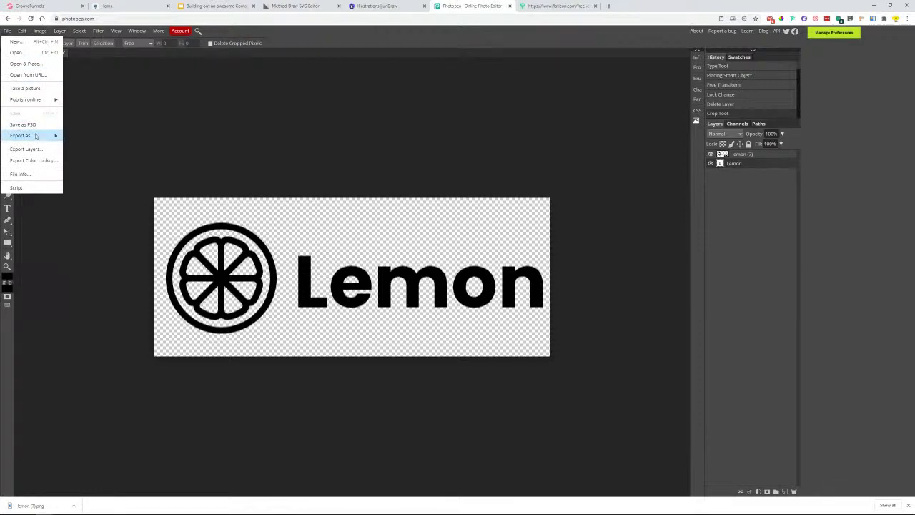
mouse_move(36, 136)
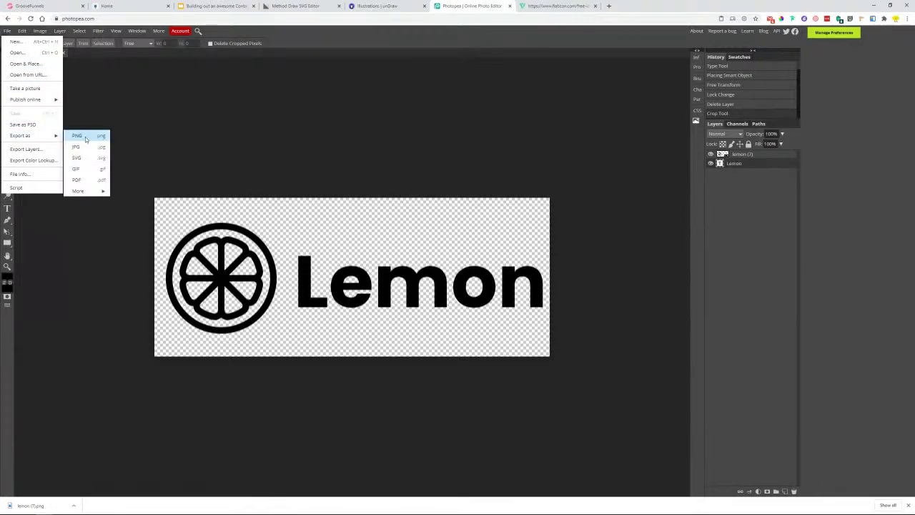
click(86, 138)
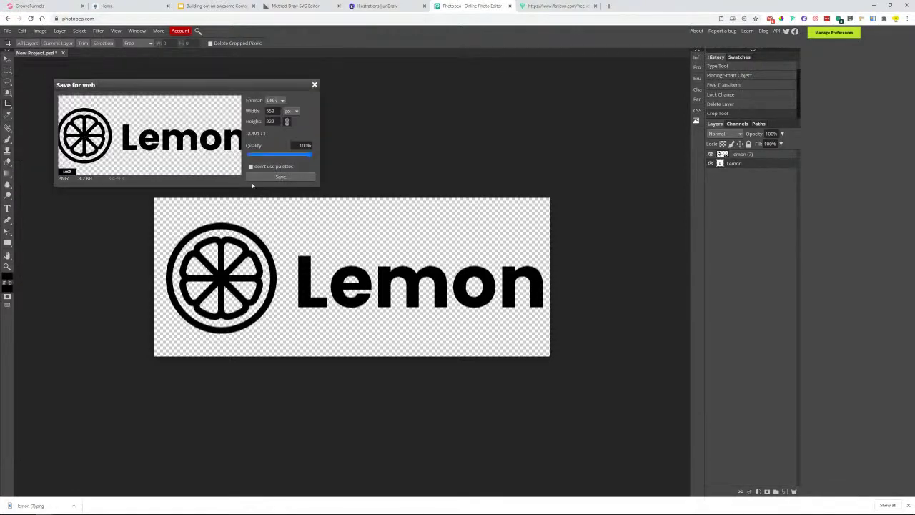
click(302, 178)
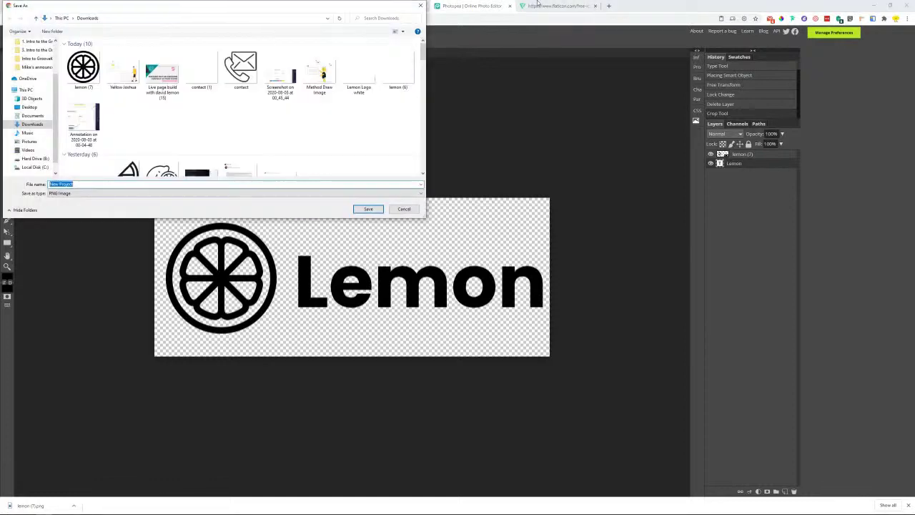
click(368, 209)
- Recolour the Flaticon lemon icon white and download it as lemon (8).png
click(557, 5)
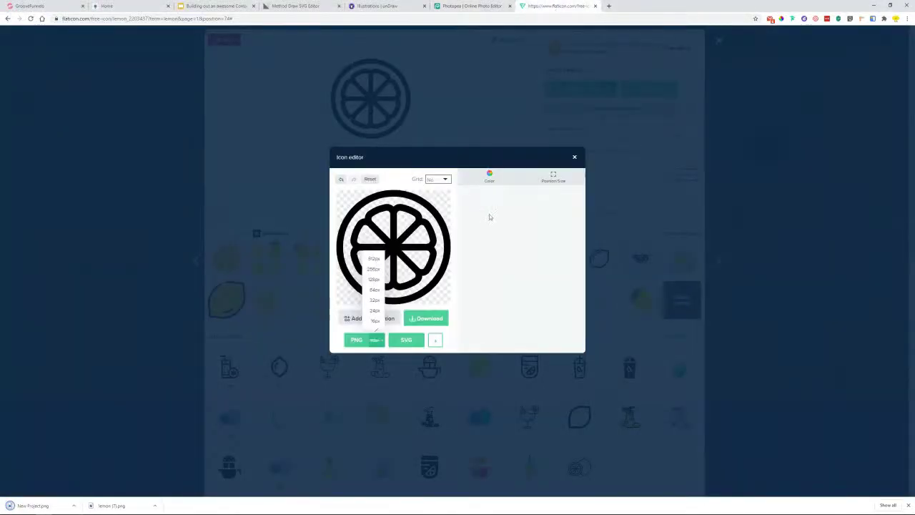
click(485, 177)
click(468, 240)
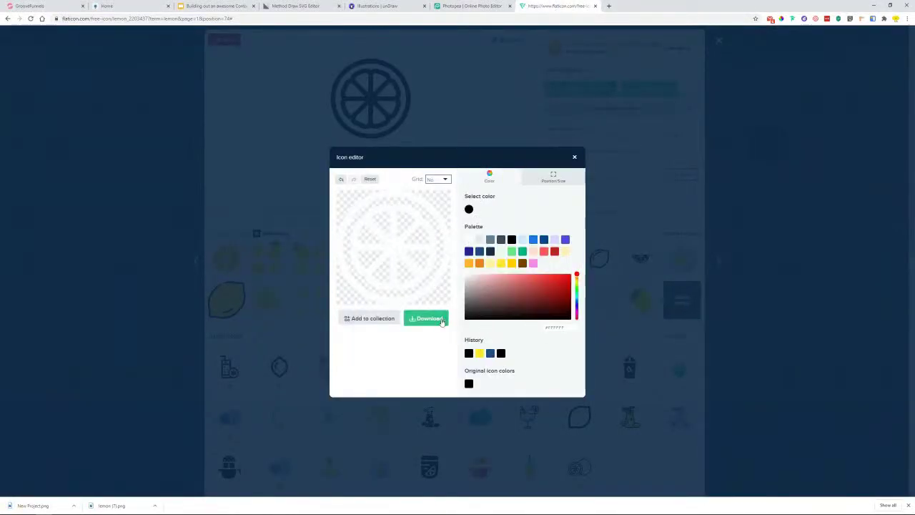
click(434, 318)
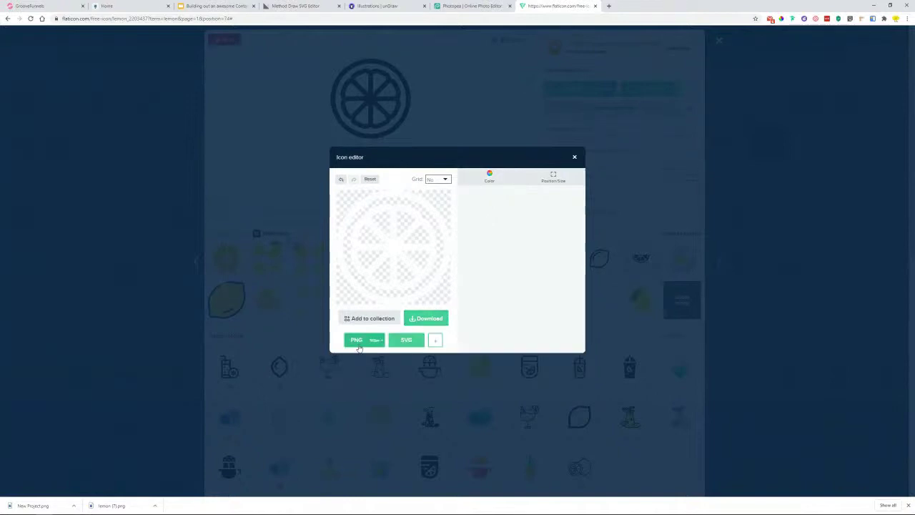
click(360, 339)
click(367, 207)
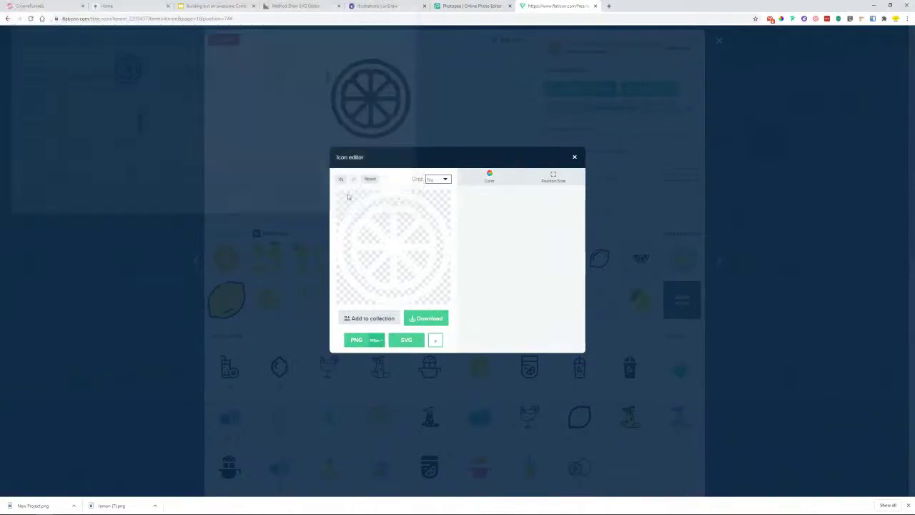
click(458, 6)
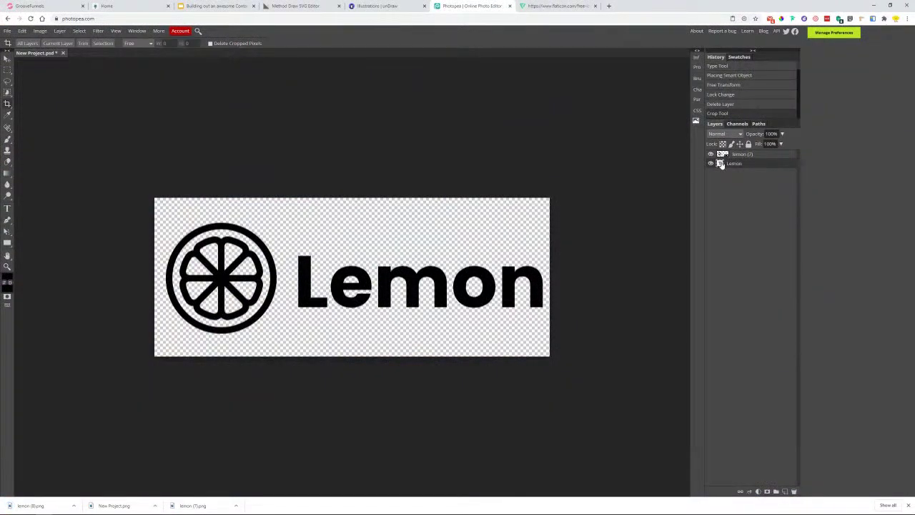
- Change the Lemon text colour to white
double_click(720, 164)
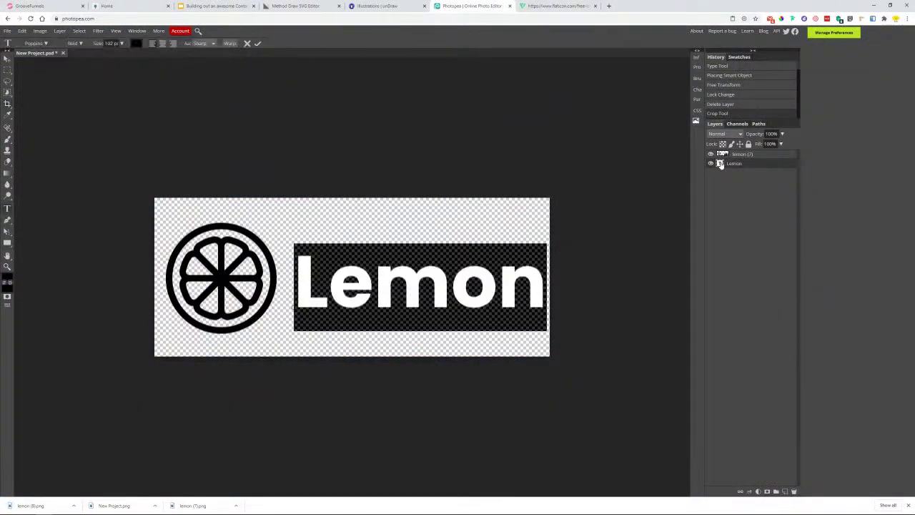
click(136, 44)
click(223, 171)
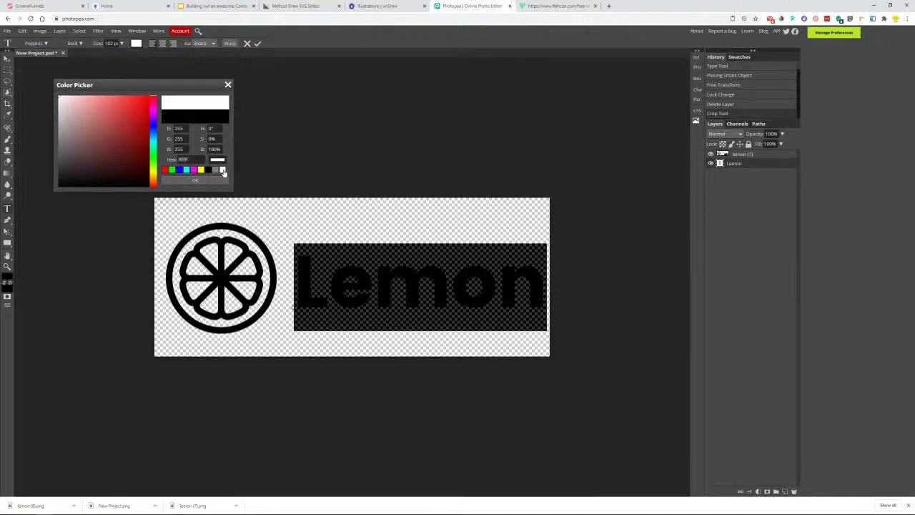
click(218, 182)
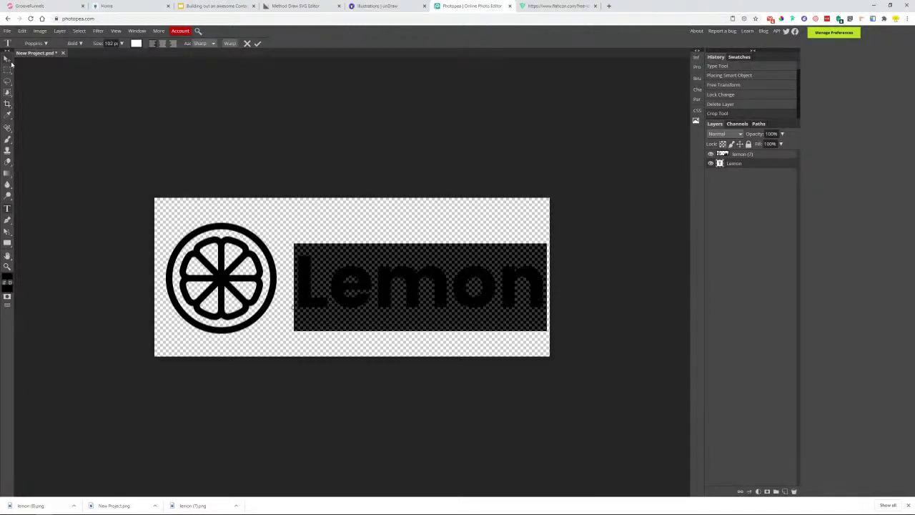
click(9, 60)
- Try swapping the black lemon icon for the white PNG, then undo back to the black icon
click(219, 273)
key(Delete)
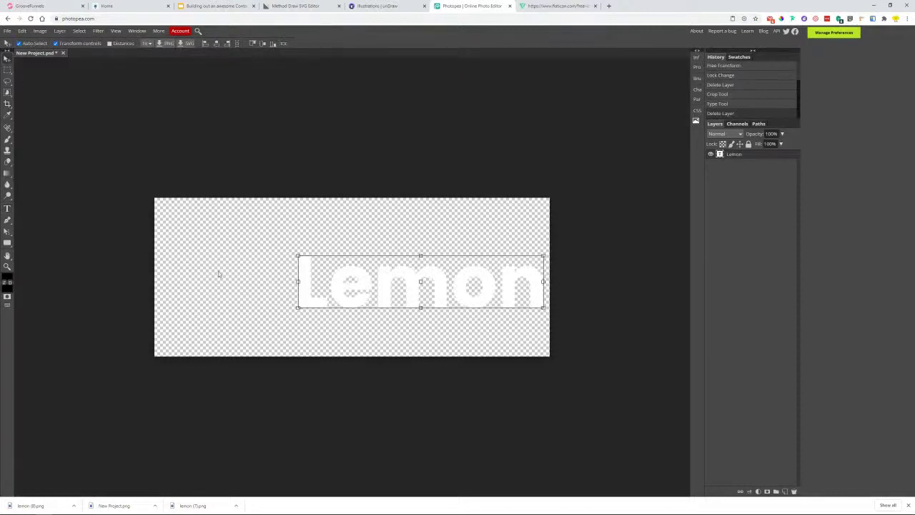
drag(30, 508, 184, 289)
drag(395, 229, 272, 228)
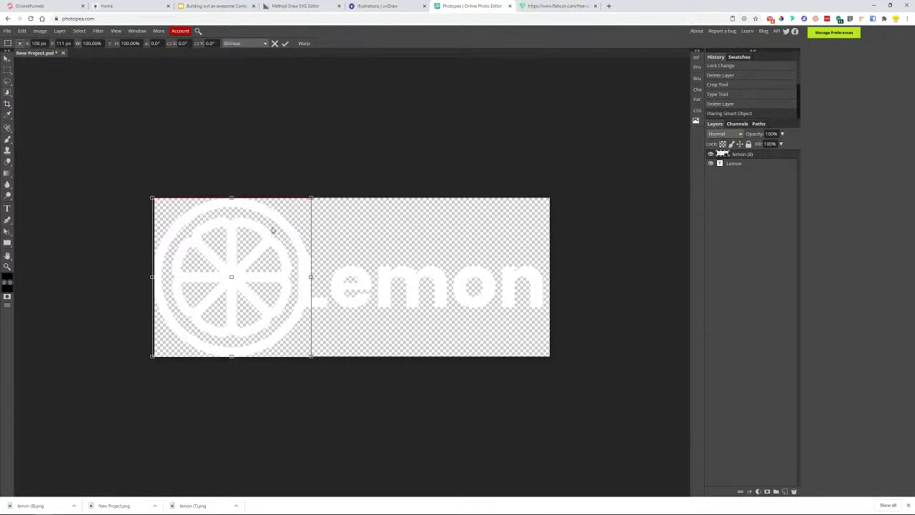
key(ctrl+z)
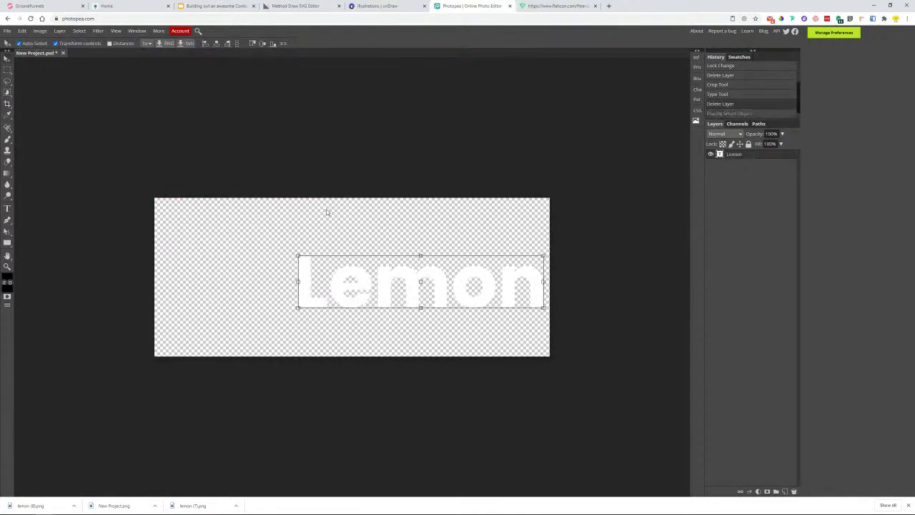
key(ctrl+z)
- Place the white lemon PNG over the black icon, resize it to match, and delete the black icon
drag(27, 506, 224, 314)
drag(431, 197, 361, 269)
drag(318, 307, 223, 262)
drag(262, 312, 278, 327)
drag(174, 329, 166, 333)
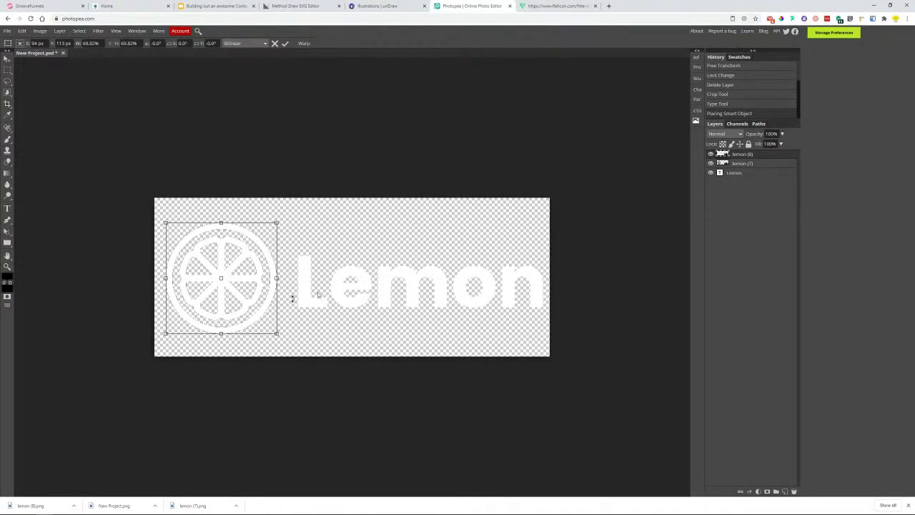
click(743, 165)
key(Delete)
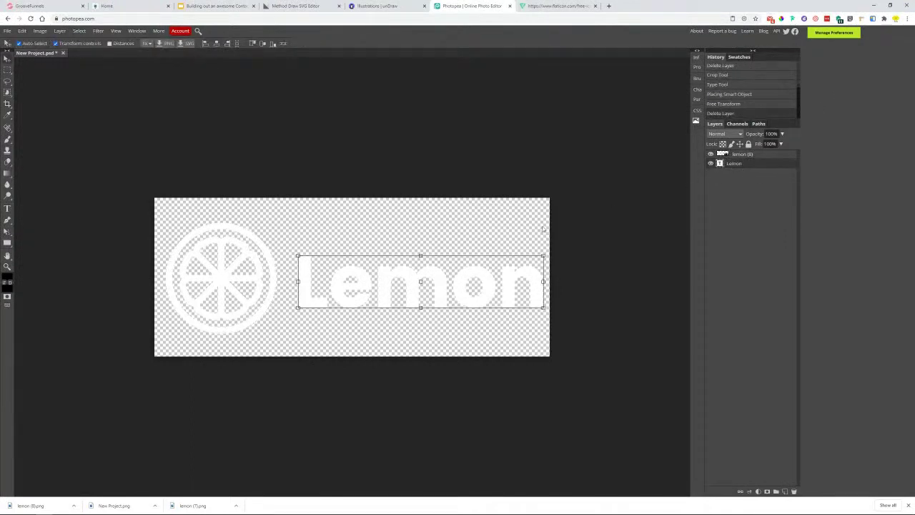
click(353, 346)
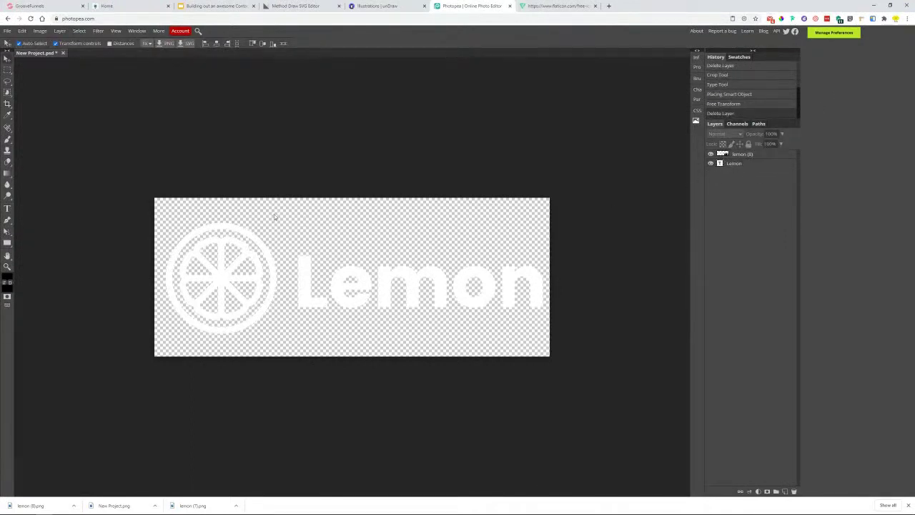
- Export the white logo as a PNG named 'New Project white'
click(22, 31)
mouse_move(7, 30)
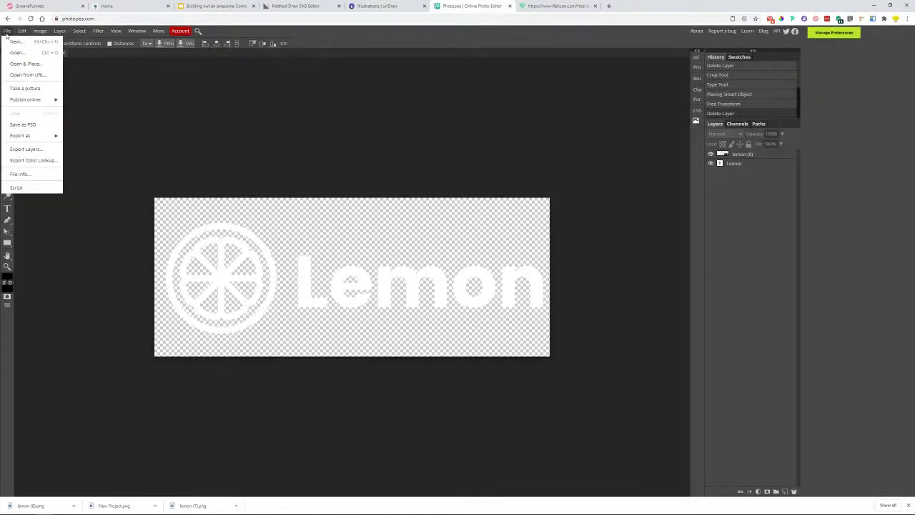
mouse_move(35, 137)
click(80, 136)
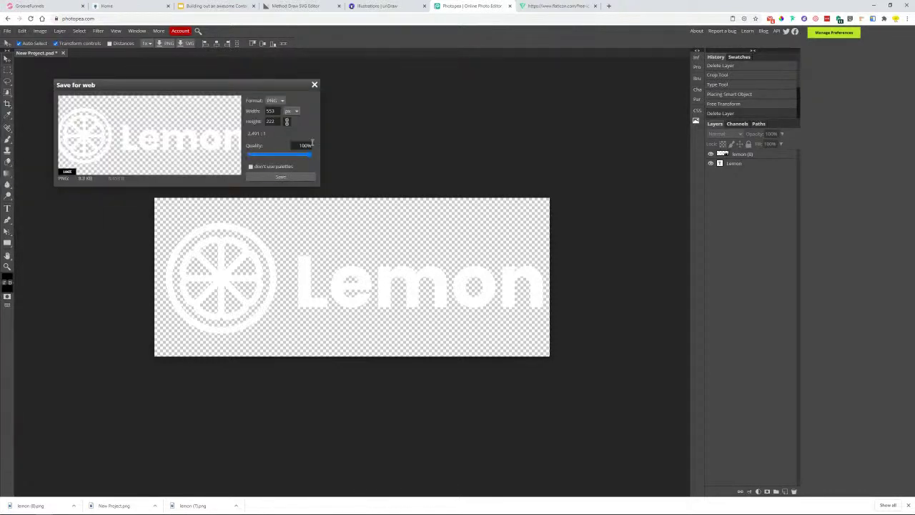
click(281, 177)
click(83, 184)
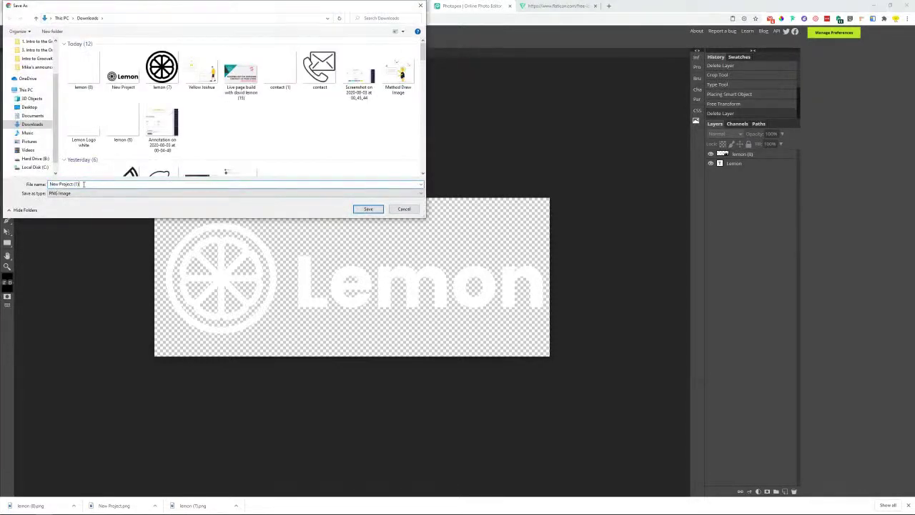
click(84, 70)
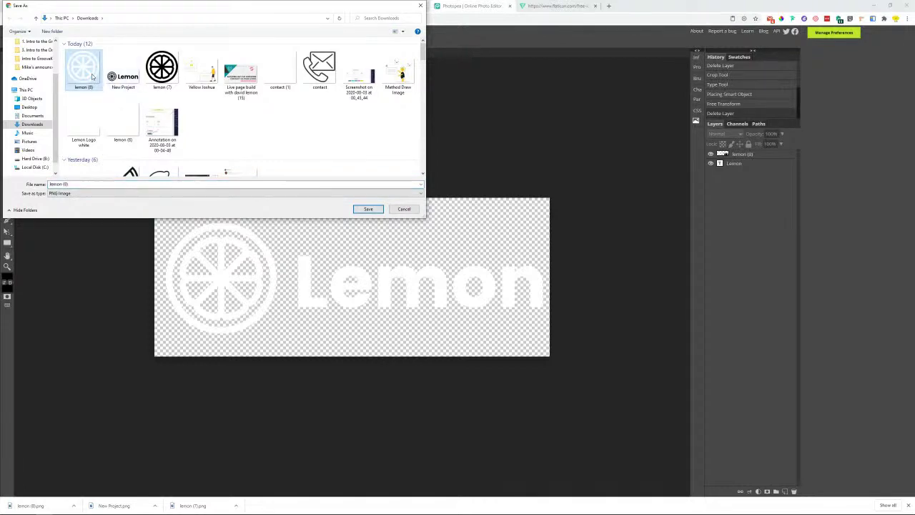
click(125, 80)
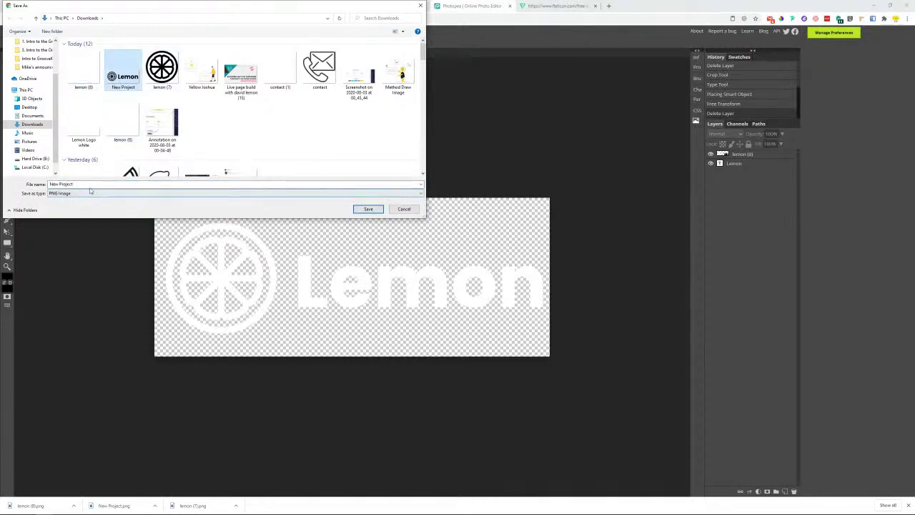
click(91, 186)
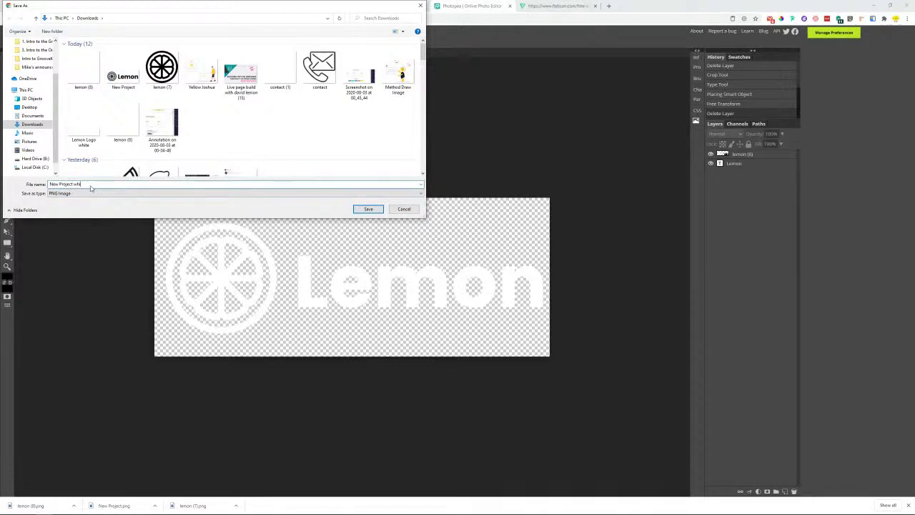
click(368, 211)
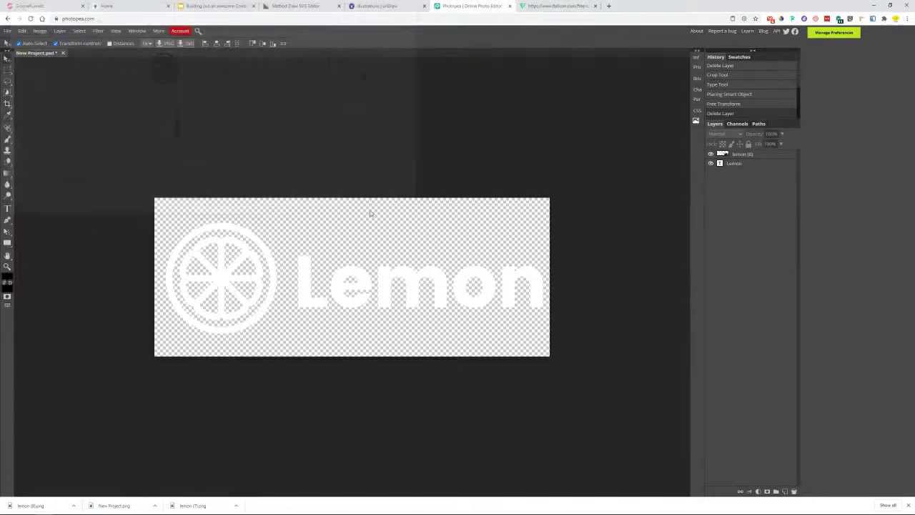
click(67, 5)
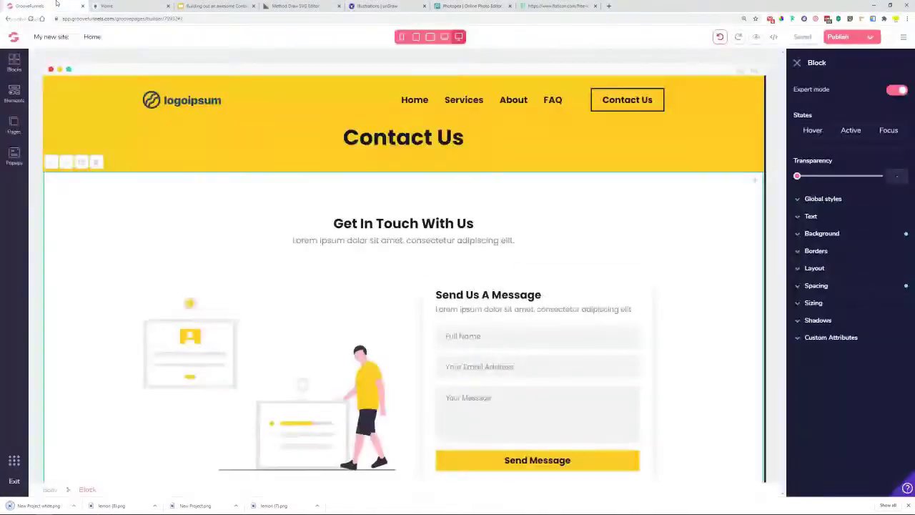
- Replace the header's logoipsum image with the uploaded black Lemon logo PNG
click(199, 109)
click(829, 93)
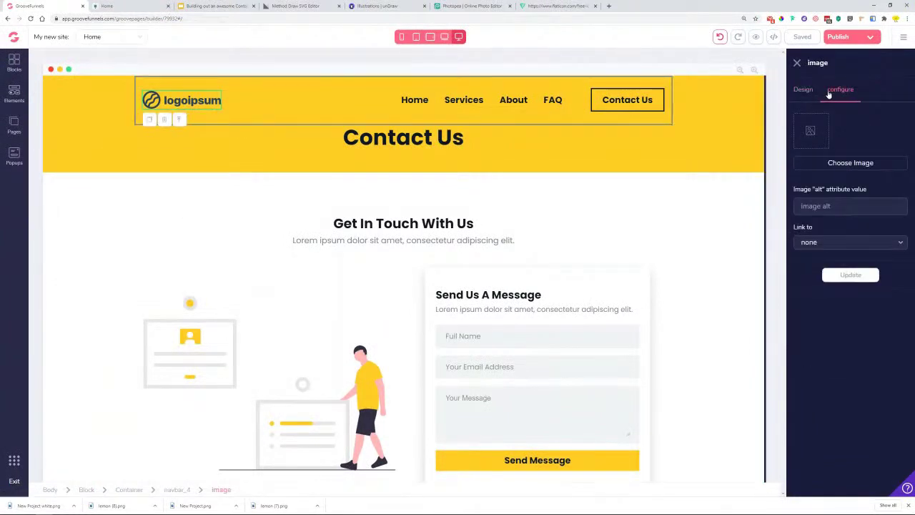
click(835, 165)
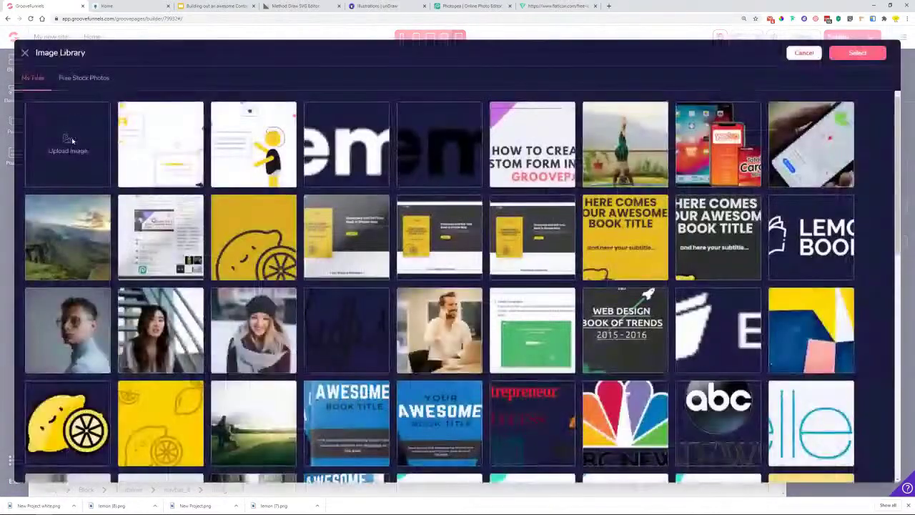
click(71, 140)
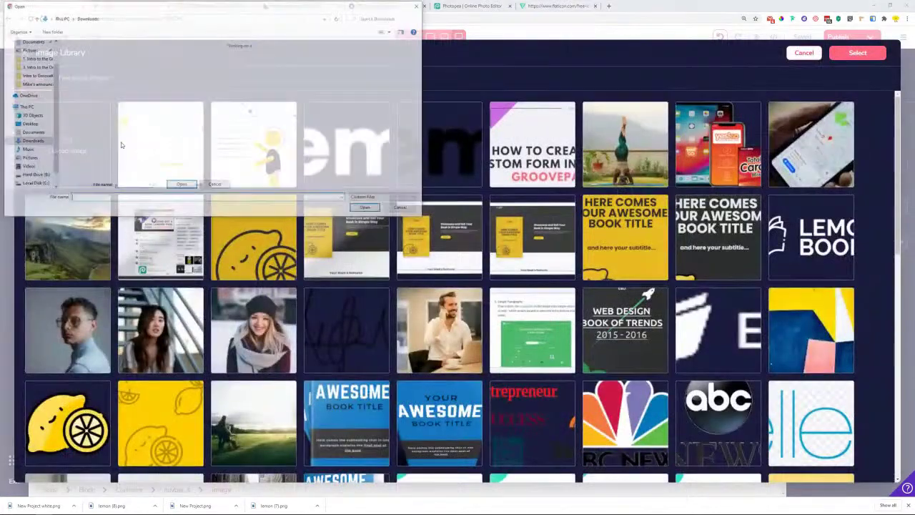
click(163, 71)
click(368, 209)
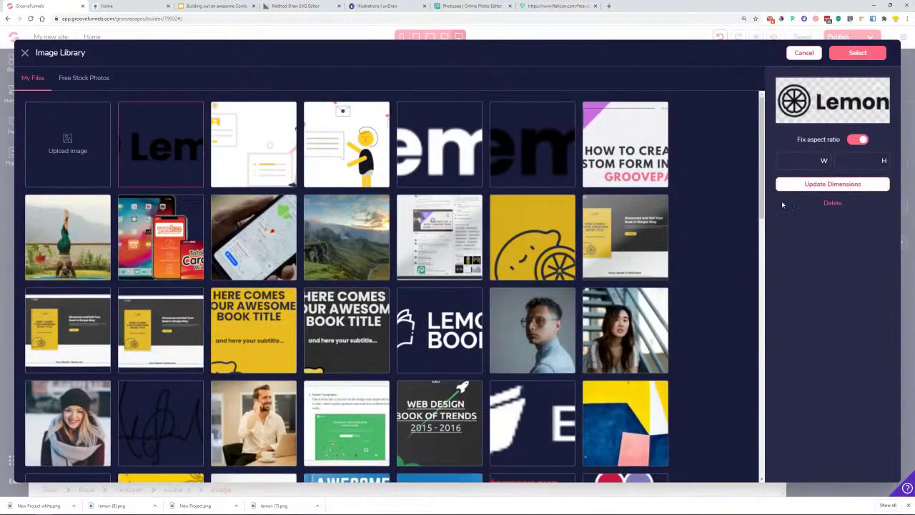
click(879, 54)
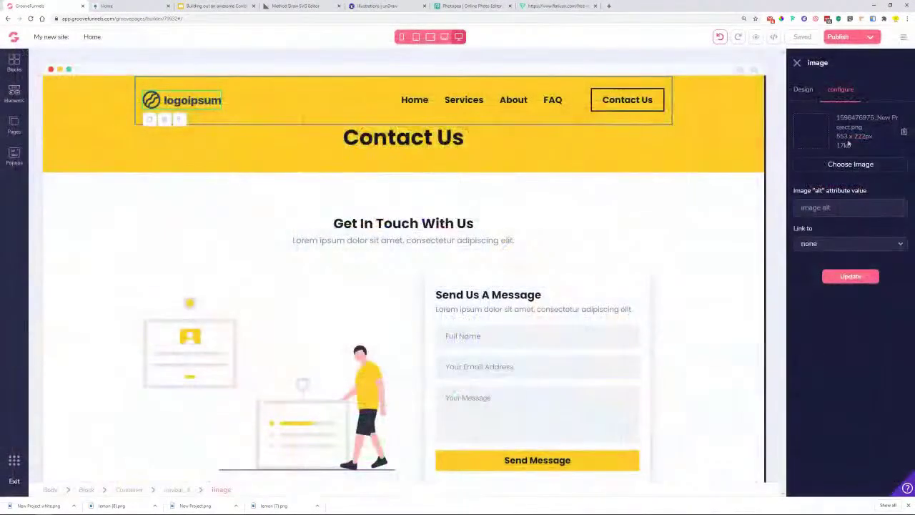
click(855, 278)
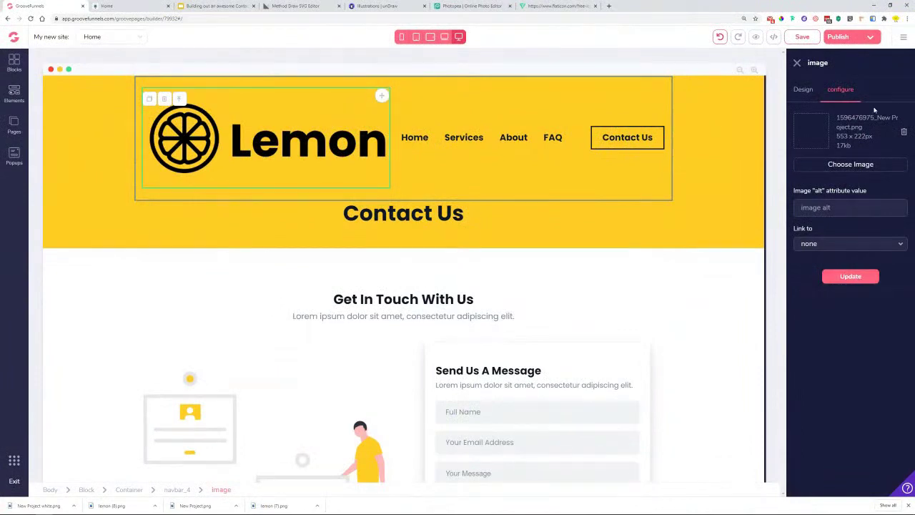
- Set the header logo width relative to parent at 25%
click(805, 90)
click(850, 334)
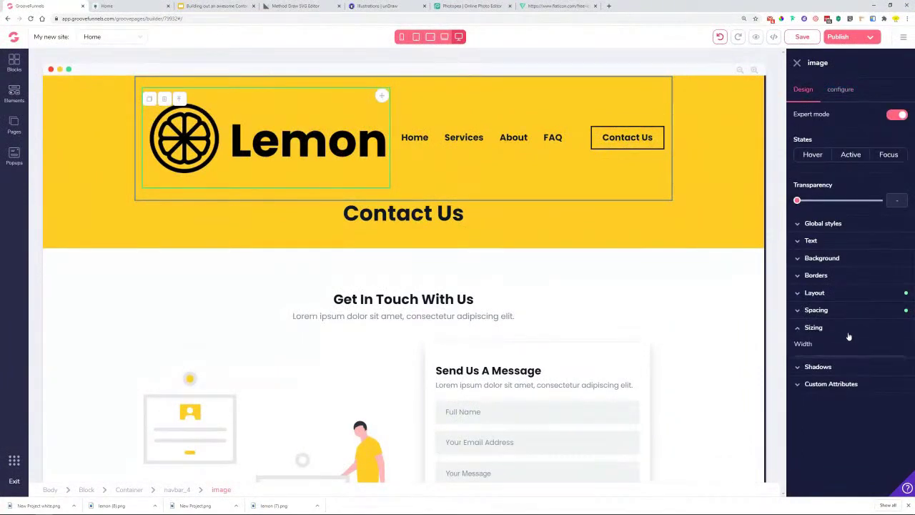
click(849, 363)
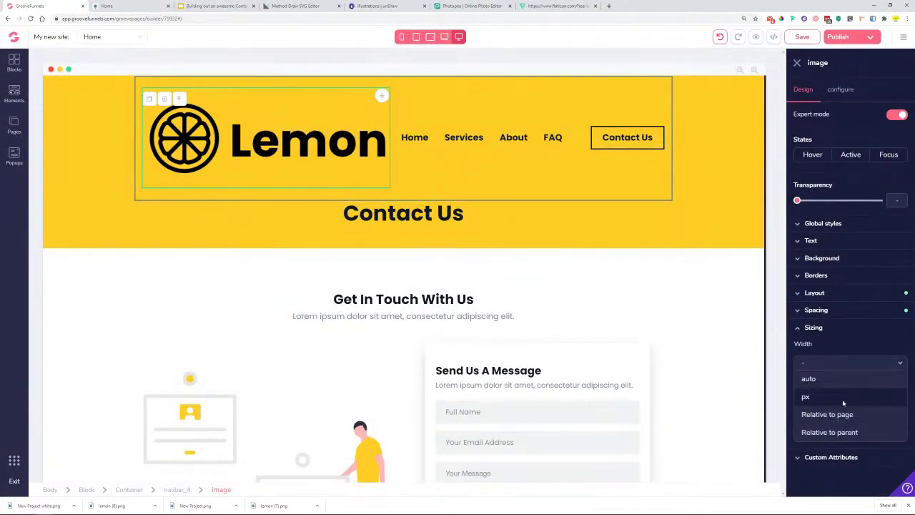
click(822, 433)
drag(798, 383, 817, 381)
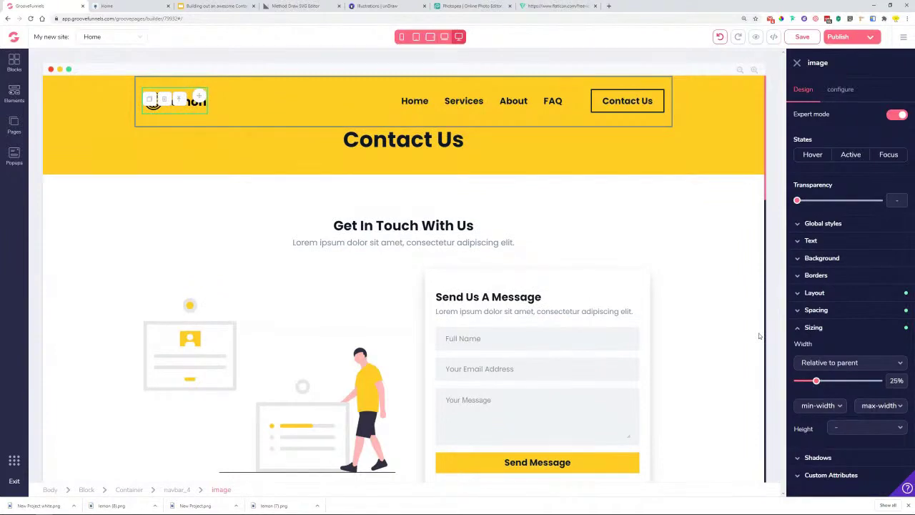
click(641, 241)
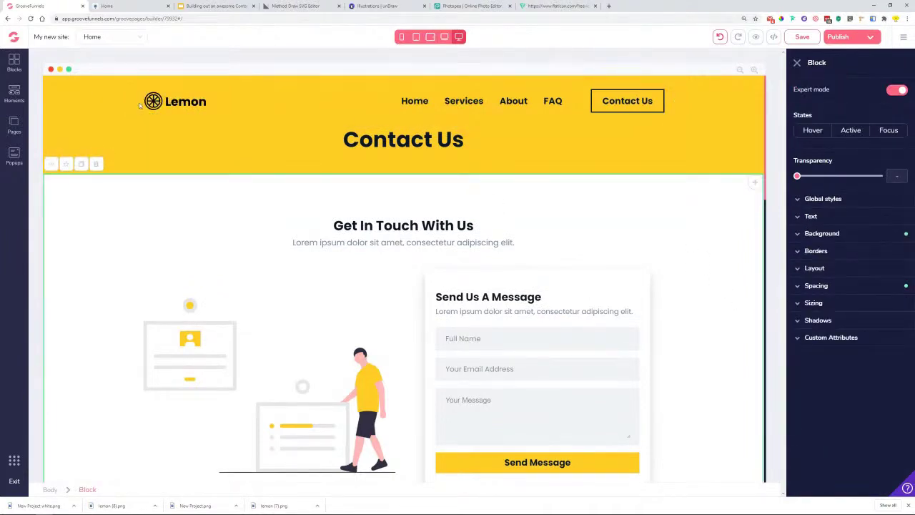
scroll(178, 121, down, 10)
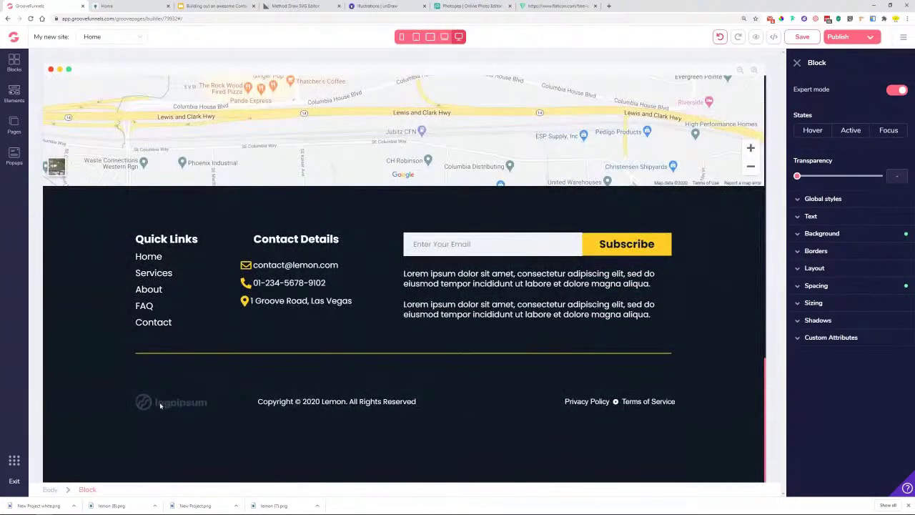
- Replace the footer's logoipsum image with the uploaded white Lemon logo PNG
click(161, 406)
click(852, 88)
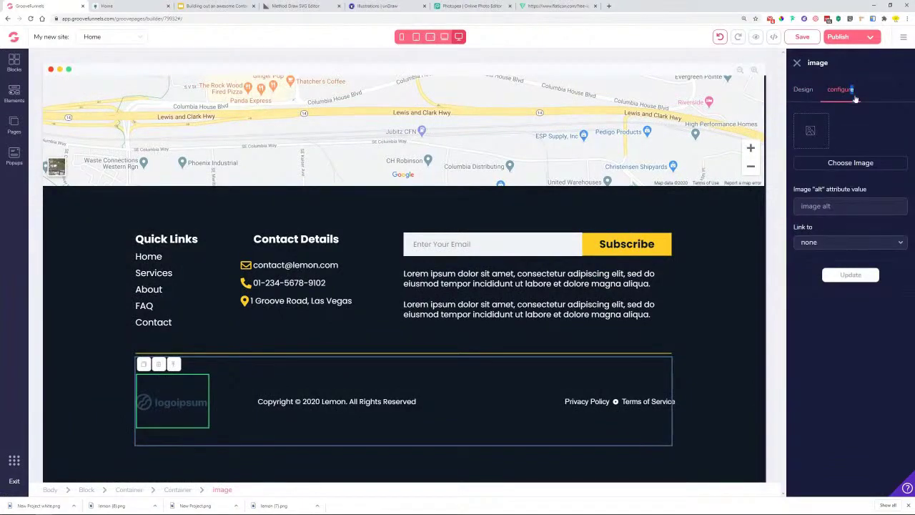
click(847, 163)
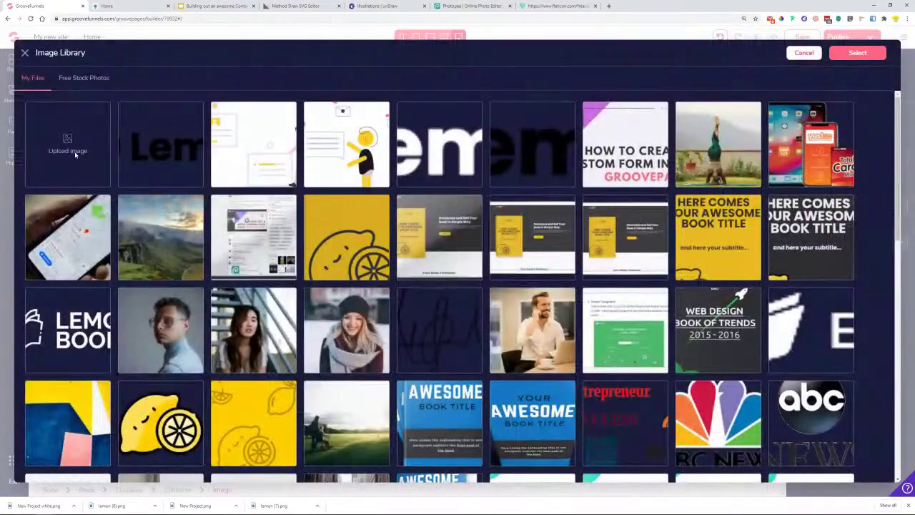
drag(47, 504, 77, 140)
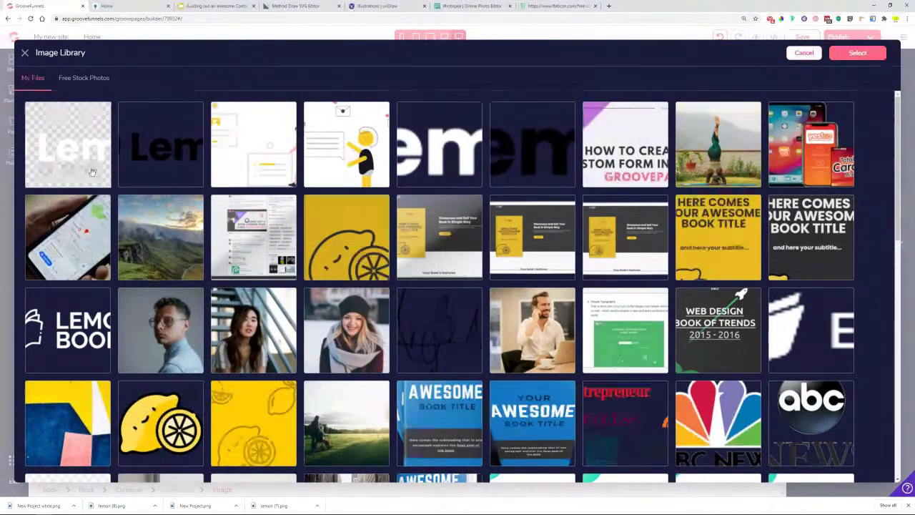
click(91, 171)
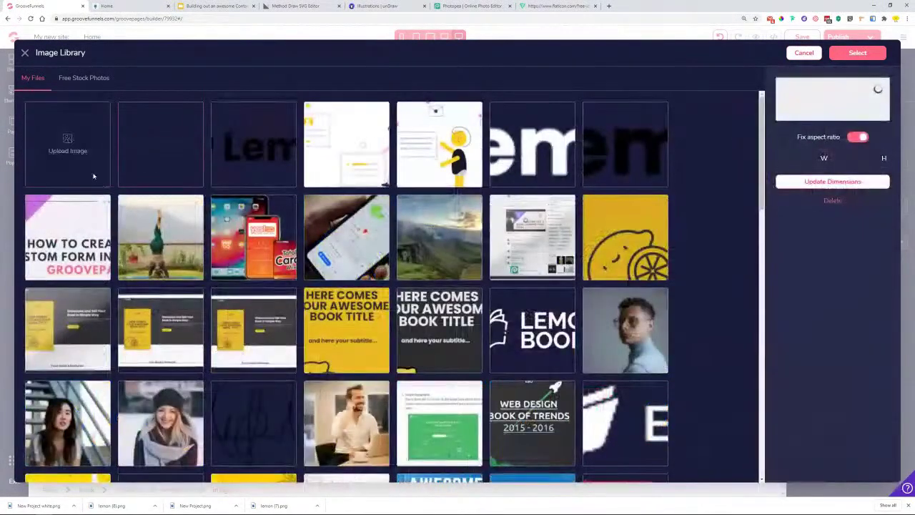
click(858, 53)
click(866, 280)
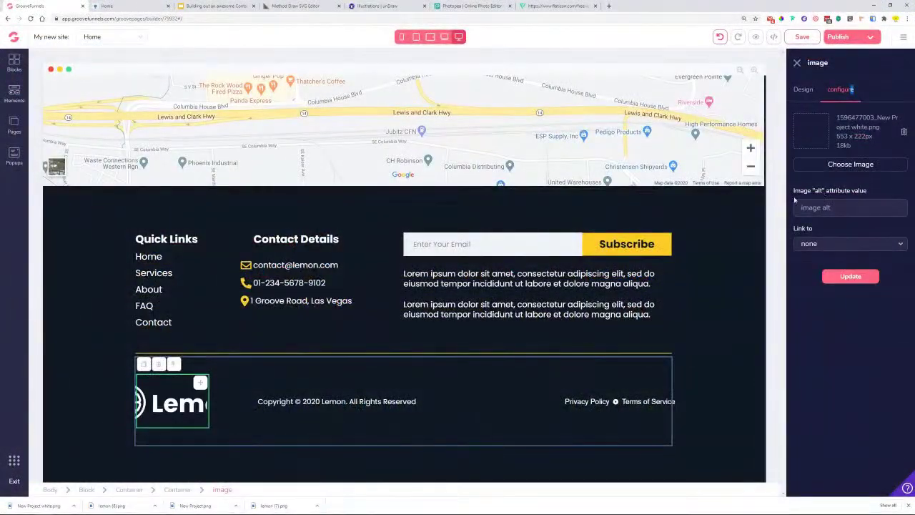
- Remove the footer logo's 10rem max width and set its width relative to parent at 80%
click(804, 89)
click(853, 326)
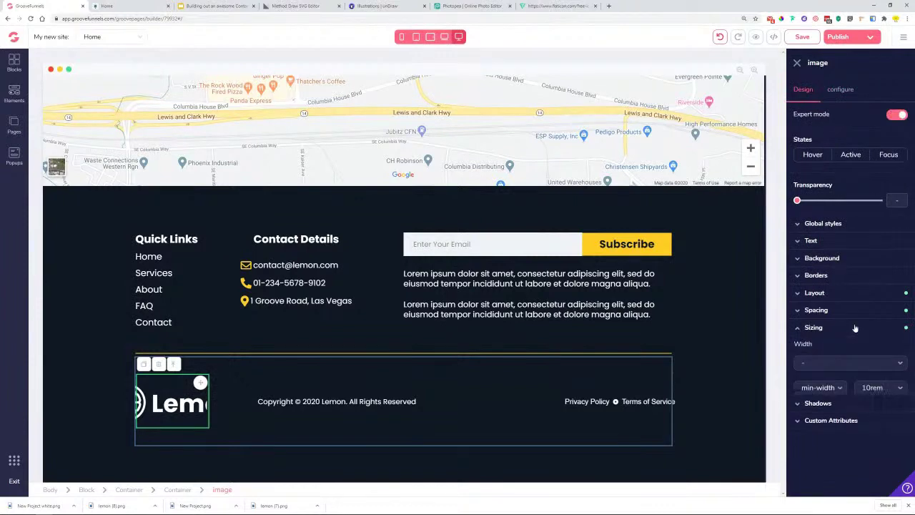
click(887, 387)
click(878, 405)
click(845, 363)
click(847, 432)
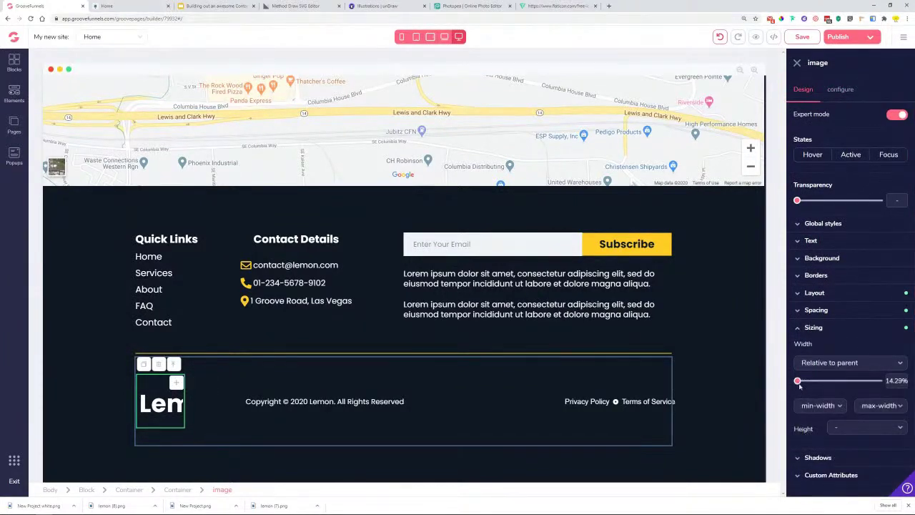
drag(800, 381, 860, 381)
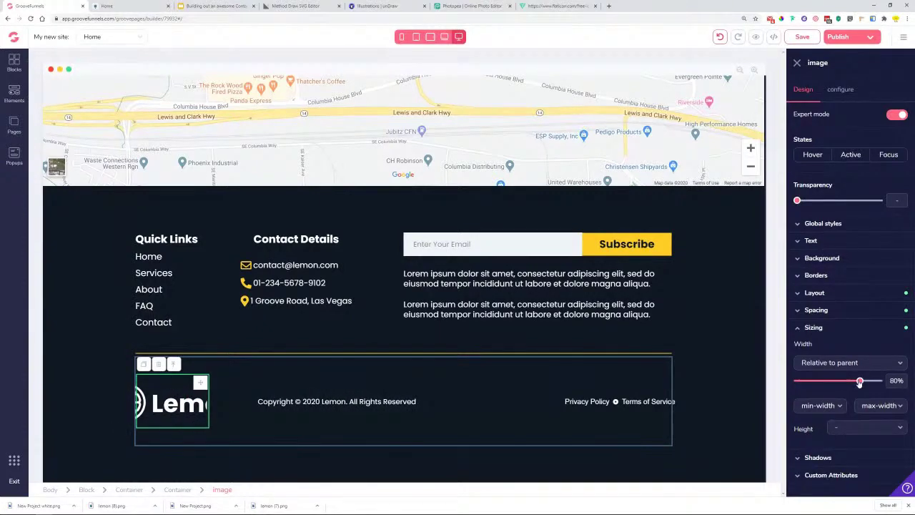
click(839, 314)
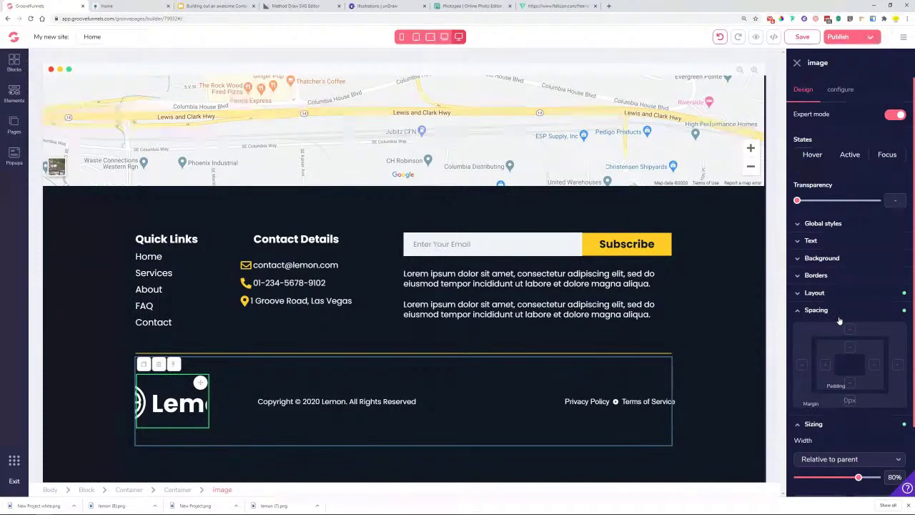
click(832, 314)
- Narrow the copyright text container to 50% width
click(240, 404)
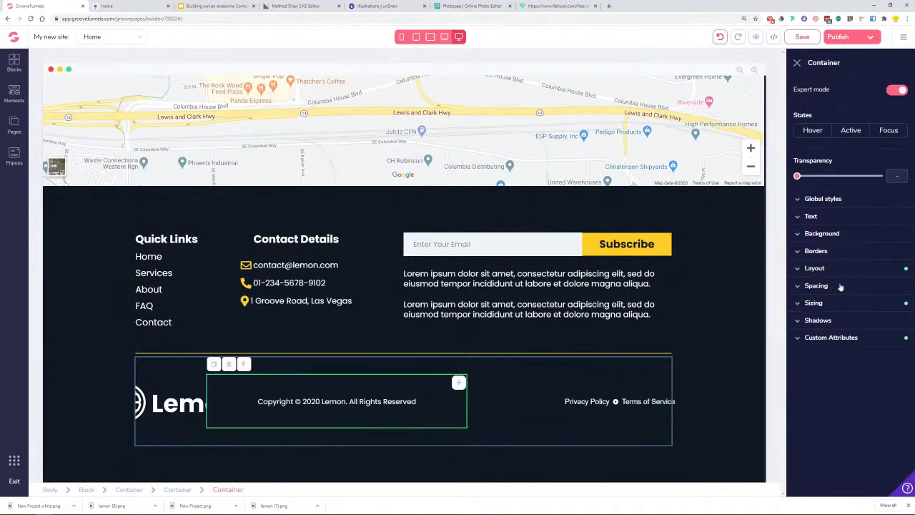
click(827, 306)
drag(879, 357, 834, 365)
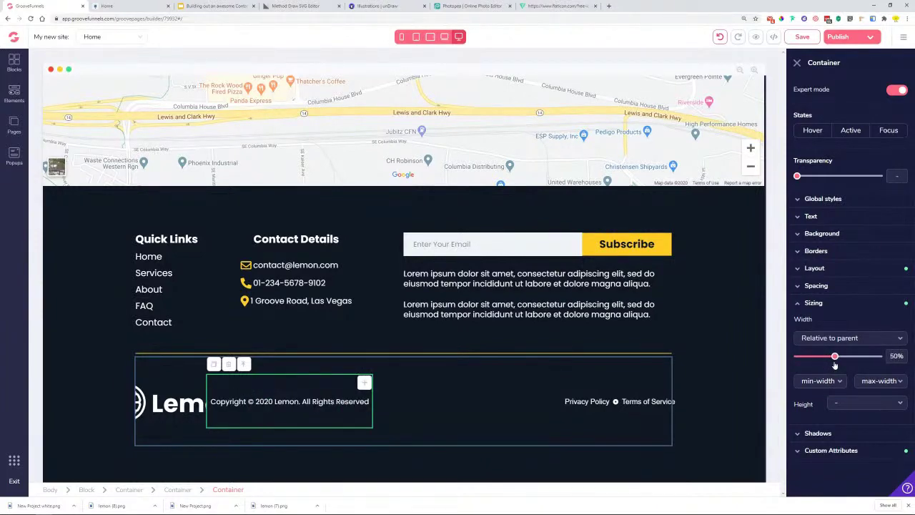